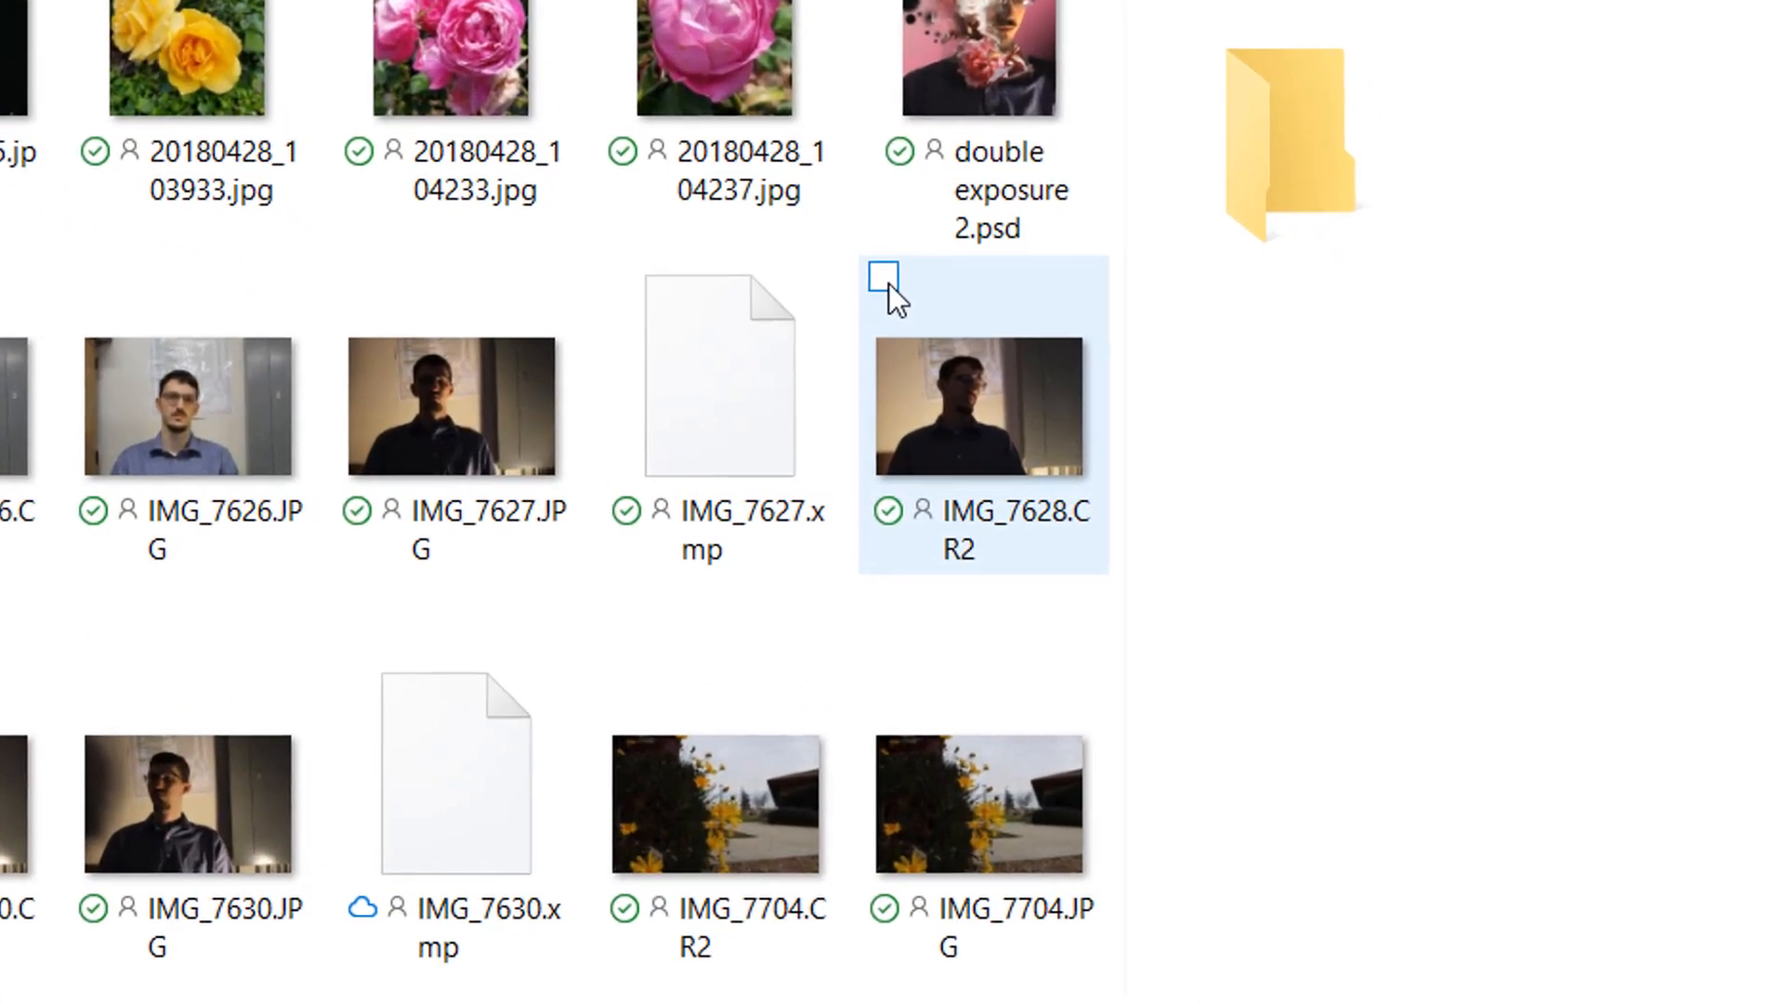
Step: Show the details pane and inspect the portrait IMG_7628.CR2, the mountain photo 01470026.jpg and the rose photo 20180428_104233.jpg
{"action": "left_click", "coordinate": [1350, 395]}
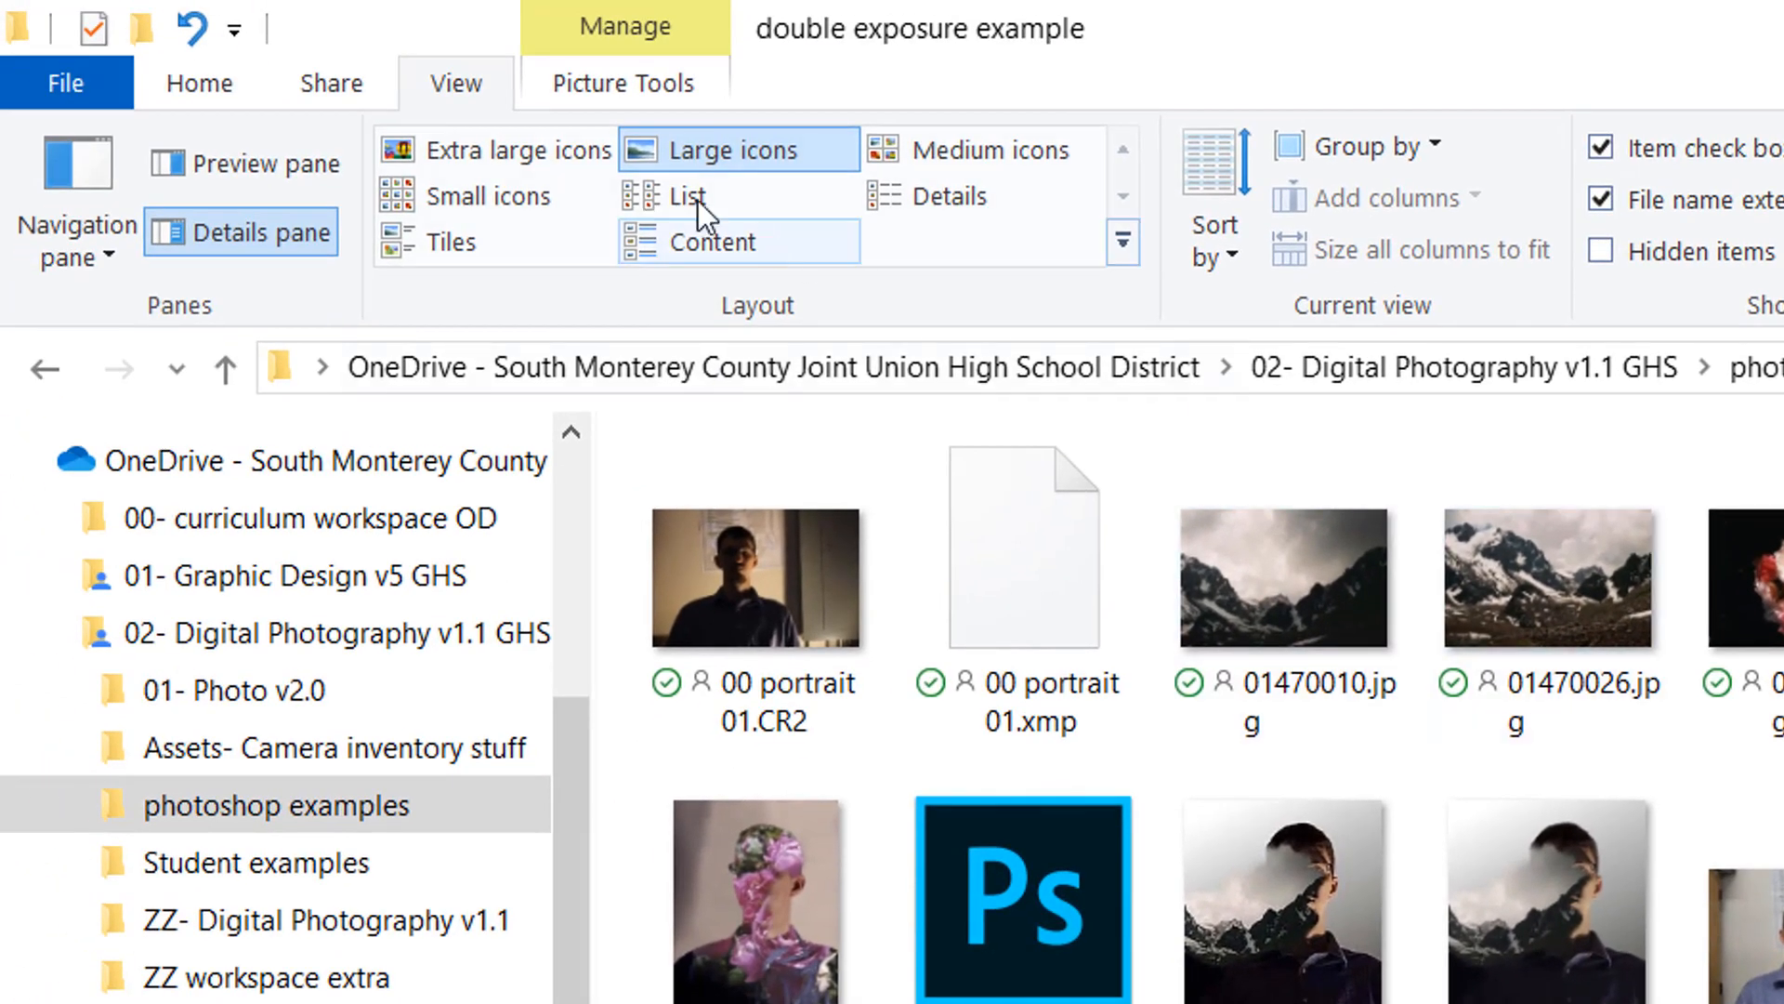
{"action": "left_click", "coordinate": [264, 244]}
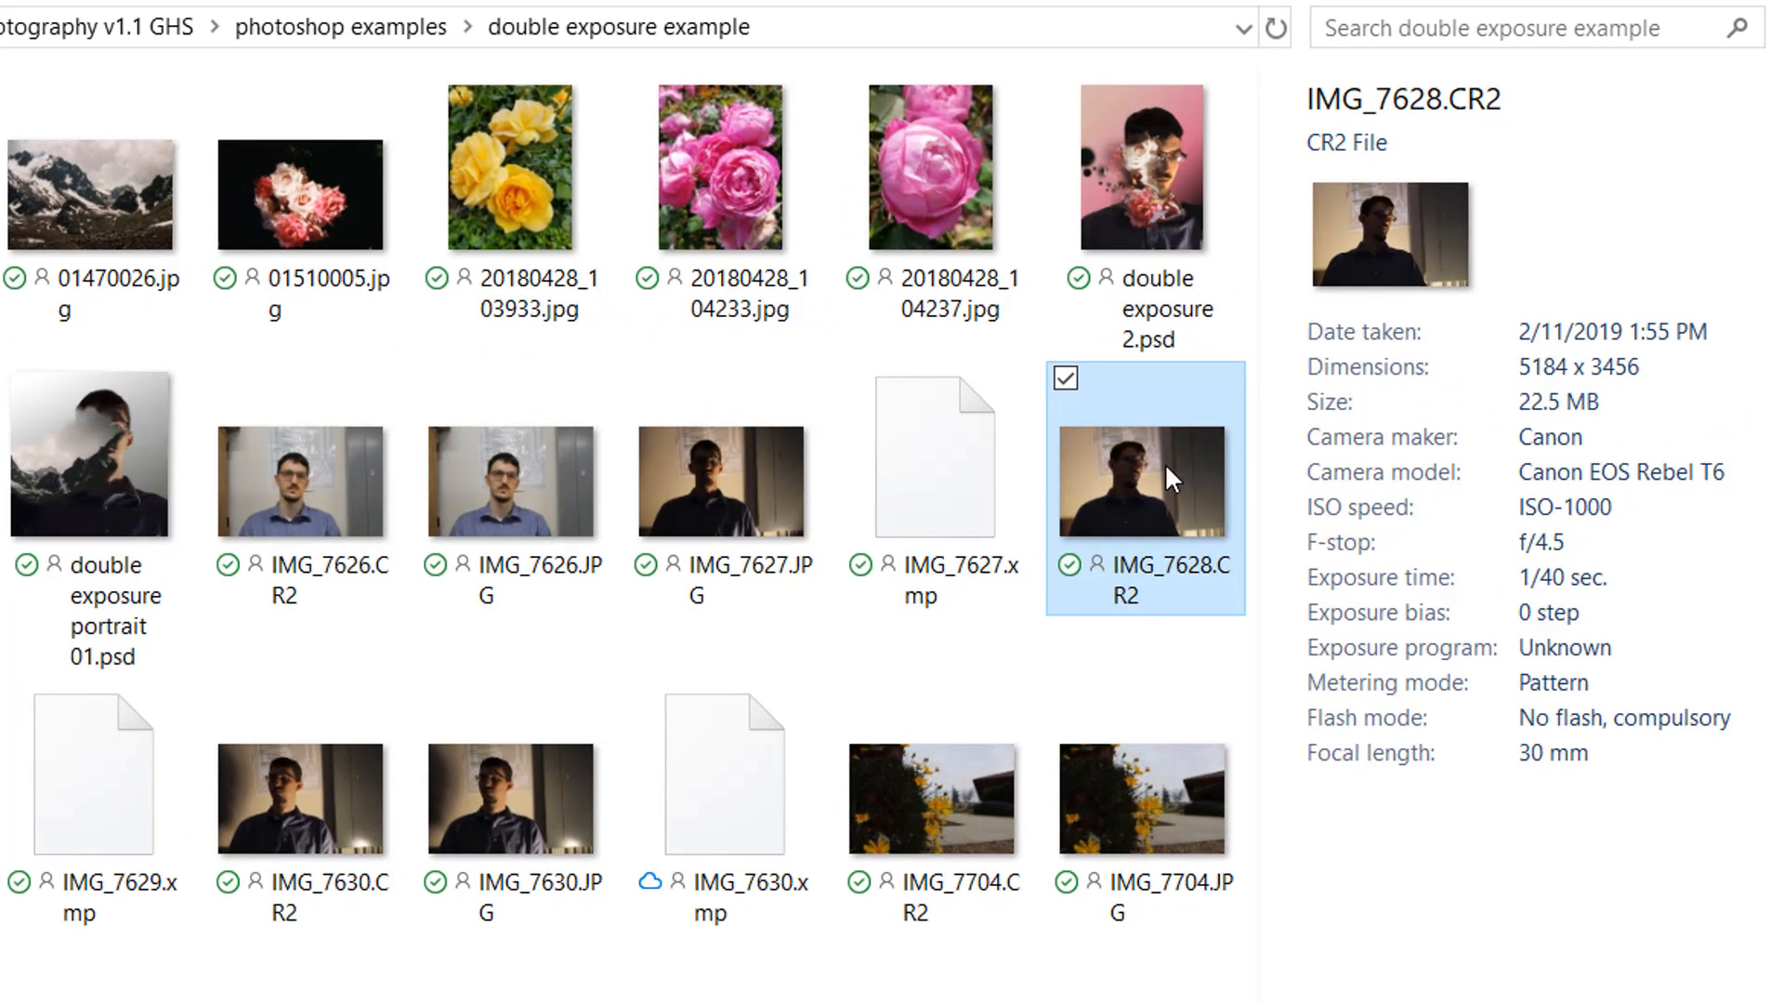
{"action": "left_click", "coordinate": [63, 178]}
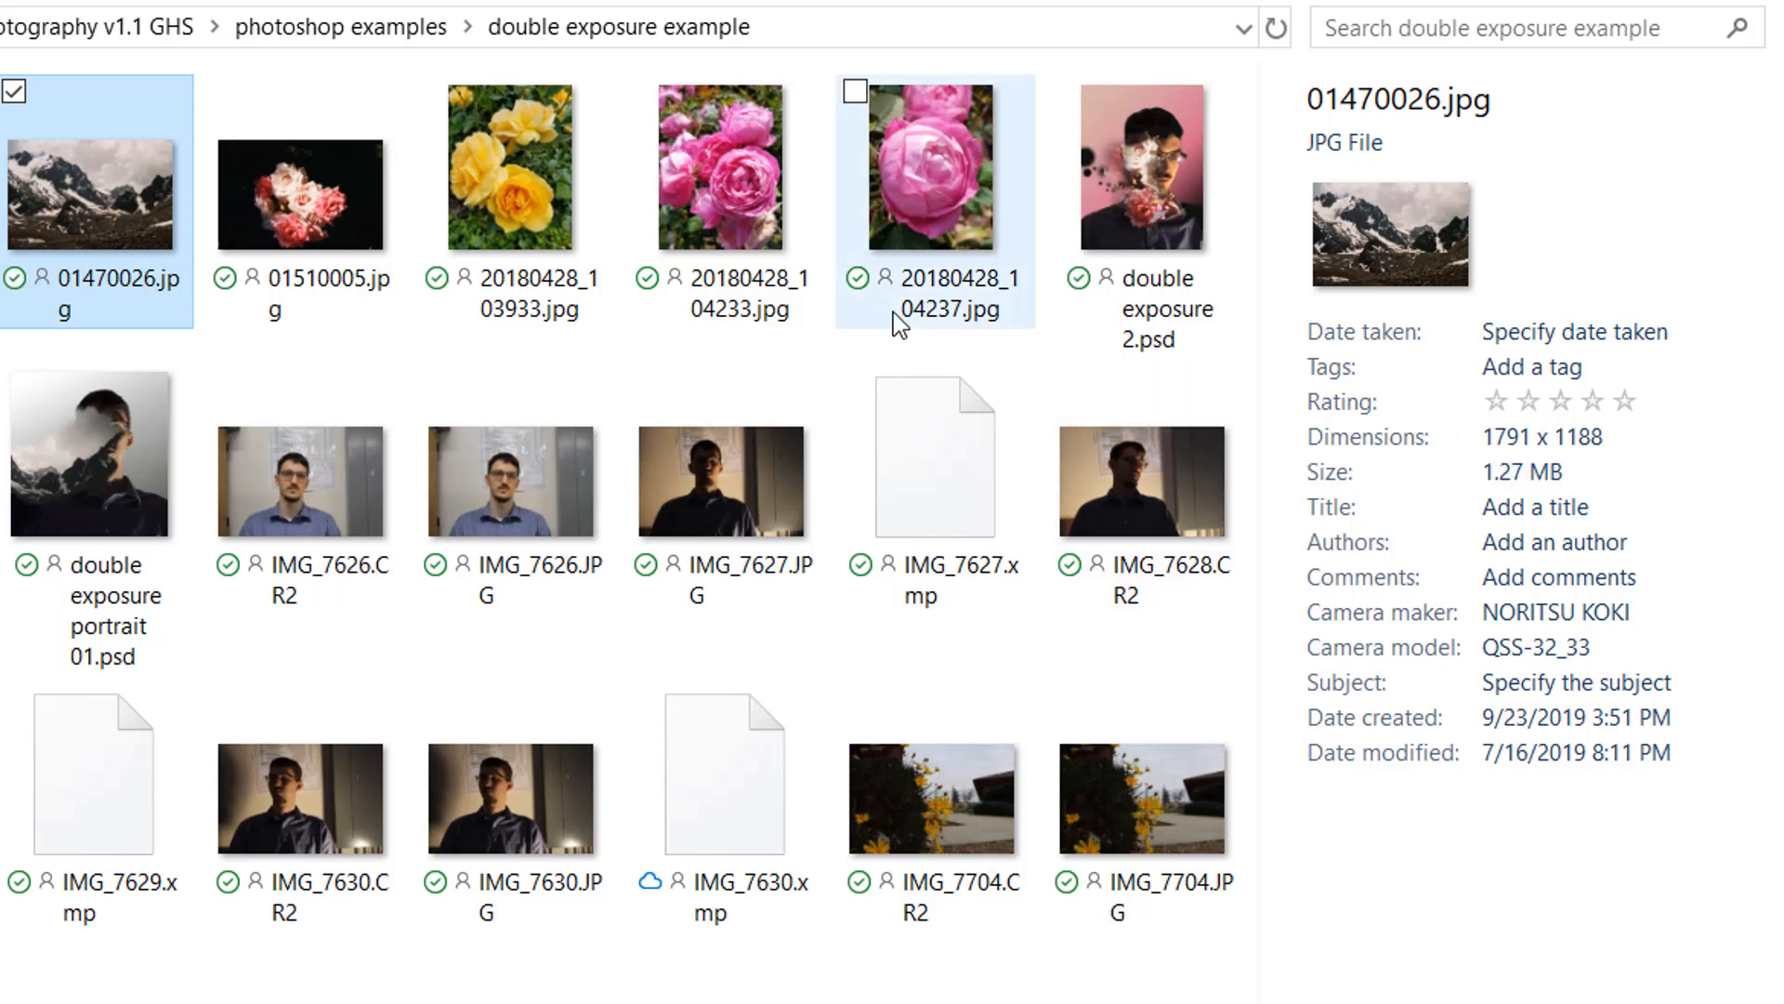
{"action": "left_click", "coordinate": [738, 174]}
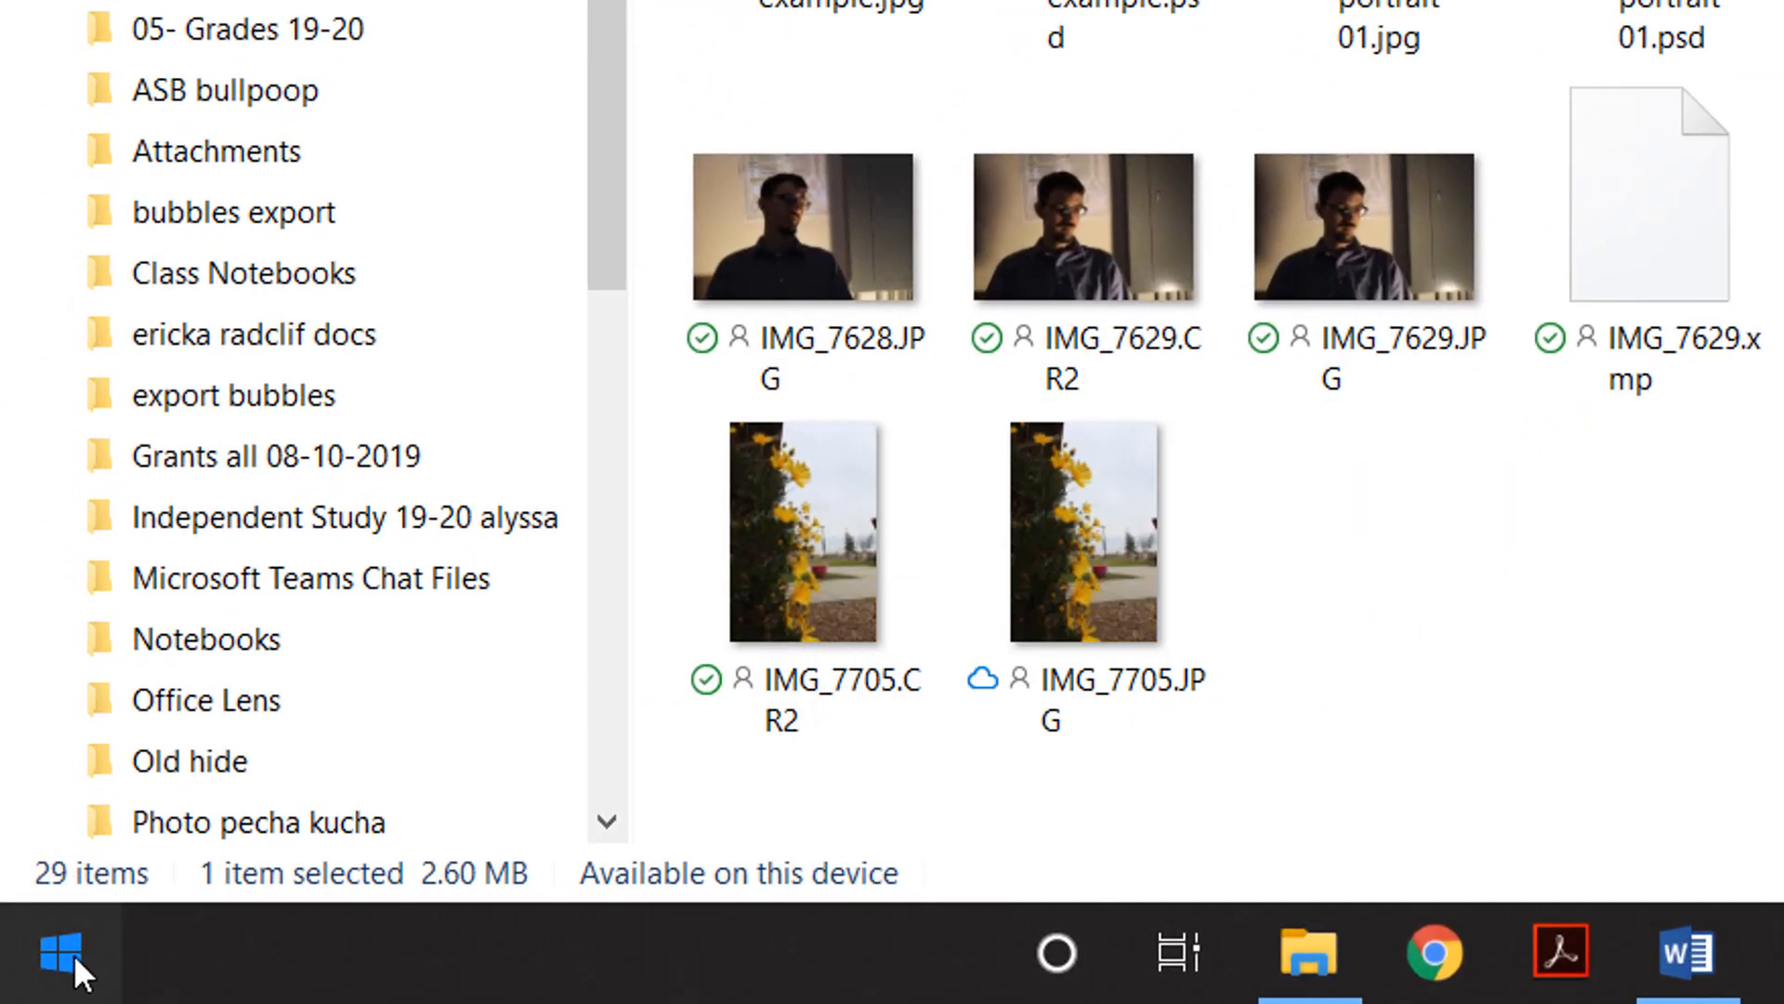
Step: Launch Adobe Photoshop CC 2019
{"action": "left_click", "coordinate": [57, 965]}
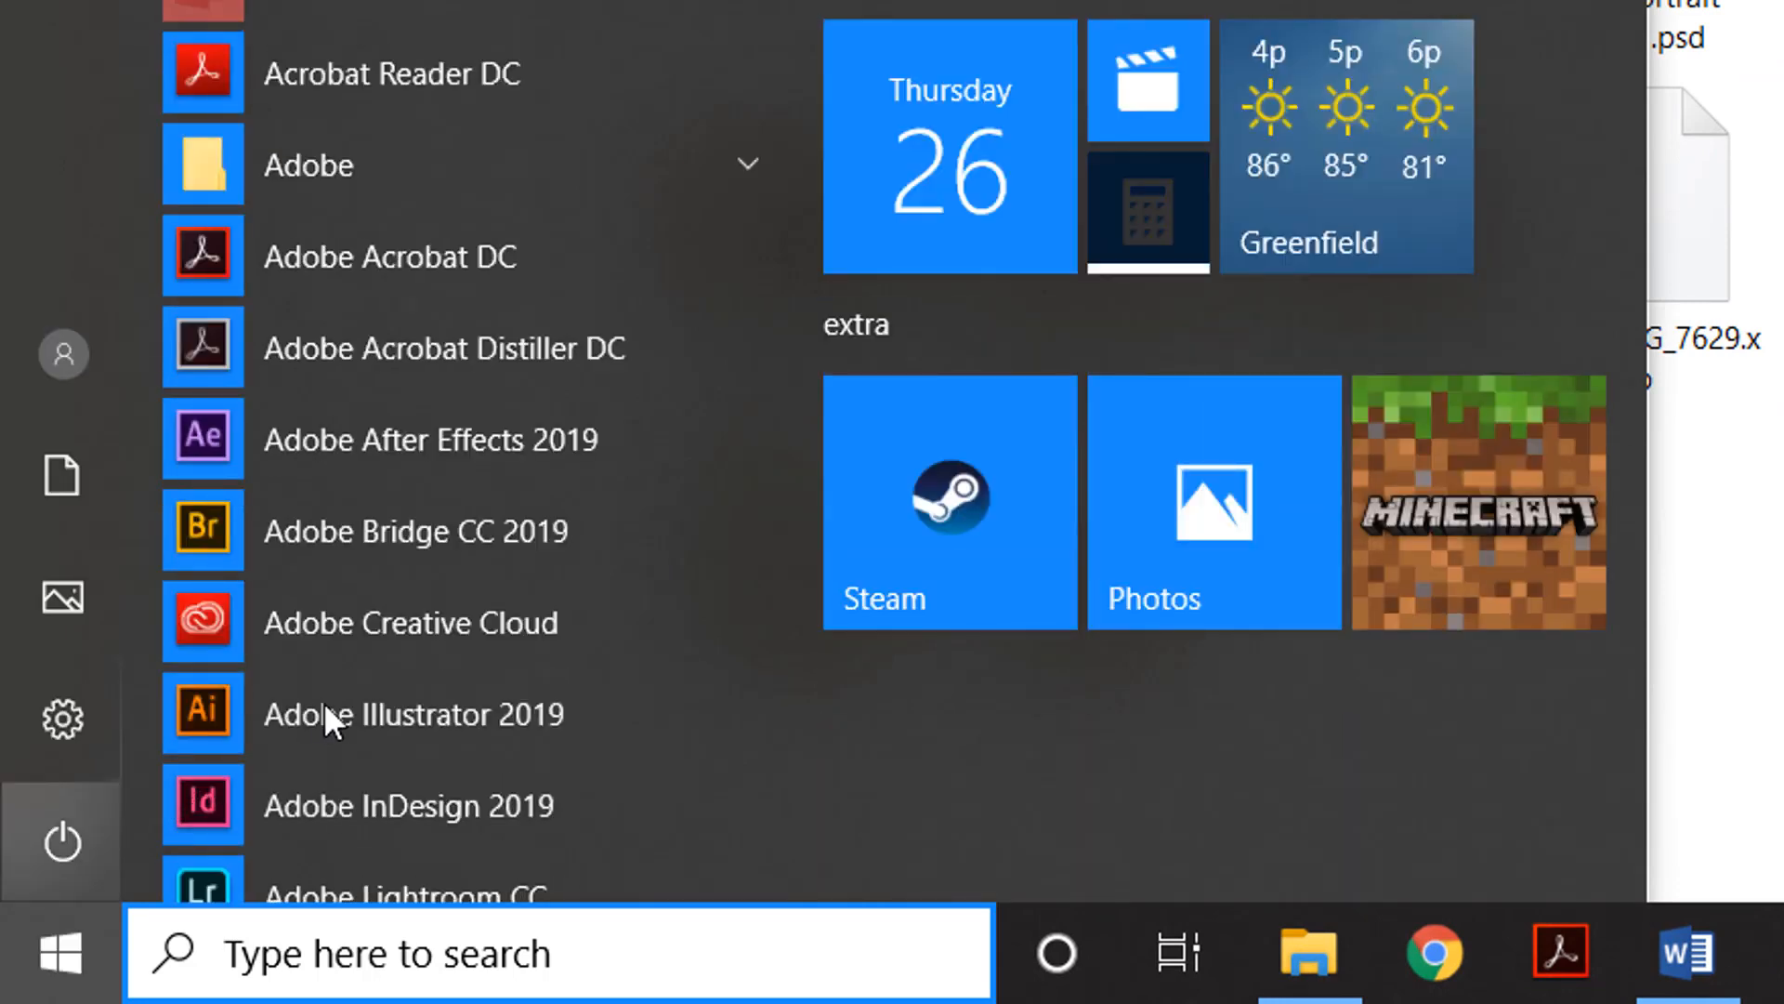
{"action": "scroll", "coordinate": [453, 615], "scroll_direction": "down", "scroll_amount": 5}
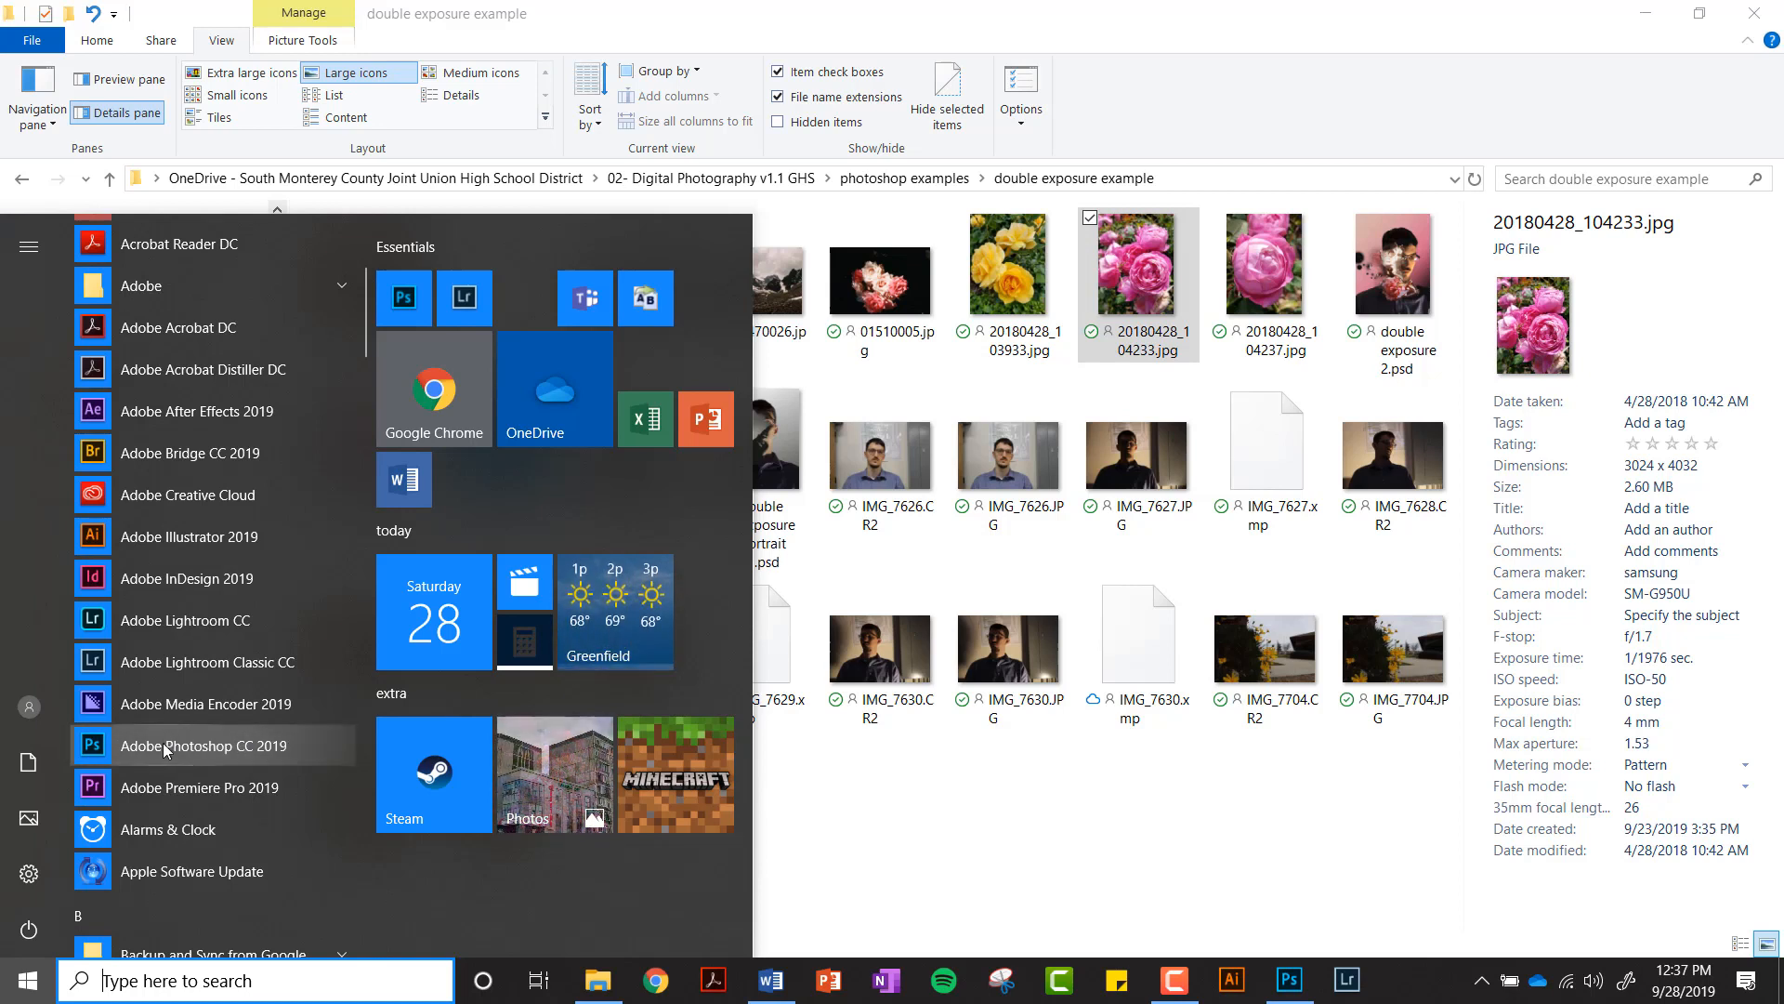
{"action": "left_click", "coordinate": [247, 745]}
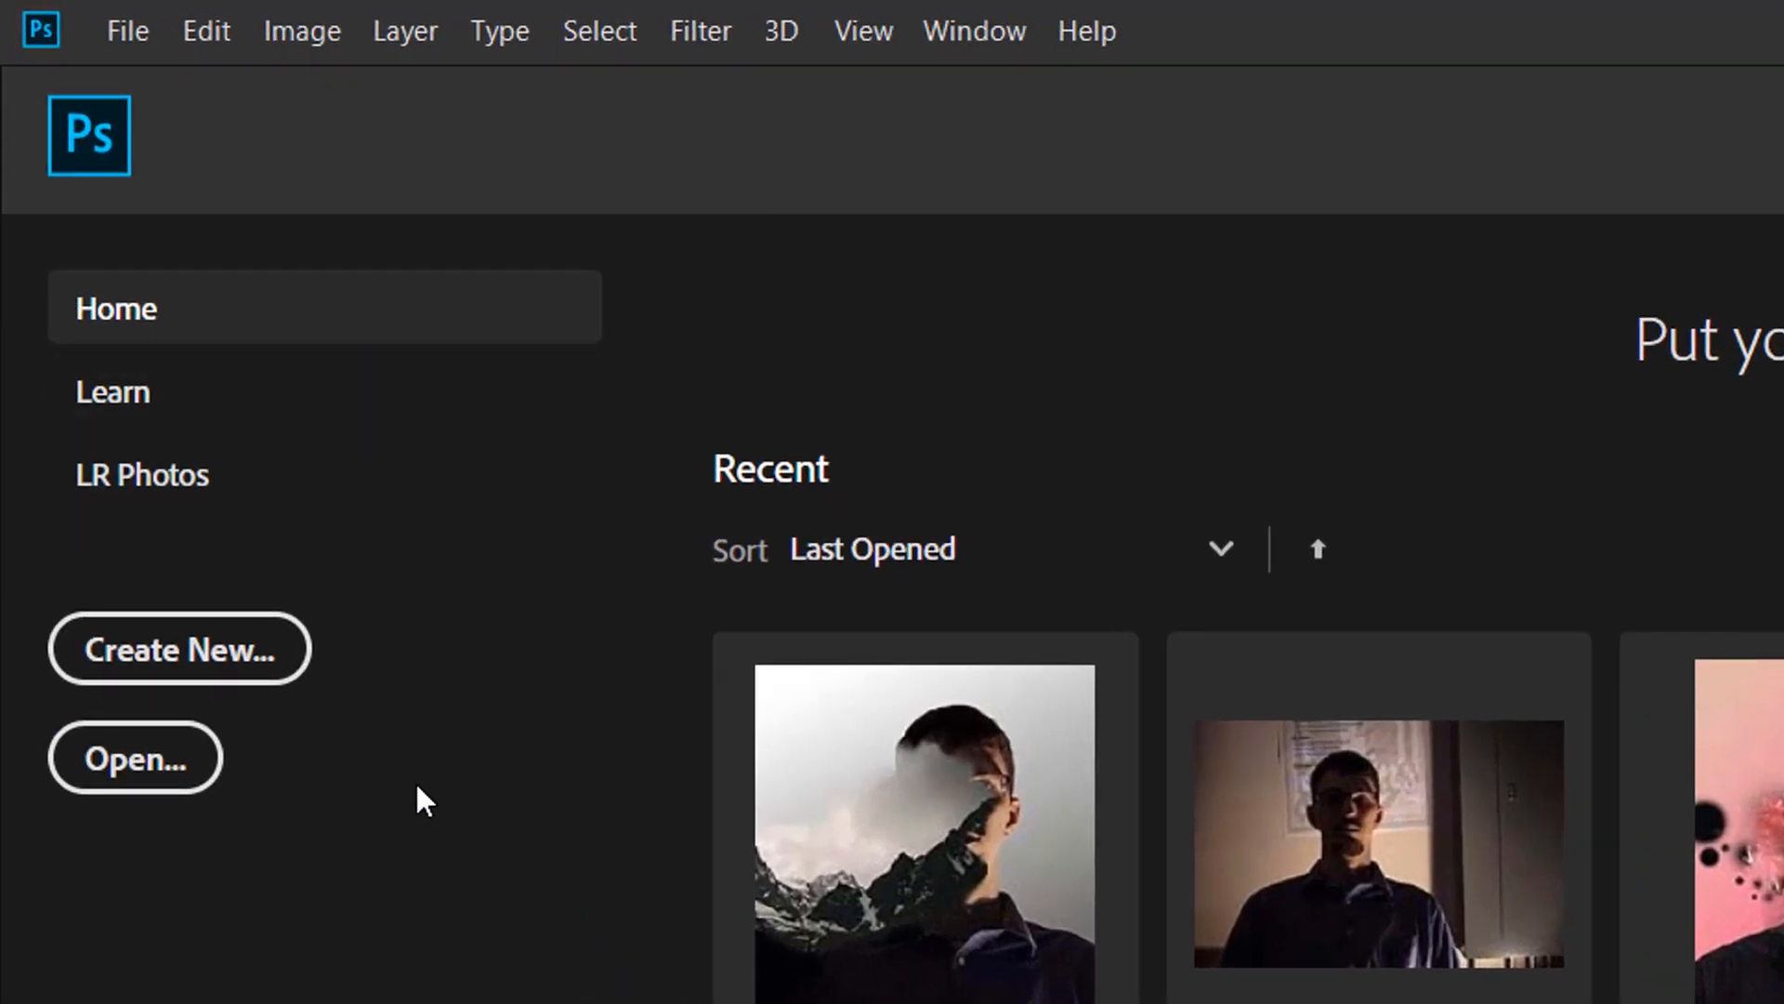
Step: Start opening a file and browse to 02- Digital Photography v1.1 GHS > photoshop examples > double exposure example
{"action": "left_click", "coordinate": [131, 36]}
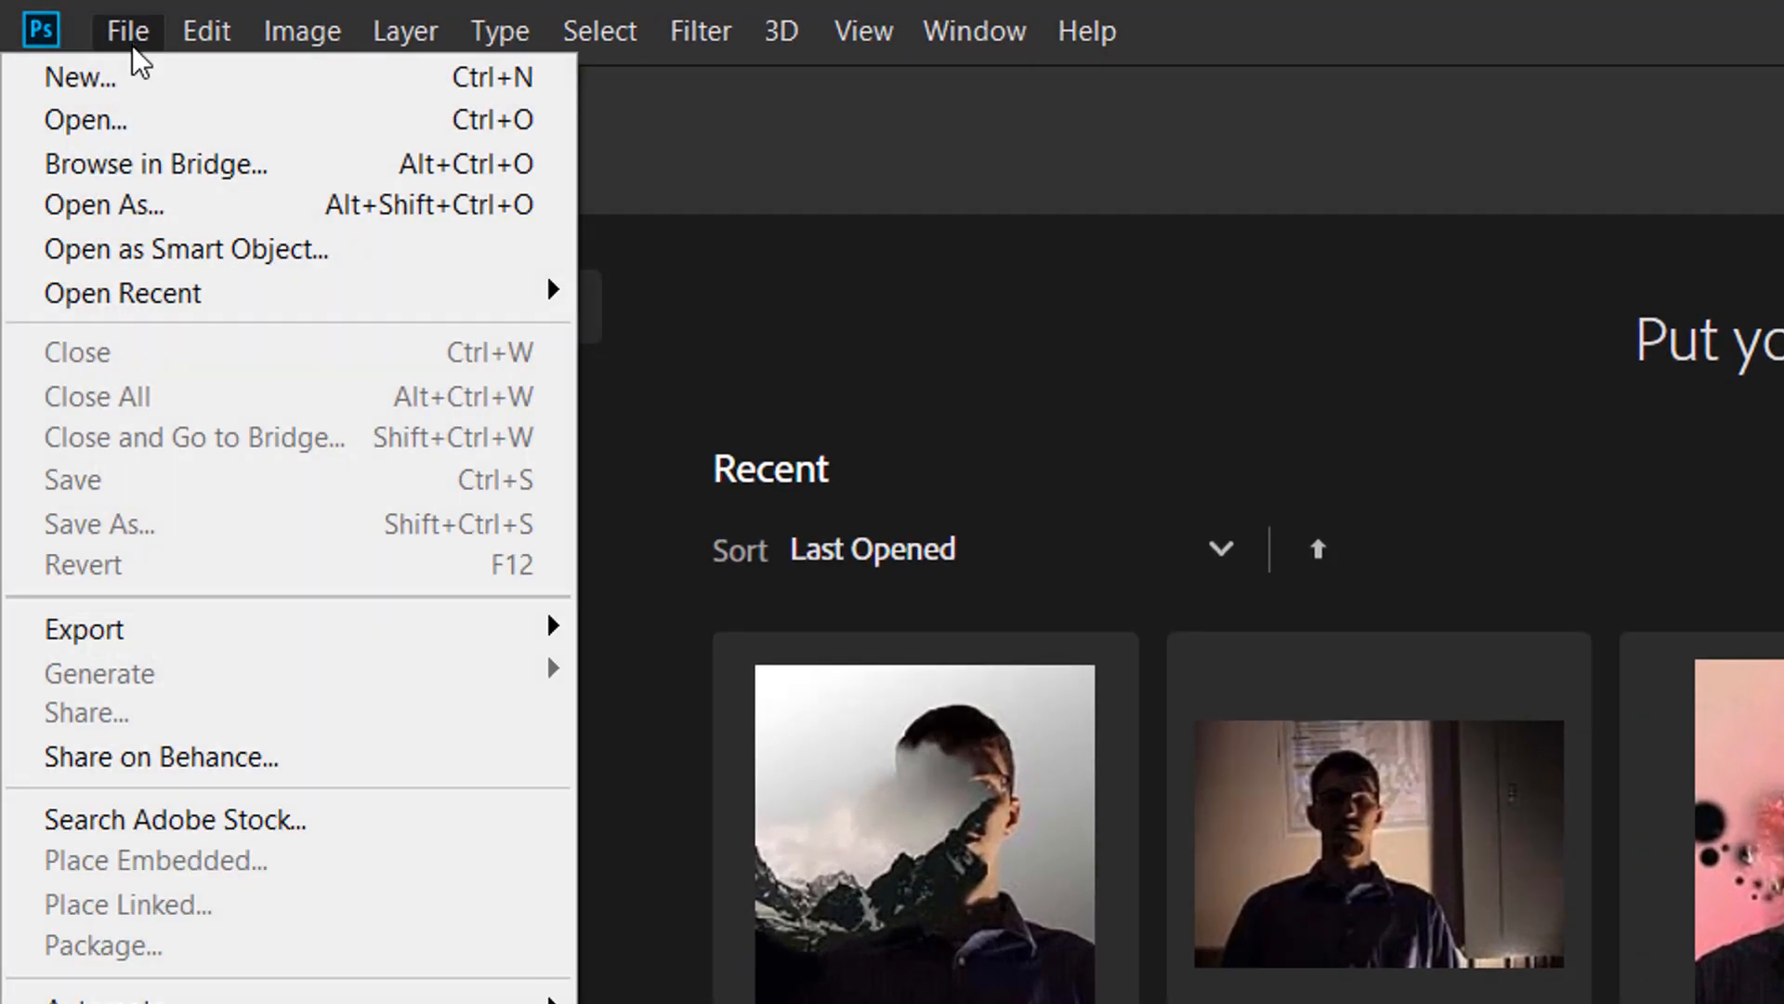
{"action": "left_click", "coordinate": [674, 112]}
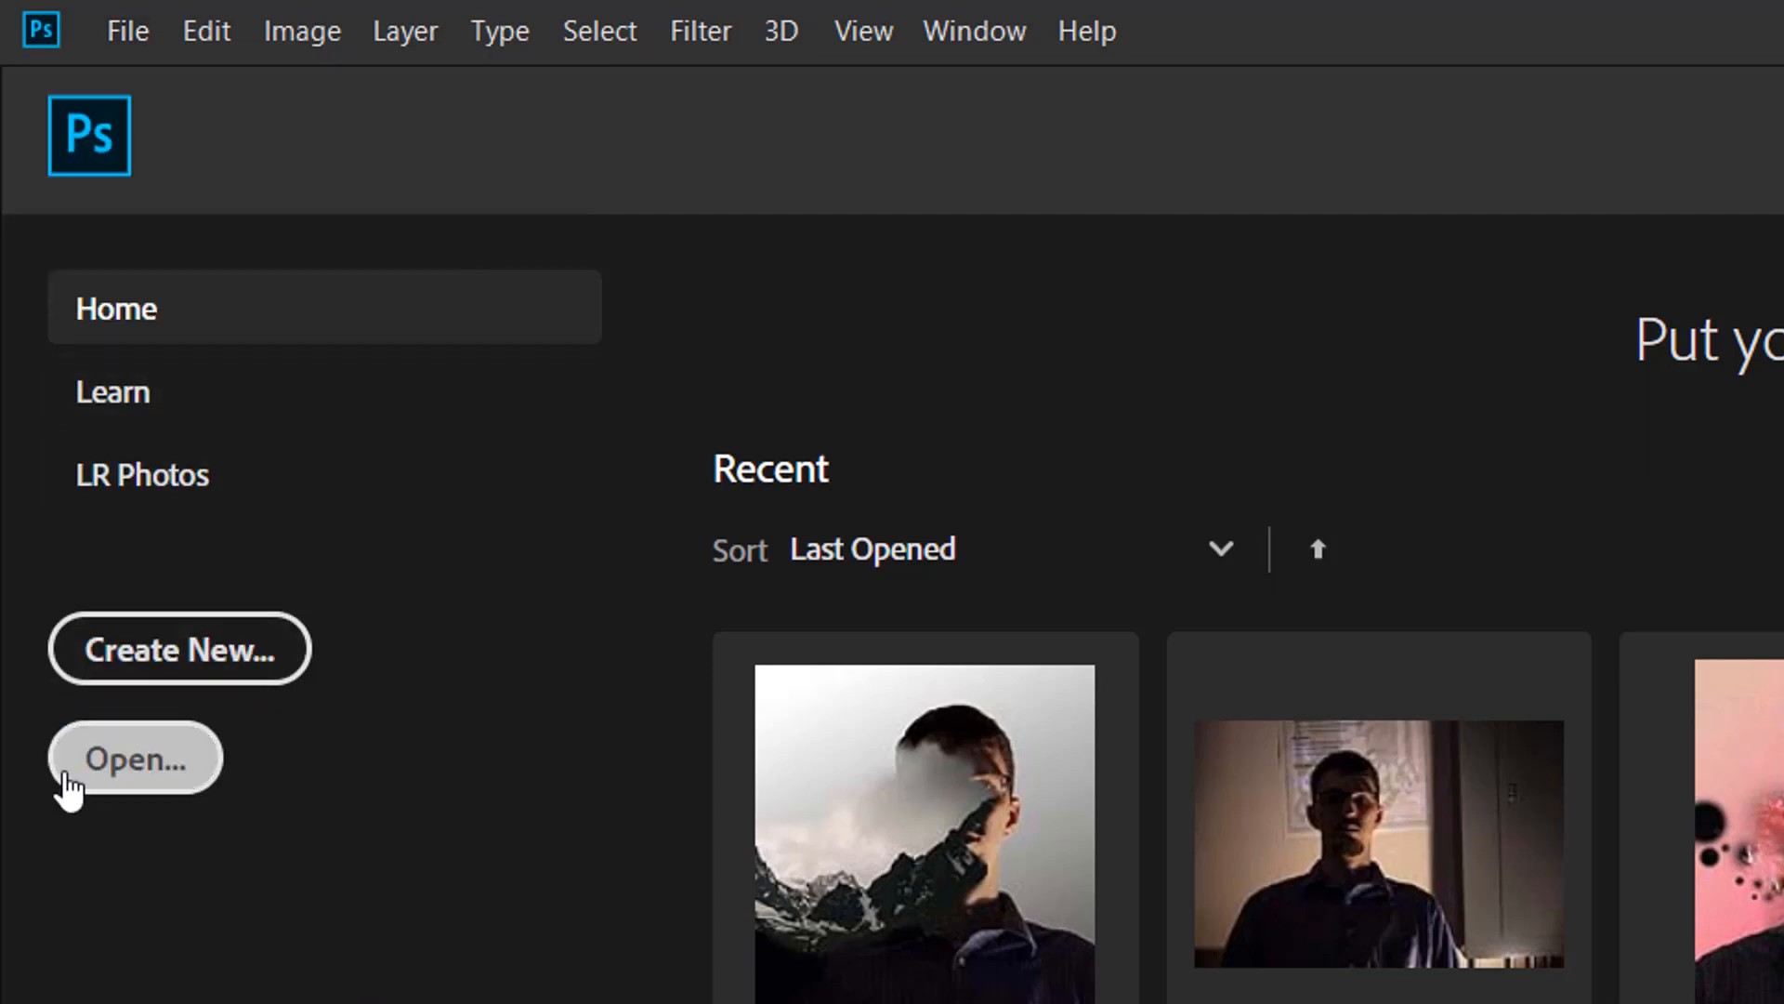
{"action": "left_click", "coordinate": [137, 784]}
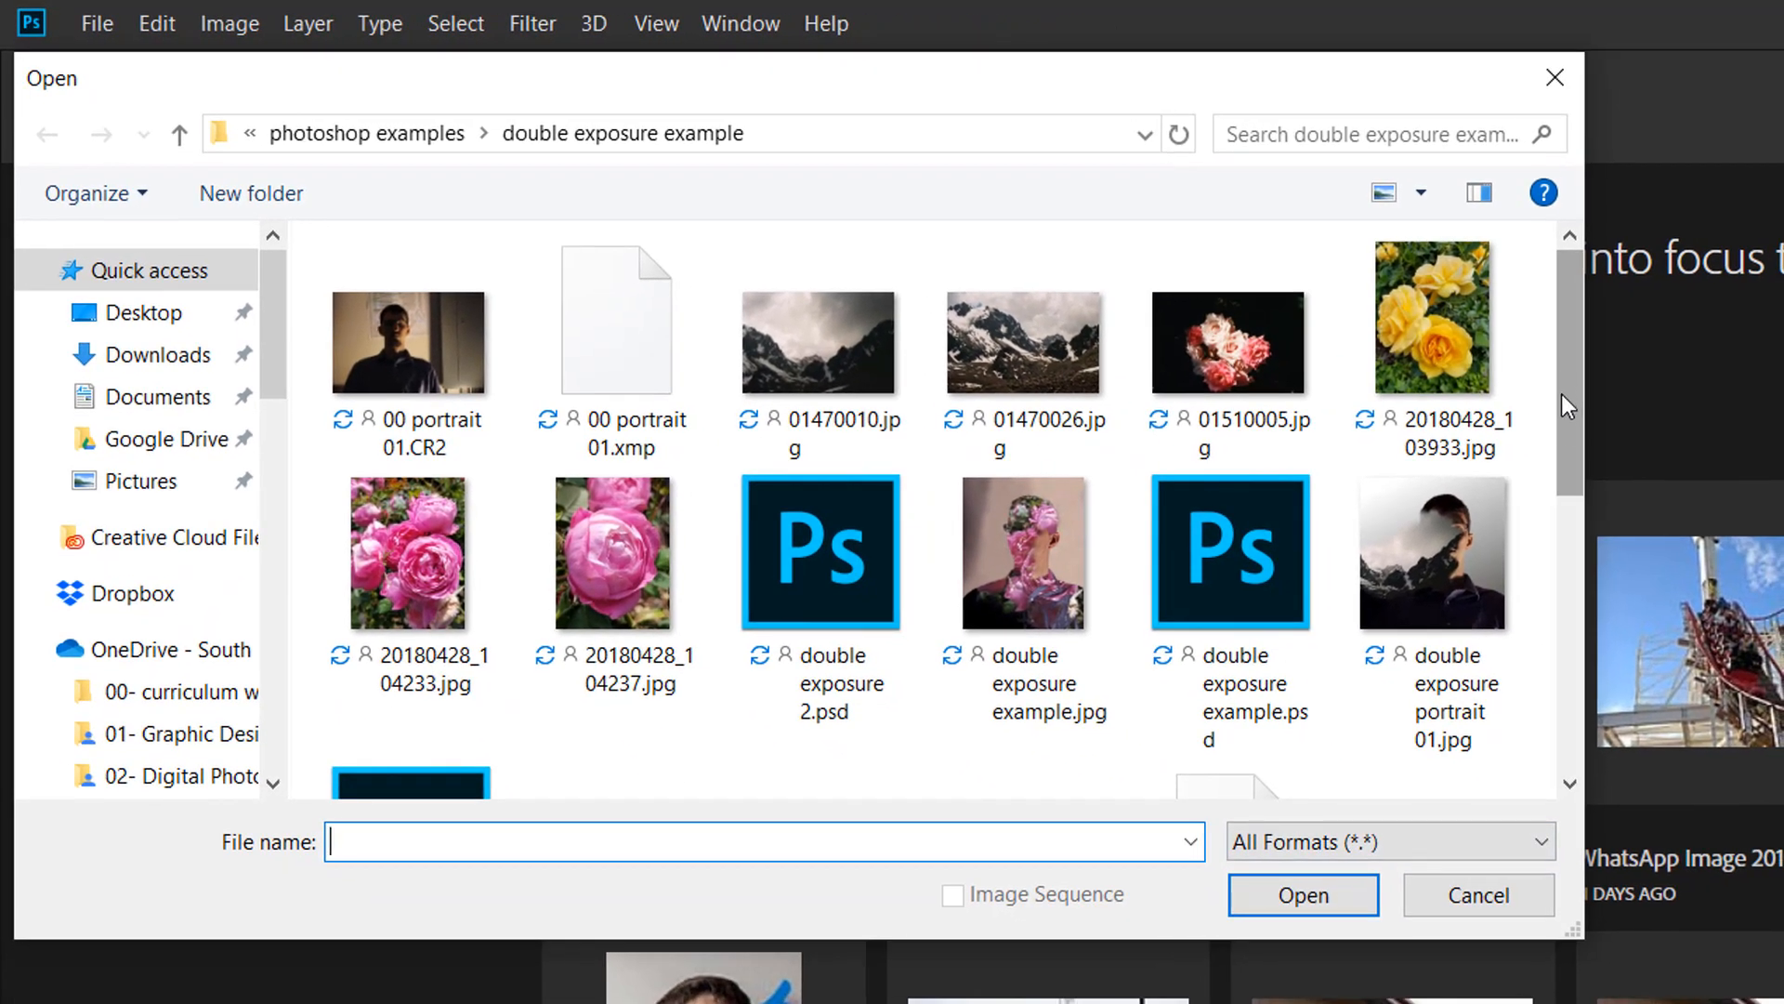
{"action": "left_click_drag", "start_coordinate": [1568, 406], "coordinate": [1542, 583]}
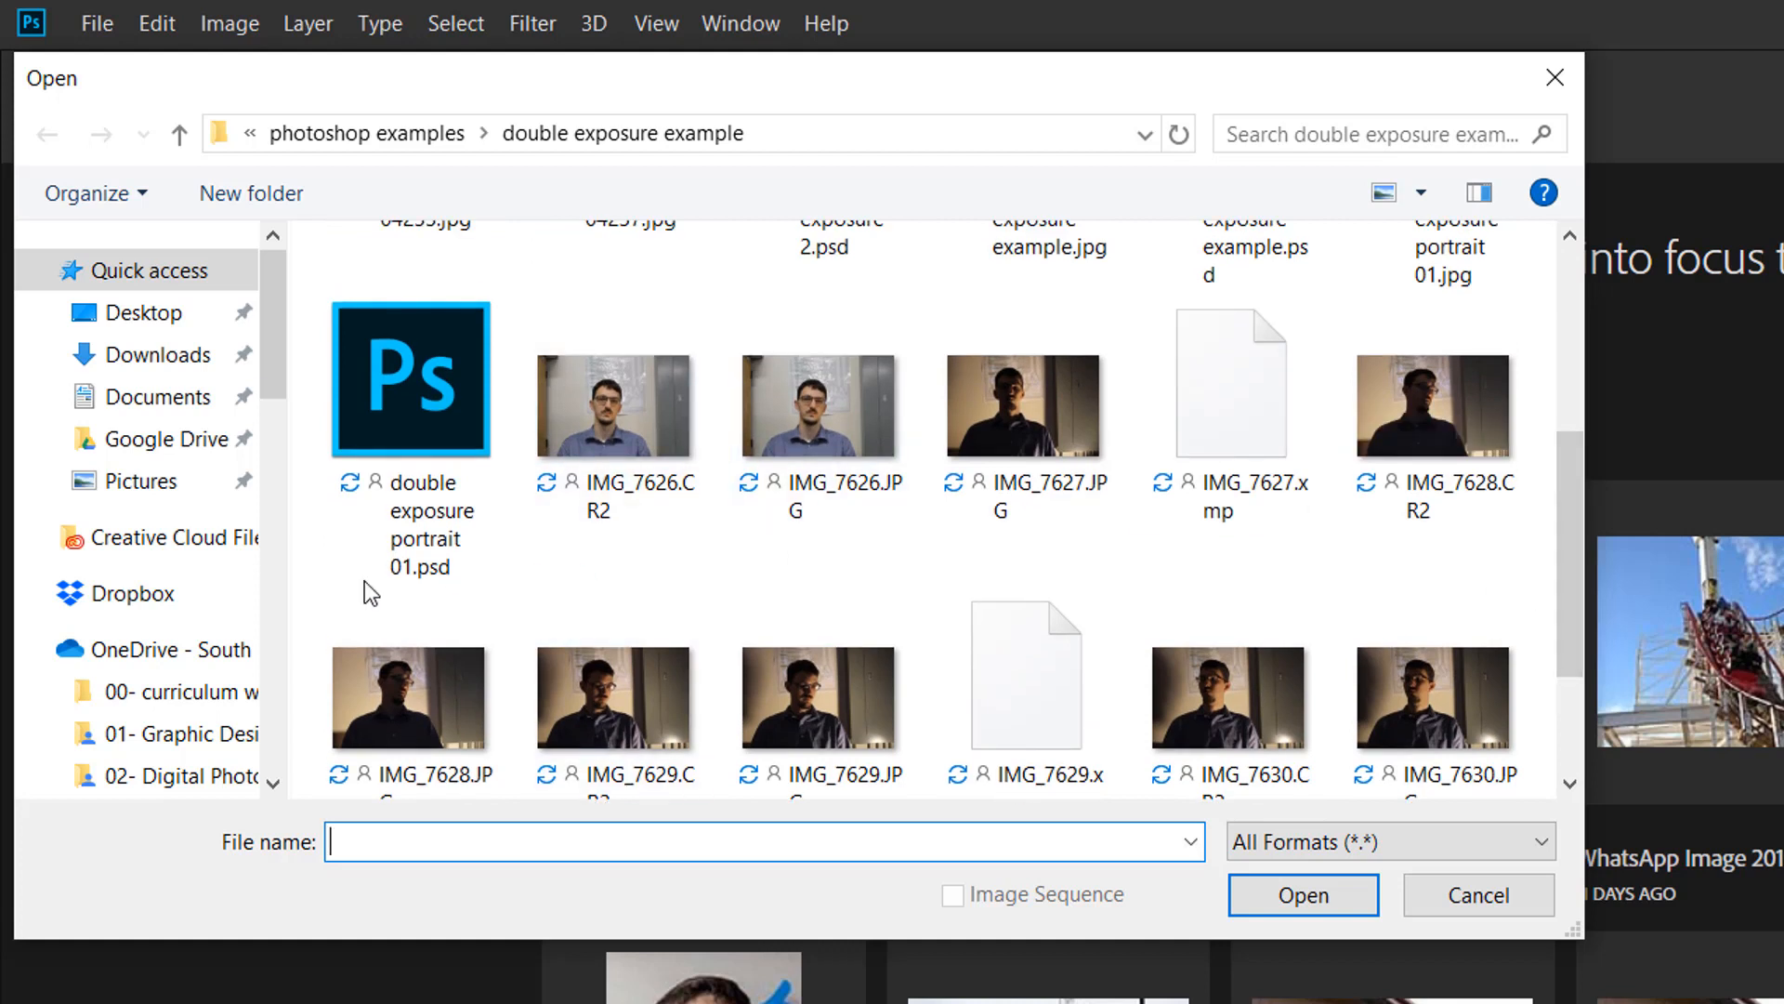
{"action": "left_click_drag", "start_coordinate": [264, 370], "coordinate": [268, 422]}
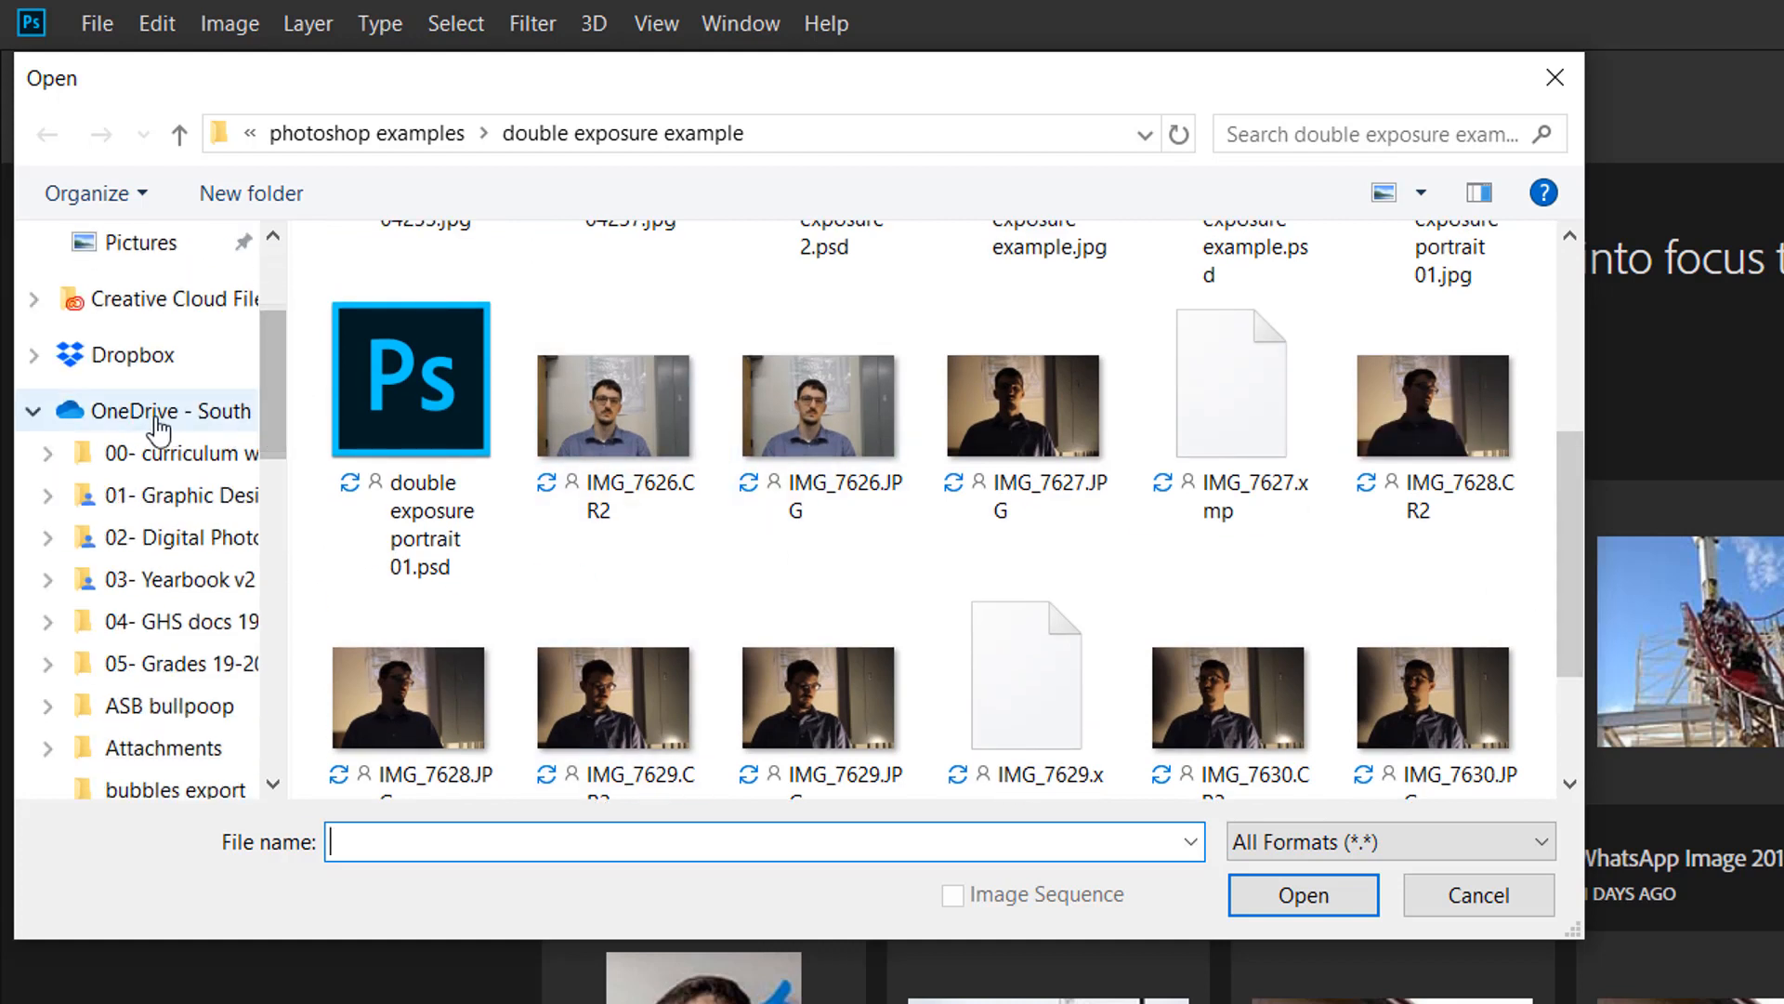
{"action": "left_click", "coordinate": [168, 554]}
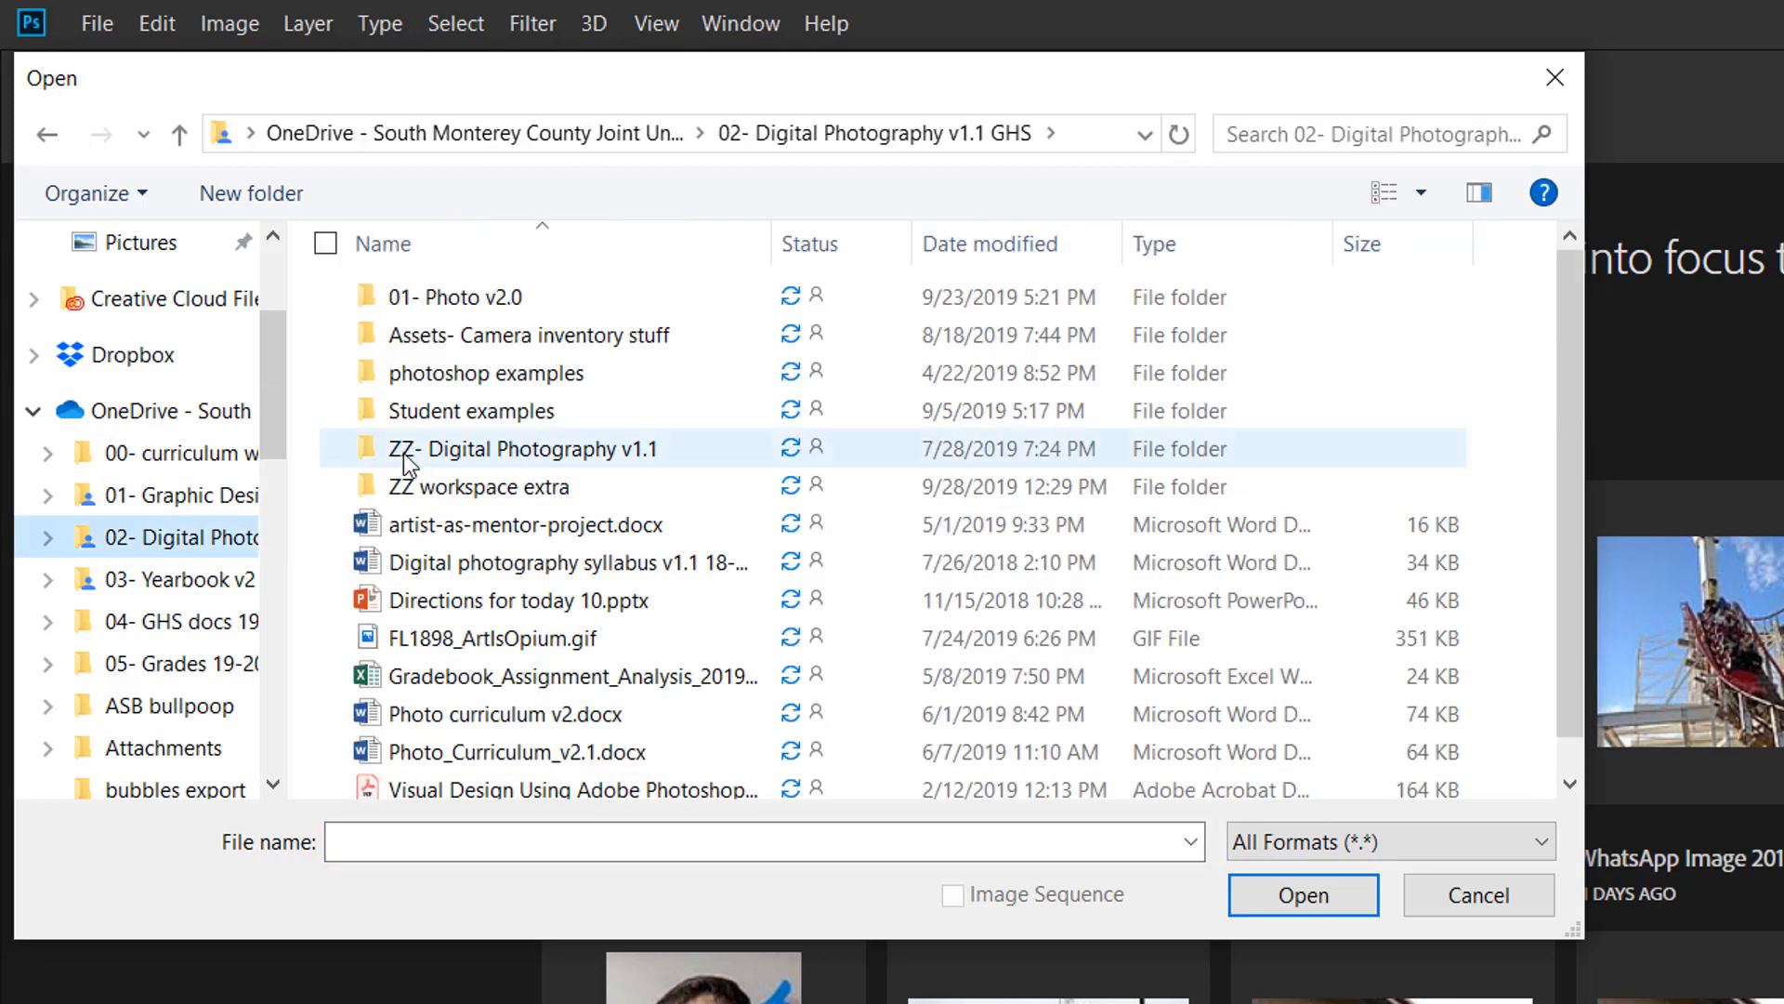
{"action": "double_click", "coordinate": [500, 375]}
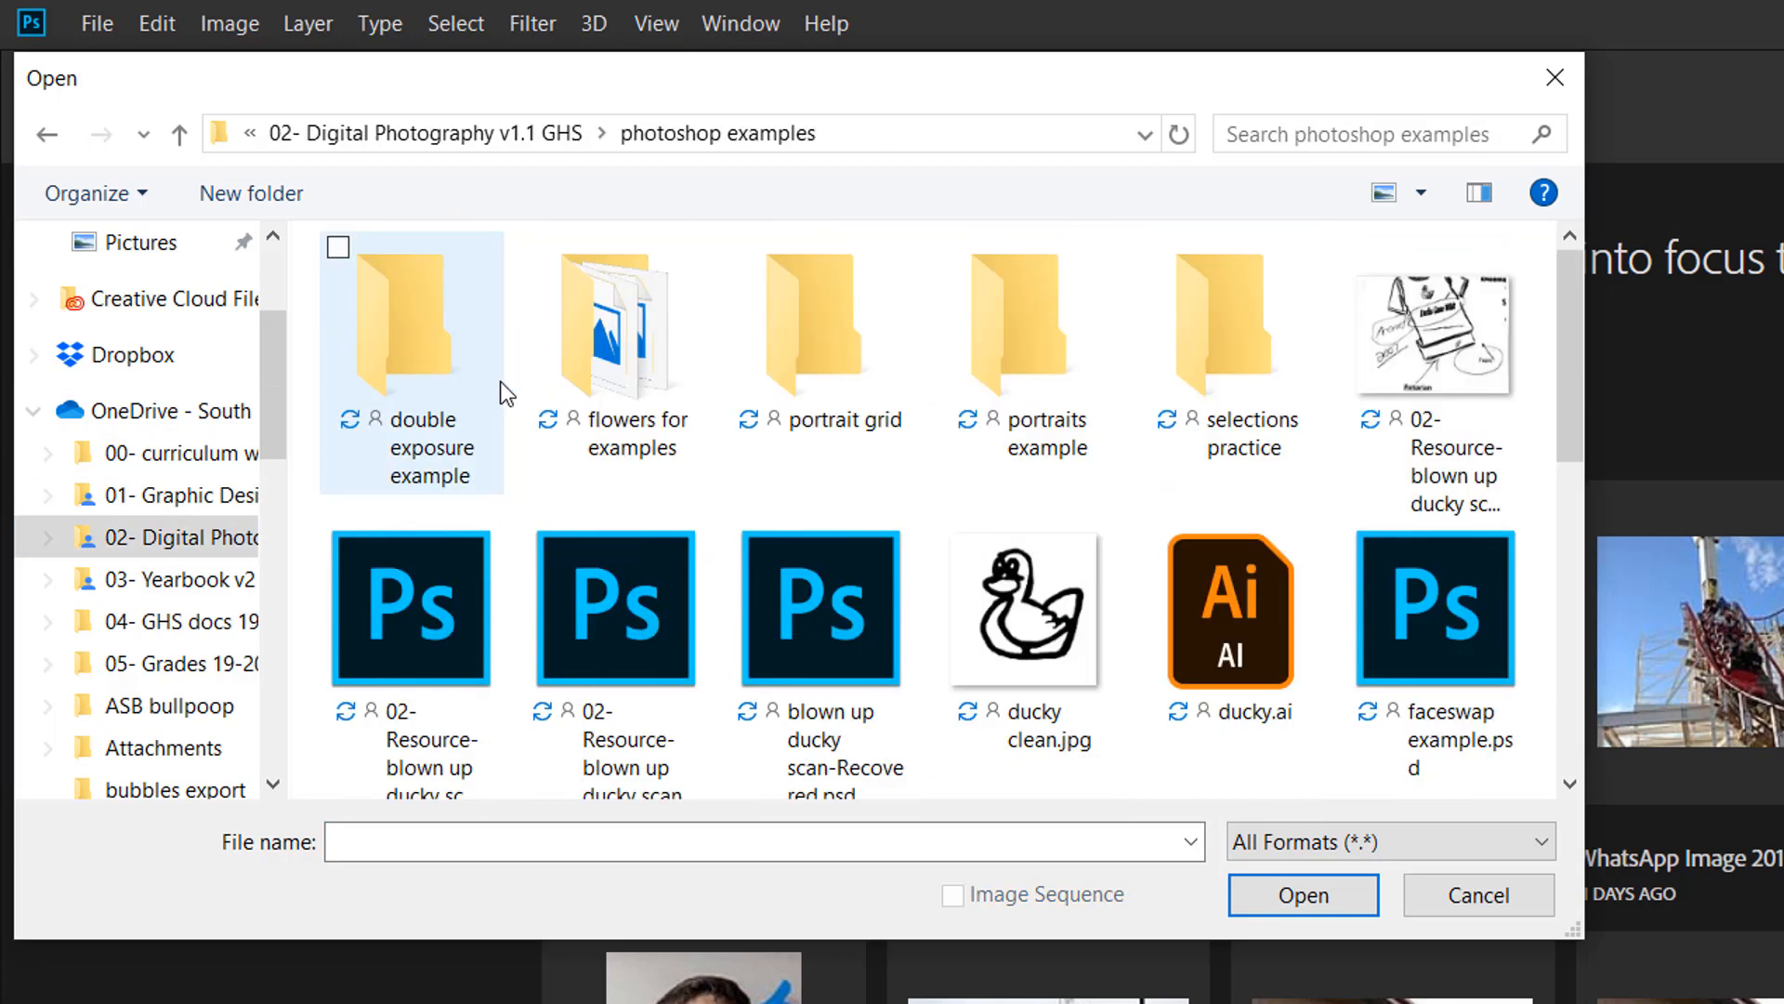
{"action": "double_click", "coordinate": [400, 371]}
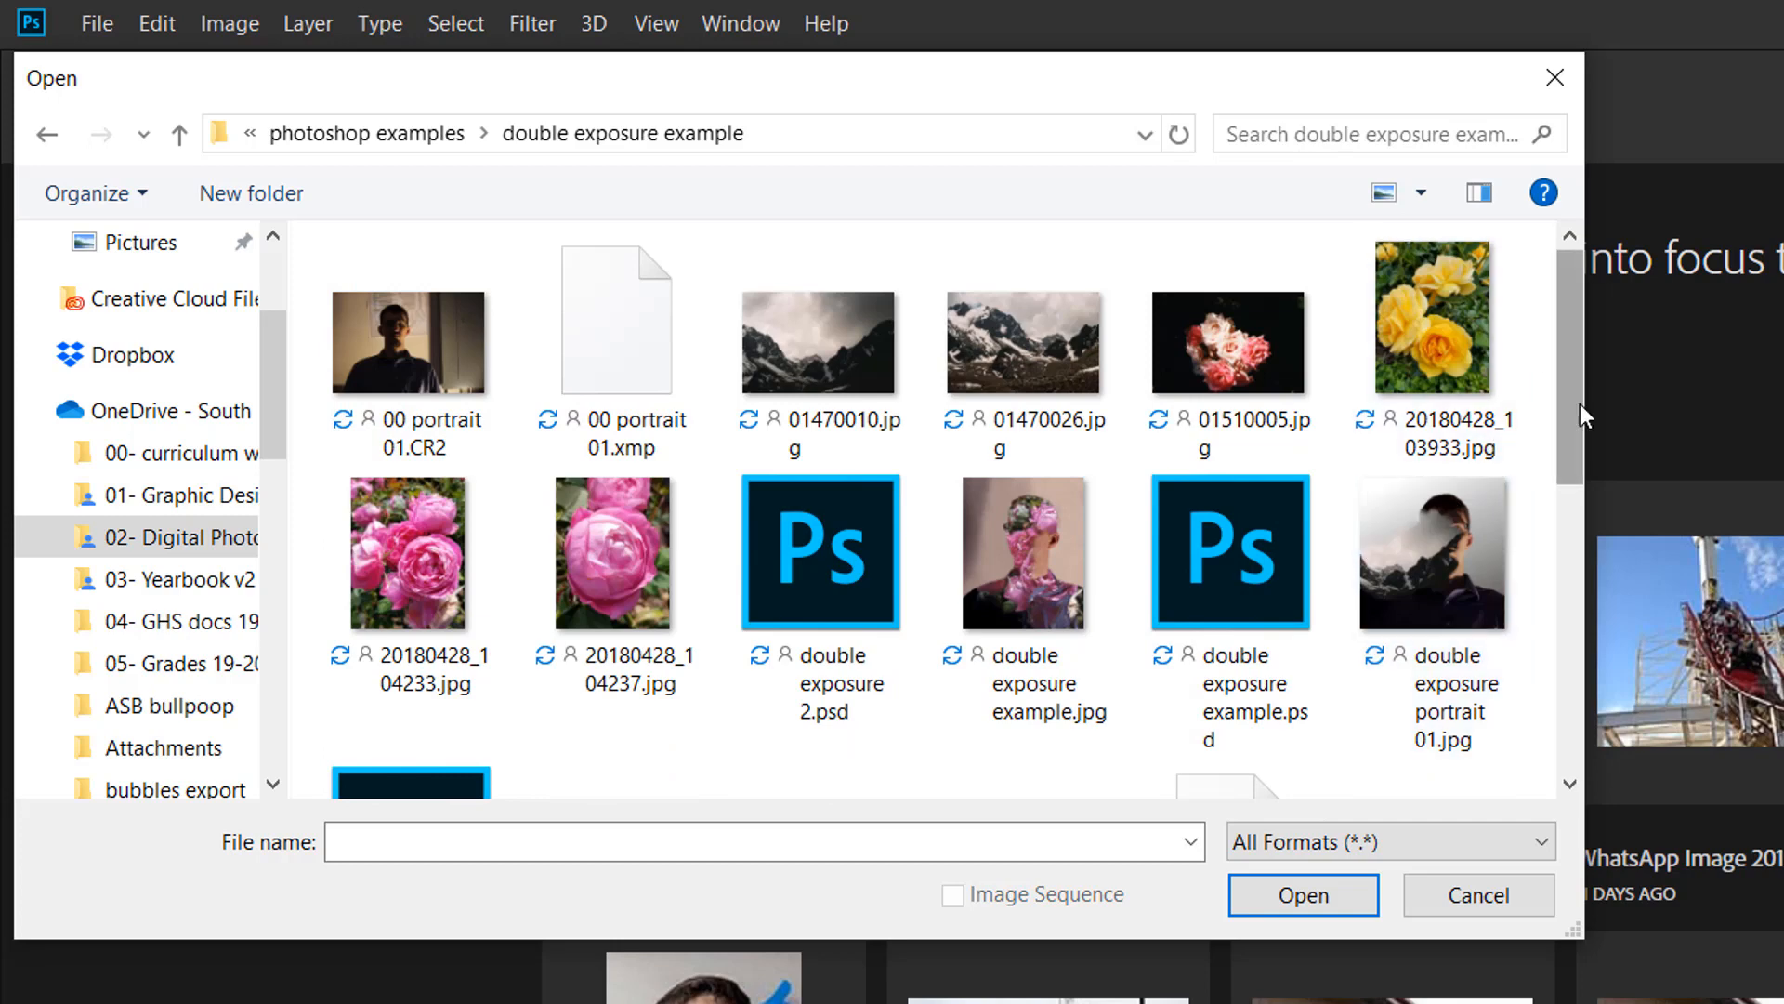
Step: Open the raw portrait IMG_7628.CR2 from the double exposure example folder
{"action": "left_click_drag", "start_coordinate": [1571, 403], "coordinate": [1559, 617]}
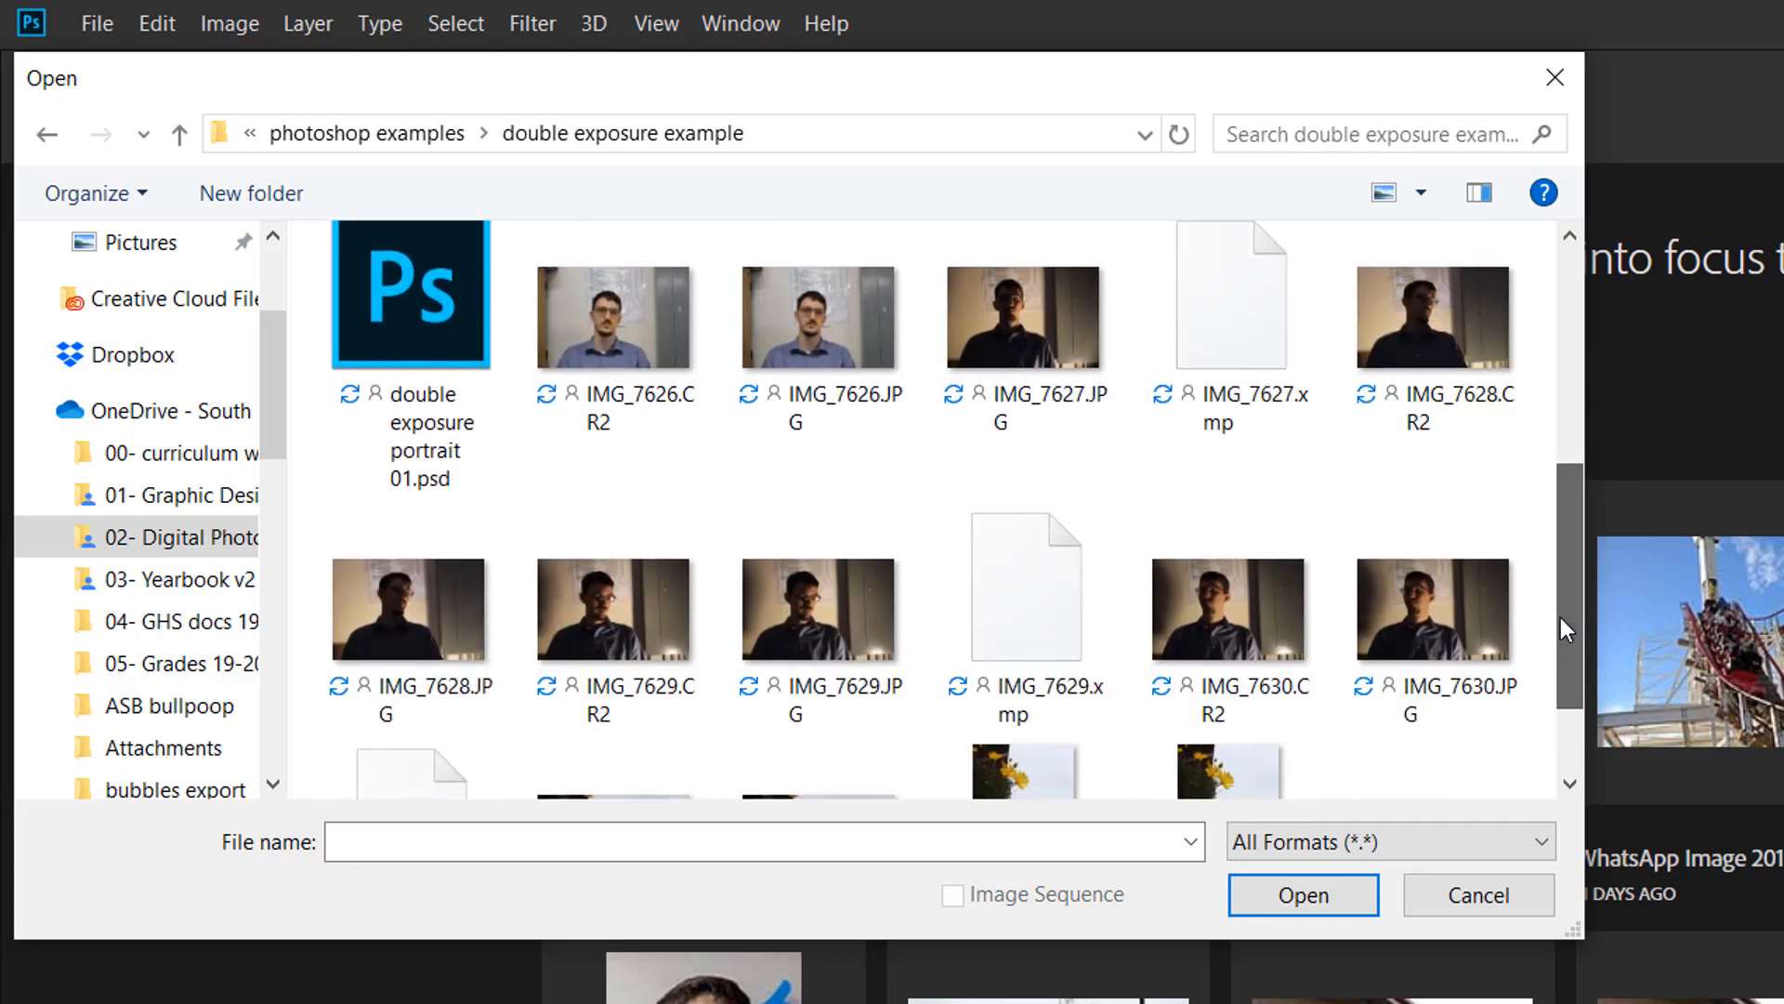
{"action": "left_click", "coordinate": [1435, 322]}
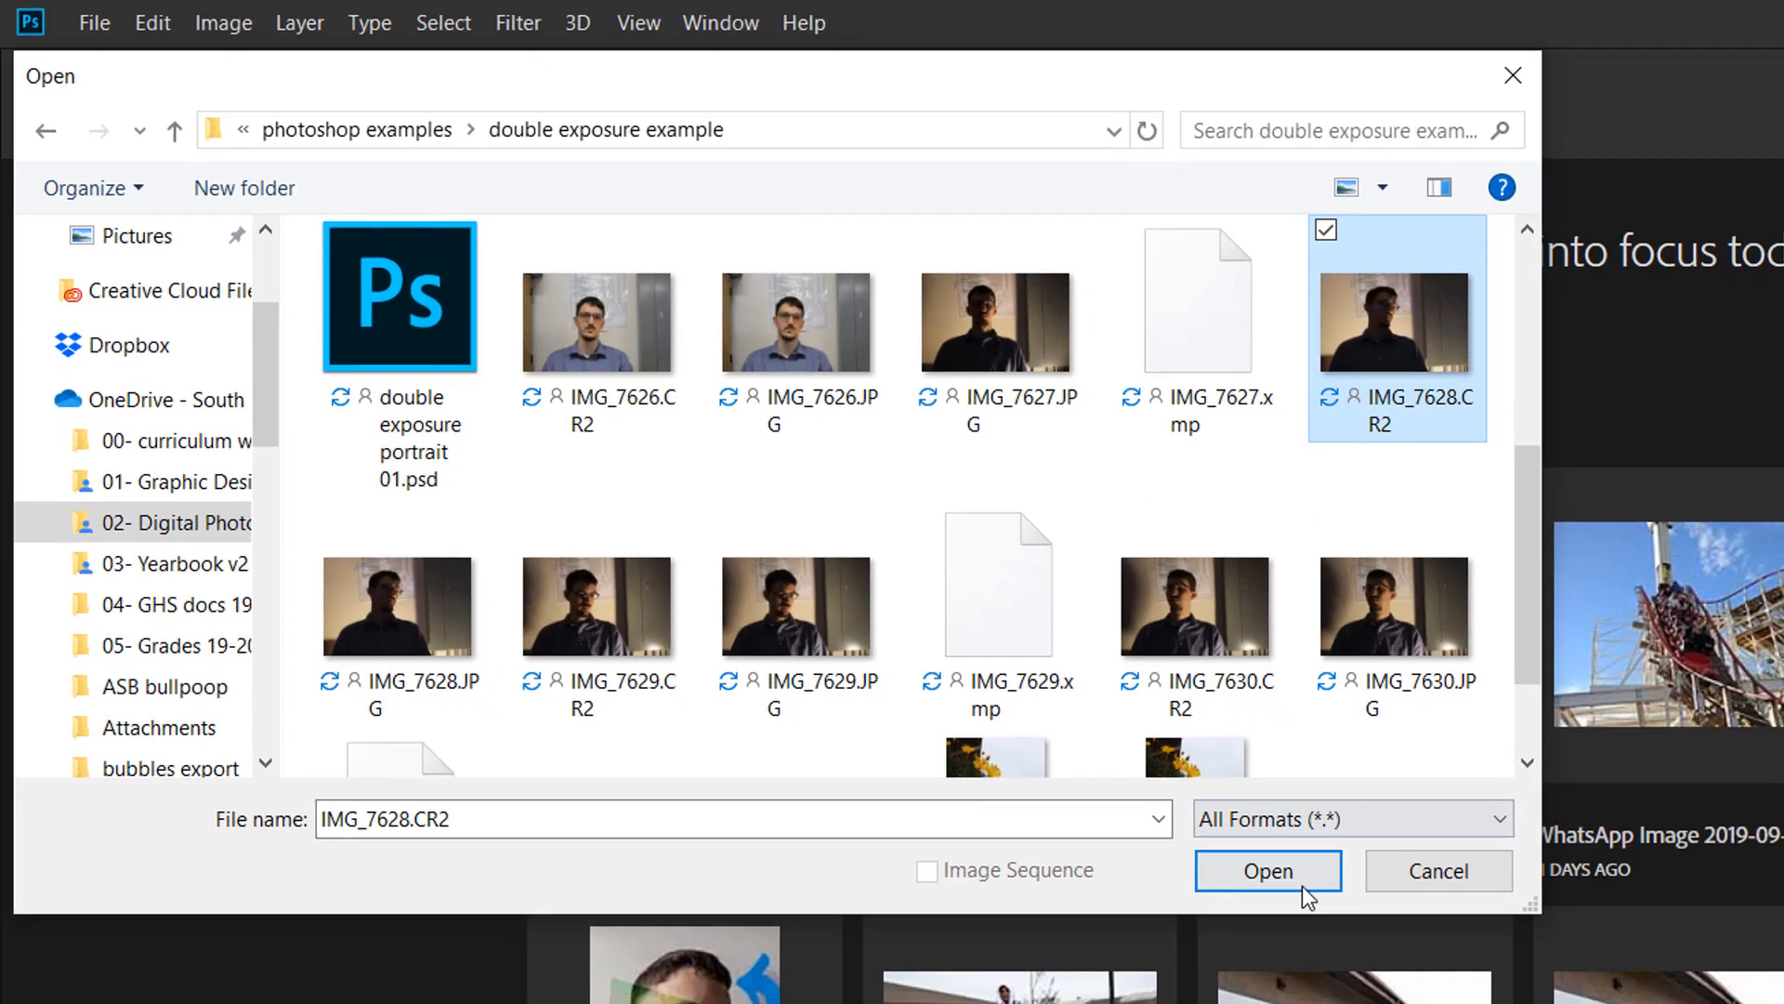
{"action": "left_click", "coordinate": [1302, 893]}
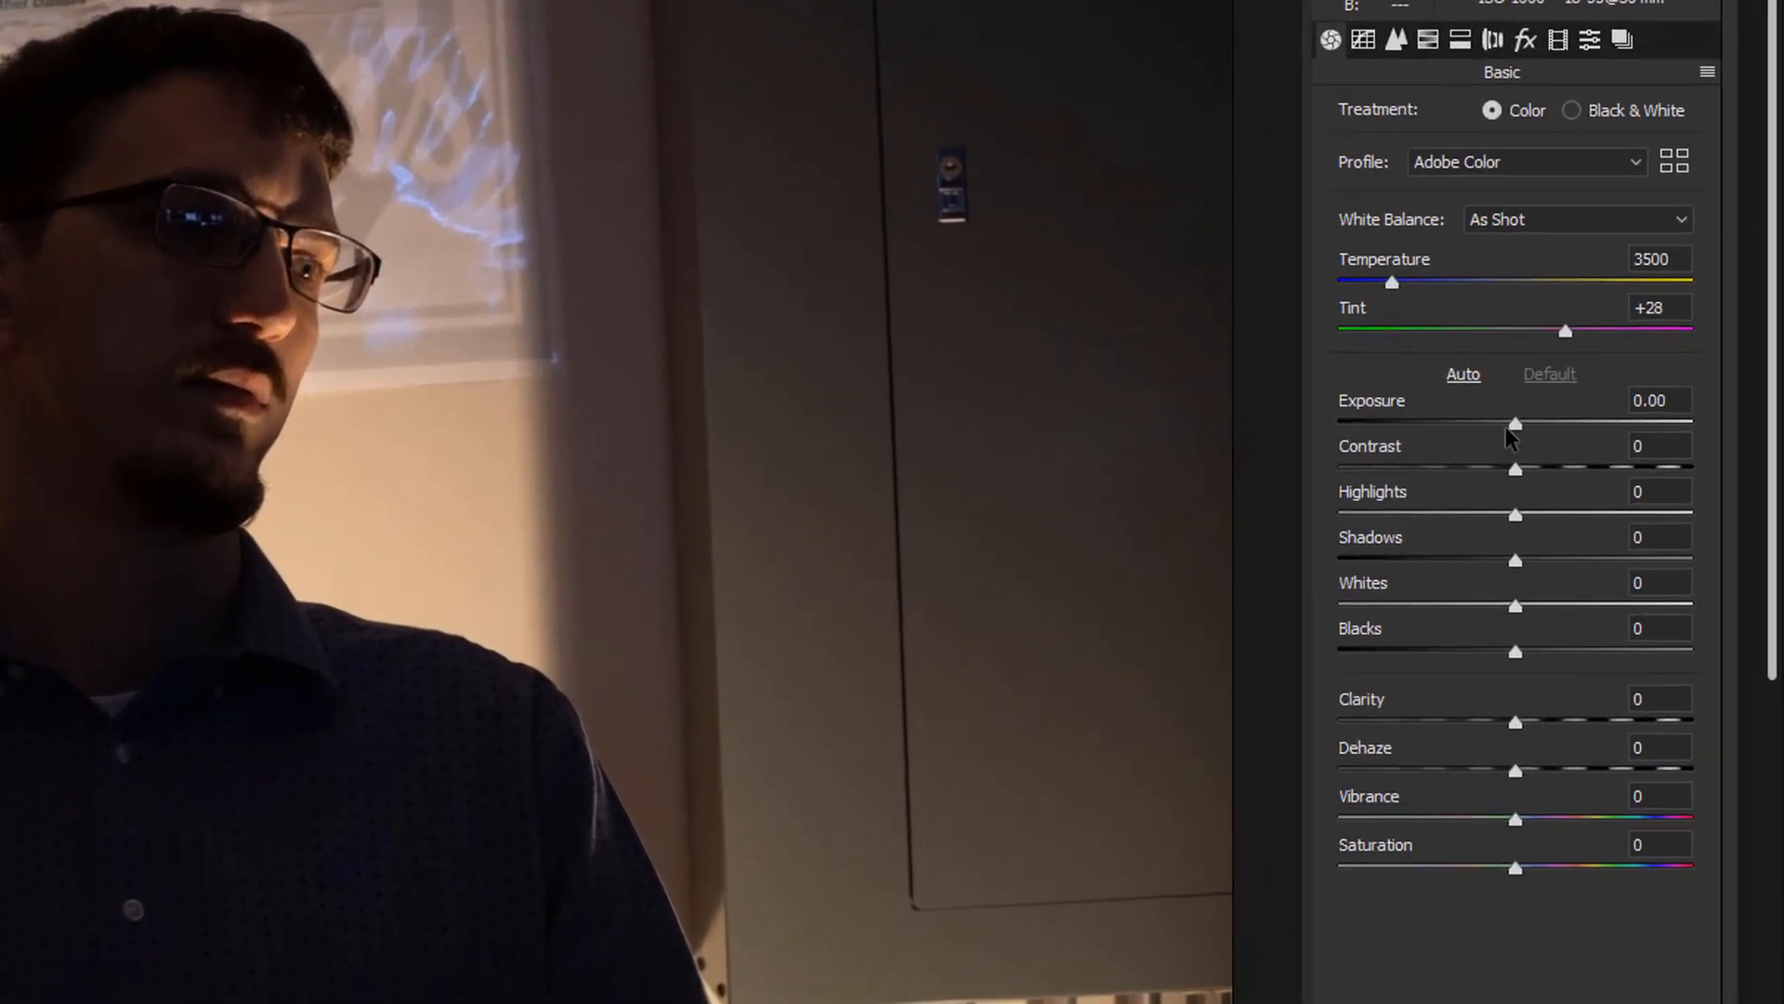
Step: Set the raw portrait's exposure to +0.50, contrast to +28, clarity to +13 and dehaze to +20
{"action": "left_click_drag", "start_coordinate": [1515, 425], "coordinate": [1533, 430]}
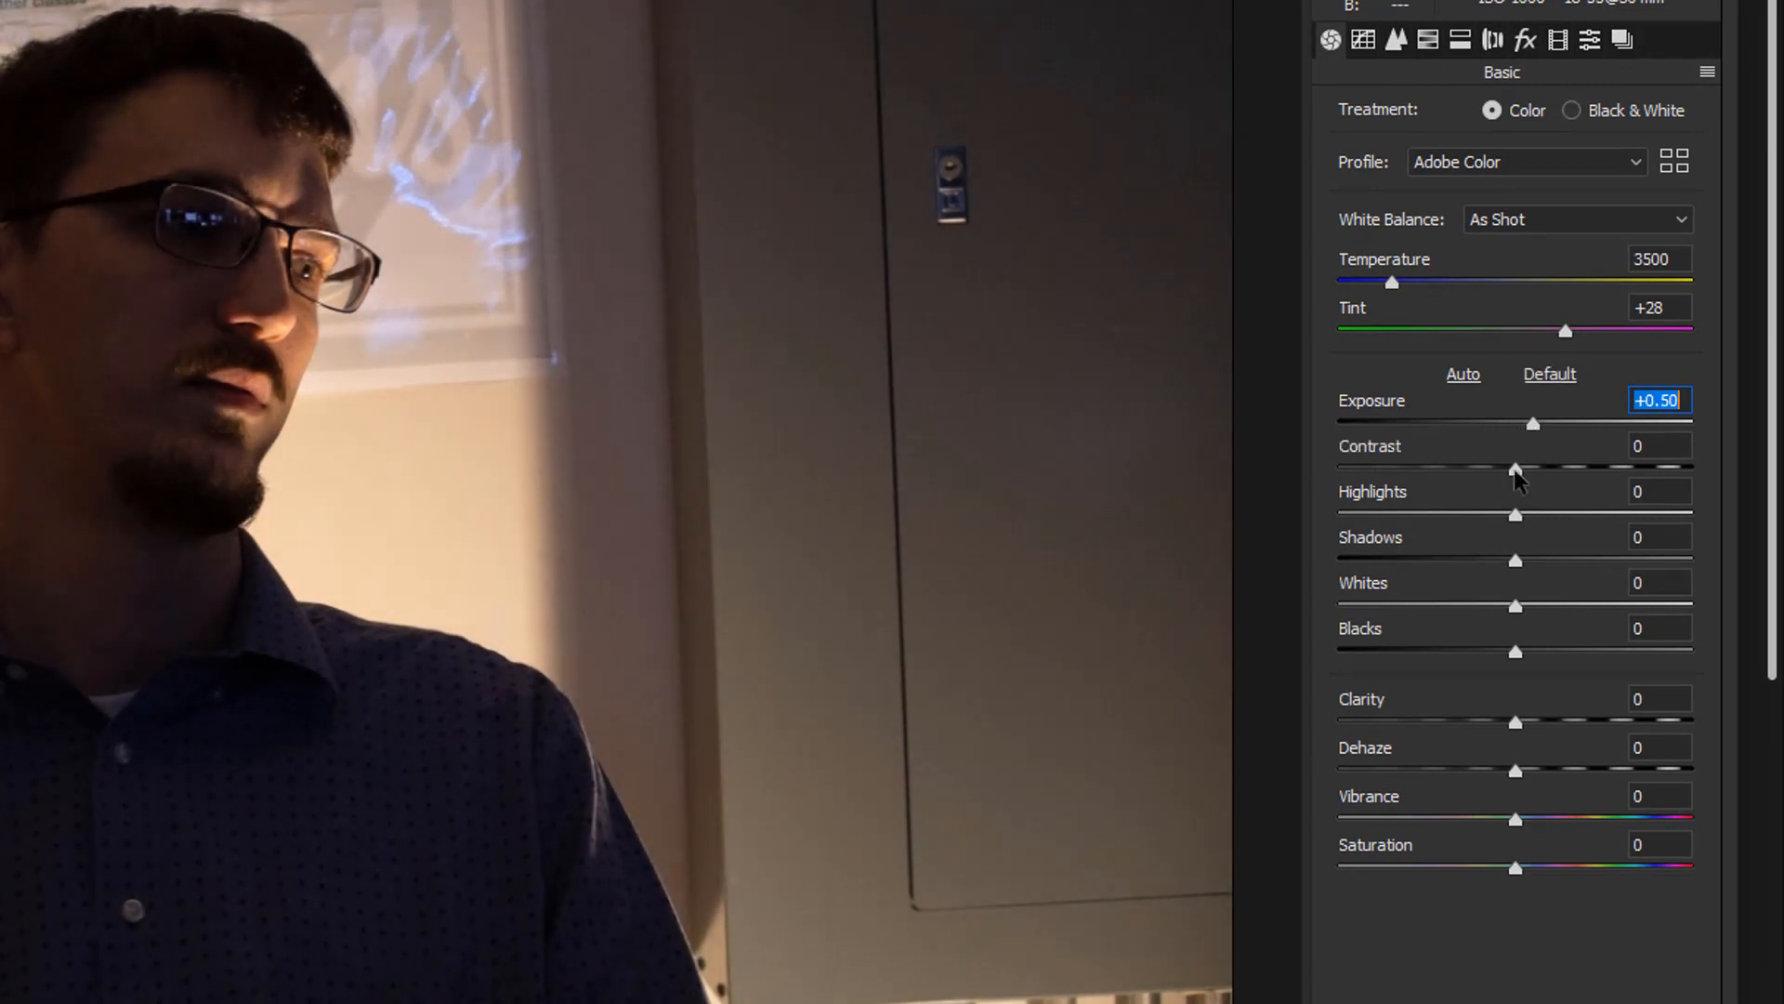
{"action": "left_click_drag", "start_coordinate": [1515, 469], "coordinate": [1565, 470]}
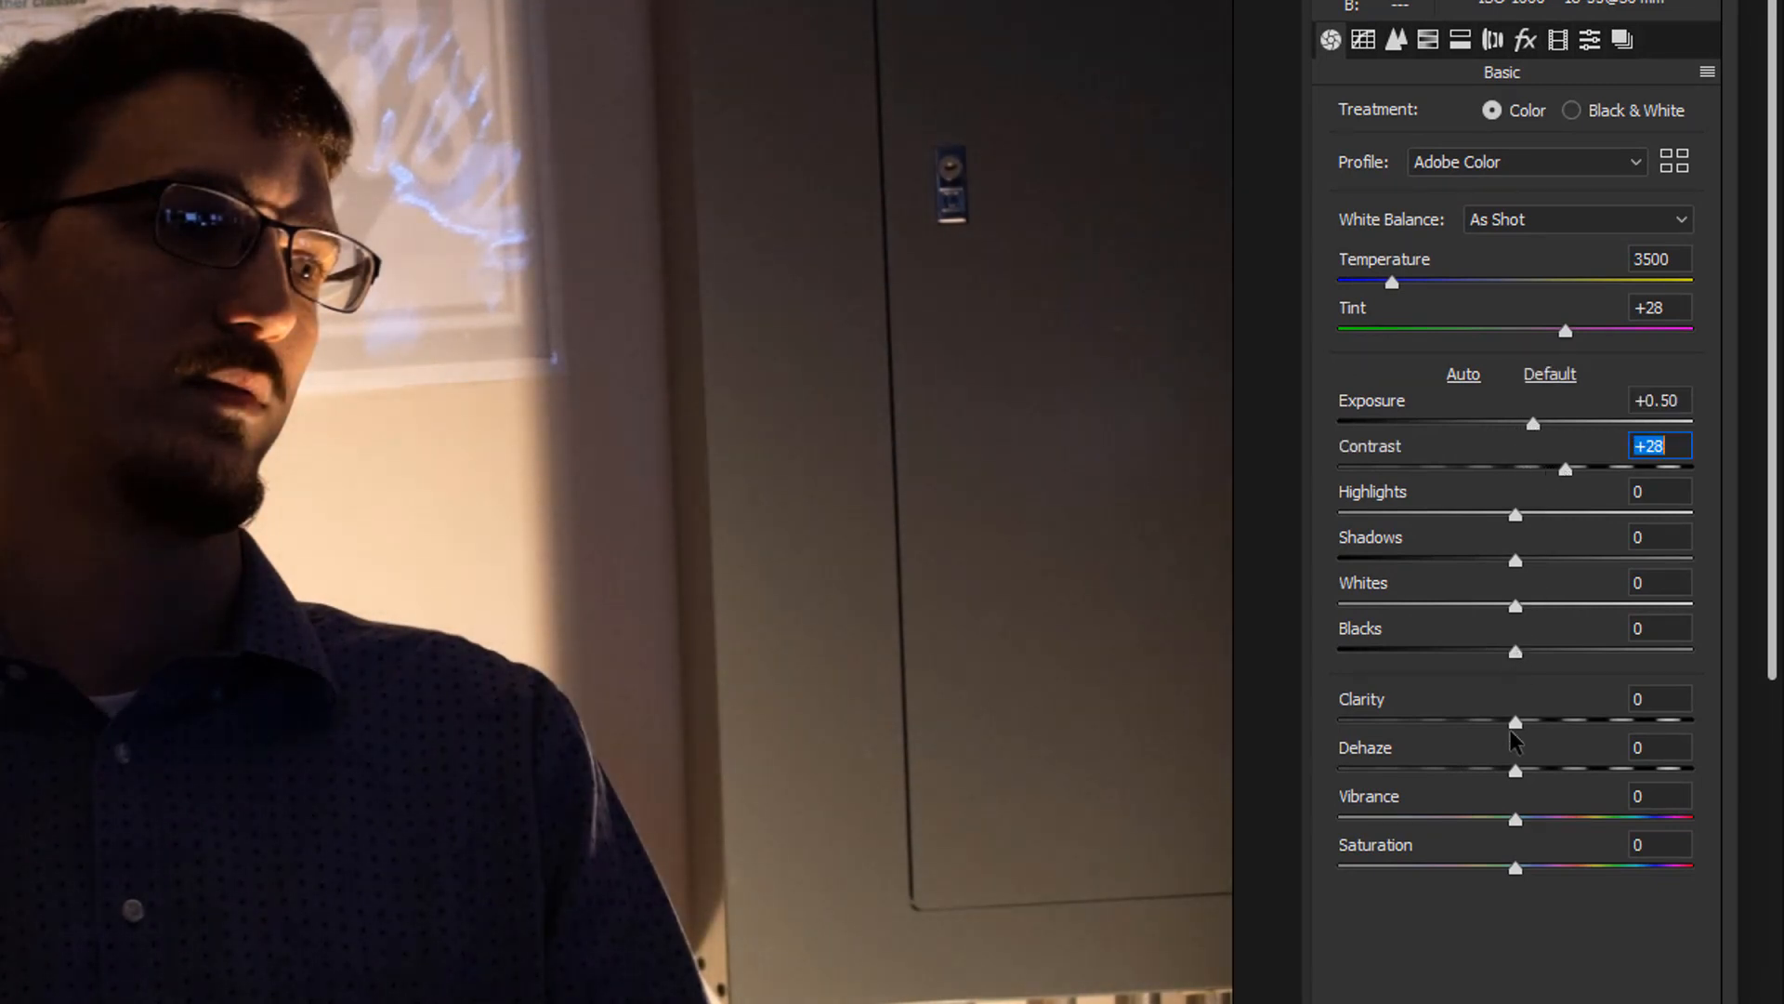
{"action": "left_click_drag", "start_coordinate": [1516, 722], "coordinate": [1551, 776]}
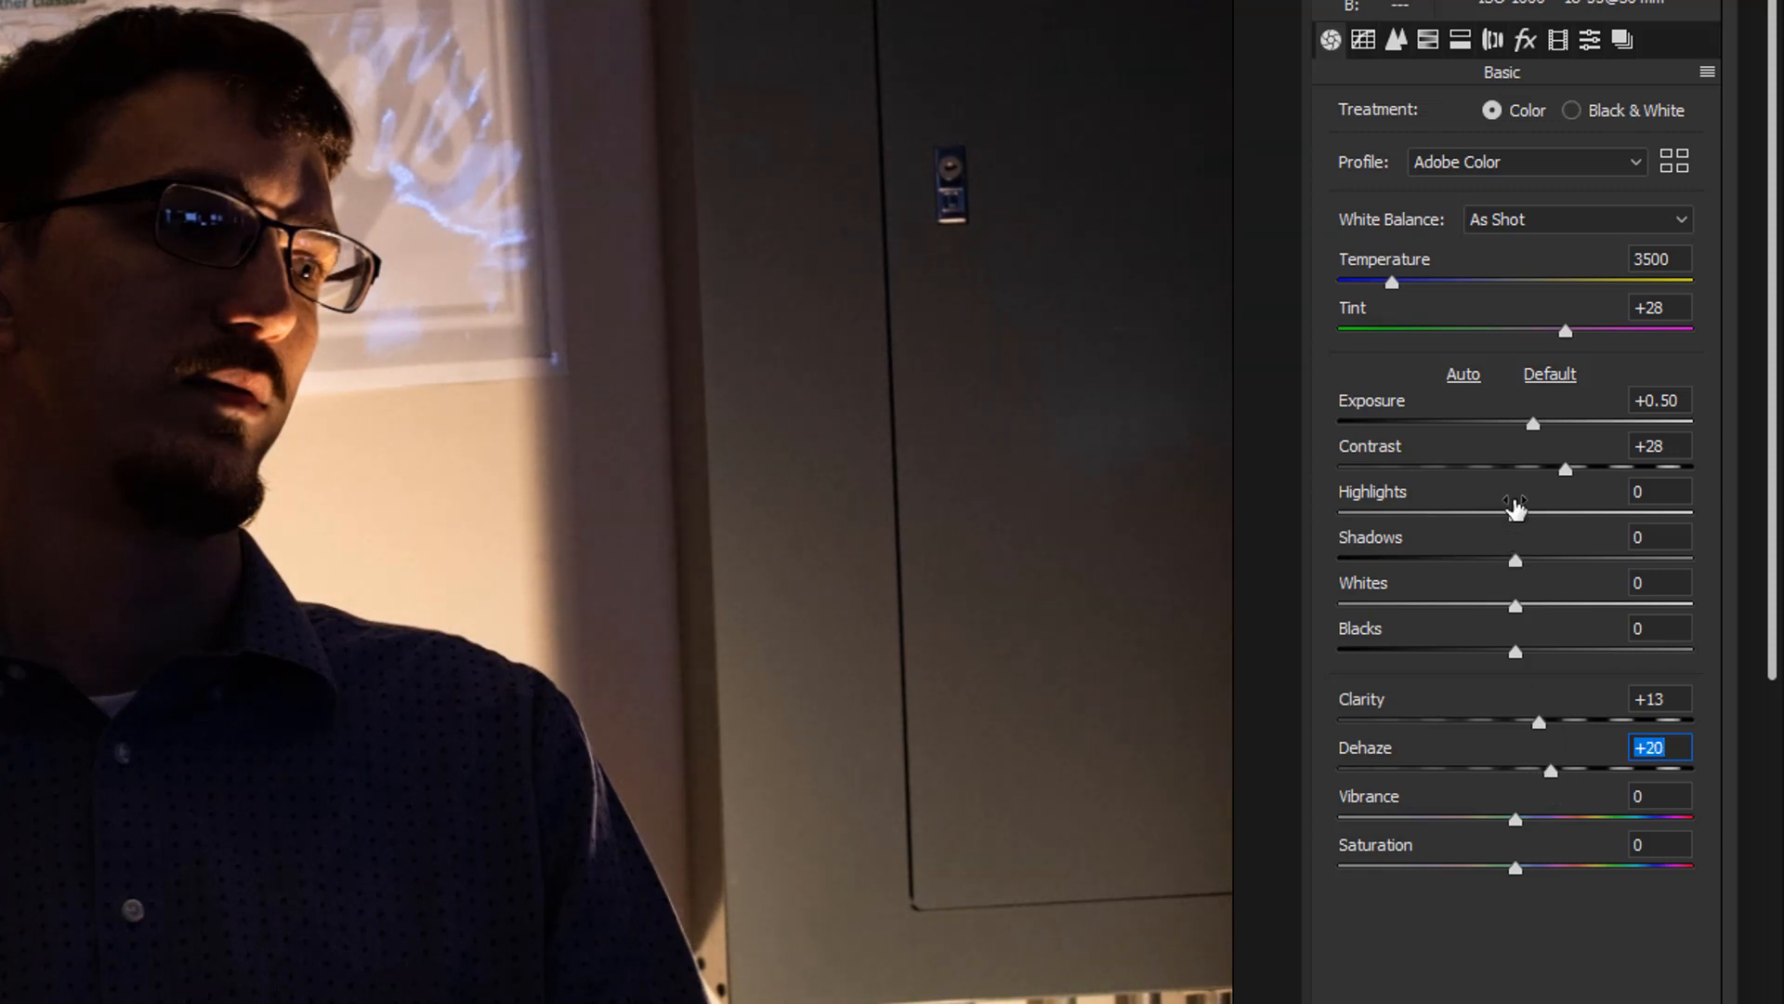
Step: Set highlights to +49, whites to +23 and blacks to -25, and open the adjusted raw image for editing
{"action": "left_click_drag", "start_coordinate": [1517, 516], "coordinate": [1598, 543]}
{"action": "left_click_drag", "start_coordinate": [1520, 611], "coordinate": [1470, 658]}
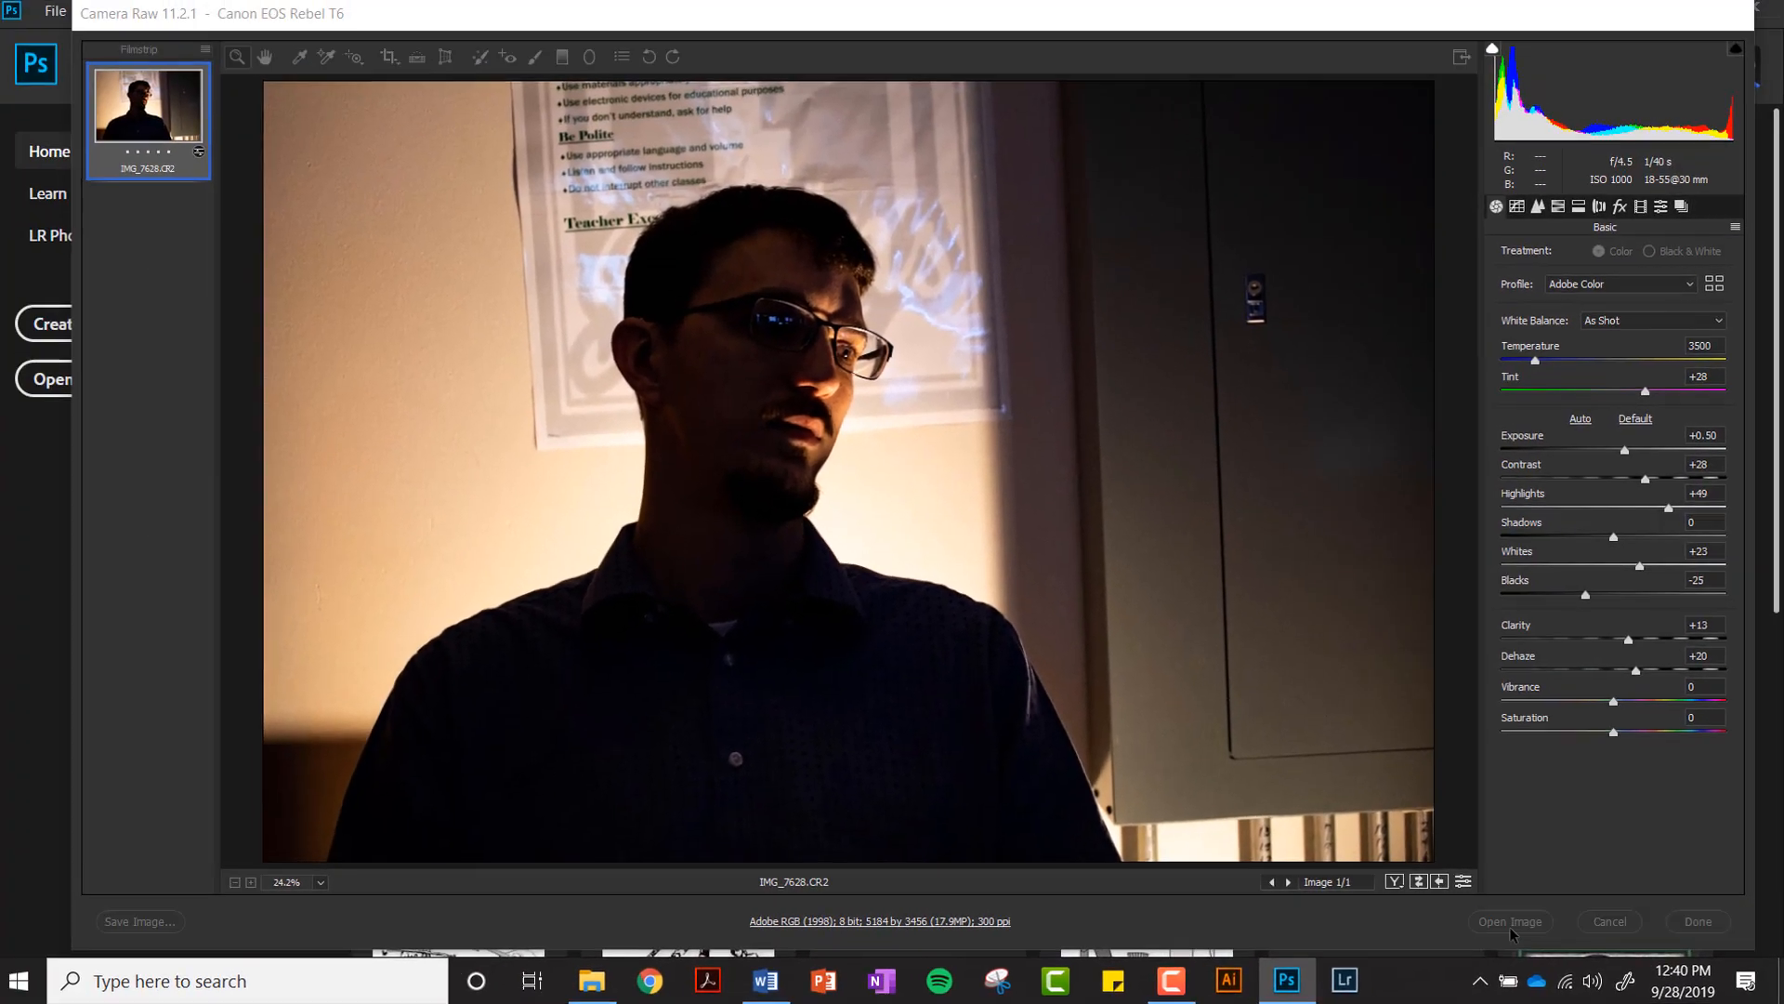
{"action": "left_click", "coordinate": [1413, 934]}
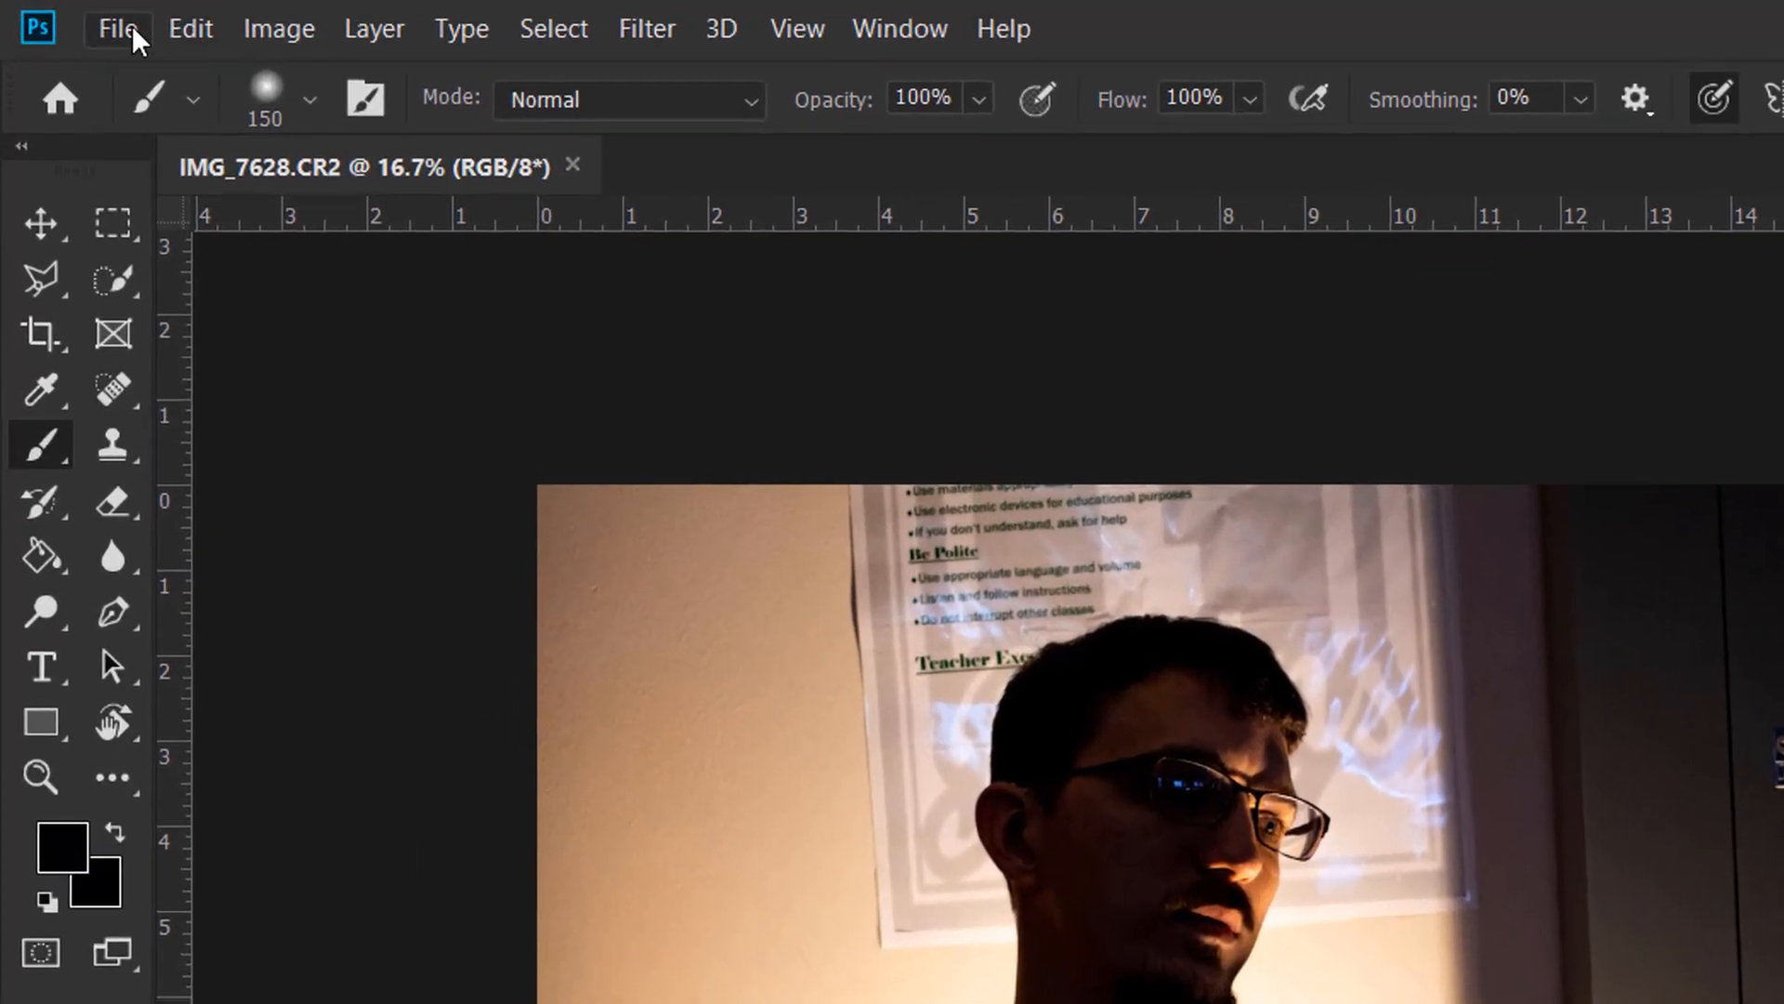
Step: Save the portrait as Double exposure 4.psd in Photoshop format in the double exposure example folder
{"action": "left_click", "coordinate": [66, 16]}
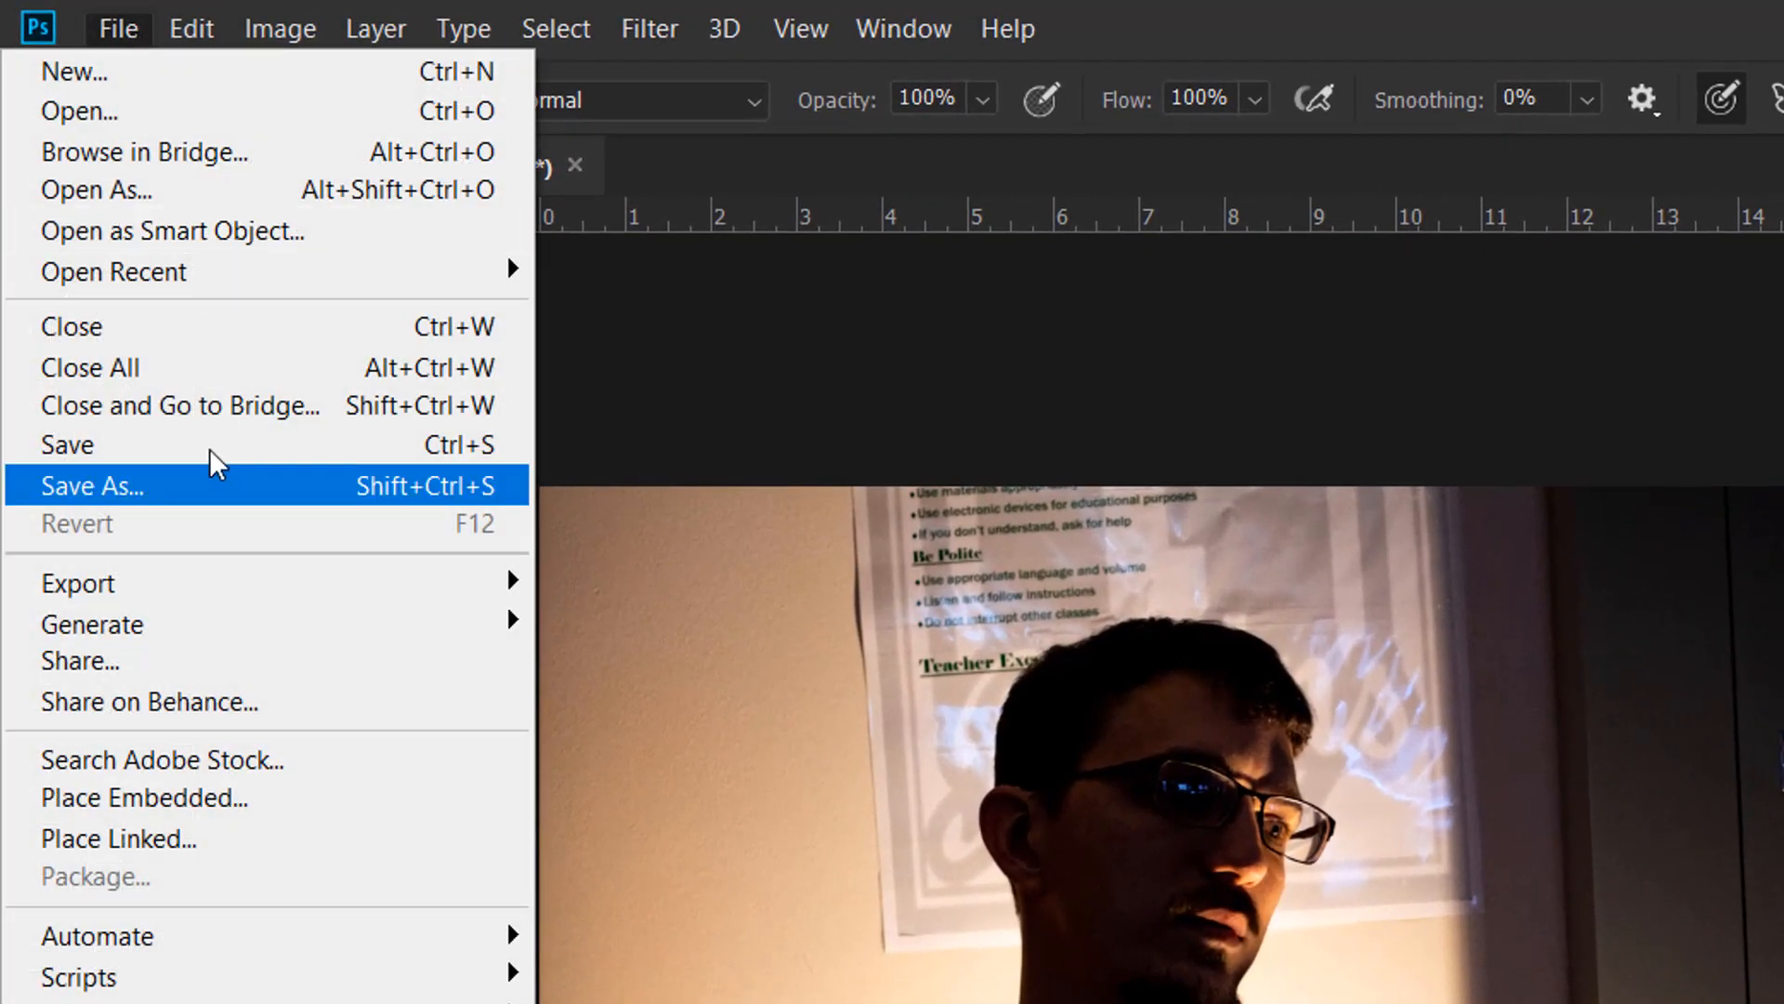
{"action": "left_click", "coordinate": [187, 485]}
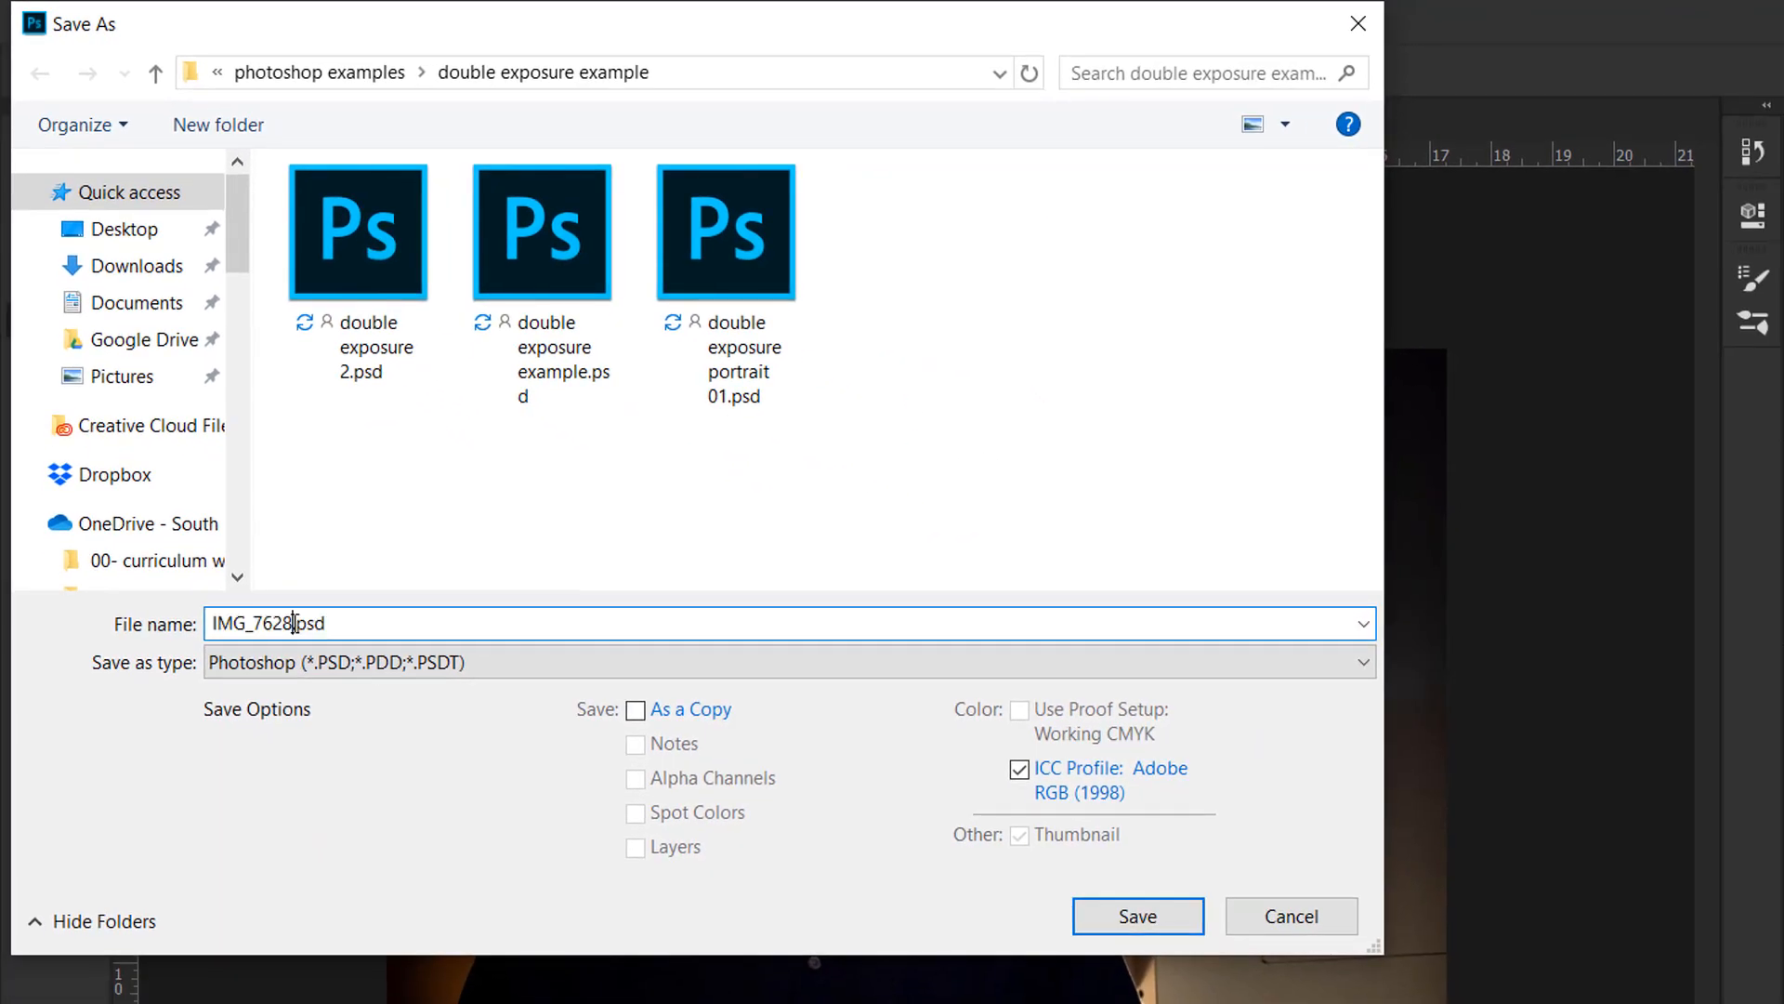
{"action": "left_click_drag", "start_coordinate": [410, 870], "coordinate": [308, 862]}
{"action": "left_click_drag", "start_coordinate": [221, 616], "coordinate": [214, 614]}
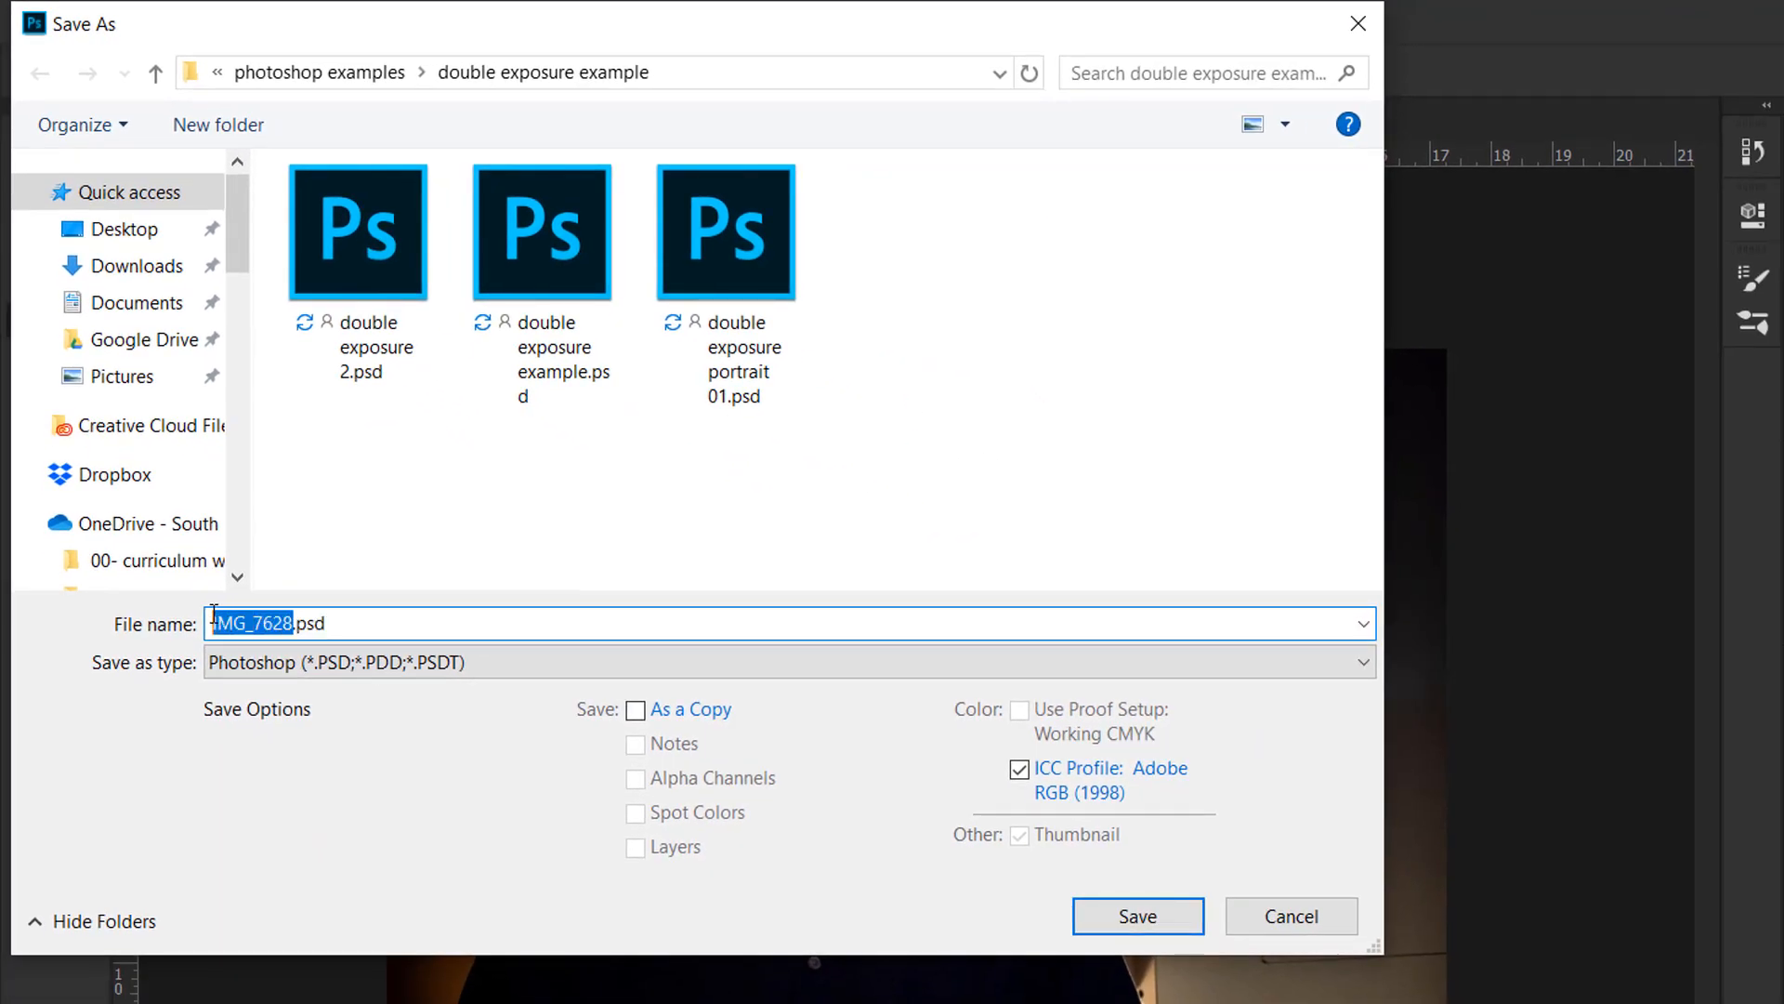
{"action": "type", "text": "double expo"}
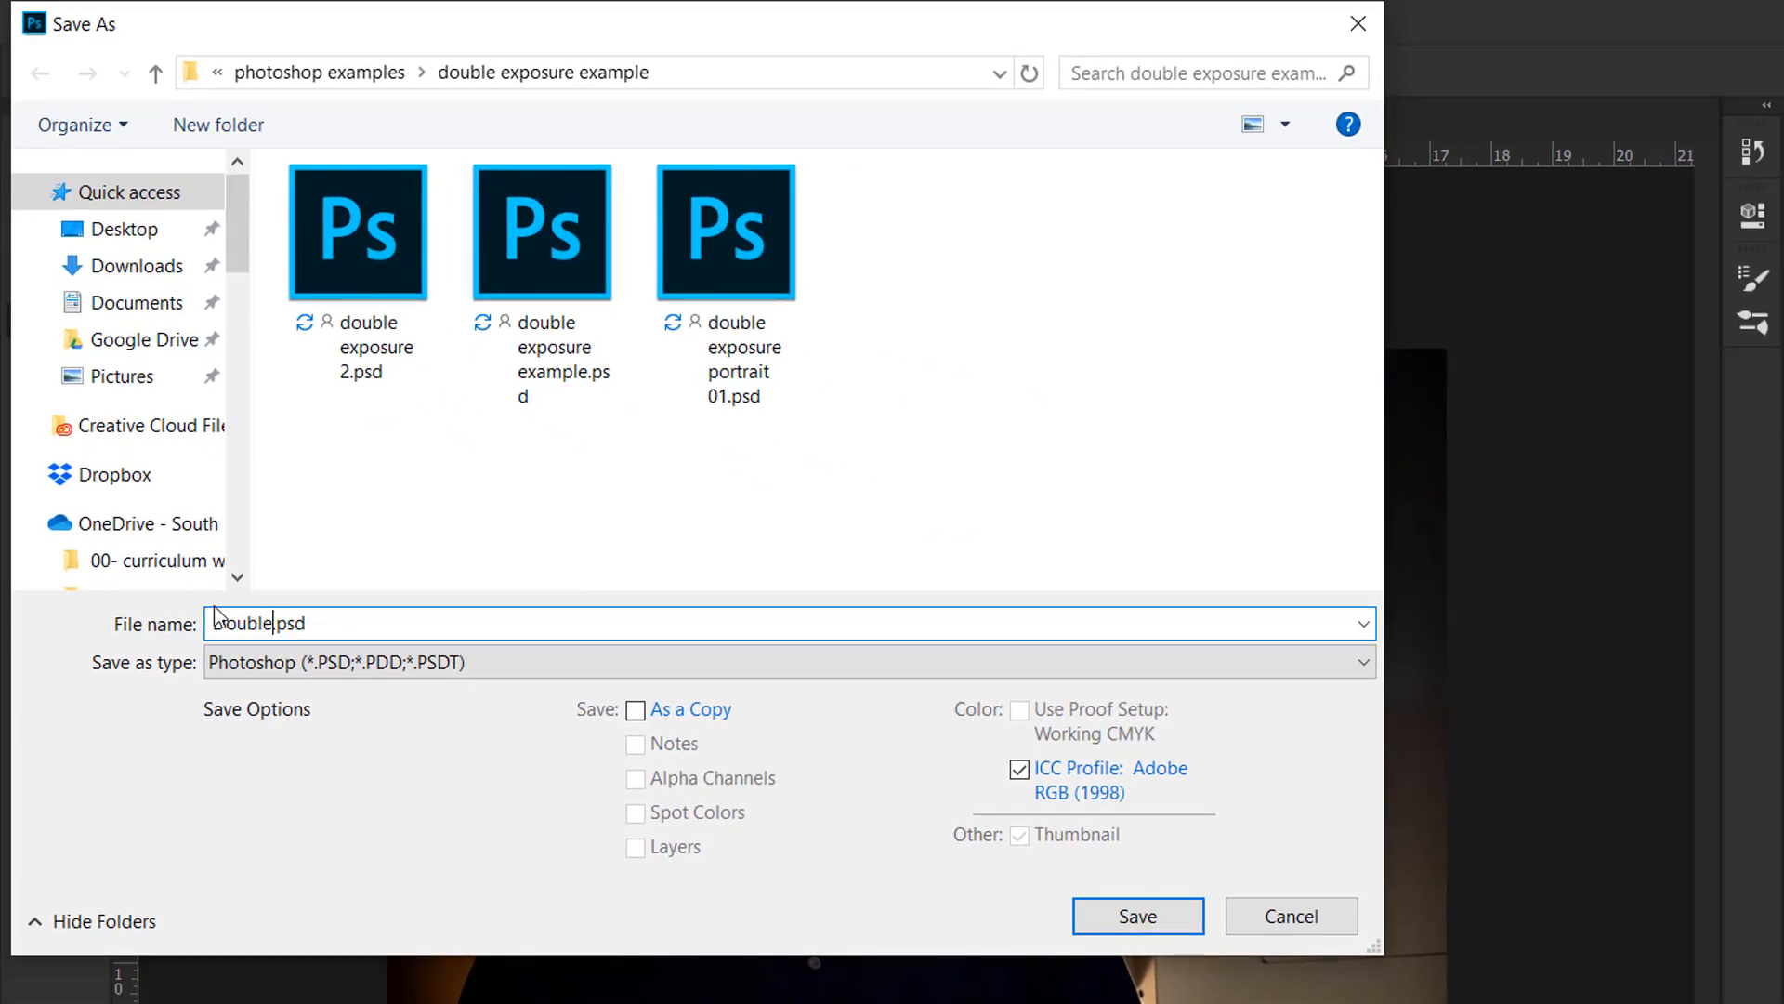
{"action": "type", "text": "sure 3"}
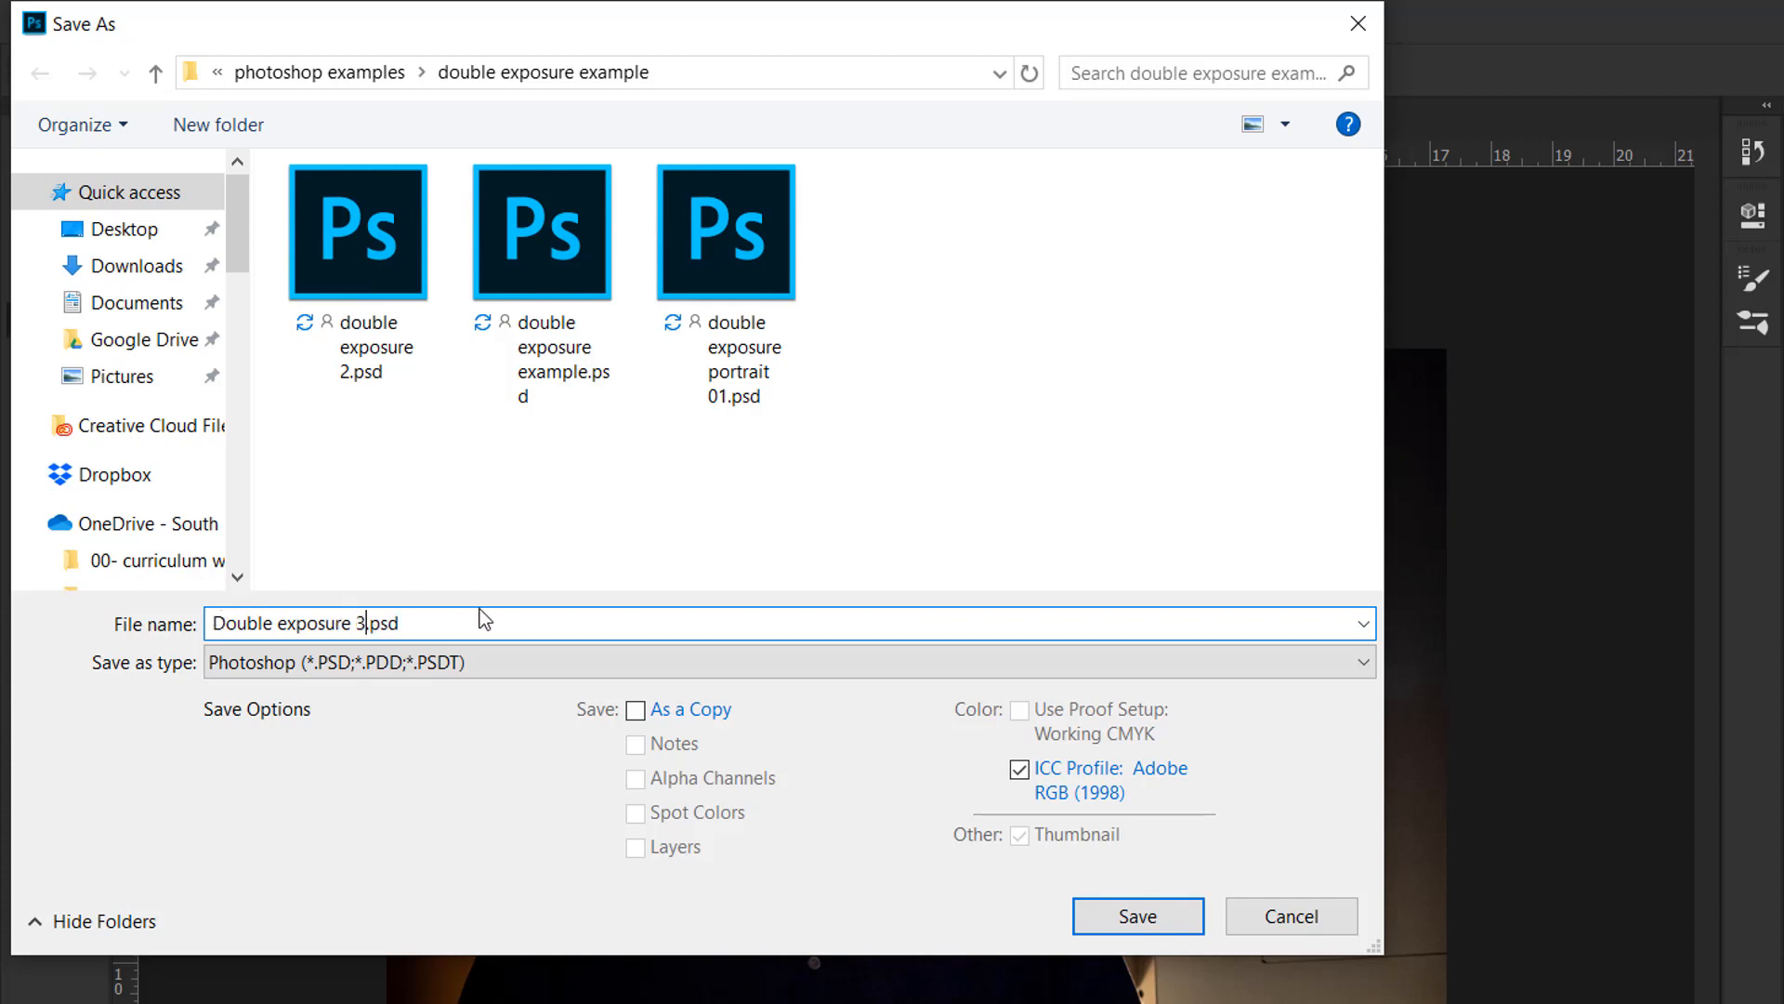
{"action": "key", "text": "BackSpace"}
{"action": "type", "text": "4"}
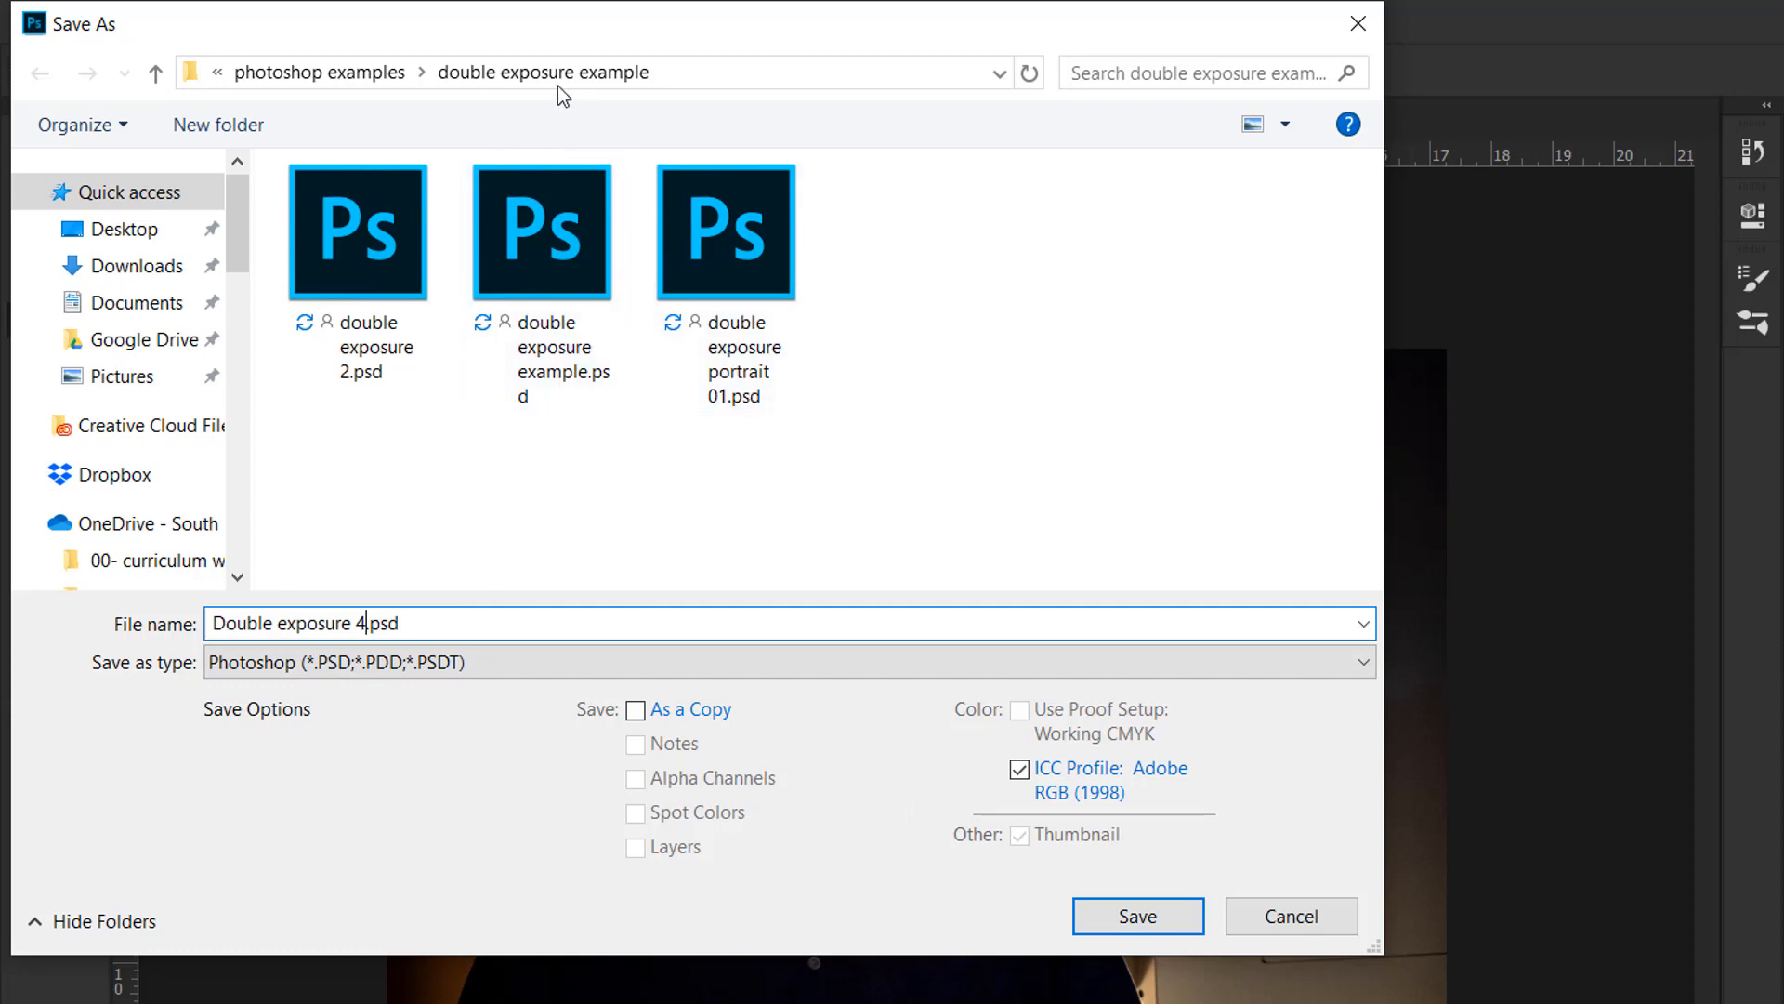
{"action": "left_click", "coordinate": [1137, 915]}
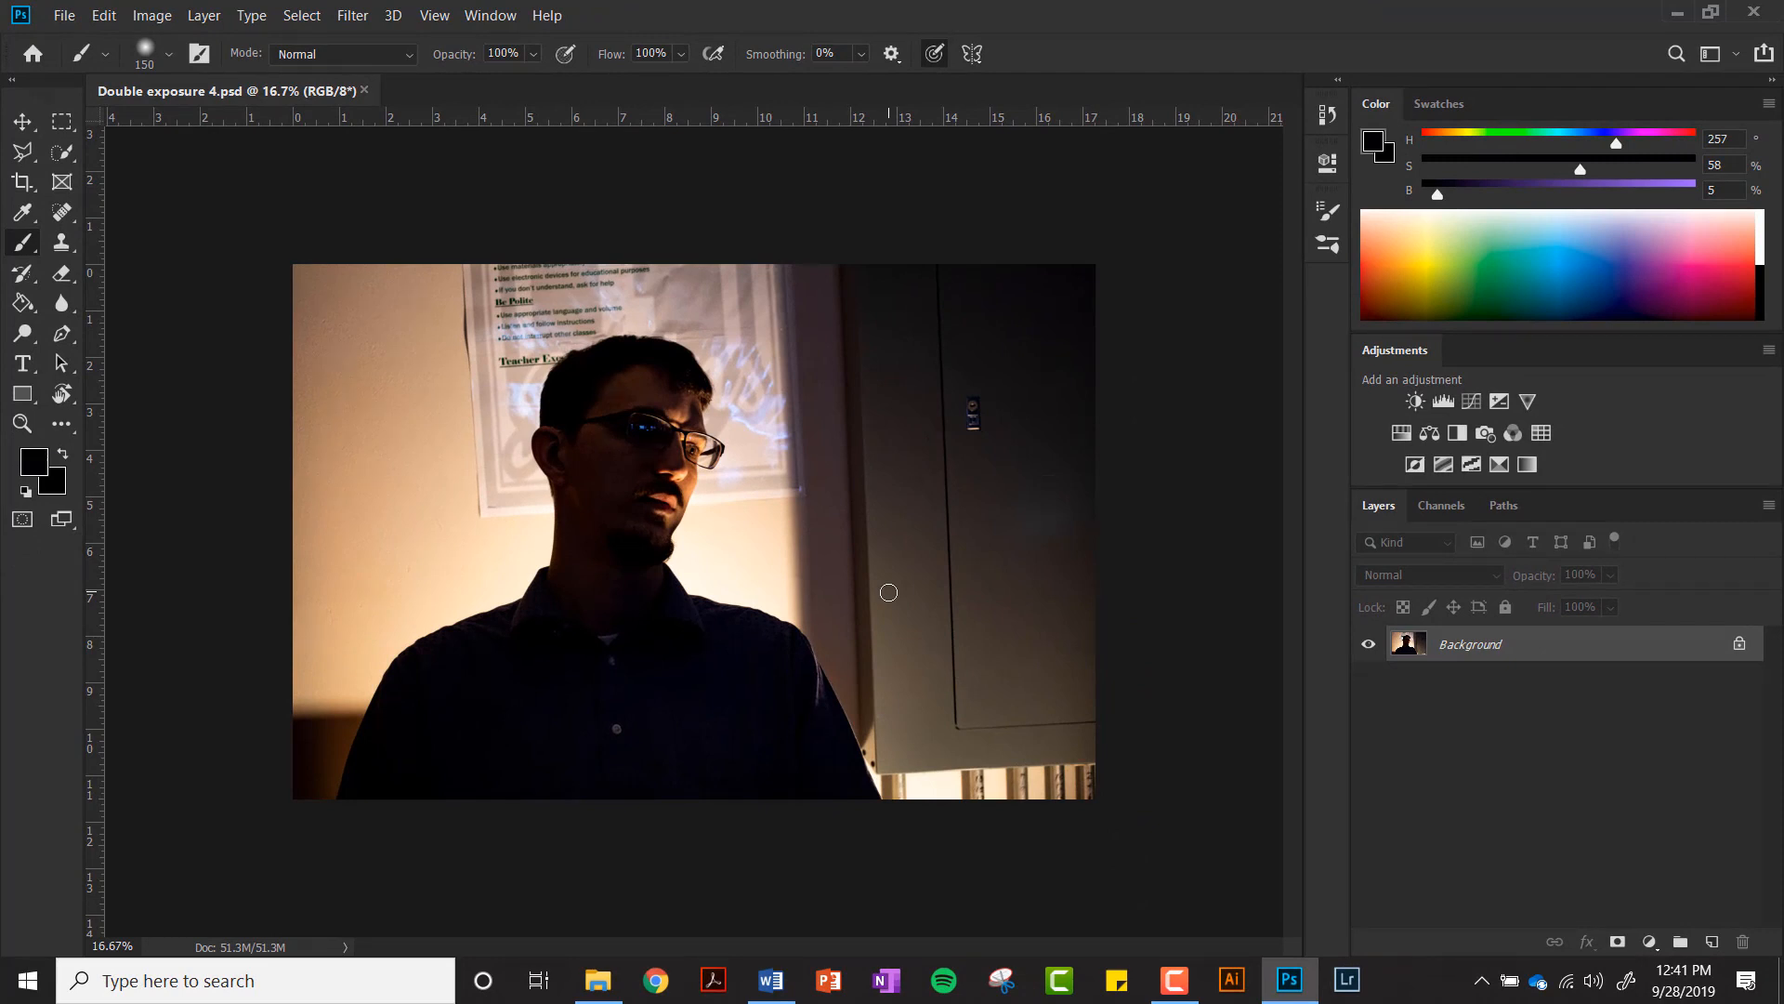
{"action": "key", "text": "ctrl+s"}
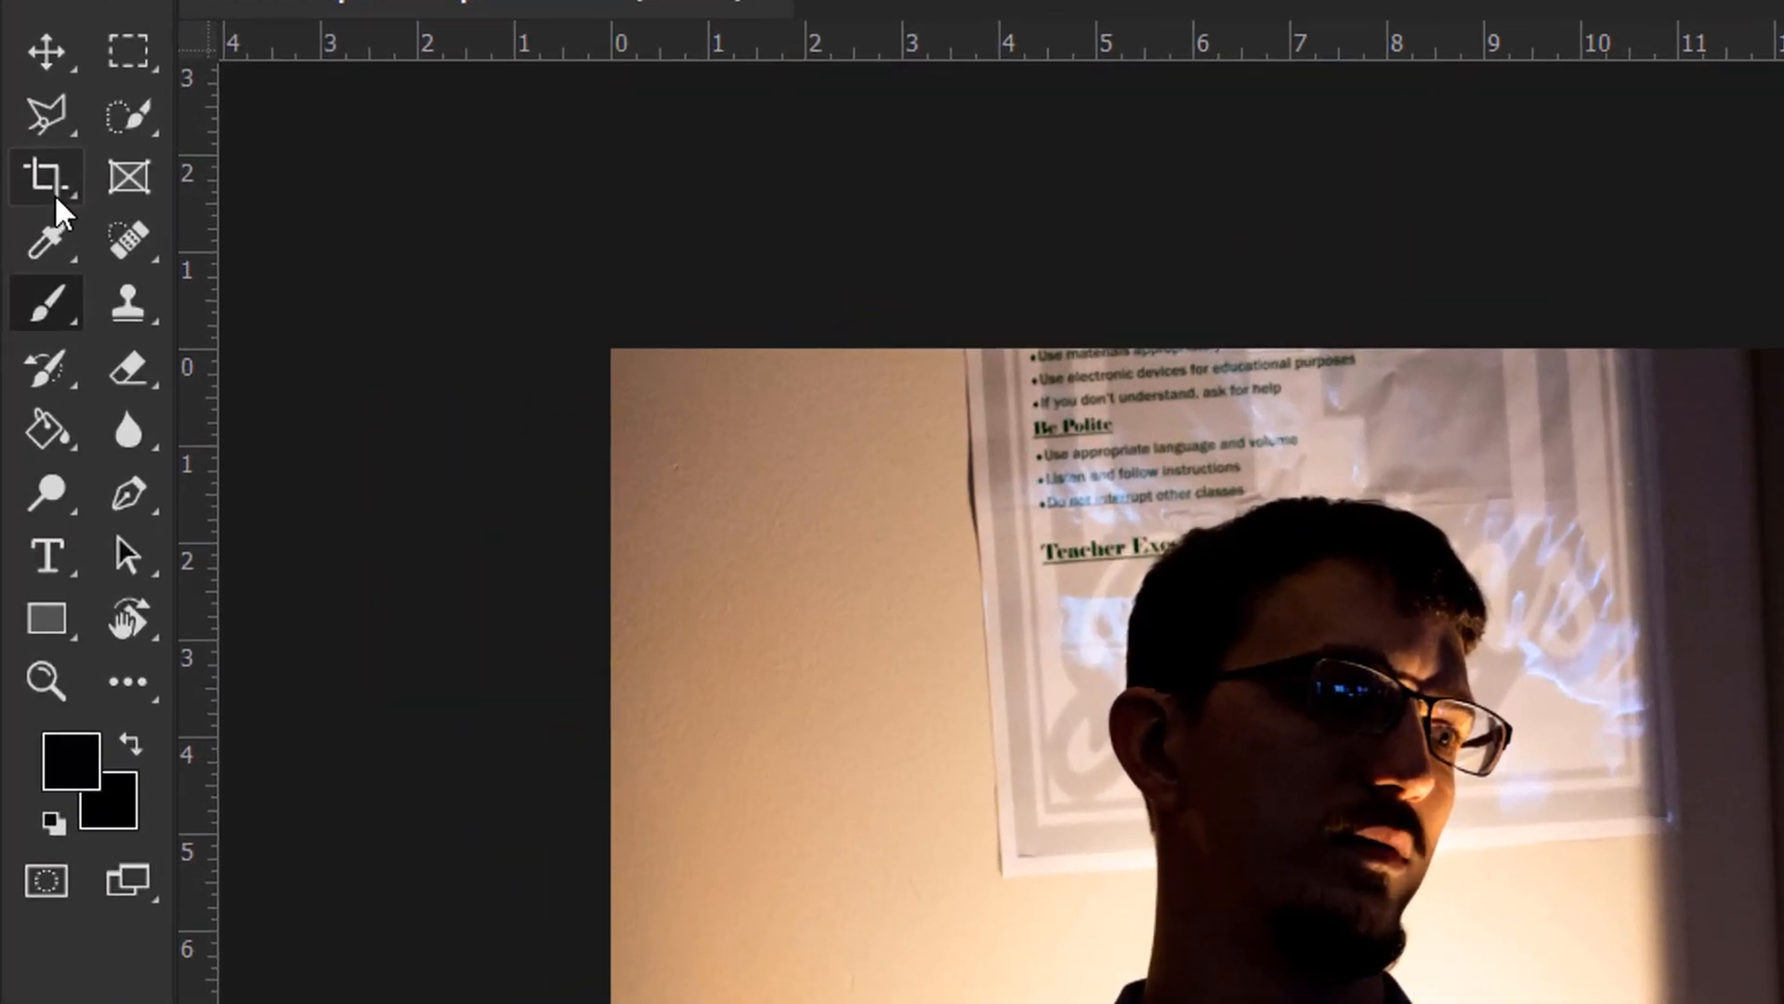
Step: Crop the portrait to about 10.7 by 9 inches, cutting off the cabinet beside the man and the lower part of the photo
{"action": "left_click", "coordinate": [55, 195]}
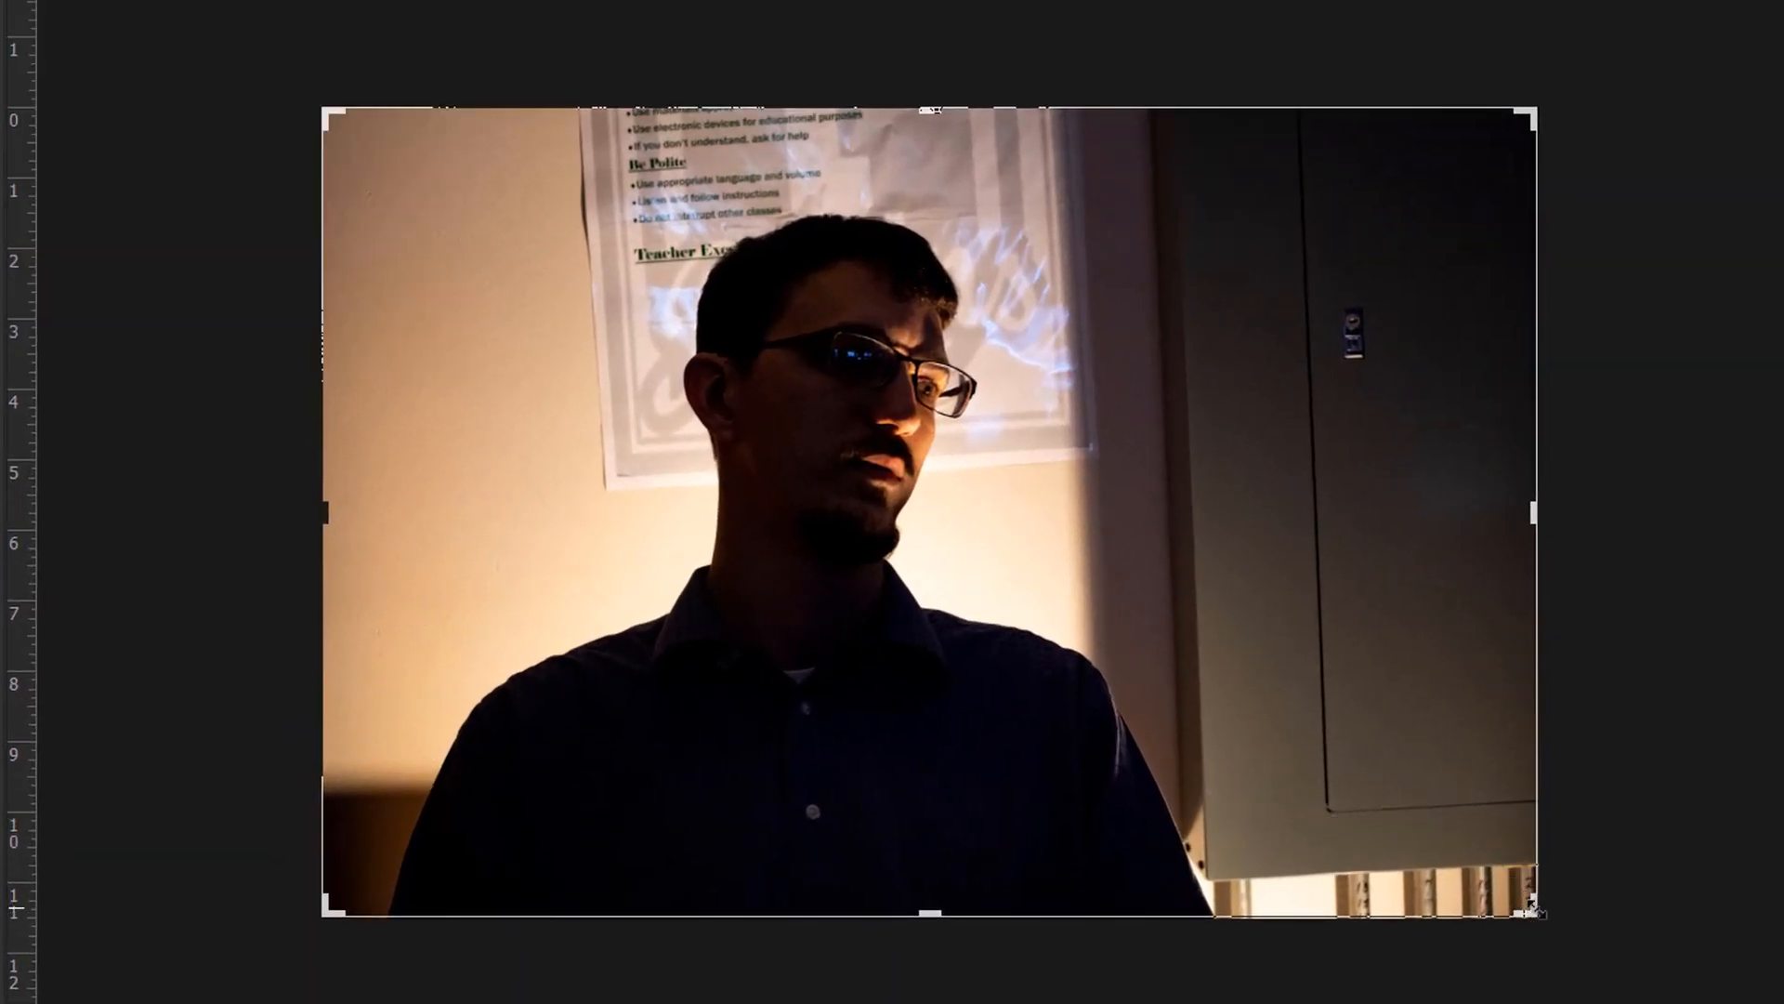
{"action": "left_click_drag", "start_coordinate": [1533, 920], "coordinate": [1305, 815]}
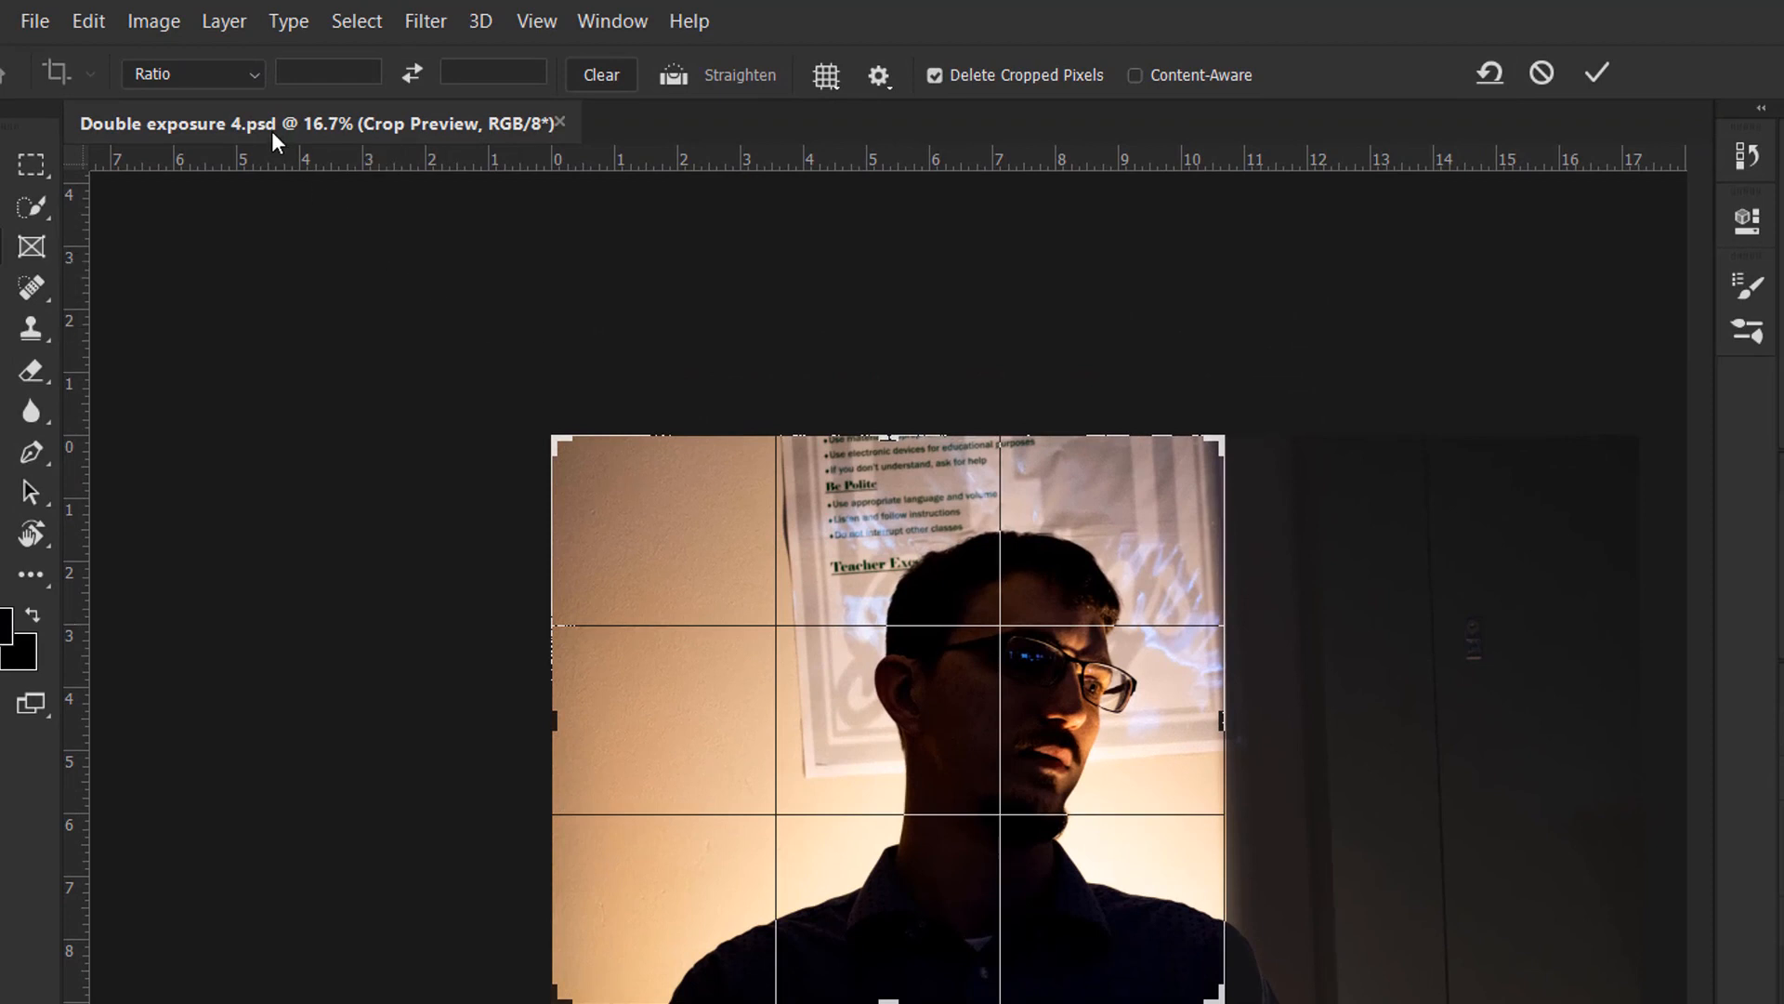
{"action": "left_click", "coordinate": [217, 82]}
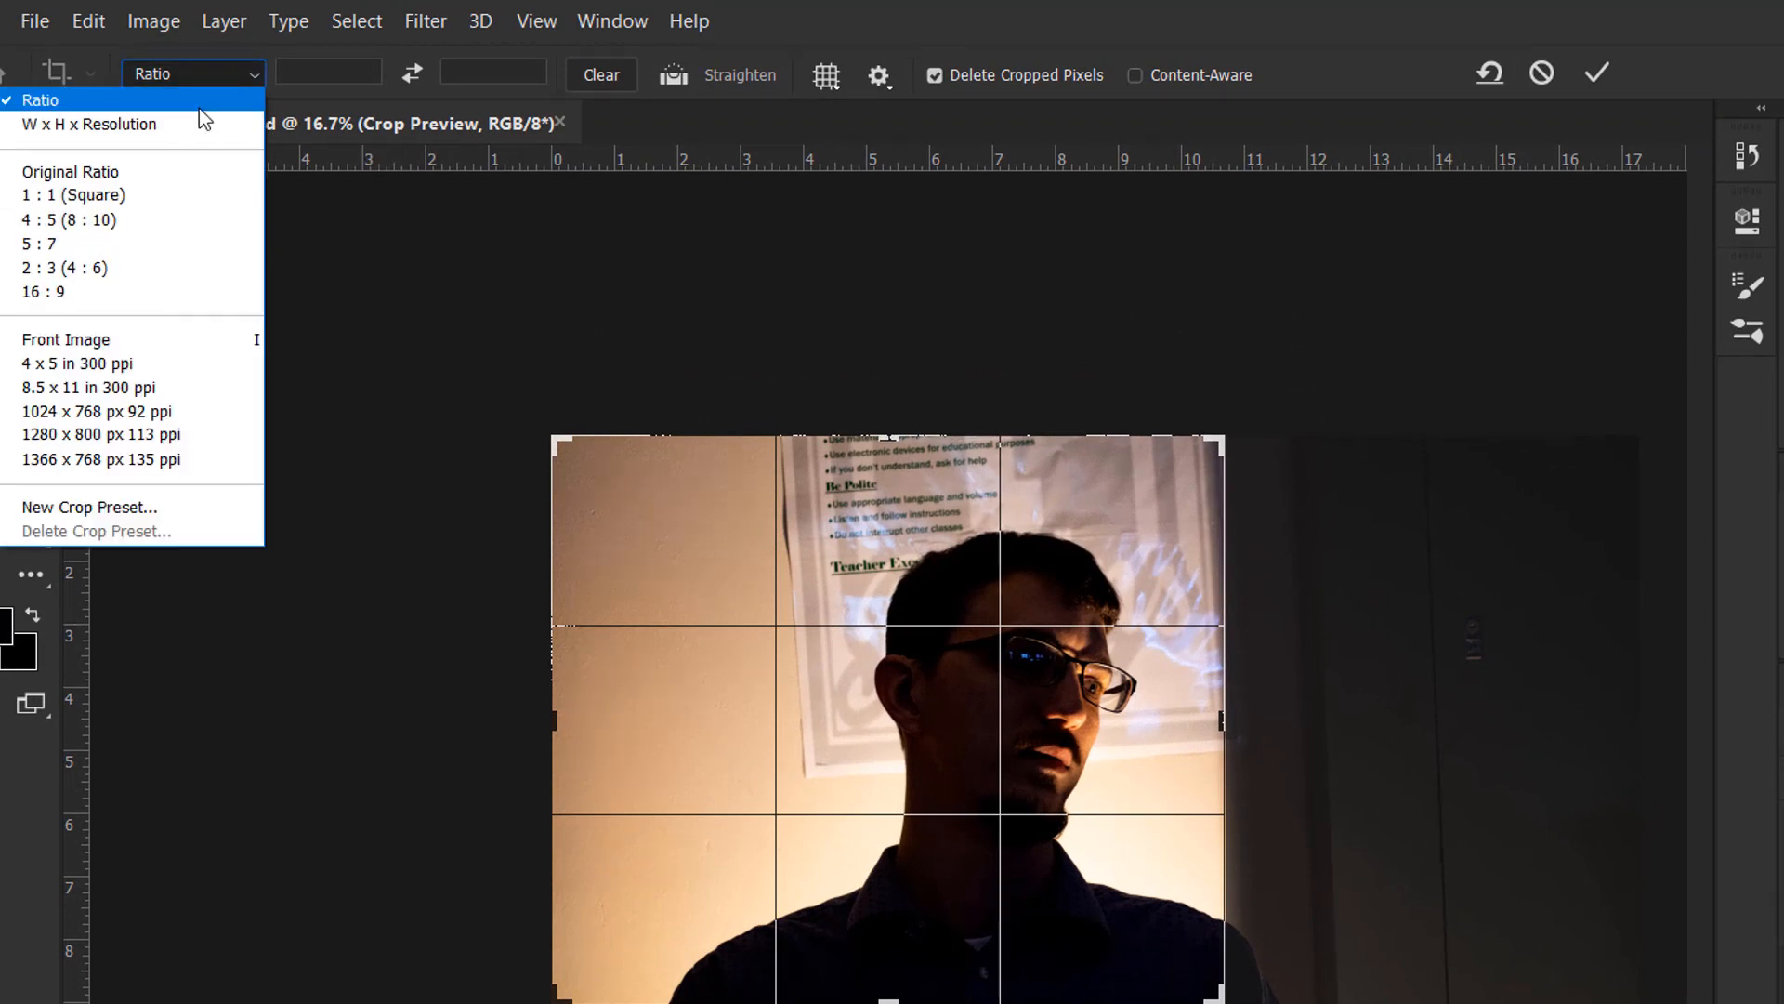
{"action": "left_click", "coordinate": [251, 71]}
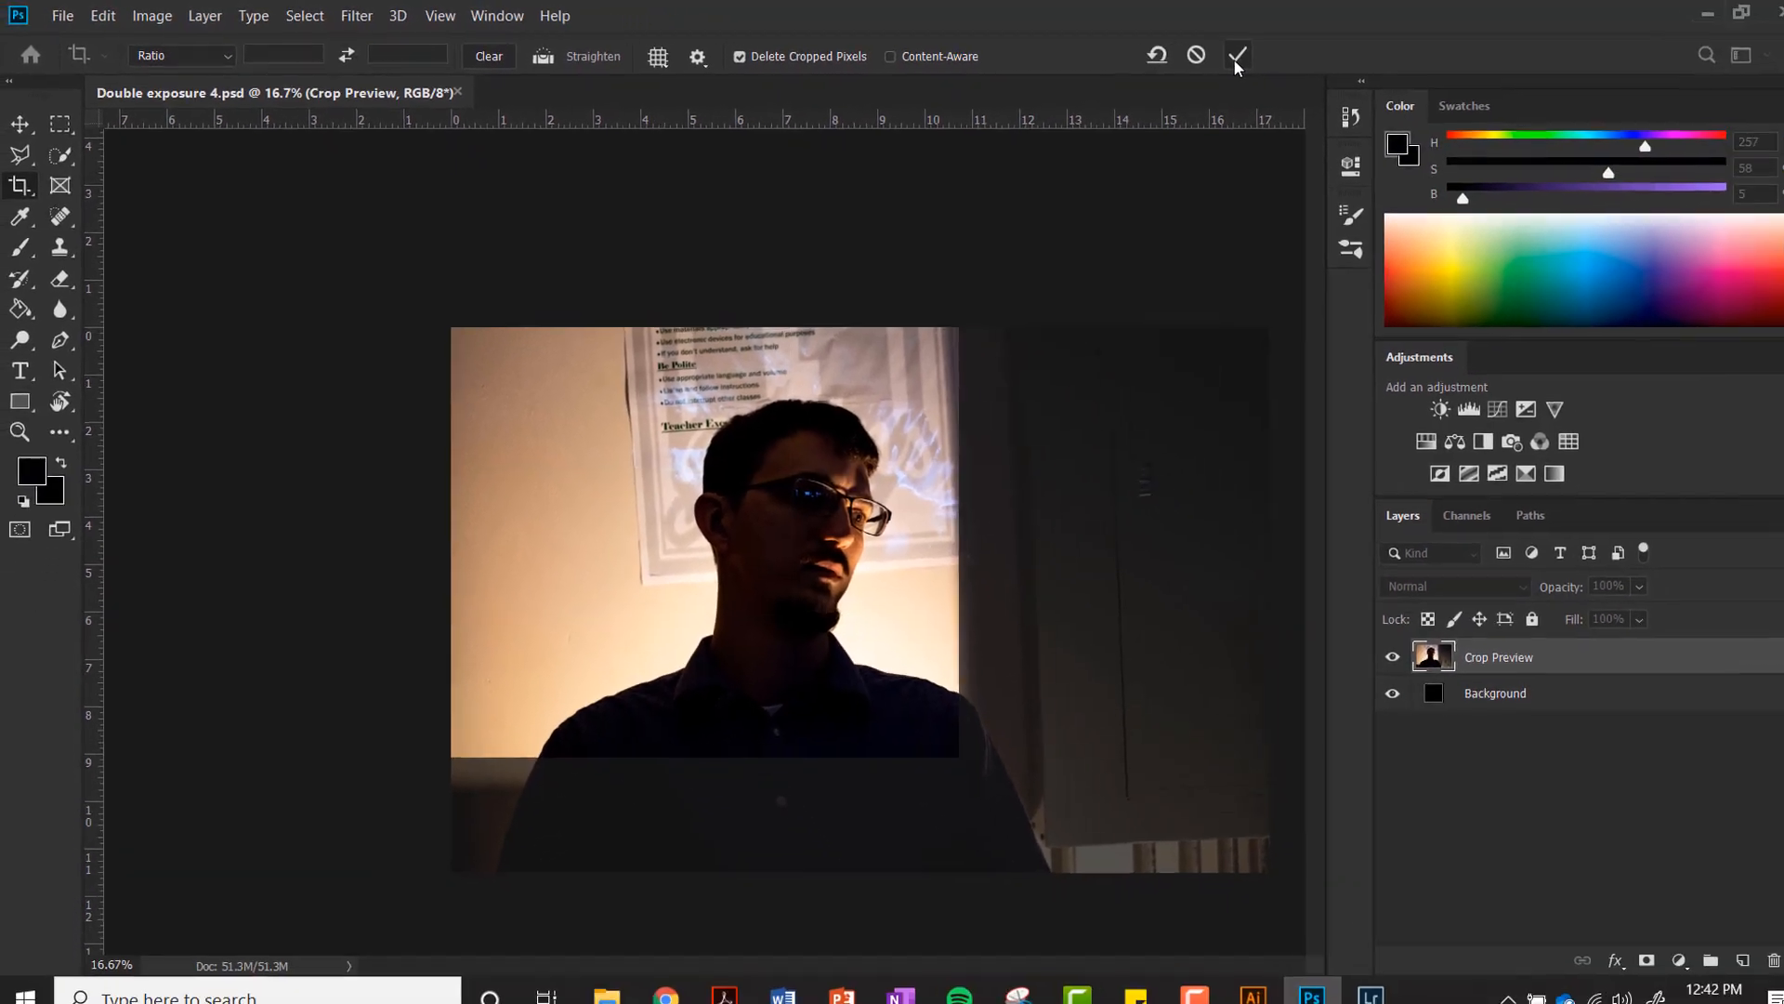
{"action": "left_click", "coordinate": [1236, 57]}
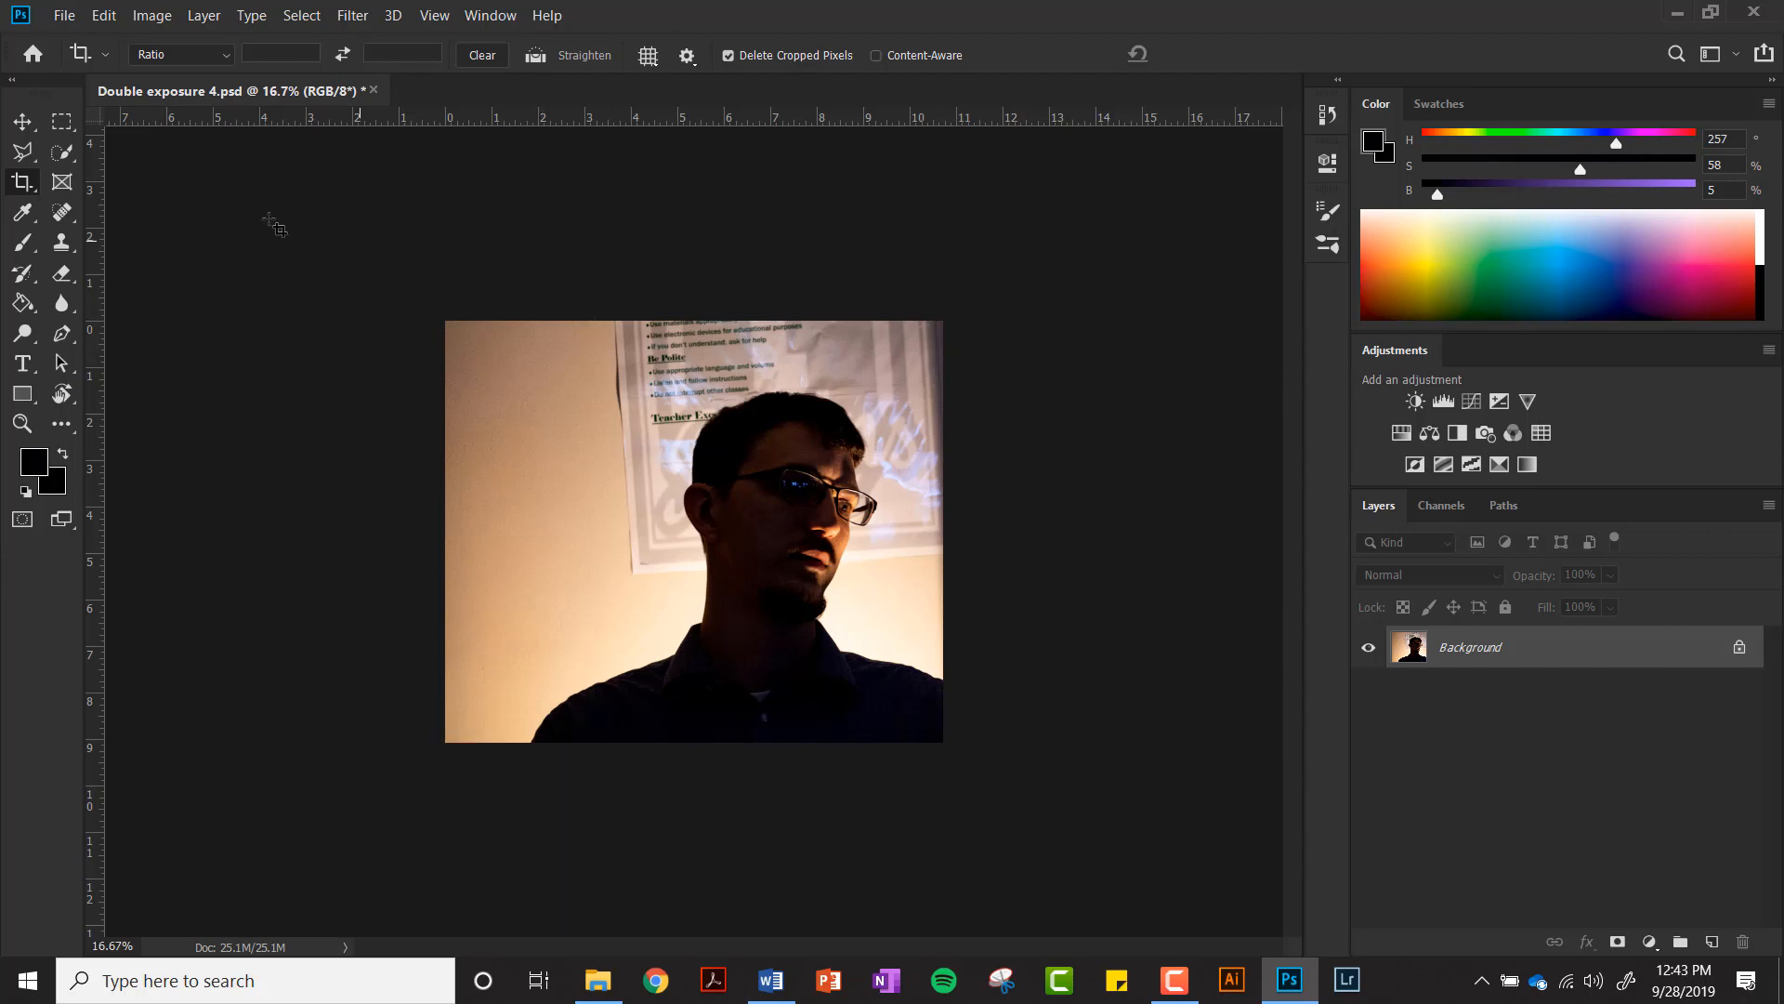
Step: Examine the cropped portrait at several zoom levels, from a close view of the face to the whole image fitted on screen
{"action": "left_click", "coordinate": [23, 124]}
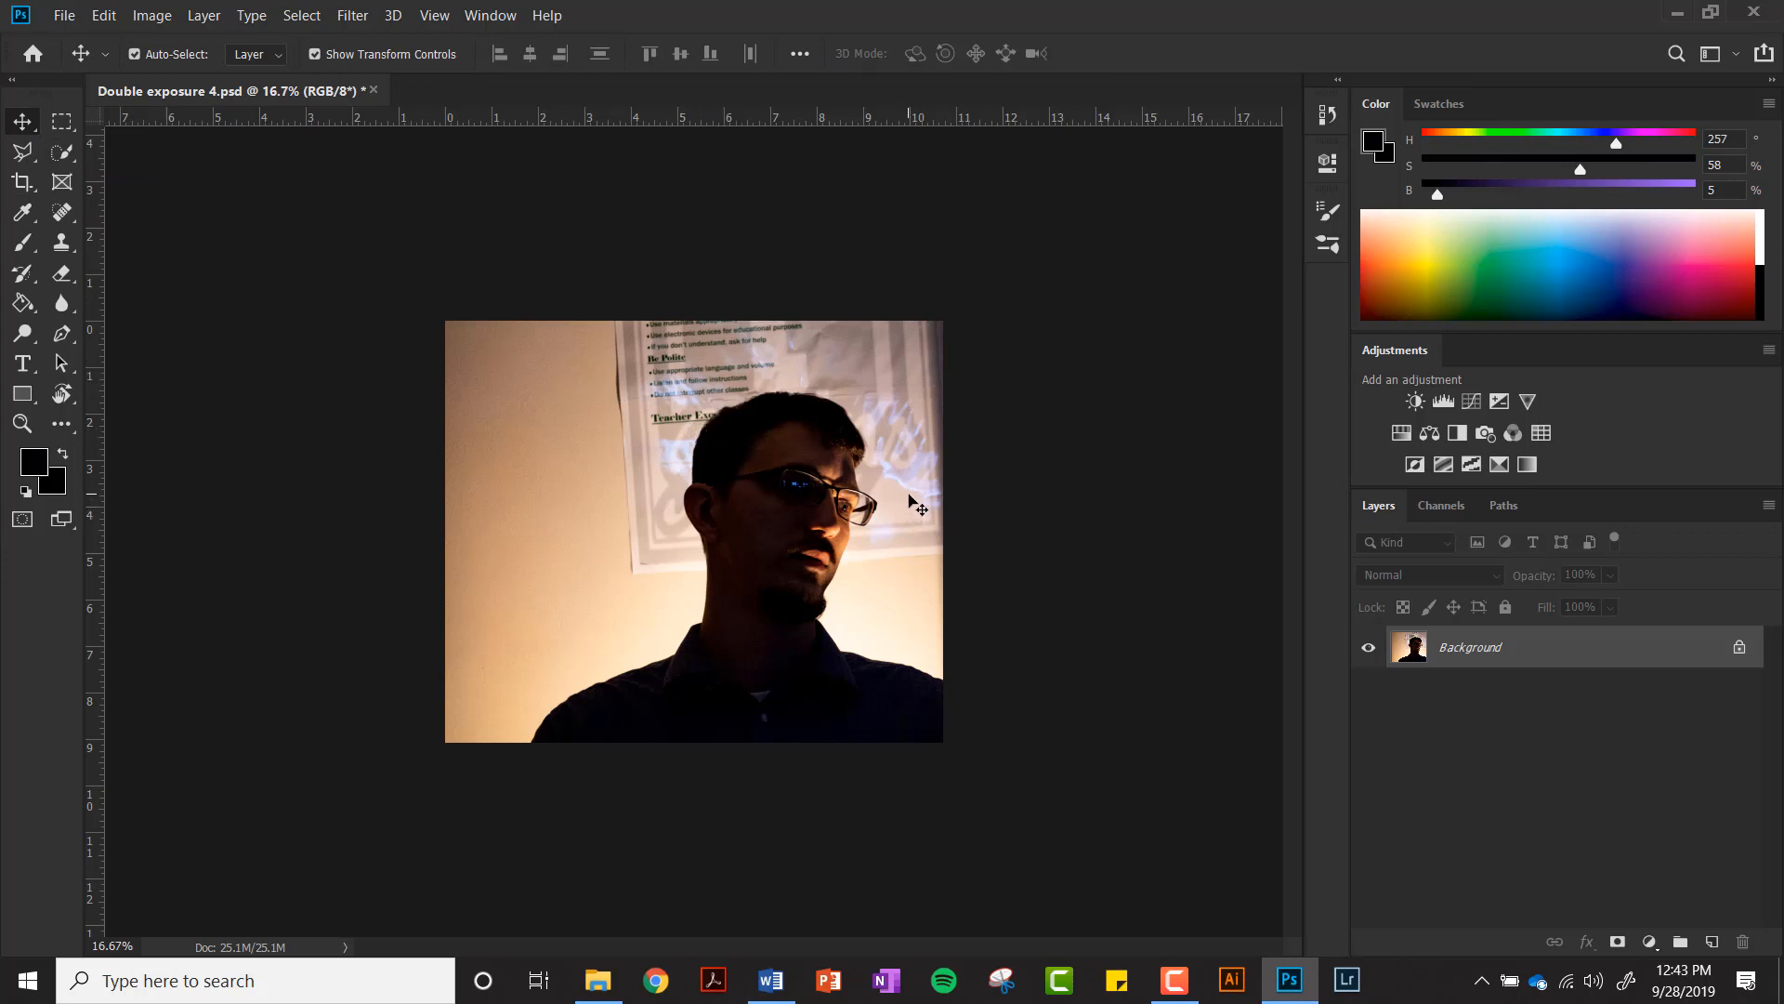
{"action": "key", "text": "ctrl+equal"}
{"action": "key", "text": "ctrl+equal"}
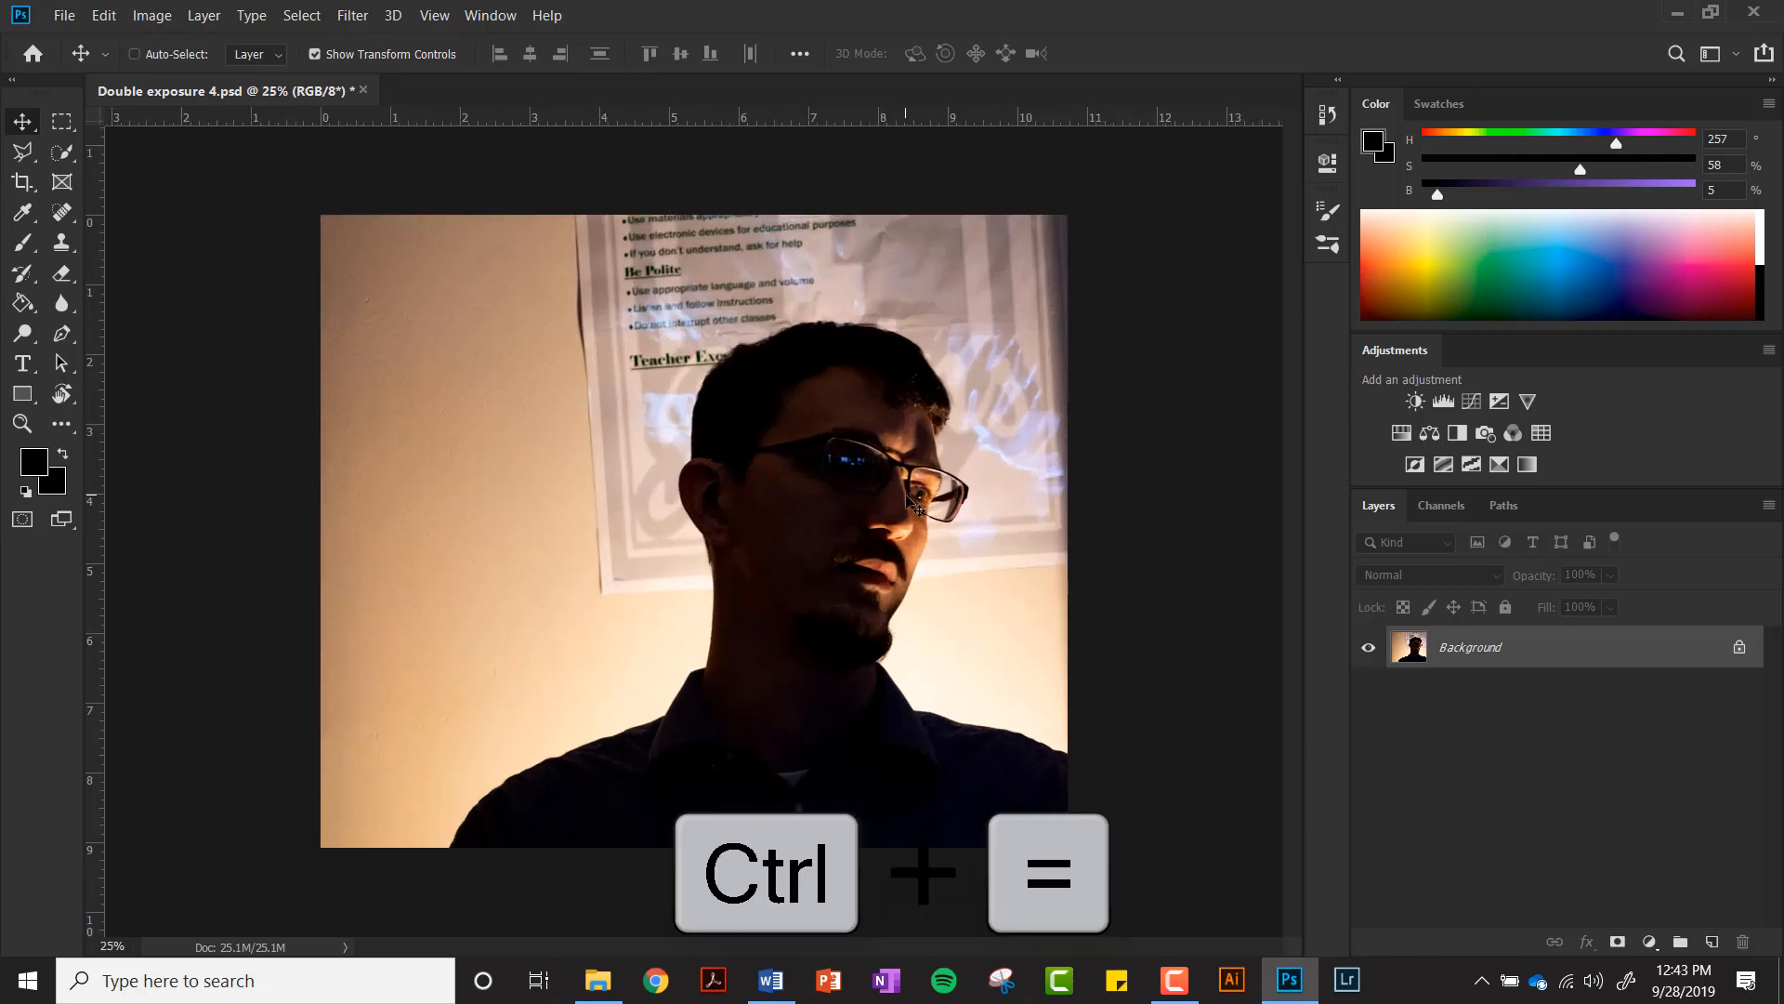
{"action": "key", "text": "ctrl+minus"}
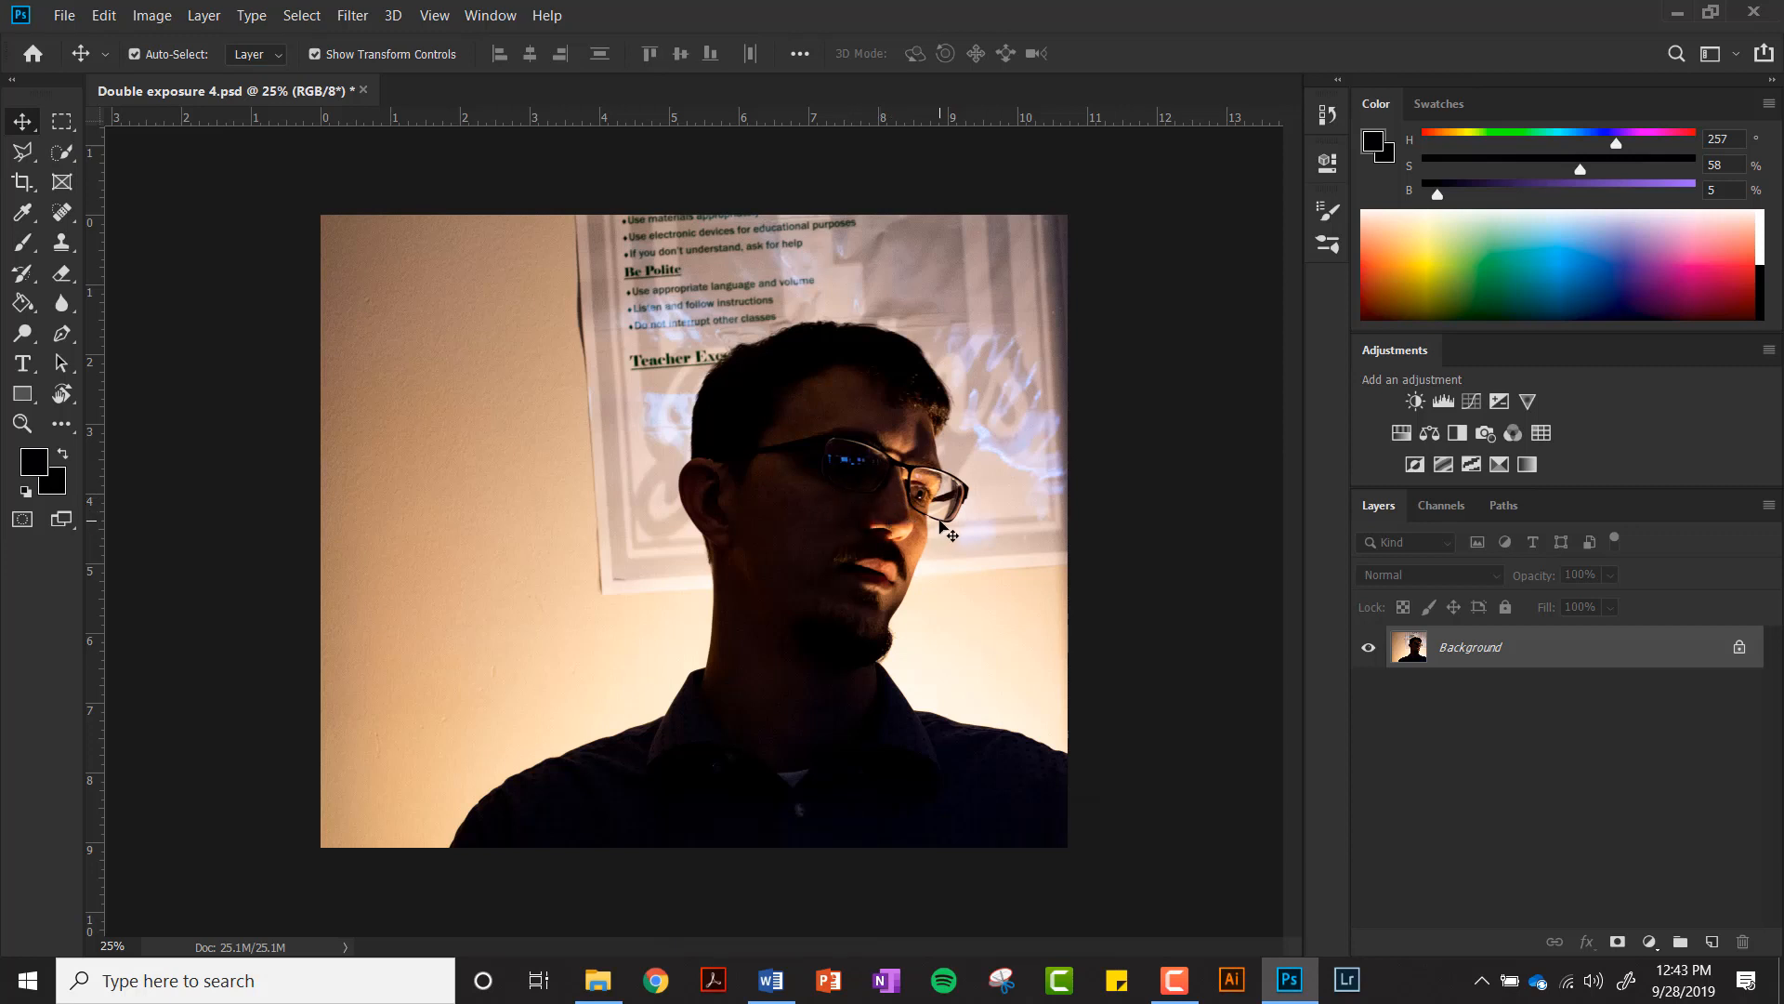
{"action": "key", "text": "ctrl+equal"}
{"action": "key", "text": "ctrl+equal"}
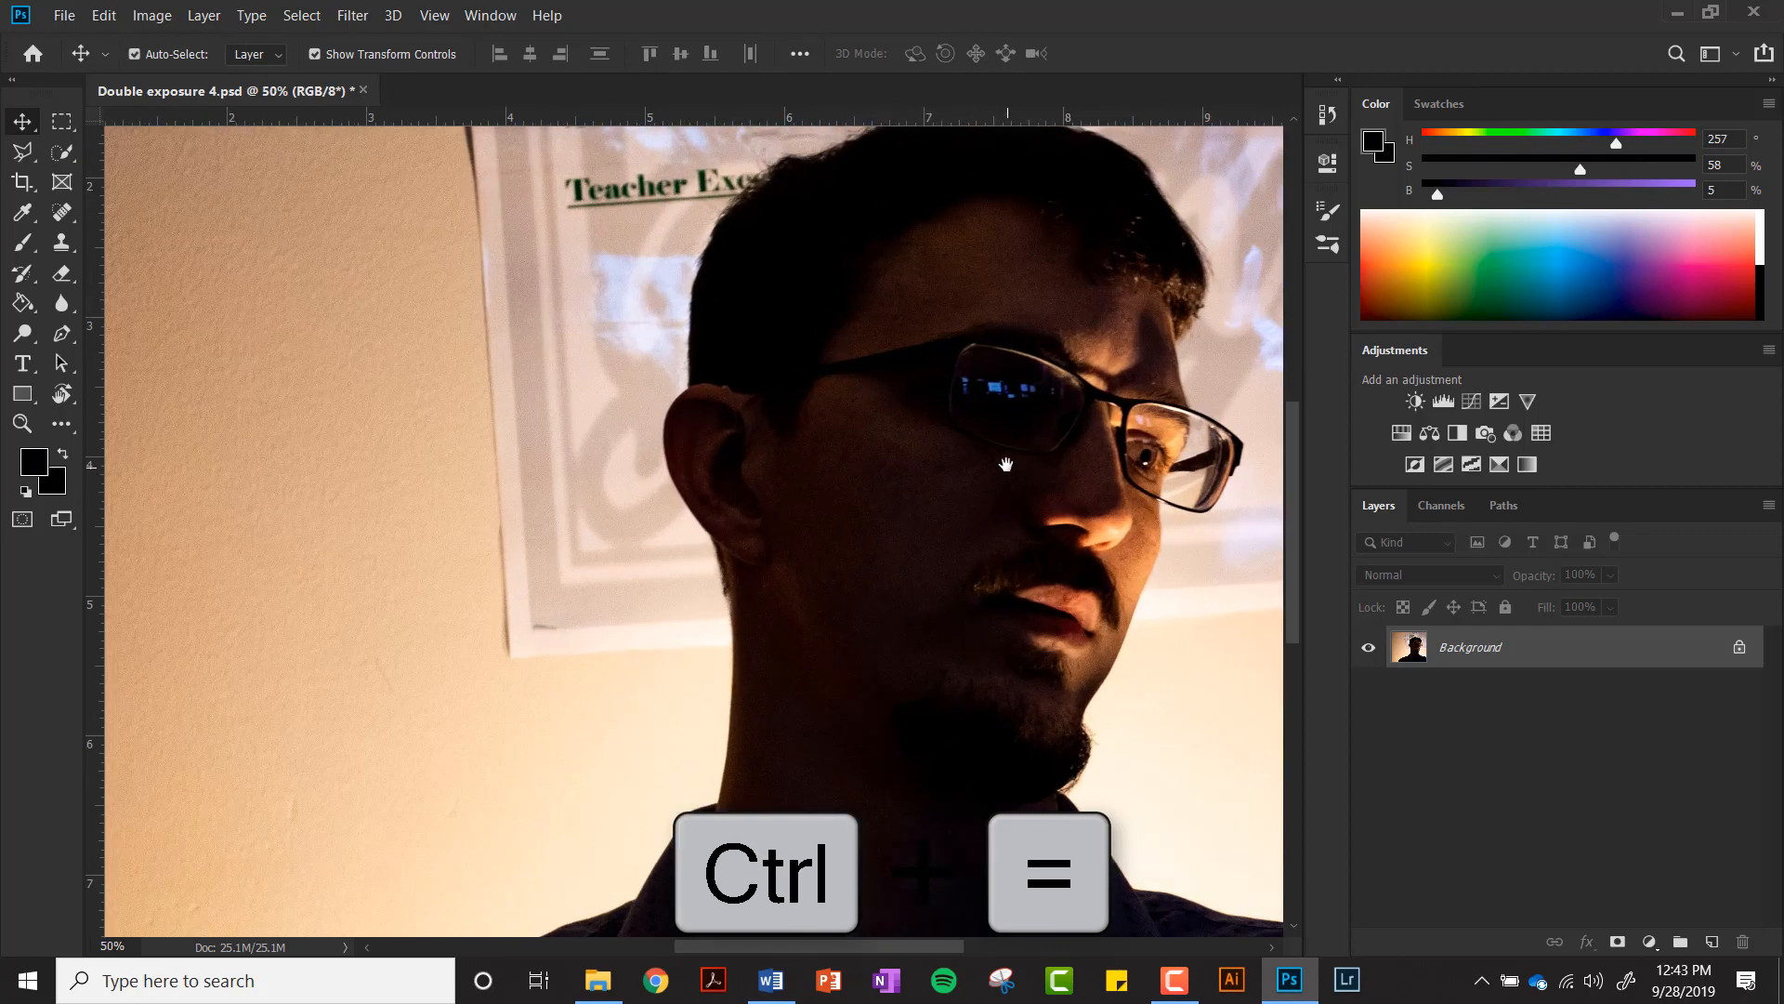
{"action": "left_click_drag", "start_coordinate": [1005, 464], "coordinate": [868, 506]}
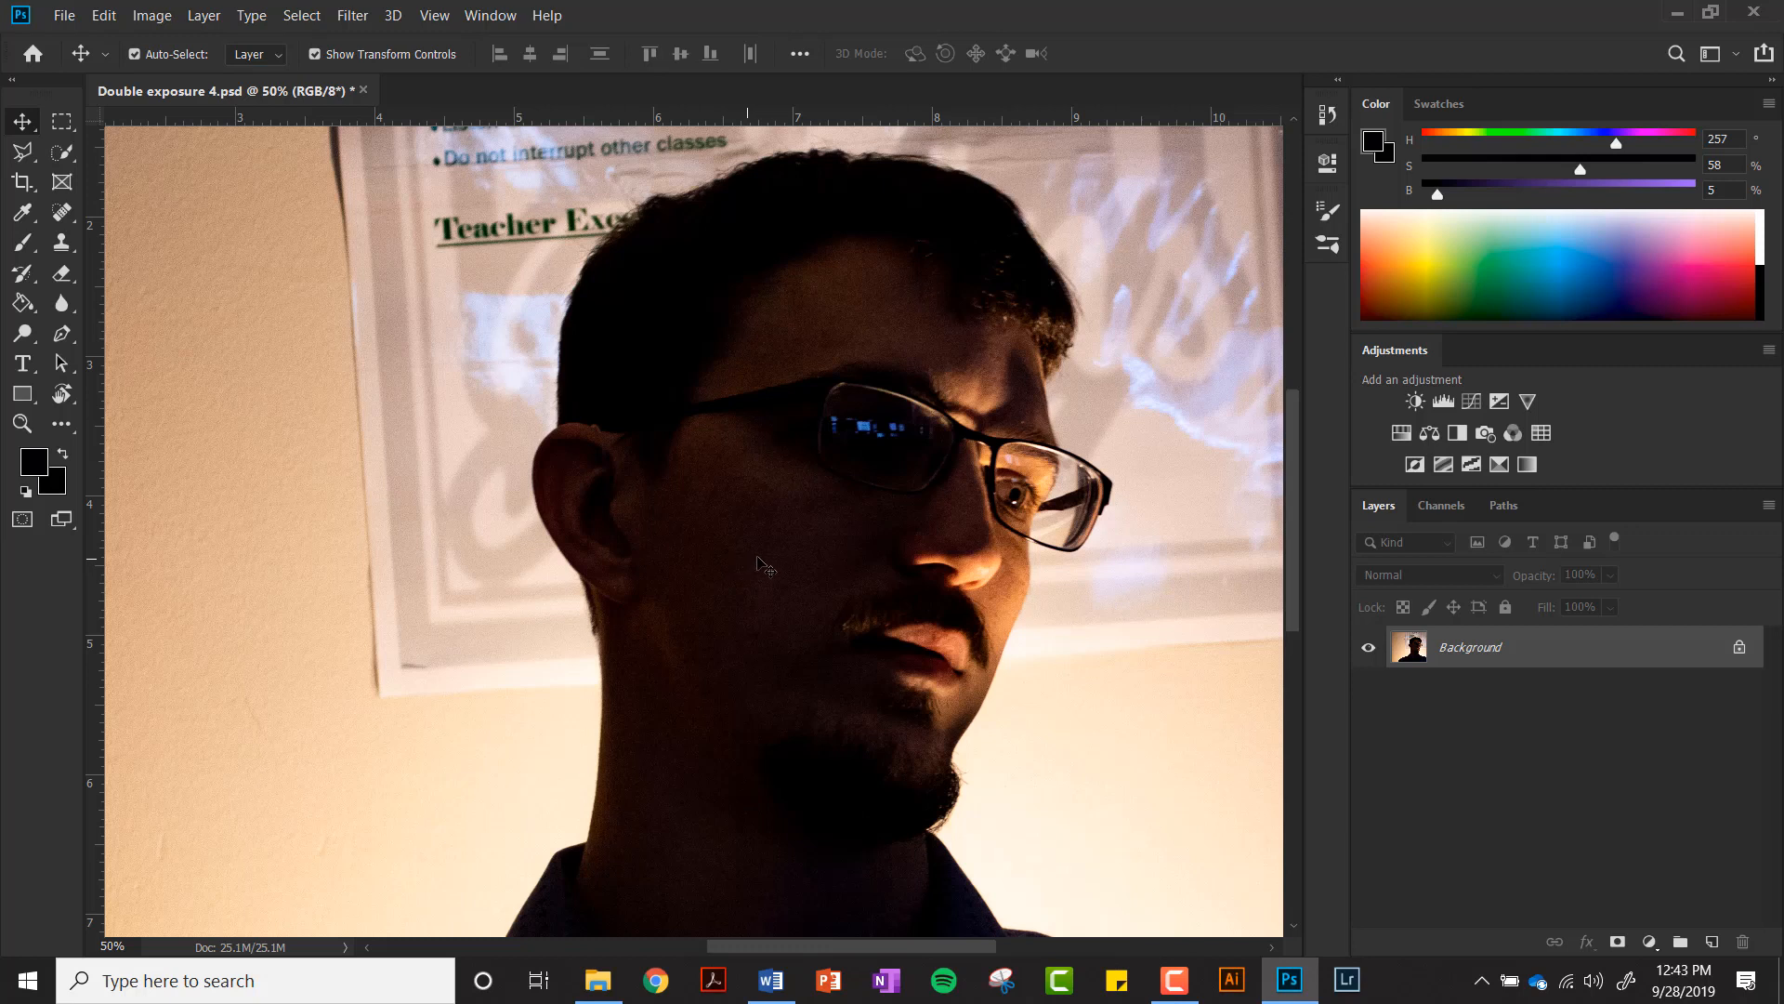
{"action": "key", "text": "ctrl+0"}
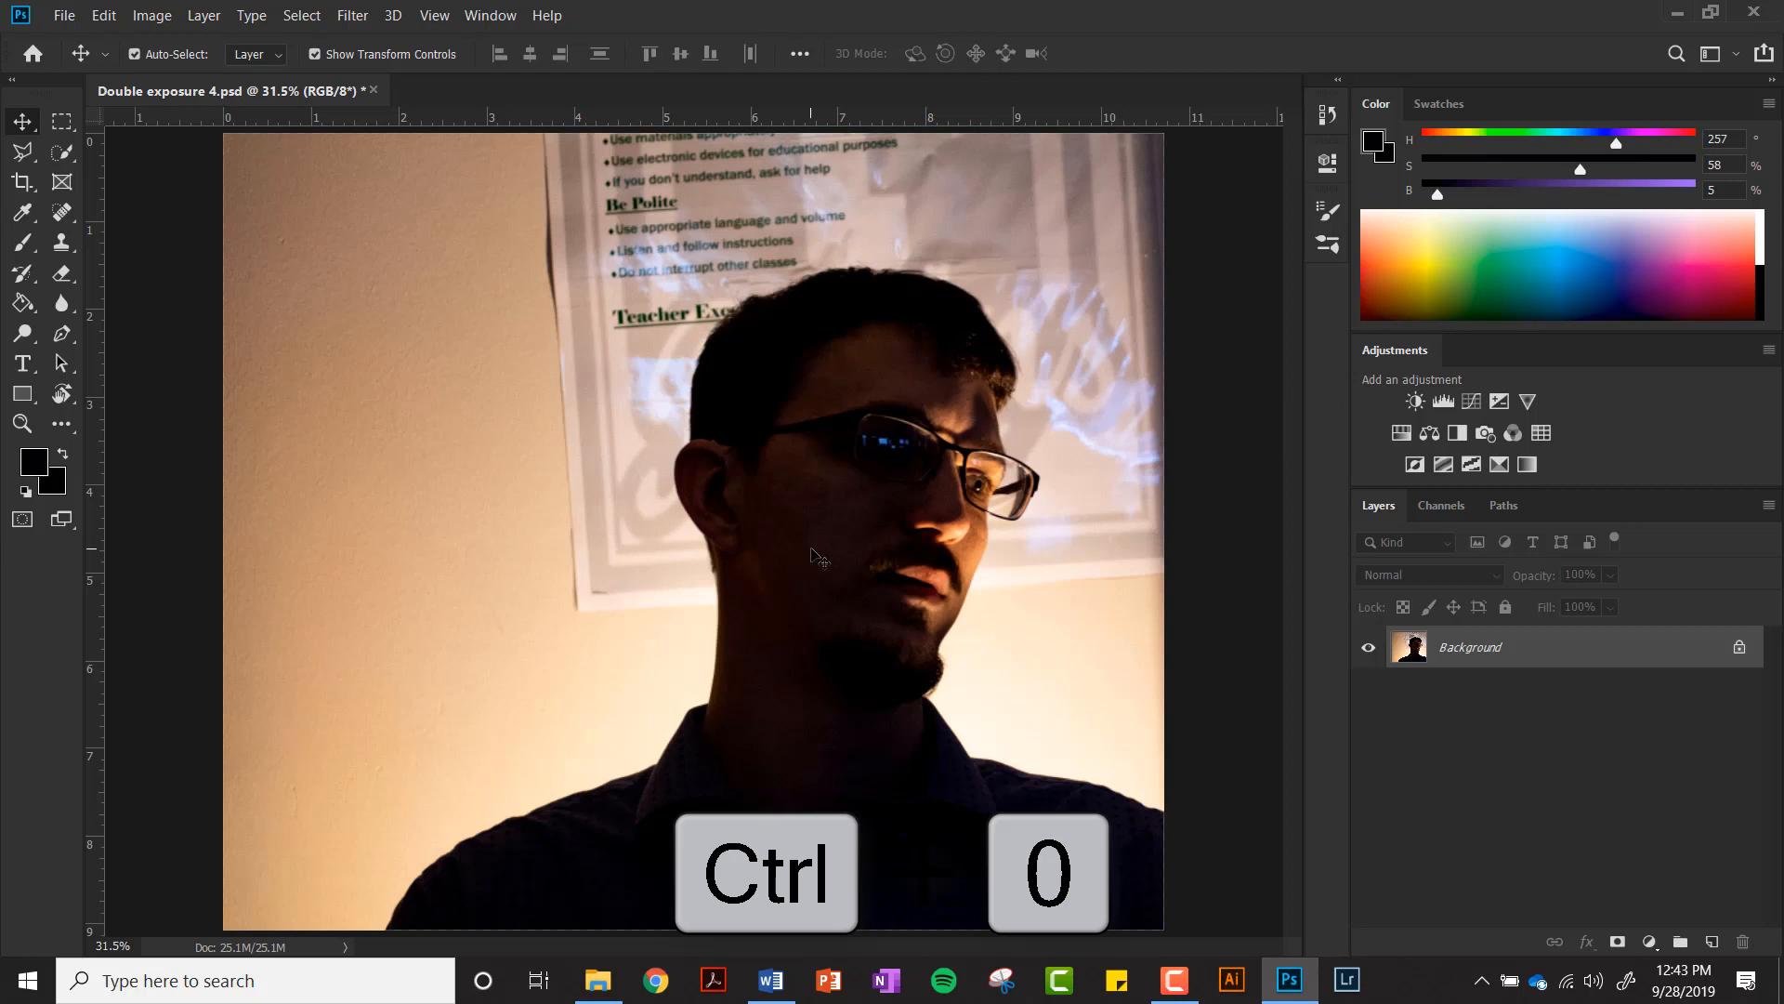
{"action": "scroll", "coordinate": [801, 563], "scroll_direction": "up", "scroll_amount": 3}
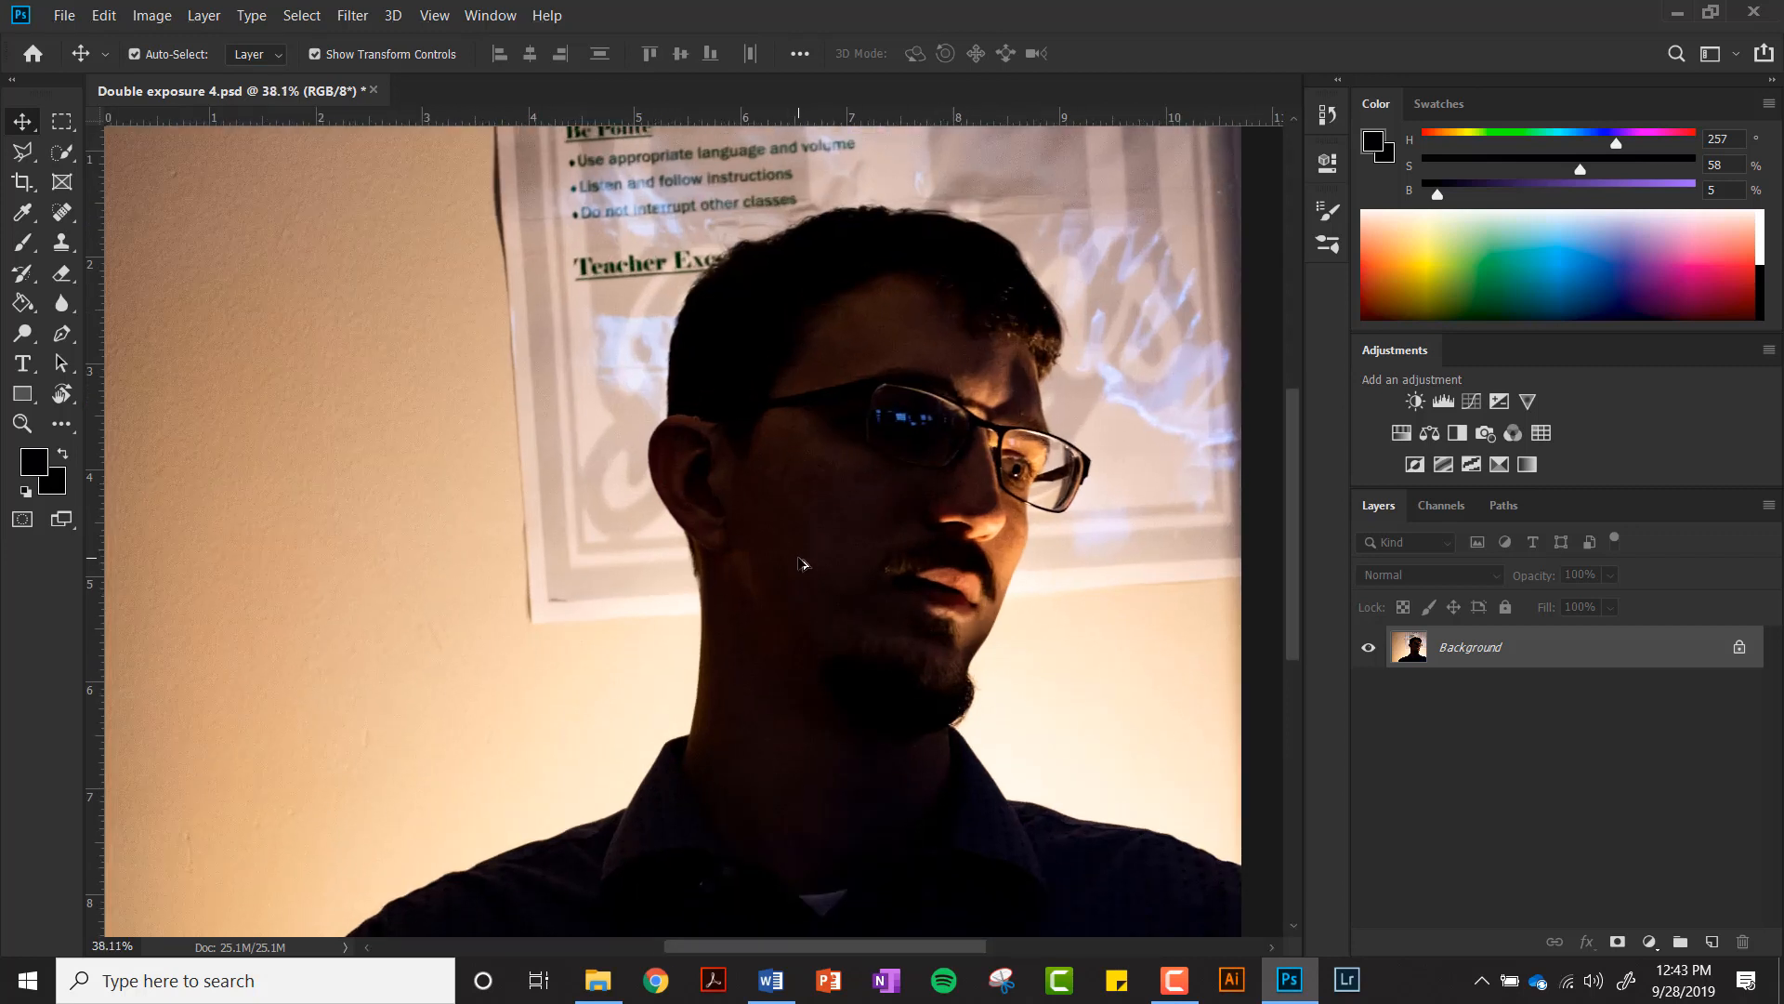
{"action": "scroll", "coordinate": [801, 561], "scroll_direction": "down", "scroll_amount": 3}
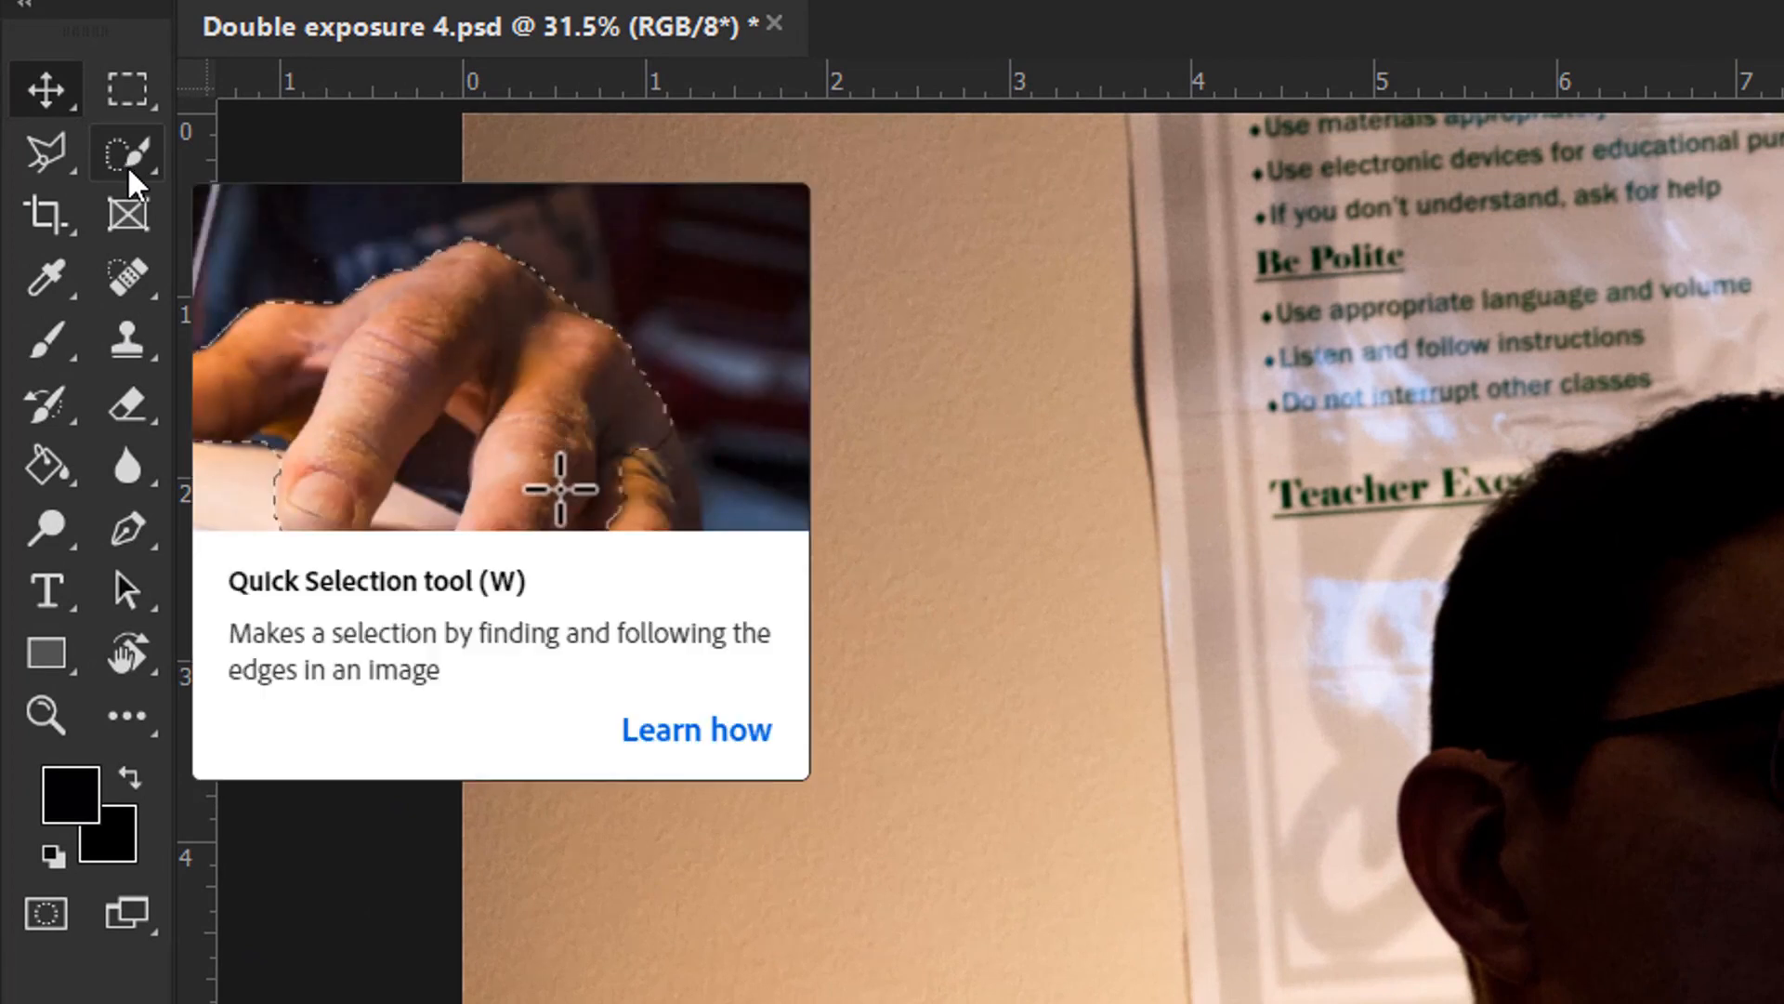
Step: Make a new Quick Selection of the man and his glasses with a 155 px brush, removing the poster area behind his head
{"action": "left_click", "coordinate": [130, 175]}
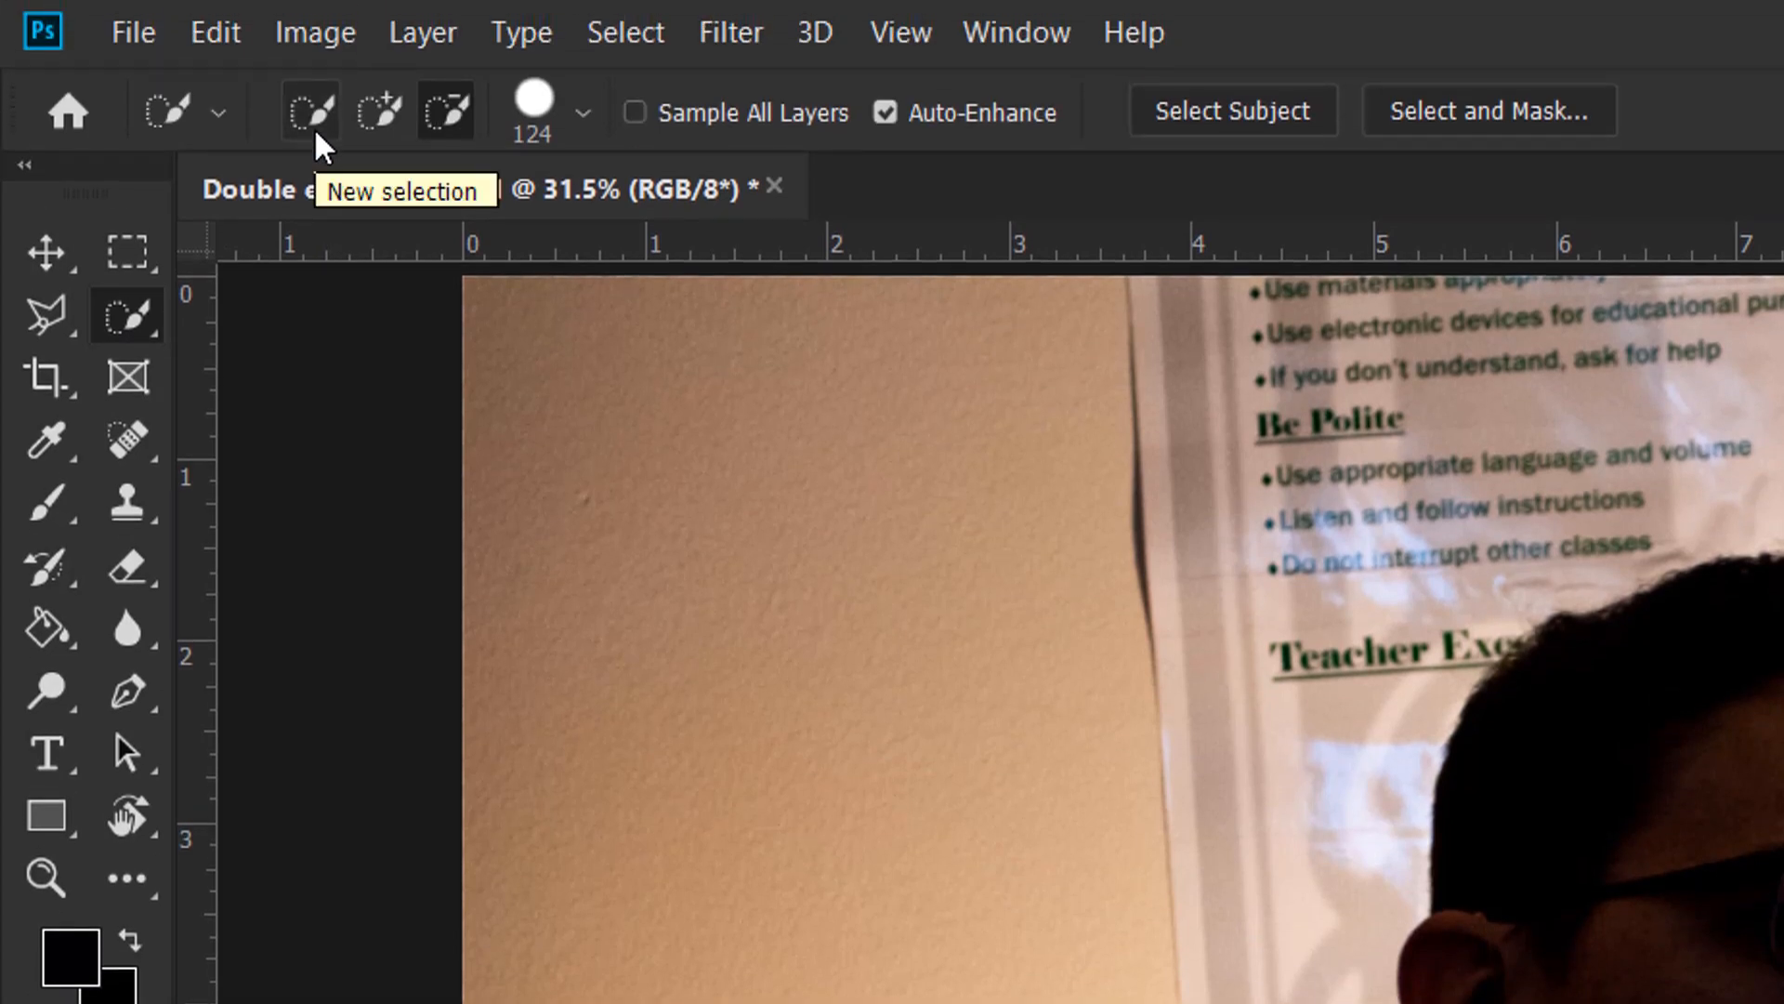
{"action": "left_click", "coordinate": [317, 135]}
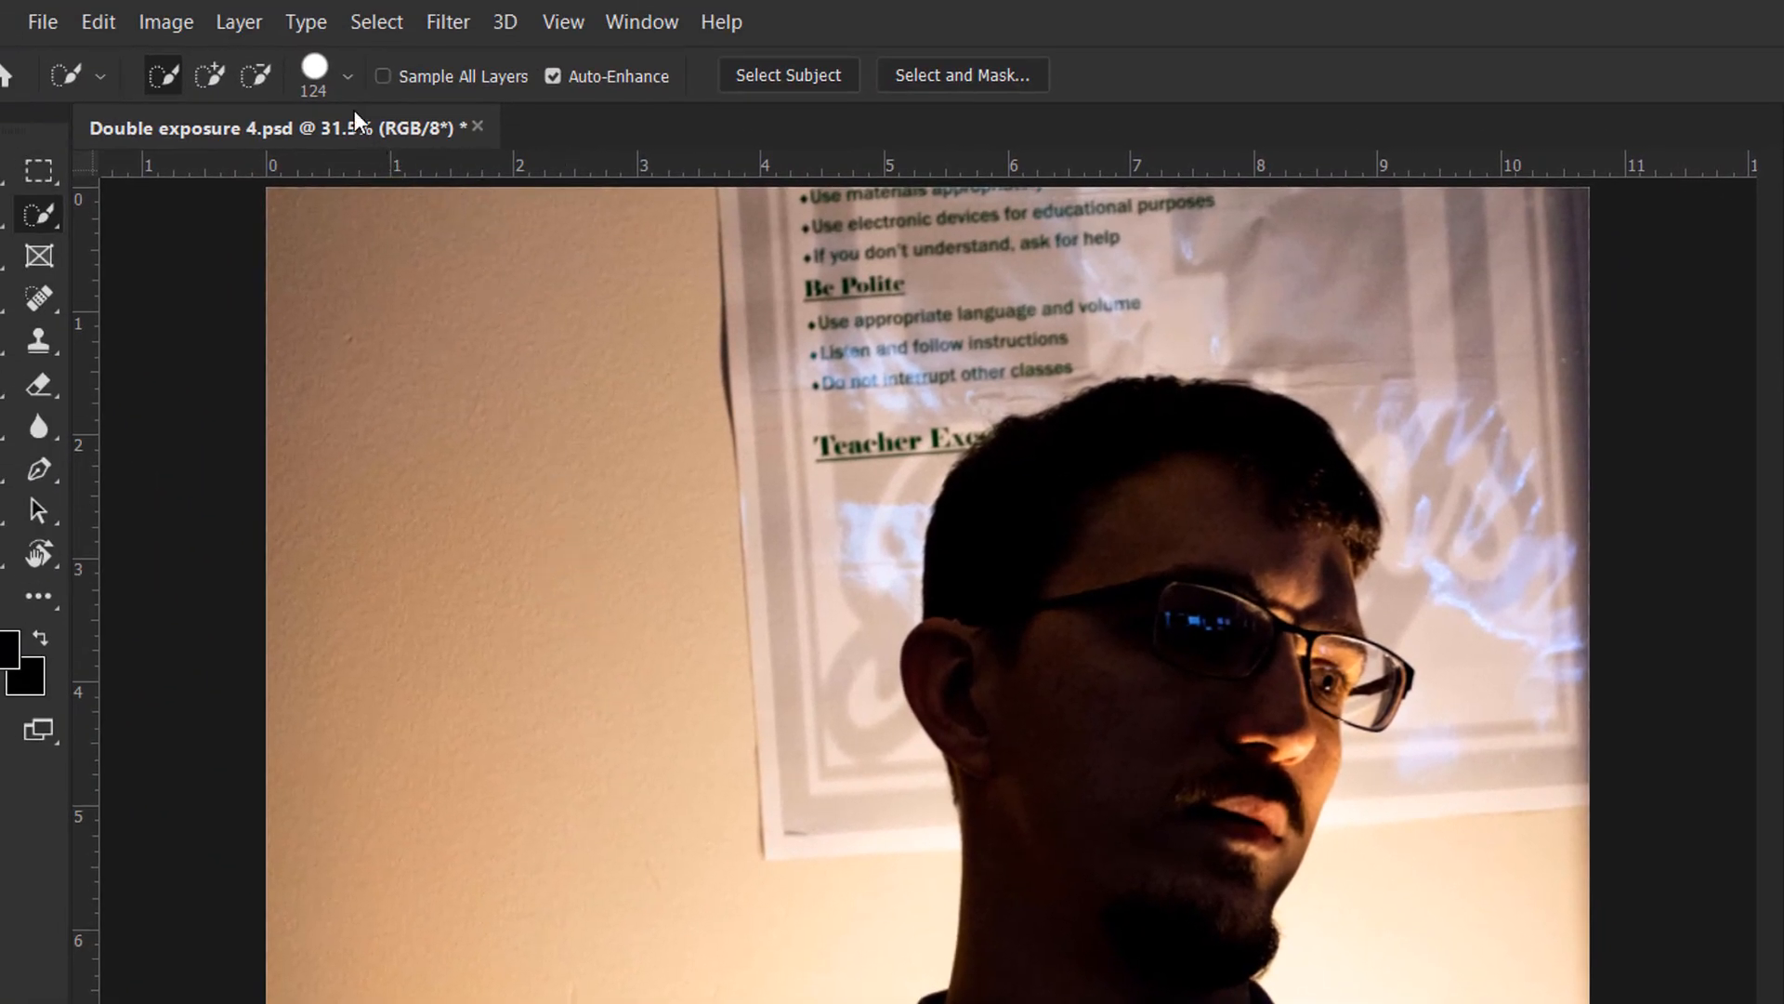
{"action": "left_click", "coordinate": [346, 77]}
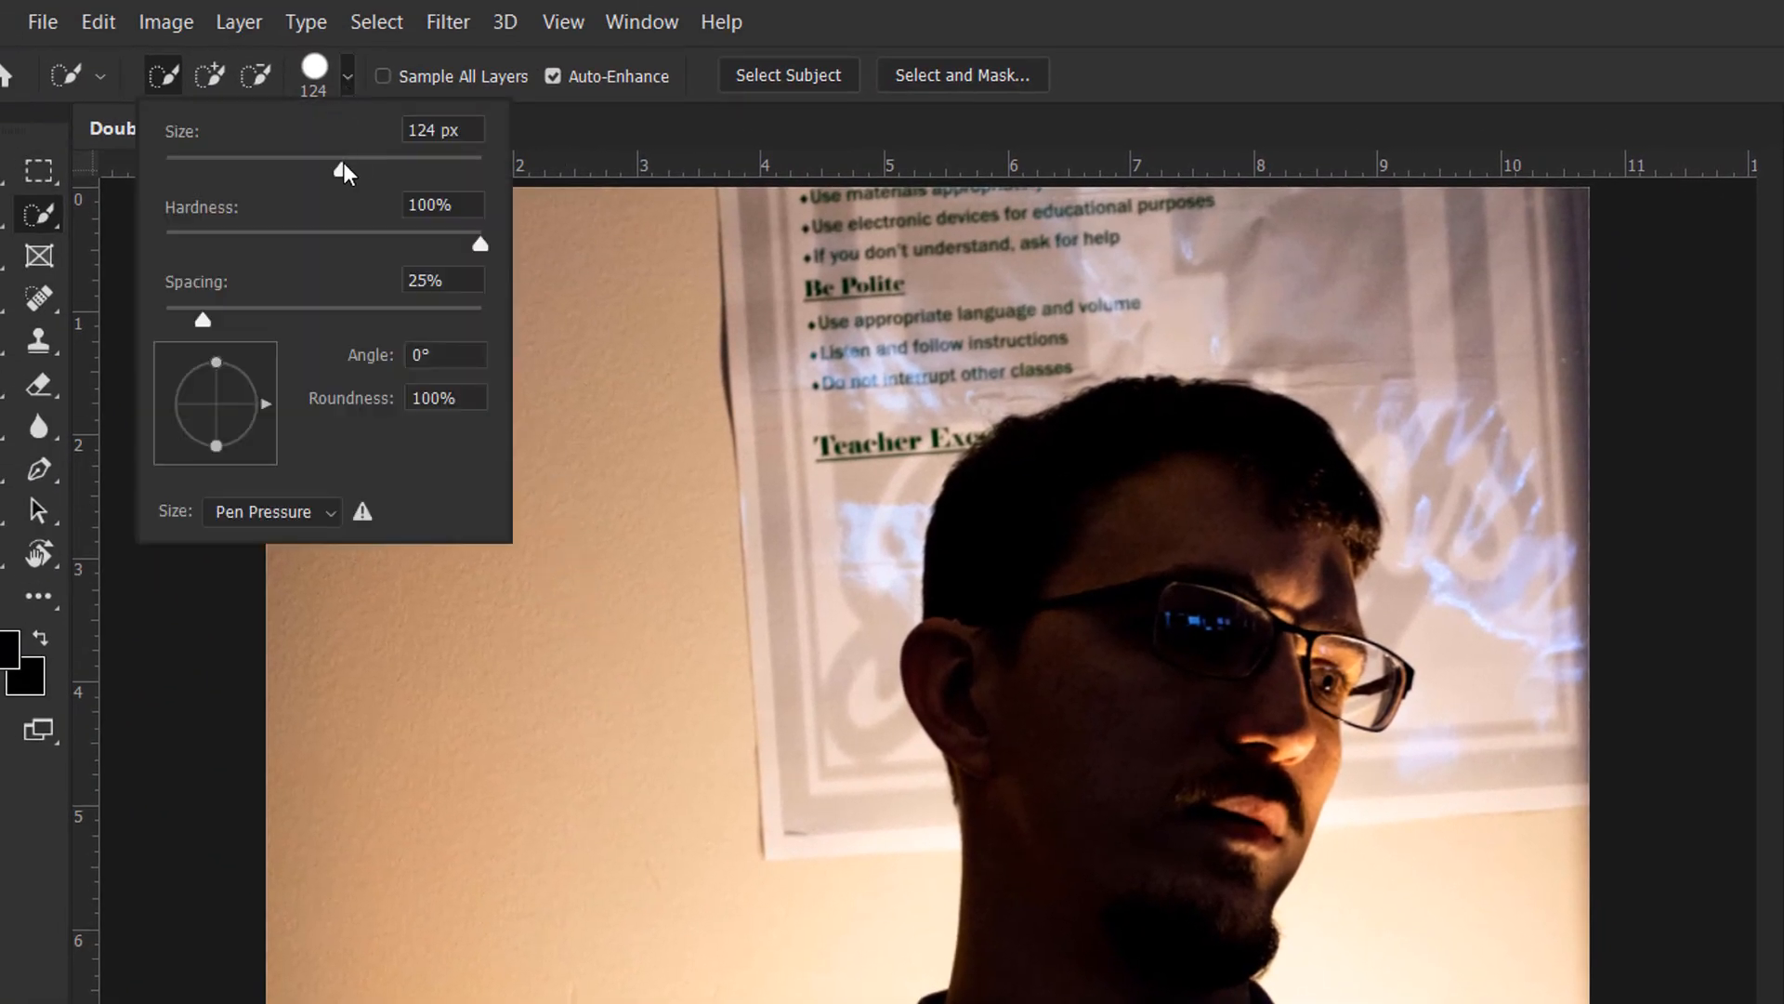
{"action": "mouse_move", "coordinate": [340, 168]}
{"action": "left_mouse_down"}
{"action": "mouse_move", "coordinate": [294, 169]}
{"action": "mouse_move", "coordinate": [368, 169]}
{"action": "left_mouse_up"}
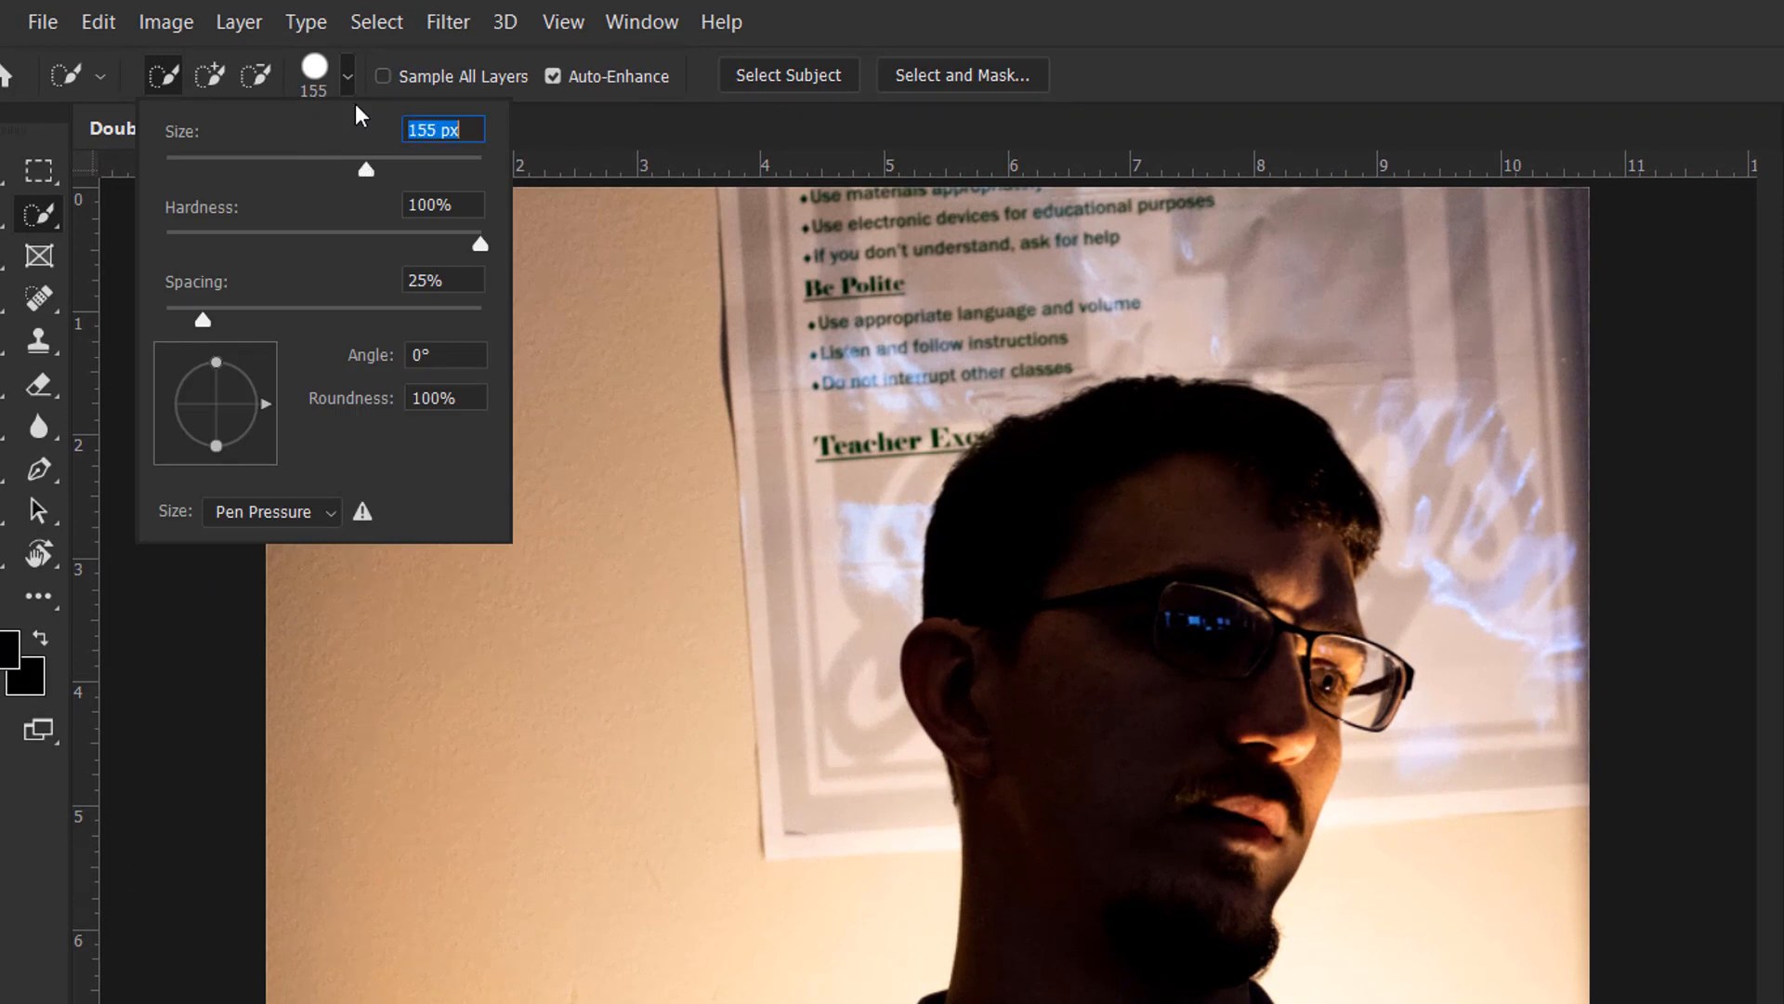
{"action": "left_click", "coordinate": [346, 78]}
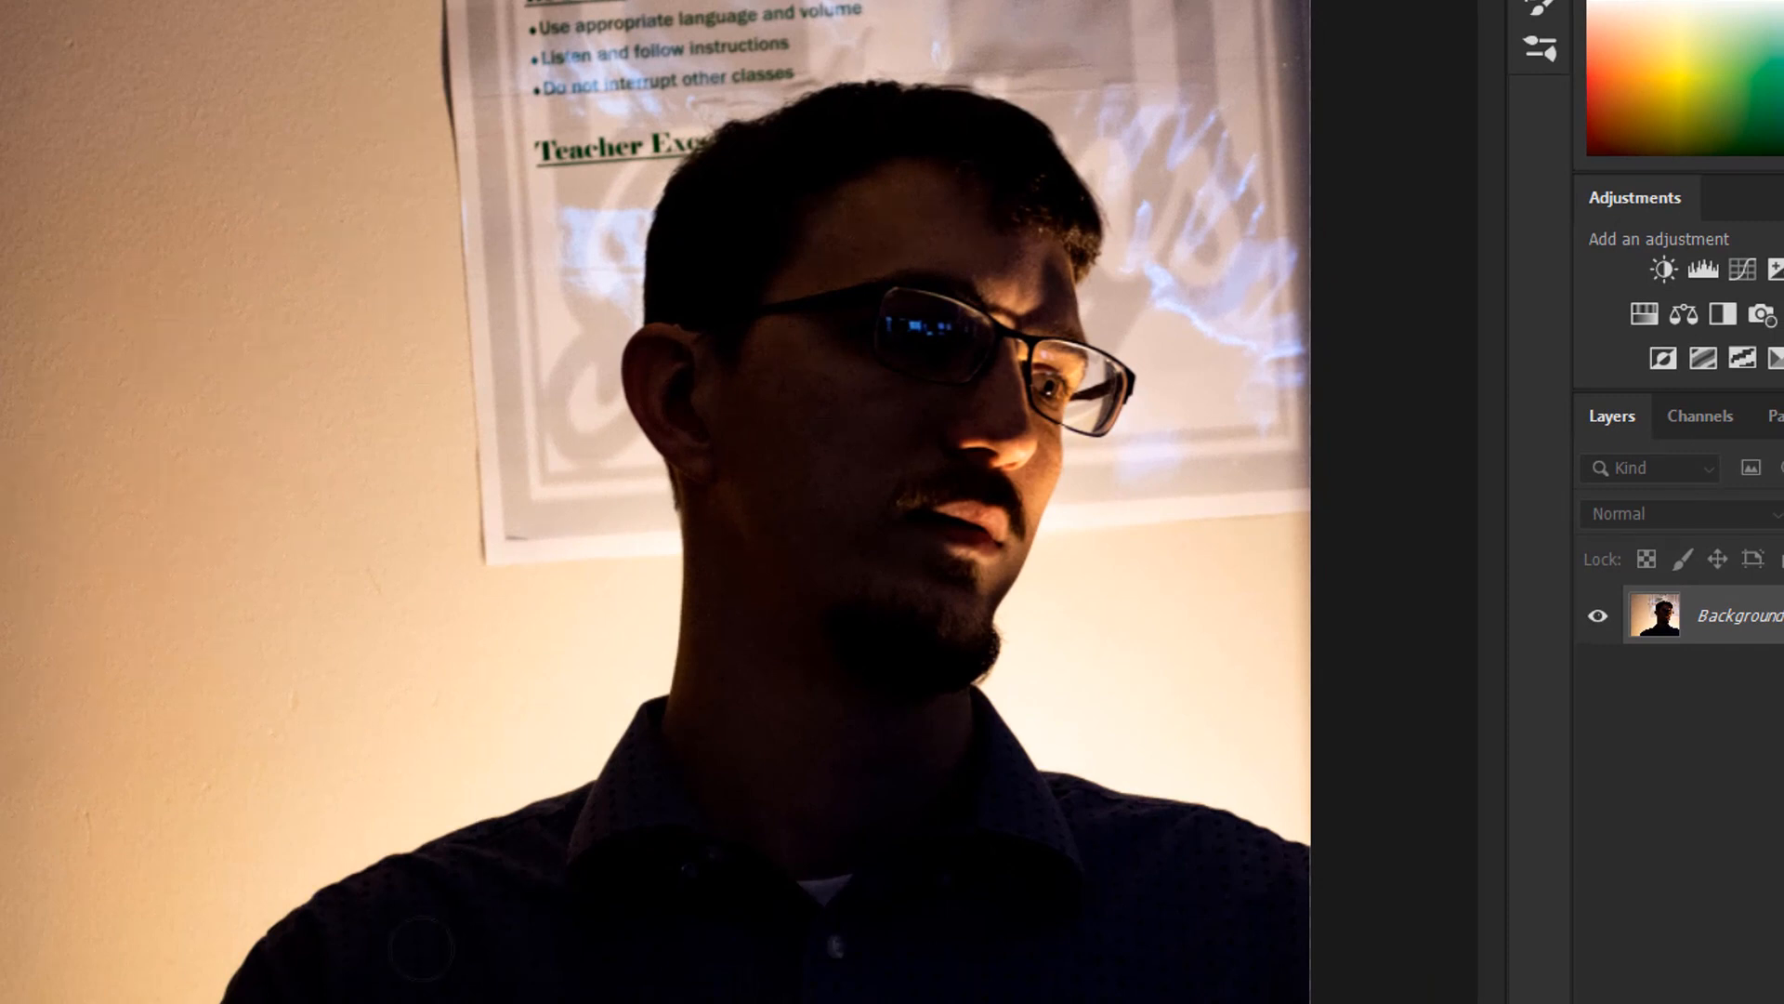
{"action": "mouse_move", "coordinate": [430, 939]}
{"action": "left_mouse_down"}
{"action": "mouse_move", "coordinate": [608, 902]}
{"action": "mouse_move", "coordinate": [651, 869]}
{"action": "mouse_move", "coordinate": [741, 712]}
{"action": "left_mouse_up"}
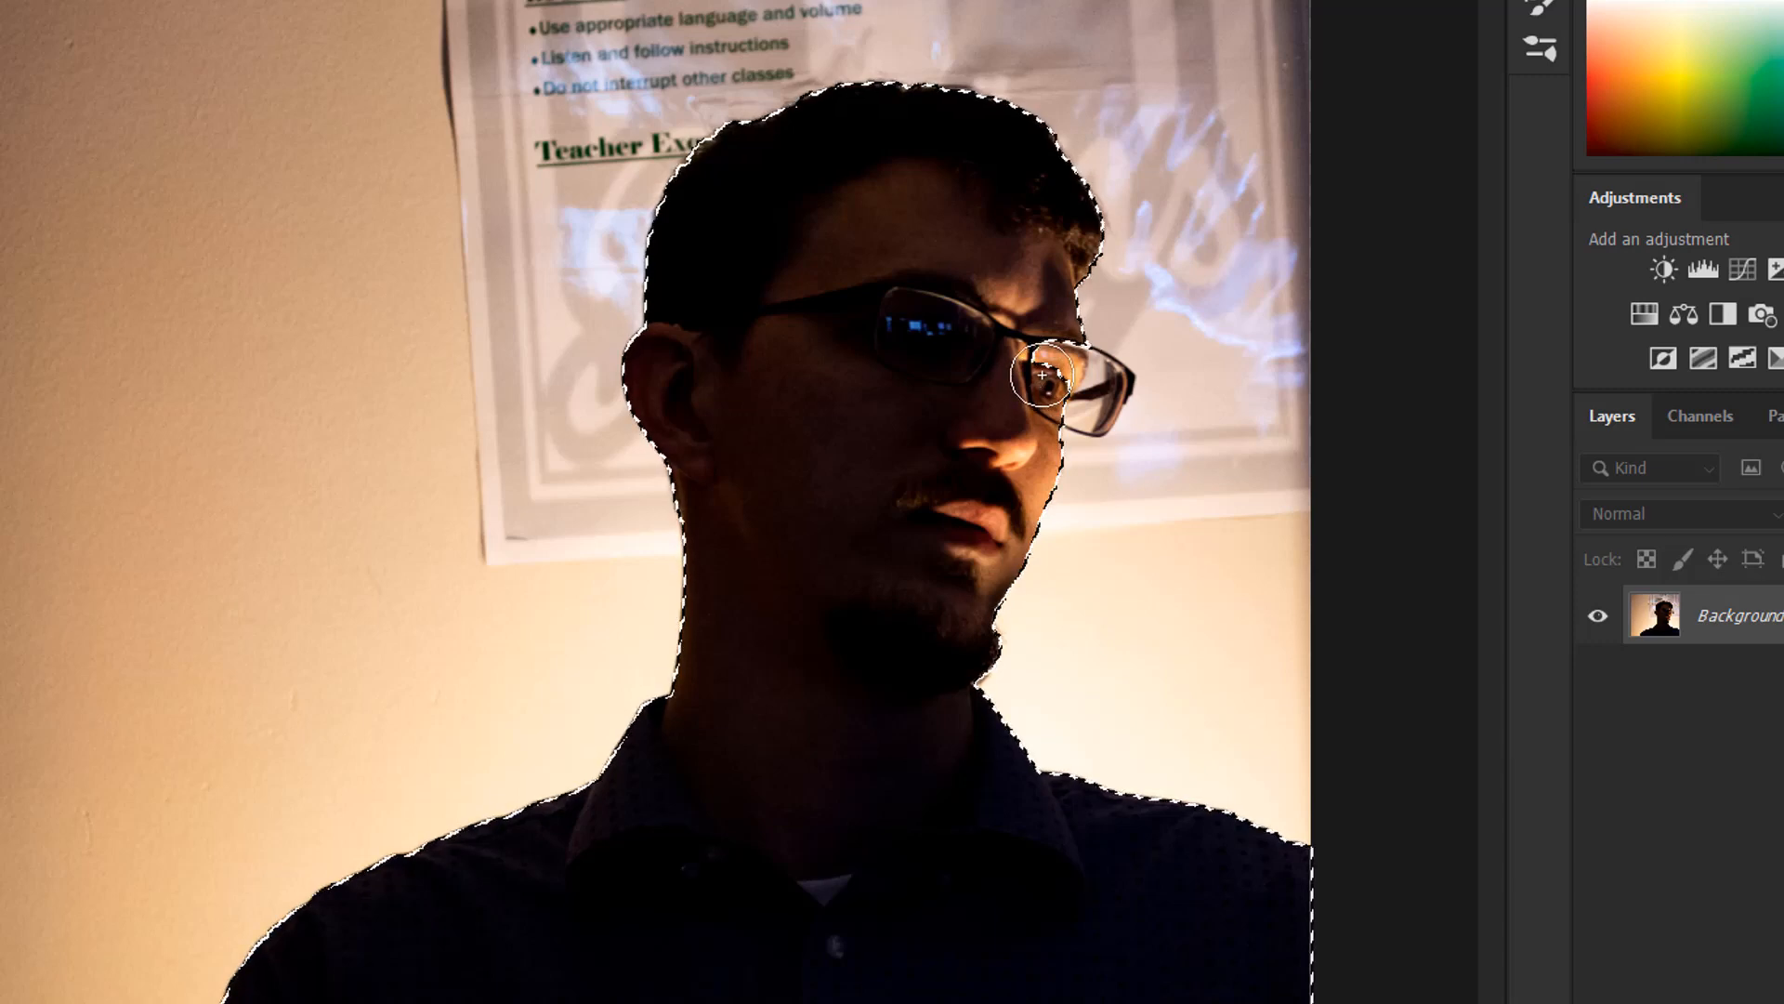
{"action": "left_click_drag", "start_coordinate": [1043, 373], "coordinate": [1074, 387]}
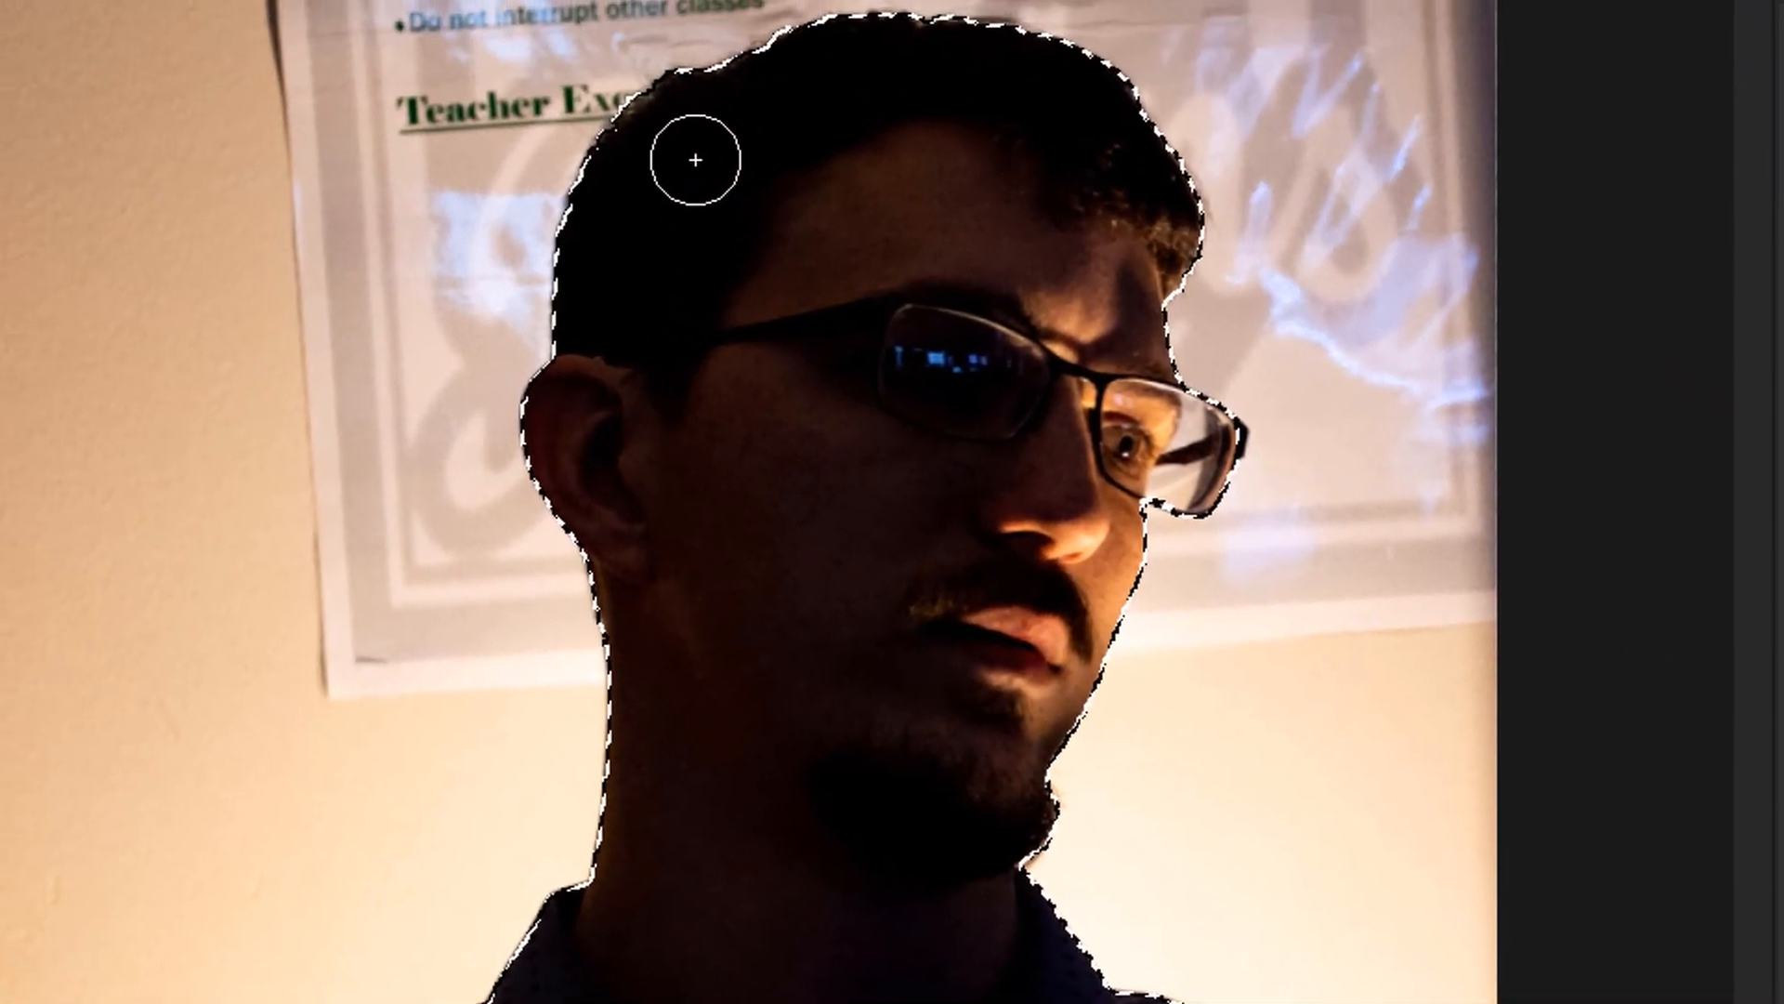
{"action": "left_click_drag", "start_coordinate": [665, 133], "coordinate": [563, 127]}
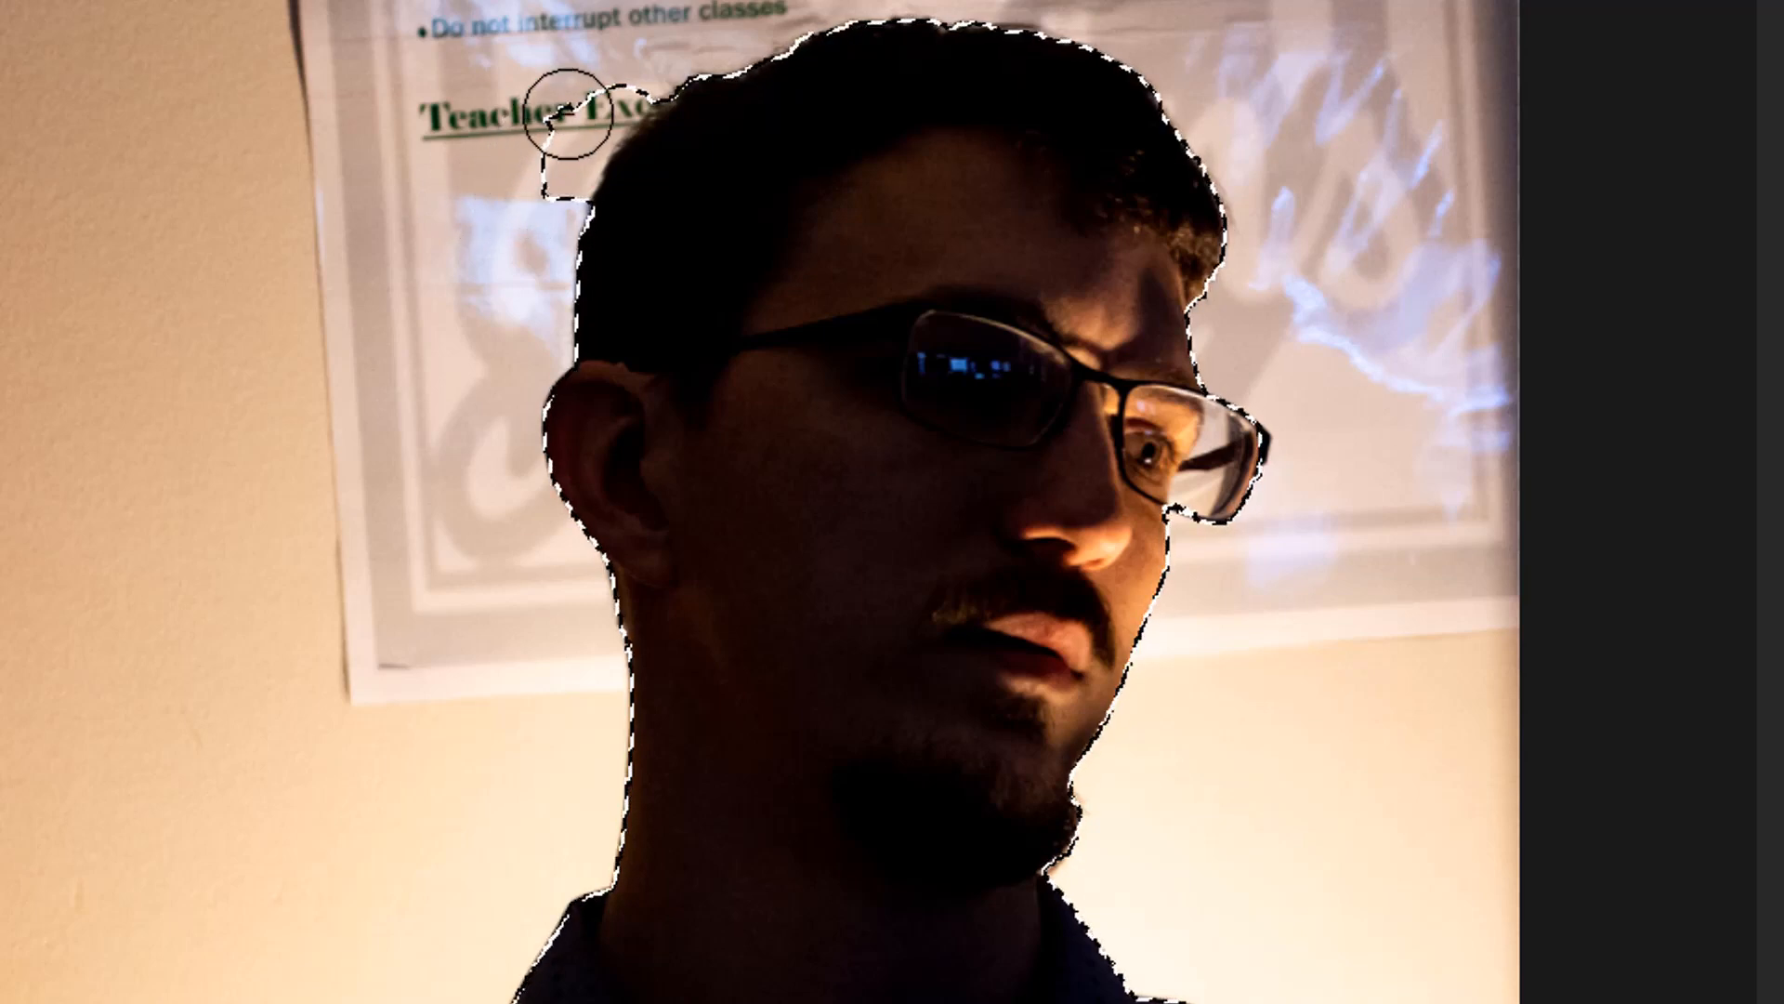
{"action": "mouse_move", "coordinate": [595, 97]}
{"action": "left_mouse_down"}
{"action": "mouse_move", "coordinate": [617, 80]}
{"action": "mouse_move", "coordinate": [513, 220]}
{"action": "left_mouse_up"}
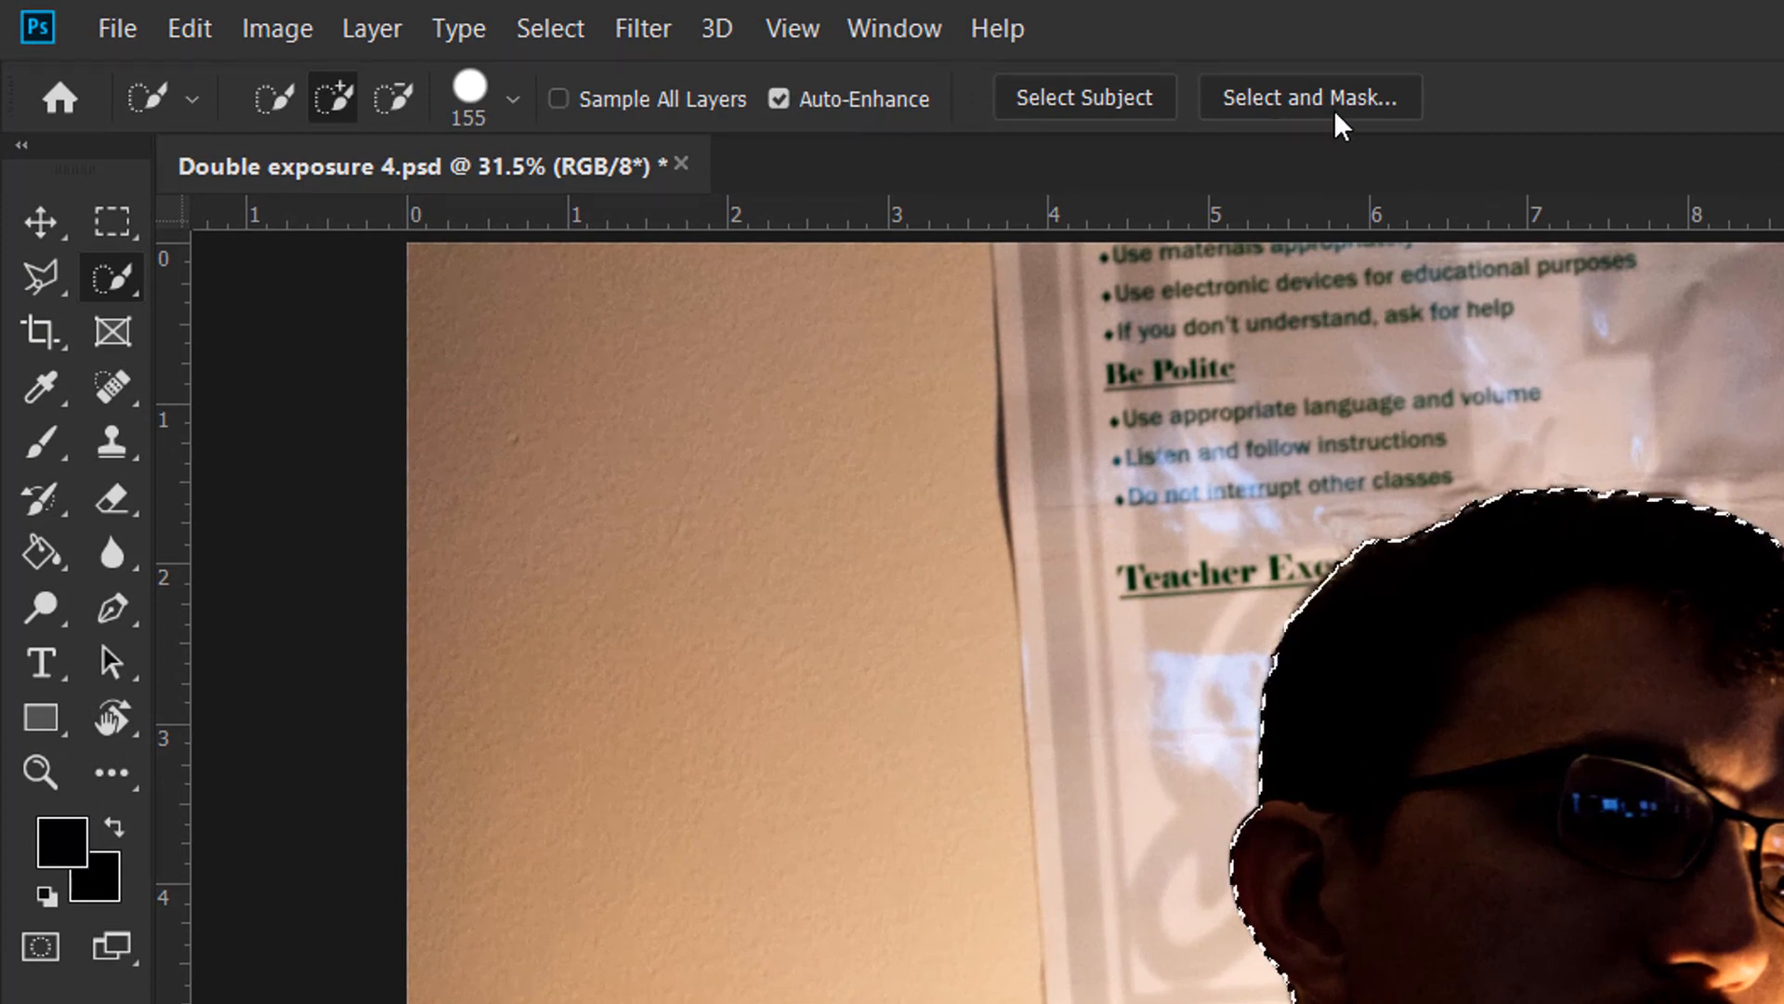
Step: Open the man's selection in Select and Mask and set the view mode to Overlay
{"action": "left_click", "coordinate": [580, 27]}
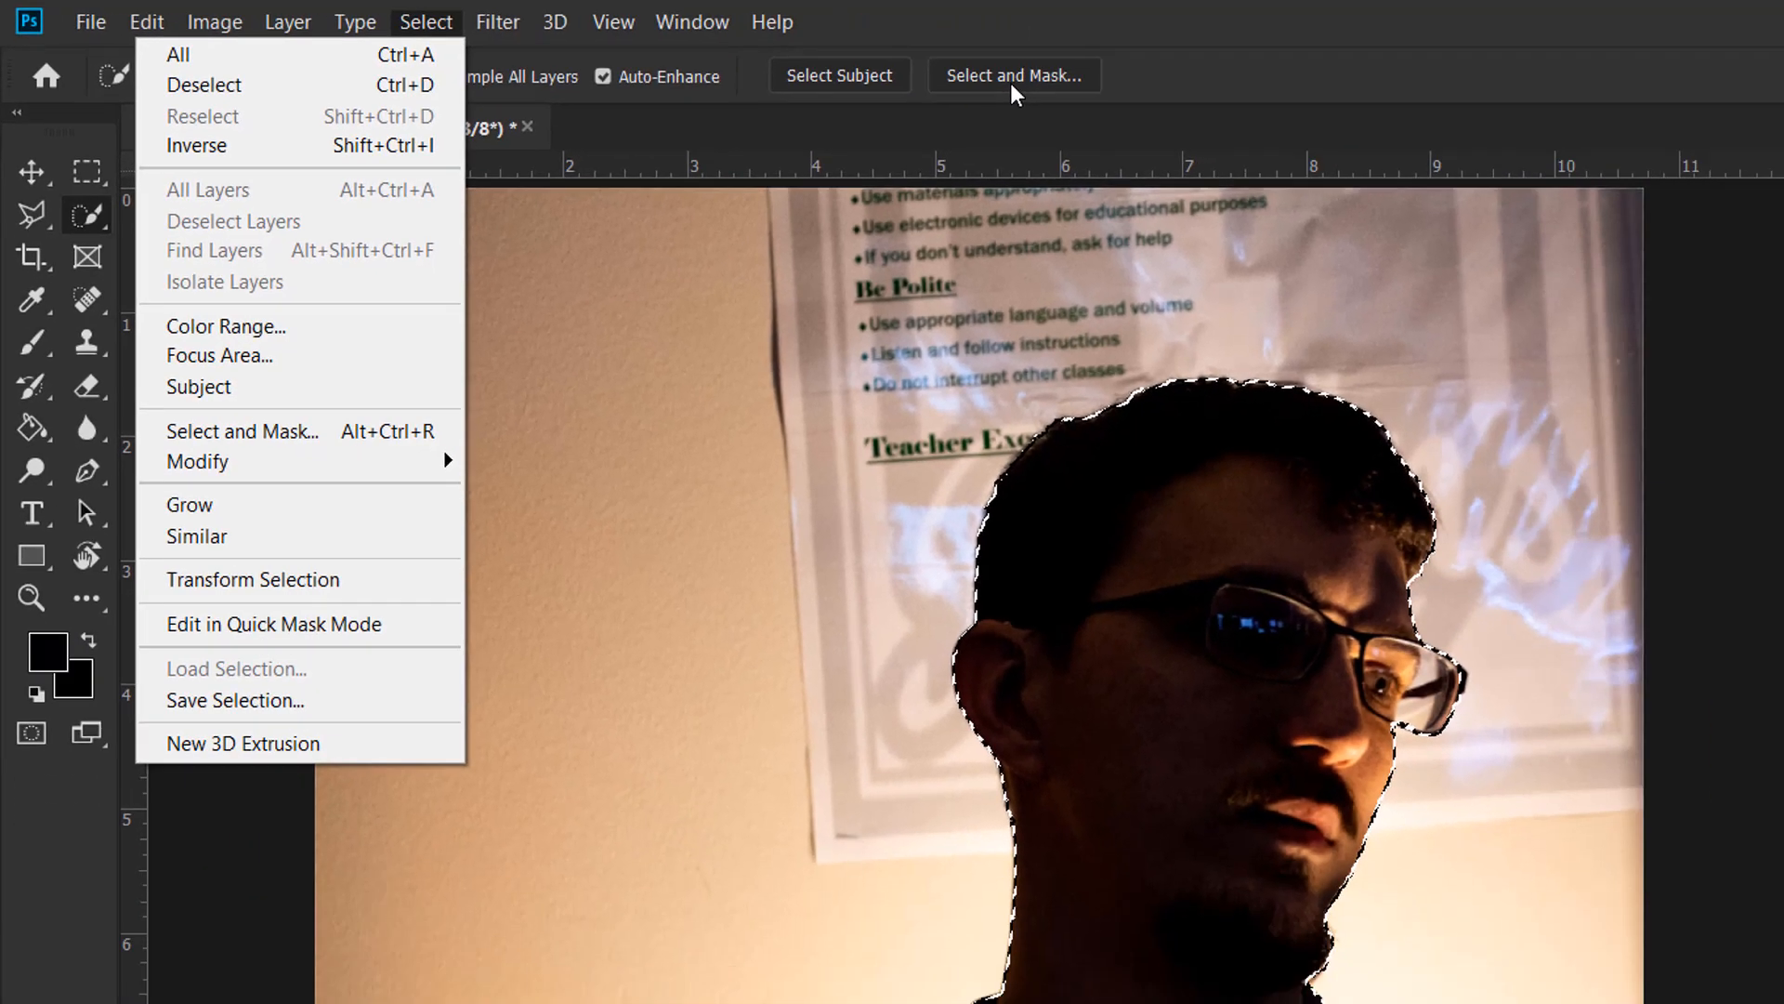
{"action": "left_click", "coordinate": [1306, 104]}
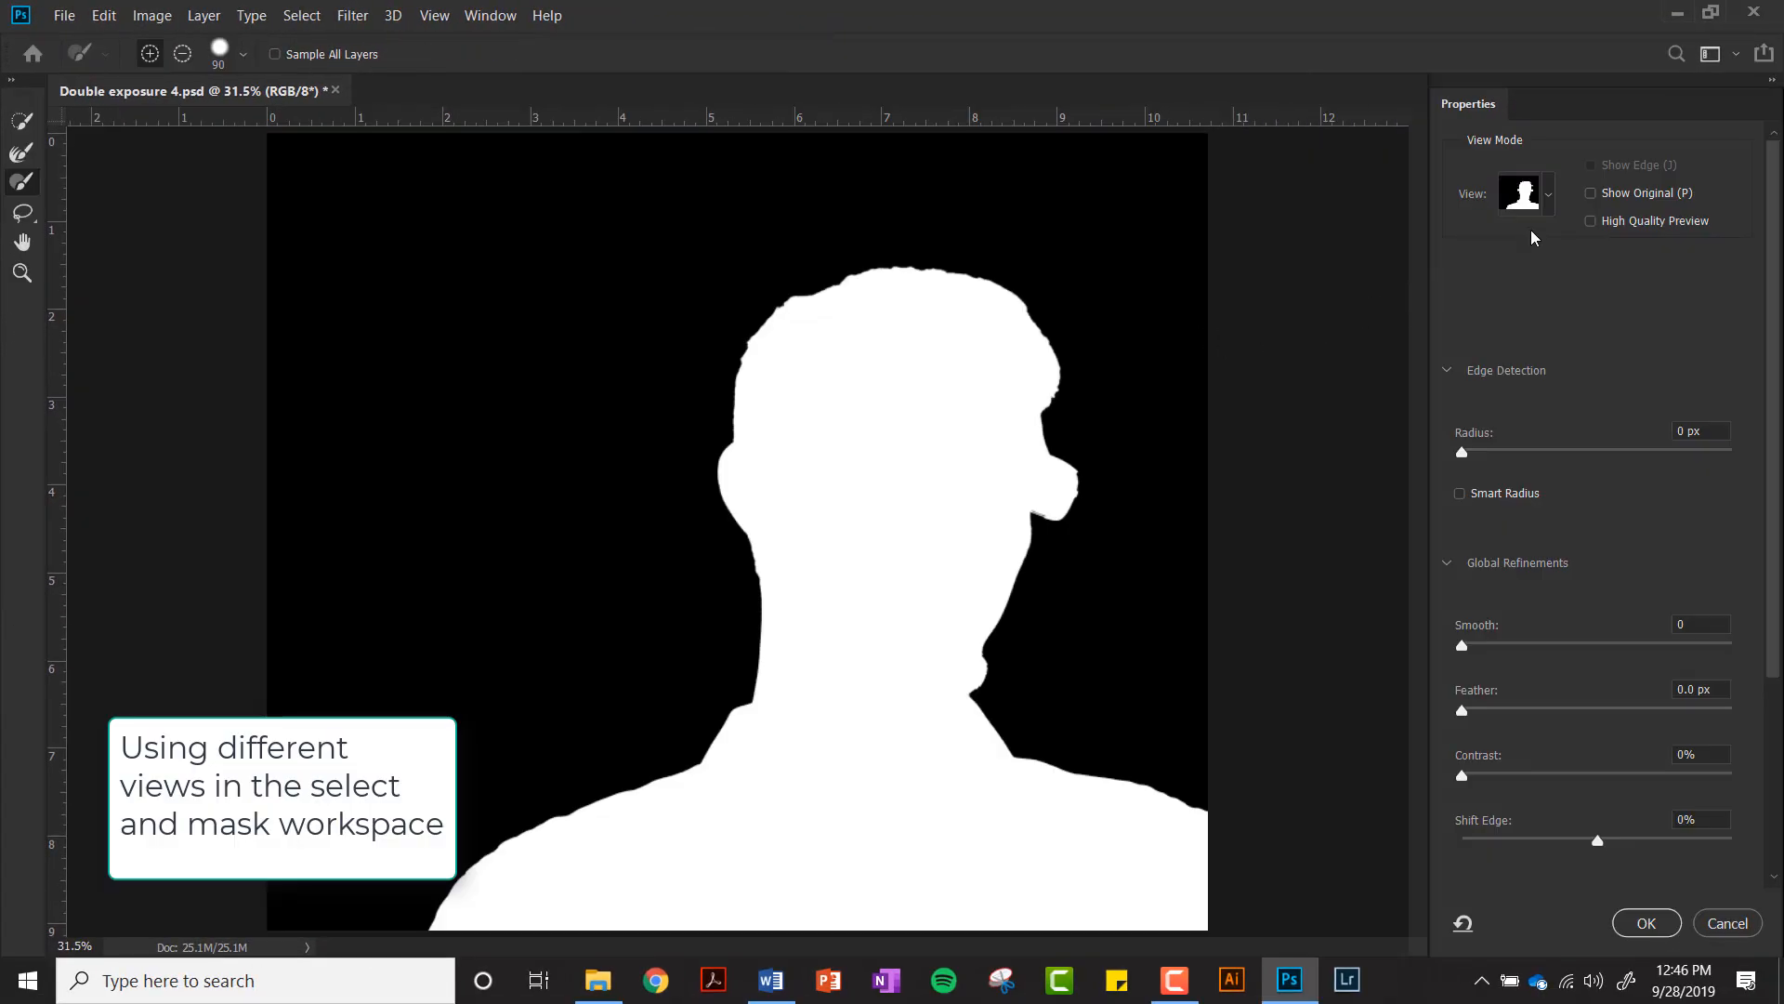
{"action": "left_click", "coordinate": [1547, 199]}
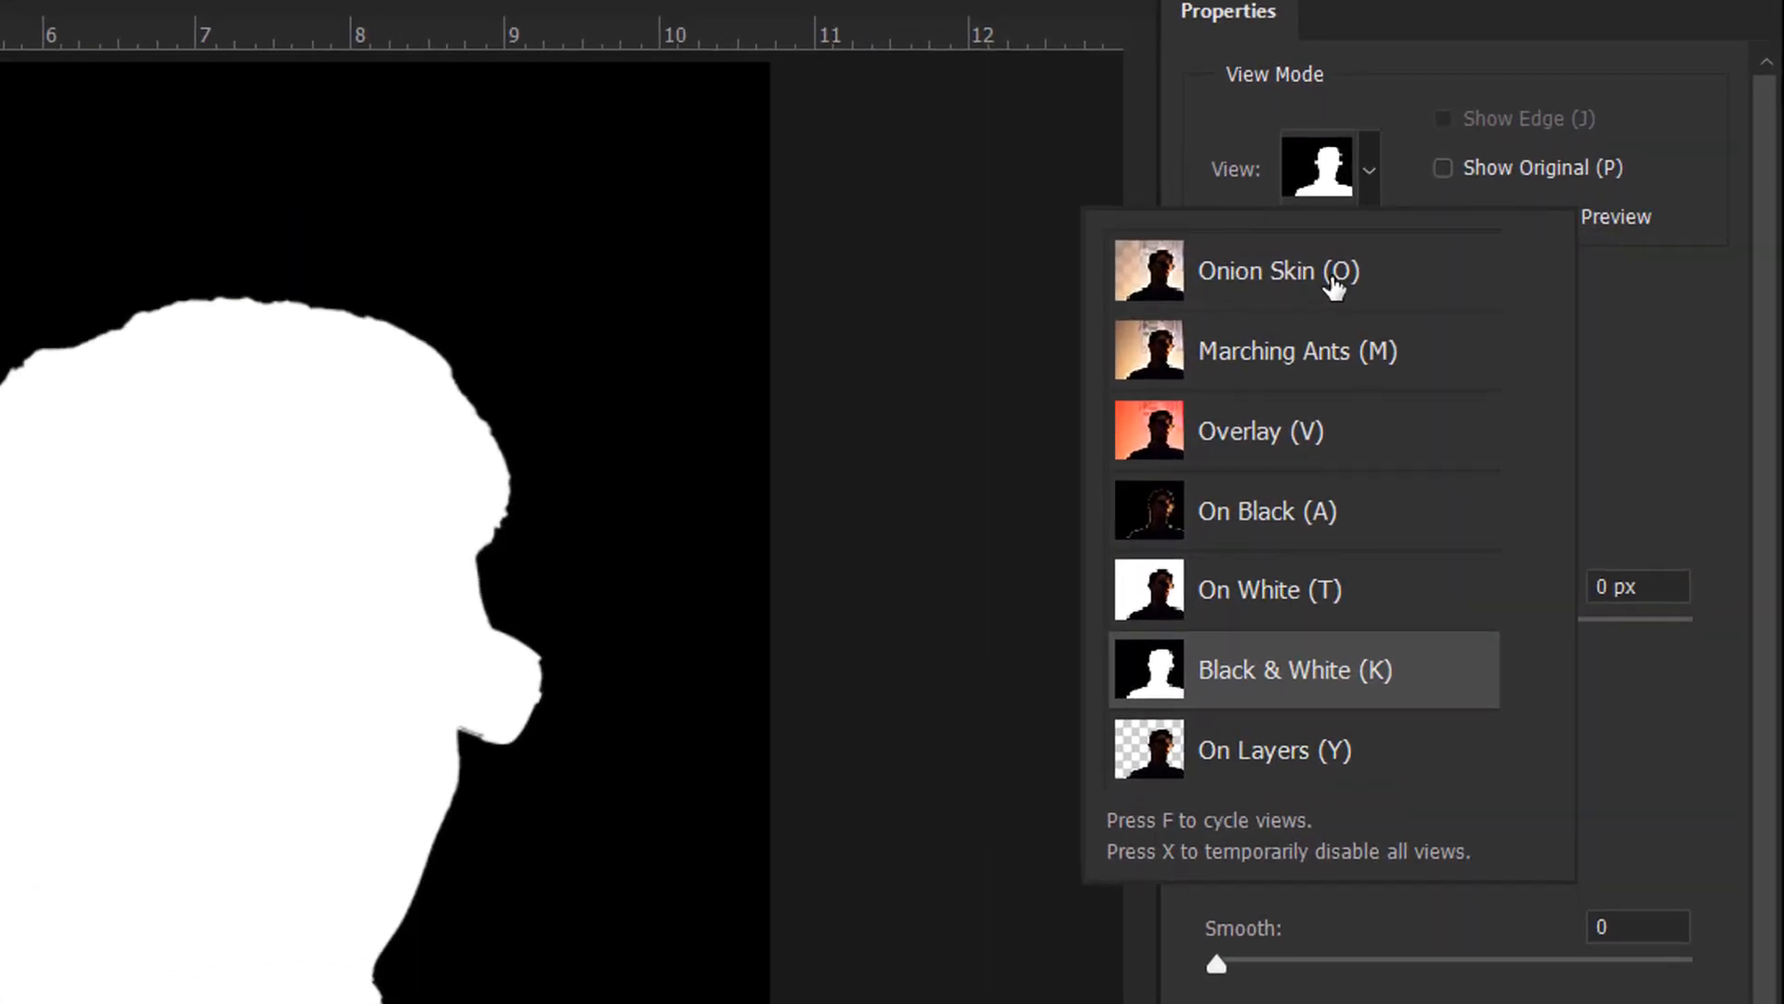
{"action": "left_click", "coordinate": [1335, 279]}
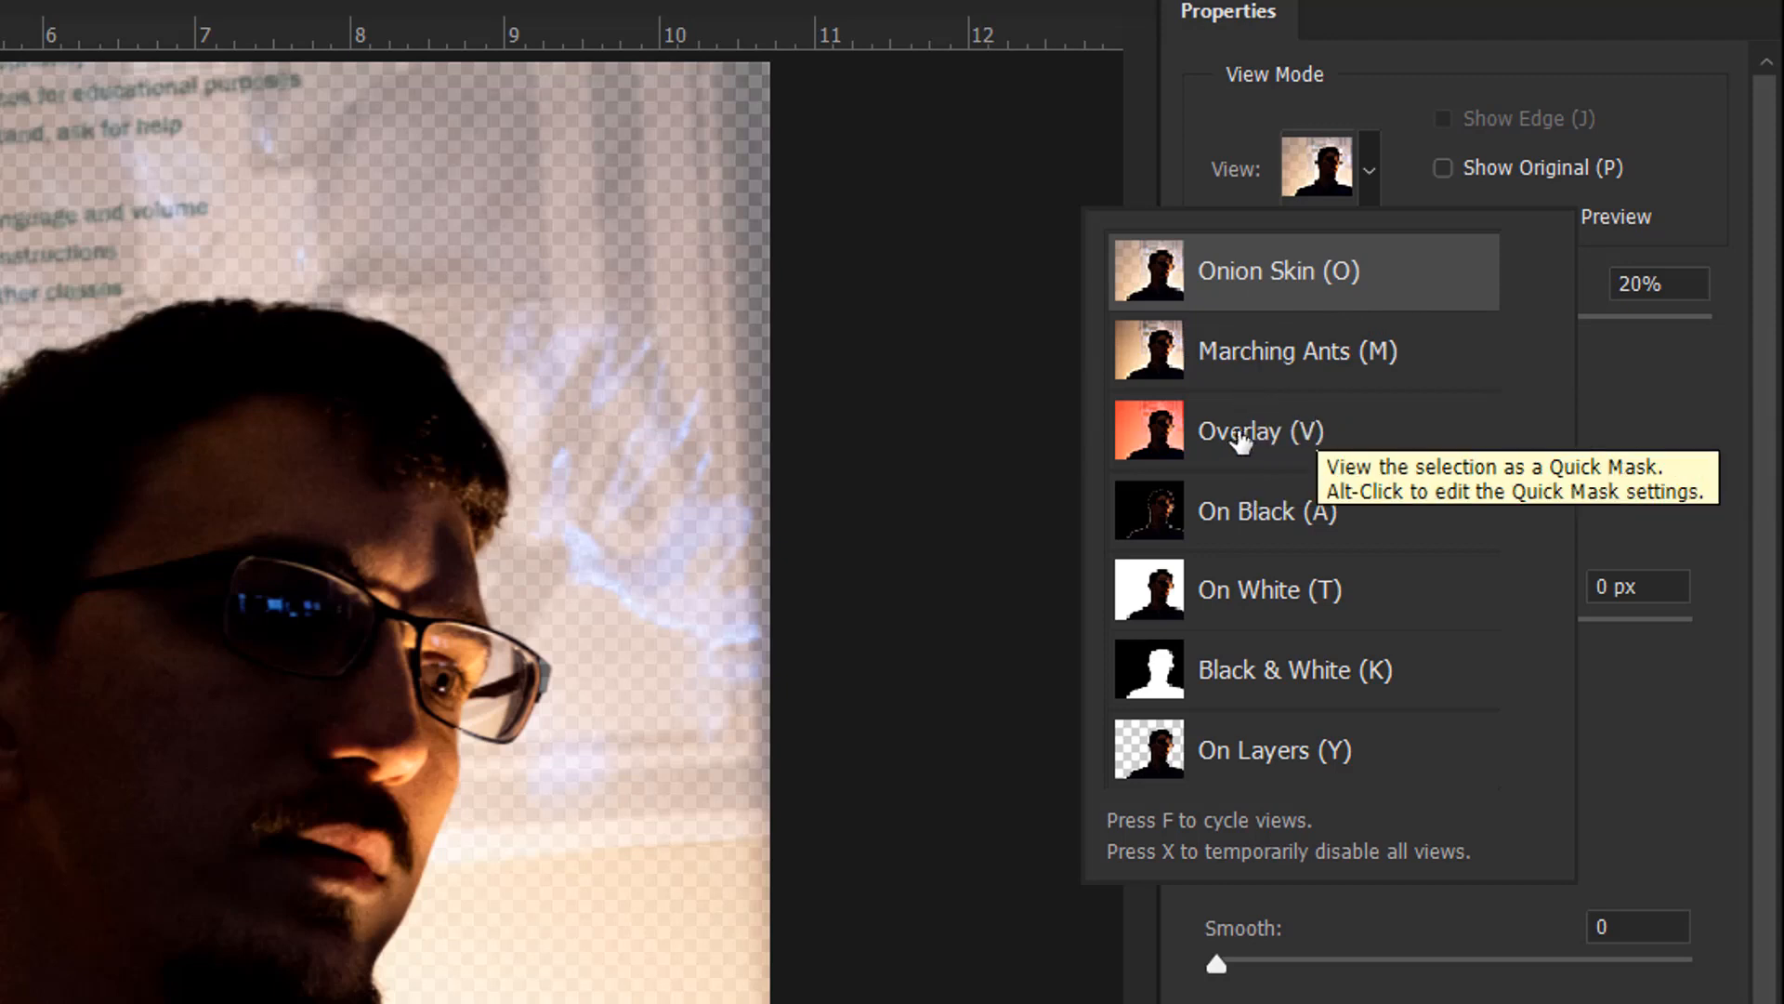
{"action": "left_click", "coordinate": [1287, 462]}
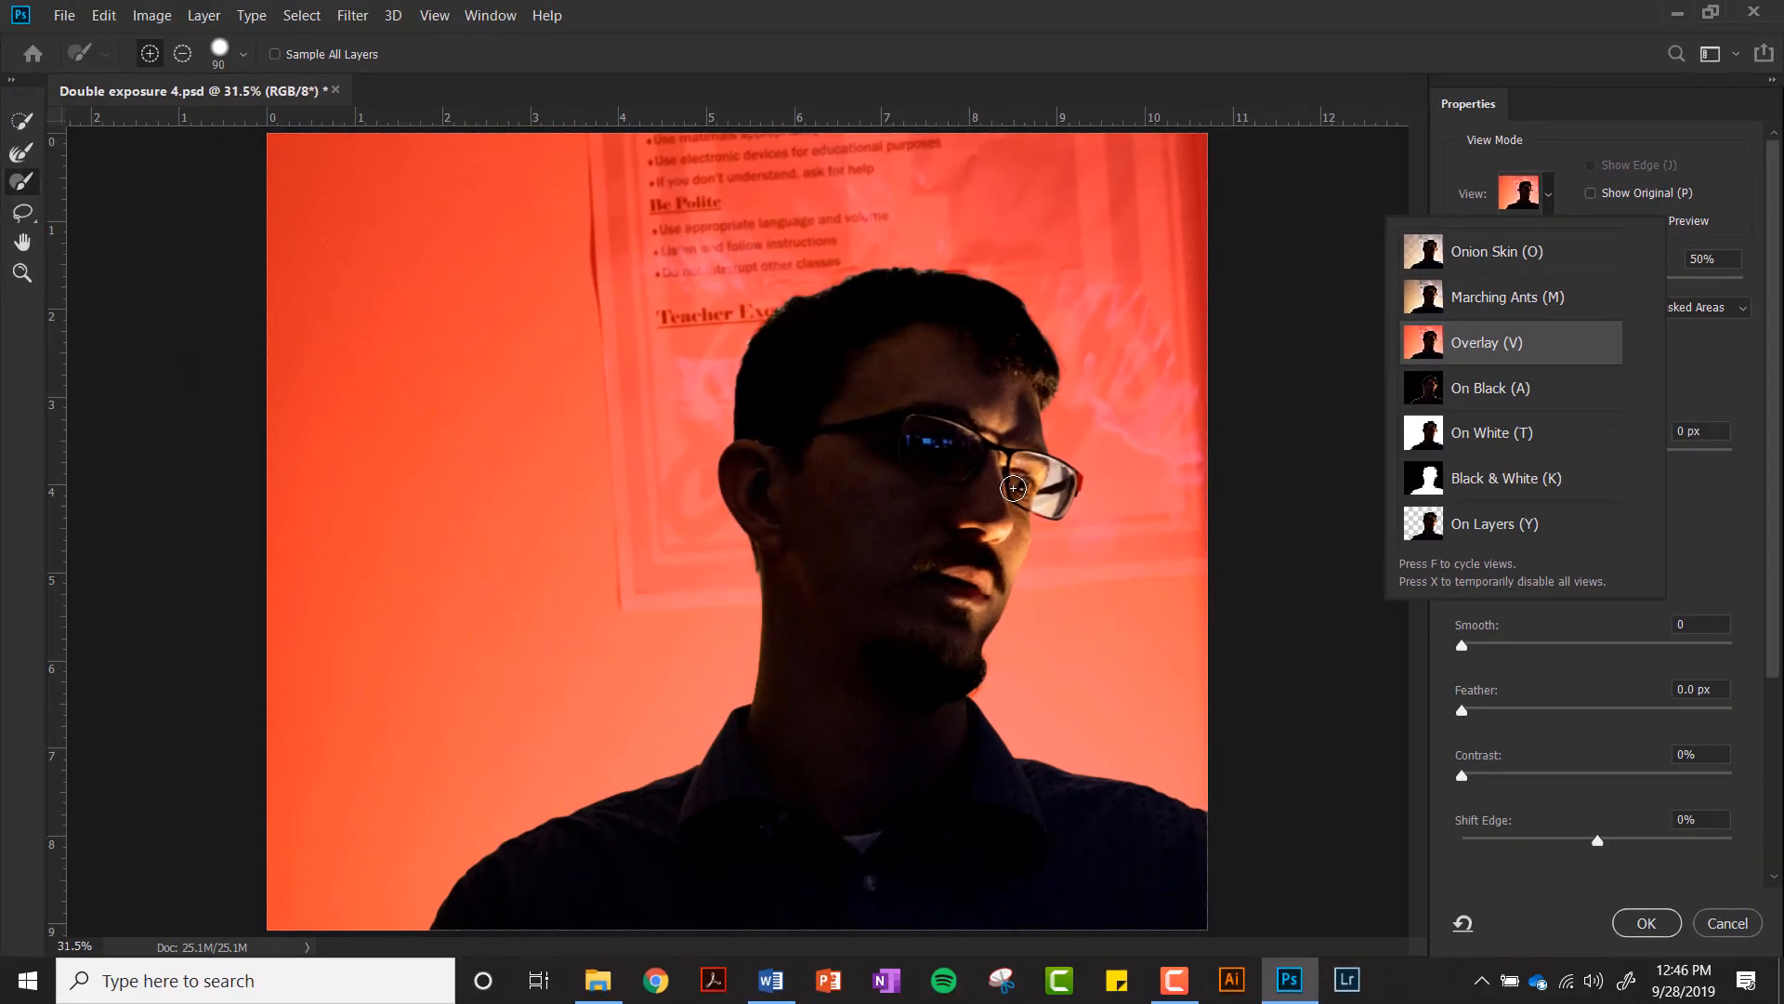
Step: Refine the mask with Quick Selection at size 20, adding the missing glasses rim and frame corner and subtracting the background seen through the lens
{"action": "left_click", "coordinate": [22, 120]}
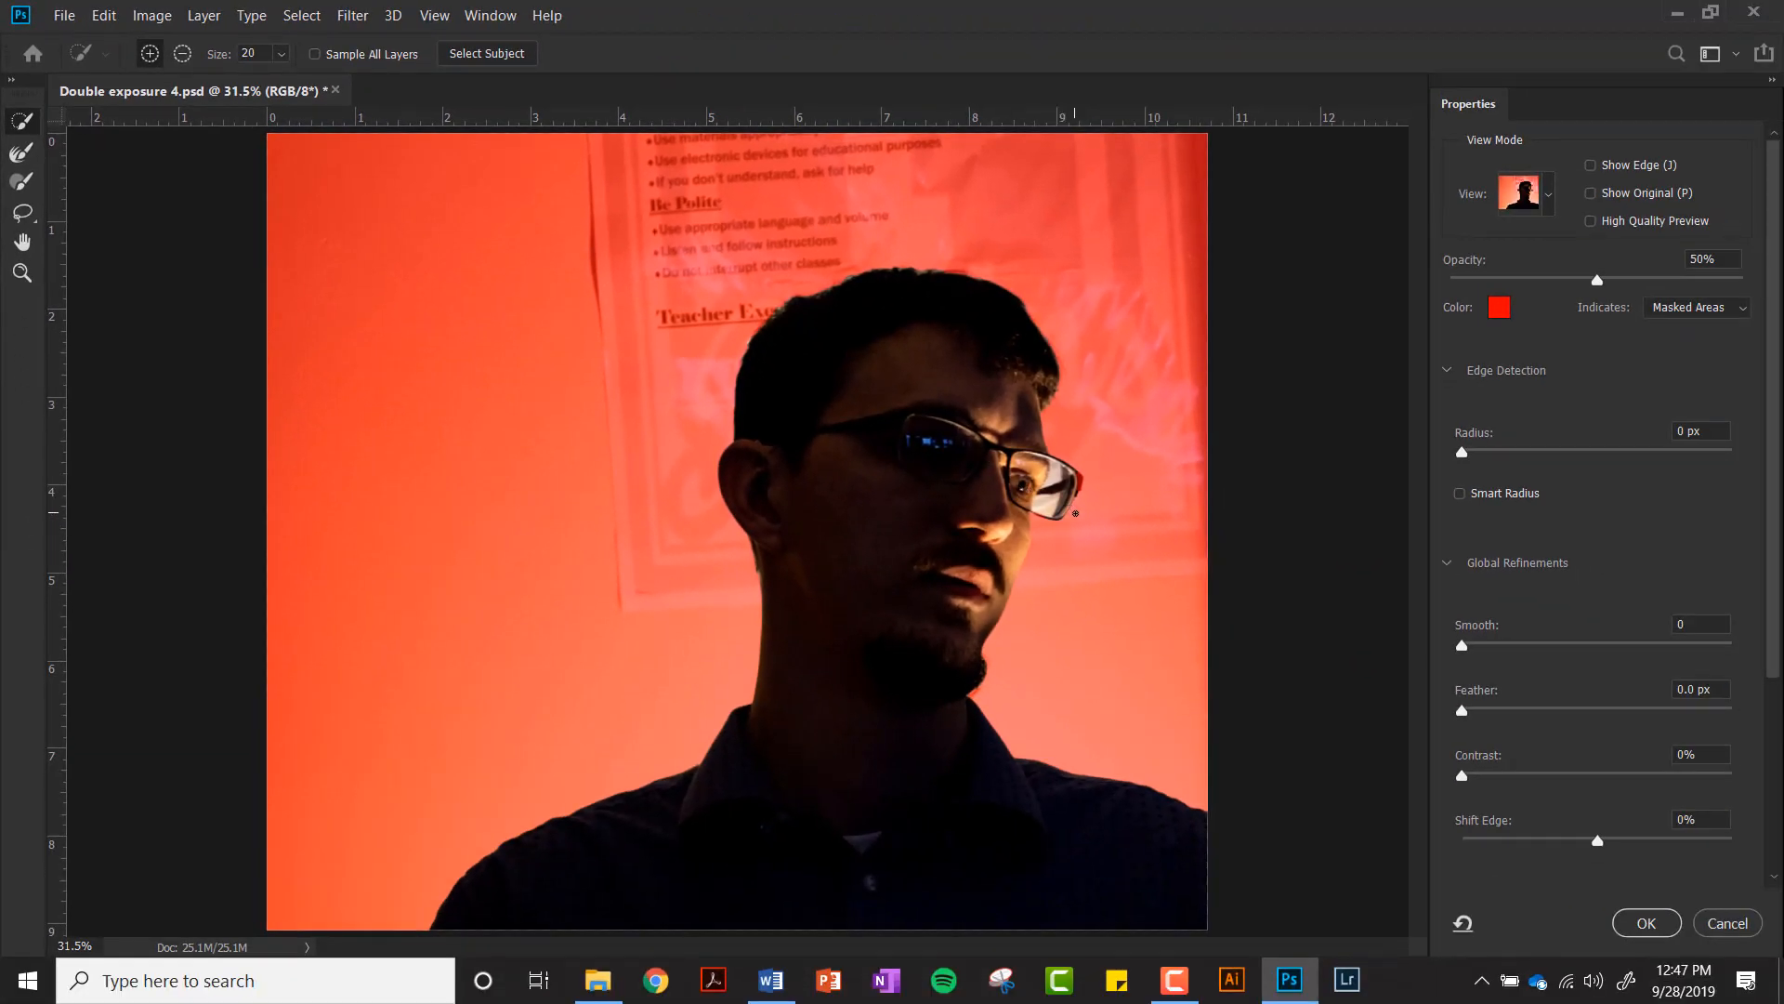
{"action": "key", "text": "ctrl+equal"}
{"action": "key", "text": "ctrl+equal"}
{"action": "key", "text": "ctrl+equal"}
{"action": "key", "text": "ctrl+equal"}
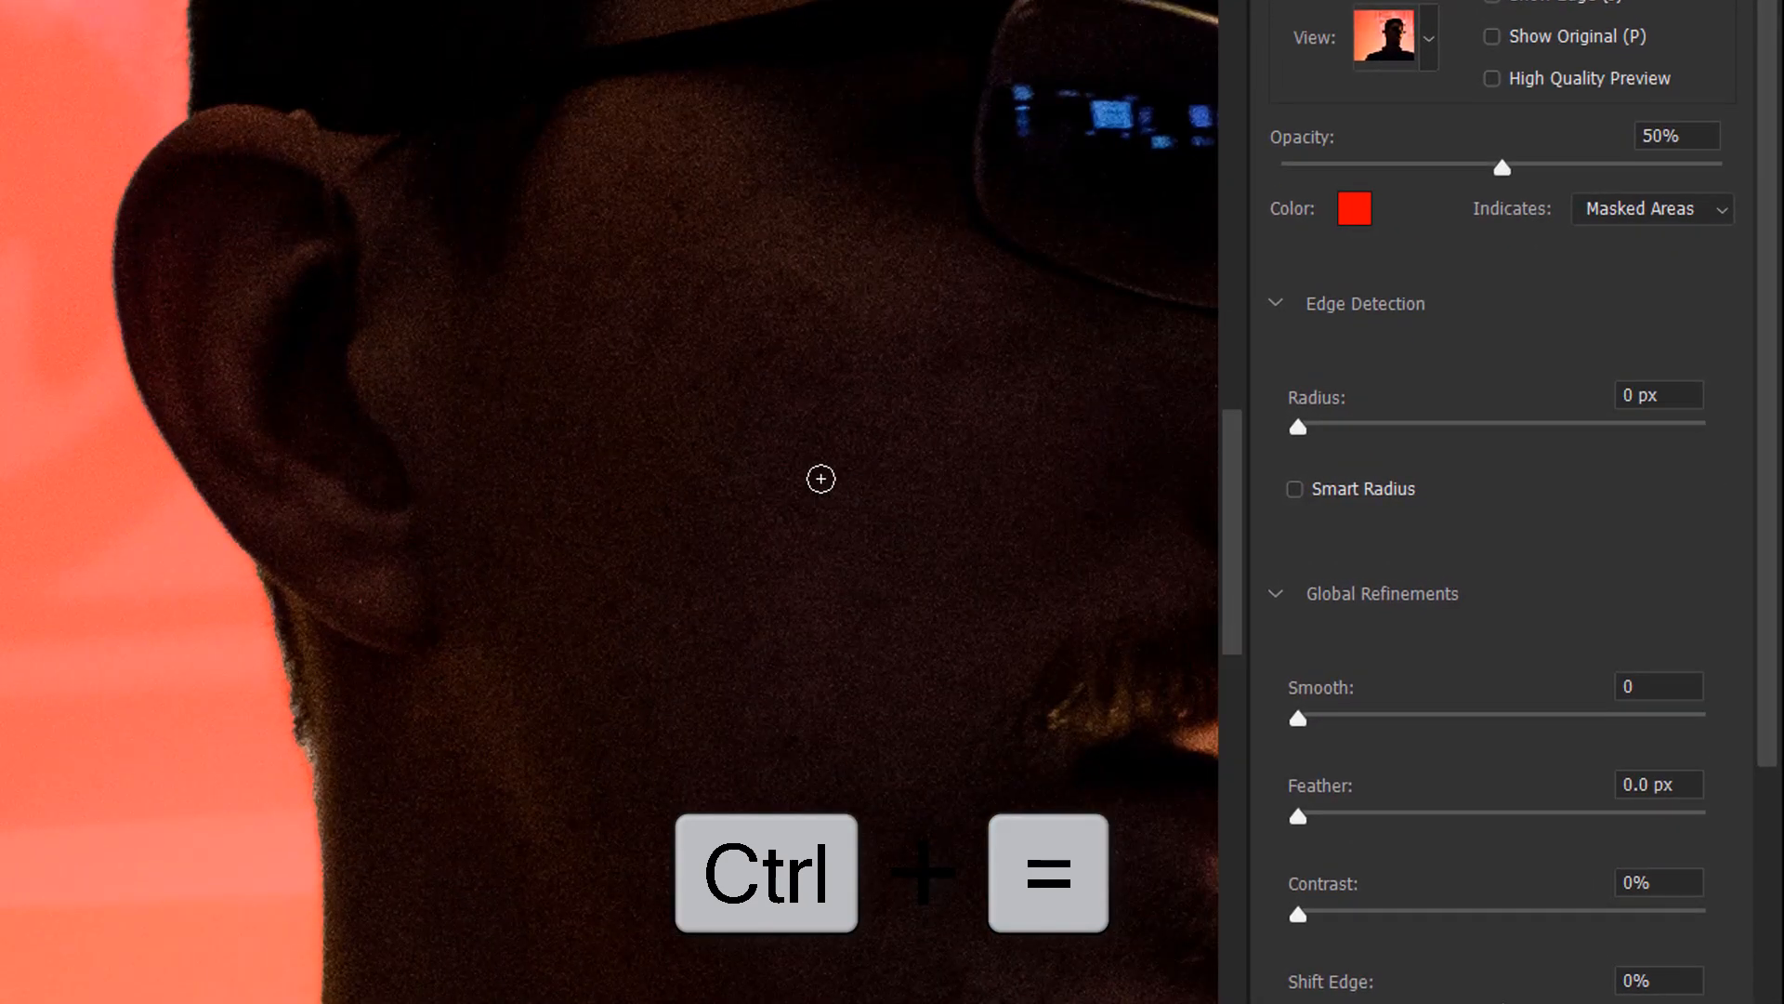
{"action": "left_click_drag", "start_coordinate": [935, 391], "coordinate": [147, 478]}
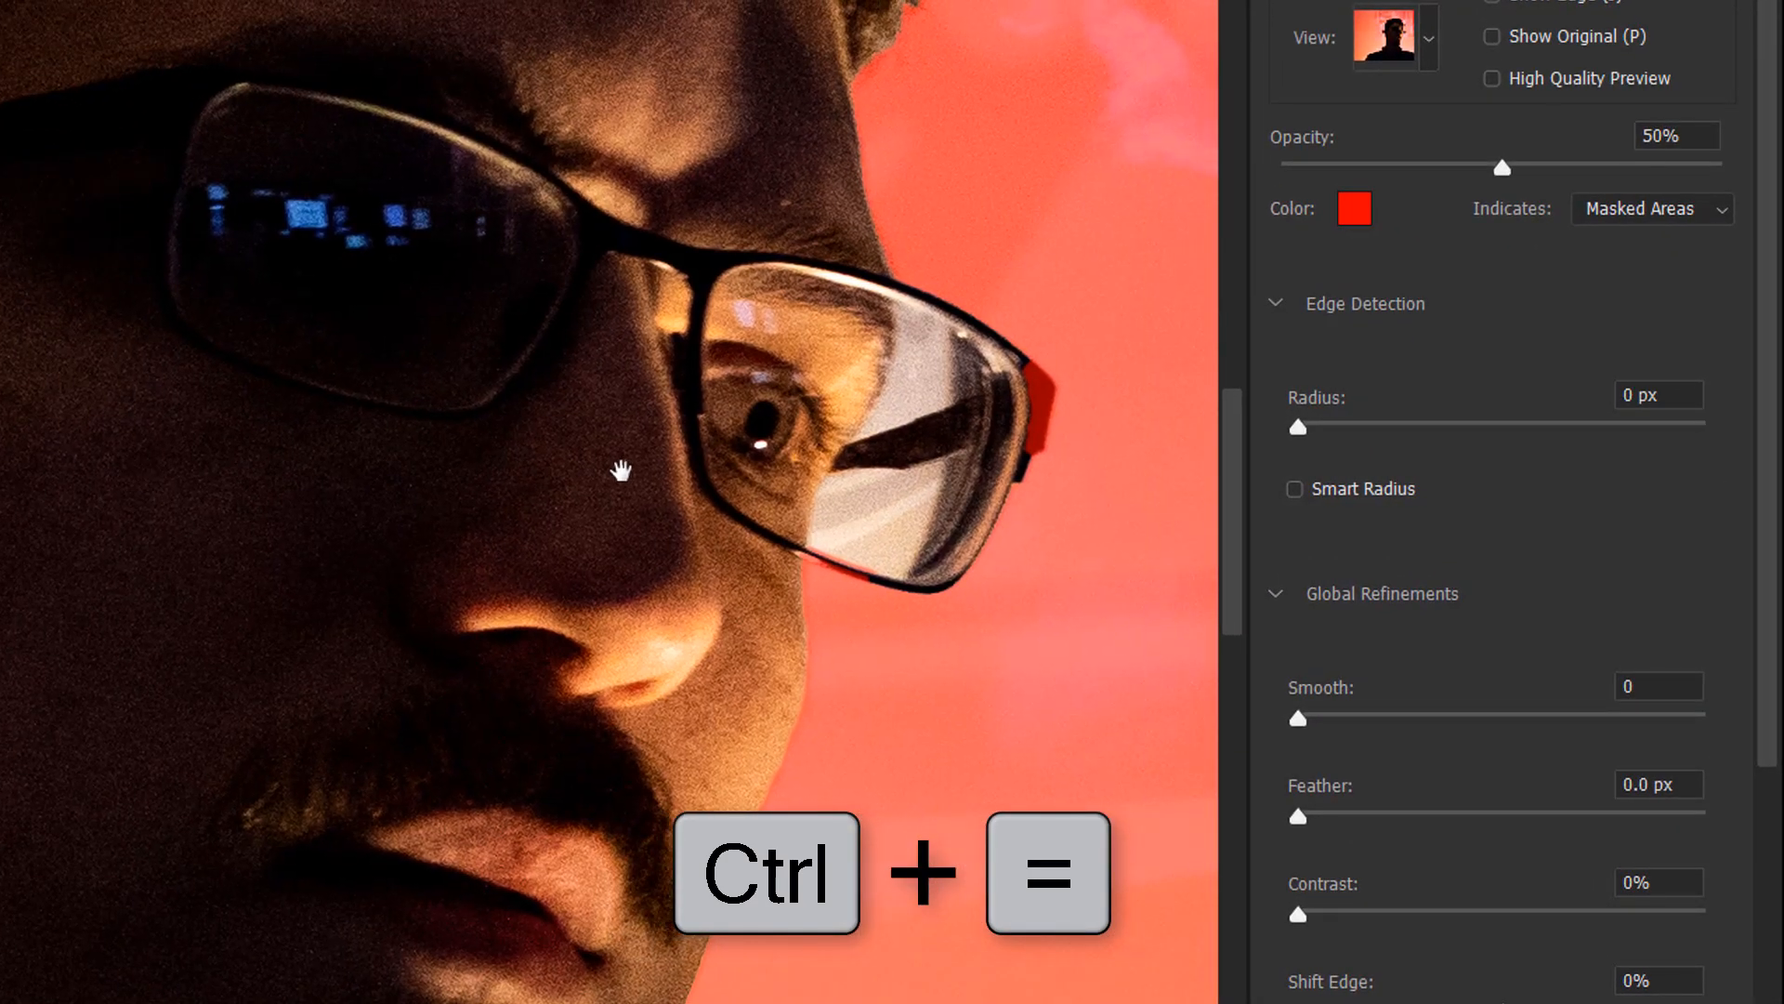
{"action": "mouse_move", "coordinate": [621, 470]}
{"action": "left_mouse_down"}
{"action": "mouse_move", "coordinate": [510, 415]}
{"action": "mouse_move", "coordinate": [326, 391]}
{"action": "mouse_move", "coordinate": [347, 382]}
{"action": "left_mouse_up"}
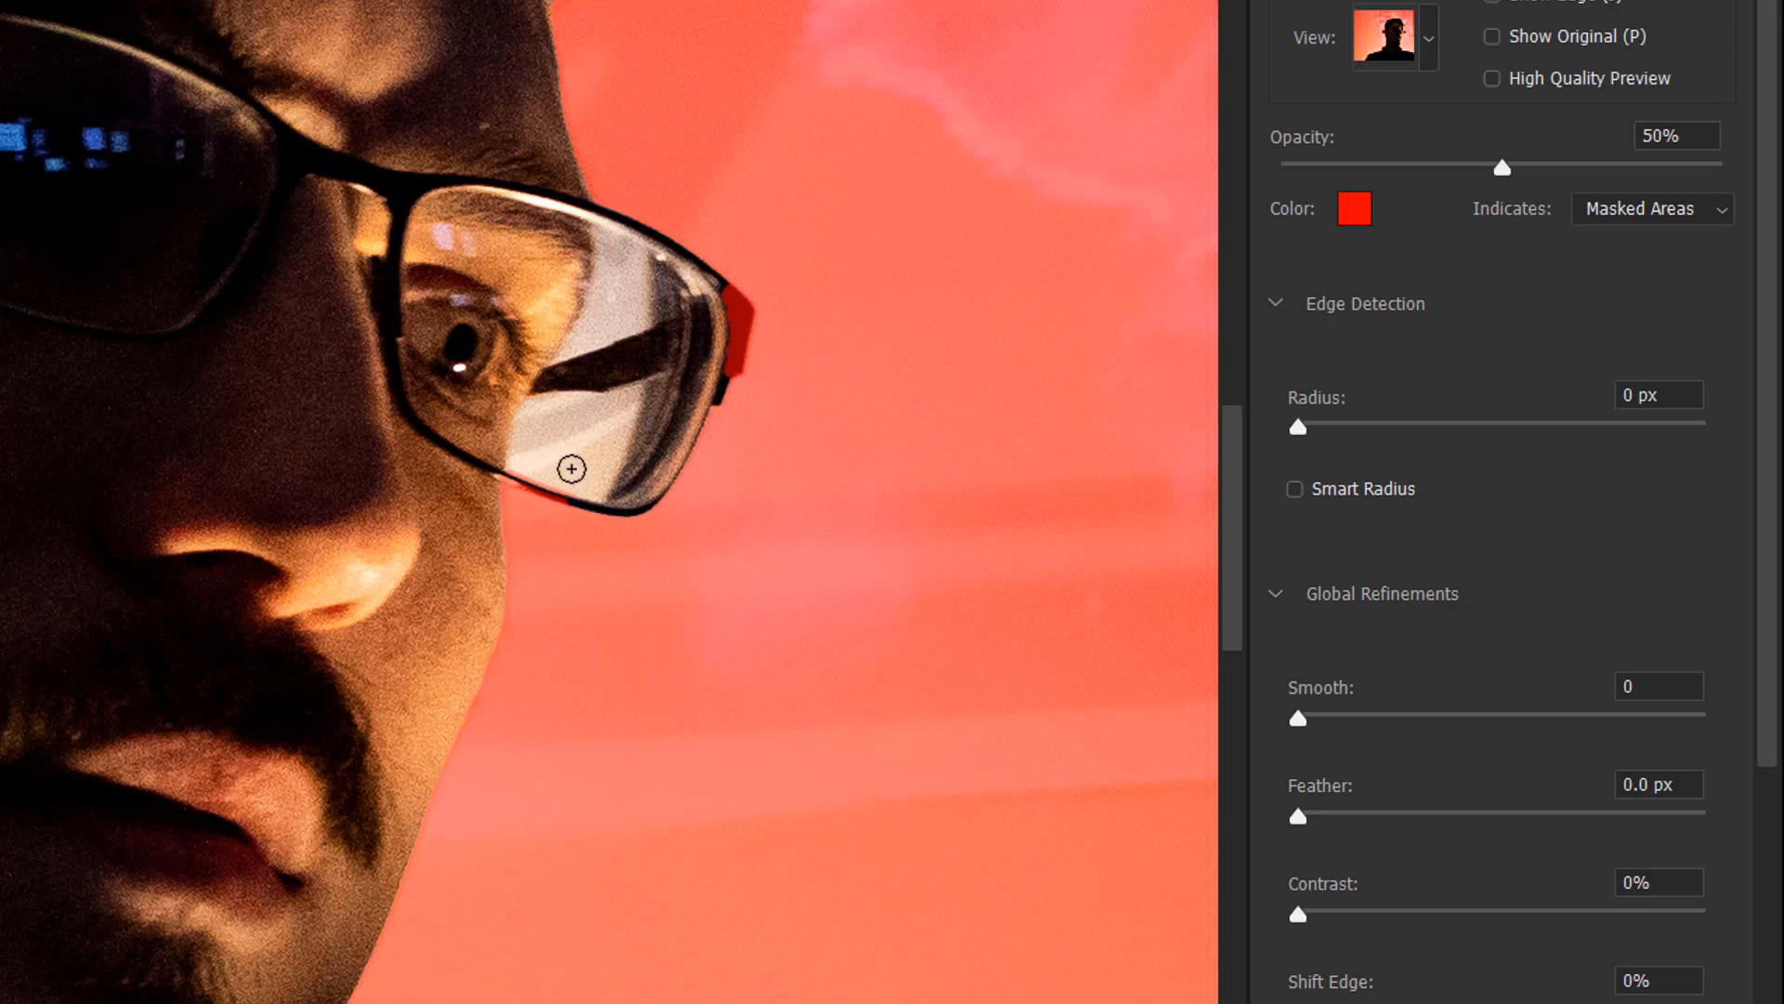
{"action": "left_click_drag", "start_coordinate": [520, 470], "coordinate": [609, 494]}
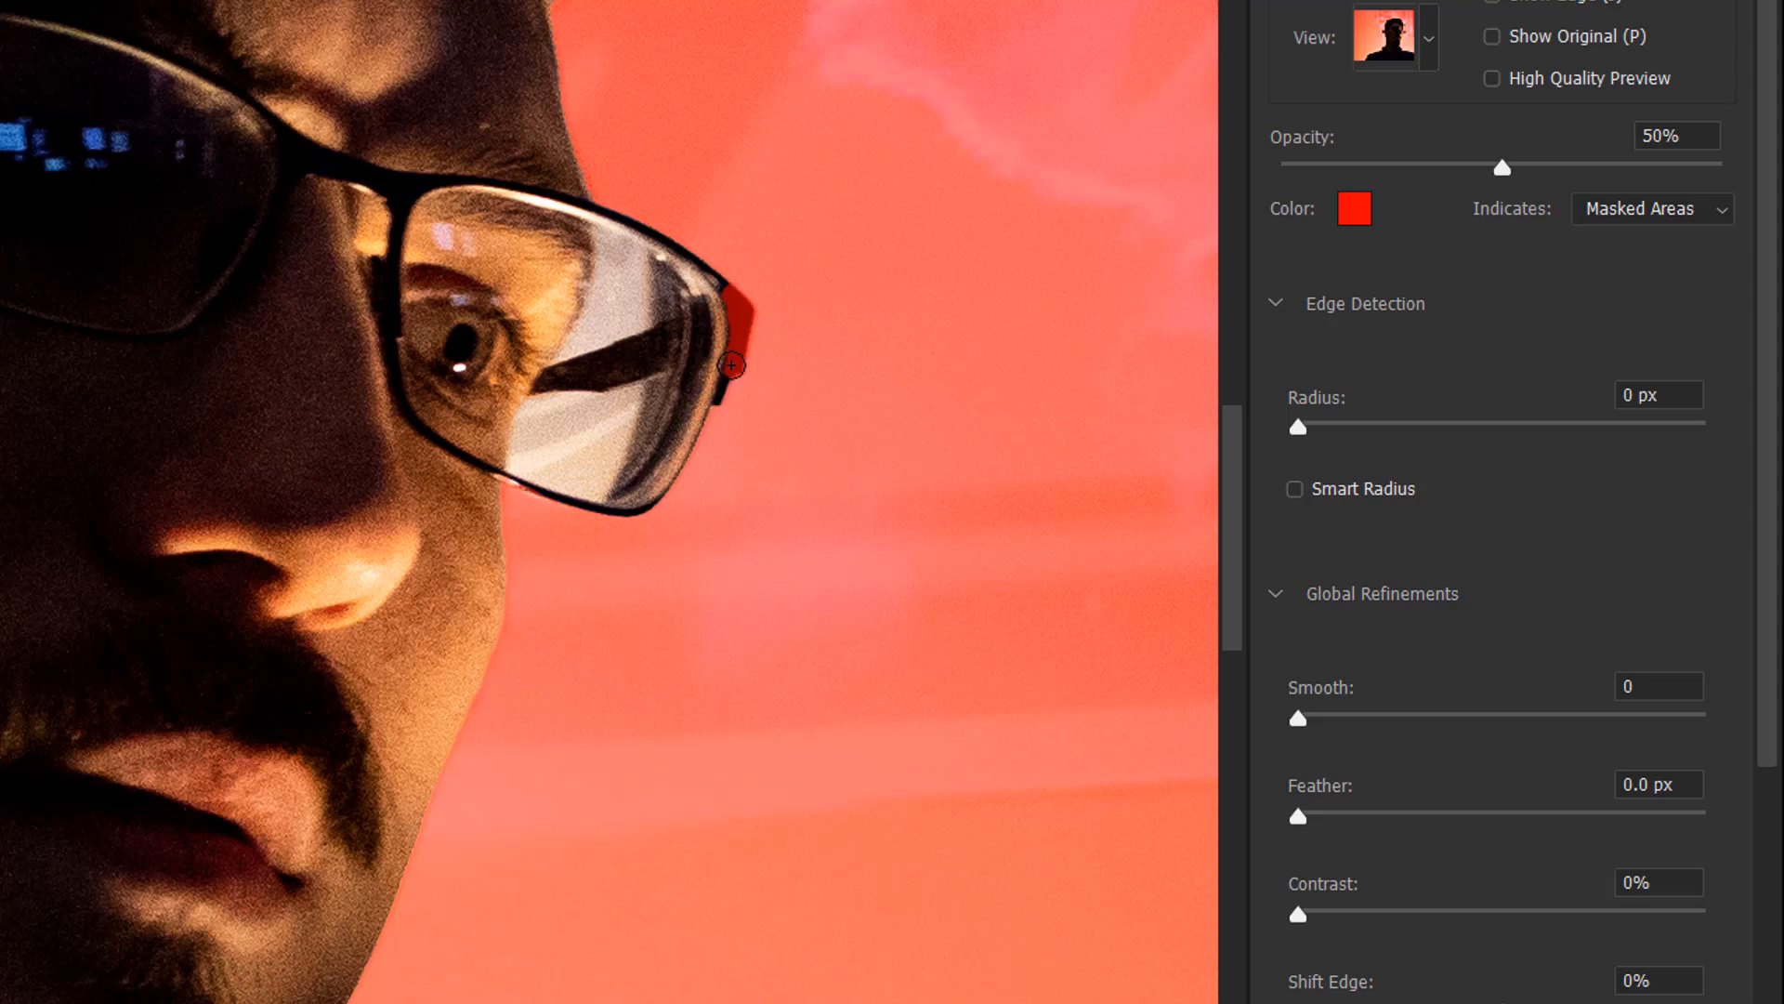
{"action": "mouse_move", "coordinate": [739, 367]}
{"action": "left_mouse_down"}
{"action": "mouse_move", "coordinate": [734, 339]}
{"action": "mouse_move", "coordinate": [722, 365]}
{"action": "mouse_move", "coordinate": [730, 300]}
{"action": "left_mouse_up"}
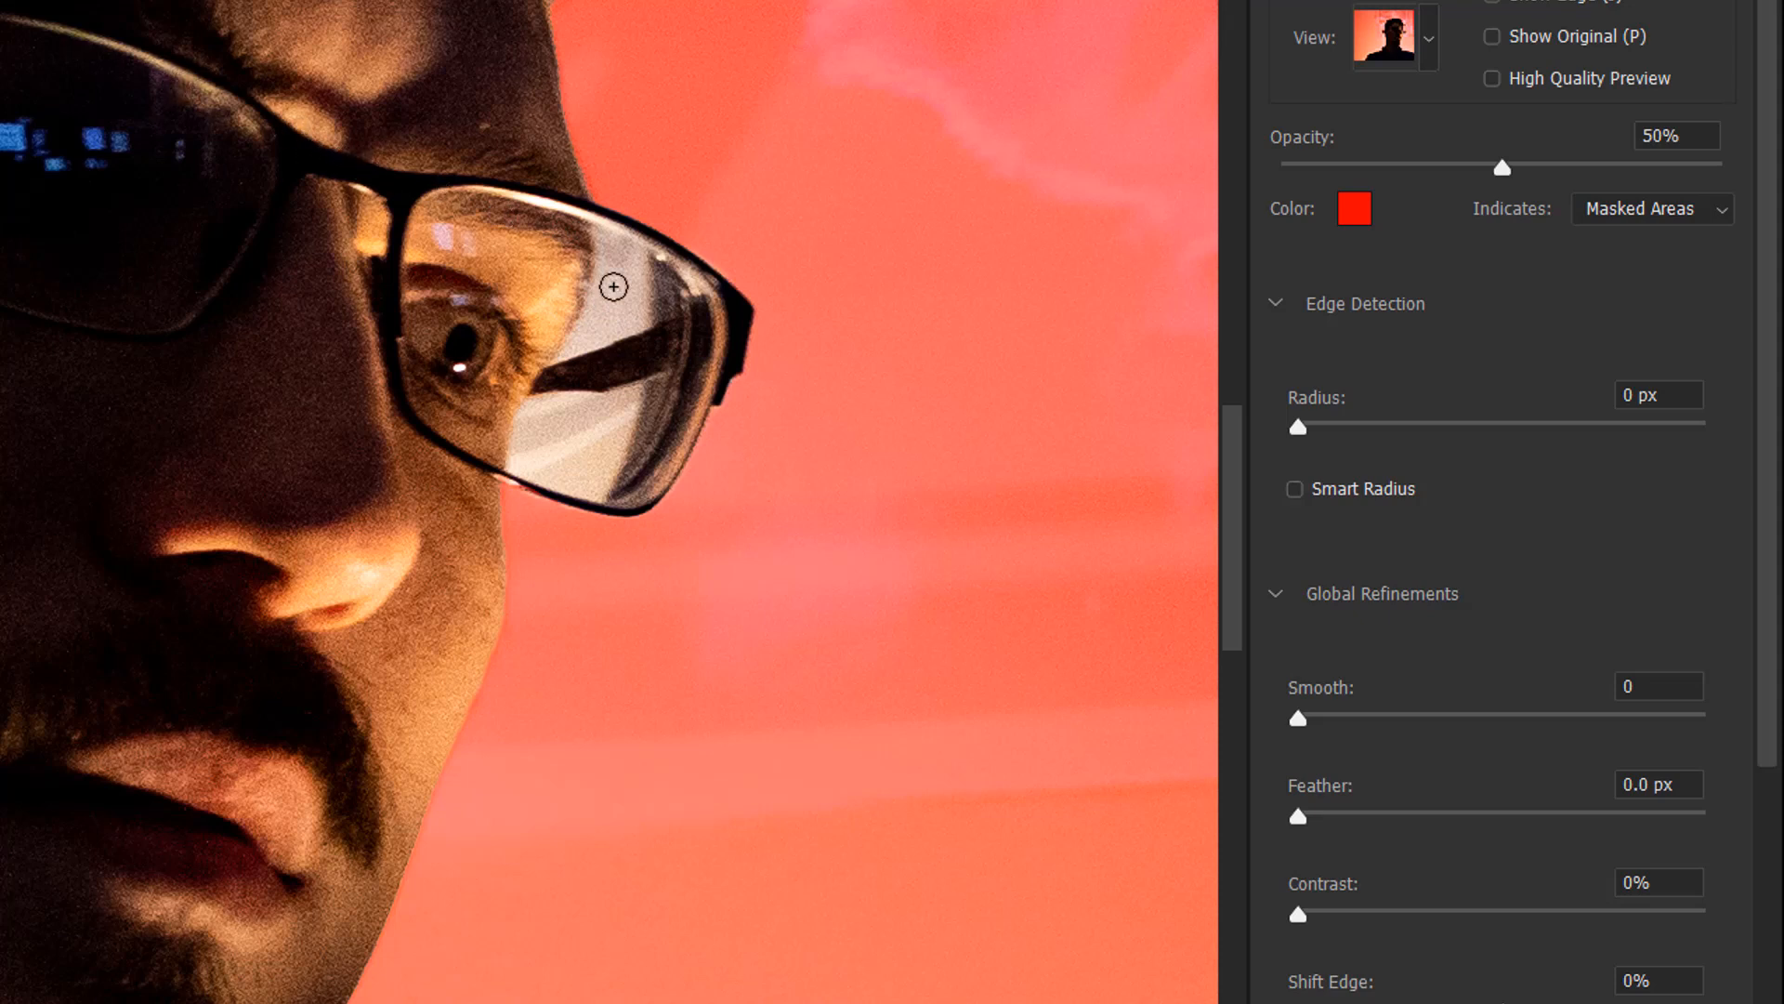
{"action": "left_click_drag", "start_coordinate": [617, 296], "coordinate": [592, 332]}
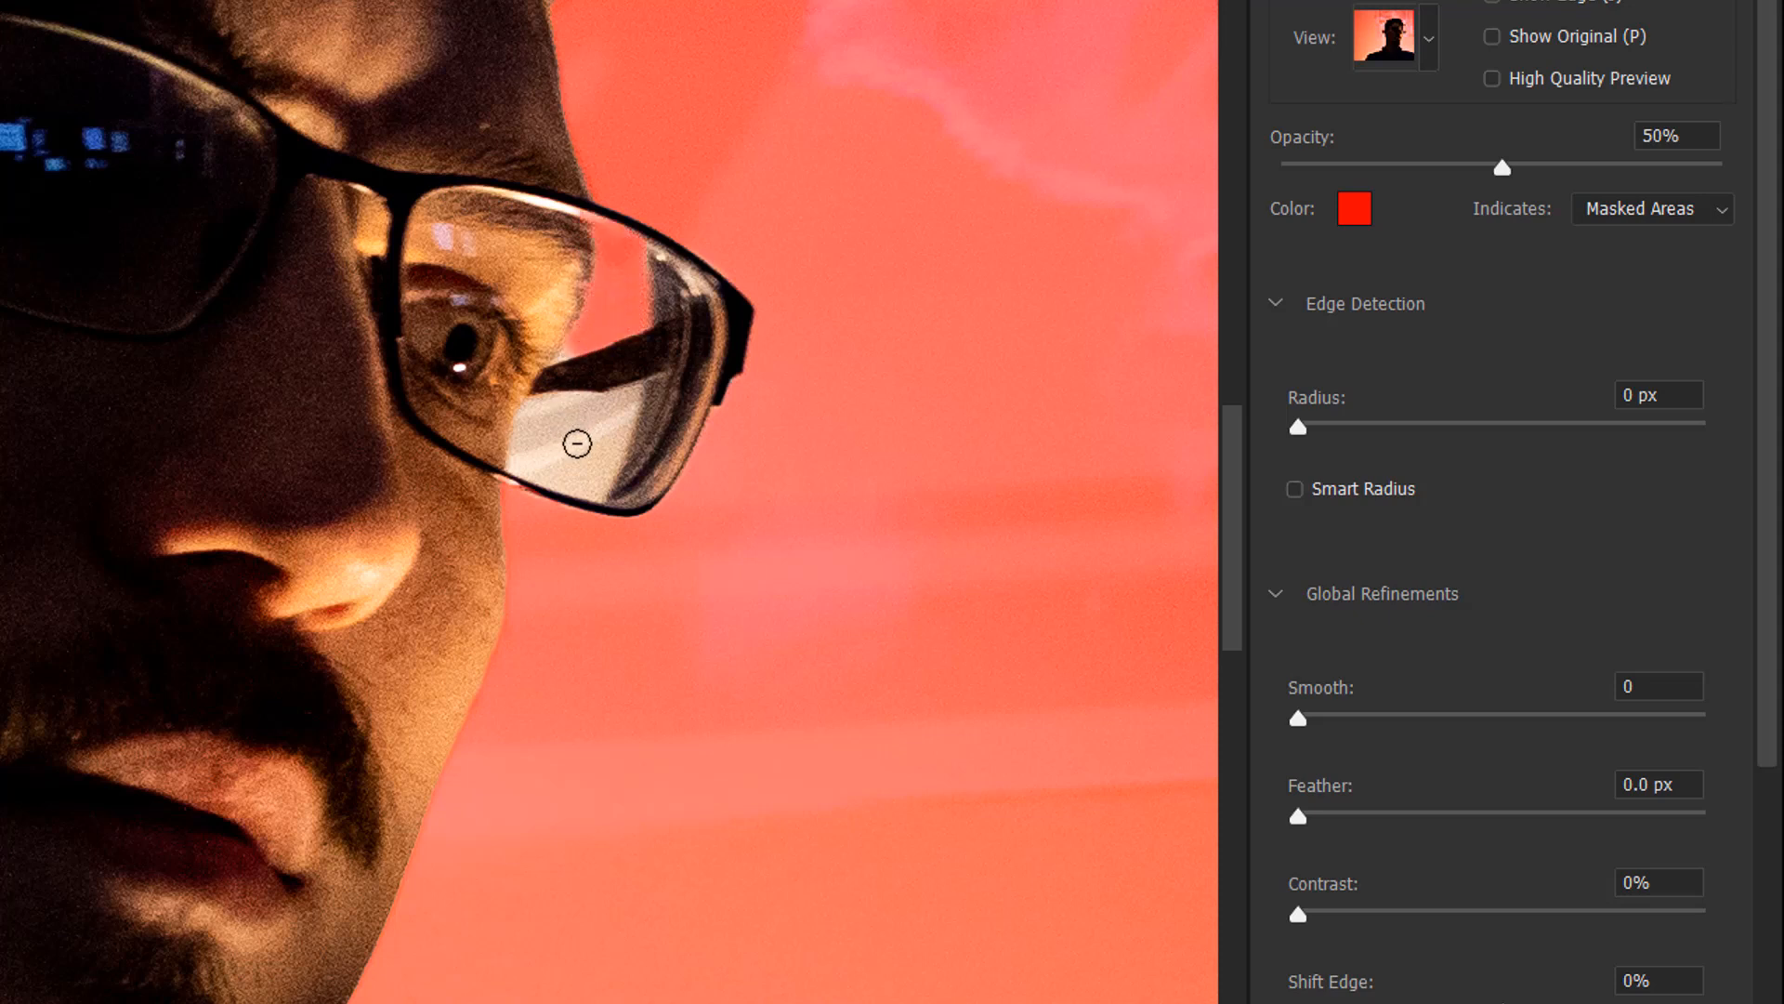
{"action": "mouse_move", "coordinate": [577, 442]}
{"action": "left_mouse_down"}
{"action": "mouse_move", "coordinate": [561, 450]}
{"action": "mouse_move", "coordinate": [549, 422]}
{"action": "mouse_move", "coordinate": [570, 461]}
{"action": "left_mouse_up"}
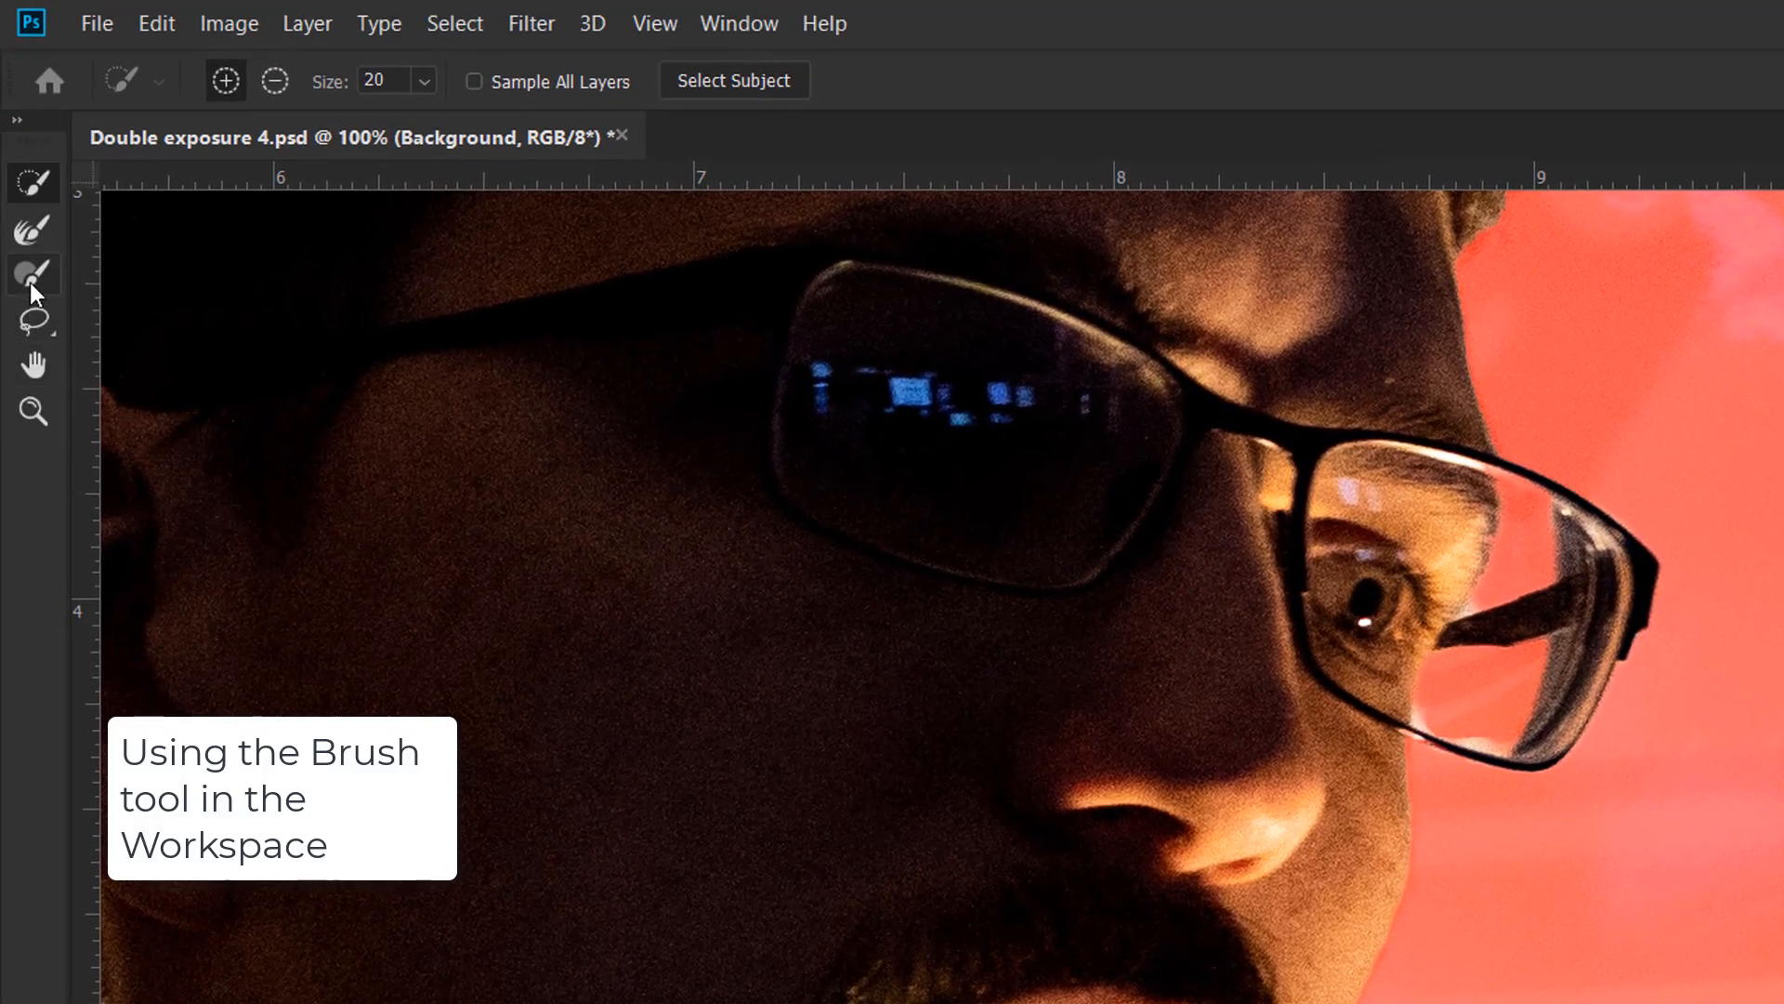
Step: Subtract the remaining background inside the glasses lens above its lower rim with the Brush tool at size 27
{"action": "left_click", "coordinate": [30, 279]}
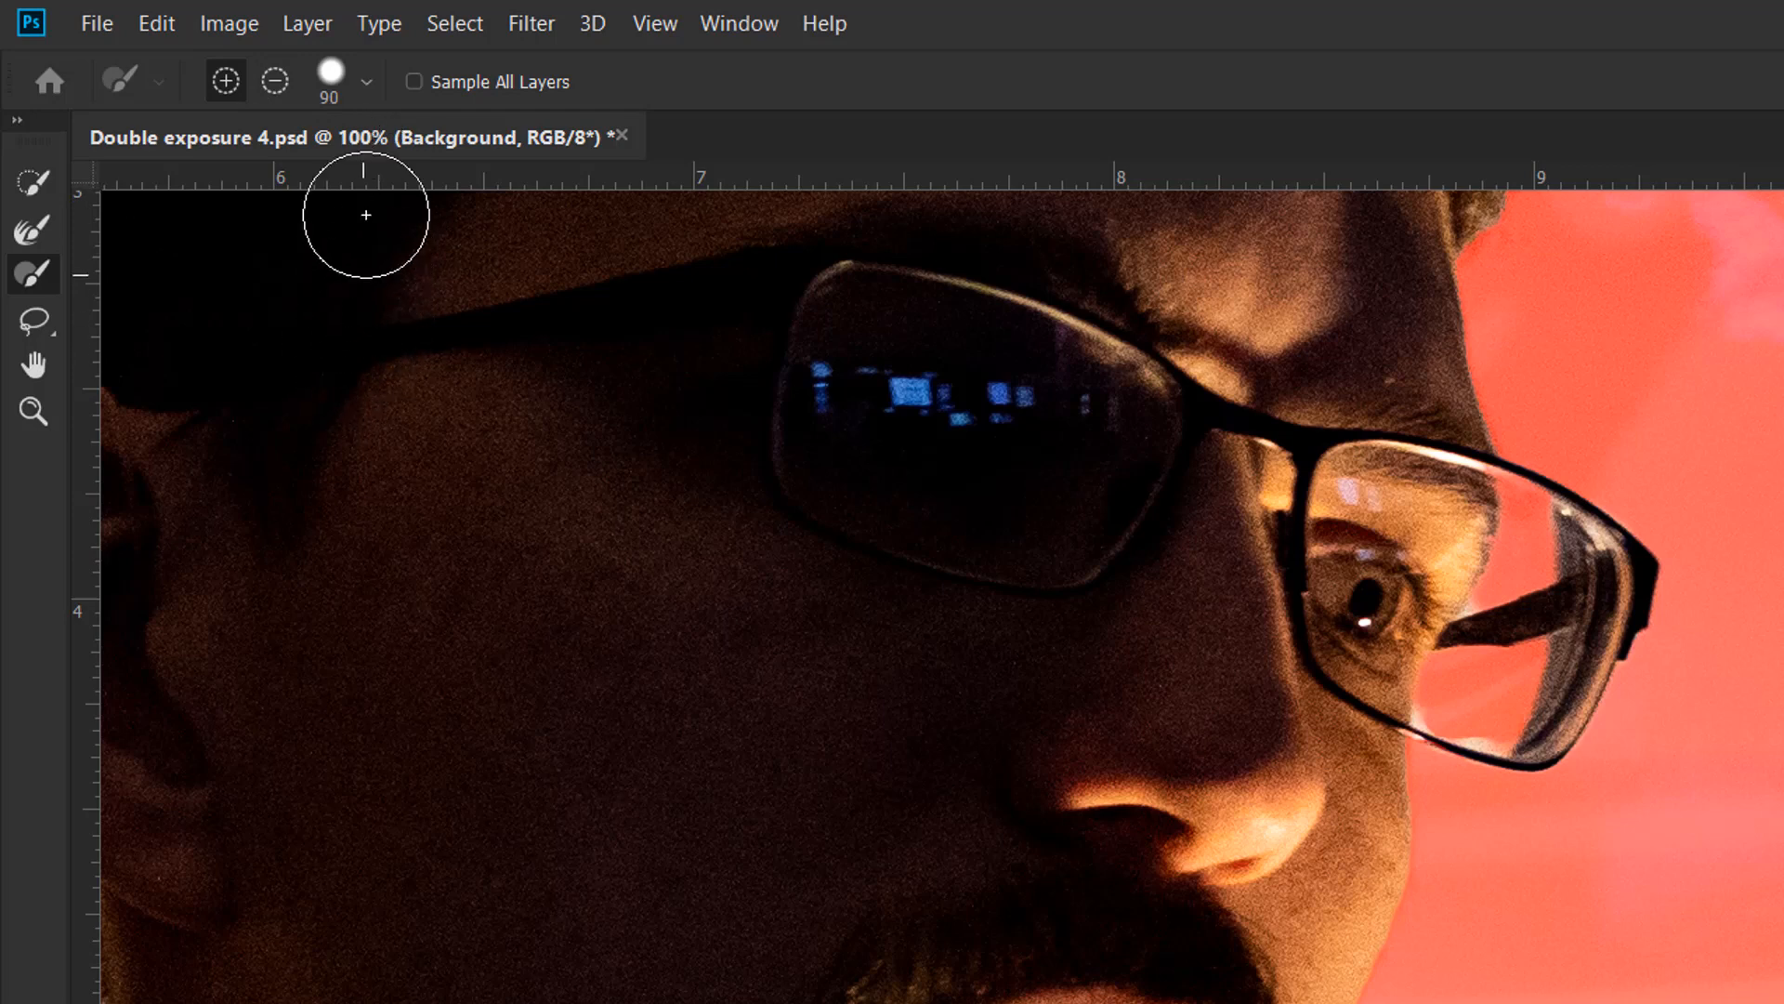
{"action": "left_click", "coordinate": [366, 85]}
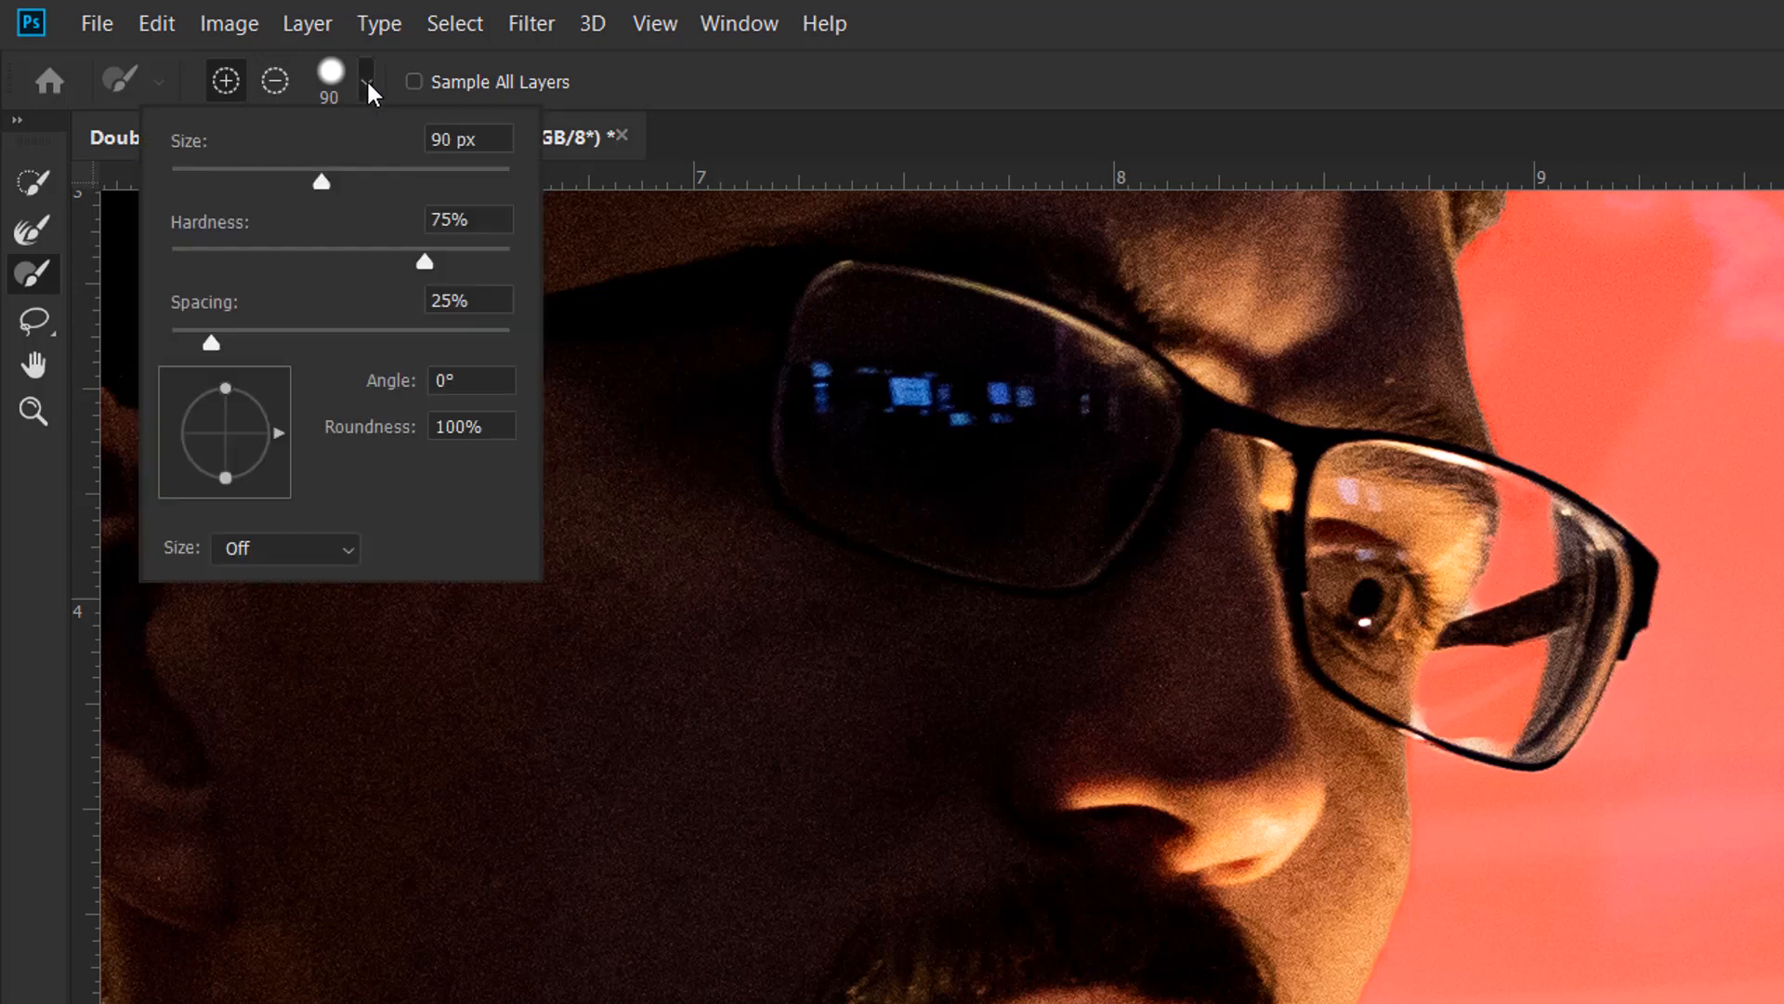
{"action": "left_click_drag", "start_coordinate": [321, 182], "coordinate": [217, 189]}
{"action": "left_click", "coordinate": [362, 86]}
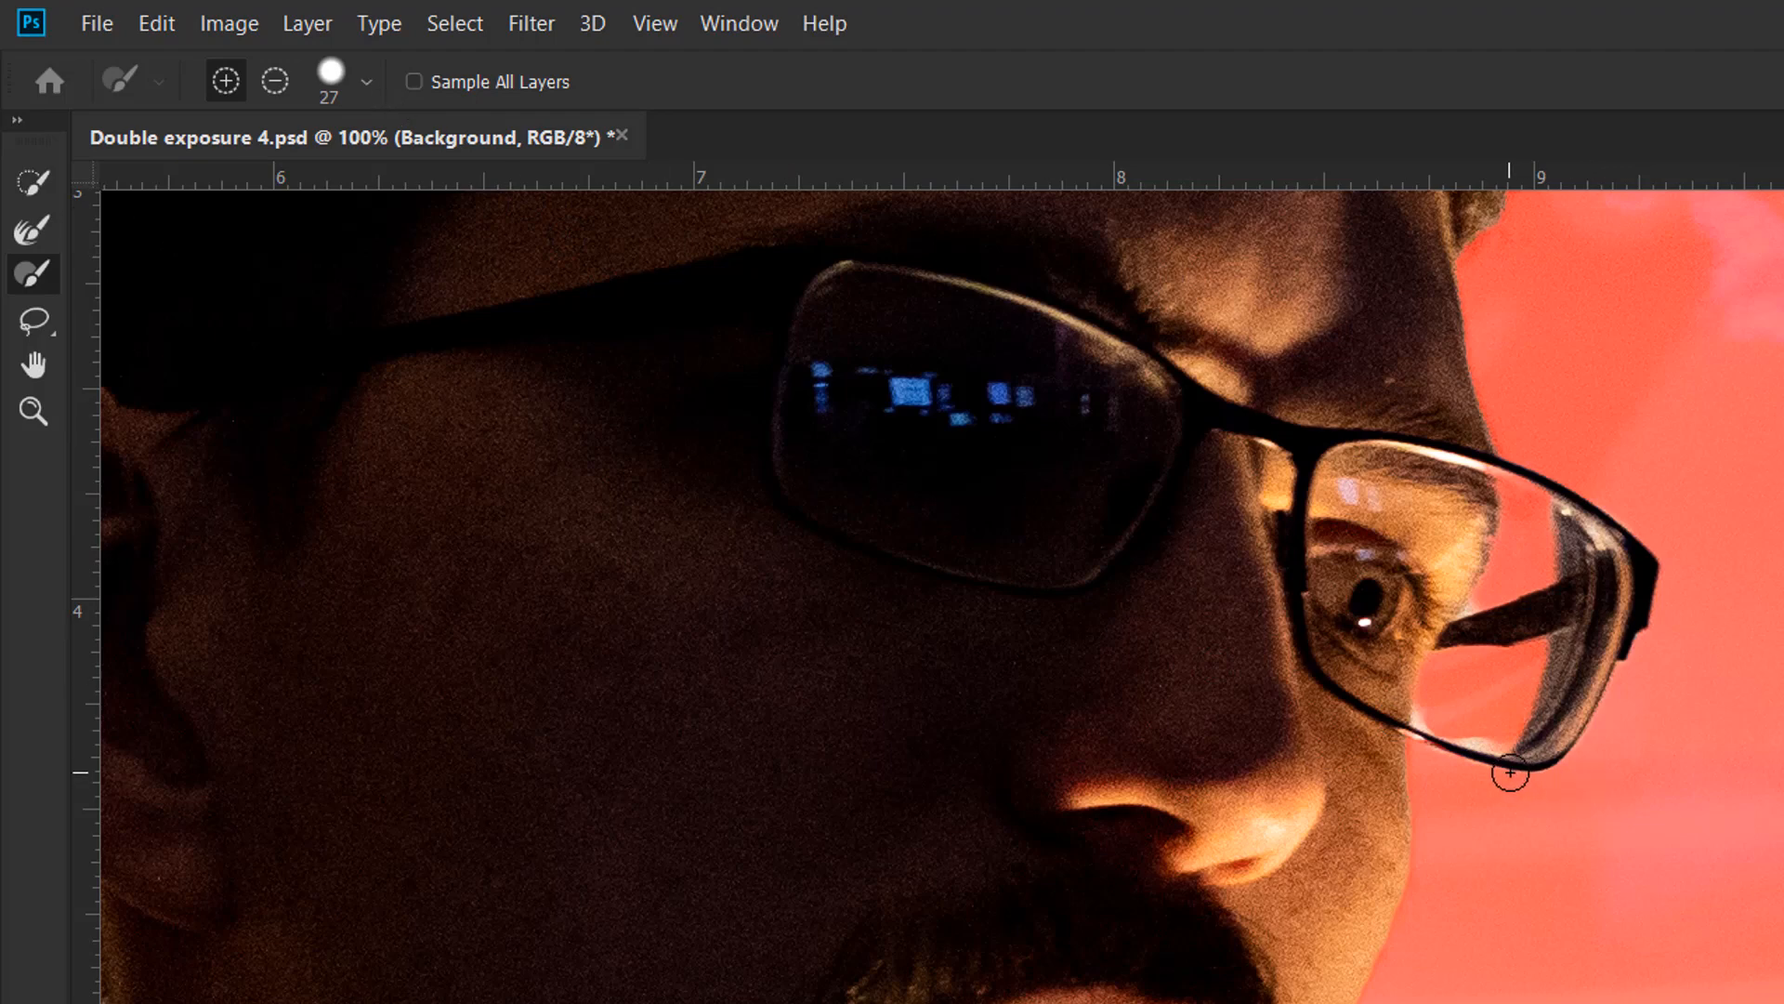
{"action": "key", "text": "ctrl+equal"}
{"action": "key", "text": "ctrl+equal"}
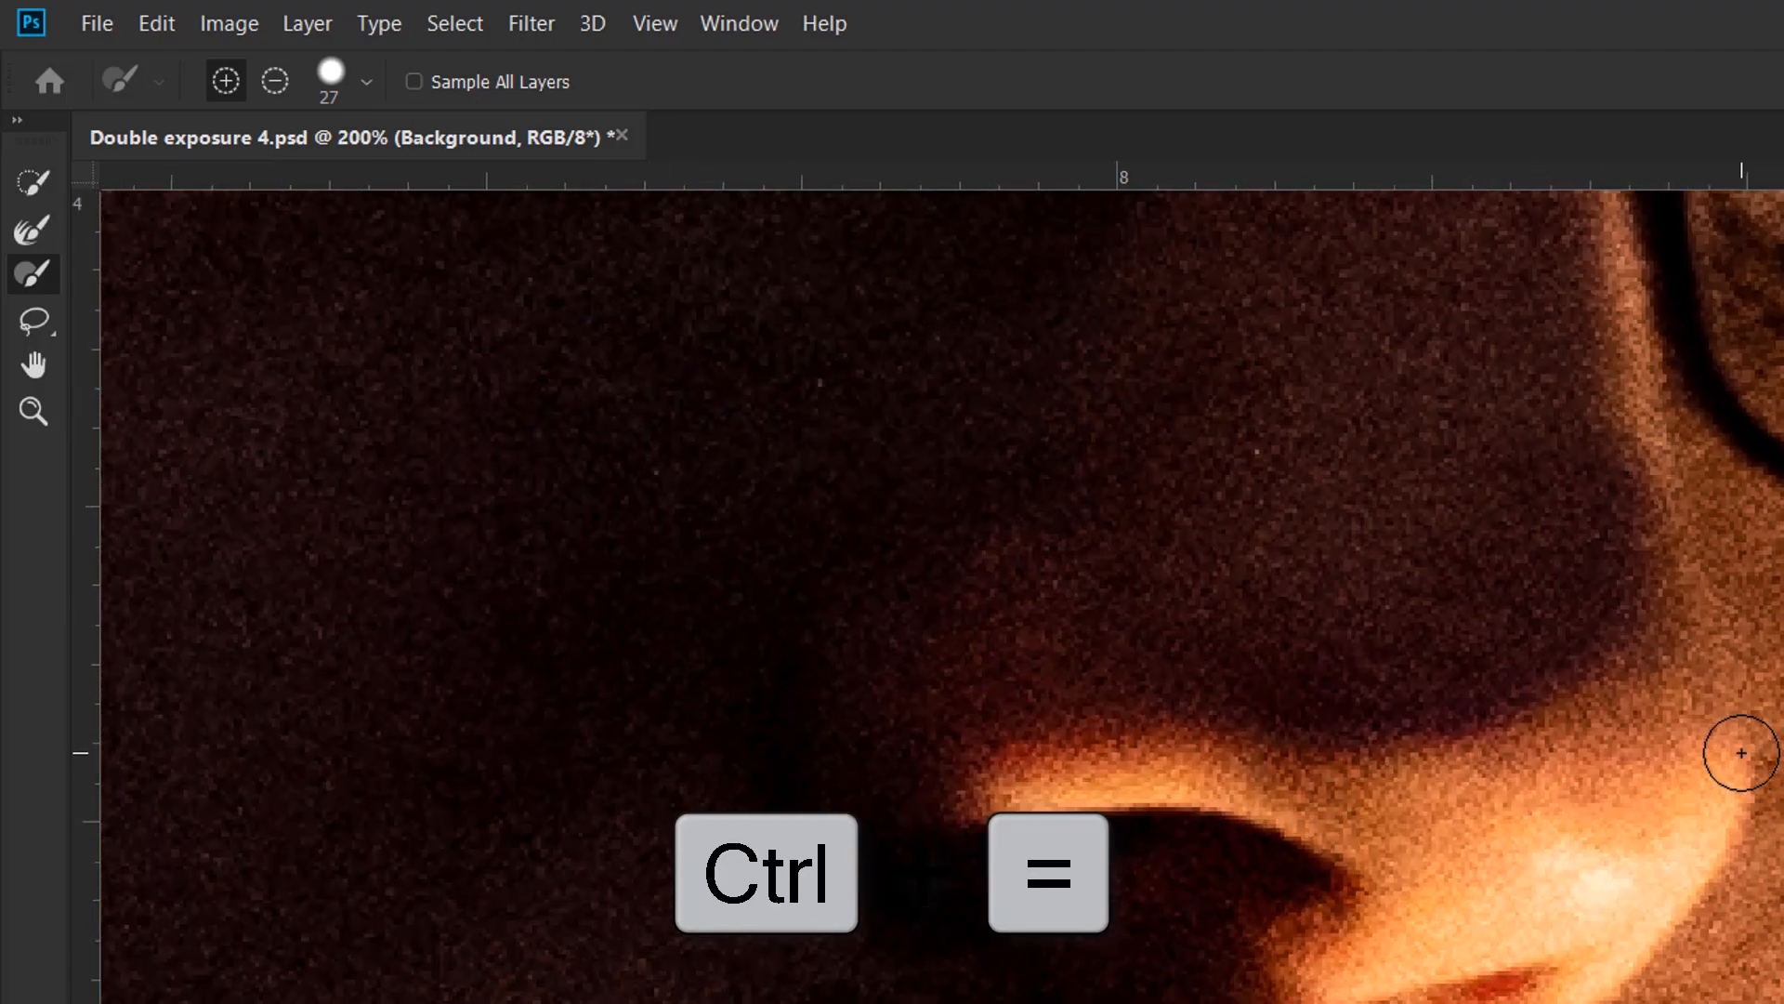
{"action": "left_click_drag", "start_coordinate": [1779, 722], "coordinate": [777, 784]}
{"action": "left_click", "coordinate": [1055, 583]}
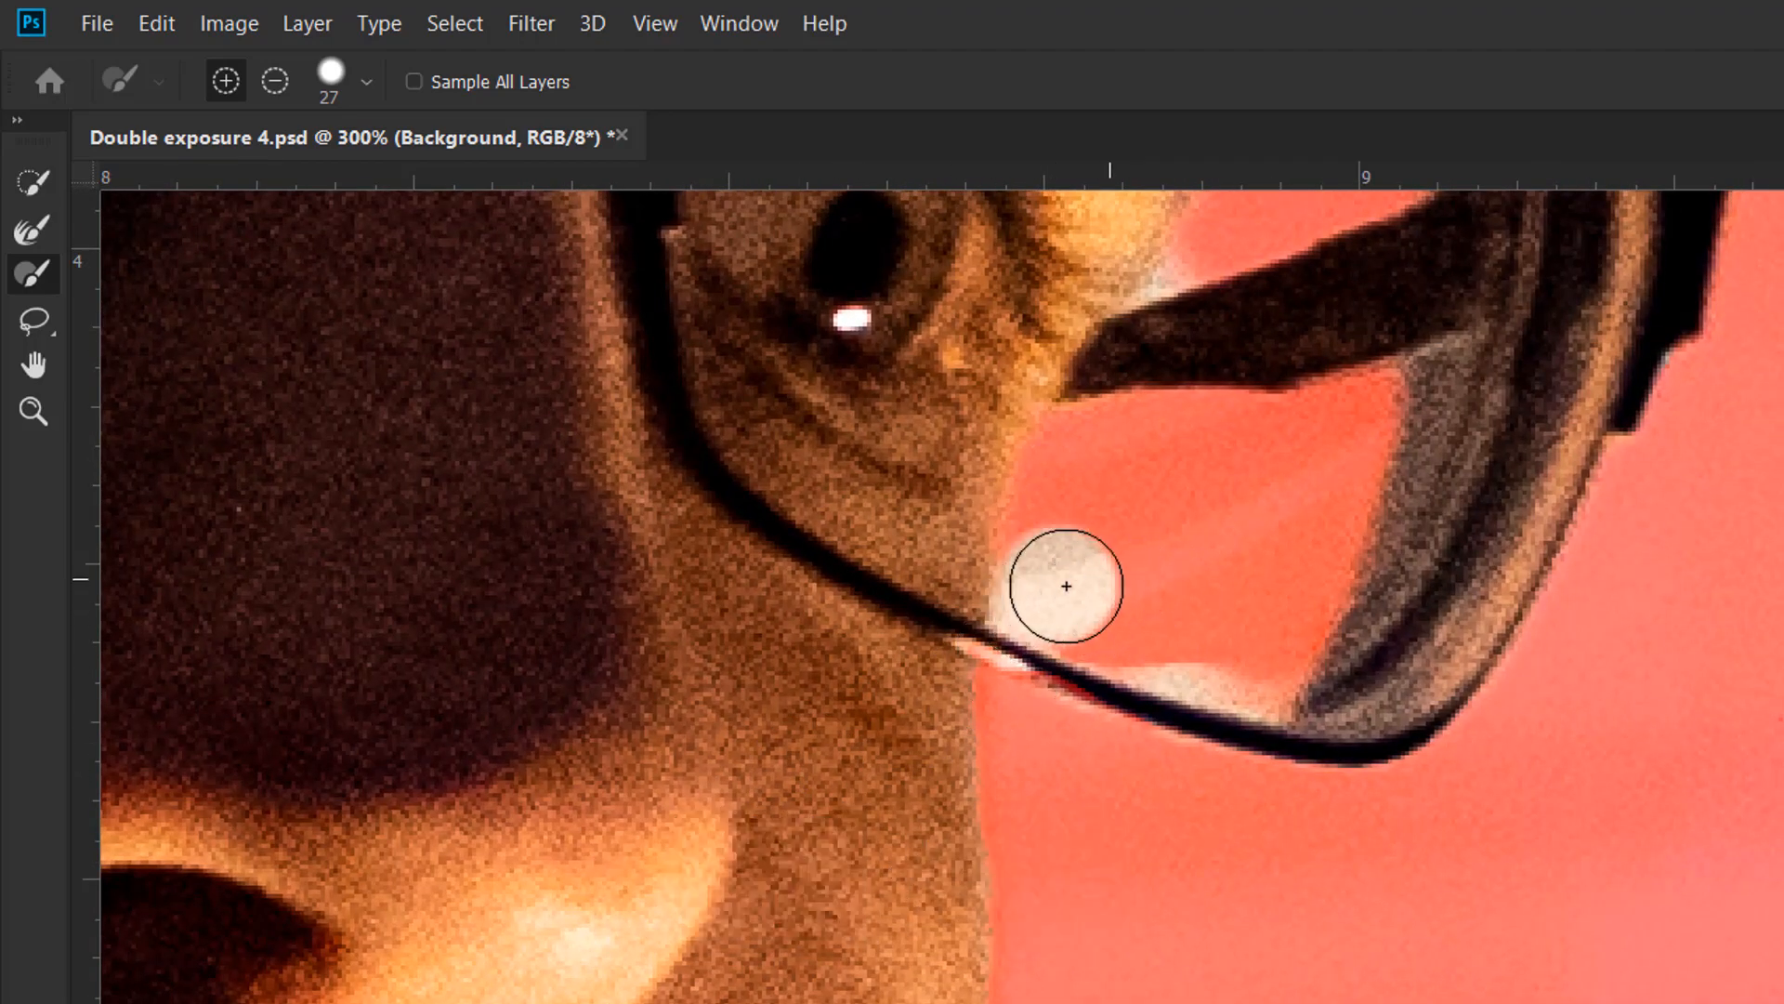
{"action": "key", "text": "ctrl+z"}
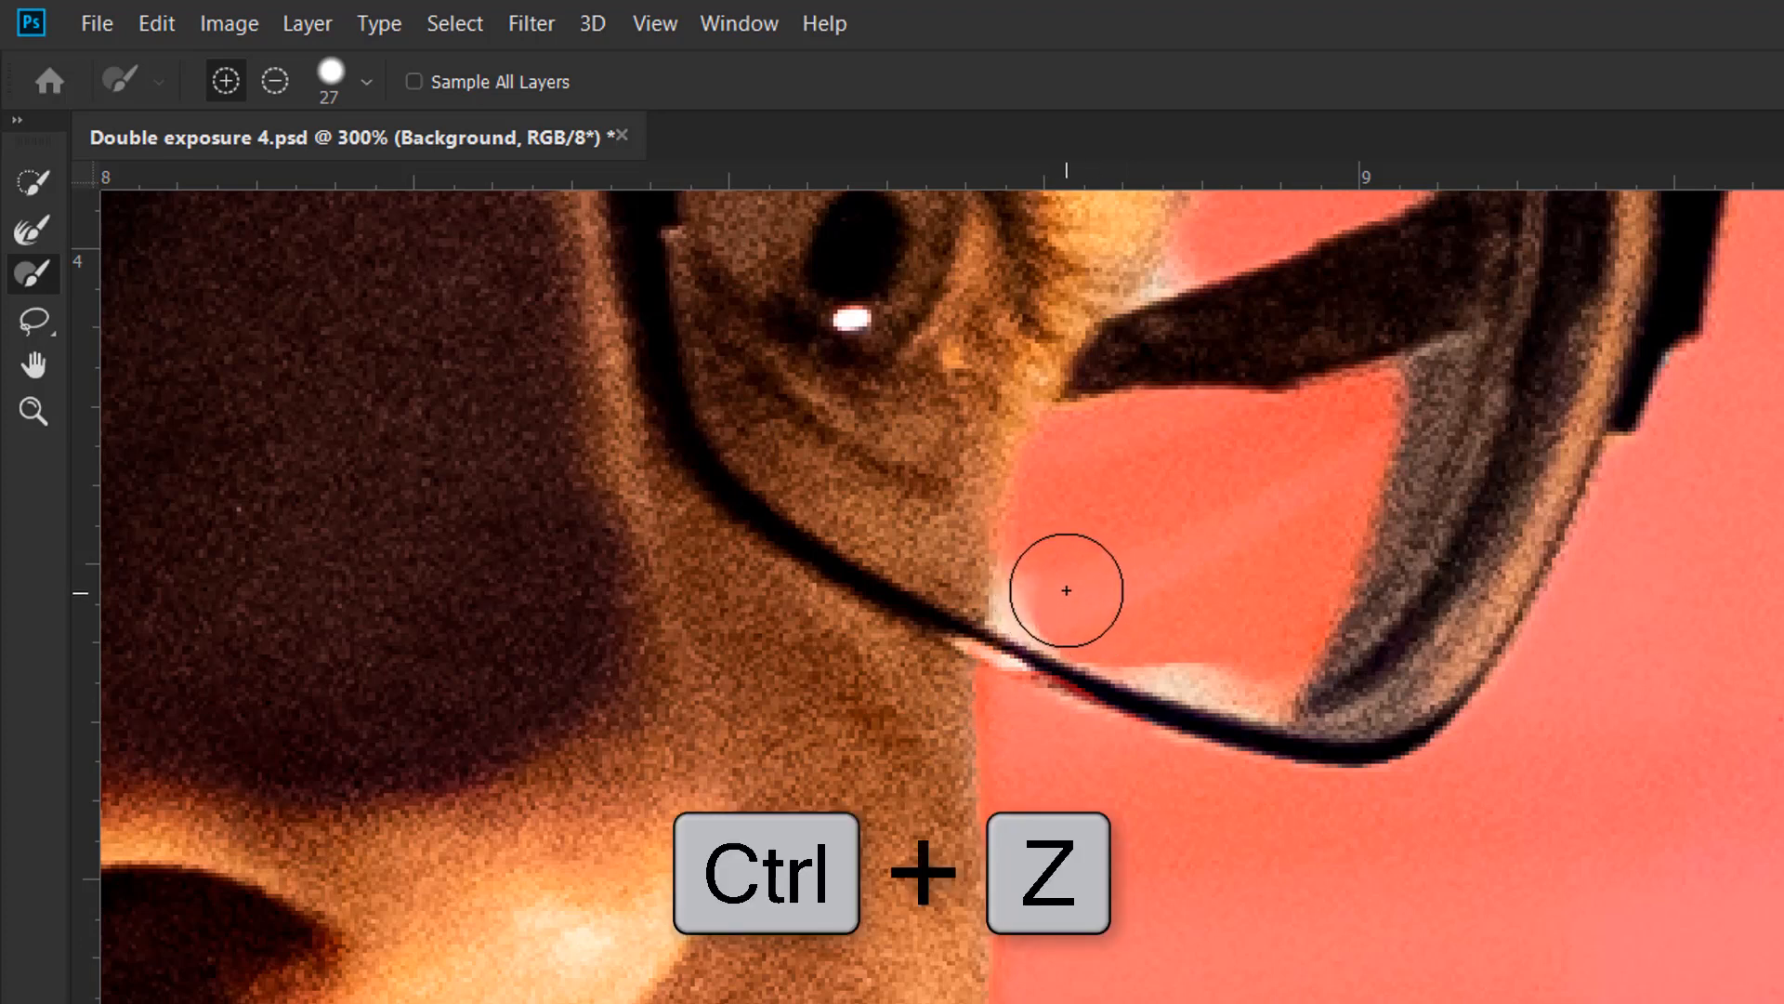
{"action": "key", "text": "alt"}
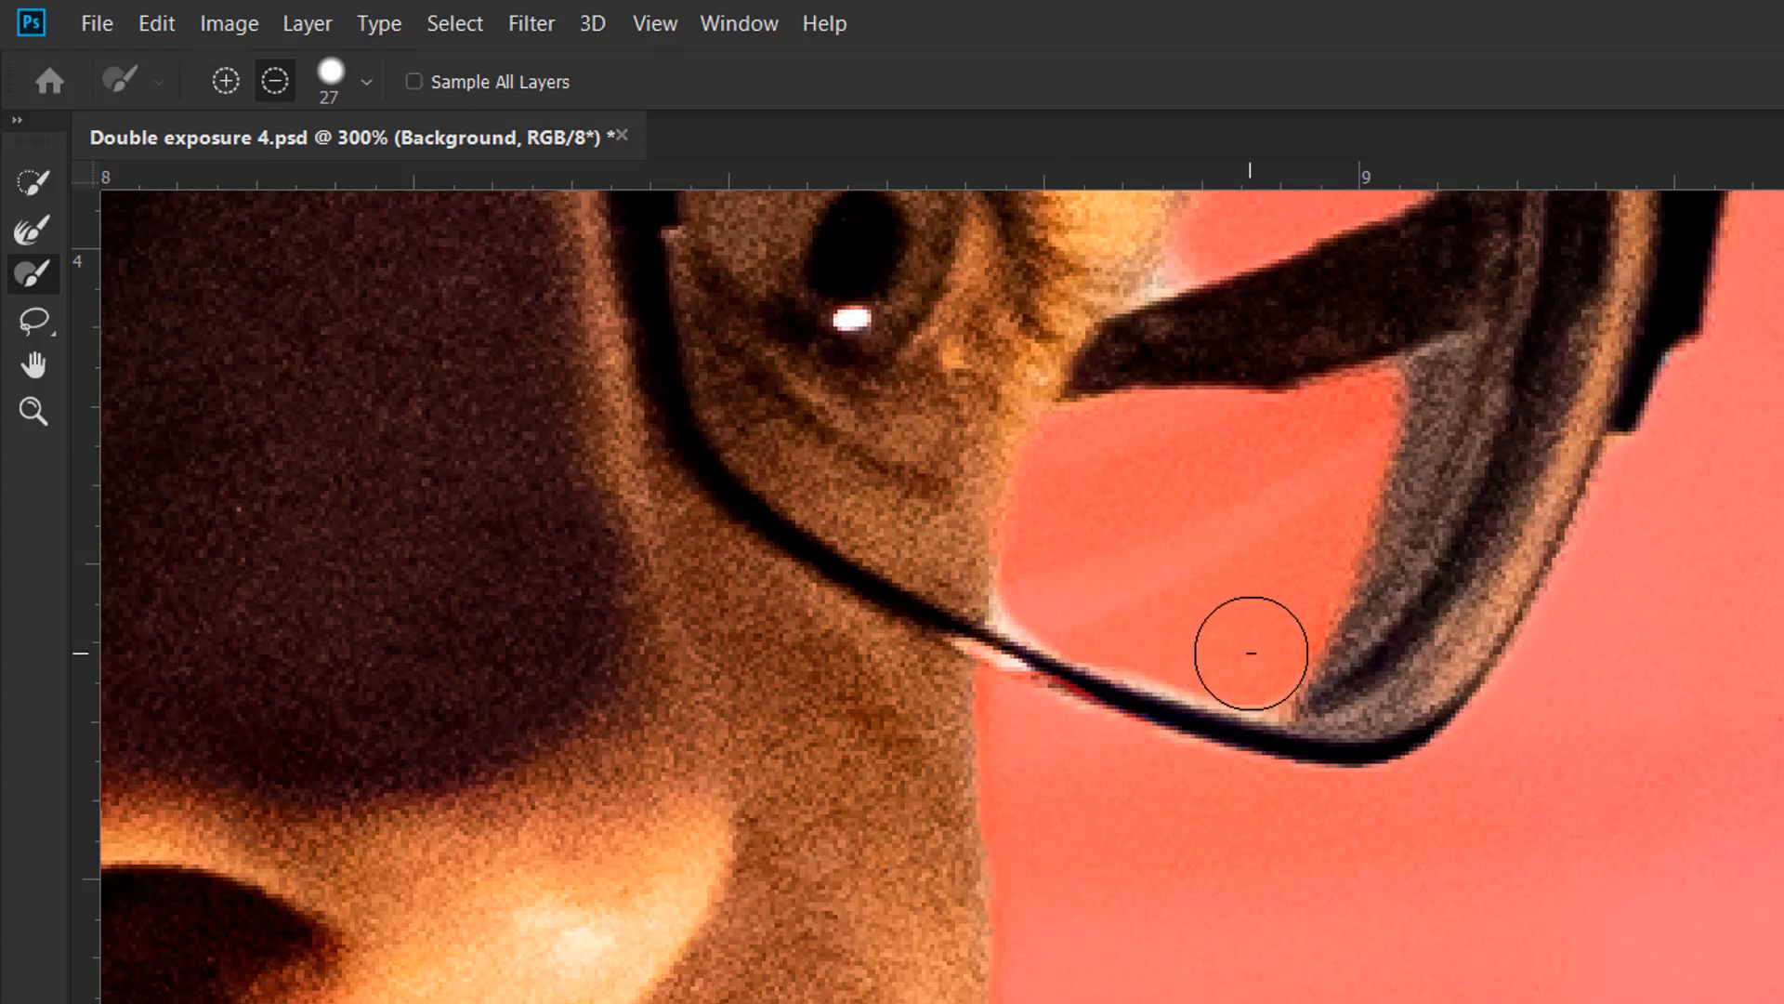
Step: Subtract the light background fringe beside the eye and along the lens's lower rim with the Brush at size 9
{"action": "scroll", "coordinate": [1195, 539], "scroll_direction": "up", "scroll_amount": 2}
{"action": "scroll", "coordinate": [1194, 530], "scroll_direction": "up", "scroll_amount": 6}
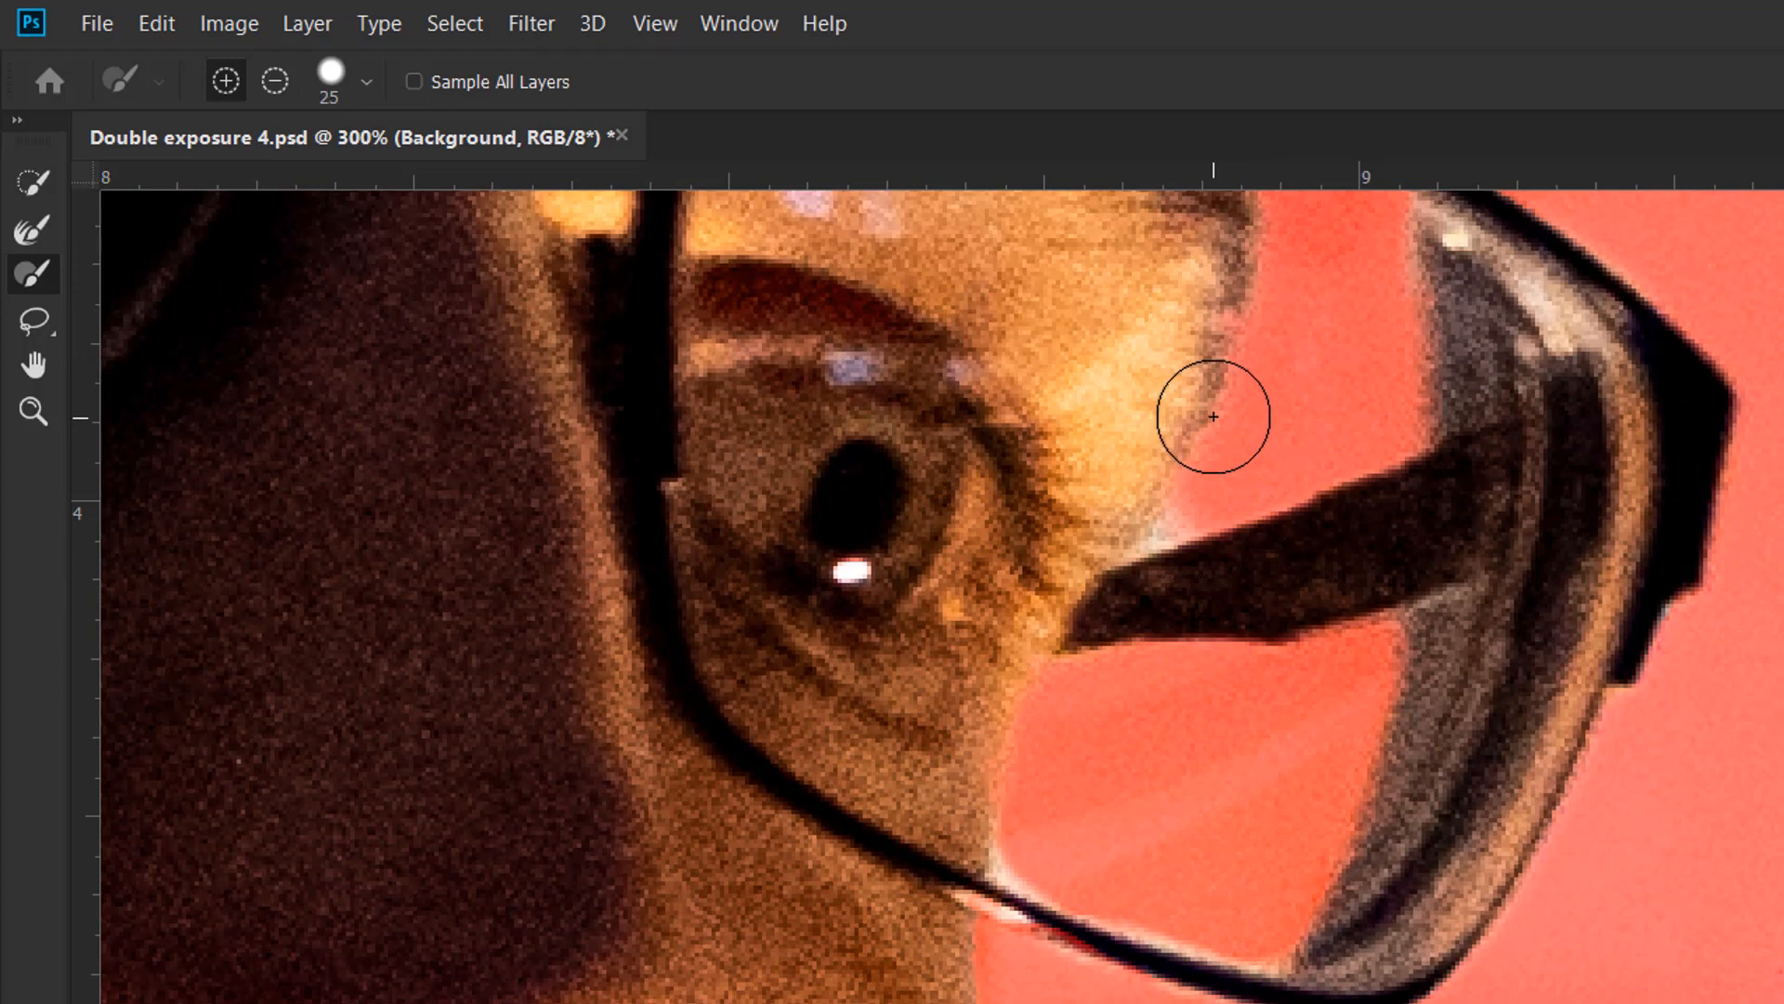
{"action": "key", "text": "bracketleft"}
{"action": "key", "text": "bracketleft"}
{"action": "key", "text": "bracketleft"}
{"action": "key", "text": "bracketleft"}
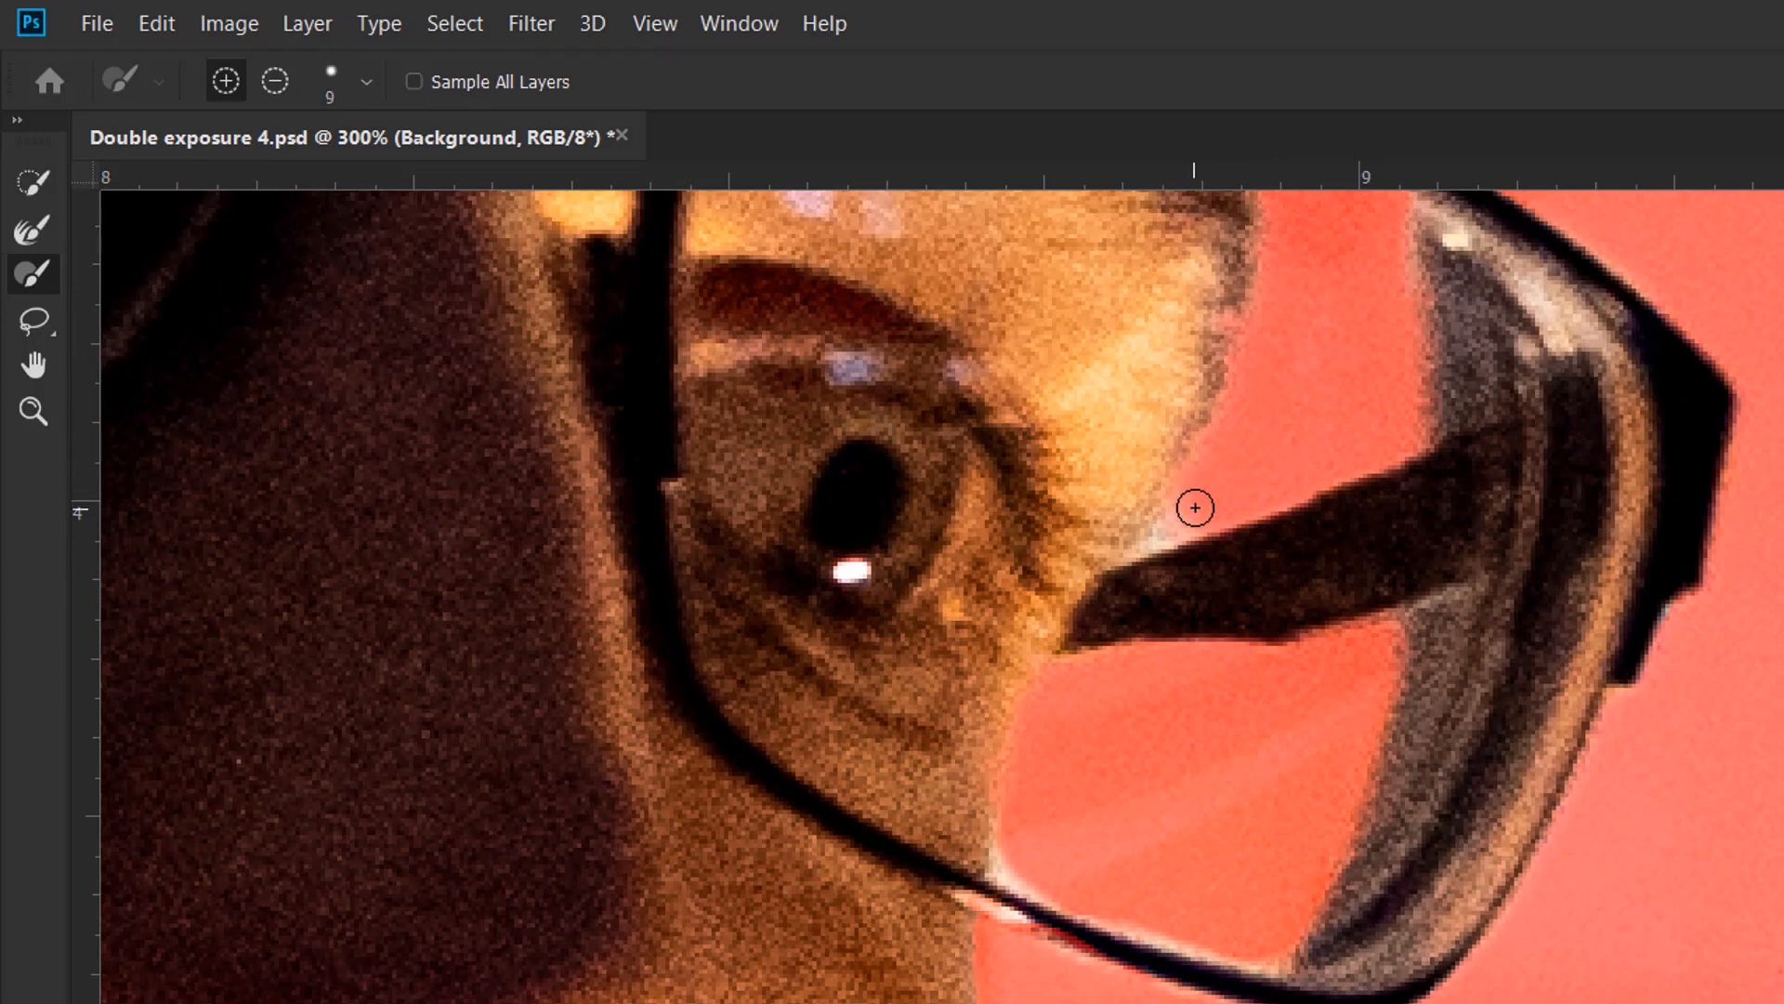
{"action": "key", "text": "alt"}
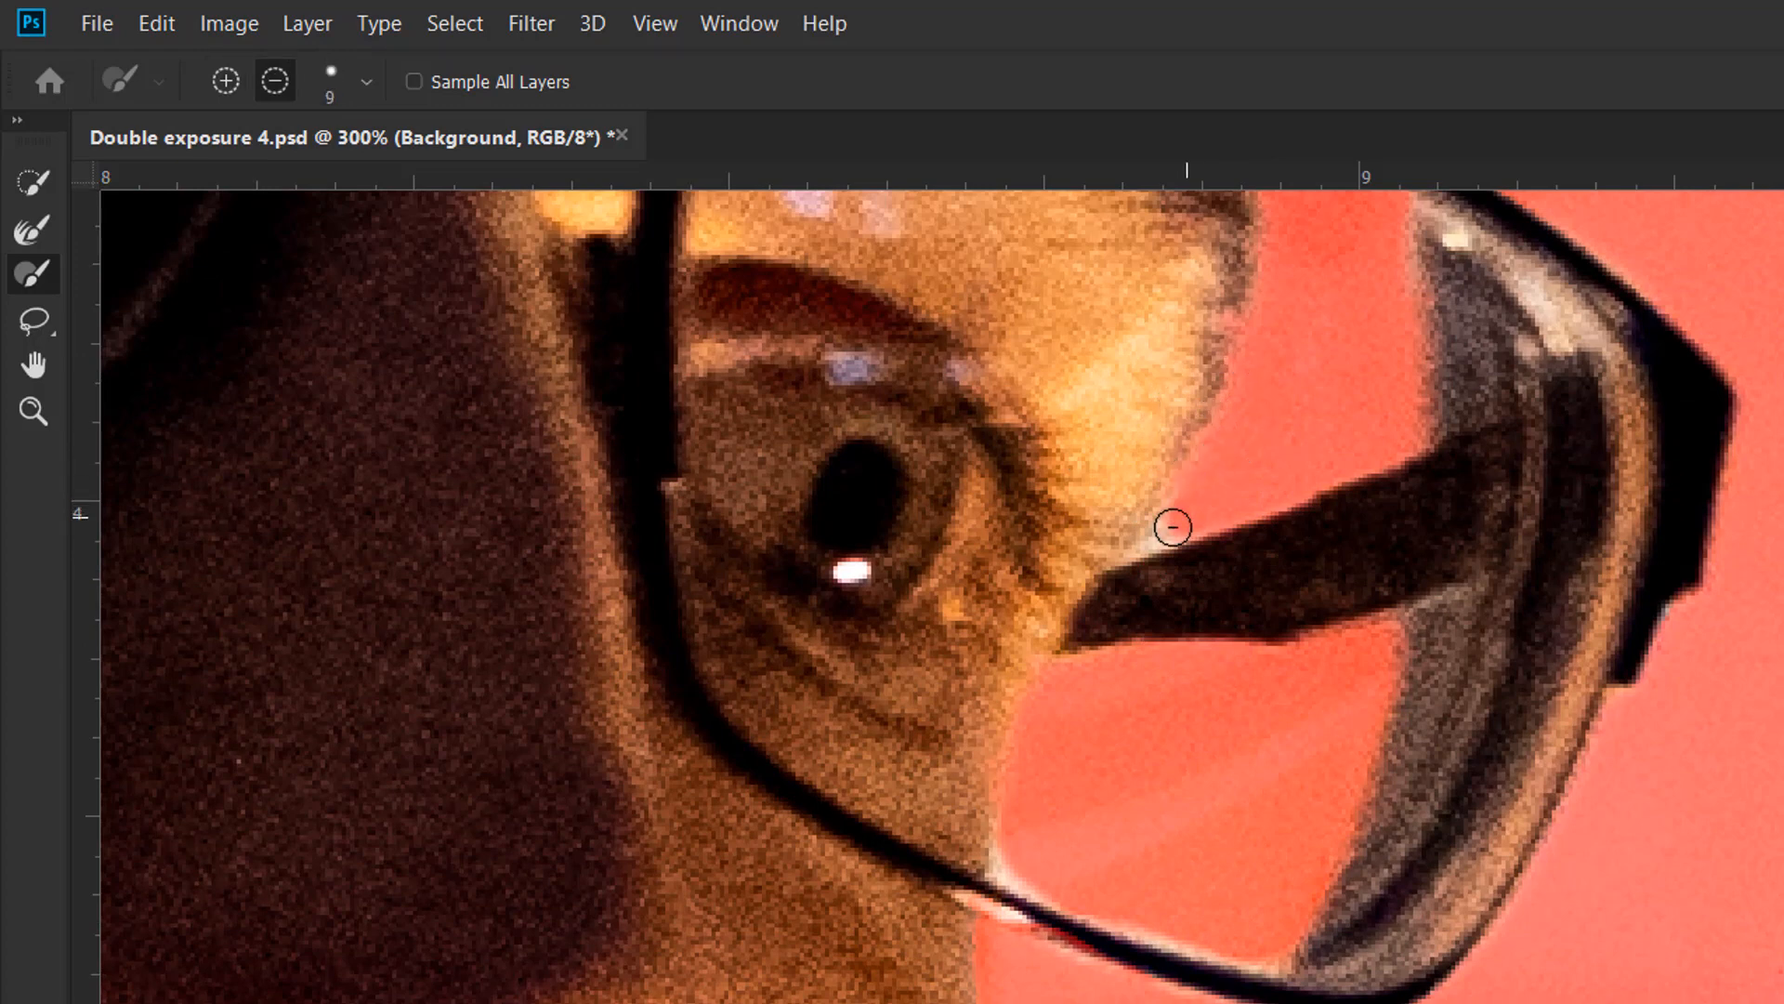
{"action": "mouse_move", "coordinate": [1173, 527]}
{"action": "left_mouse_down"}
{"action": "mouse_move", "coordinate": [1133, 543]}
{"action": "mouse_move", "coordinate": [1147, 495]}
{"action": "mouse_move", "coordinate": [1104, 558]}
{"action": "mouse_move", "coordinate": [1144, 485]}
{"action": "mouse_move", "coordinate": [1115, 541]}
{"action": "left_mouse_up"}
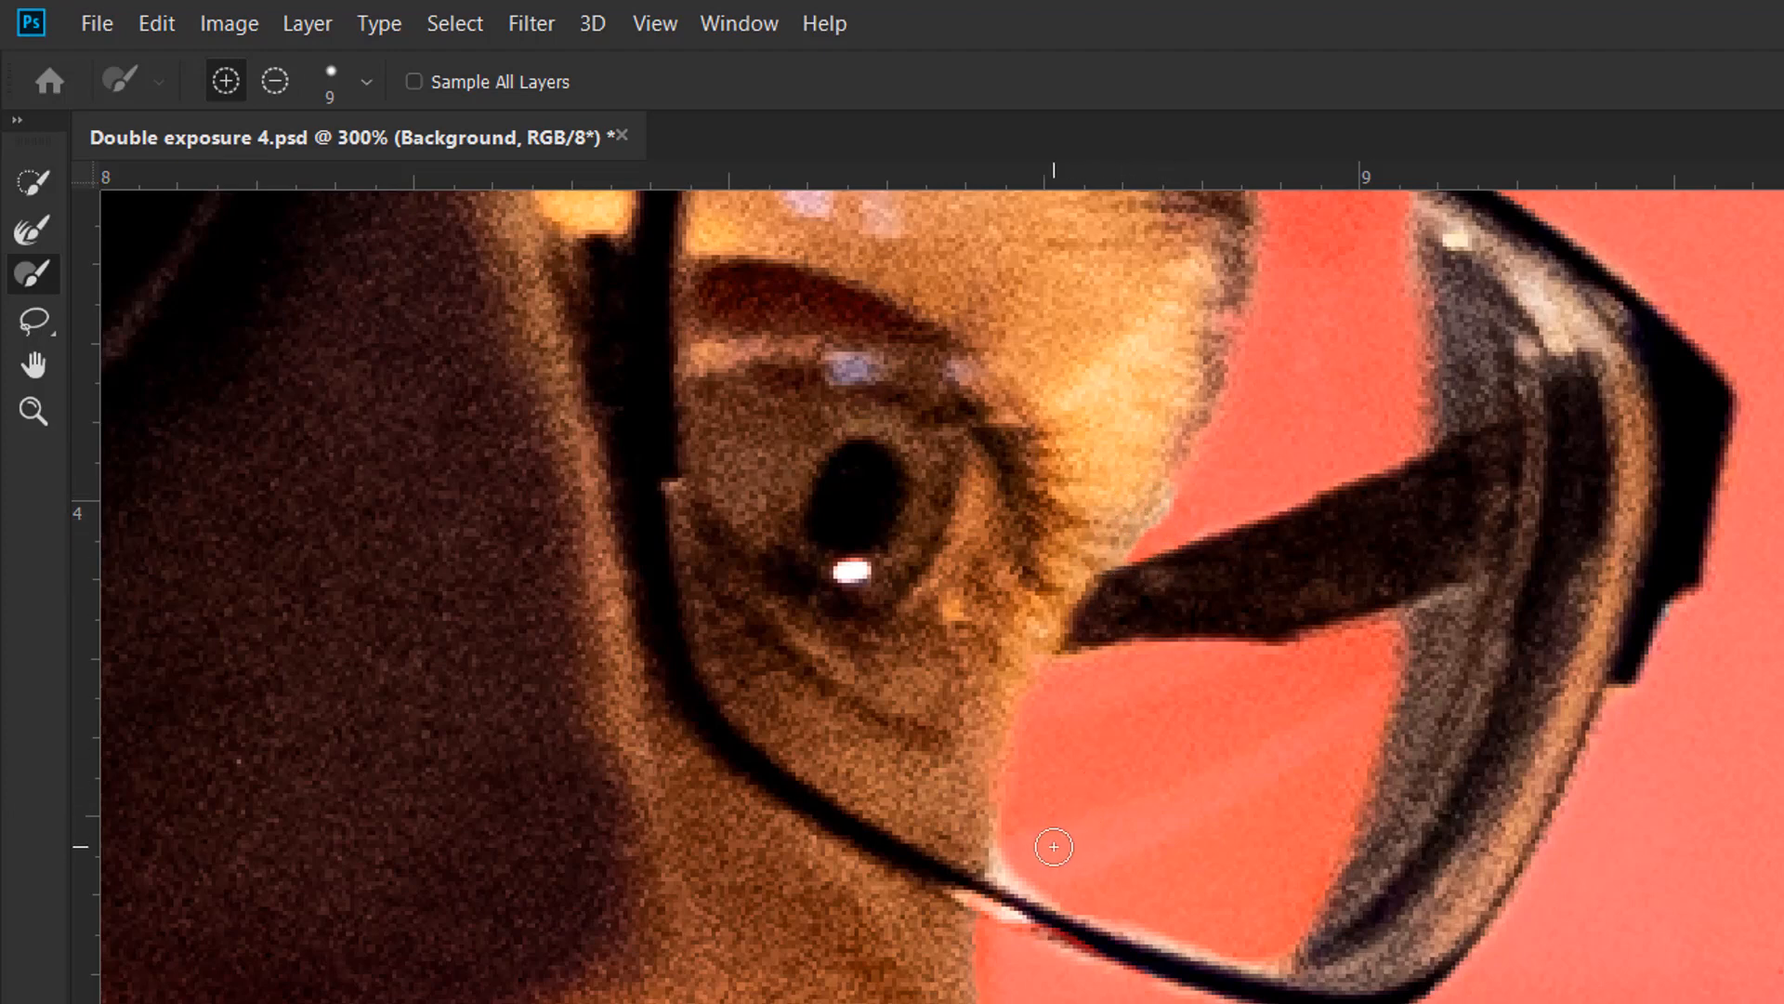
{"action": "key", "text": "alt"}
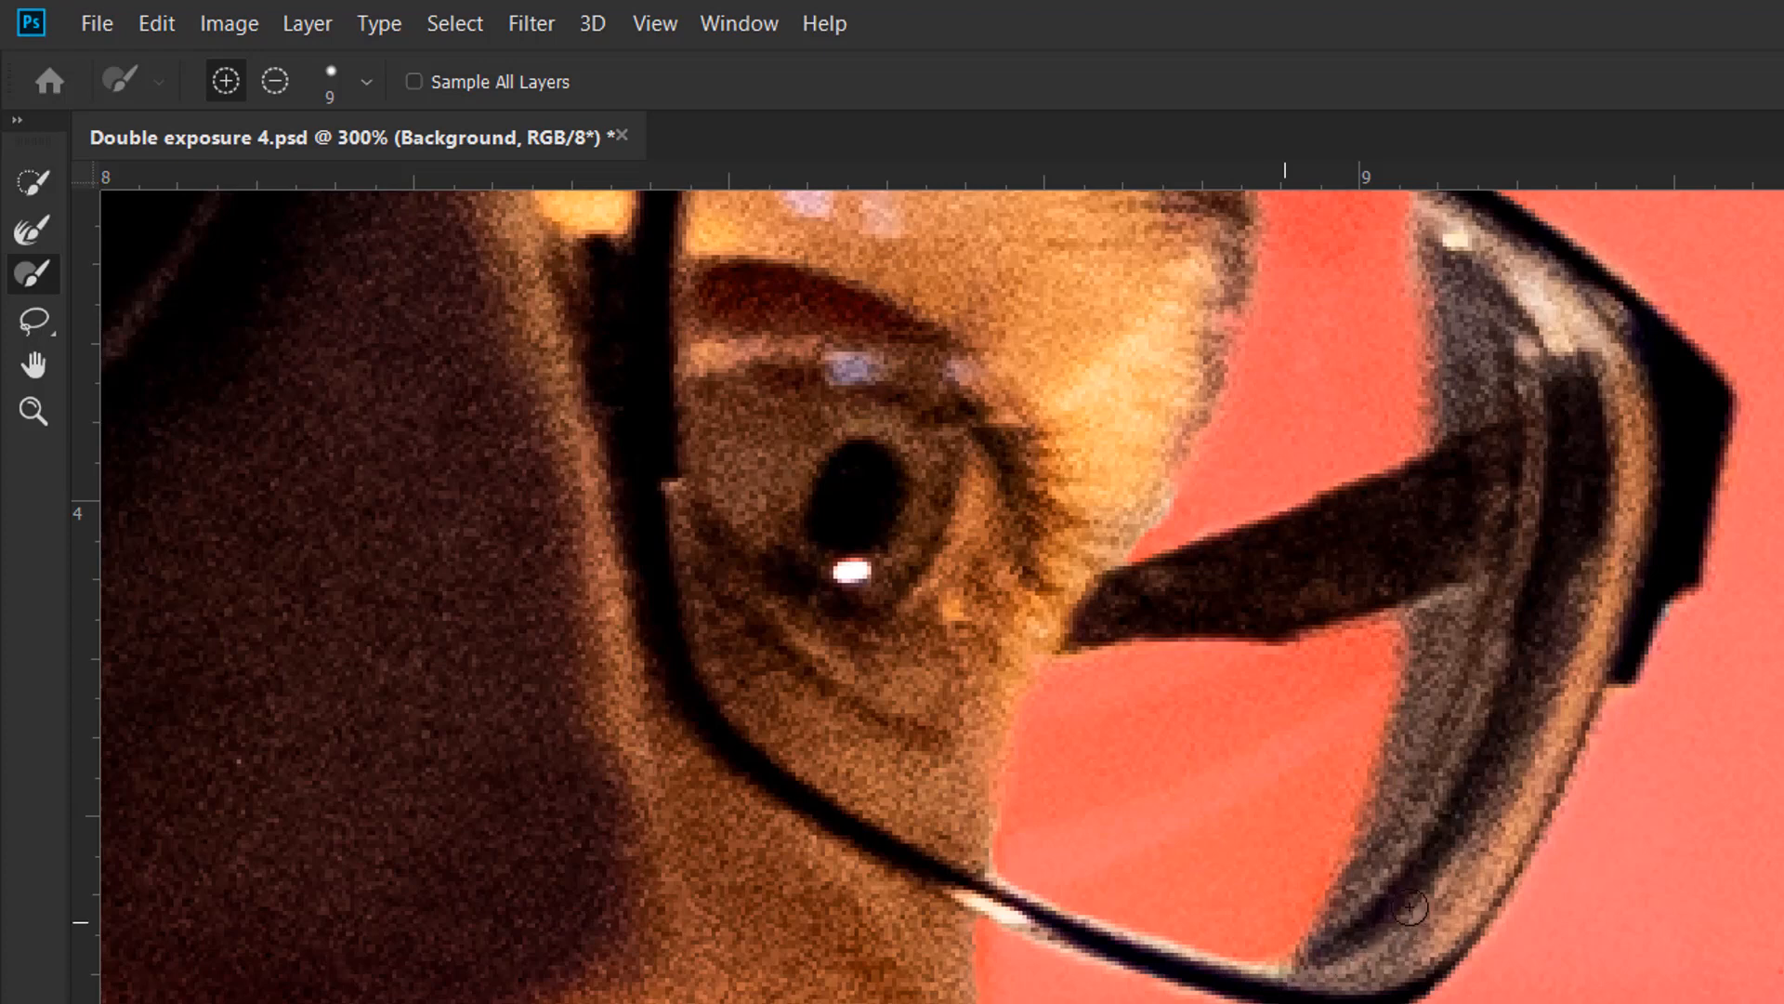
Step: Add the inner edge of the glasses' upper rim to the mask, following it to the outer frame corner
{"action": "scroll", "coordinate": [1422, 716], "scroll_direction": "up", "scroll_amount": 2}
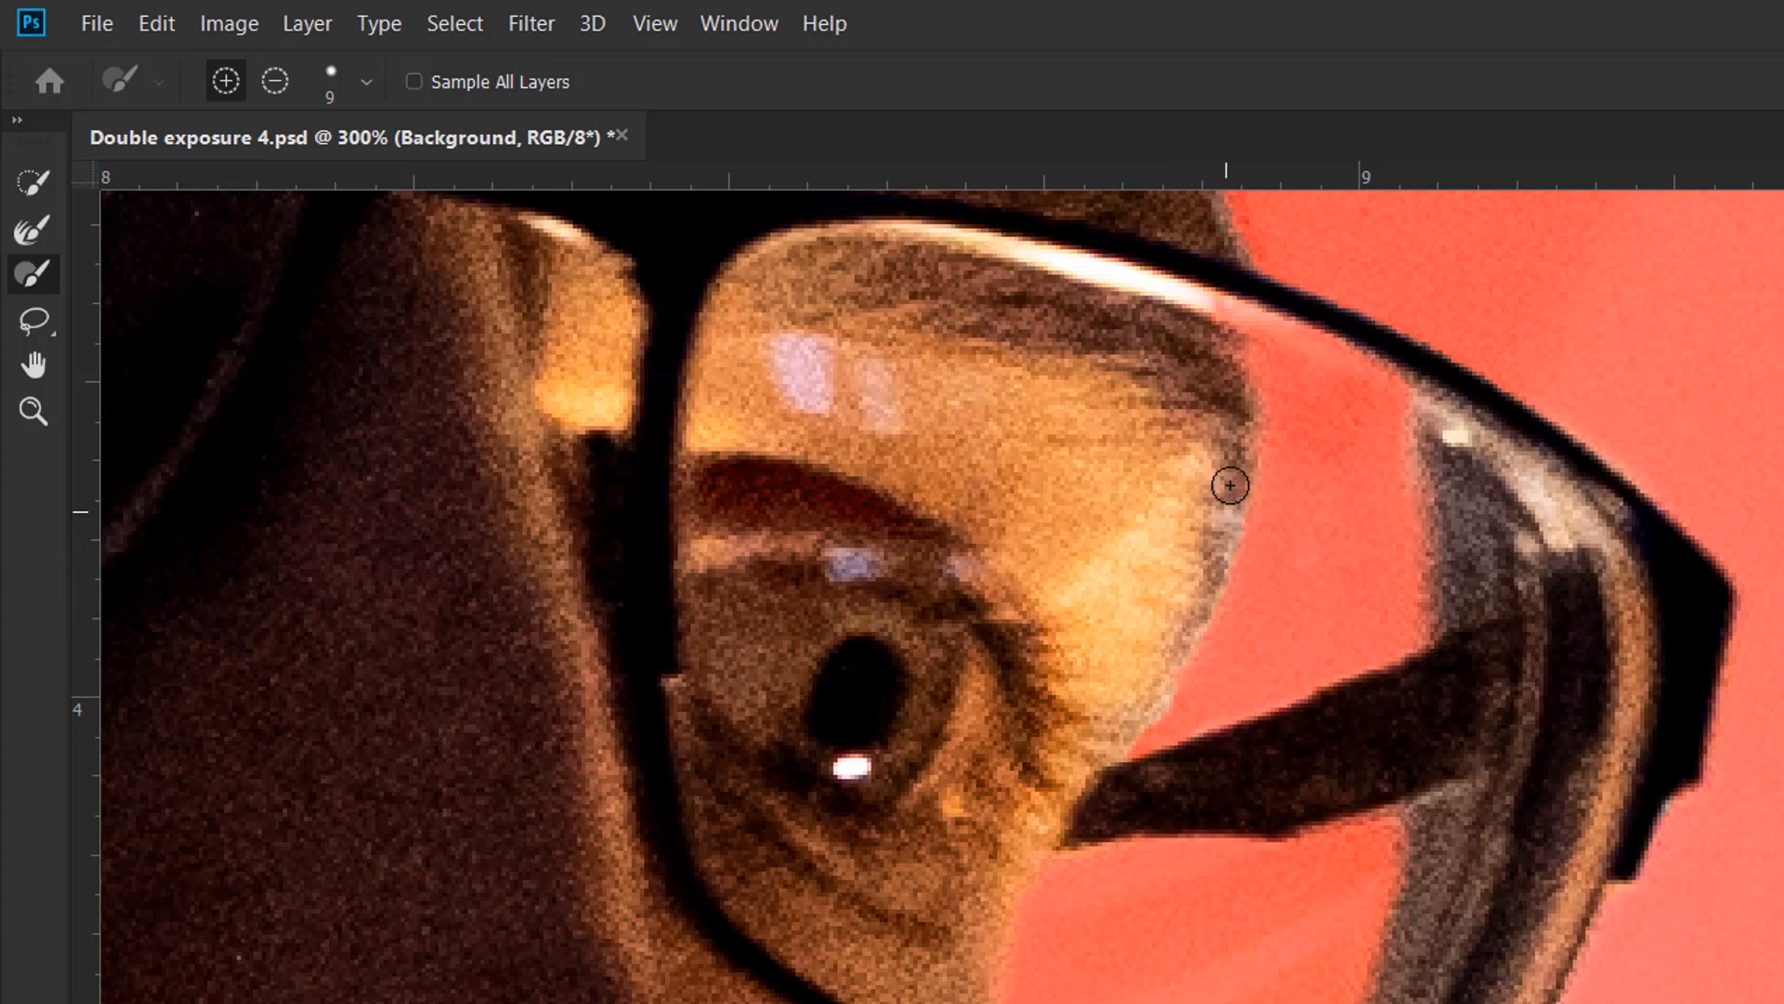
{"action": "mouse_move", "coordinate": [1207, 296]}
{"action": "left_mouse_down"}
{"action": "mouse_move", "coordinate": [1319, 326]}
{"action": "mouse_move", "coordinate": [1361, 359]}
{"action": "left_mouse_up"}
{"action": "mouse_move", "coordinate": [1209, 304]}
{"action": "left_mouse_down"}
{"action": "mouse_move", "coordinate": [1487, 424]}
{"action": "mouse_move", "coordinate": [1643, 554]}
{"action": "left_mouse_up"}
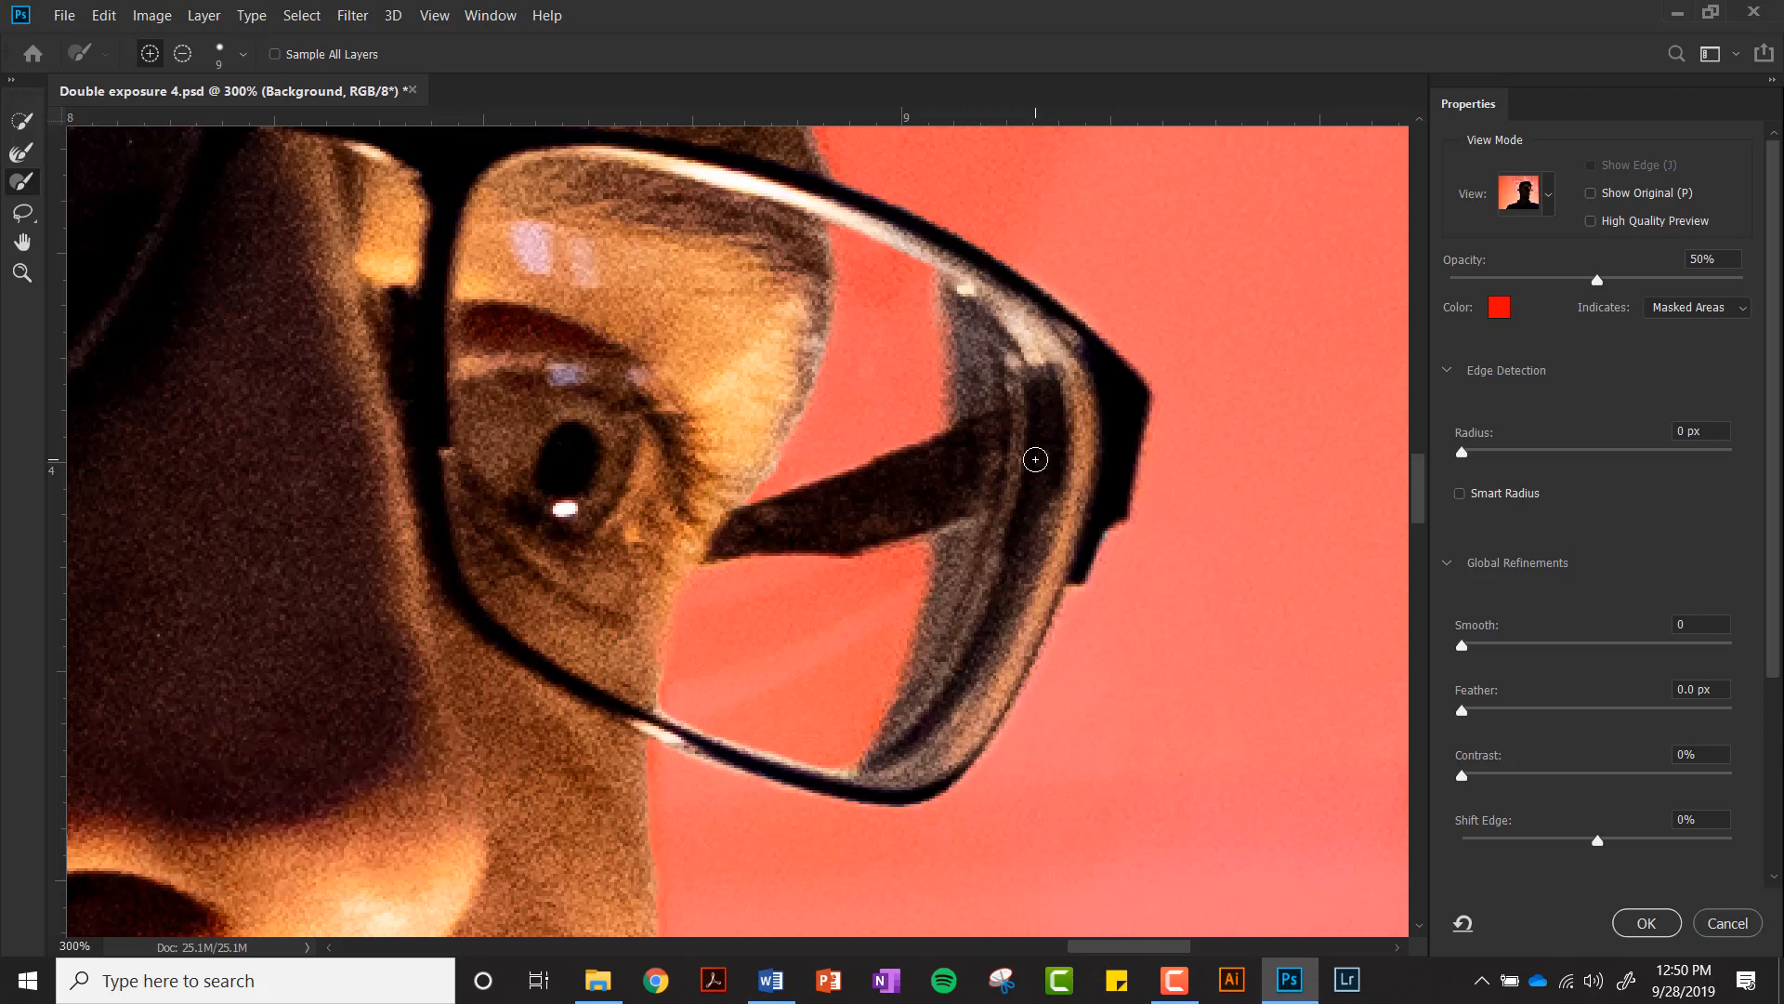
Step: Refine the hair edge around the back and top of the head with the Refine Edge Brush
{"action": "key", "text": "ctrl+0"}
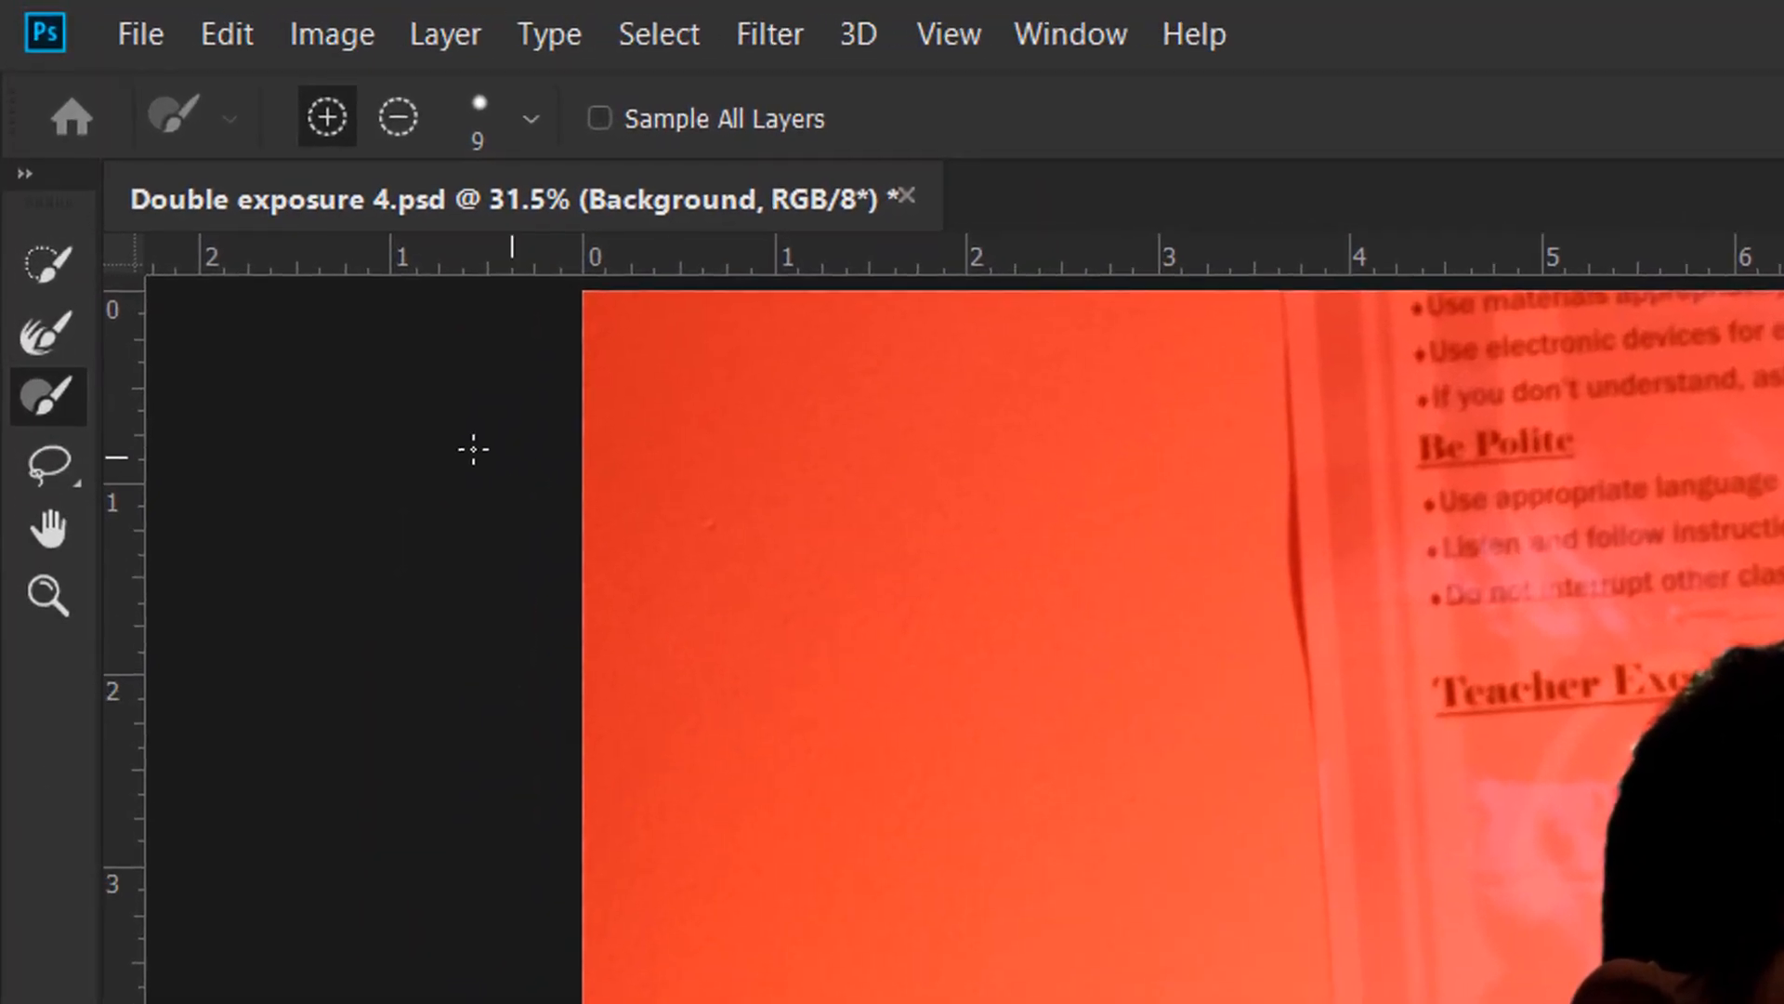
{"action": "left_click", "coordinate": [59, 349]}
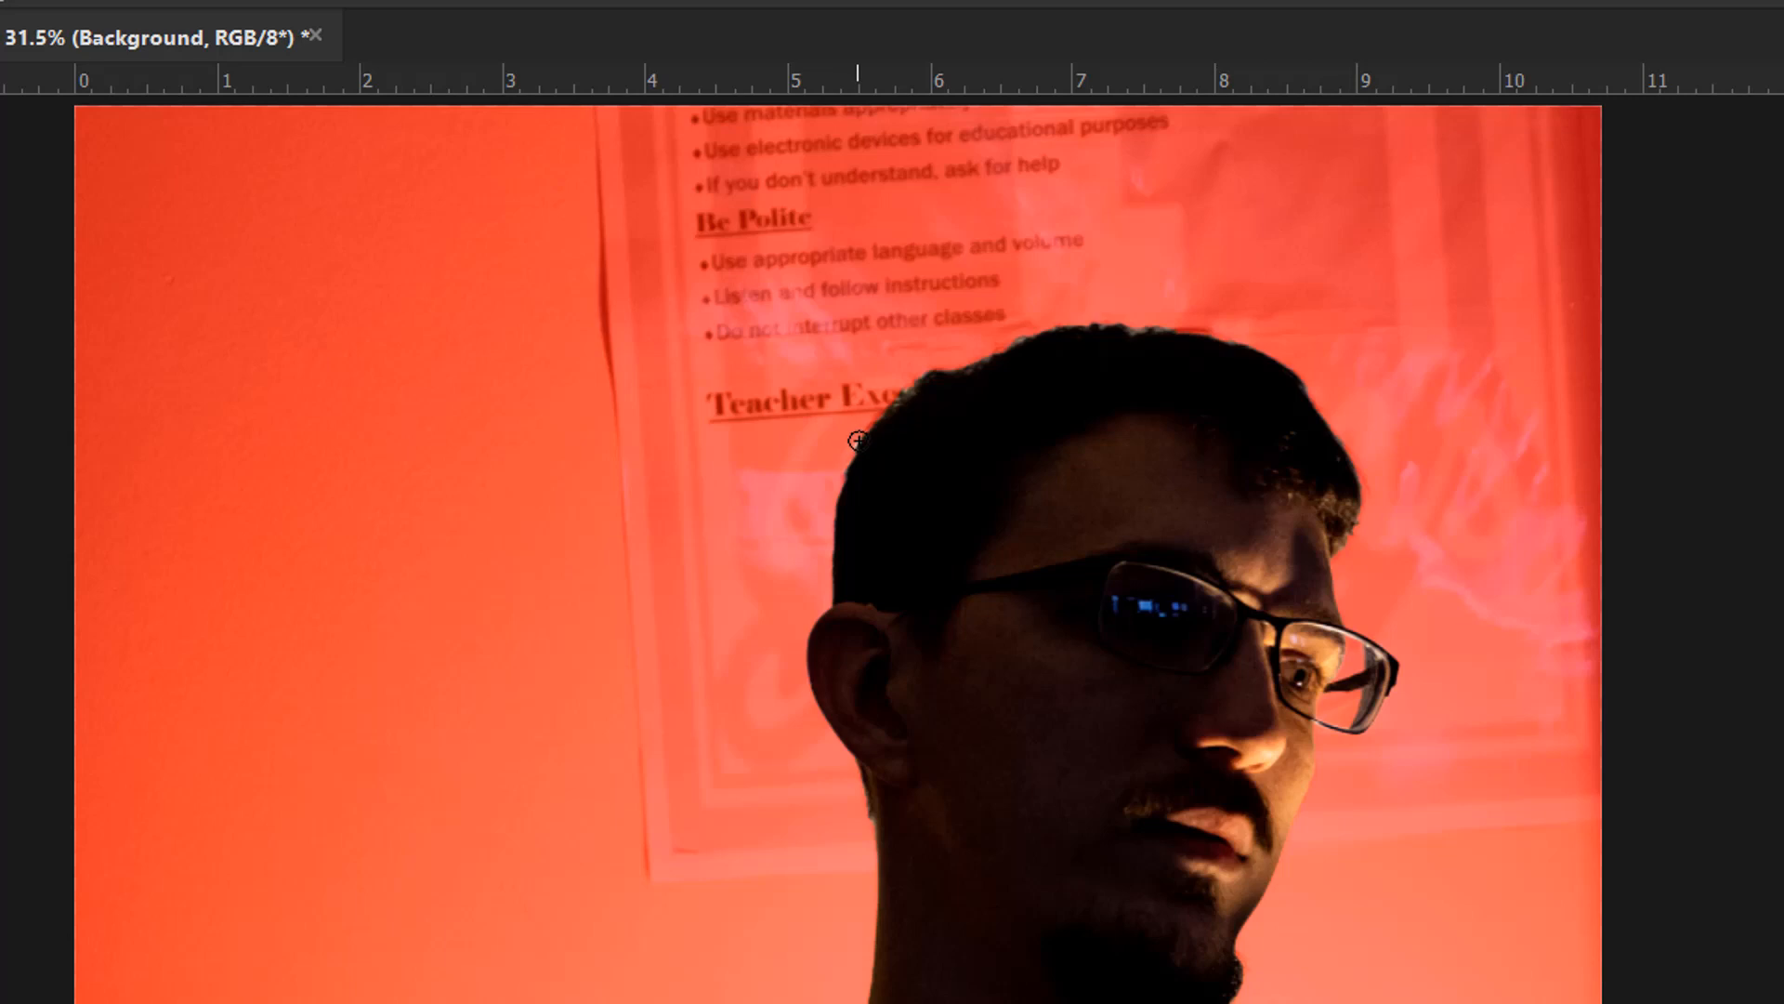
{"action": "key", "text": "ctrl+equal"}
{"action": "key", "text": "ctrl+equal"}
{"action": "key", "text": "ctrl+equal"}
{"action": "key", "text": "ctrl+equal"}
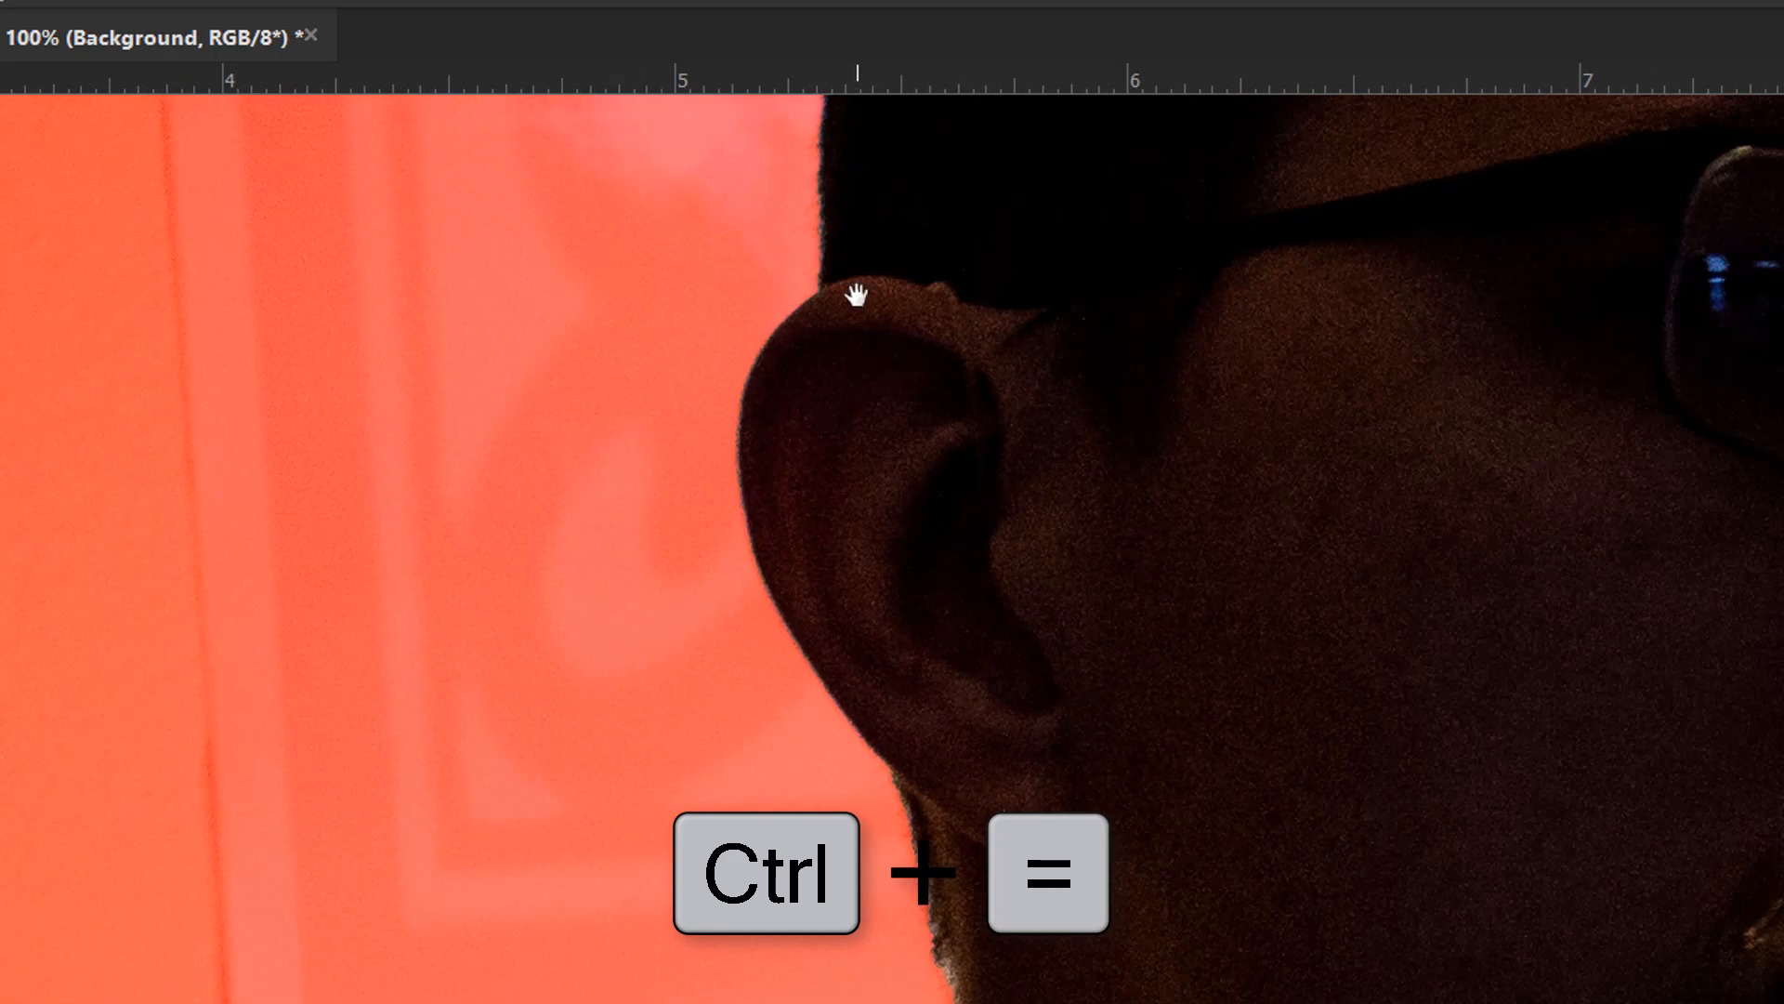
{"action": "mouse_move", "coordinate": [855, 291]}
{"action": "left_mouse_down"}
{"action": "mouse_move", "coordinate": [841, 586]}
{"action": "mouse_move", "coordinate": [717, 628]}
{"action": "mouse_move", "coordinate": [709, 784]}
{"action": "left_mouse_up"}
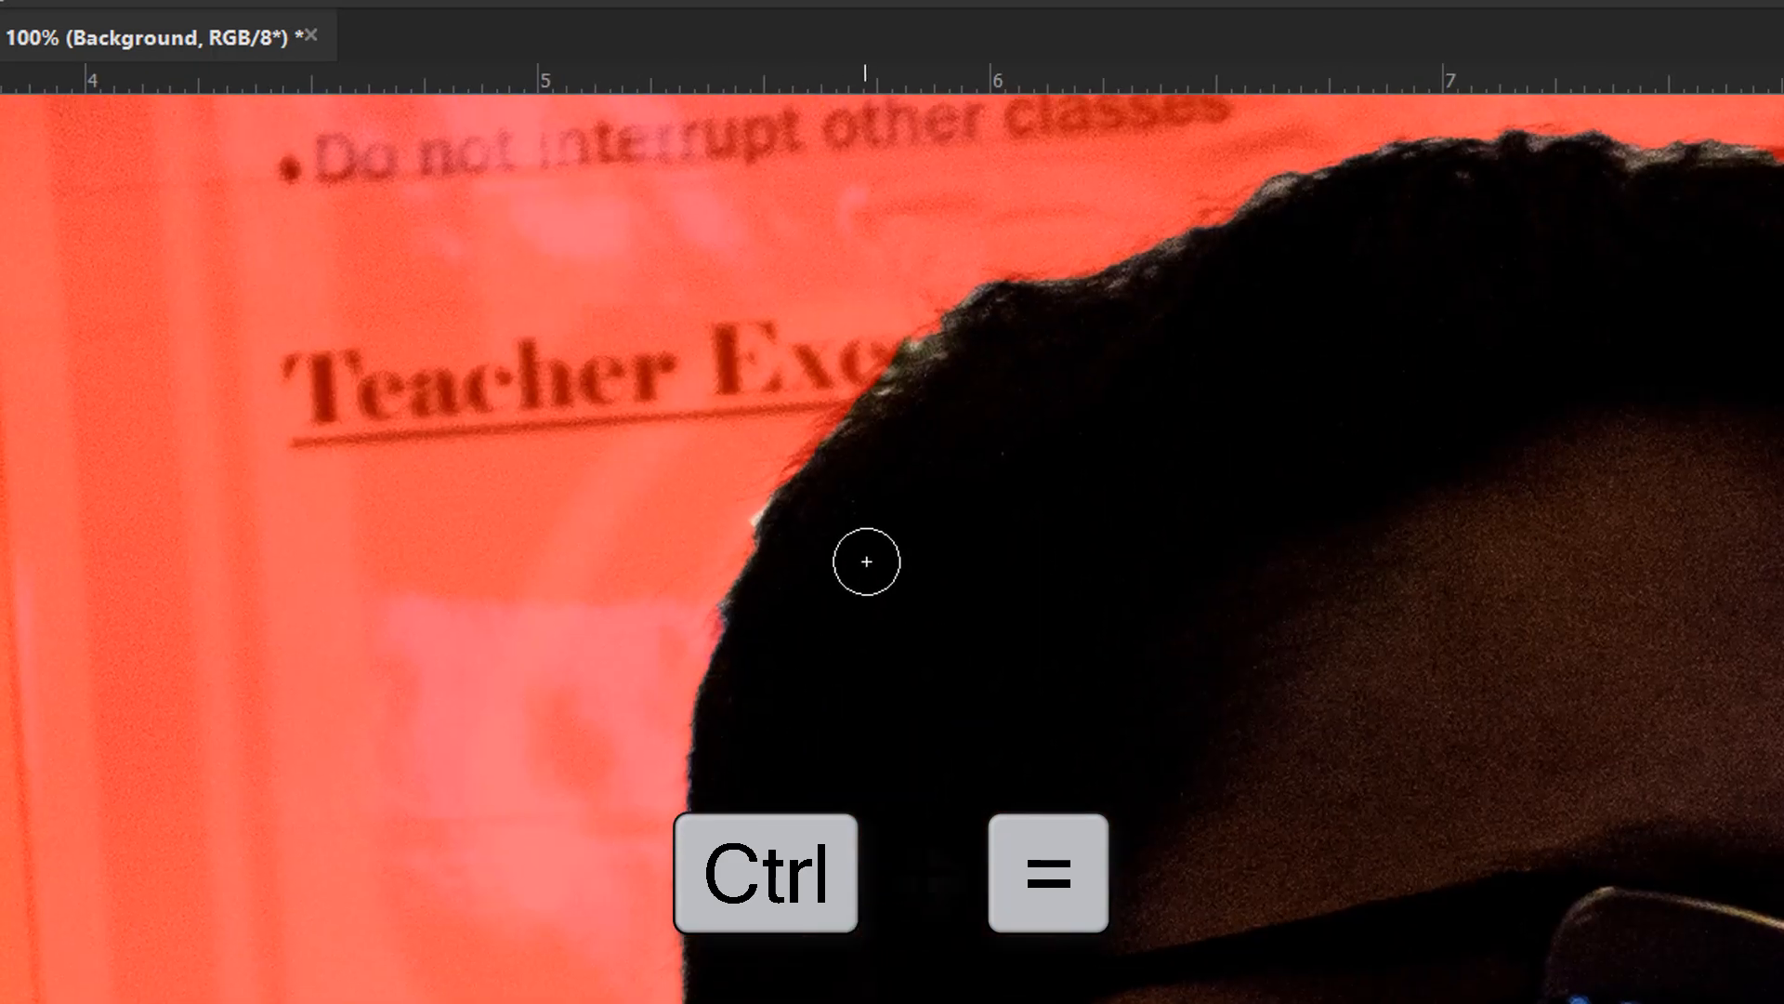
{"action": "left_click_drag", "start_coordinate": [839, 427], "coordinate": [784, 486]}
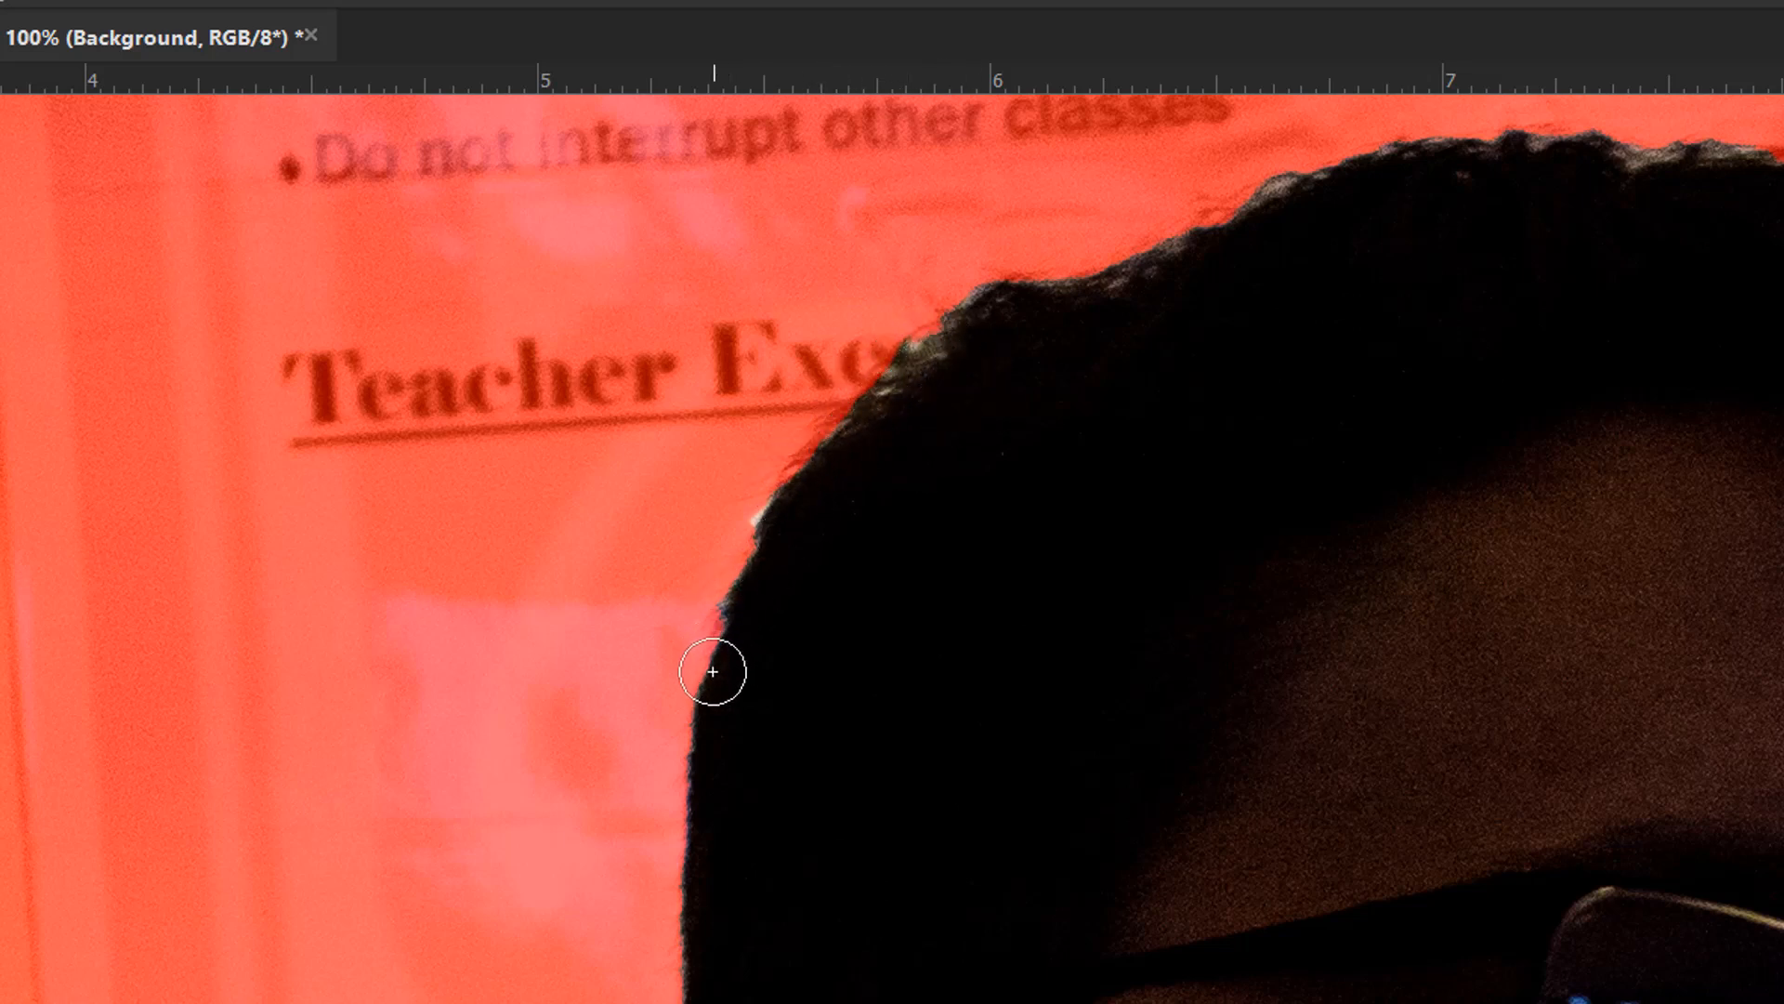
{"action": "mouse_move", "coordinate": [941, 353]}
{"action": "left_mouse_down"}
{"action": "mouse_move", "coordinate": [992, 311]}
{"action": "mouse_move", "coordinate": [1177, 267]}
{"action": "mouse_move", "coordinate": [924, 347]}
{"action": "mouse_move", "coordinate": [723, 614]}
{"action": "left_mouse_up"}
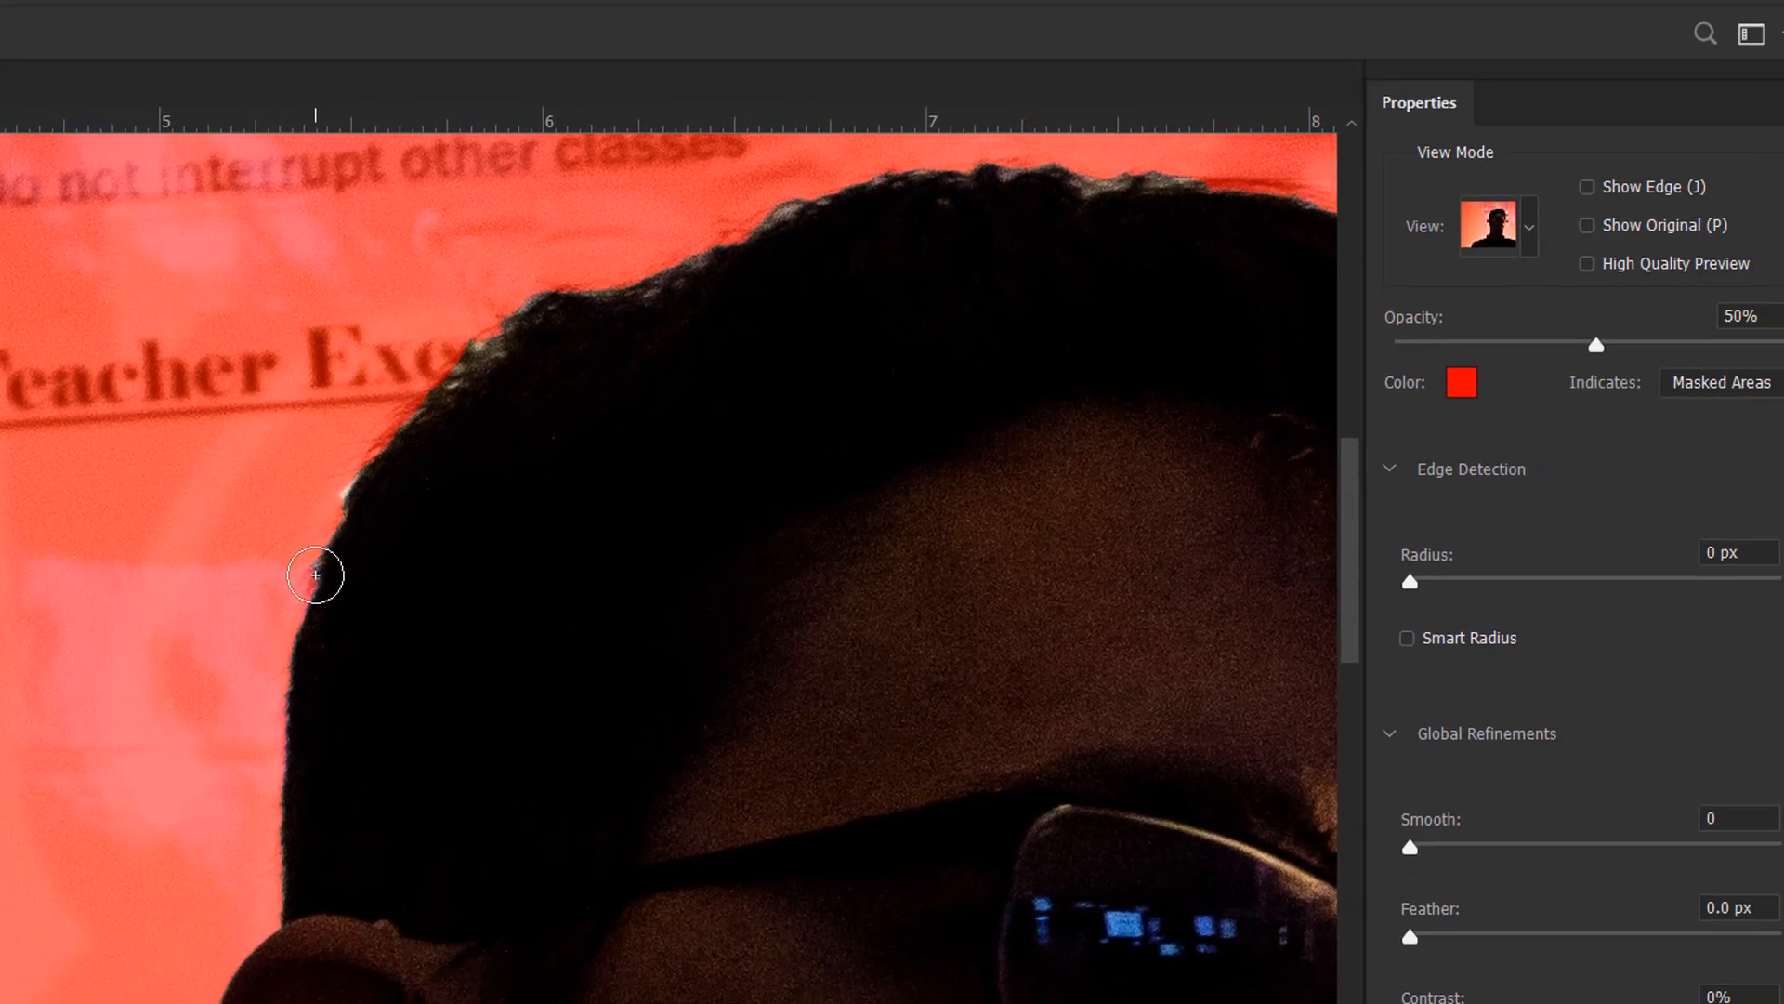
{"action": "mouse_move", "coordinate": [316, 575]}
{"action": "left_mouse_down"}
{"action": "mouse_move", "coordinate": [359, 483]}
{"action": "mouse_move", "coordinate": [533, 318]}
{"action": "mouse_move", "coordinate": [688, 275]}
{"action": "mouse_move", "coordinate": [857, 191]}
{"action": "mouse_move", "coordinate": [1005, 174]}
{"action": "mouse_move", "coordinate": [1184, 192]}
{"action": "mouse_move", "coordinate": [756, 262]}
{"action": "mouse_move", "coordinate": [440, 269]}
{"action": "mouse_move", "coordinate": [430, 232]}
{"action": "mouse_move", "coordinate": [638, 267]}
{"action": "mouse_move", "coordinate": [776, 346]}
{"action": "mouse_move", "coordinate": [928, 606]}
{"action": "mouse_move", "coordinate": [946, 673]}
{"action": "mouse_move", "coordinate": [918, 767]}
{"action": "left_mouse_up"}
Step: Refine the hairline on the neck behind the ear and the beard edge at the chin with the Refine Edge Brush at size 50
{"action": "key", "text": "space"}
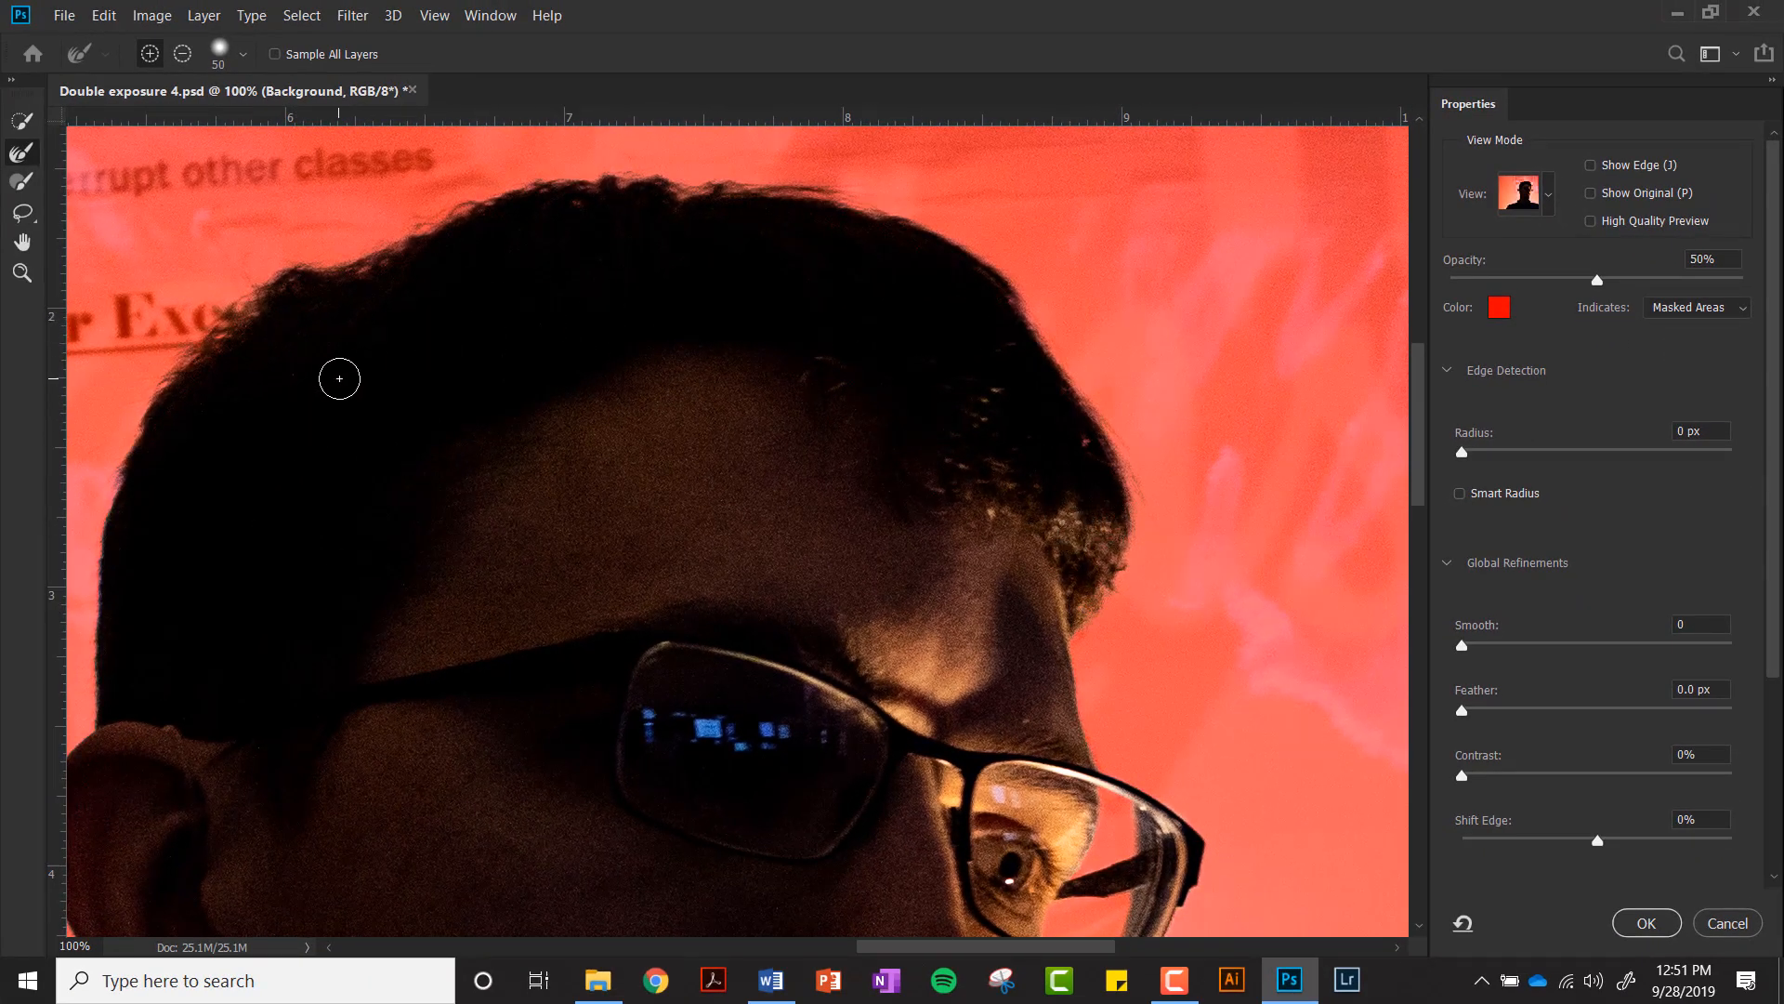
{"action": "left_click_drag", "start_coordinate": [339, 387], "coordinate": [386, 346]}
{"action": "left_click_drag", "start_coordinate": [384, 664], "coordinate": [410, 450]}
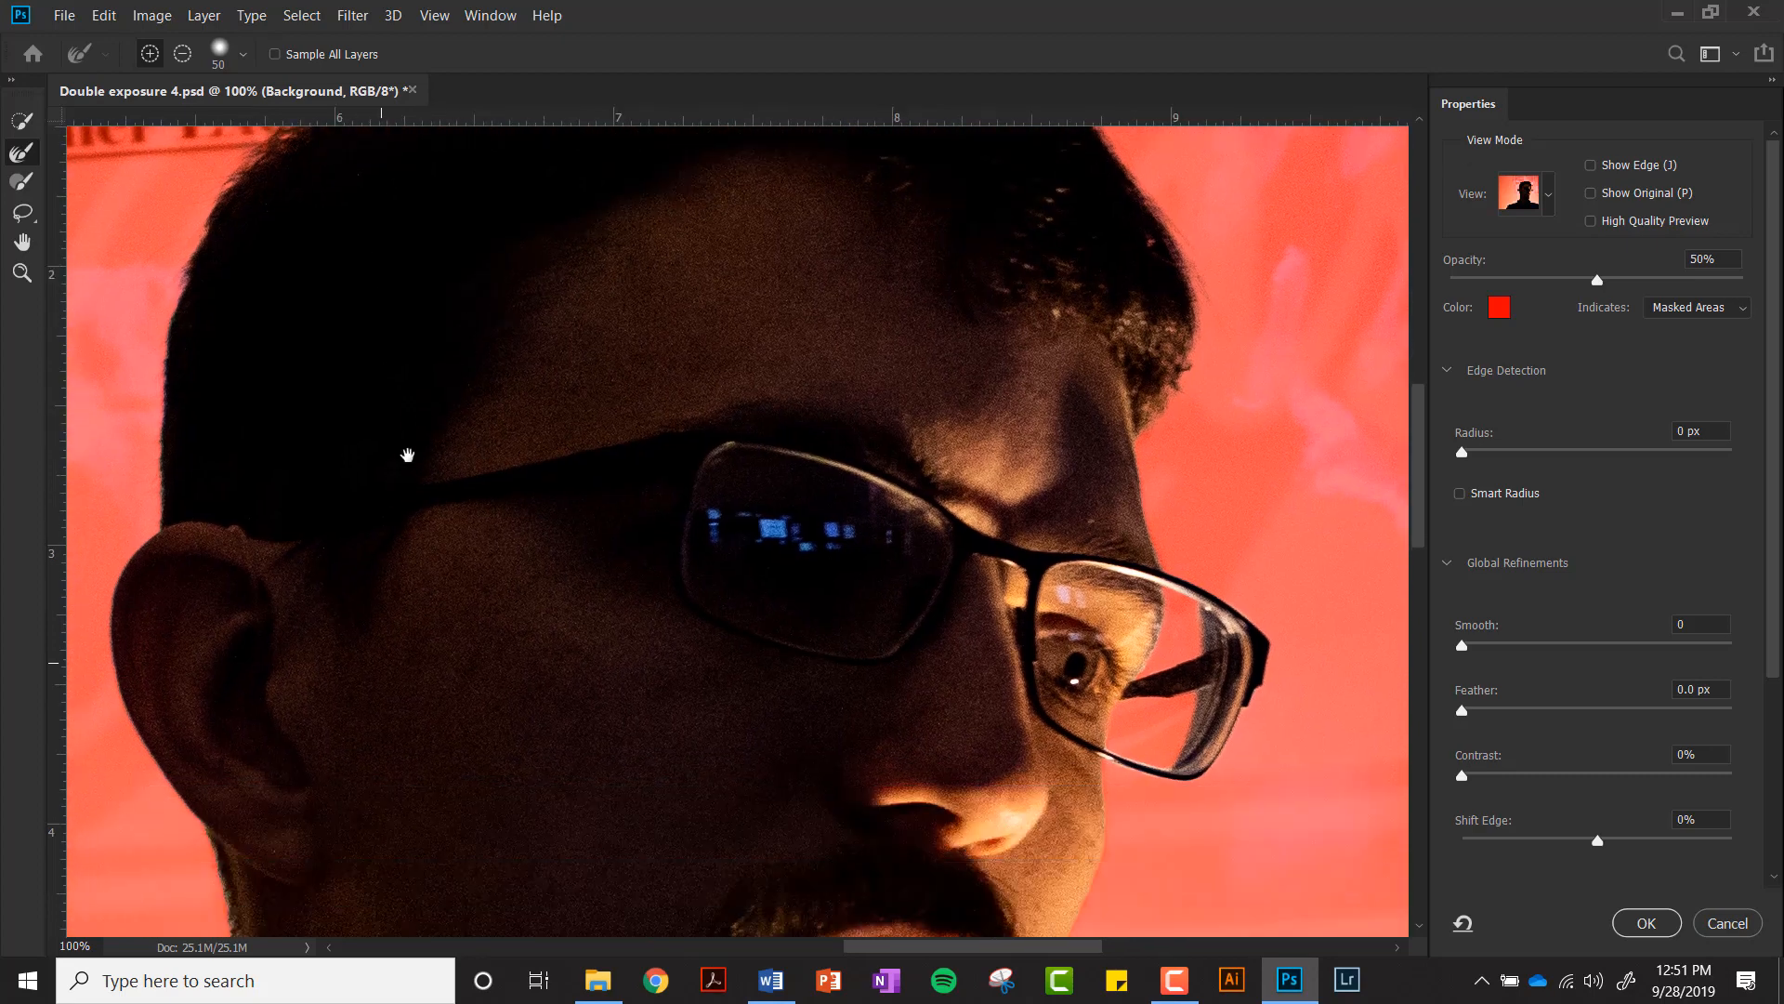
{"action": "left_click_drag", "start_coordinate": [342, 756], "coordinate": [423, 512]}
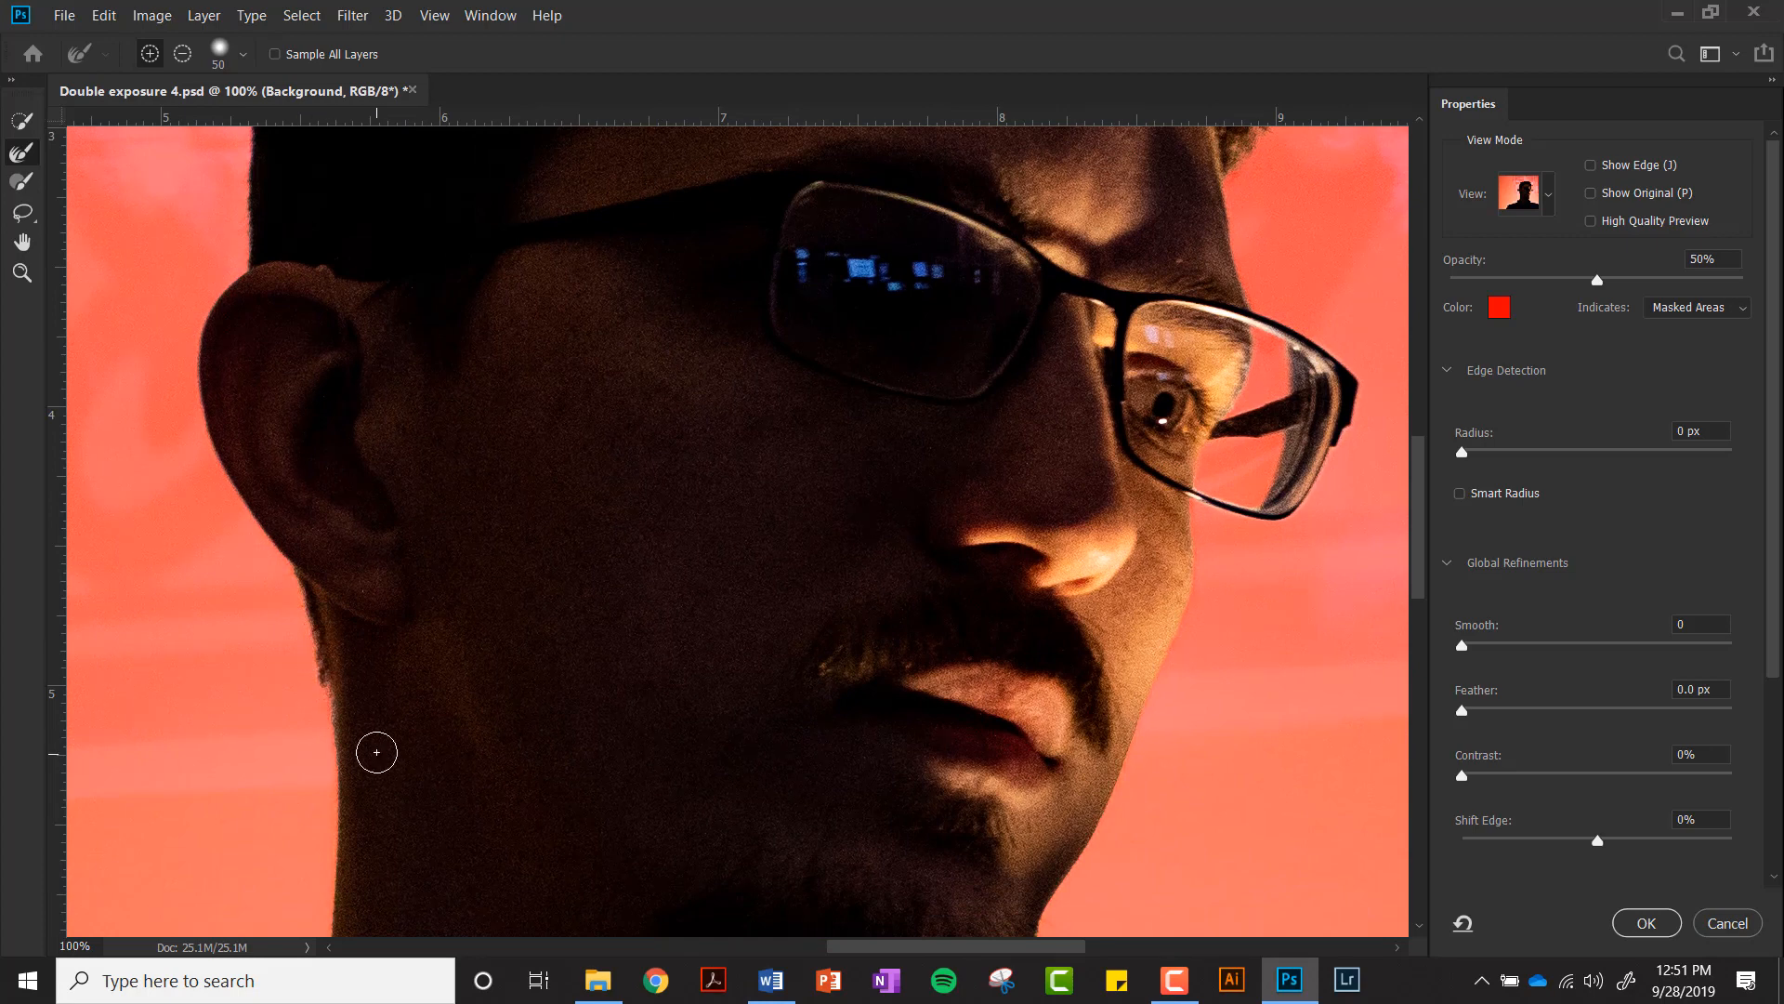
{"action": "left_click_drag", "start_coordinate": [655, 476], "coordinate": [618, 330]}
{"action": "left_click_drag", "start_coordinate": [945, 799], "coordinate": [800, 669]}
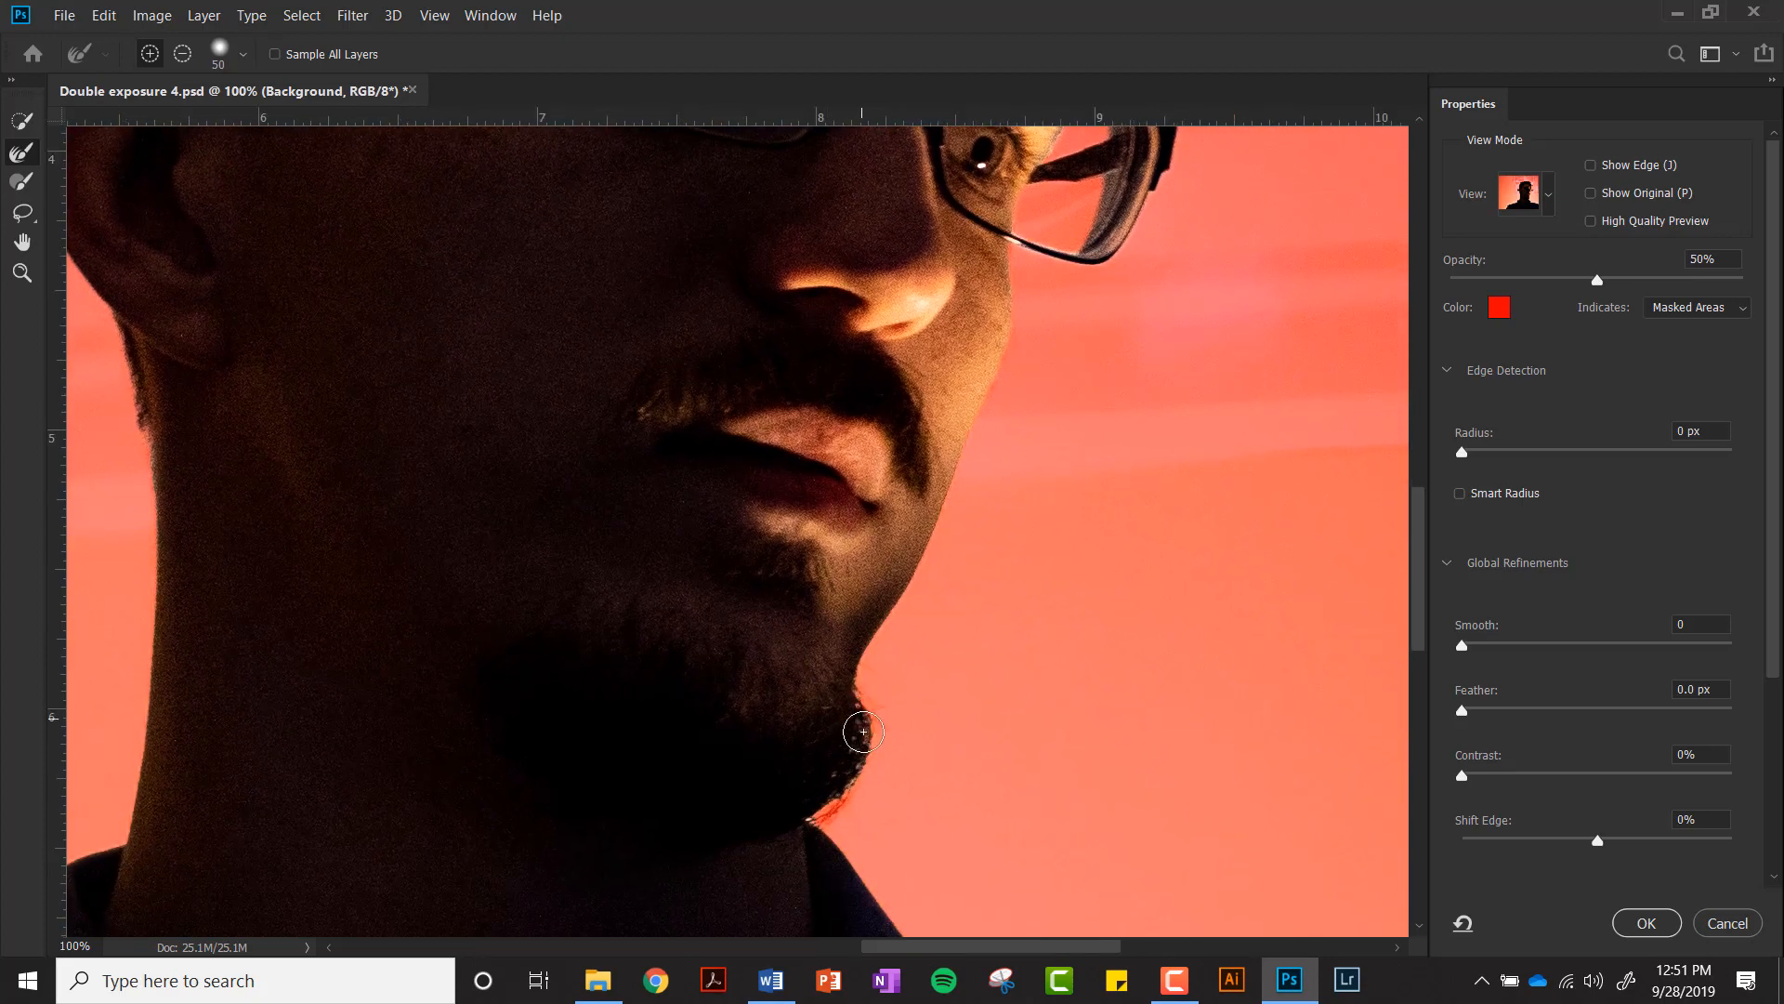
{"action": "left_click_drag", "start_coordinate": [855, 707], "coordinate": [819, 806]}
{"action": "left_click_drag", "start_coordinate": [827, 444], "coordinate": [849, 657]}
{"action": "left_click_drag", "start_coordinate": [883, 350], "coordinate": [920, 617]}
{"action": "left_click_drag", "start_coordinate": [925, 423], "coordinate": [929, 510]}
{"action": "left_click_drag", "start_coordinate": [959, 321], "coordinate": [1013, 517]}
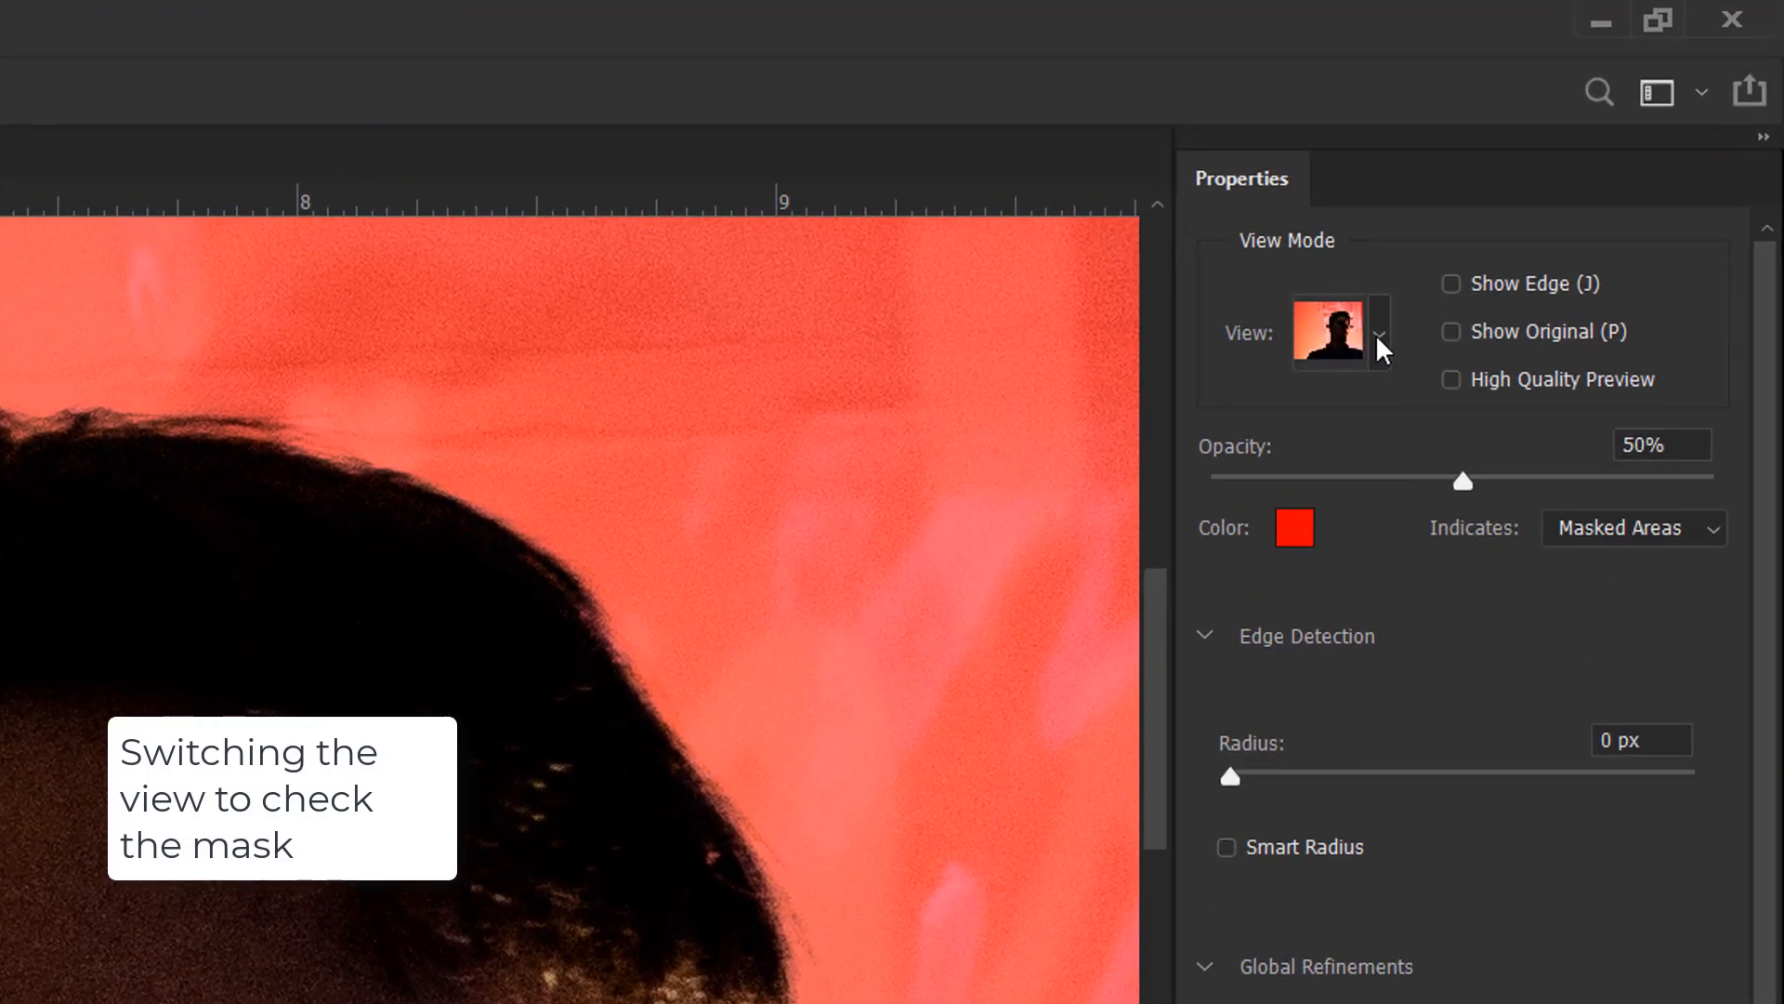
Step: Set the view mode to Black & White and examine the mask's edges from the hair down to the neck and beard
{"action": "left_click", "coordinate": [1378, 332]}
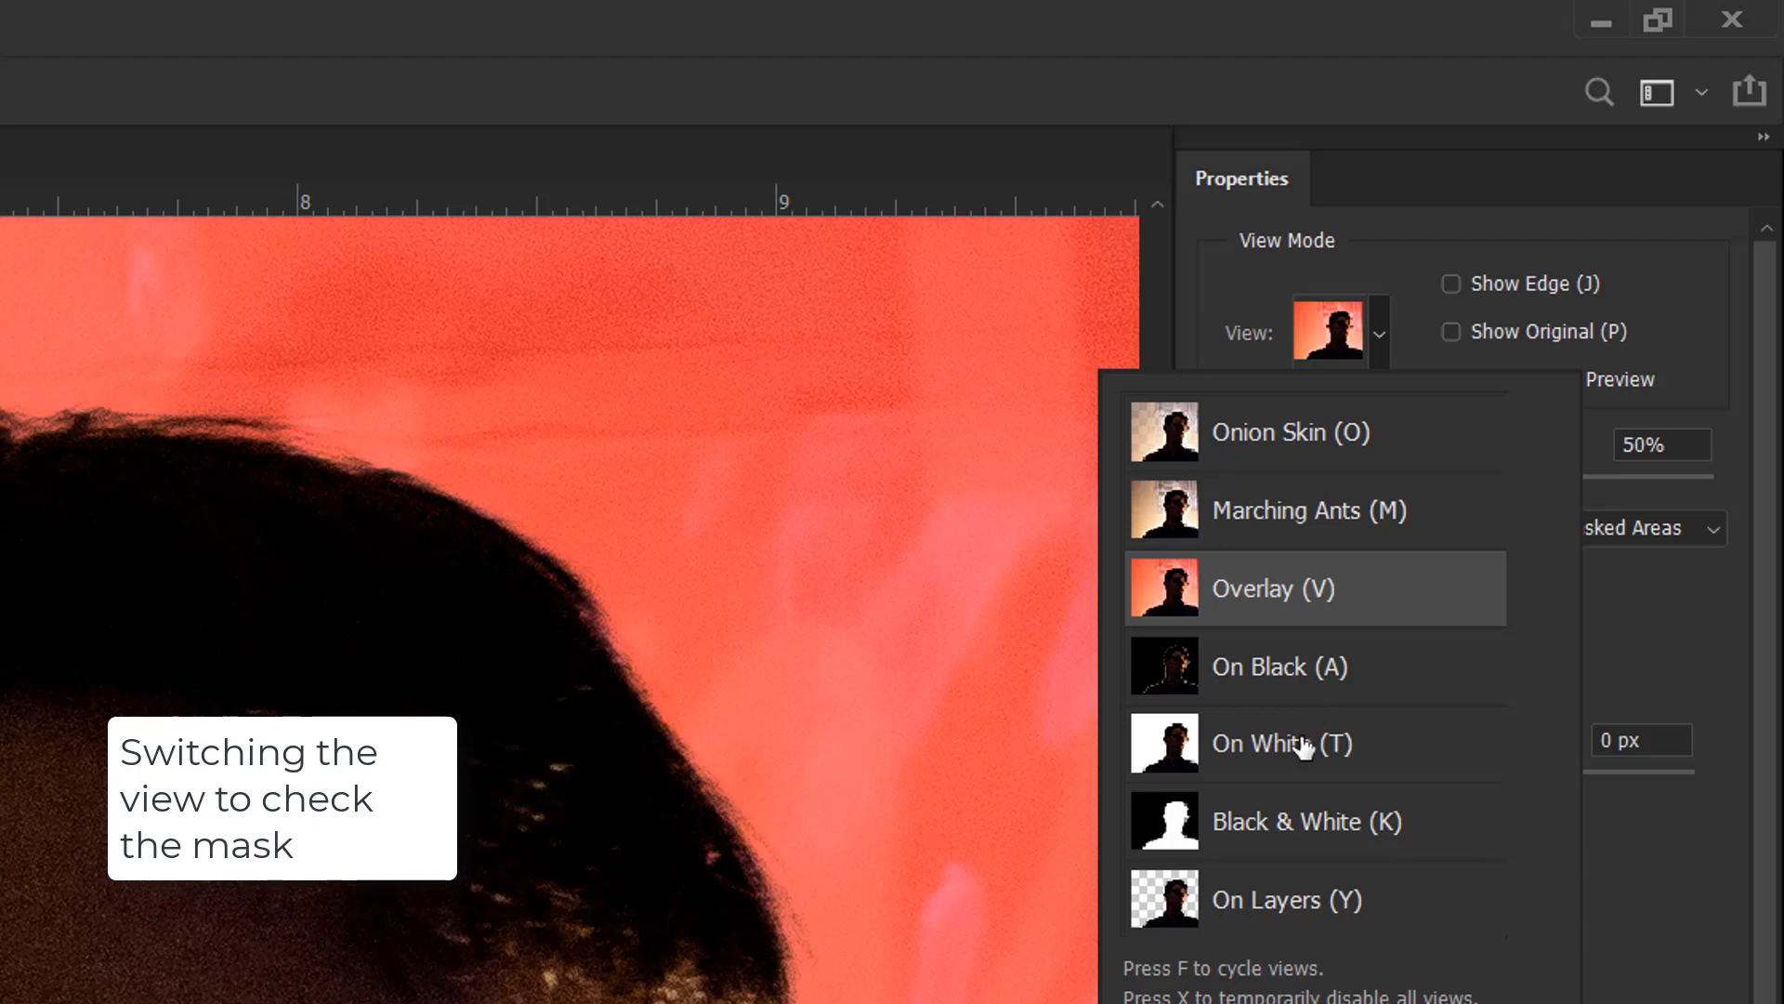
{"action": "left_click", "coordinate": [1352, 826]}
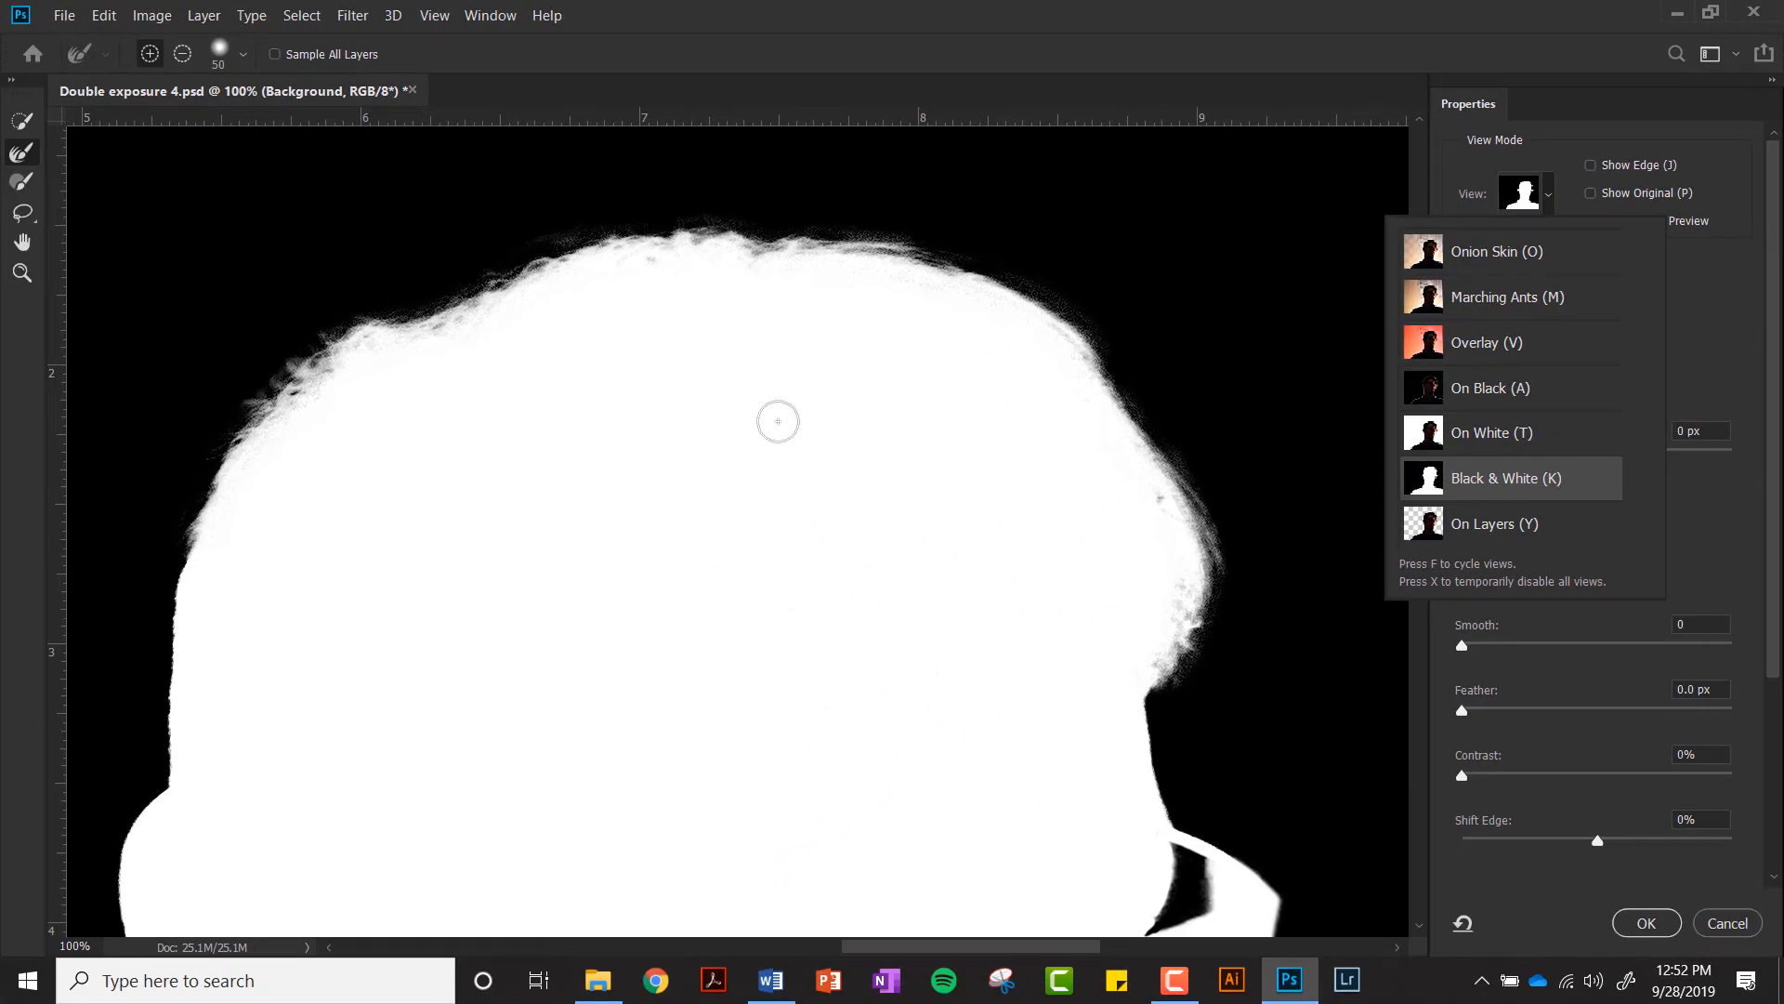
{"action": "left_click", "coordinate": [1083, 511]}
{"action": "left_click_drag", "start_coordinate": [1083, 511], "coordinate": [1124, 267]}
{"action": "left_click_drag", "start_coordinate": [1106, 583], "coordinate": [1096, 345]}
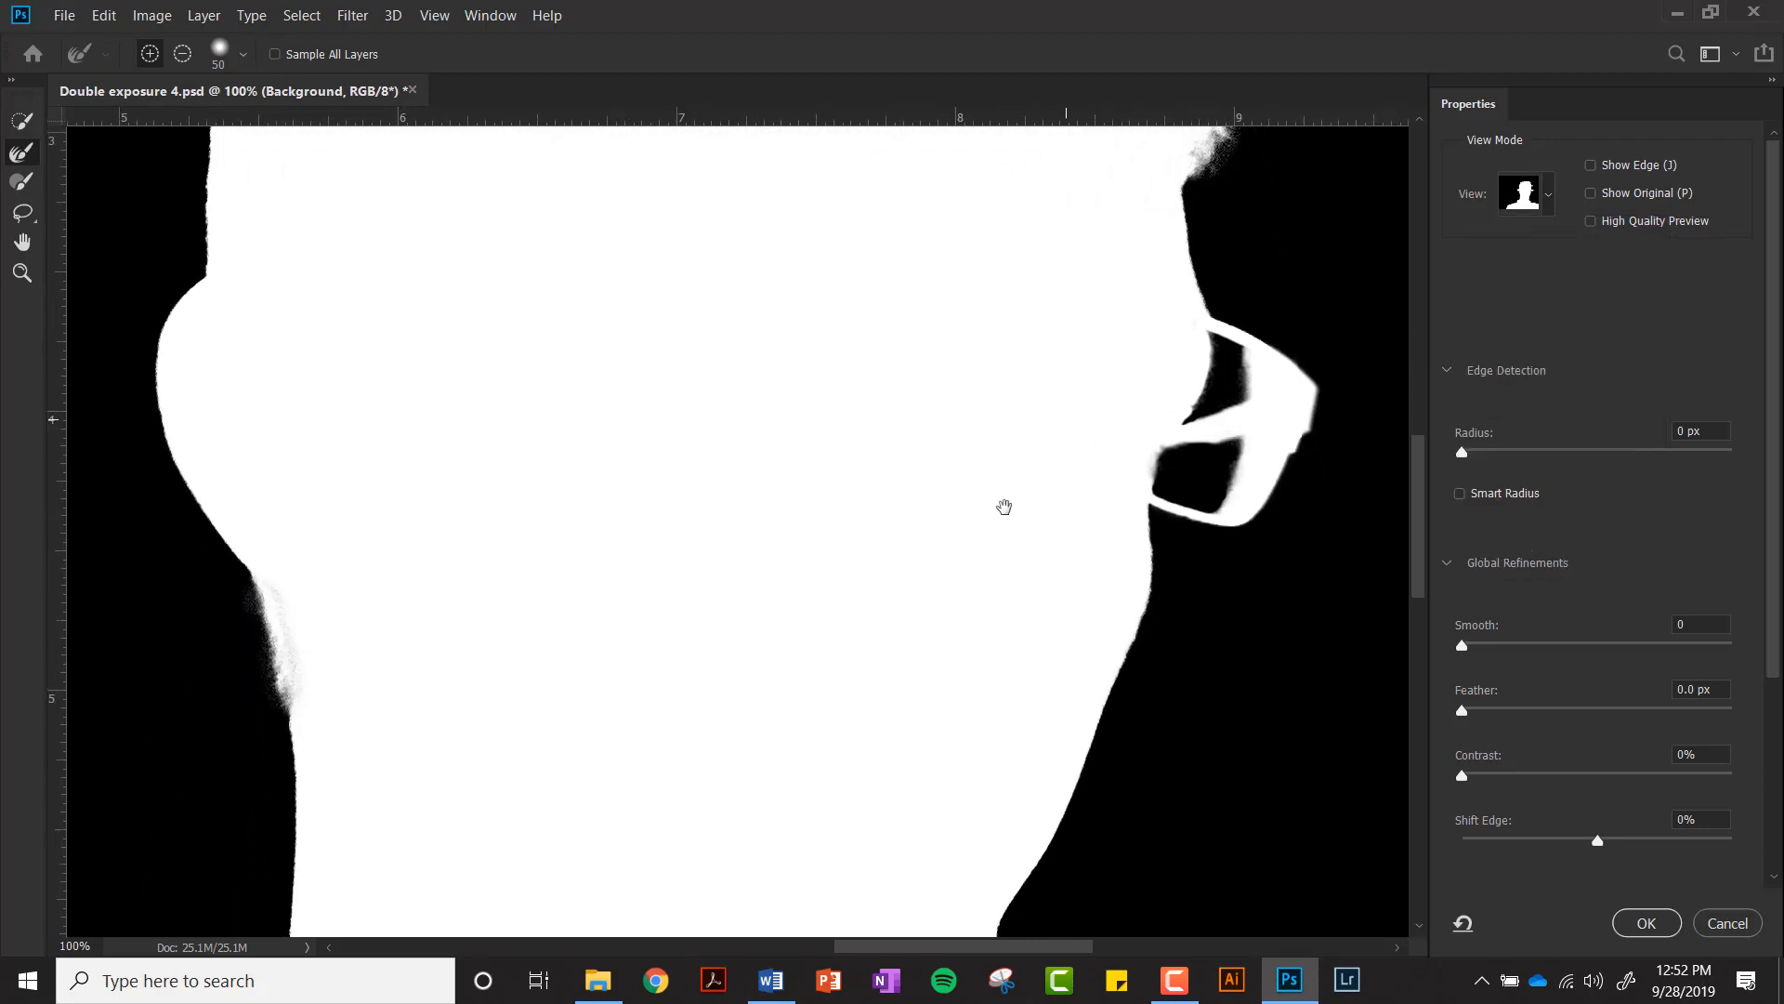
{"action": "left_click_drag", "start_coordinate": [910, 629], "coordinate": [956, 391]}
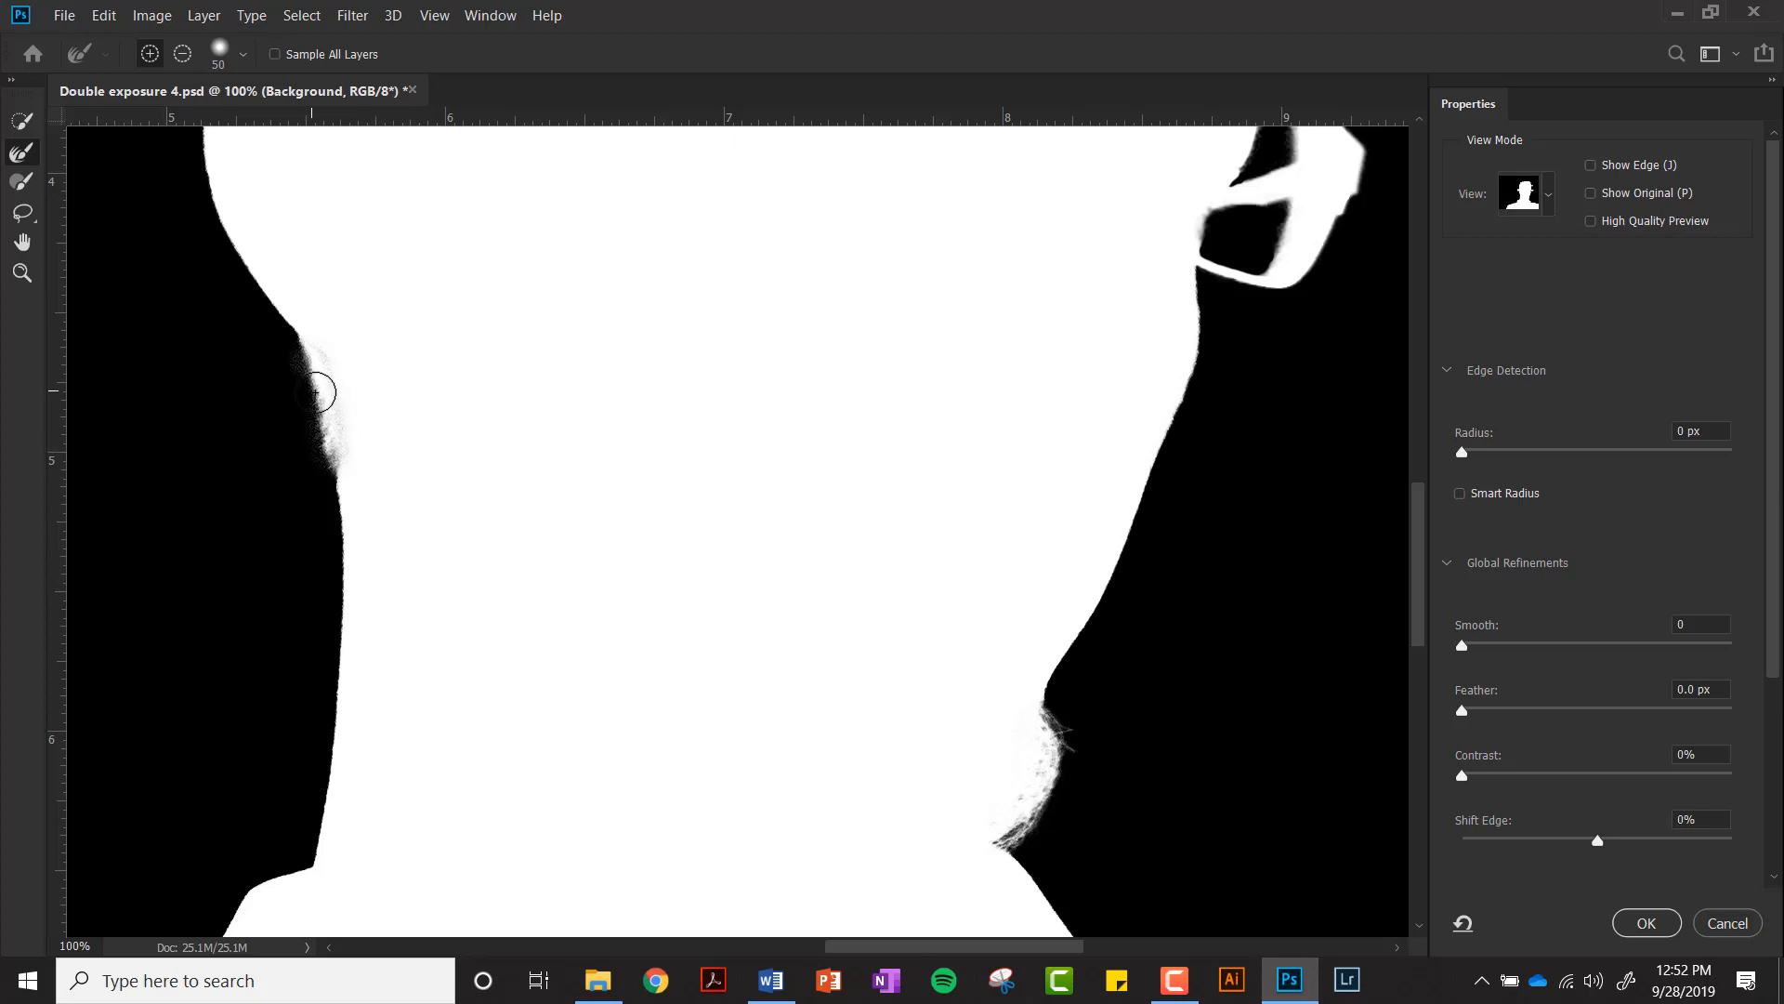
Step: Fill the grey patch of the mask on the neck below the ear with the size 9 Brush and set the view mode to Overlay
{"action": "key", "text": "ctrl+equal"}
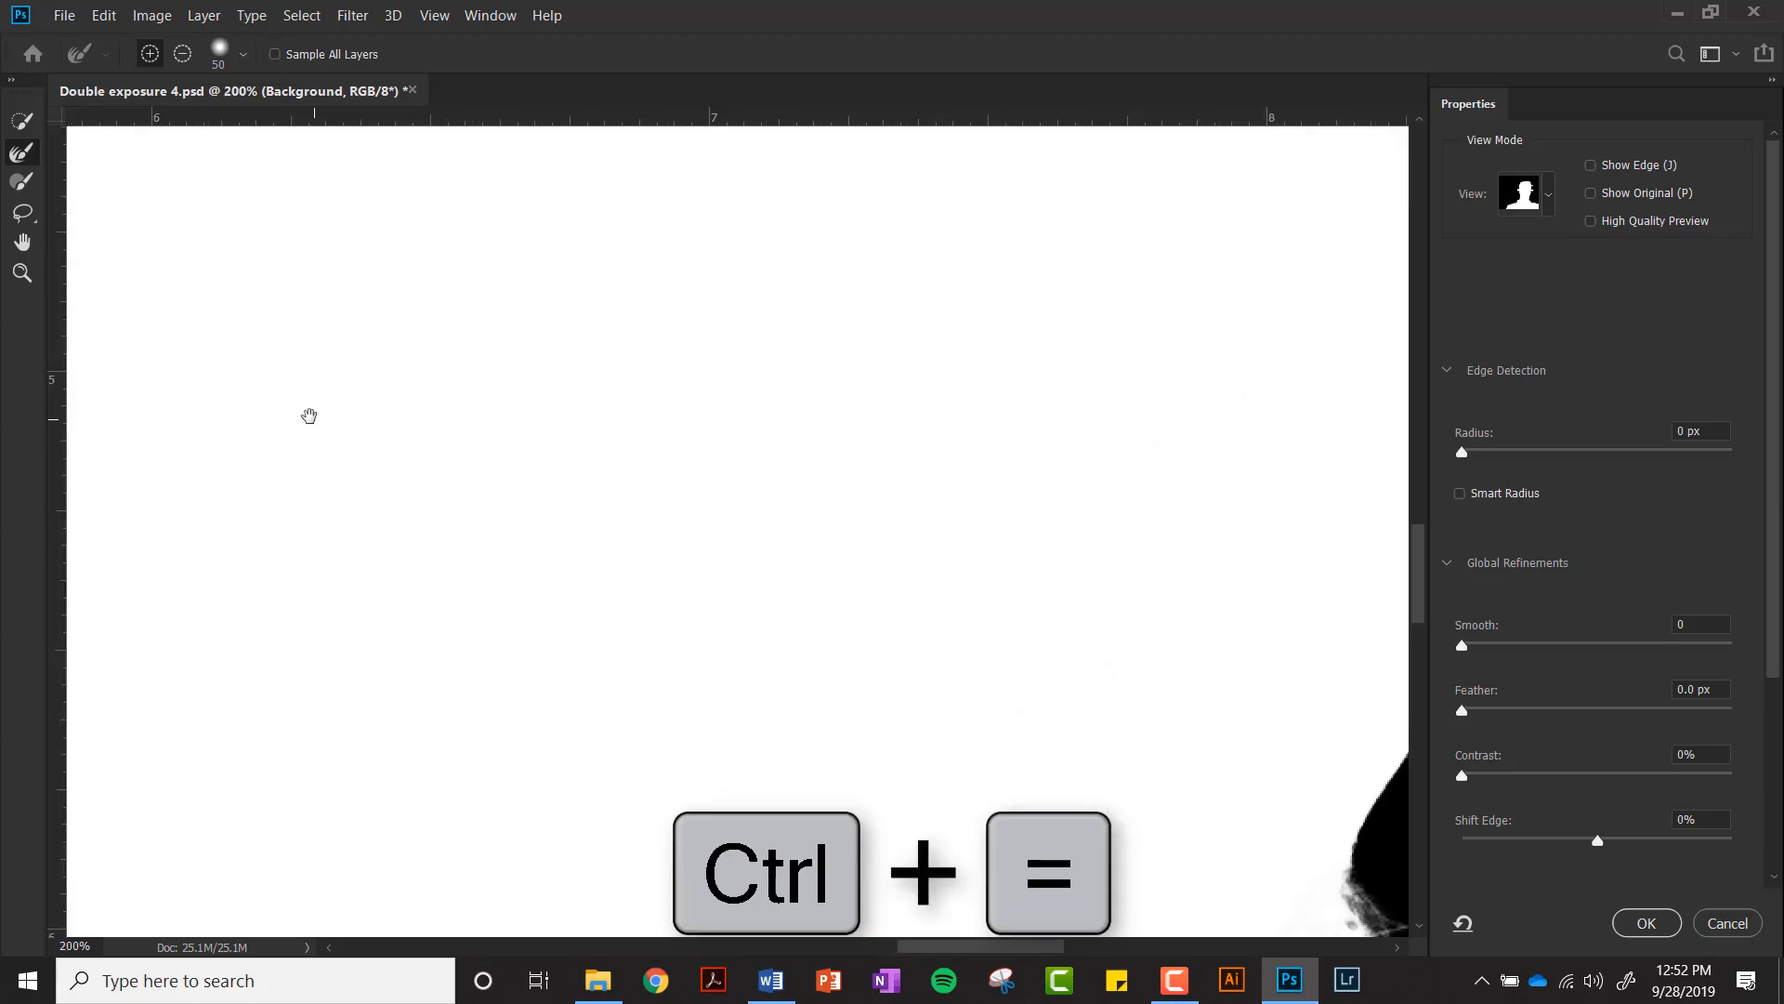
{"action": "left_click_drag", "start_coordinate": [306, 411], "coordinate": [710, 414]}
{"action": "mouse_move", "coordinate": [423, 333]}
{"action": "left_mouse_down"}
{"action": "mouse_move", "coordinate": [545, 558]}
{"action": "mouse_move", "coordinate": [665, 601]}
{"action": "left_mouse_up"}
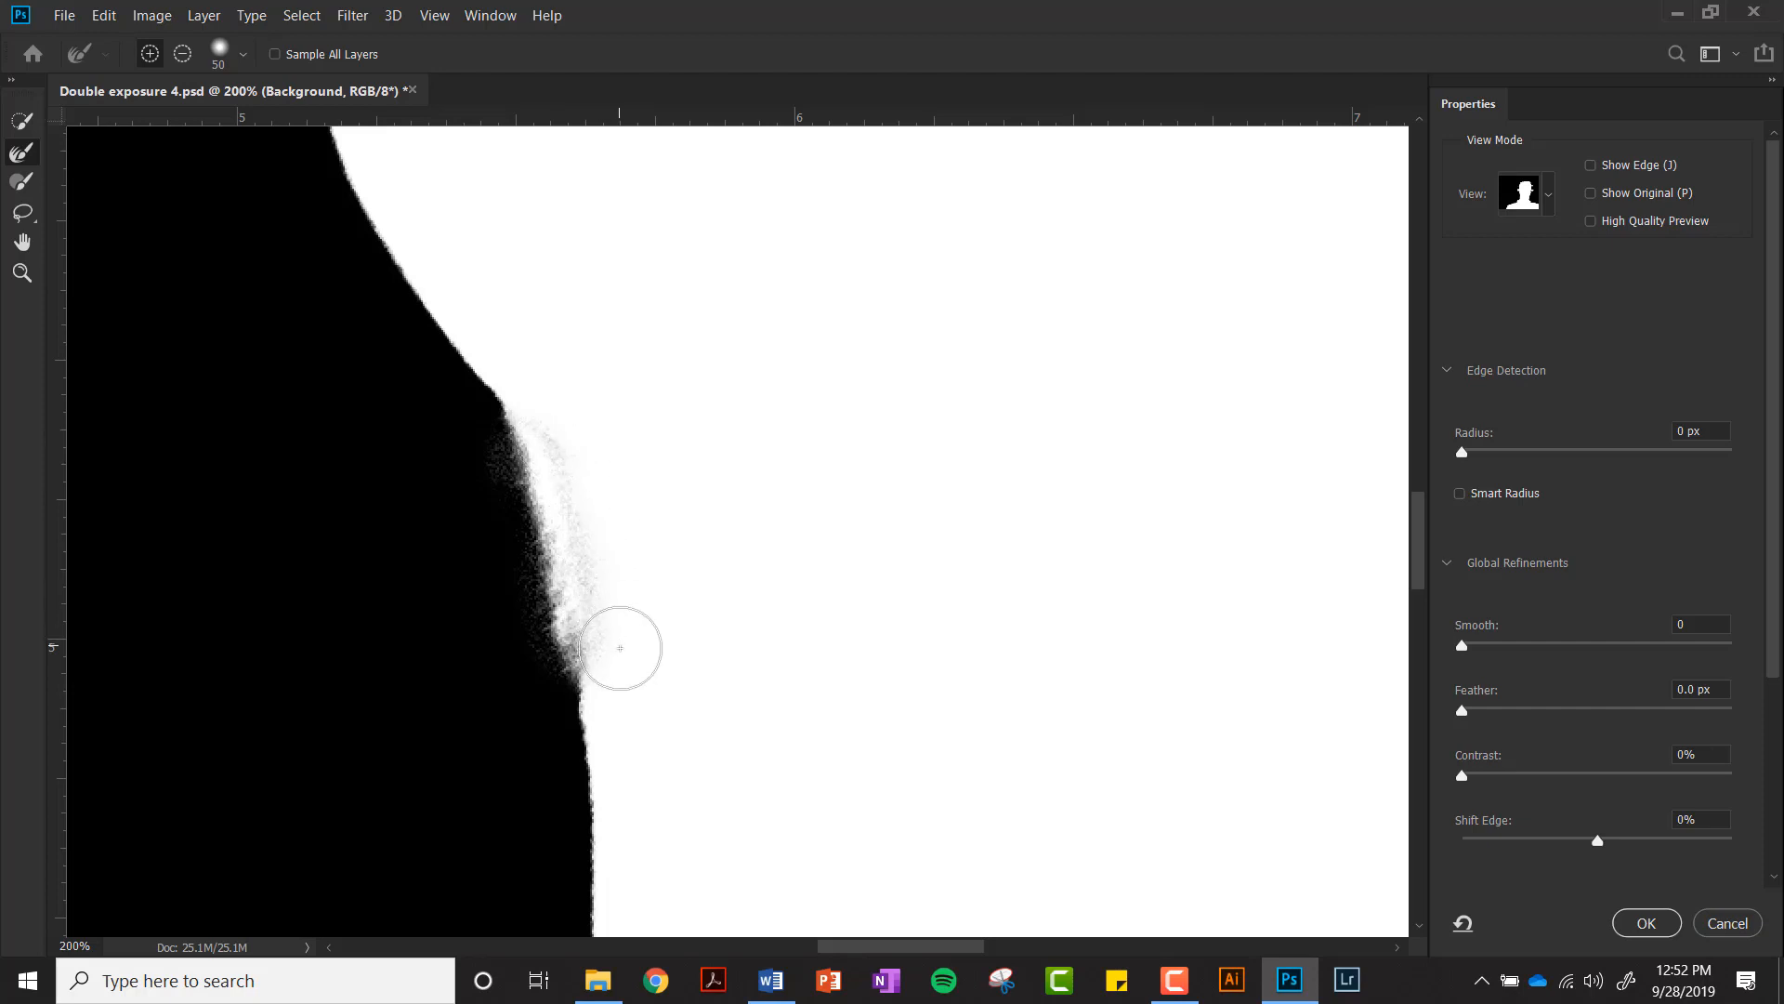
{"action": "left_click", "coordinate": [22, 183]}
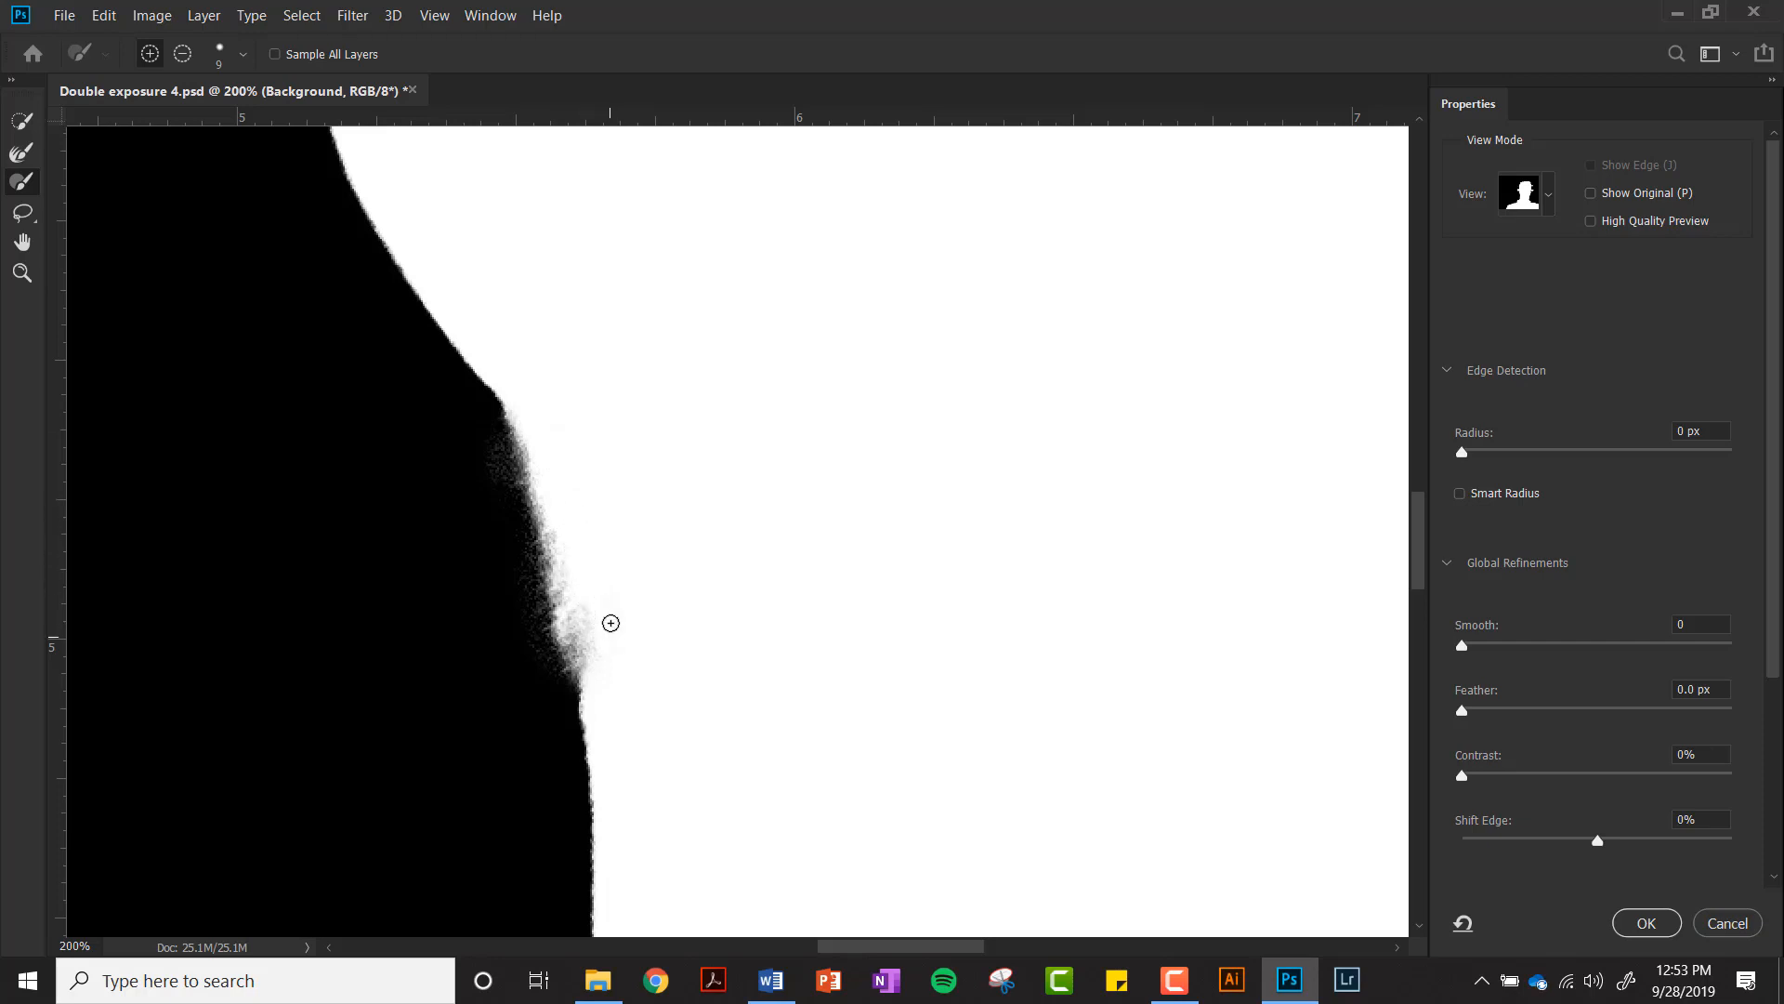
{"action": "mouse_move", "coordinate": [611, 622]}
{"action": "left_mouse_down"}
{"action": "mouse_move", "coordinate": [593, 672]}
{"action": "mouse_move", "coordinate": [581, 622]}
{"action": "left_mouse_up"}
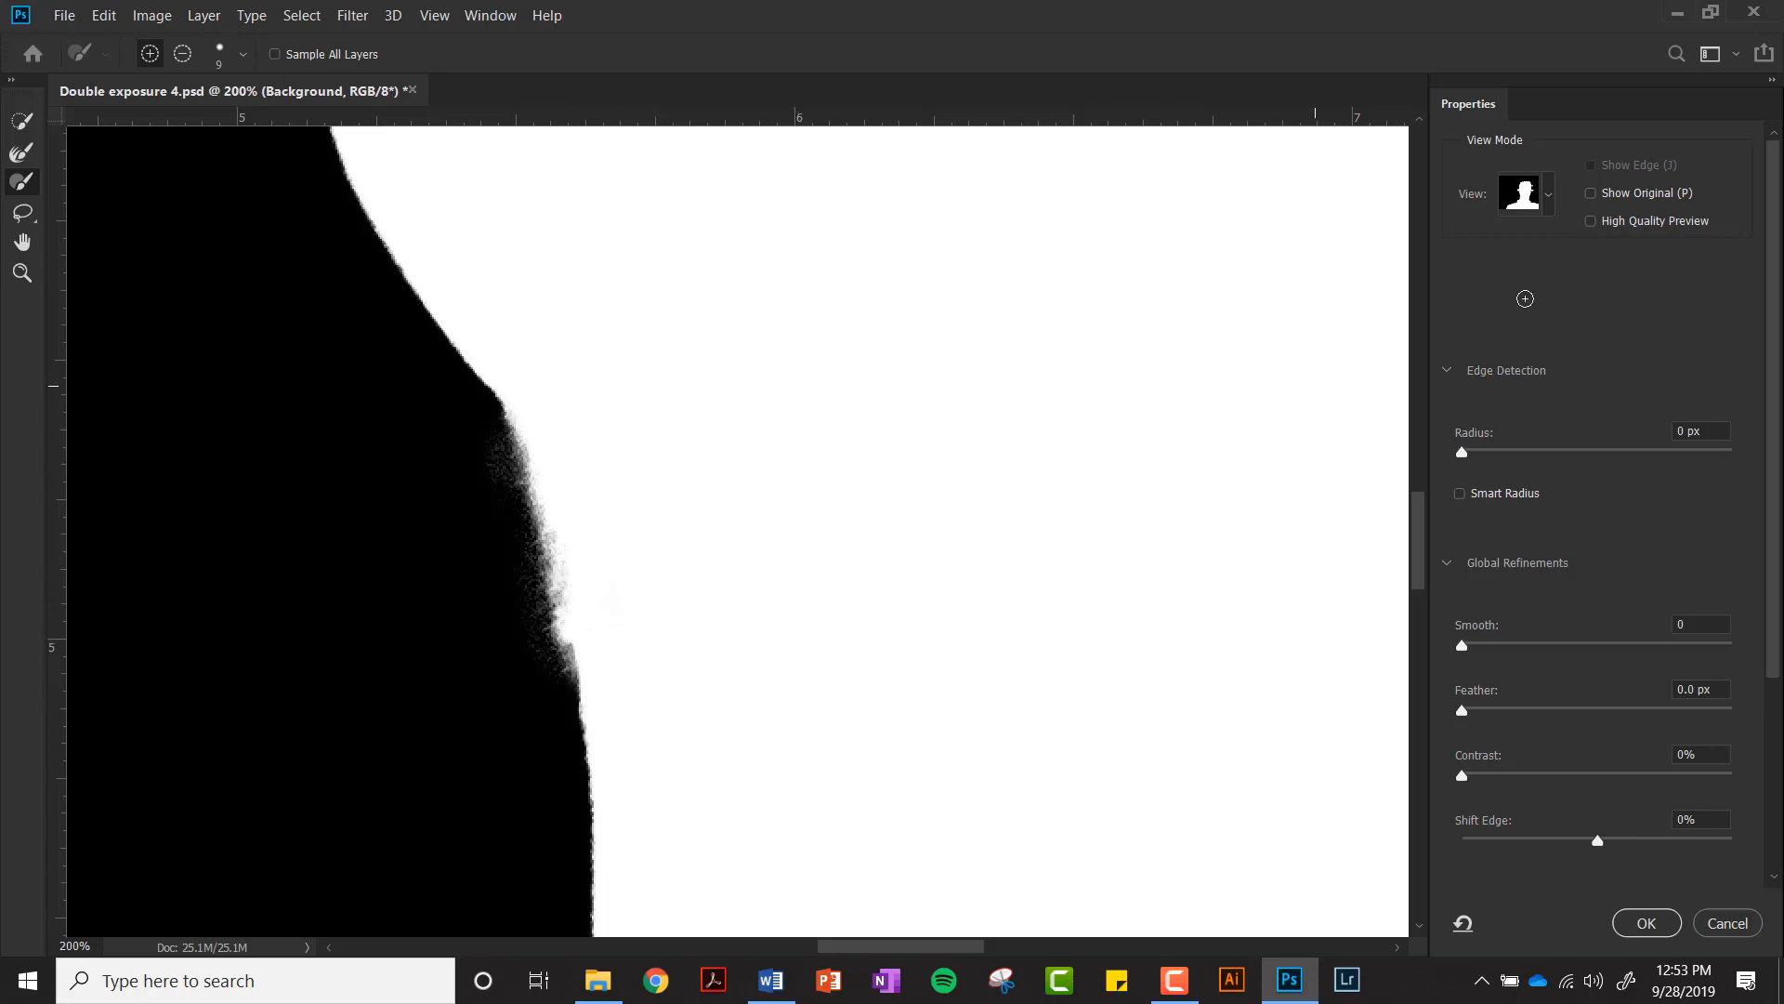
{"action": "left_click", "coordinate": [1548, 206]}
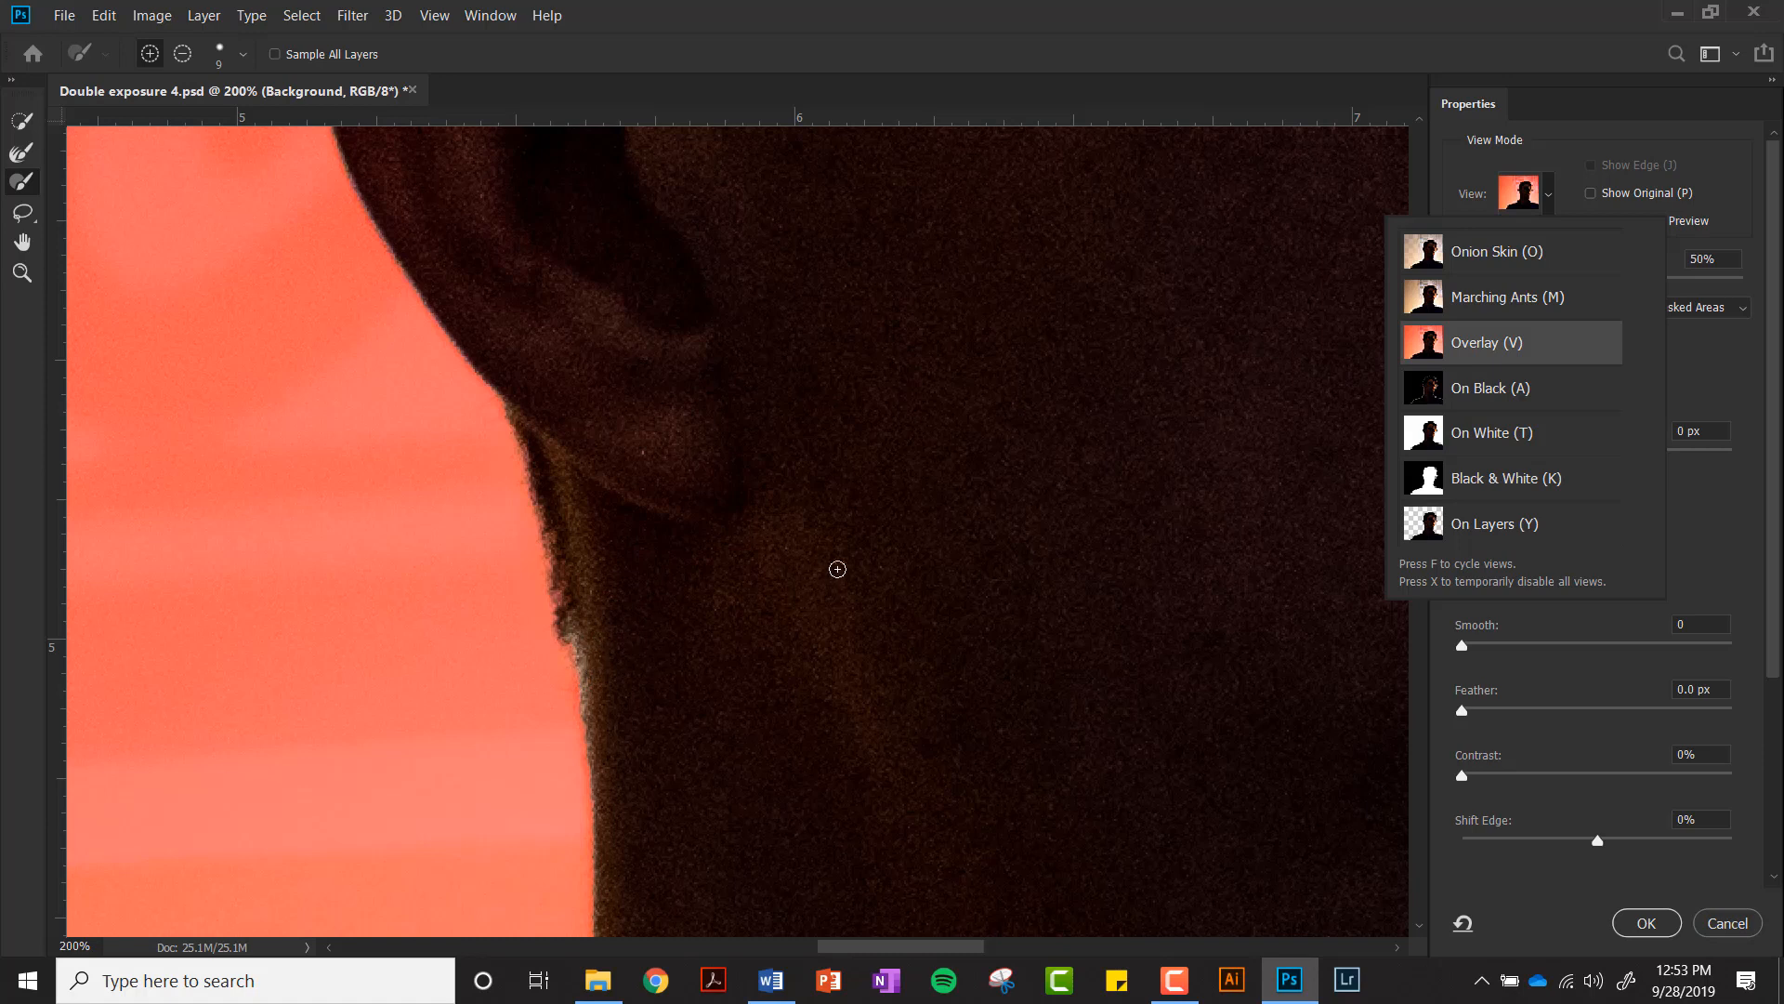
{"action": "left_click", "coordinate": [1548, 203]}
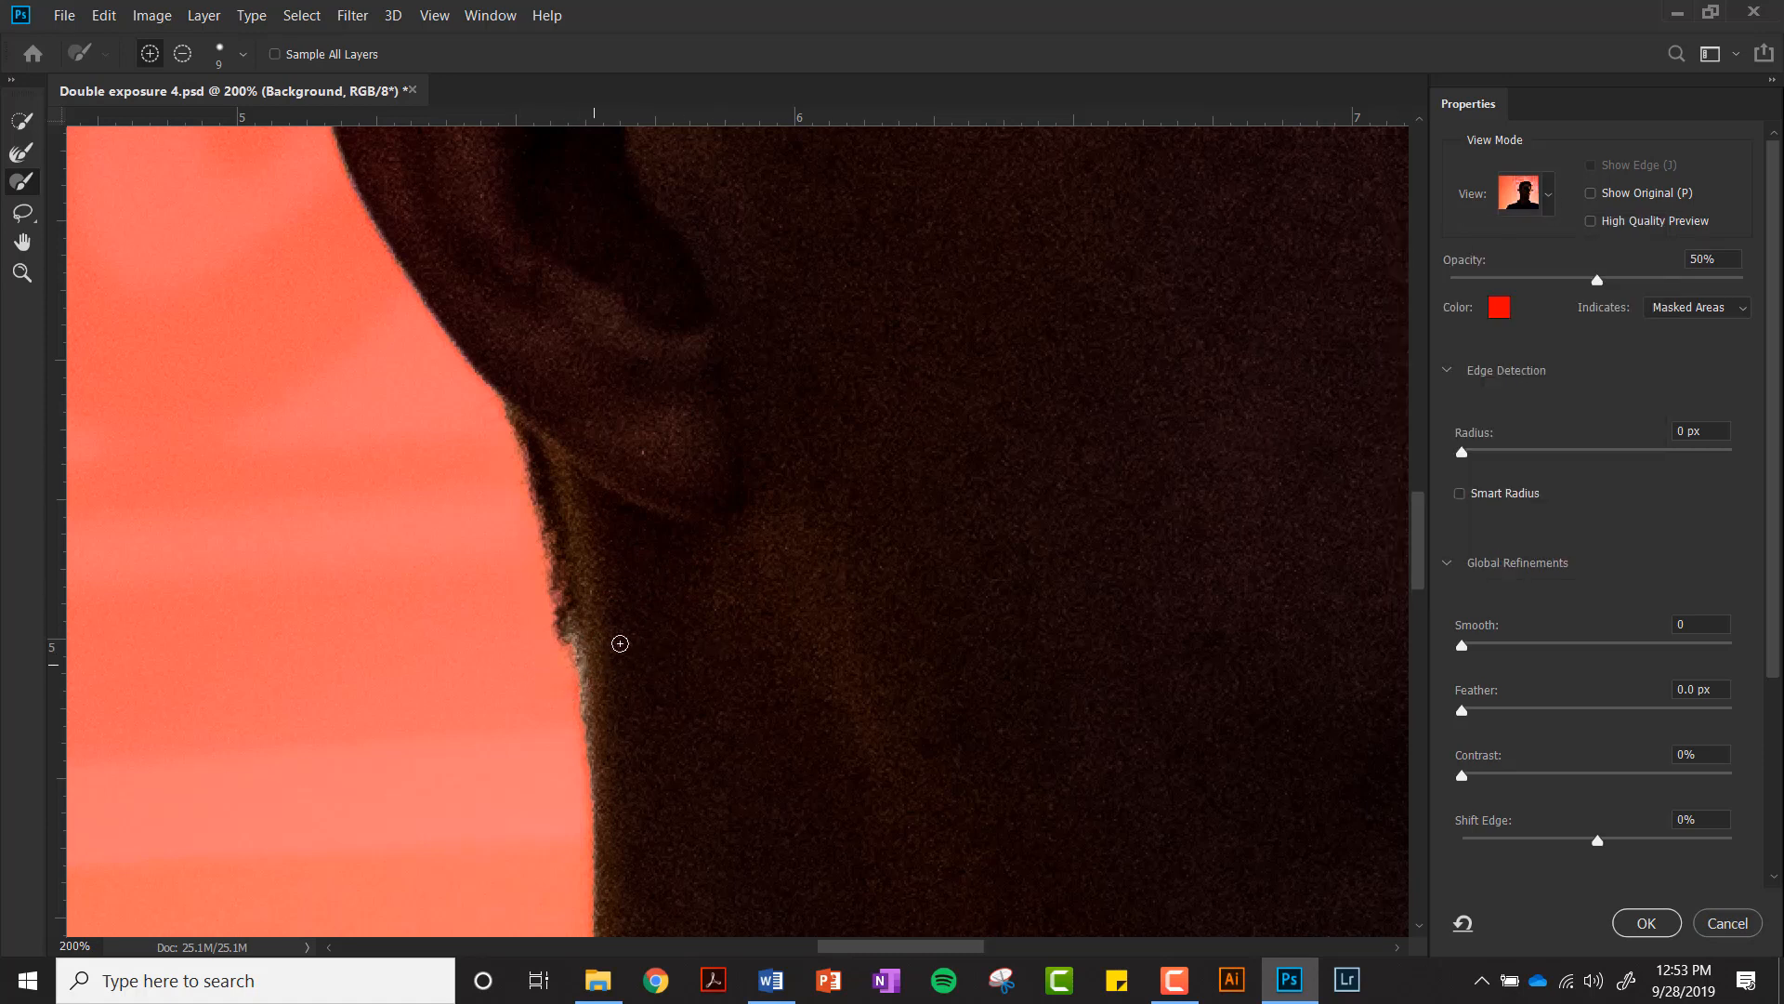
Step: Set the Edge Detection radius to 2 px for the man's selection
{"action": "scroll", "coordinate": [644, 634], "scroll_direction": "down", "scroll_amount": 6}
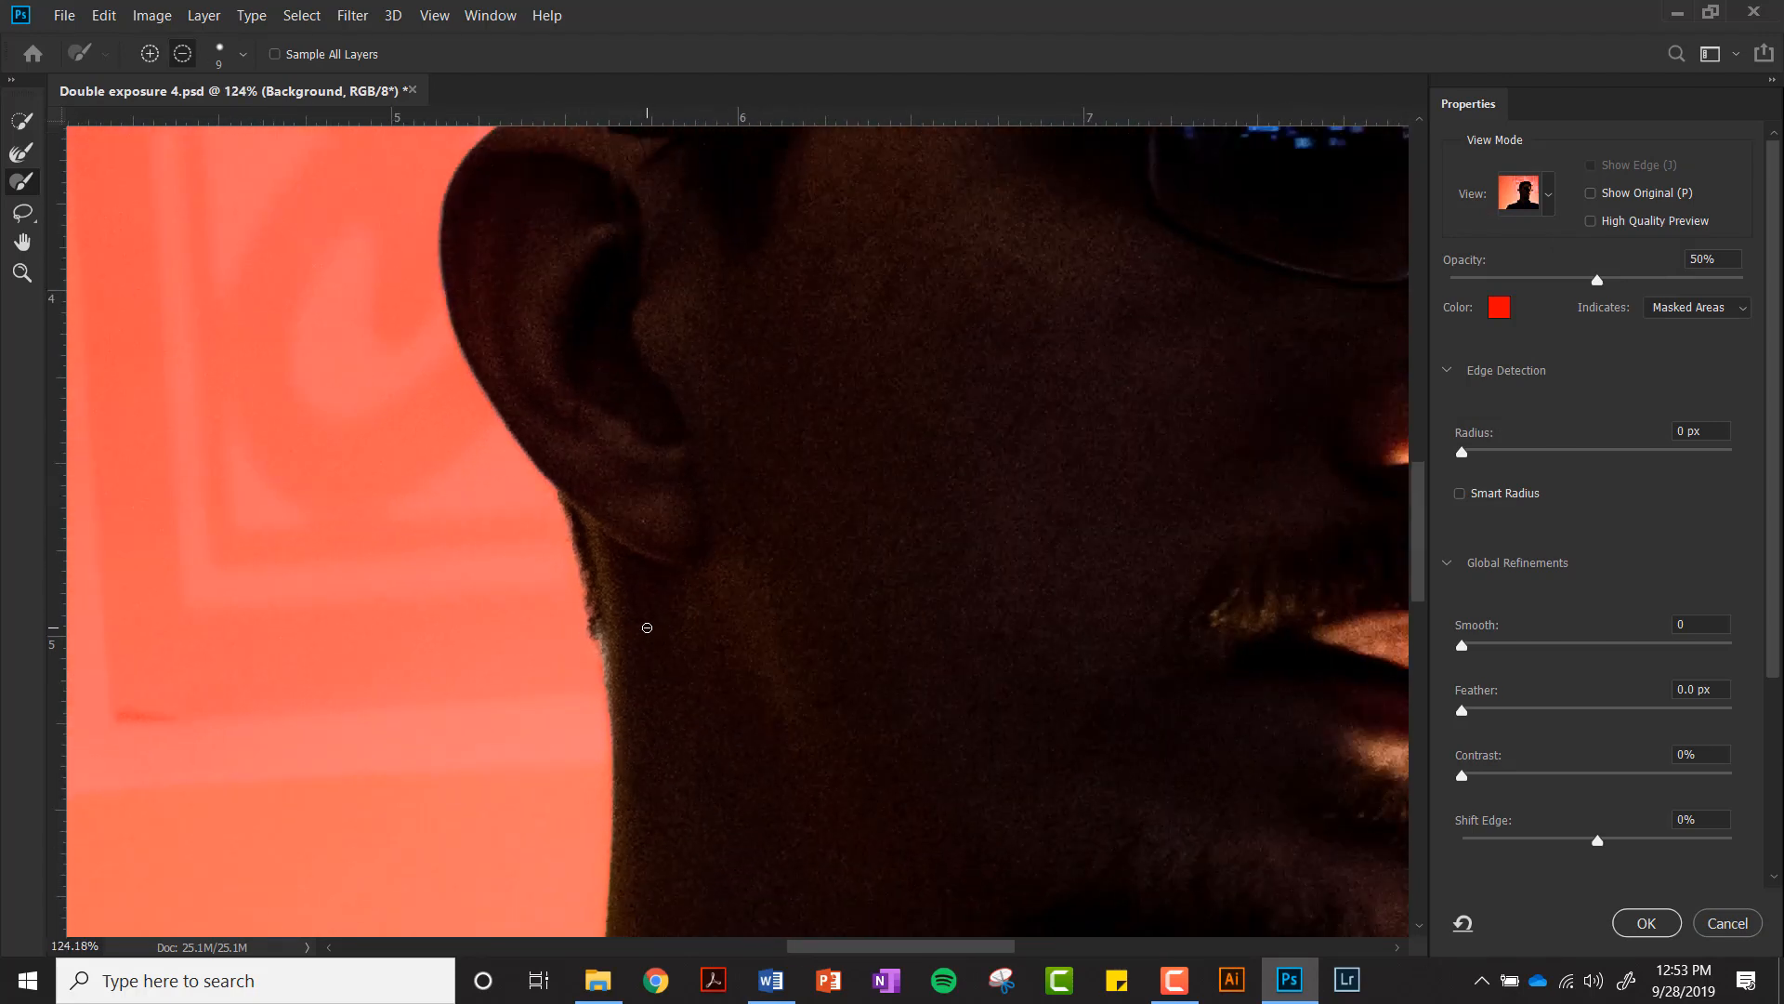
{"action": "key", "text": "r"}
{"action": "scroll", "coordinate": [900, 687], "scroll_direction": "down", "scroll_amount": 2}
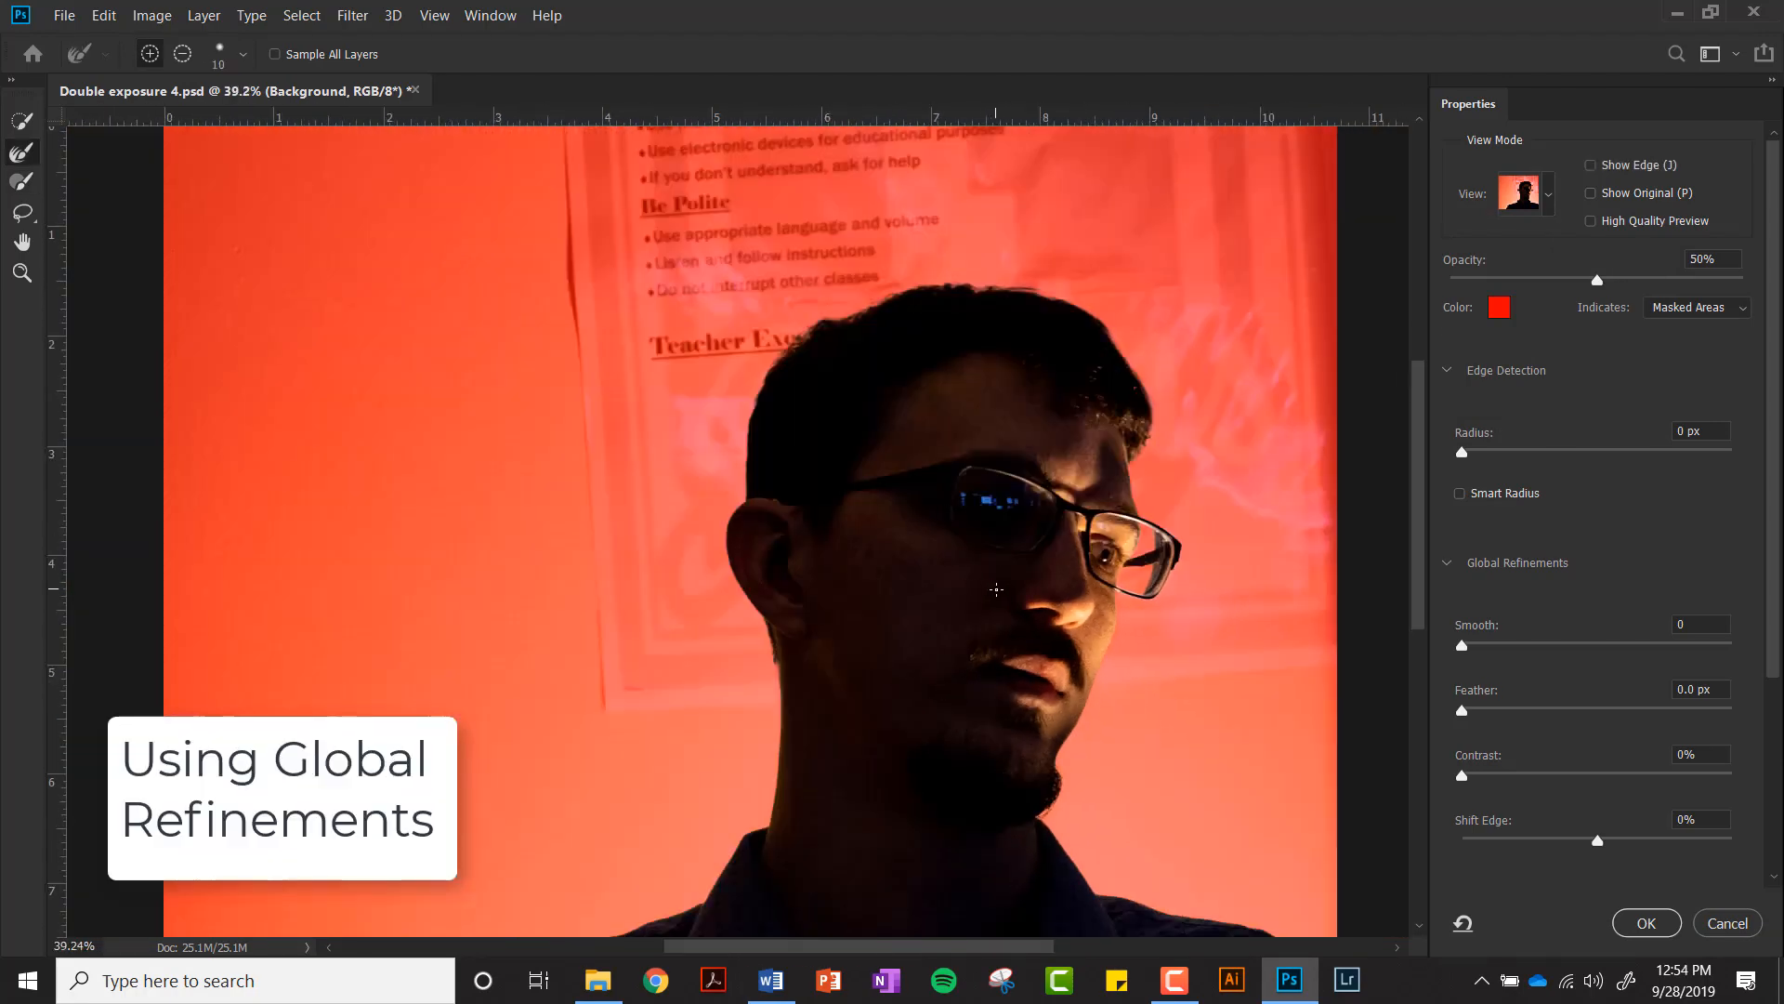
{"action": "left_click_drag", "start_coordinate": [1013, 653], "coordinate": [899, 488]}
{"action": "left_click_drag", "start_coordinate": [853, 649], "coordinate": [882, 684]}
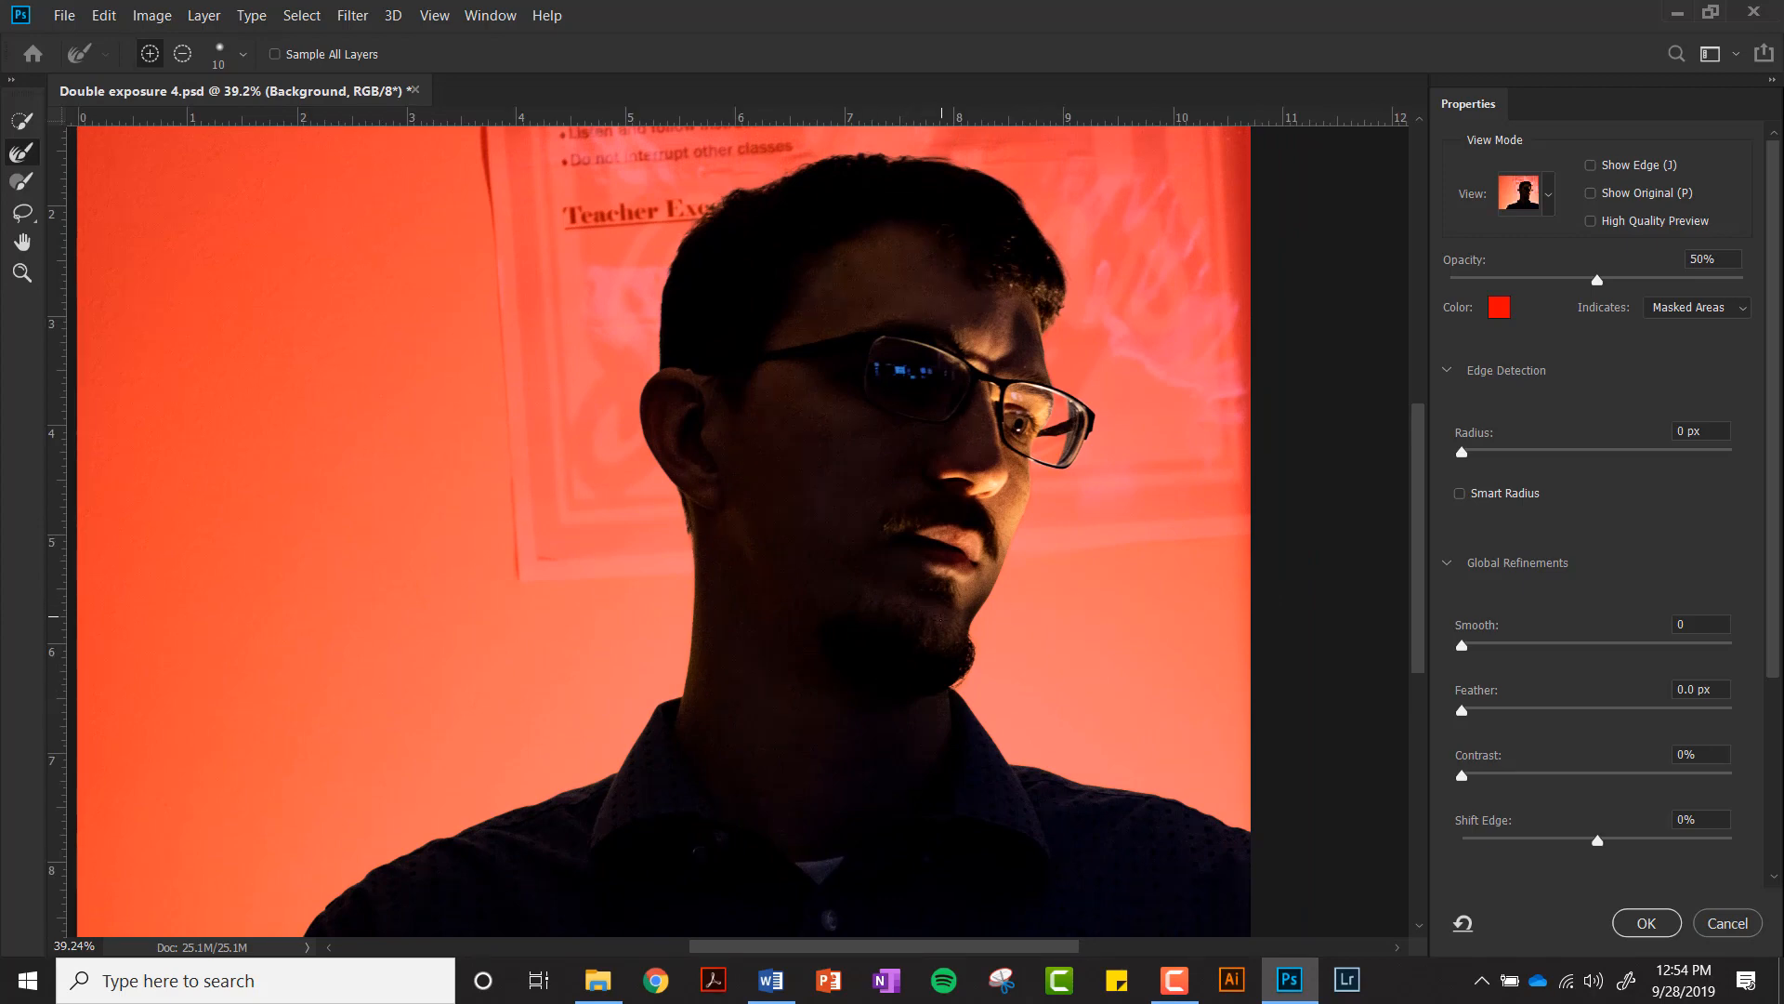
{"action": "key", "text": "k"}
{"action": "key", "text": "v"}
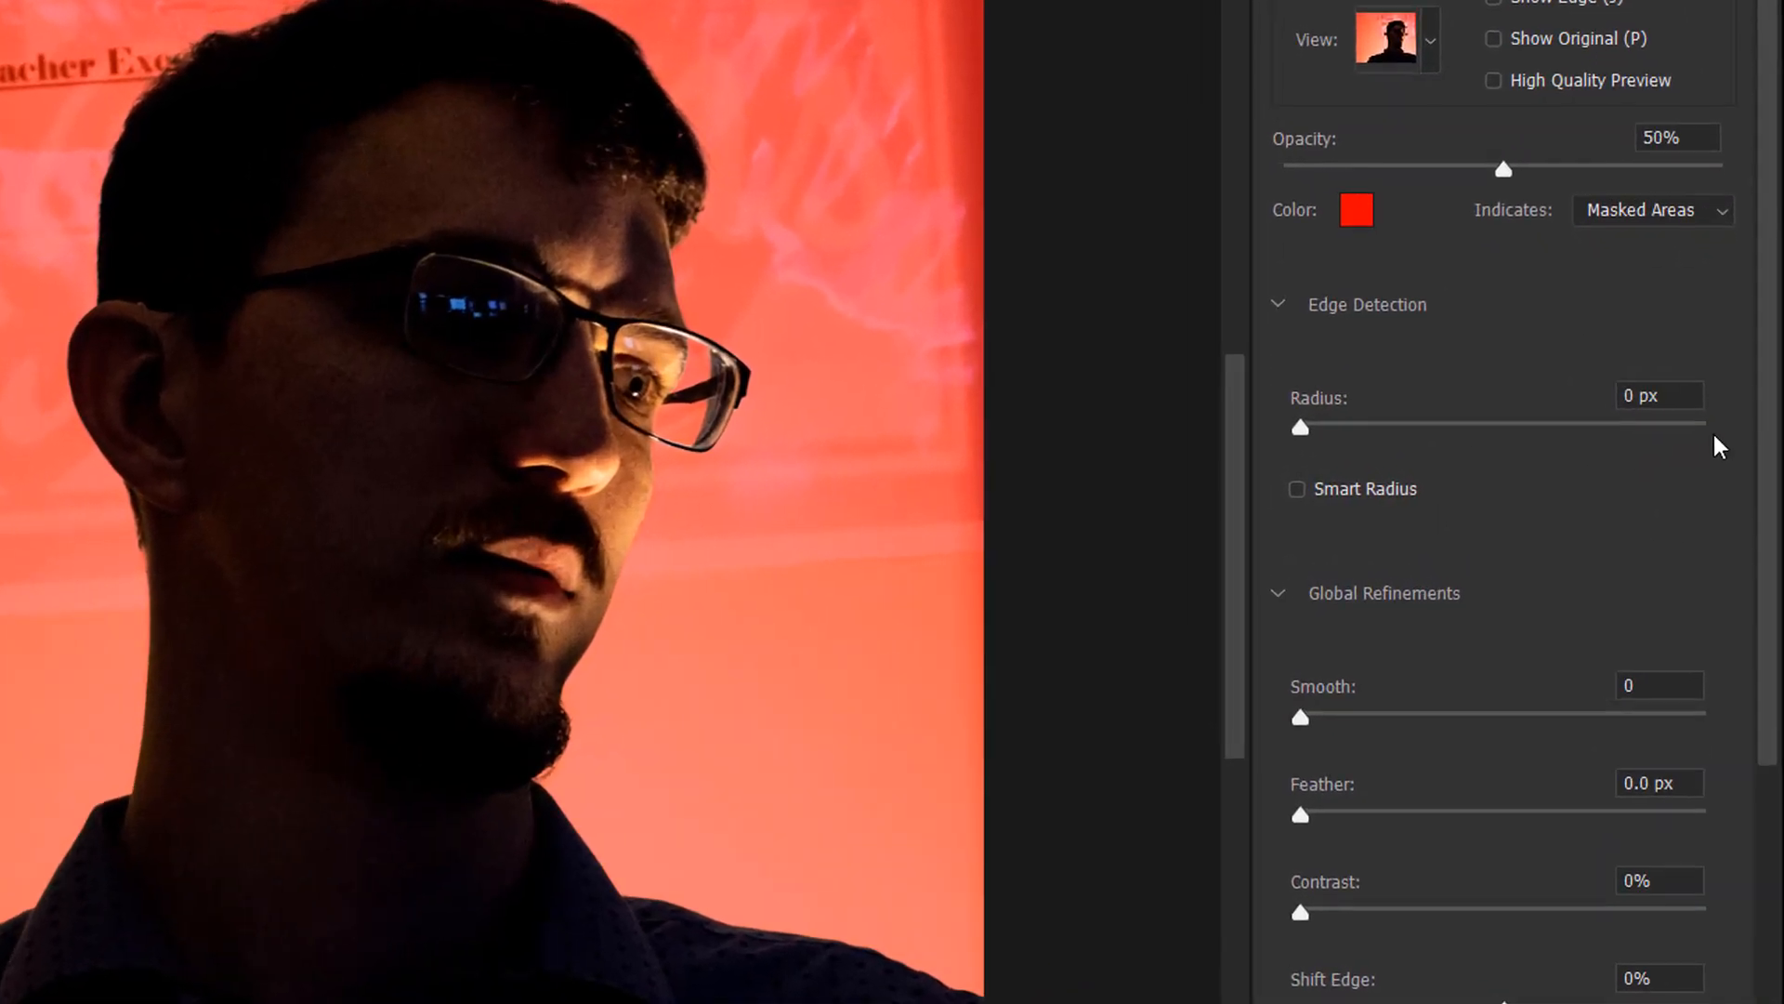
{"action": "scroll", "coordinate": [1770, 353], "scroll_direction": "down", "scroll_amount": 3}
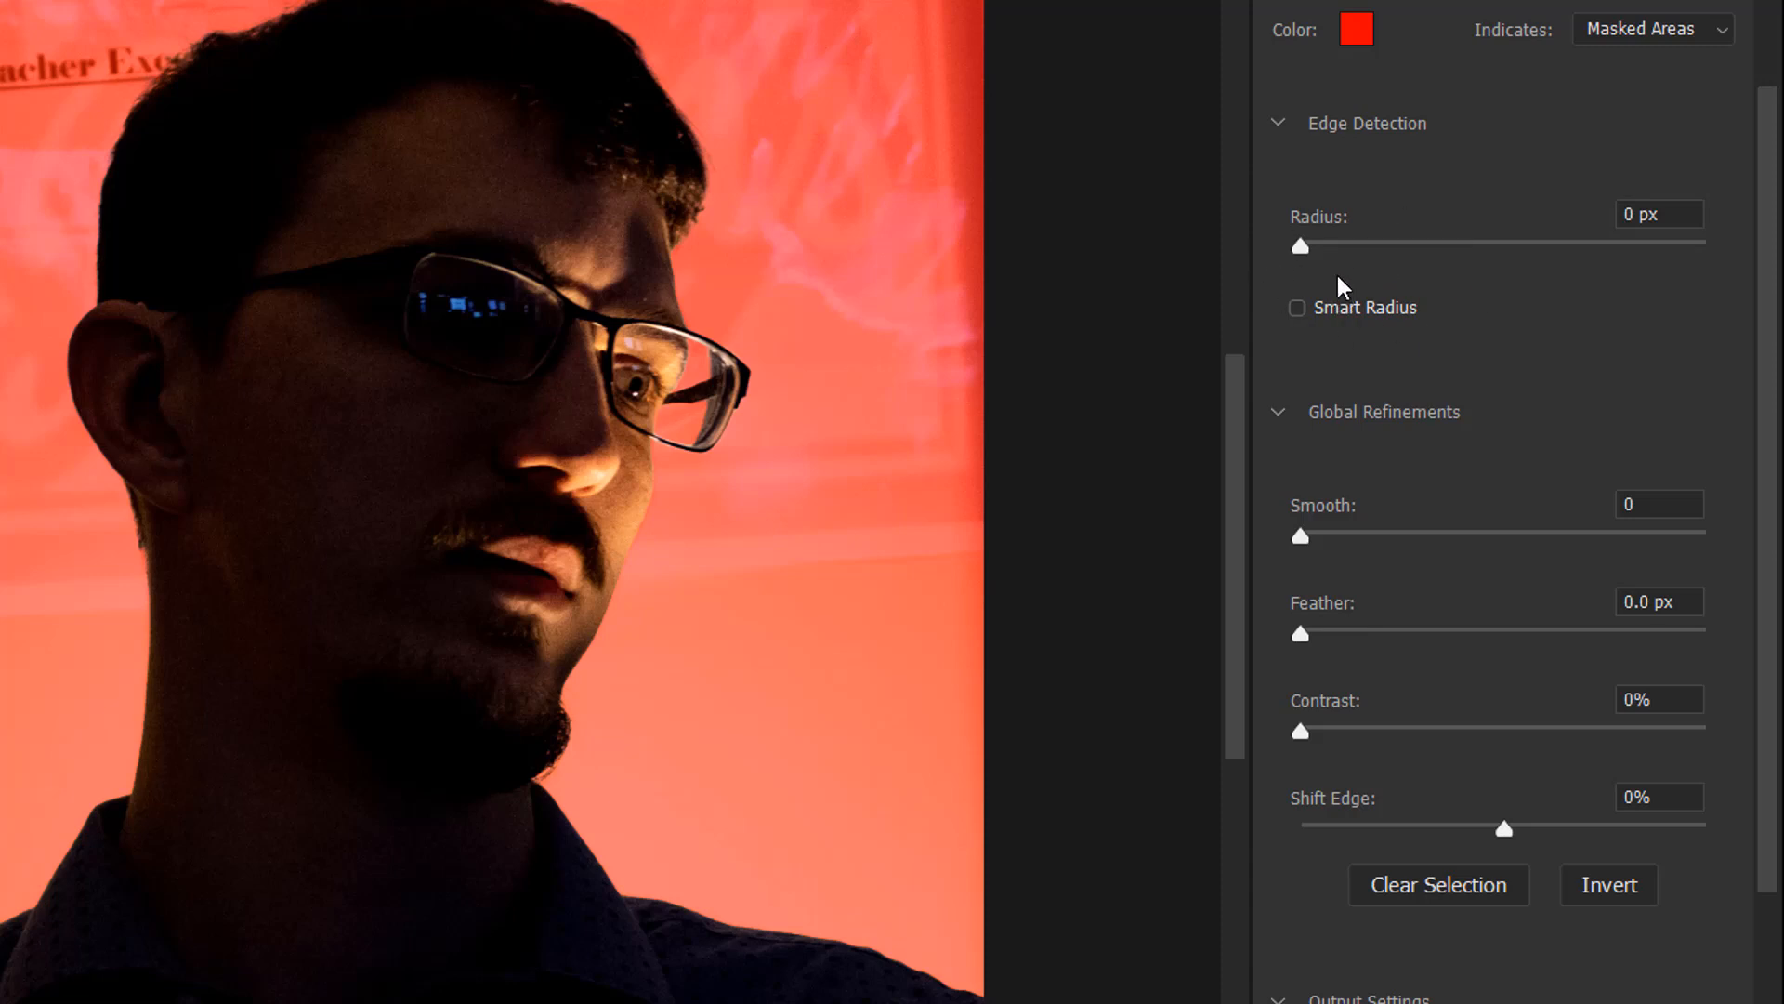
{"action": "left_click_drag", "start_coordinate": [1302, 249], "coordinate": [1312, 251]}
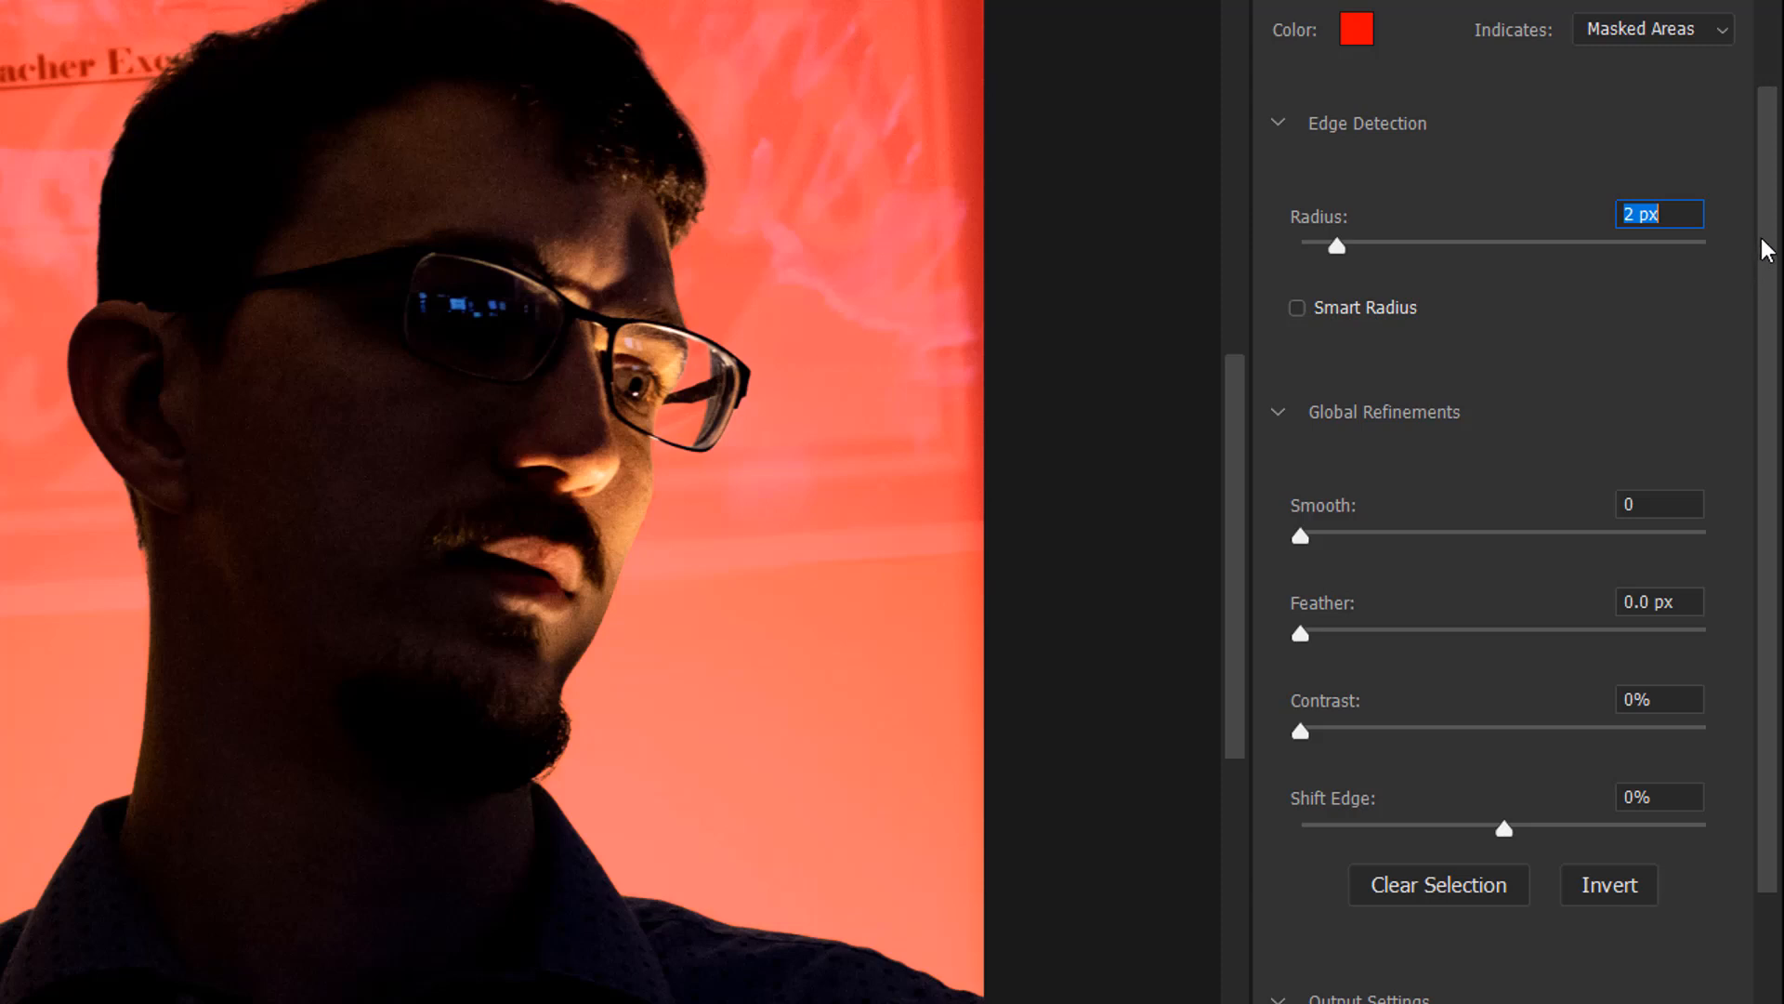
Step: Contract the selection edge by setting Shift Edge to -27%
{"action": "scroll", "coordinate": [1752, 278], "scroll_direction": "down", "scroll_amount": 3}
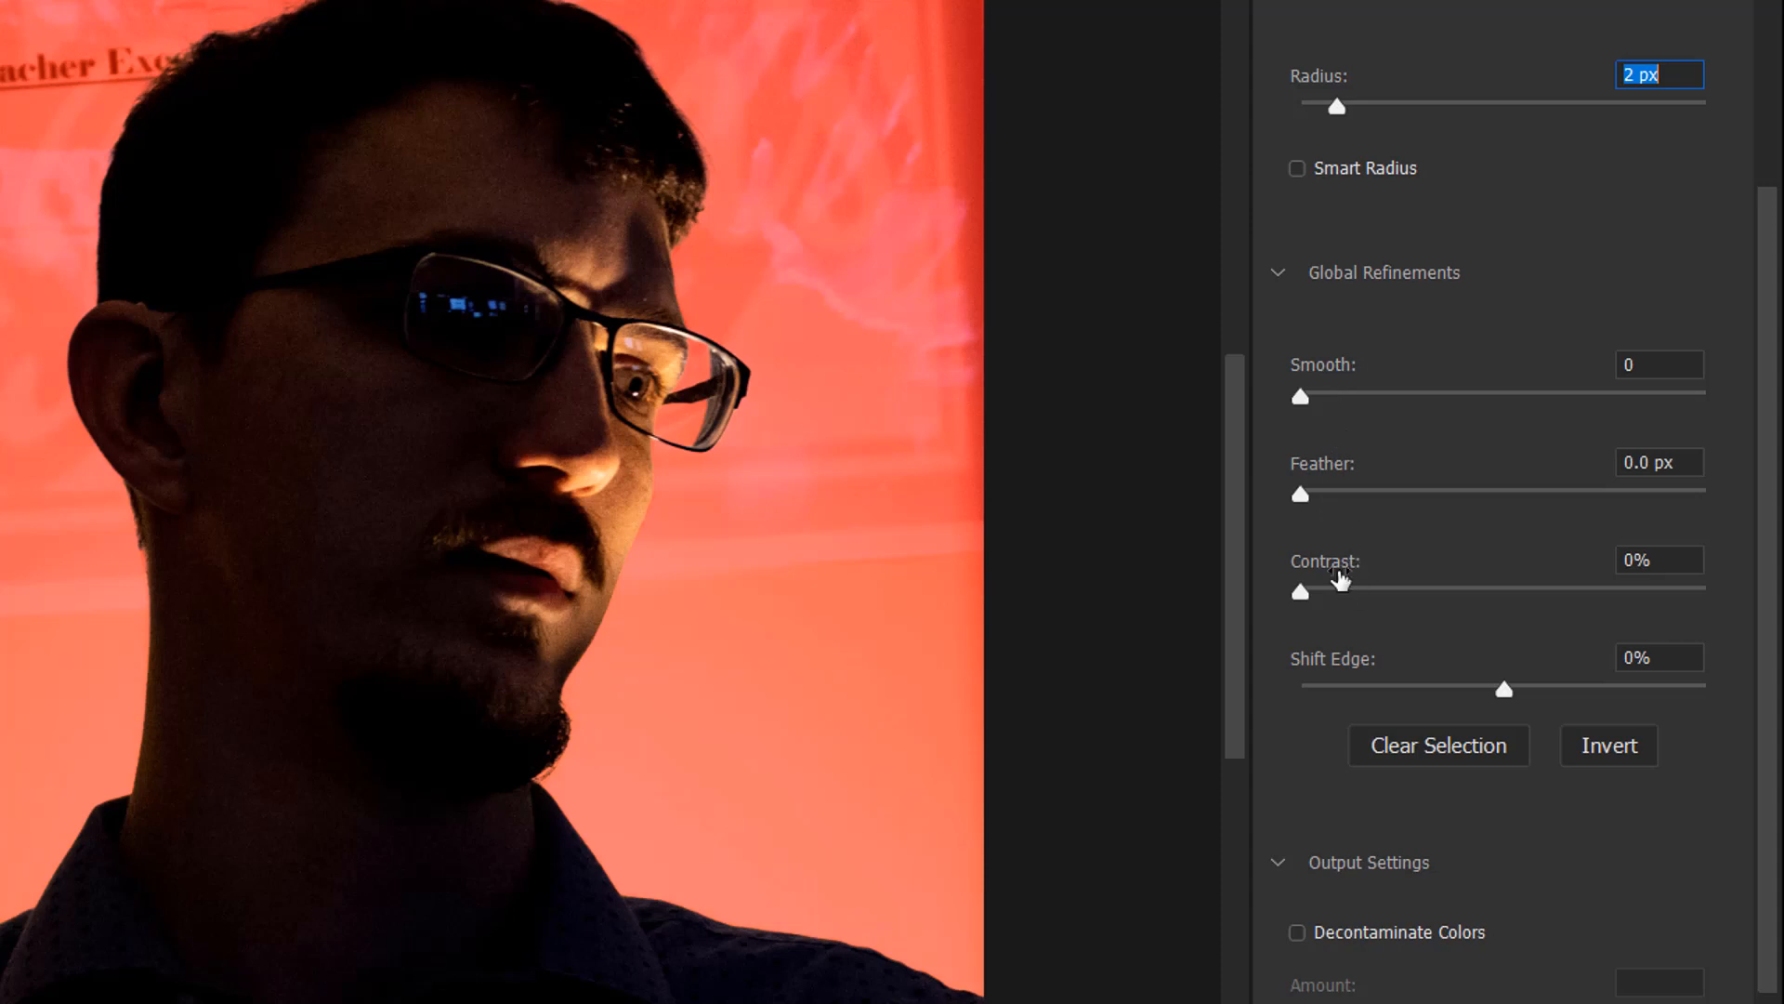
{"action": "left_click_drag", "start_coordinate": [1771, 517], "coordinate": [1760, 574]}
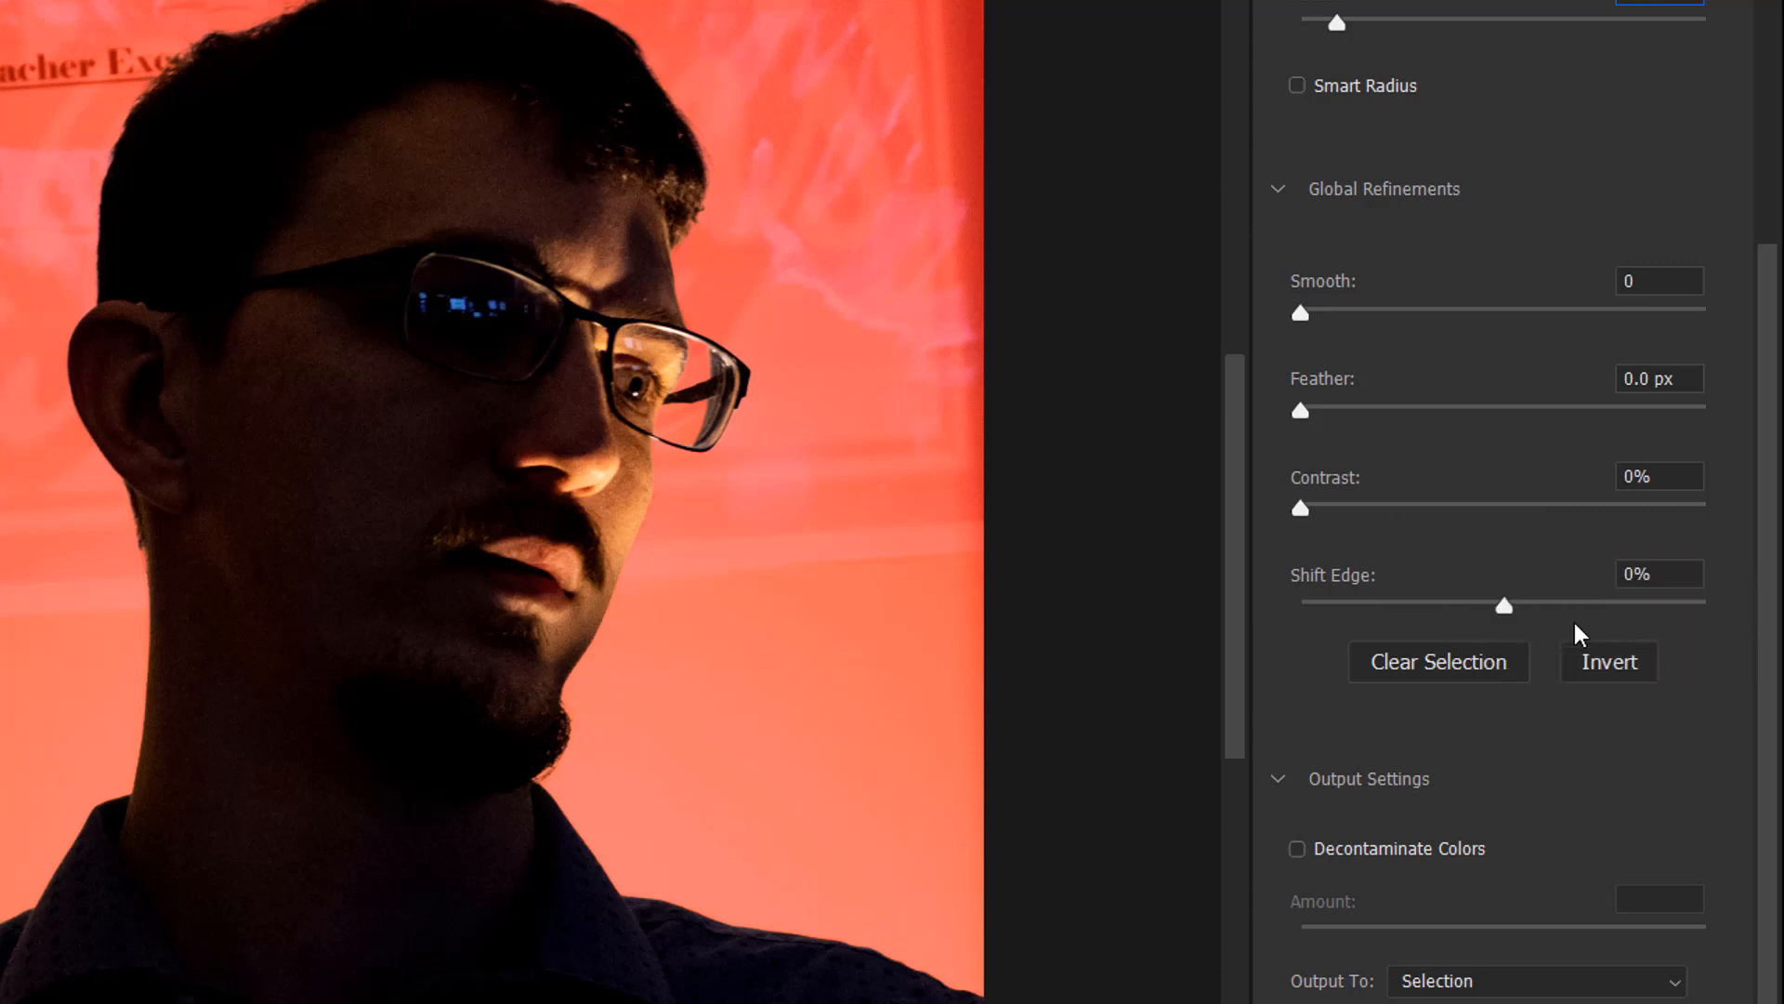
{"action": "left_click_drag", "start_coordinate": [1513, 609], "coordinate": [1548, 613]}
{"action": "left_click_drag", "start_coordinate": [1543, 606], "coordinate": [1452, 608]}
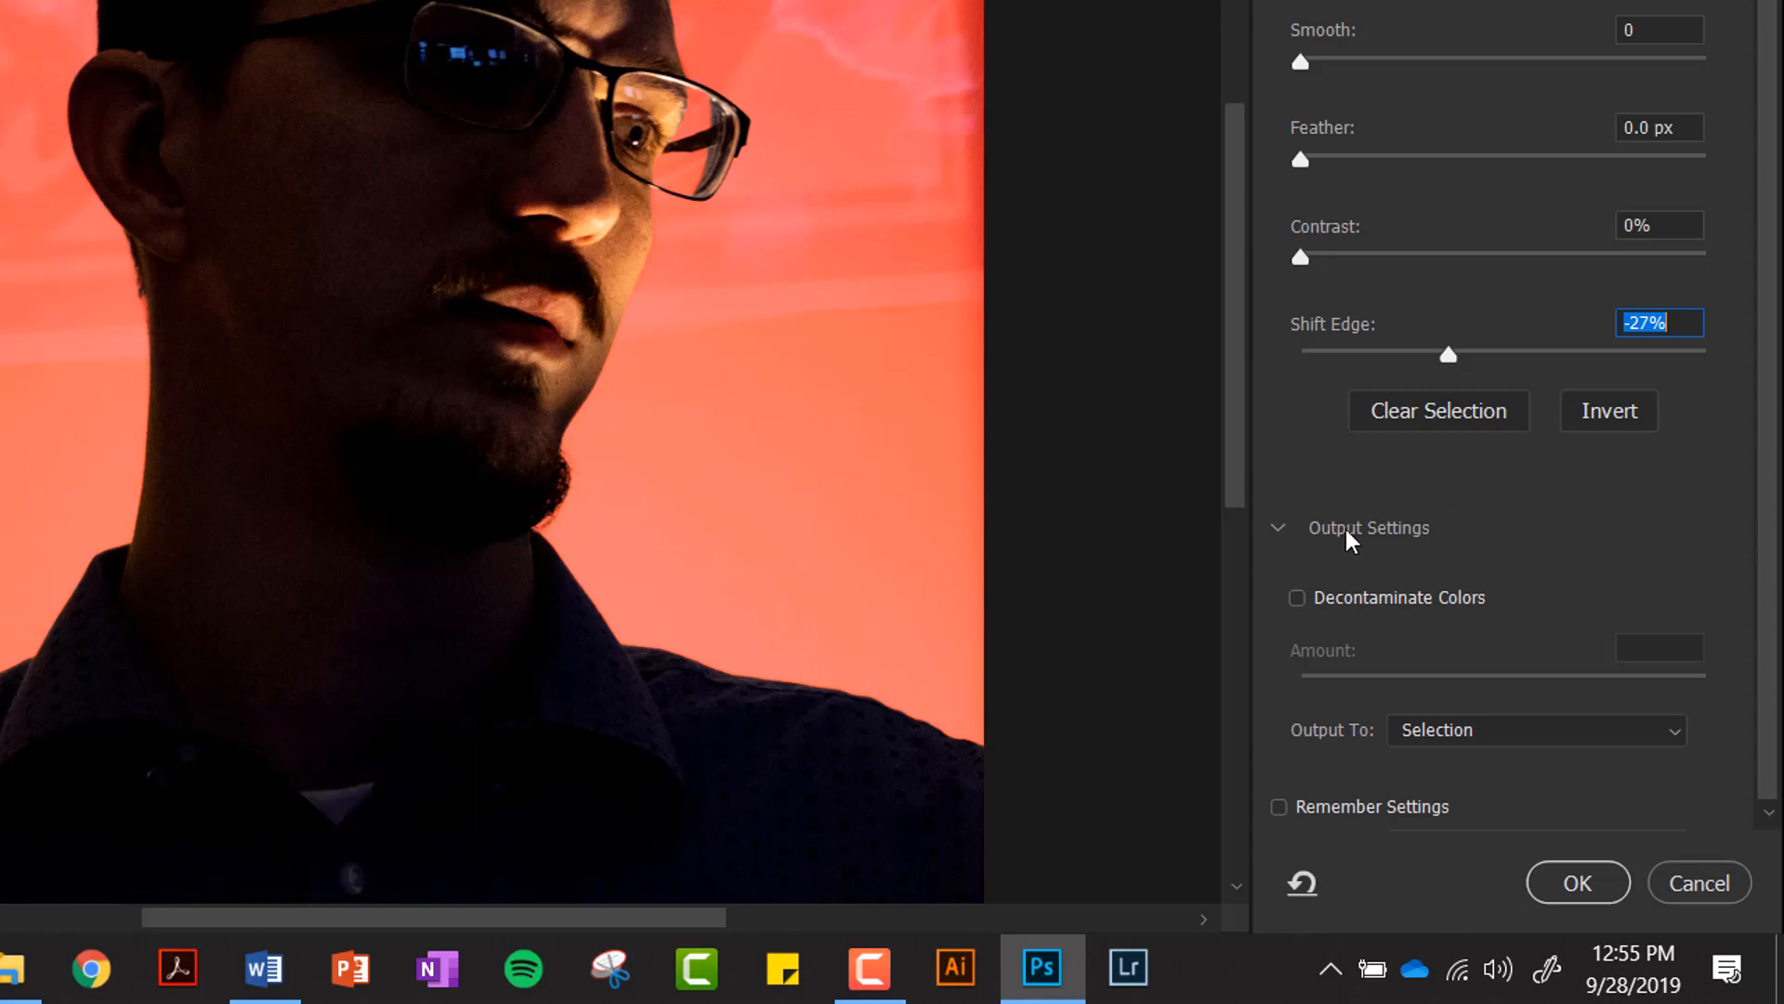
Step: Output the refined selection to a New Layer with Layer Mask and apply it
{"action": "left_click", "coordinate": [1286, 530]}
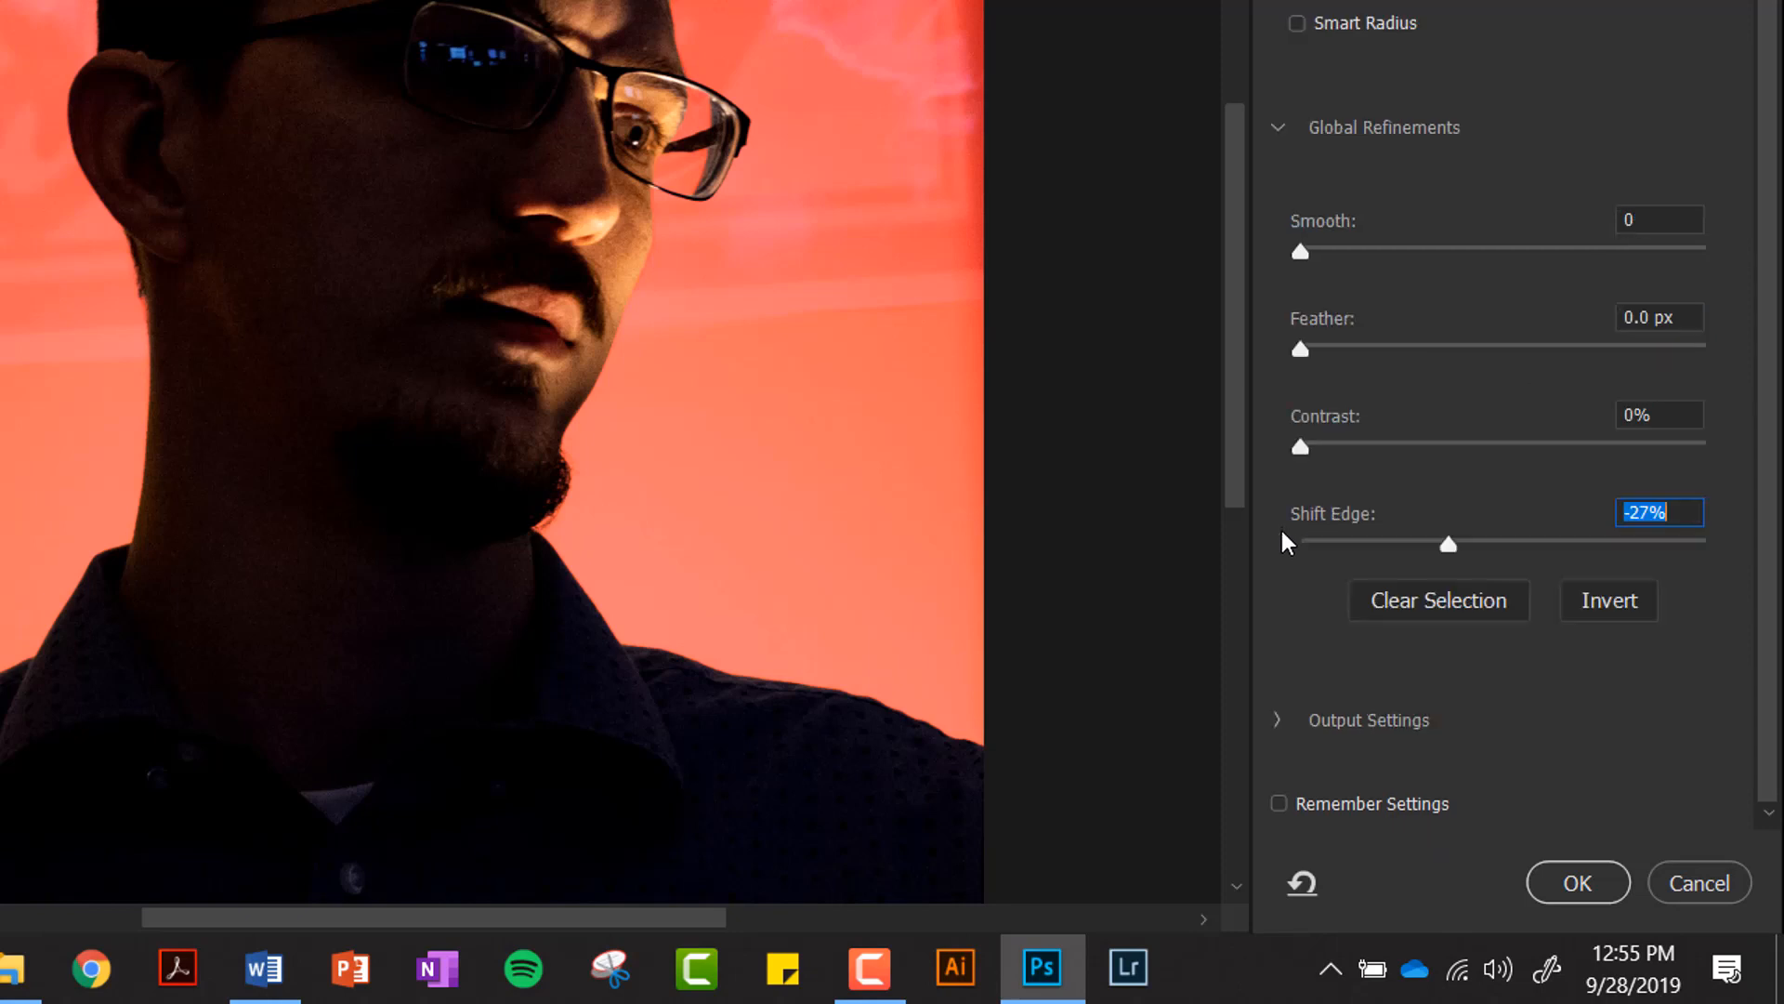
{"action": "left_click", "coordinate": [1281, 733]}
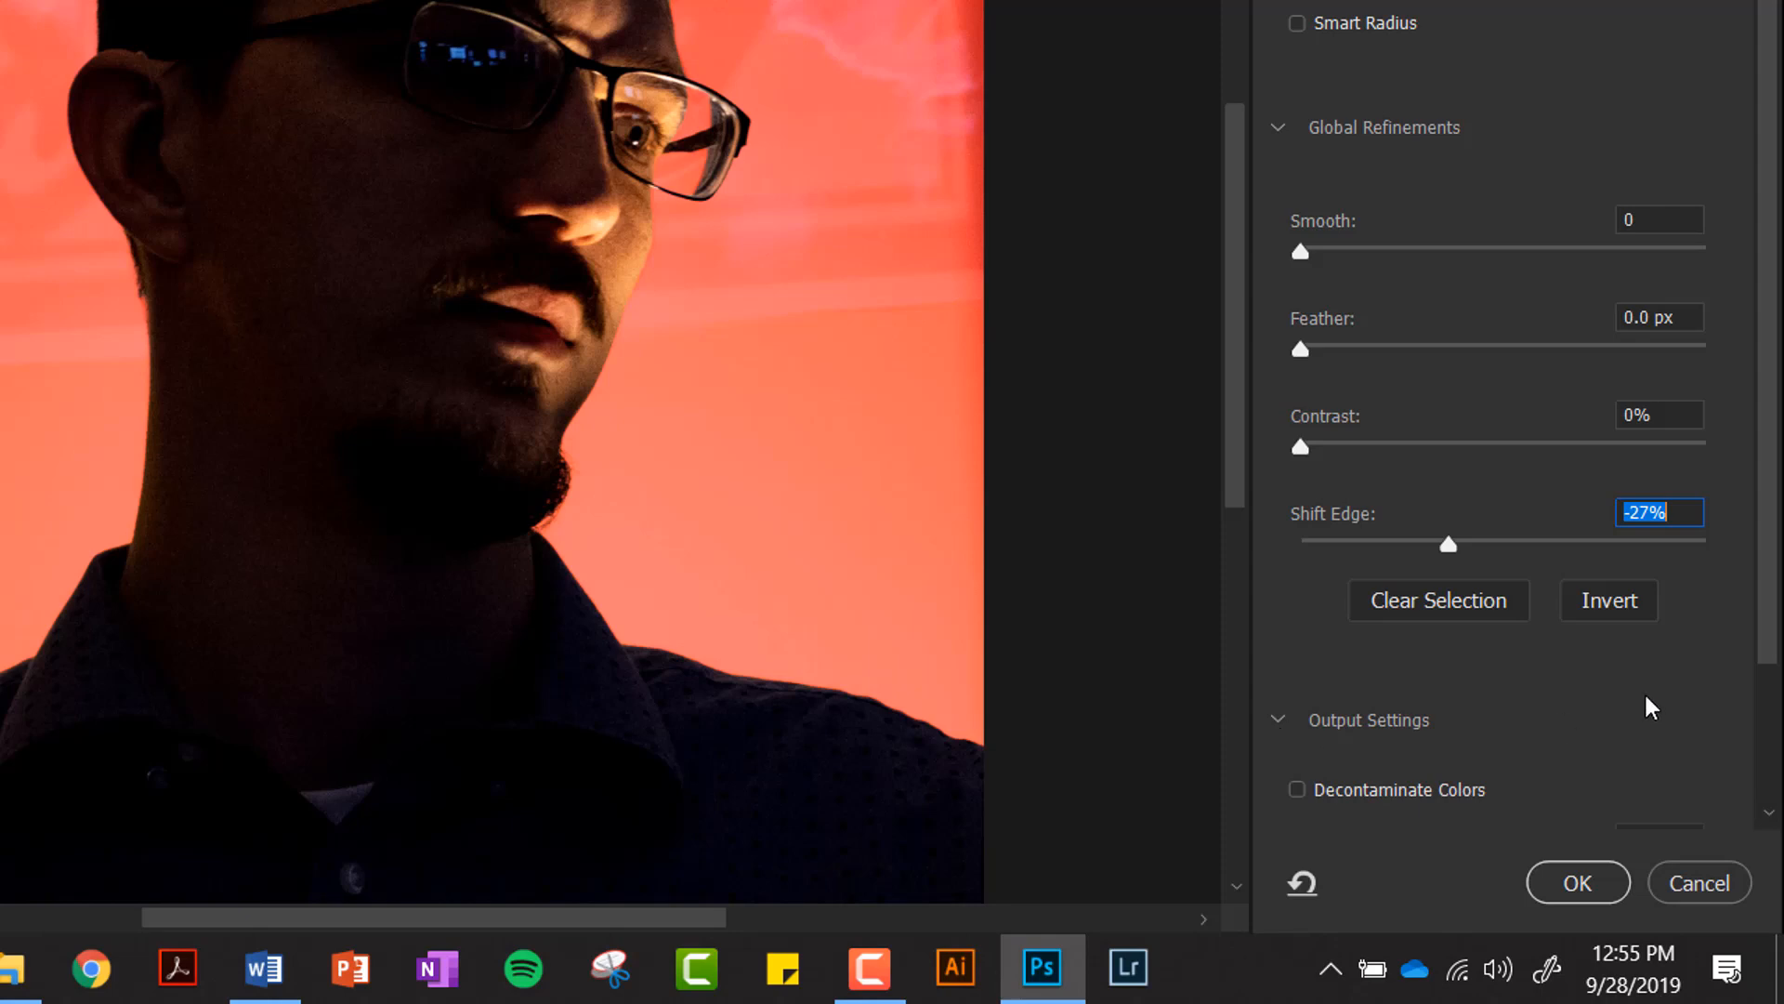
{"action": "scroll", "coordinate": [1767, 651], "scroll_direction": "down", "scroll_amount": 2}
{"action": "scroll", "coordinate": [1768, 650], "scroll_direction": "down", "scroll_amount": 2}
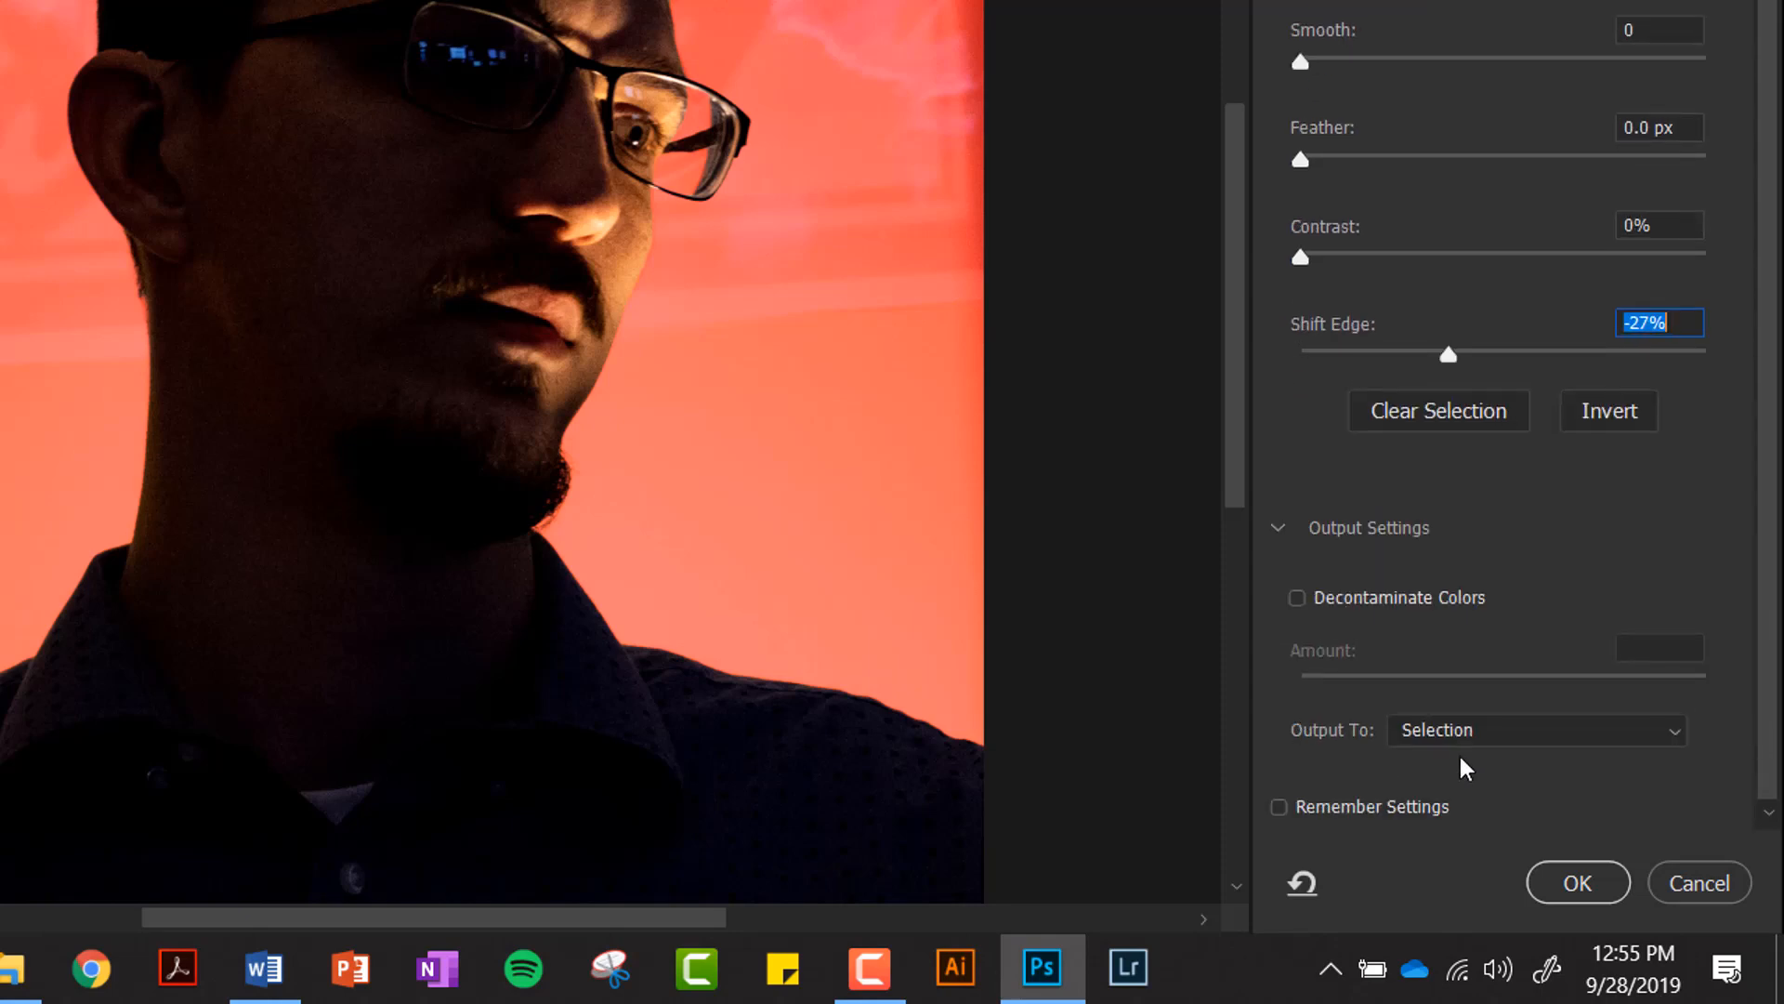
{"action": "left_click", "coordinate": [1527, 727]}
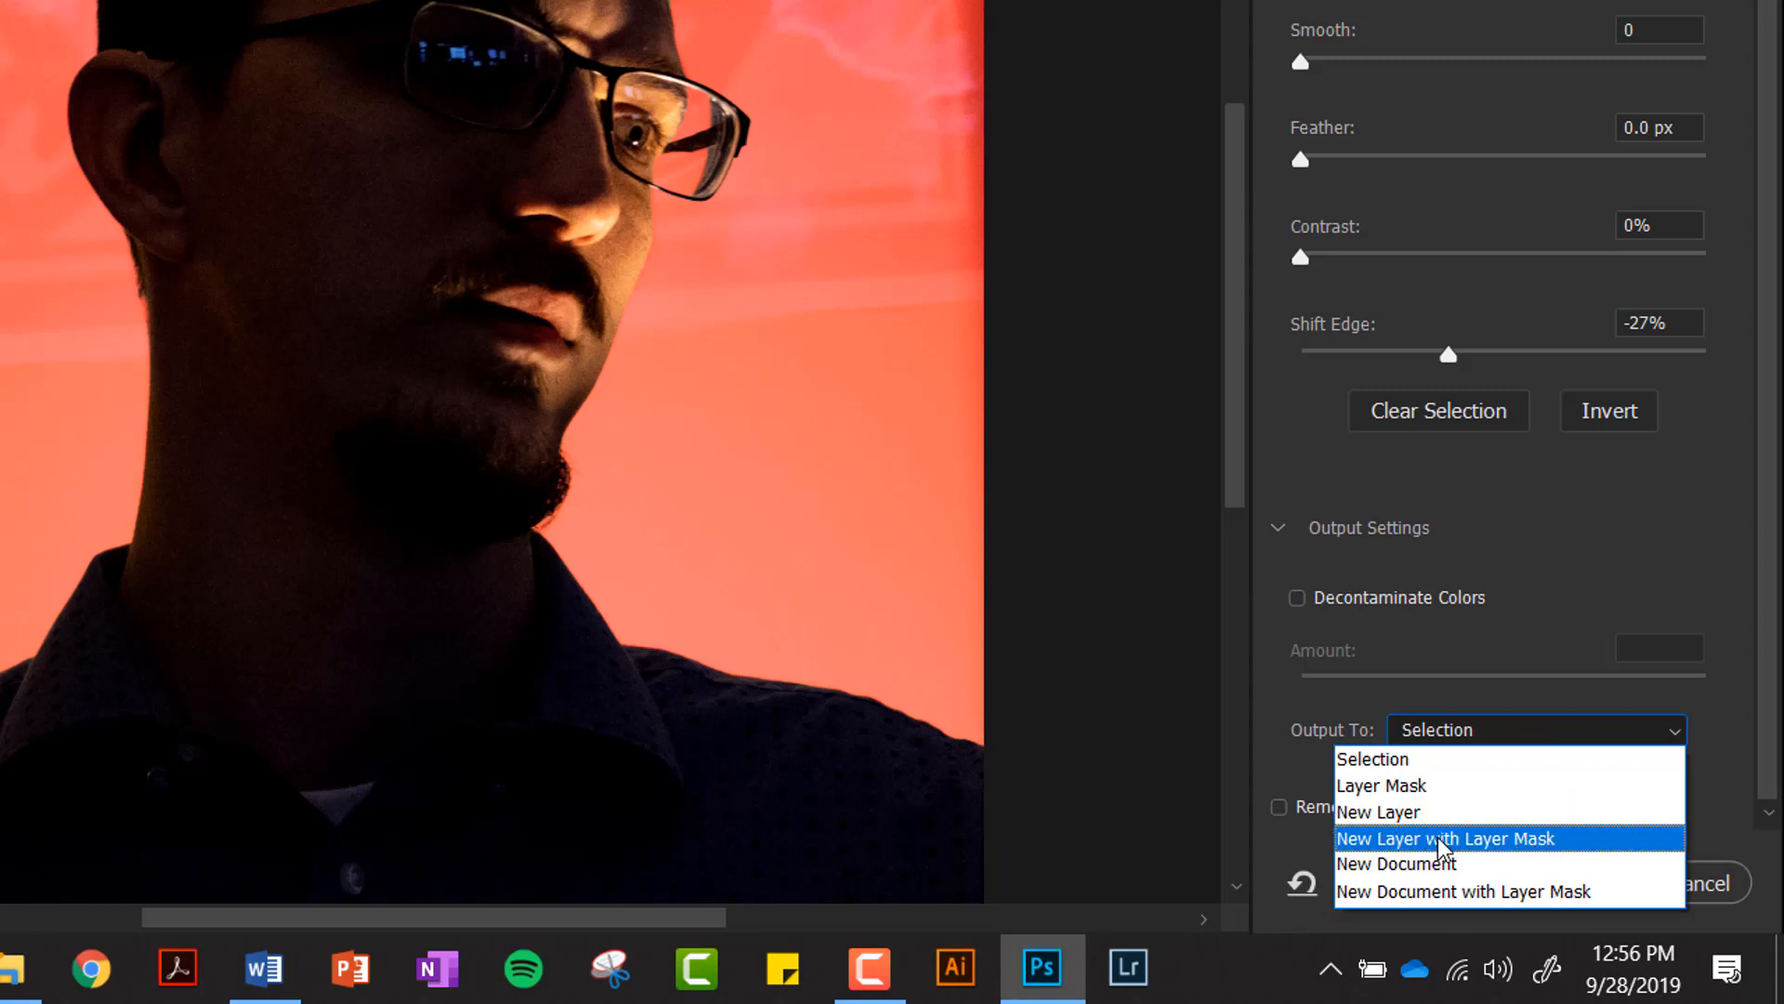
{"action": "left_click", "coordinate": [1591, 840]}
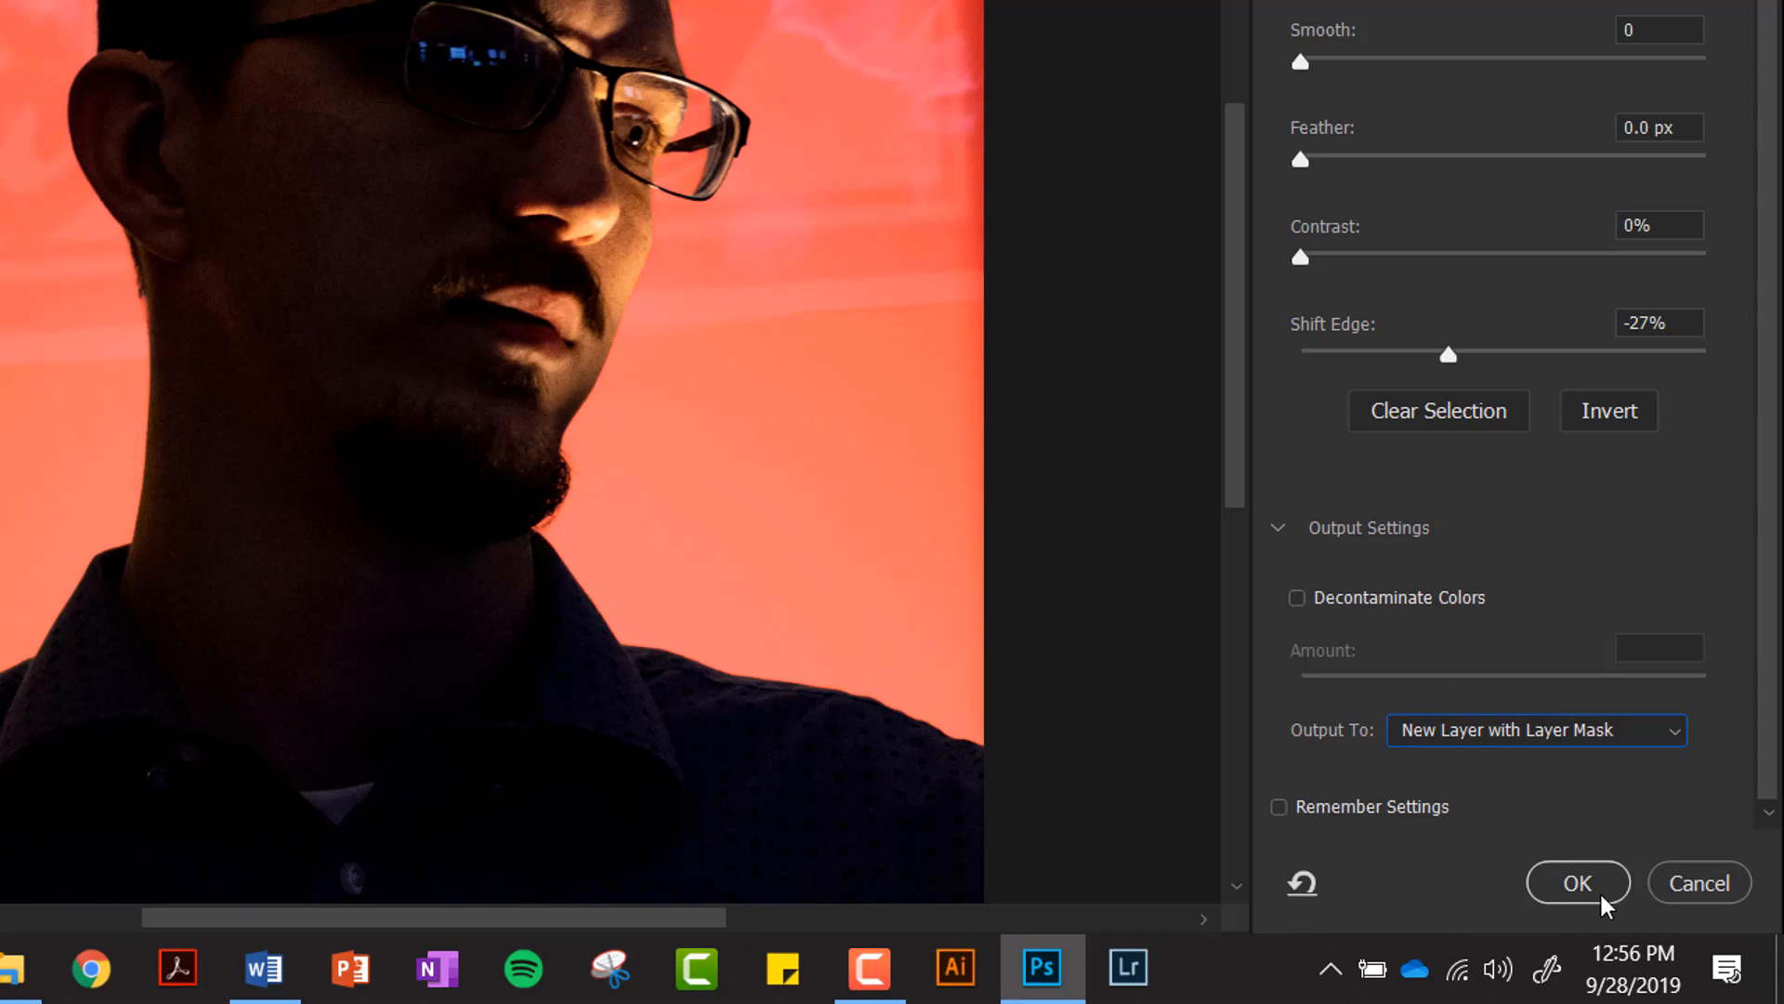
{"action": "left_click", "coordinate": [1577, 883]}
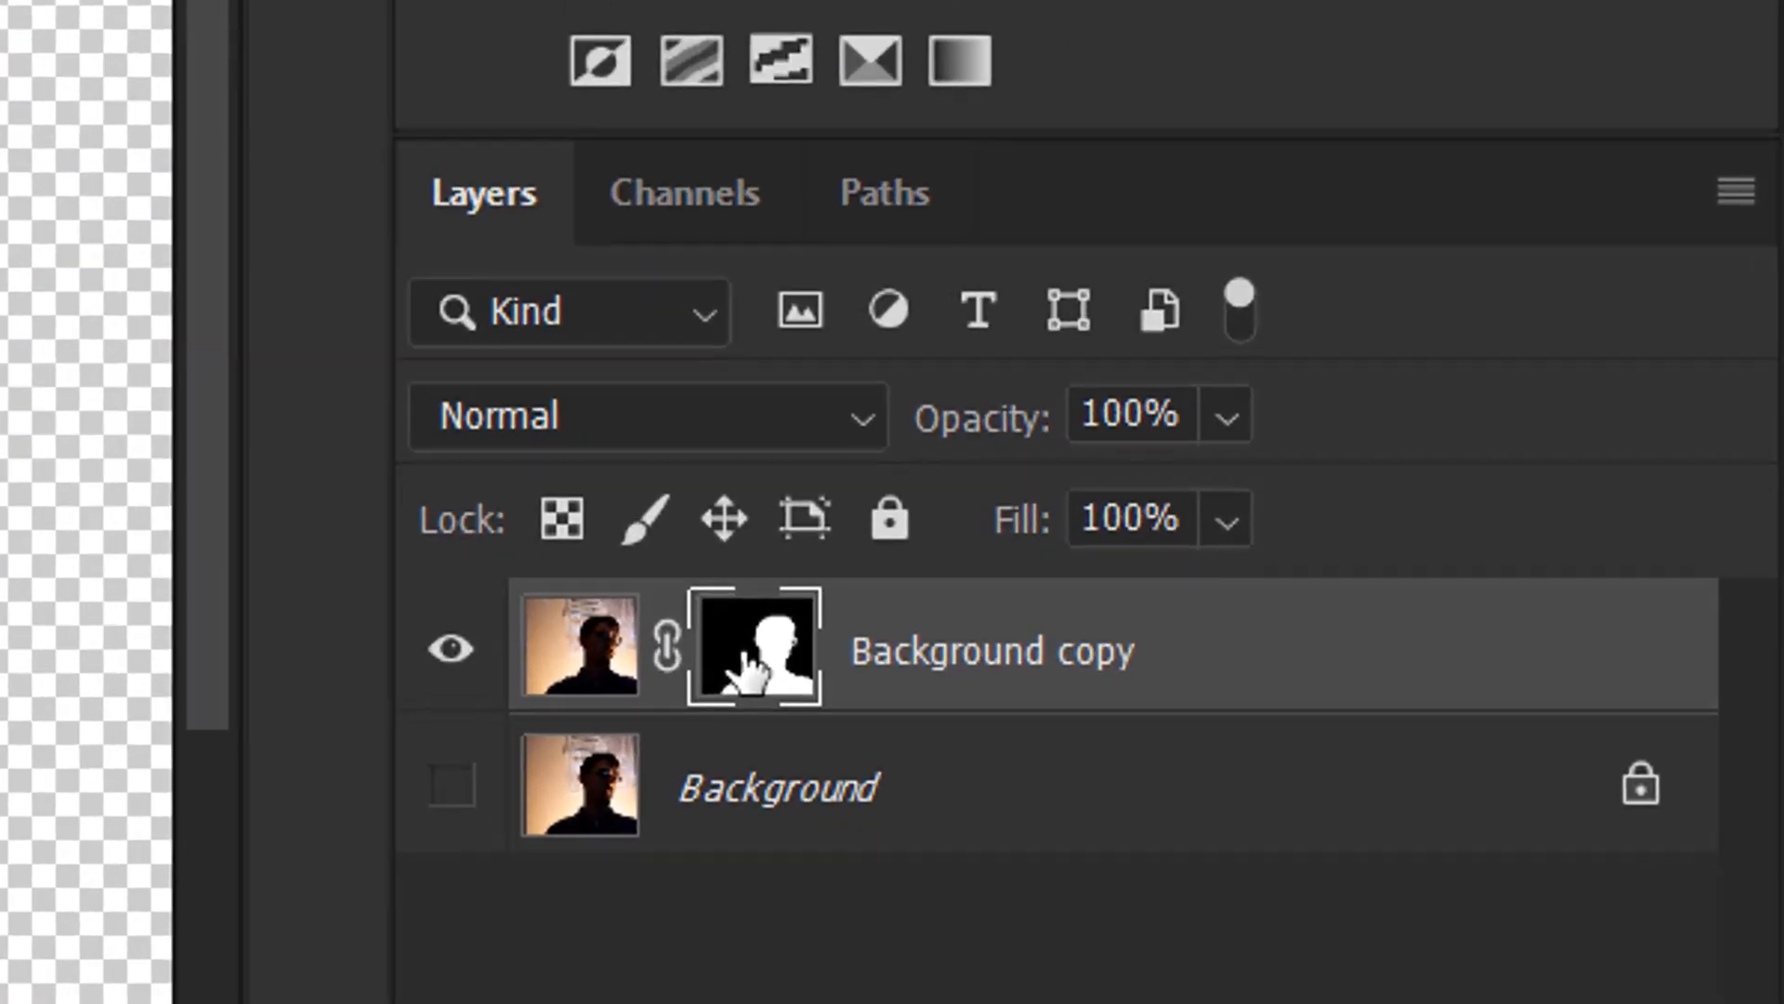
Step: Reopen the Background copy's layer mask in Select and Mask, set the output to Layer Mask and apply it
{"action": "double_click", "coordinate": [747, 658]}
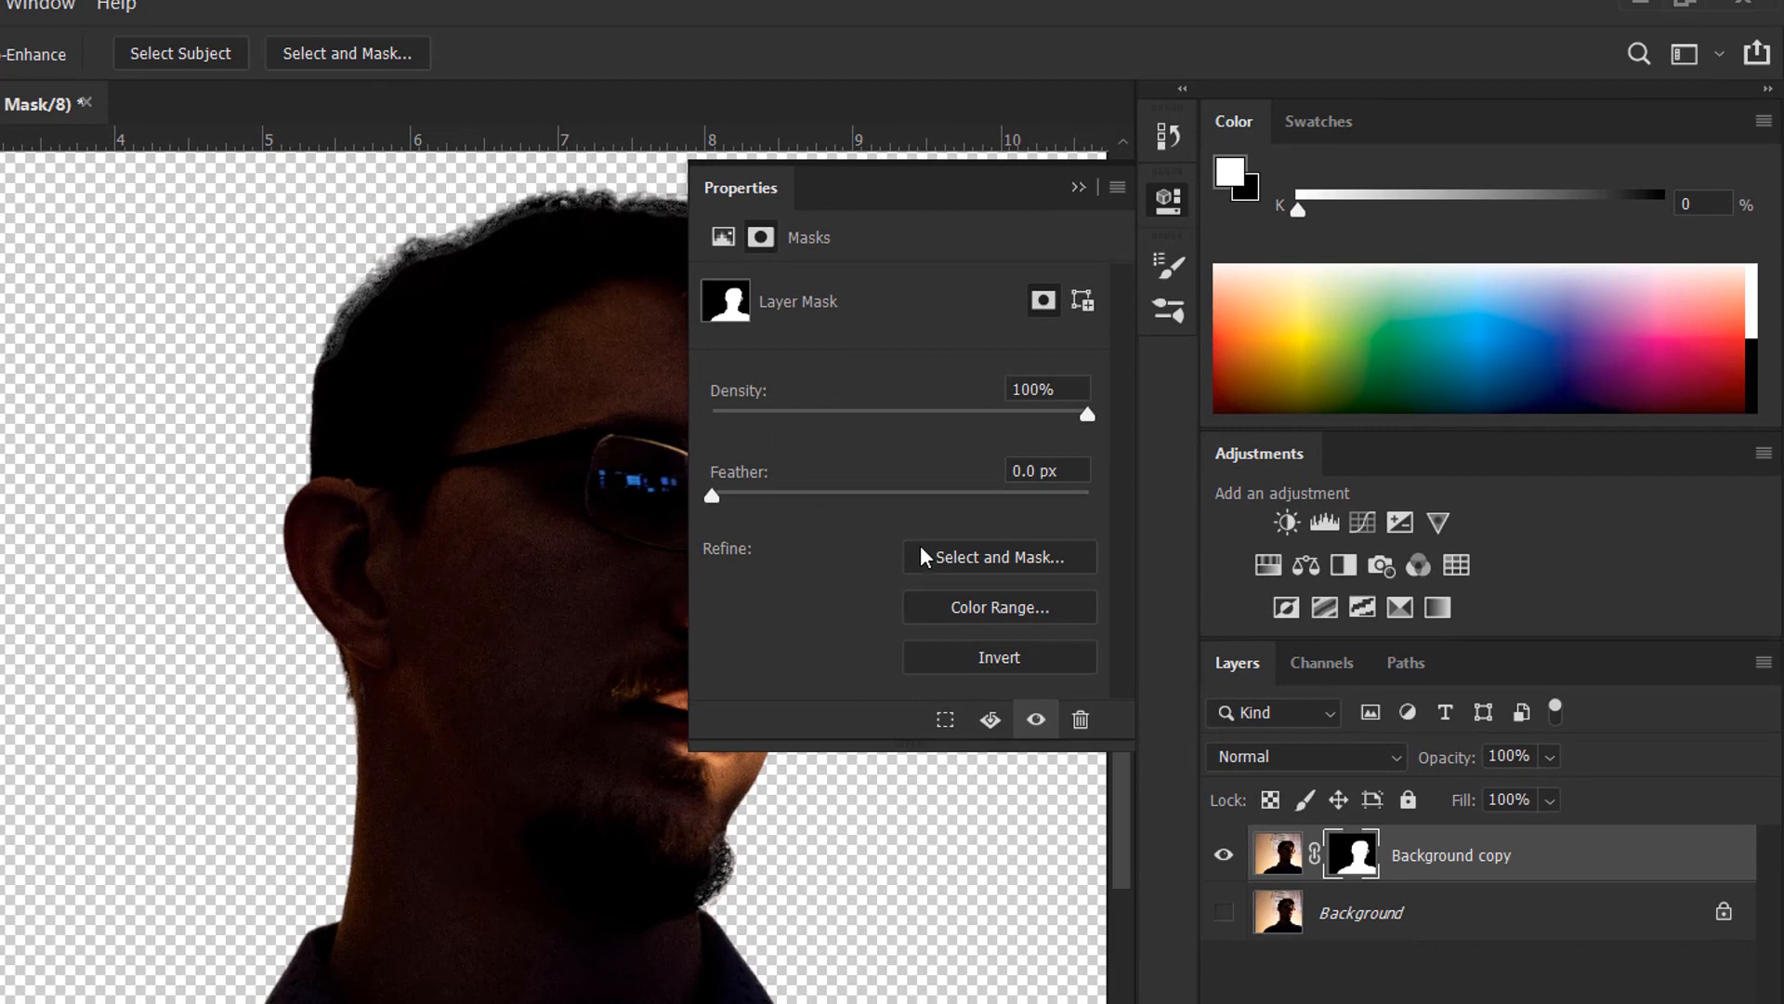
{"action": "left_click", "coordinate": [1020, 560]}
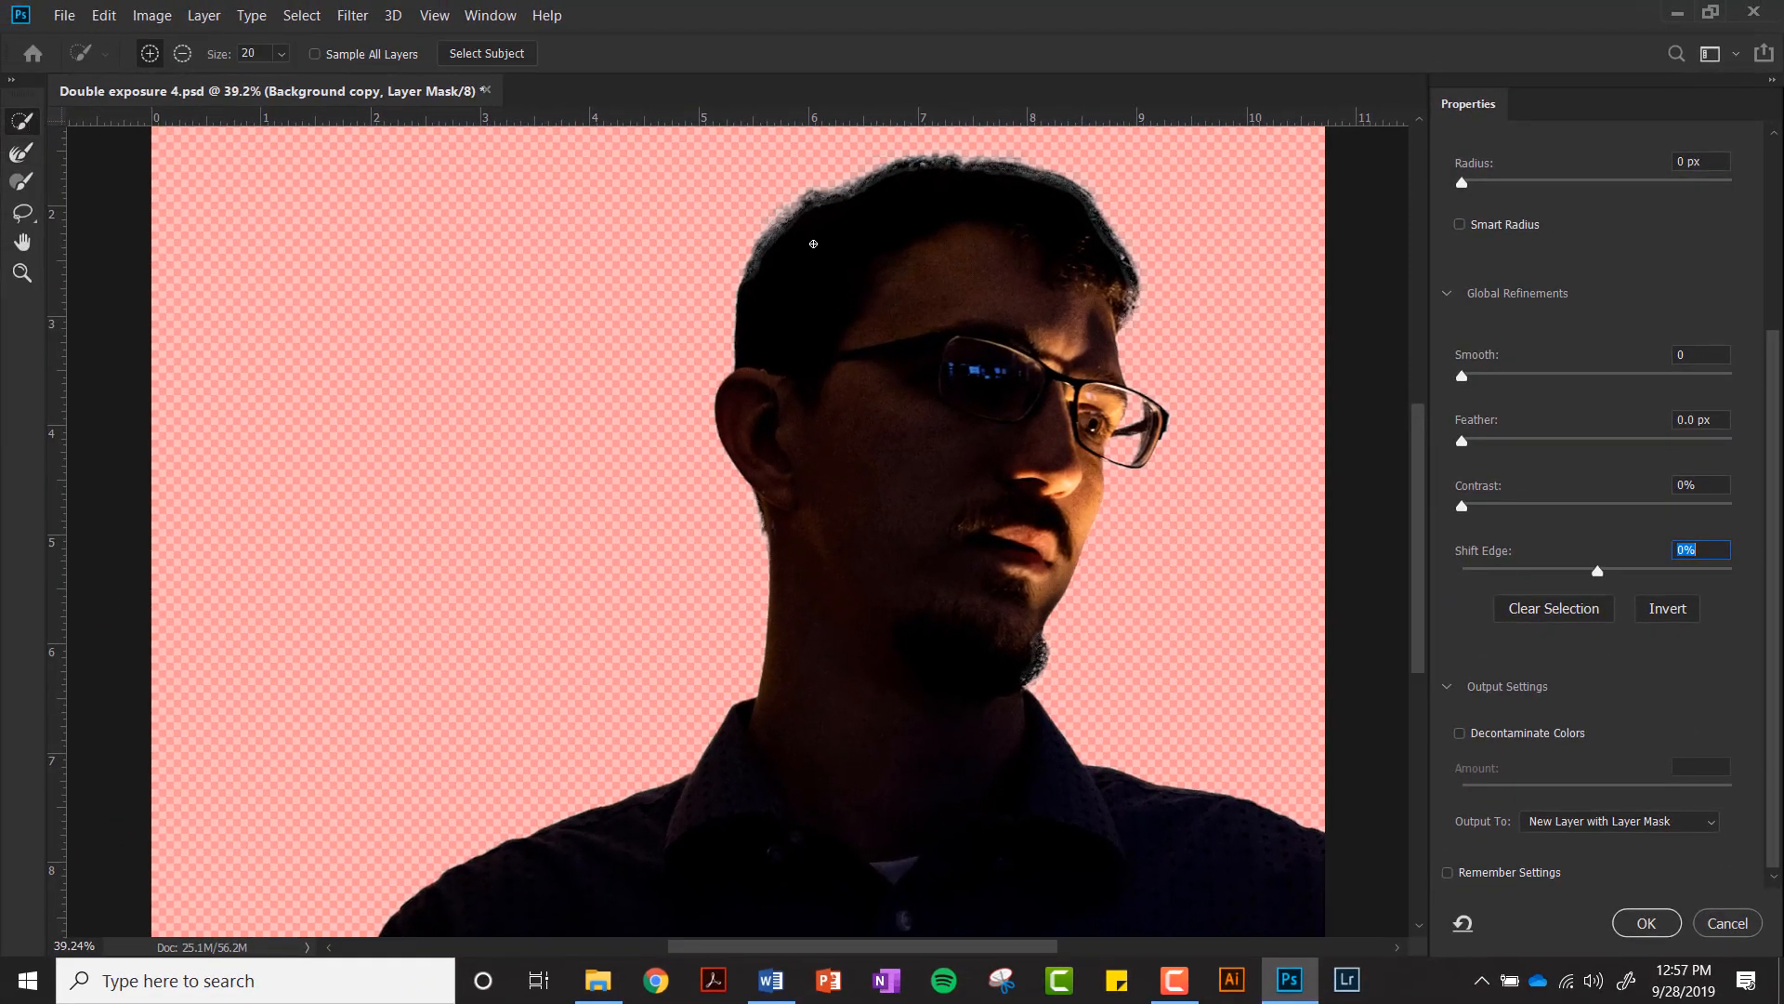
{"action": "key", "text": "alt"}
{"action": "key", "text": "ctrl+equal"}
{"action": "key", "text": "ctrl+equal"}
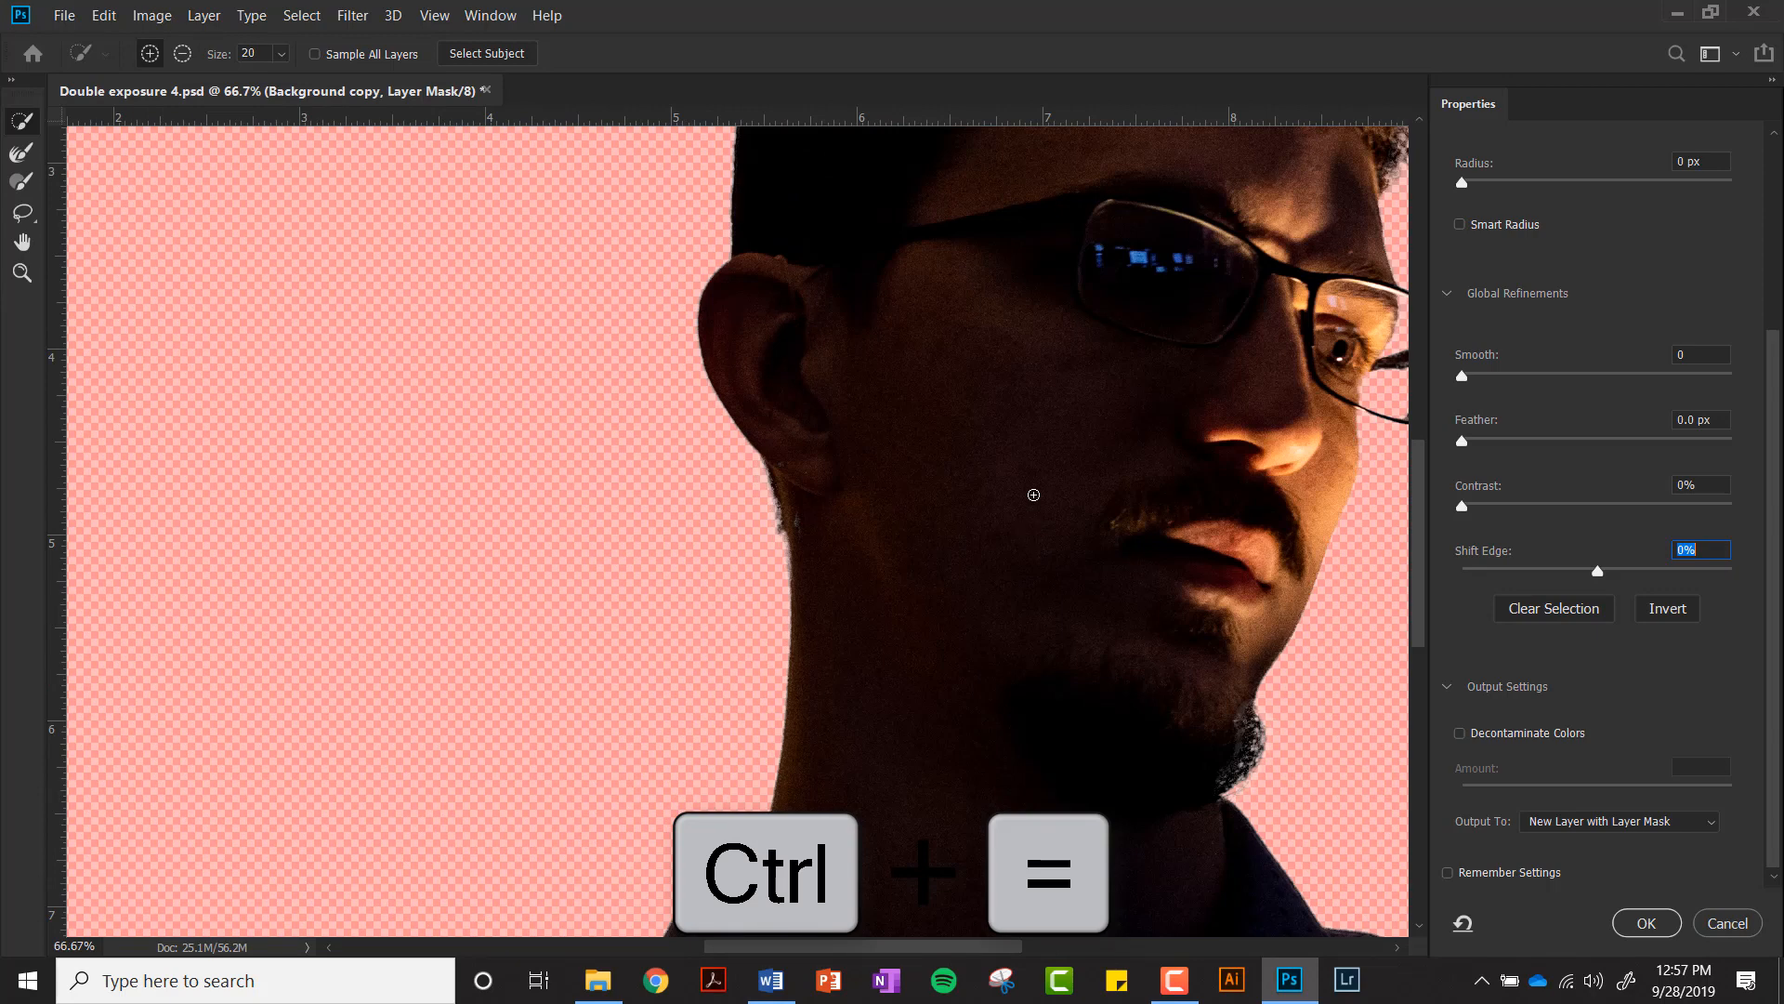
{"action": "key", "text": "space"}
{"action": "left_click_drag", "start_coordinate": [971, 283], "coordinate": [955, 532]}
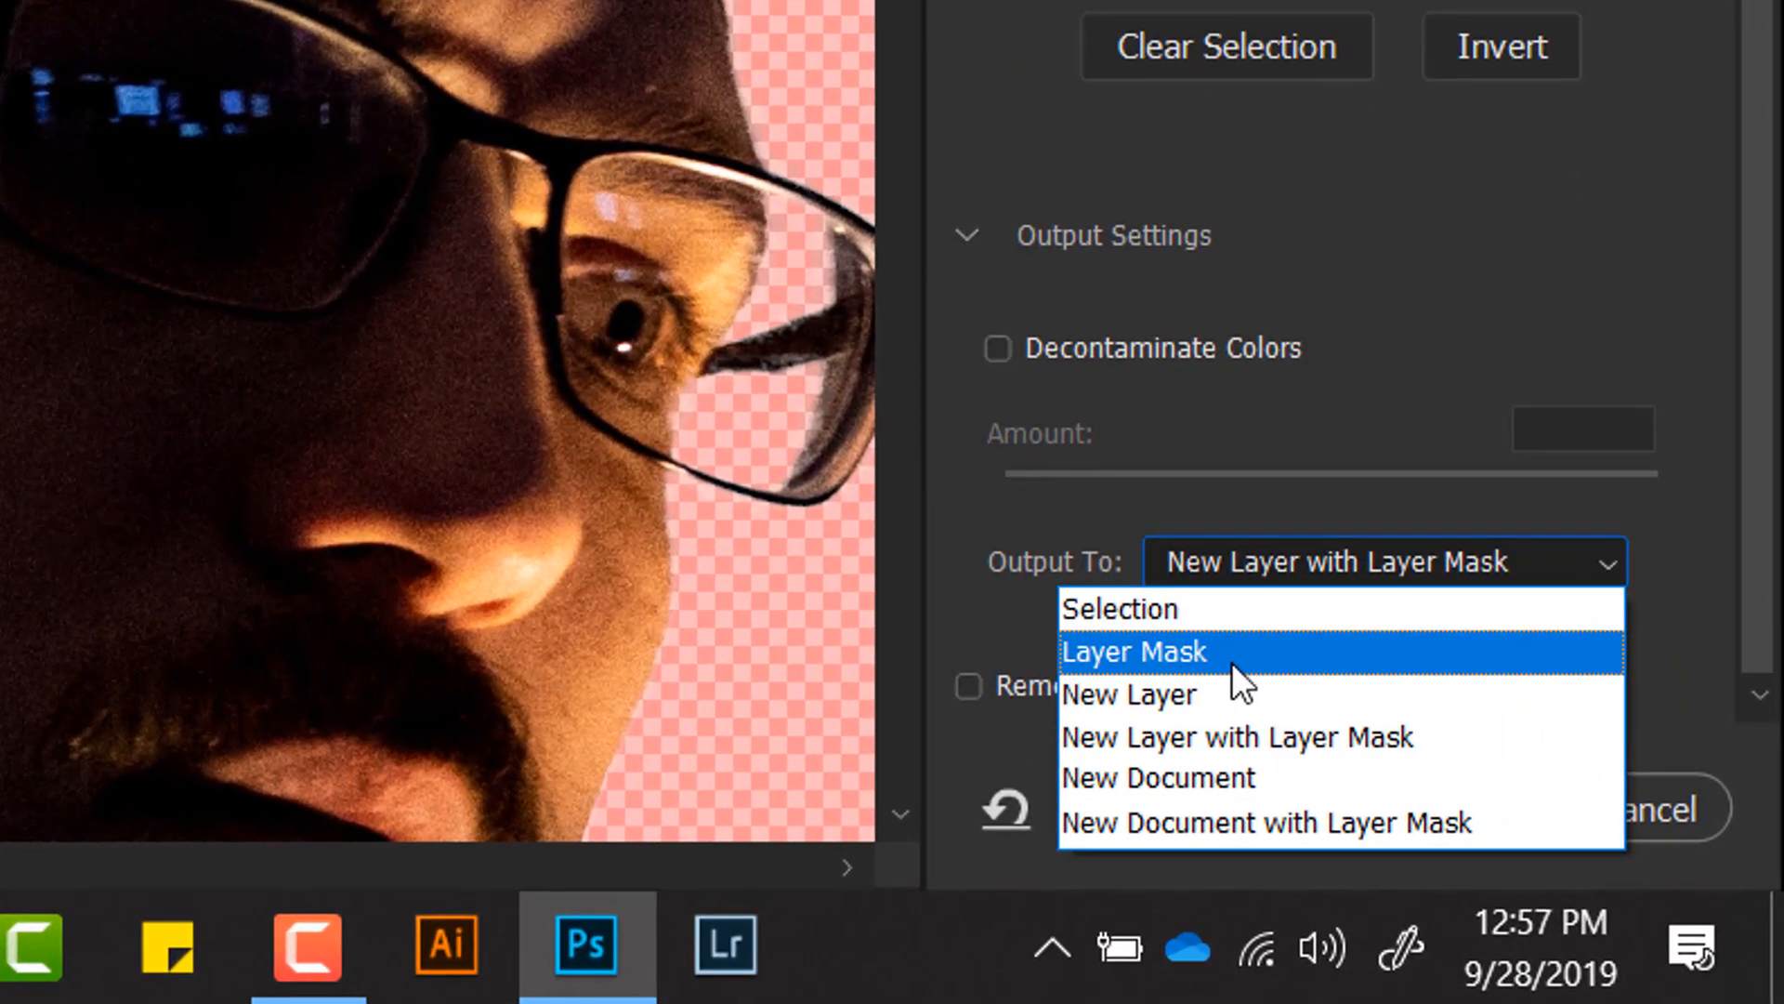
{"action": "left_click", "coordinate": [1230, 662]}
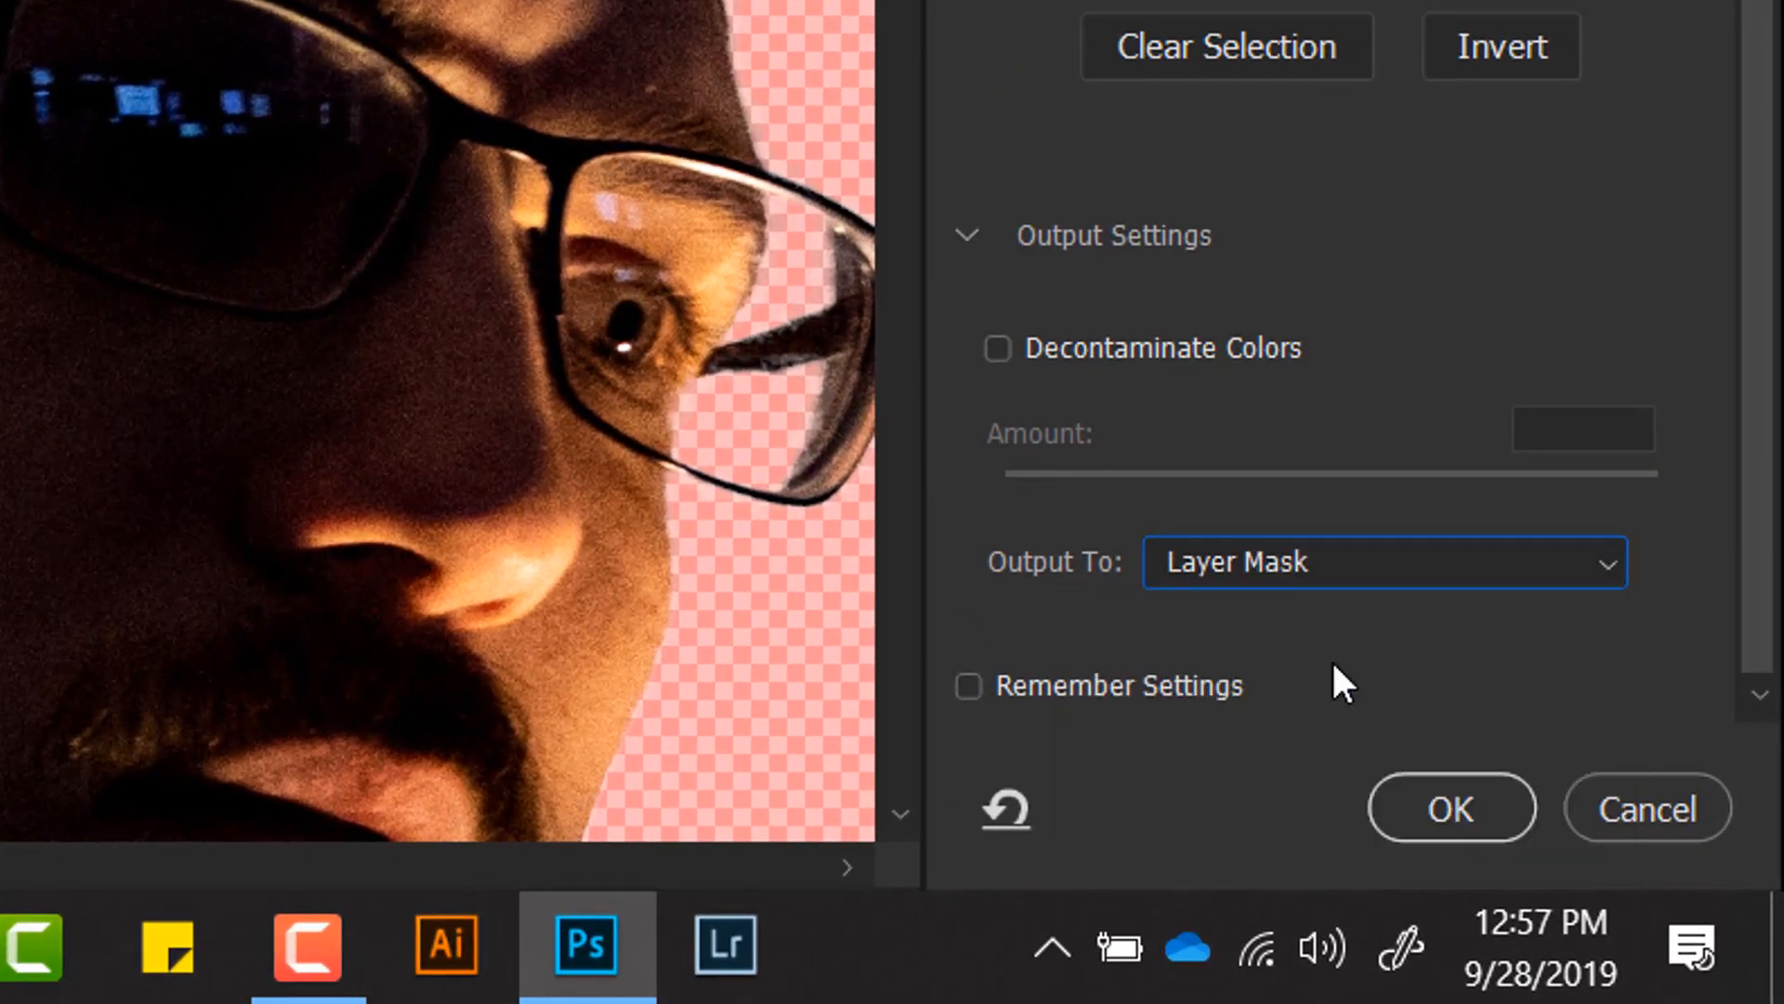
{"action": "left_click", "coordinate": [1425, 816]}
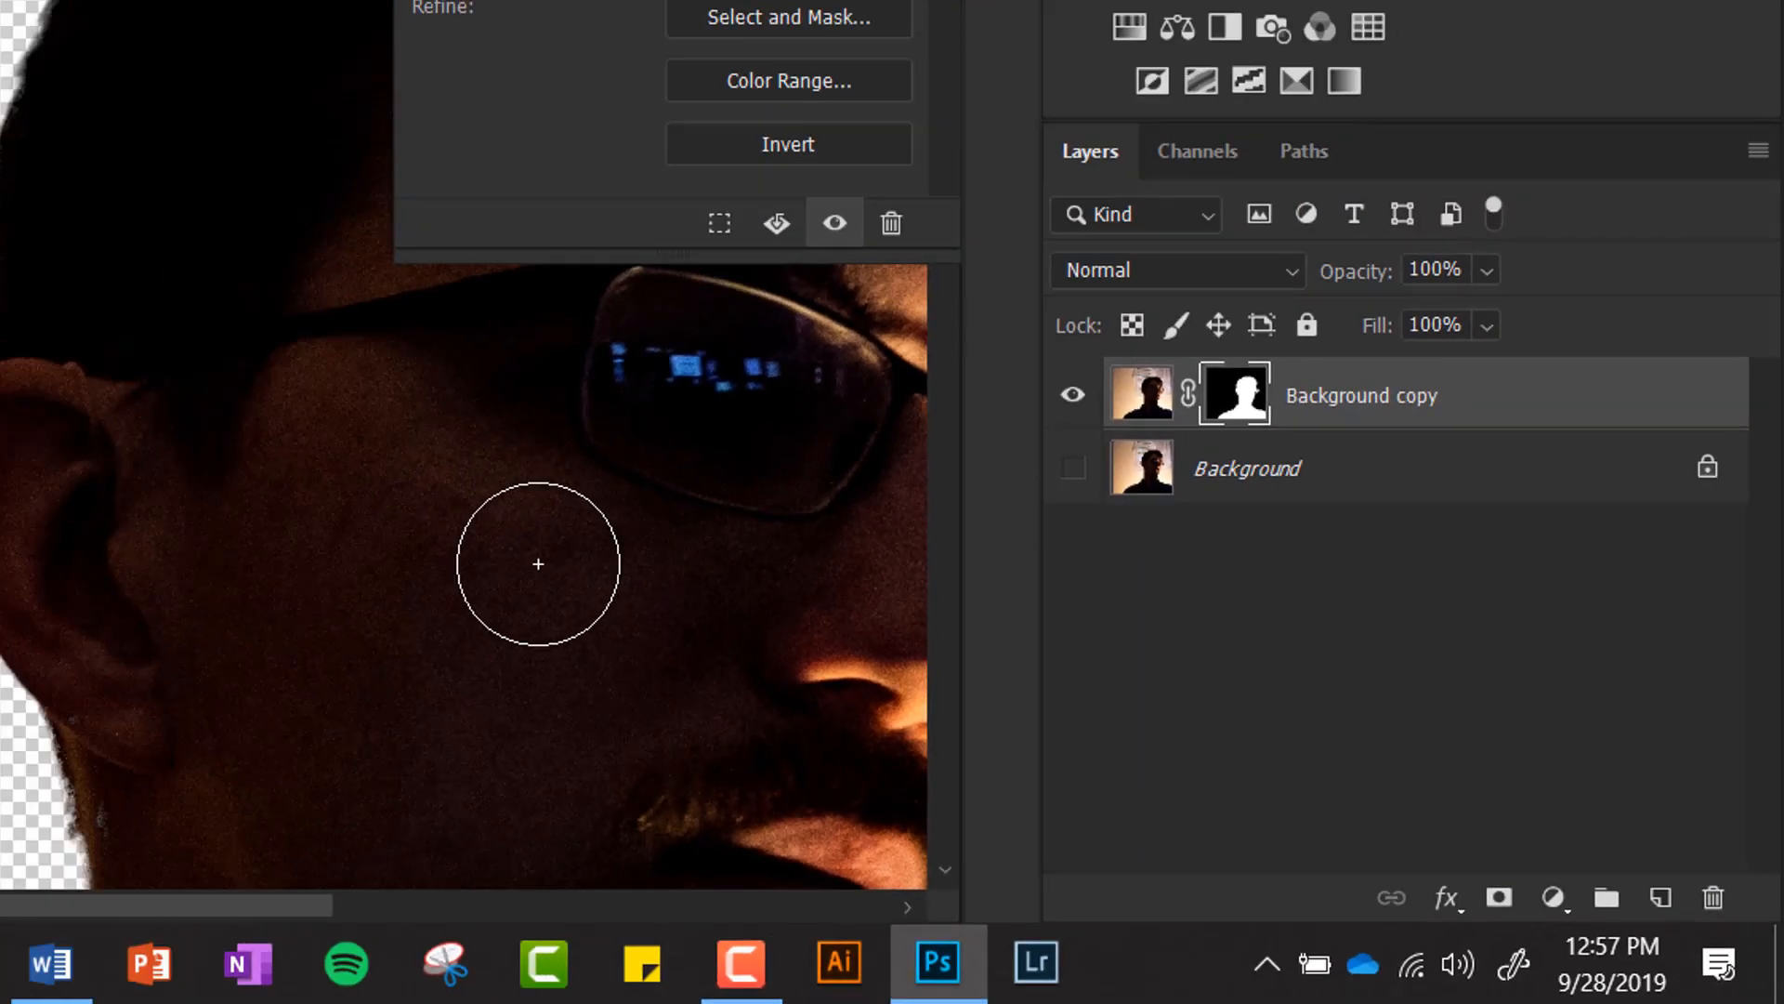
Step: Fit the whole image in the window and choose 01470026.jpg for Place Embedded
{"action": "key", "text": "space"}
{"action": "left_click_drag", "start_coordinate": [853, 481], "coordinate": [515, 480]}
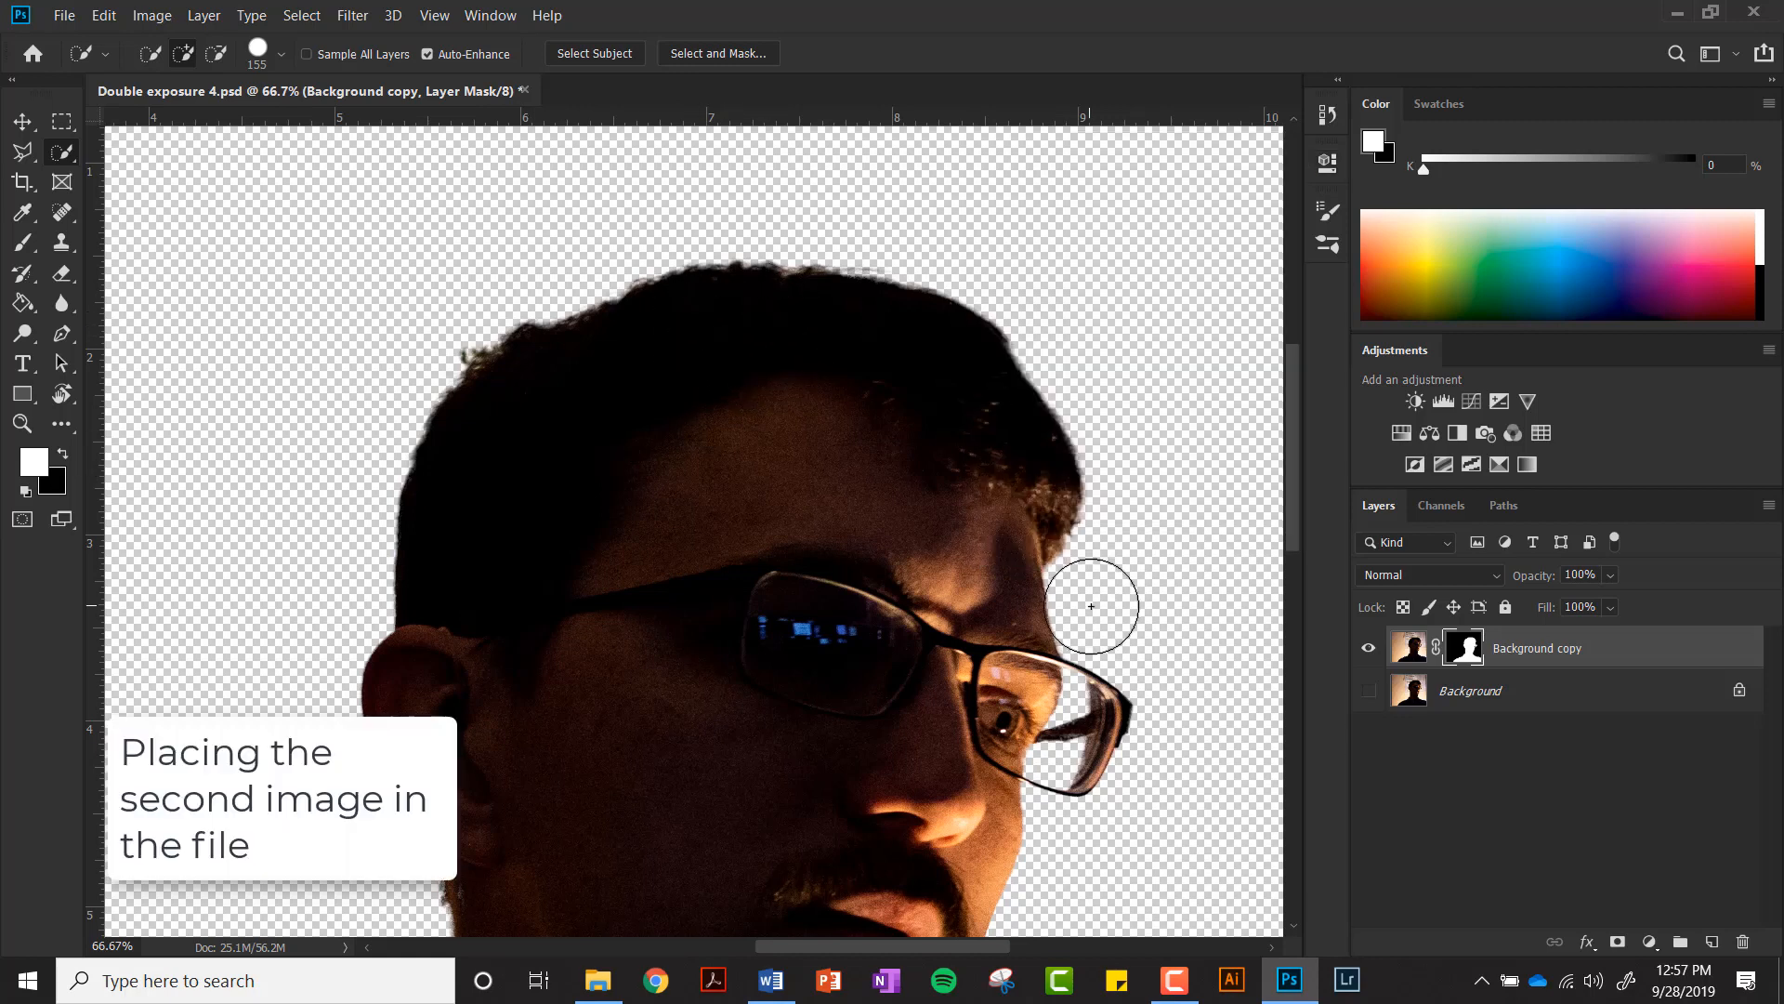
{"action": "key", "text": "ctrl+0"}
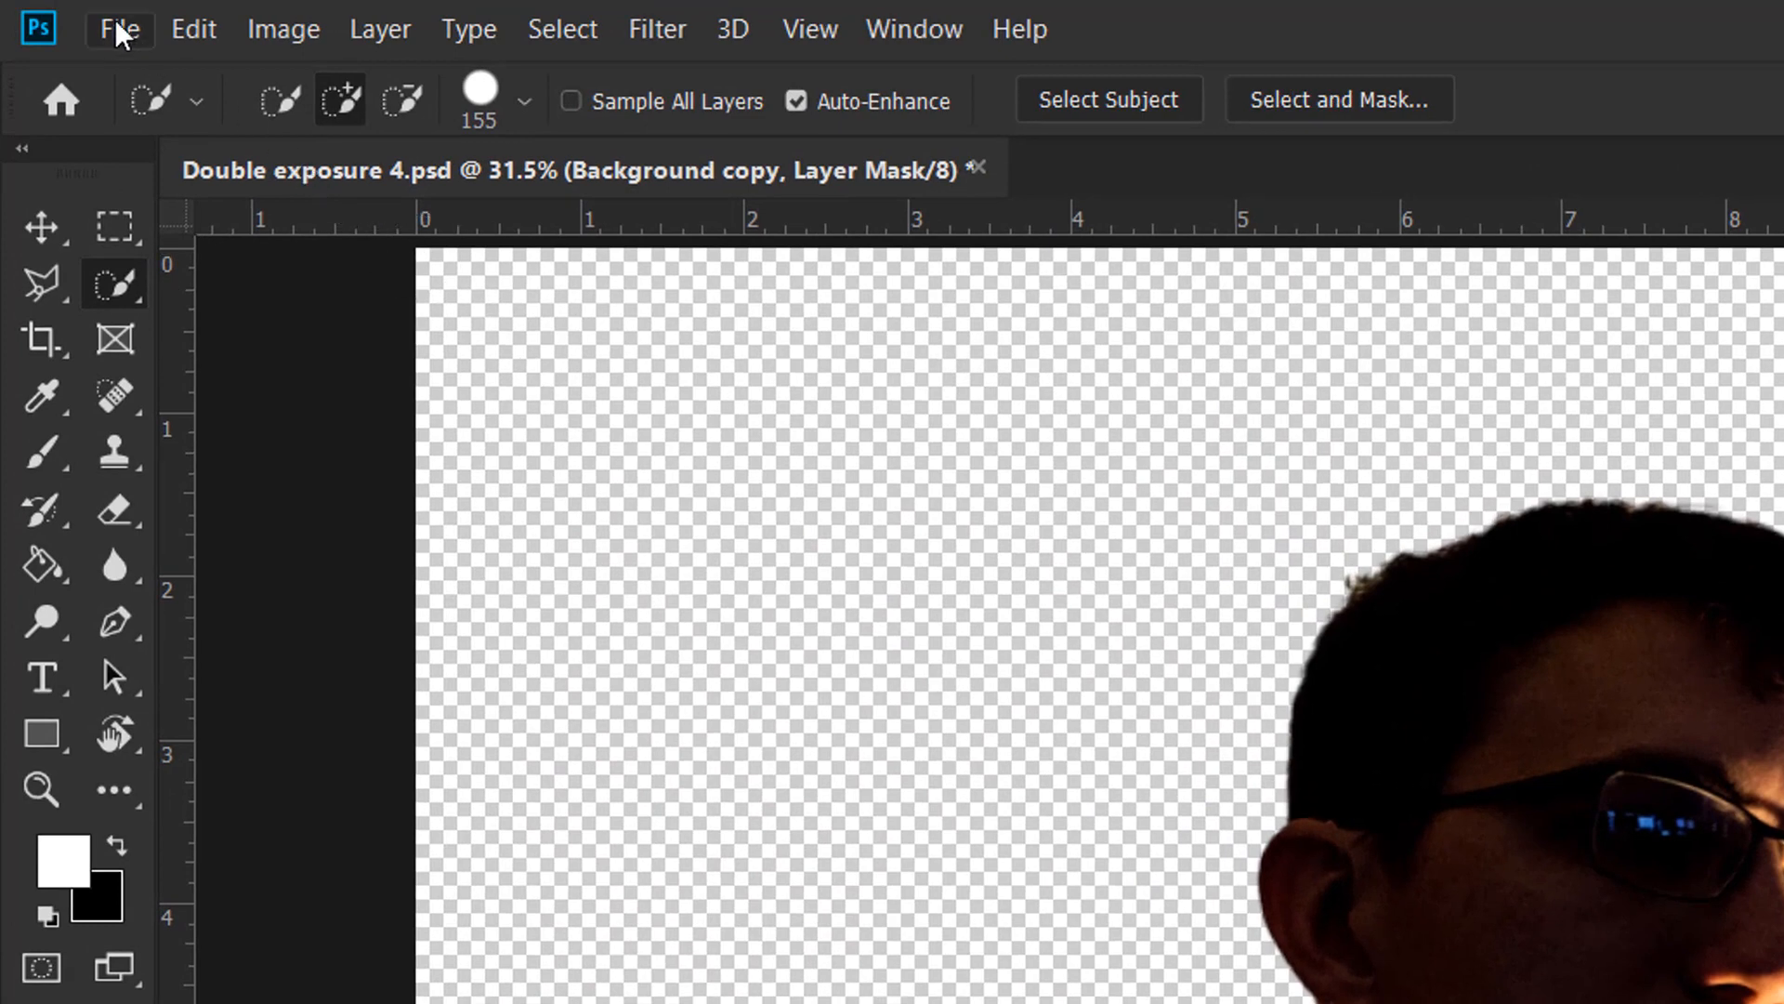
{"action": "left_click", "coordinate": [116, 20]}
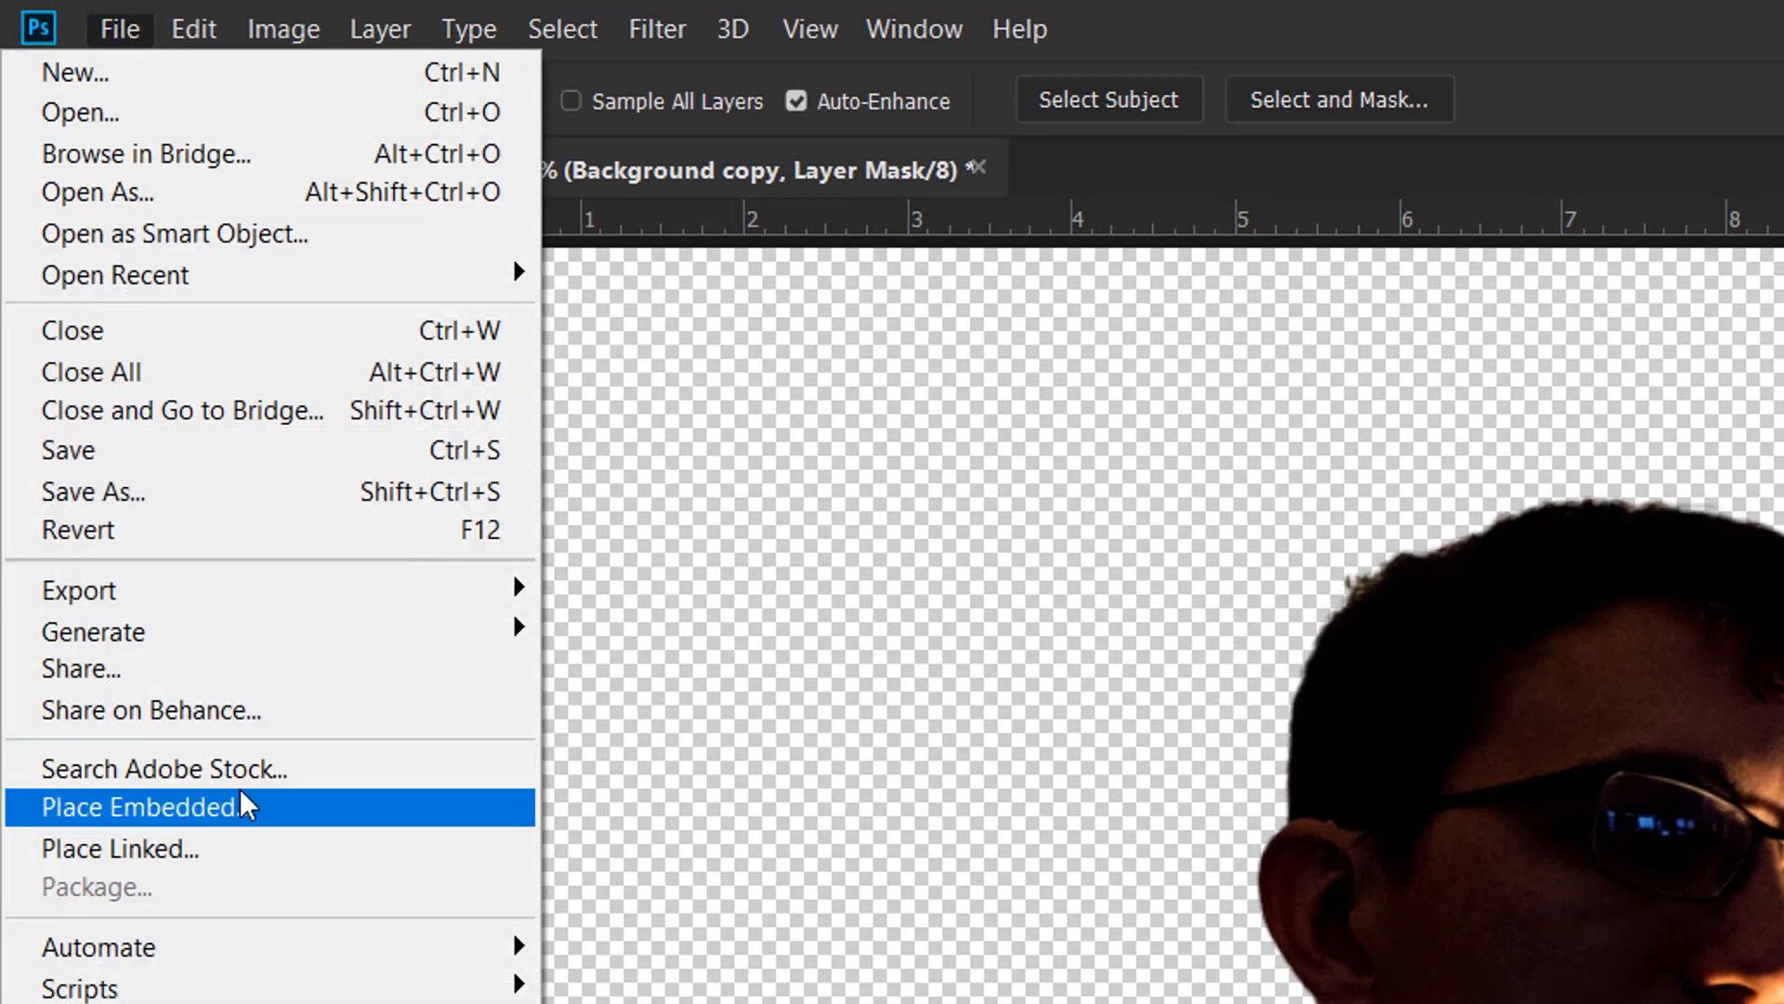
{"action": "left_click", "coordinate": [303, 807]}
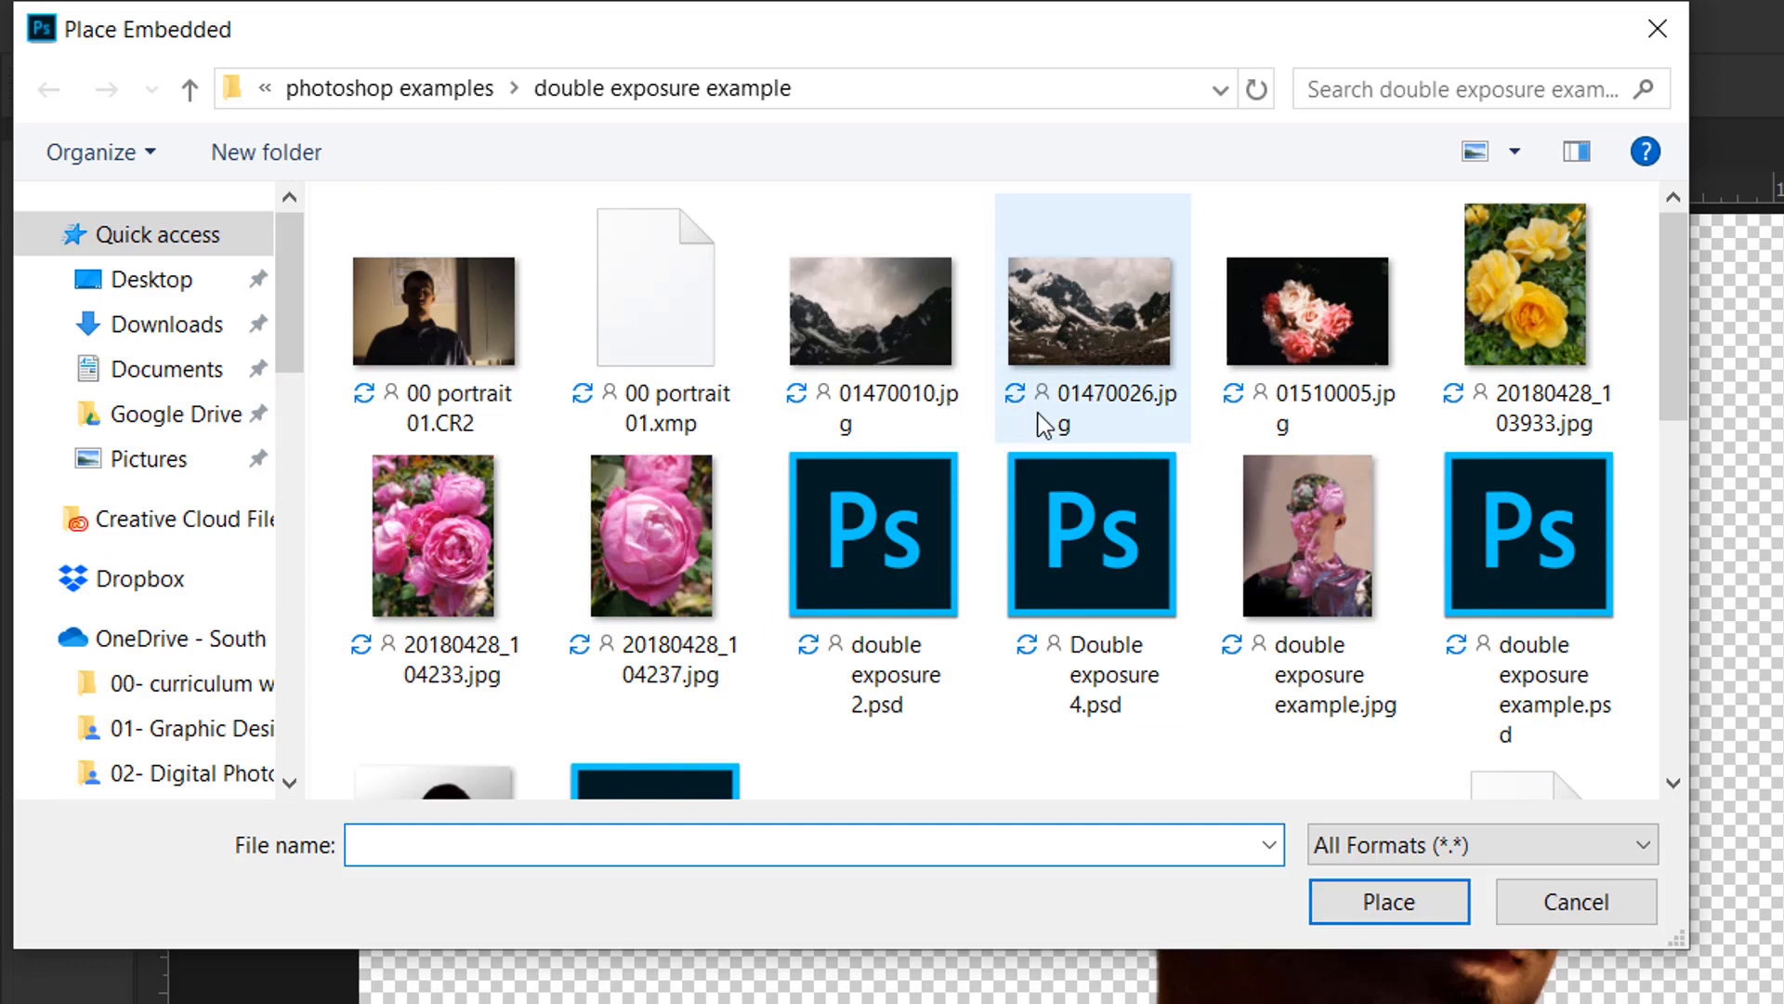
{"action": "left_click", "coordinate": [1094, 333]}
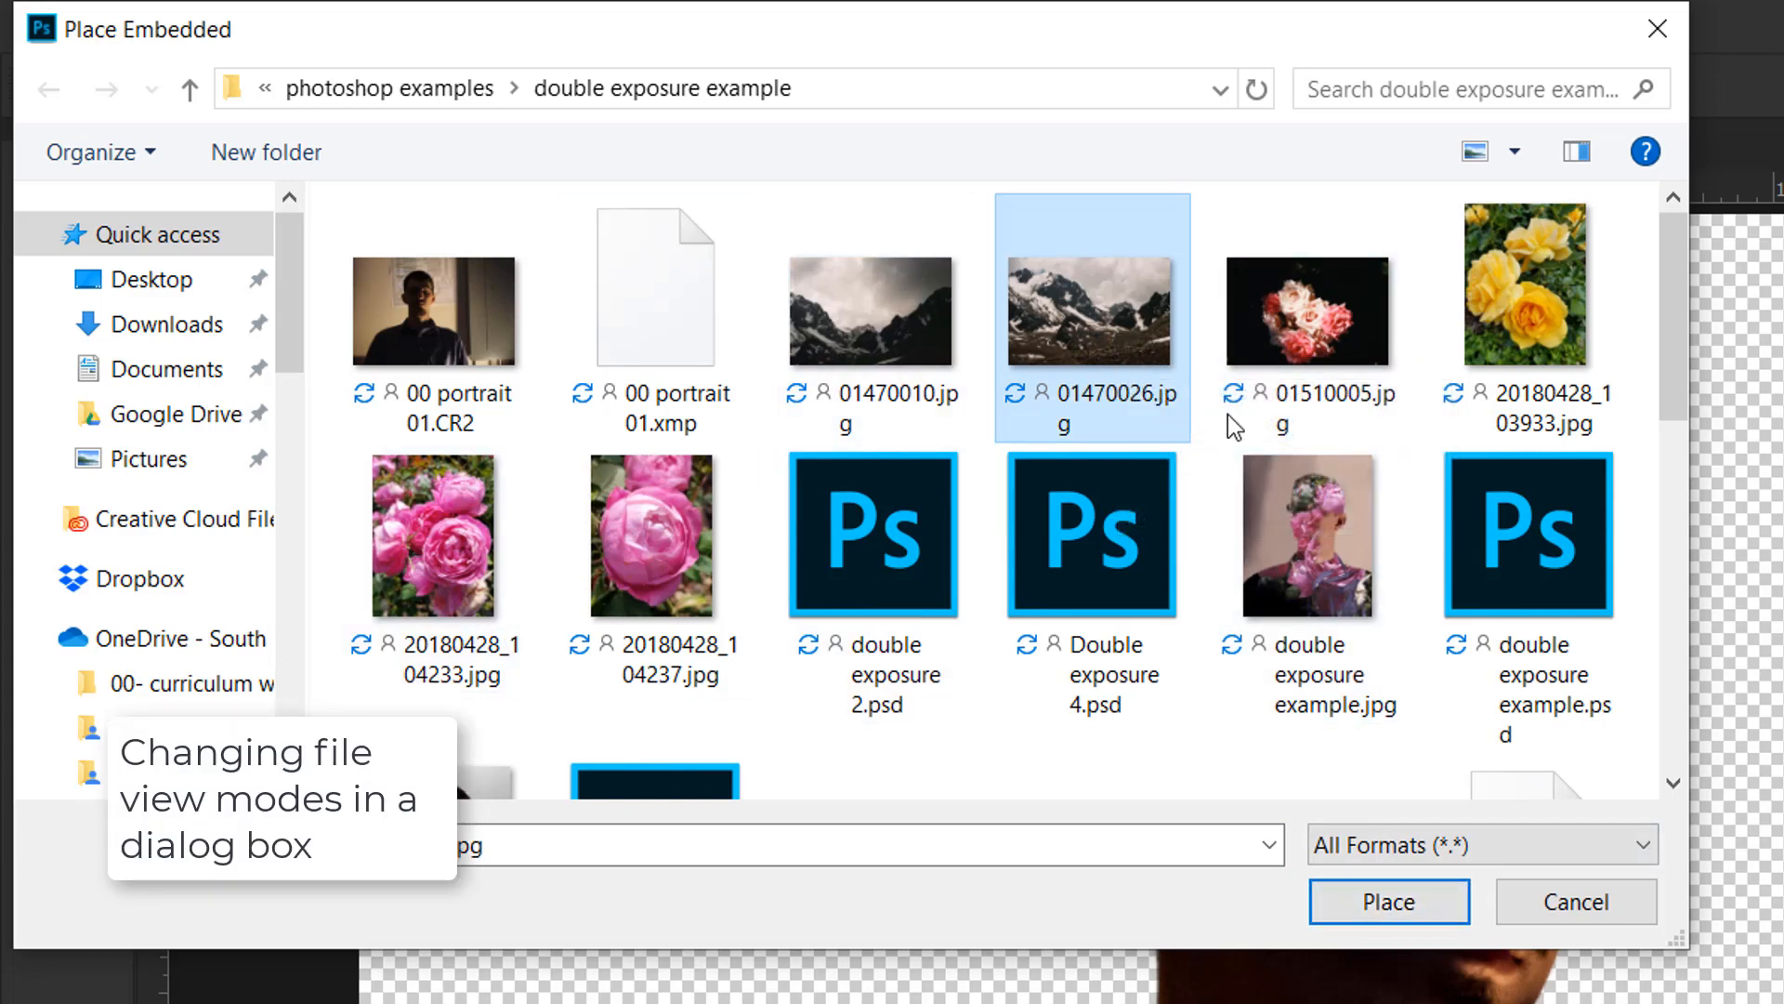
Step: Switch the file list through the Details, Tiles and Content views and return it to Large icons
{"action": "left_click", "coordinate": [1516, 153]}
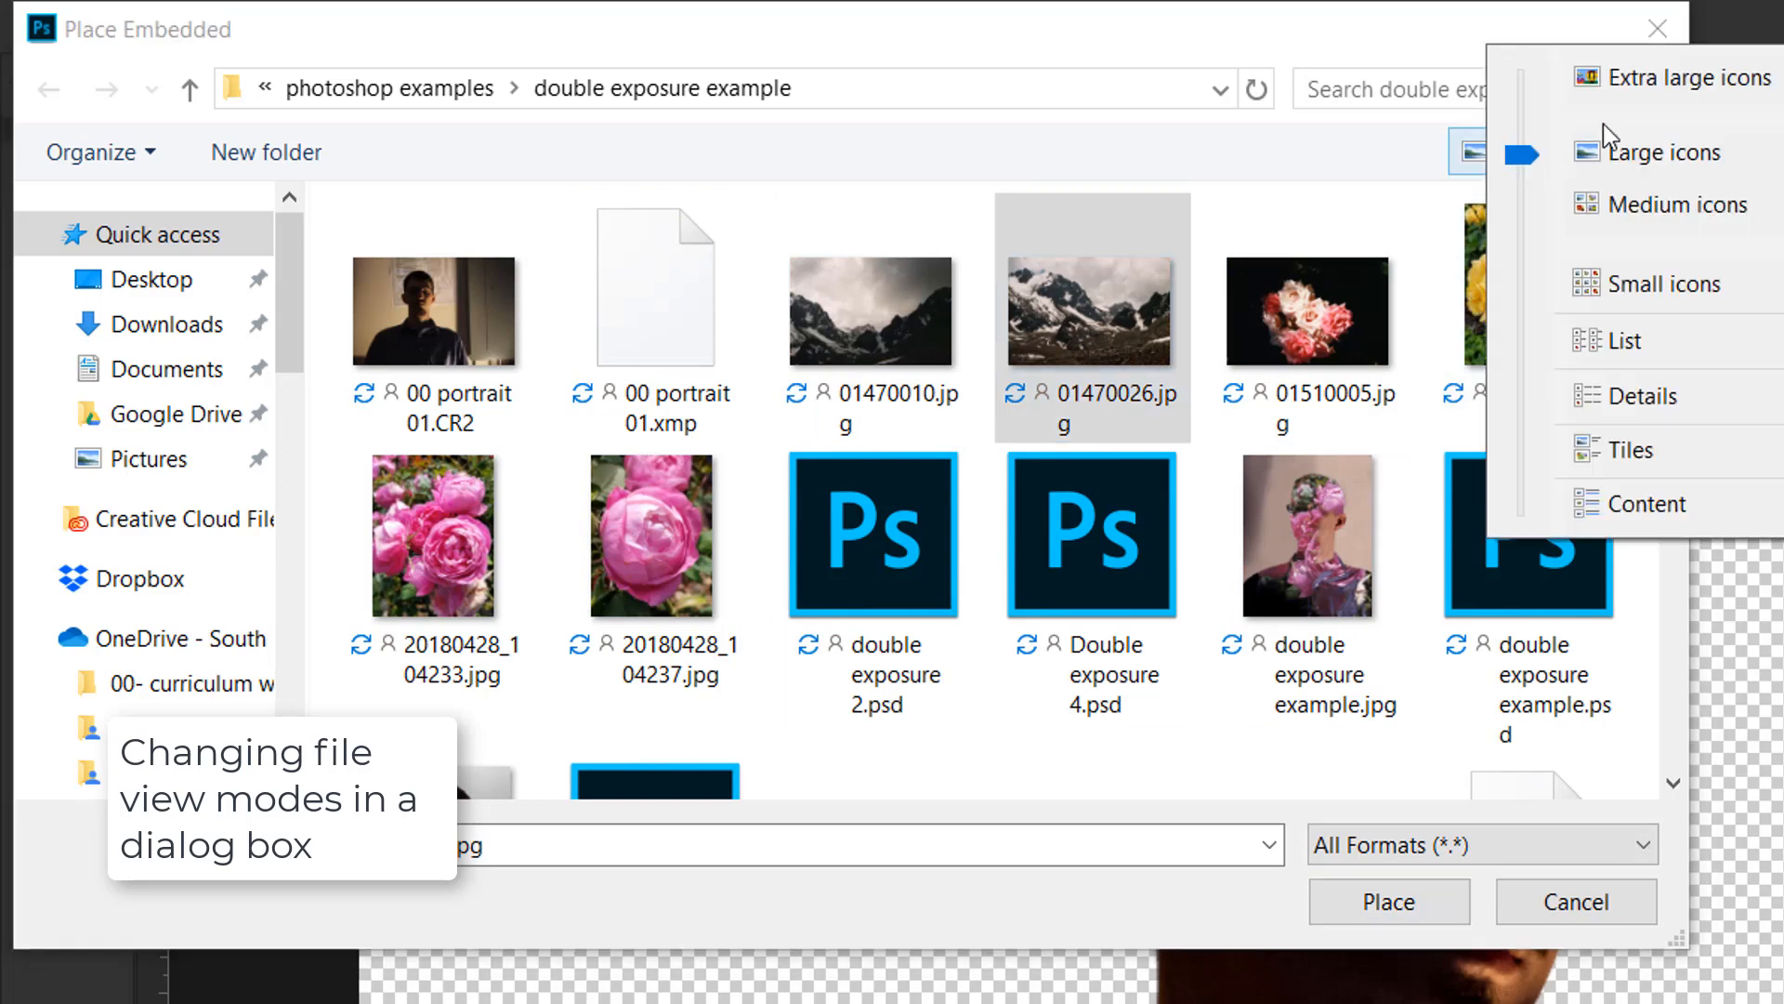
{"action": "left_click", "coordinate": [1626, 401]}
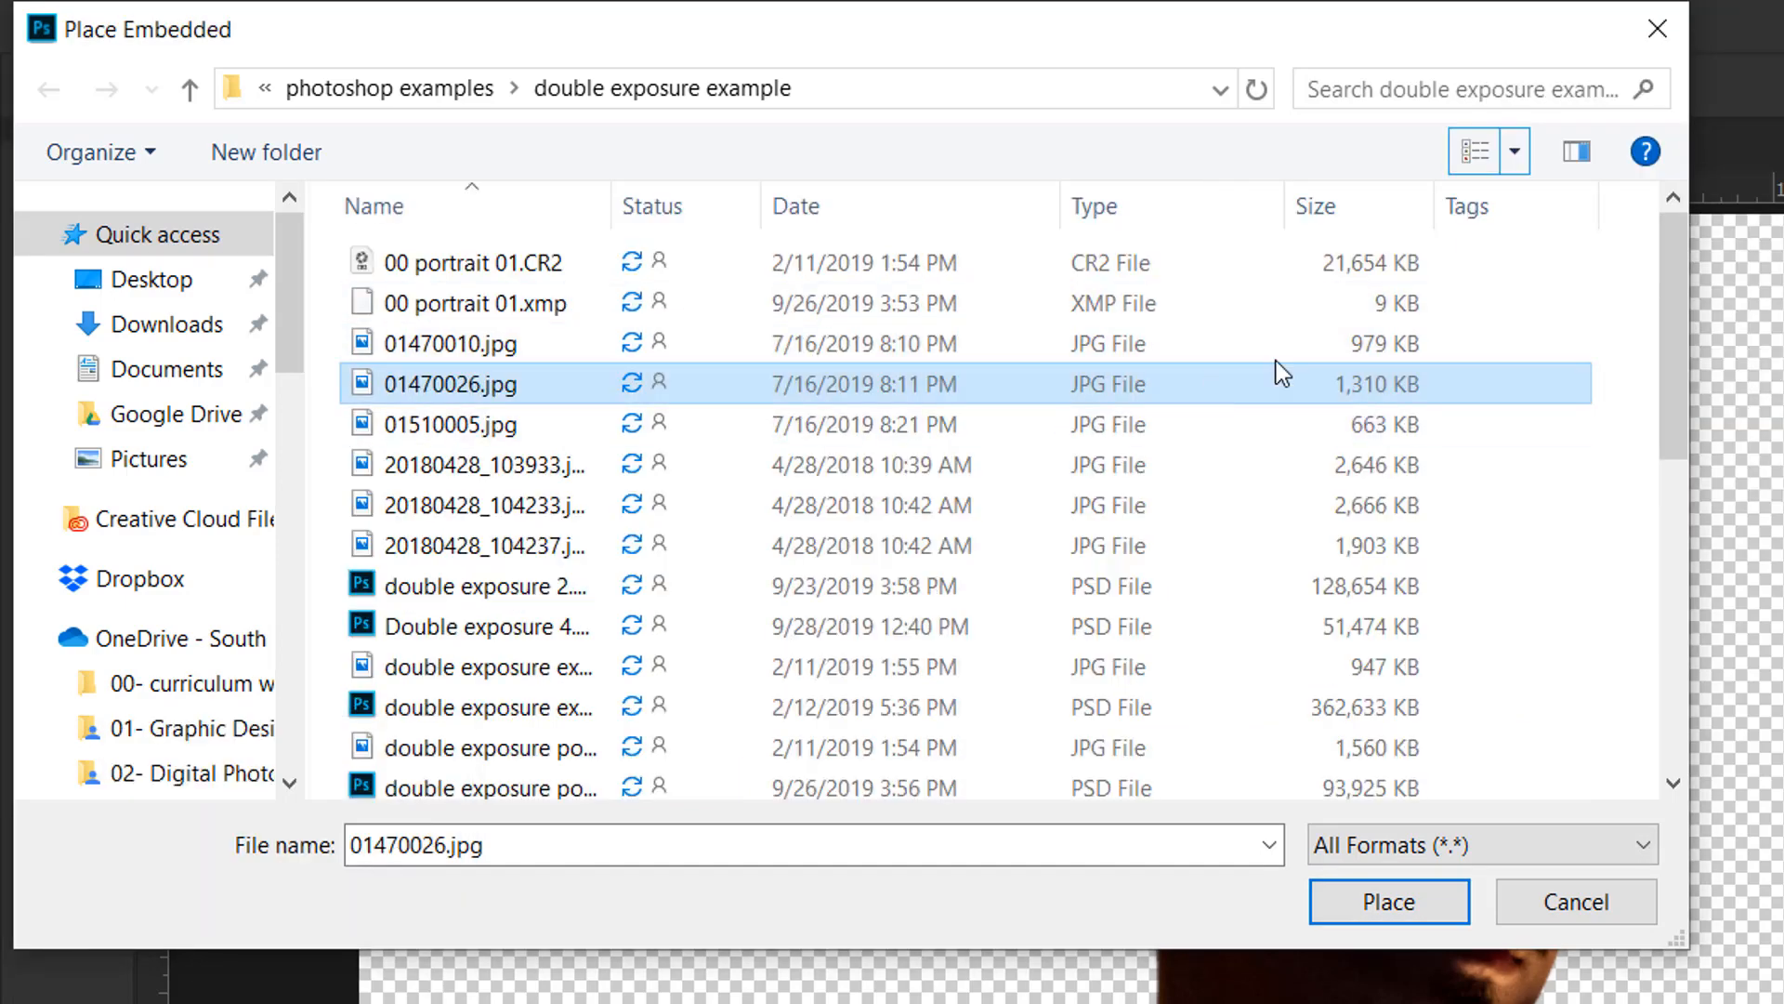
{"action": "left_click", "coordinate": [1477, 153]}
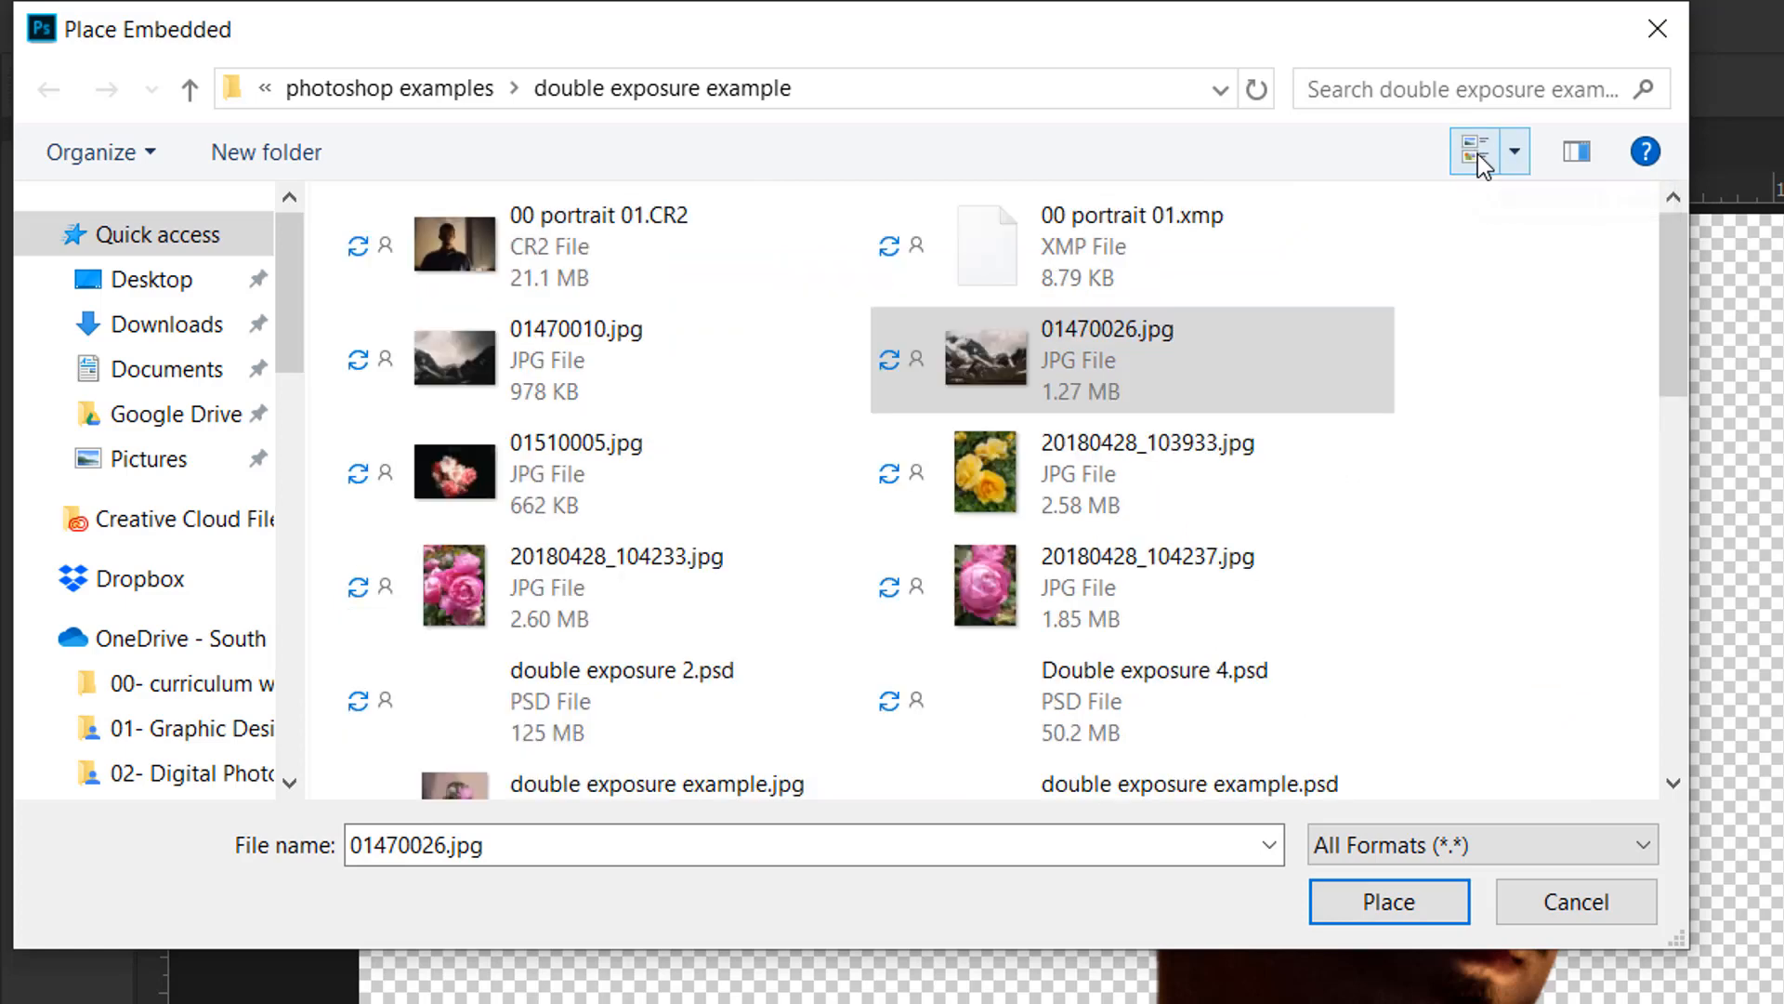
{"action": "left_click", "coordinate": [1478, 156]}
{"action": "left_click", "coordinate": [1519, 156]}
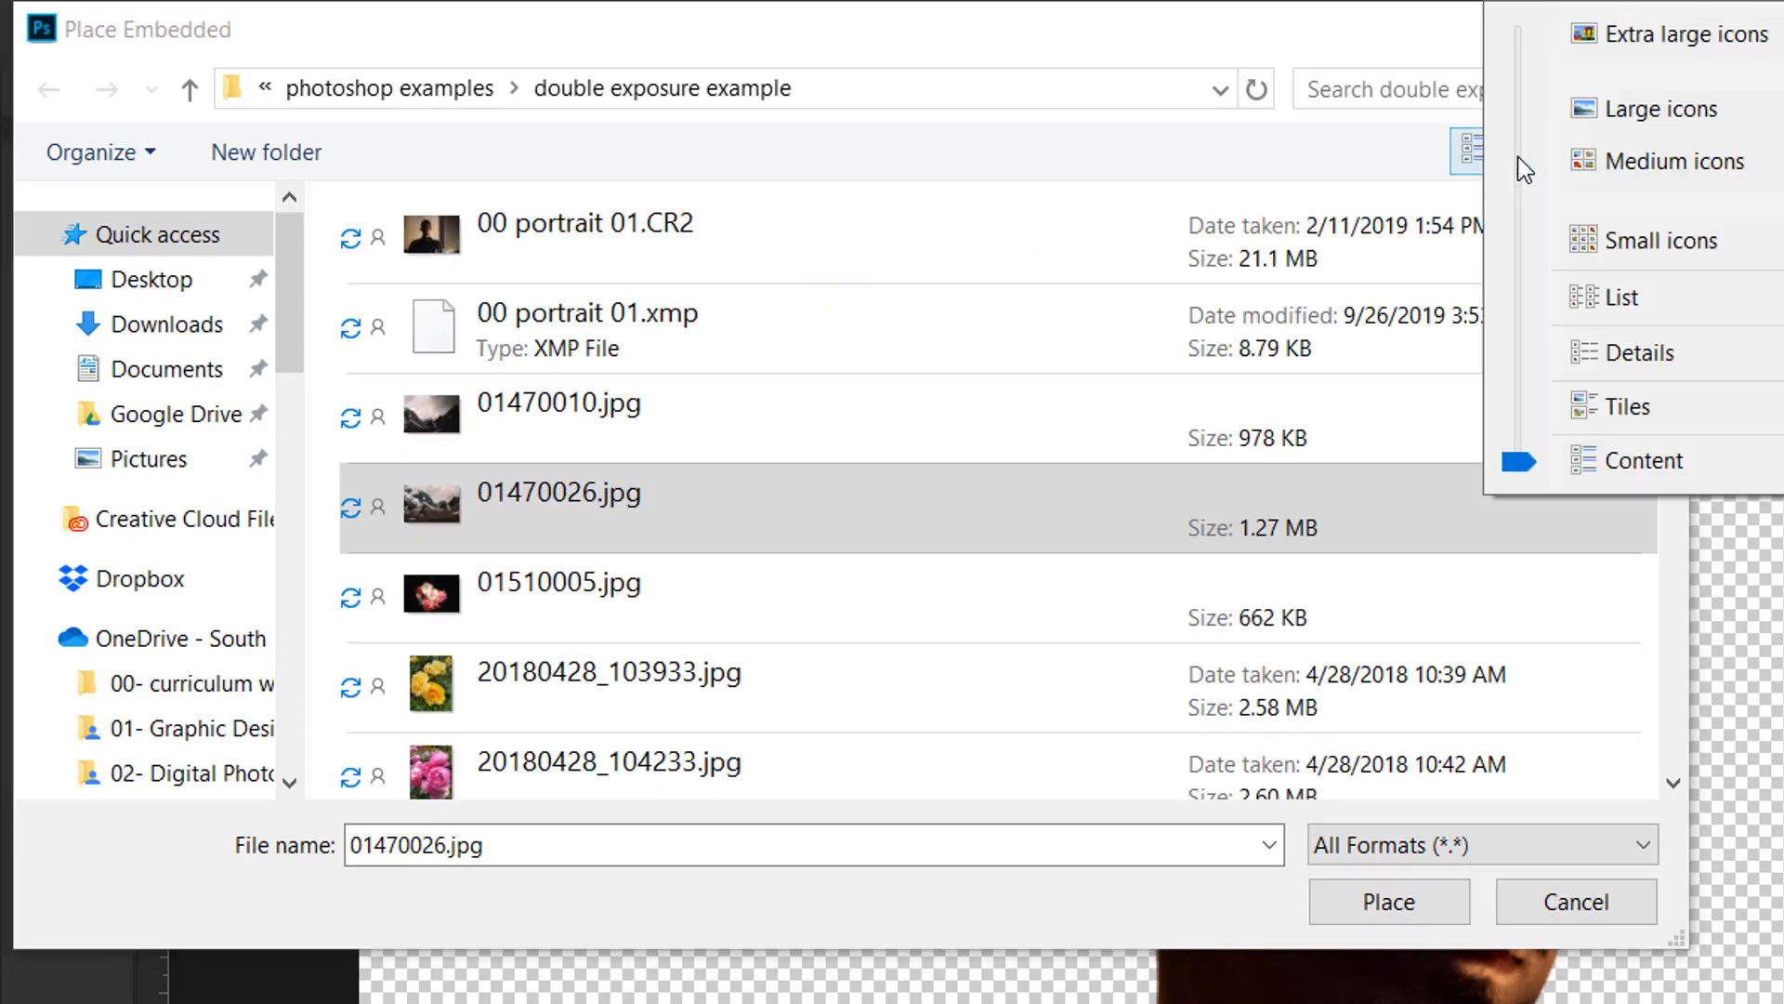
{"action": "left_click", "coordinate": [1637, 114]}
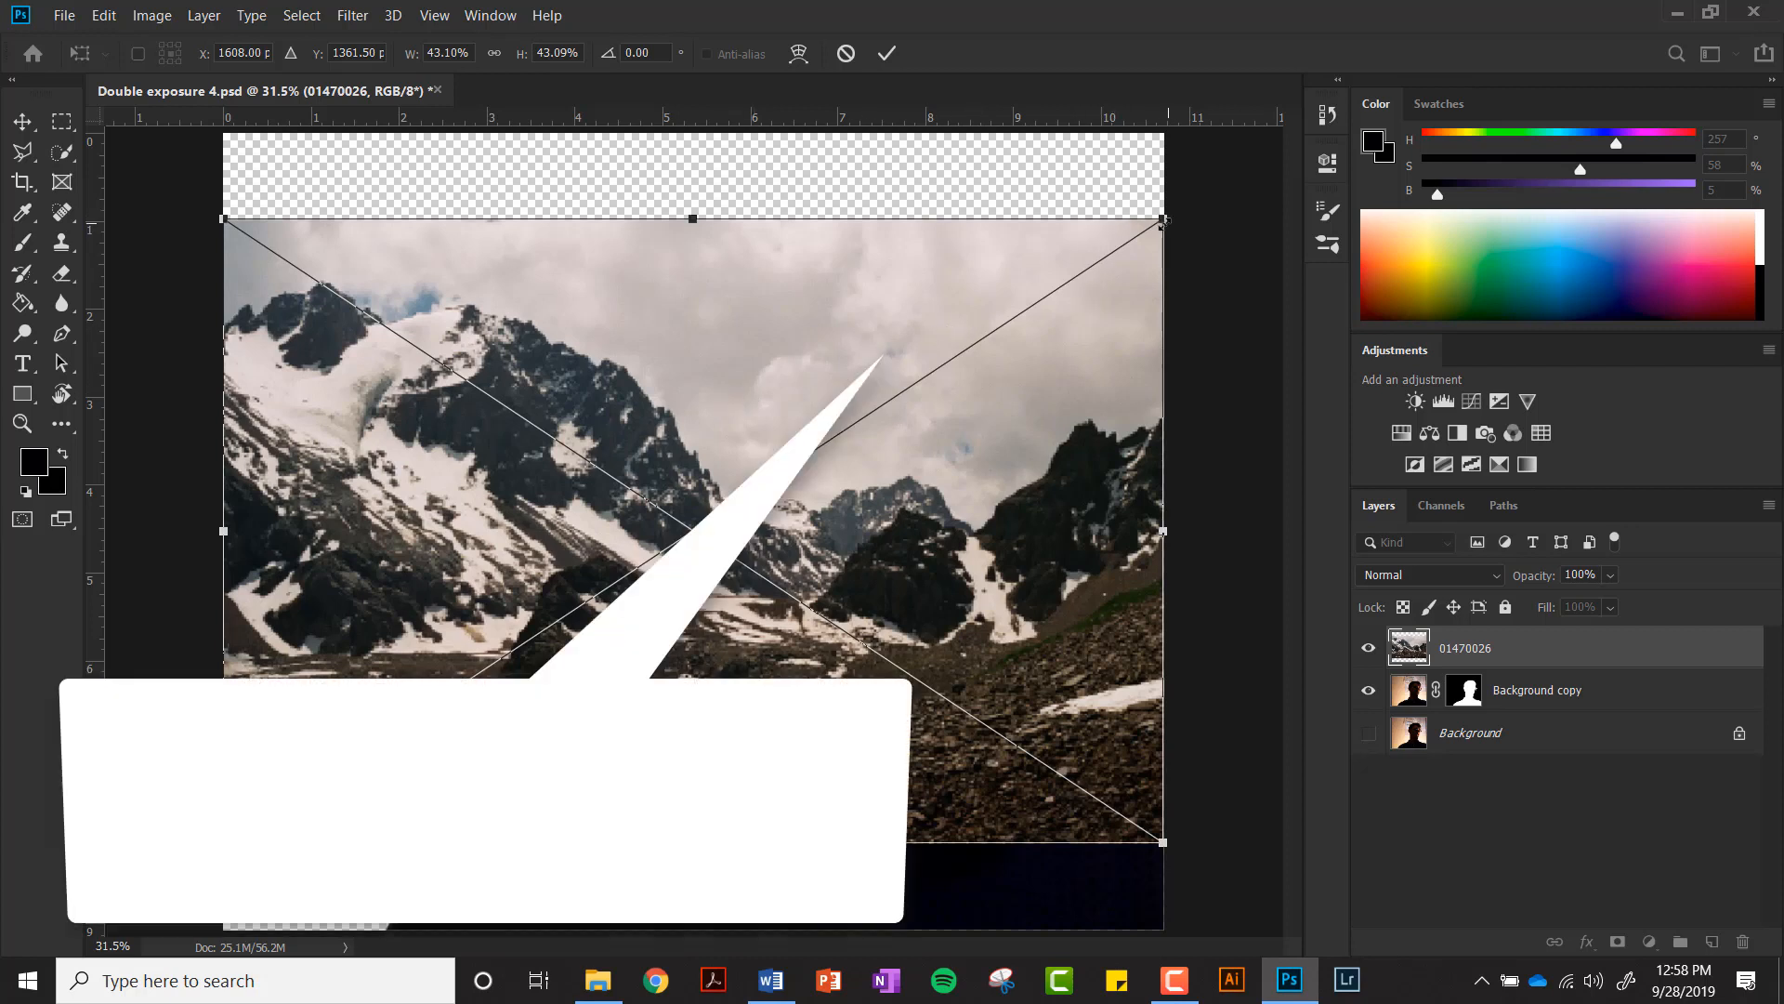
Step: Scale the placed mountain image to about 34.69%, move it up over the man's head and commit the placement
{"action": "left_click_drag", "start_coordinate": [1162, 221], "coordinate": [993, 363]}
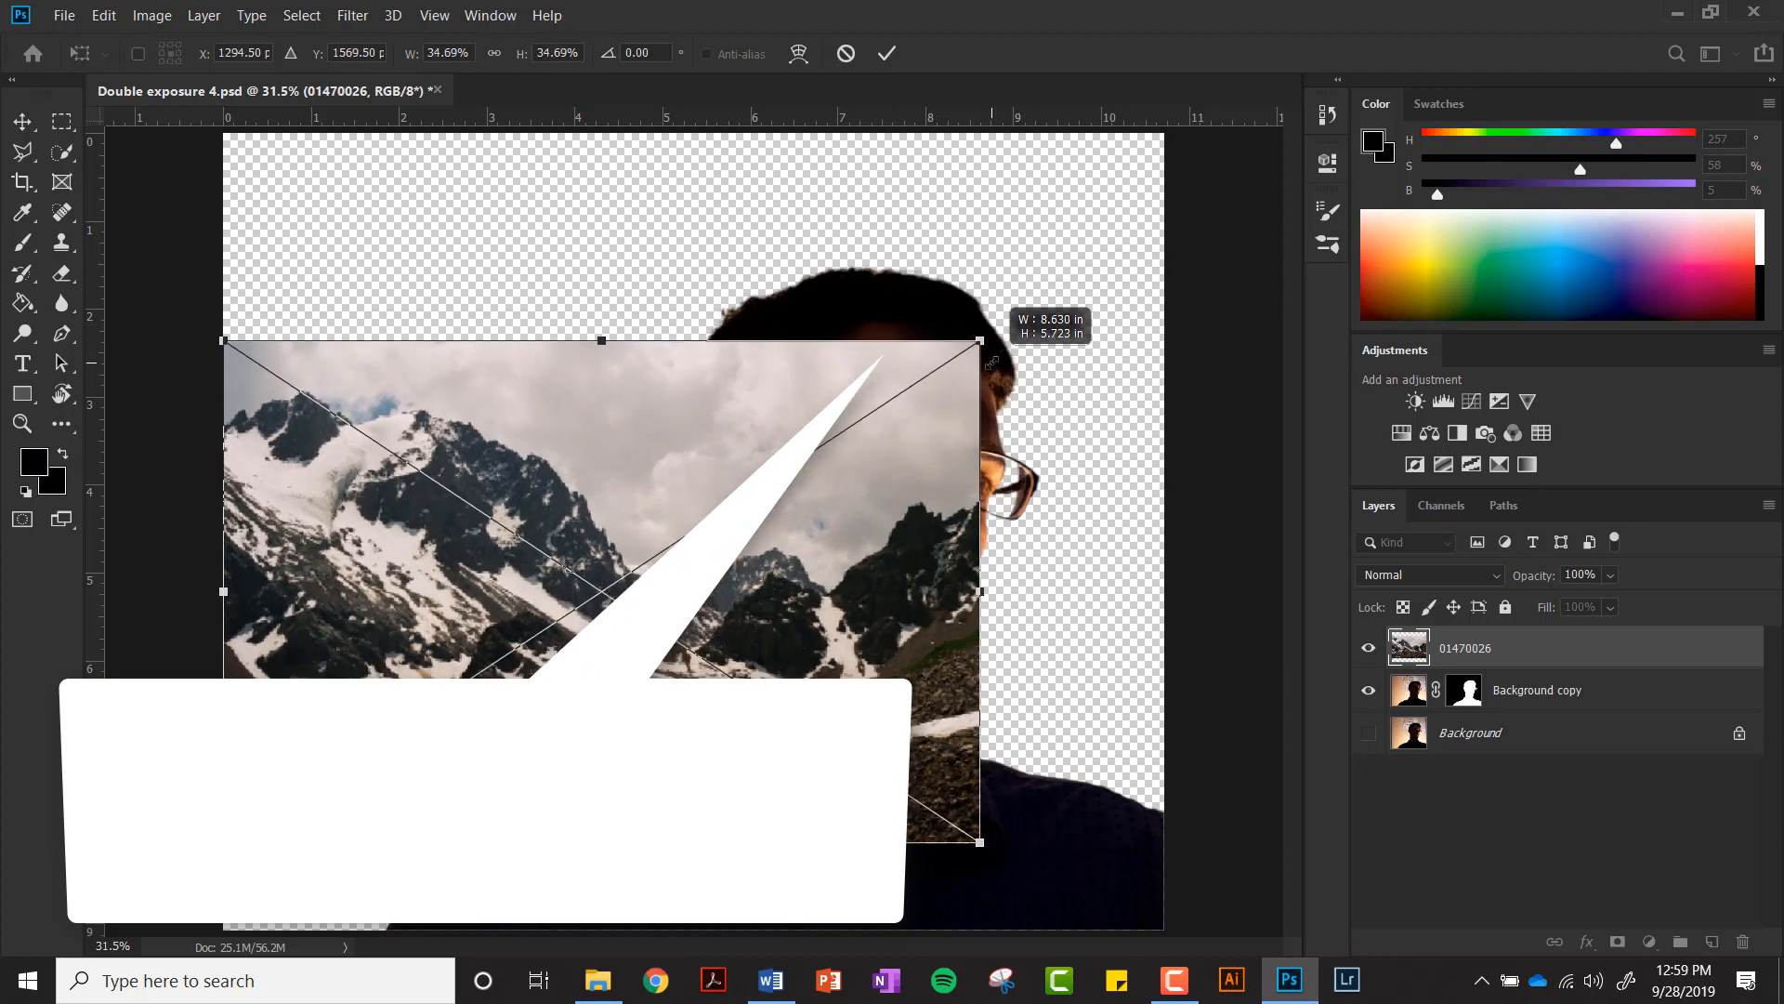
{"action": "mouse_move", "coordinate": [992, 362]}
{"action": "left_mouse_down"}
{"action": "mouse_move", "coordinate": [1042, 323]}
{"action": "mouse_move", "coordinate": [1026, 313]}
{"action": "mouse_move", "coordinate": [723, 481]}
{"action": "mouse_move", "coordinate": [980, 344]}
{"action": "left_mouse_up"}
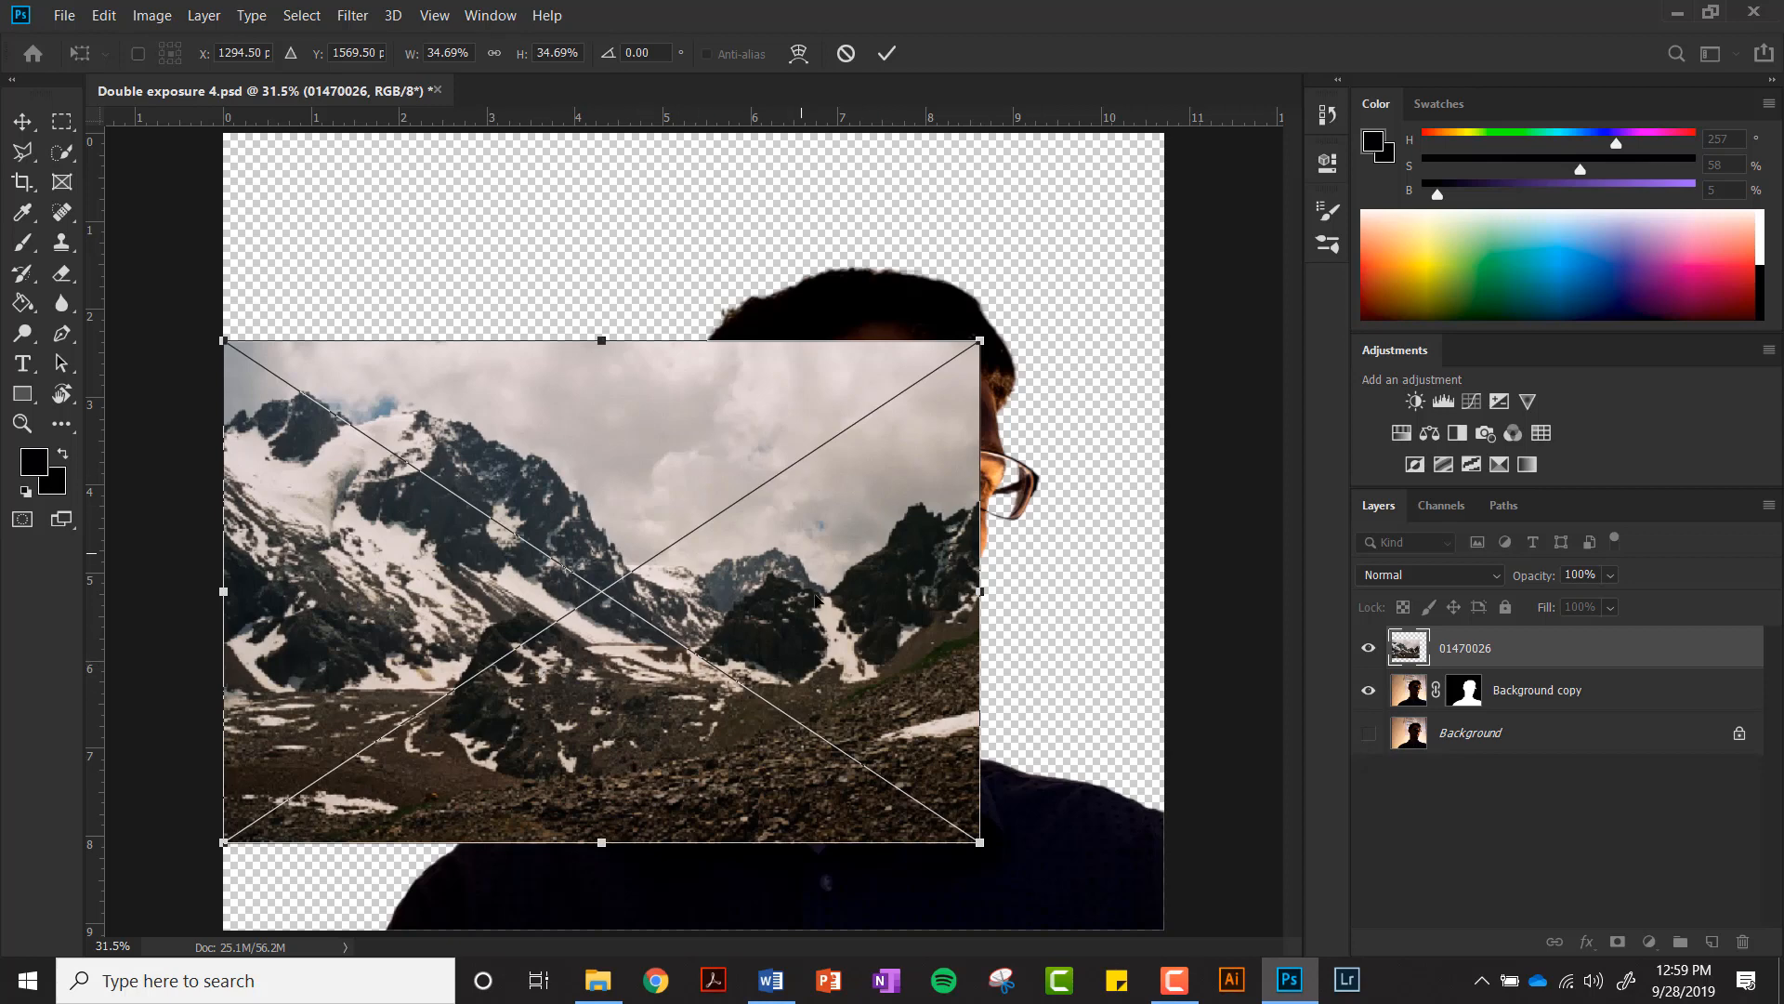
{"action": "left_click_drag", "start_coordinate": [845, 636], "coordinate": [853, 603]}
{"action": "left_click_drag", "start_coordinate": [852, 595], "coordinate": [898, 576]}
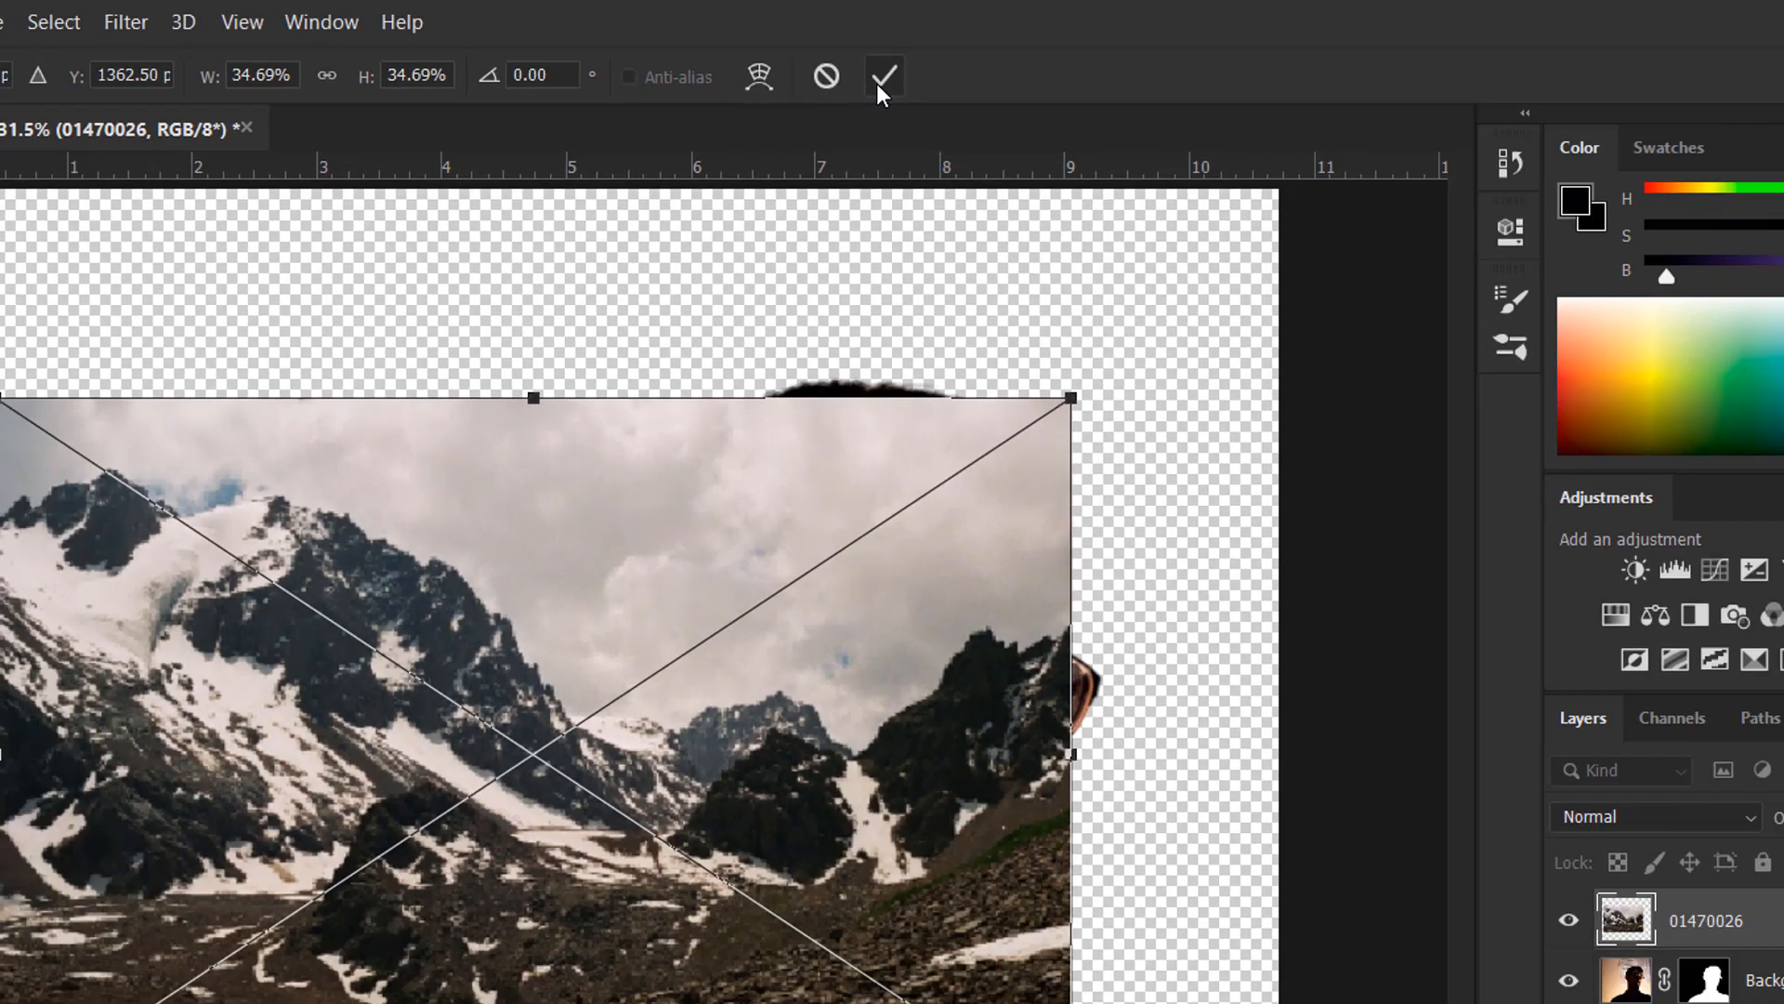
{"action": "left_click", "coordinate": [879, 105]}
{"action": "key", "text": "w"}
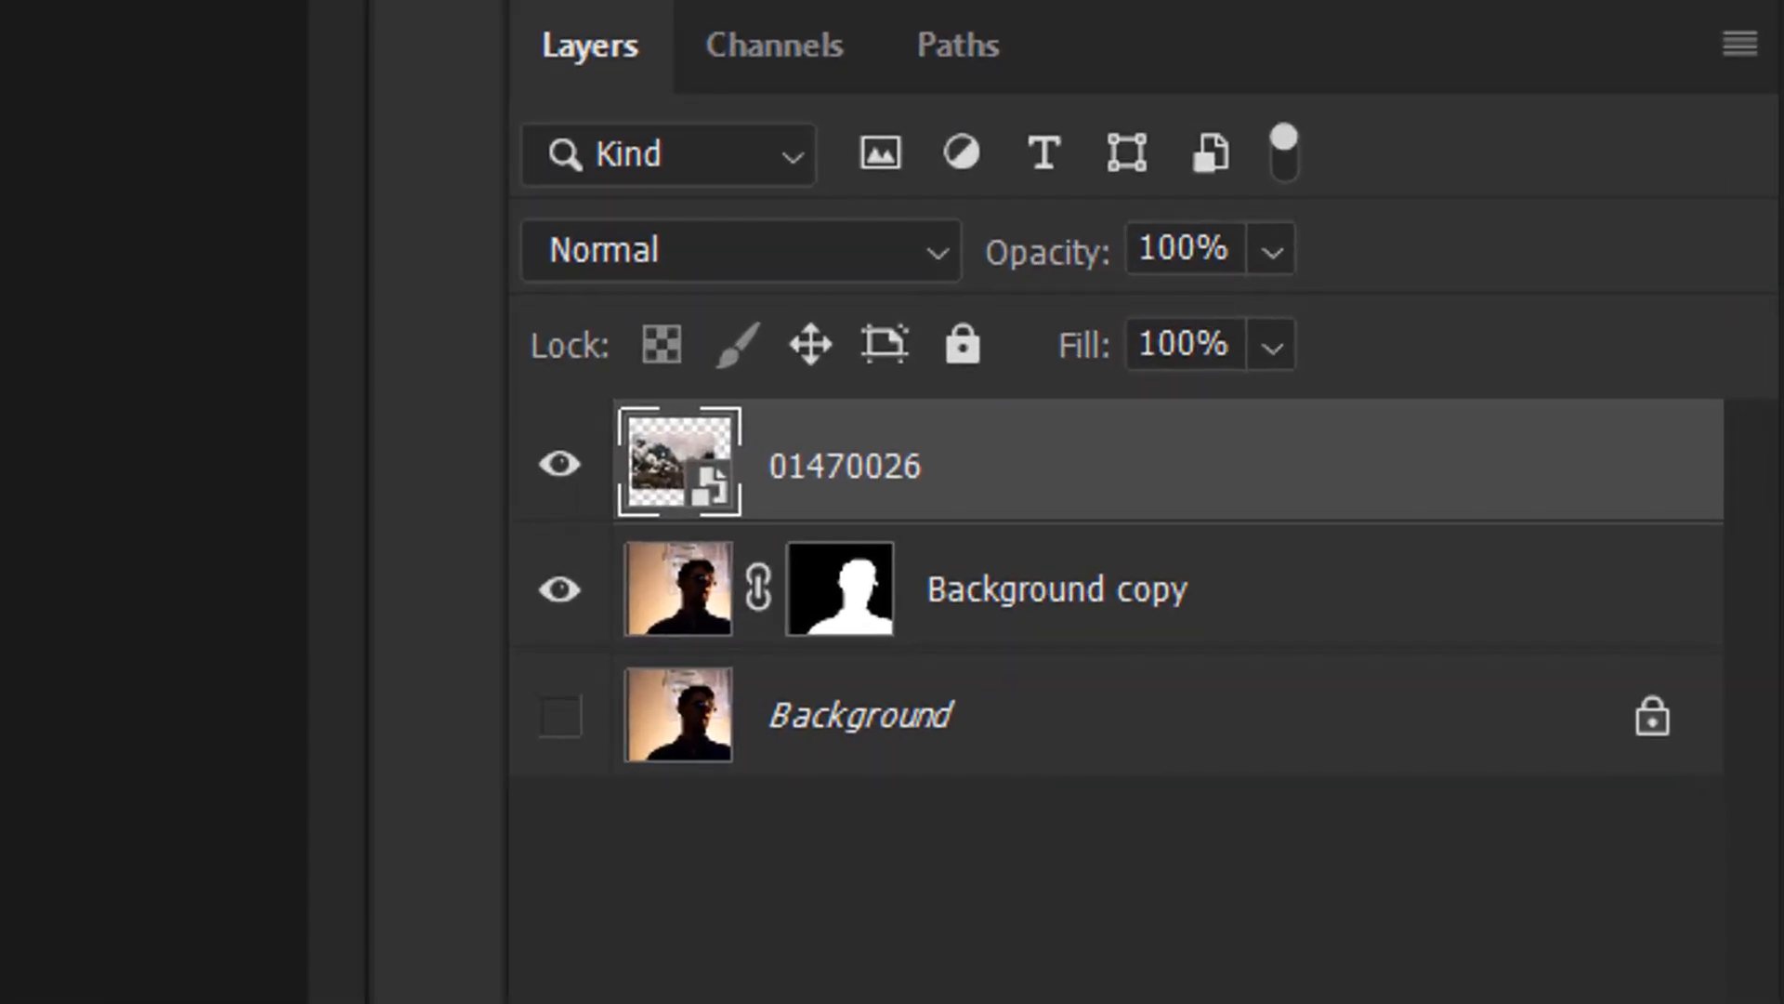
Step: Hide the 01470026 layer, select the Background copy's image and open Color Range for it
{"action": "left_click", "coordinate": [558, 469]}
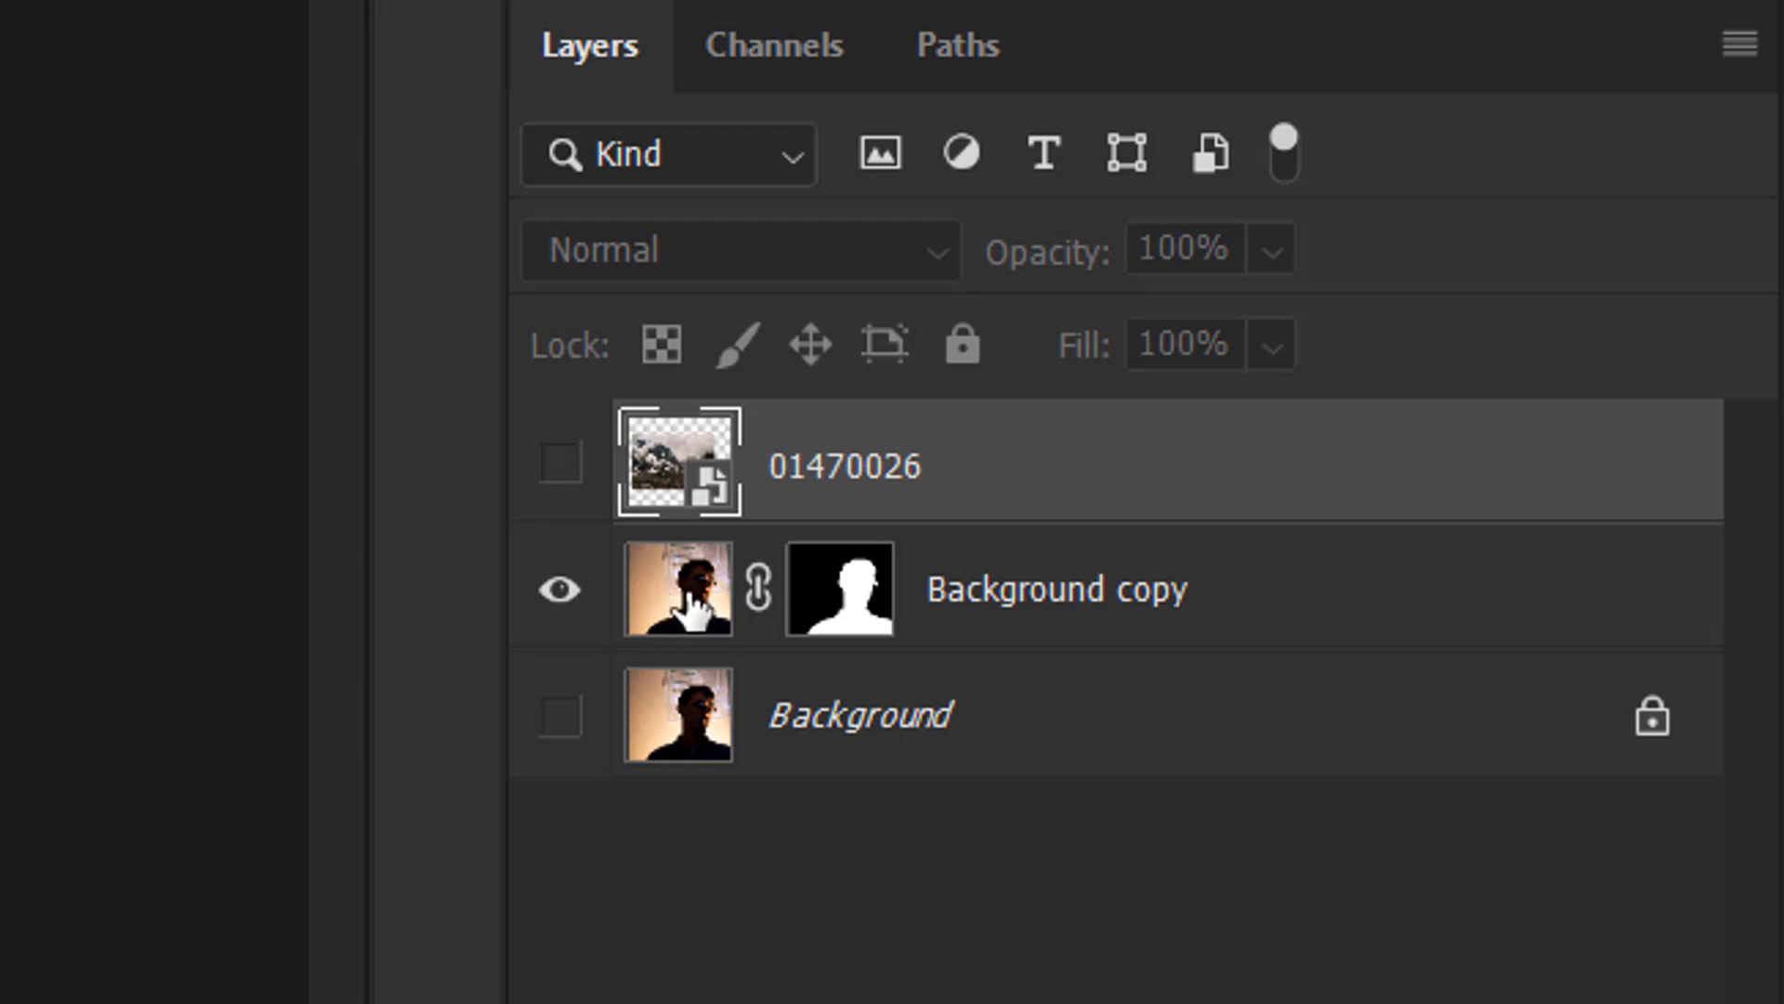
{"action": "left_click", "coordinate": [686, 623]}
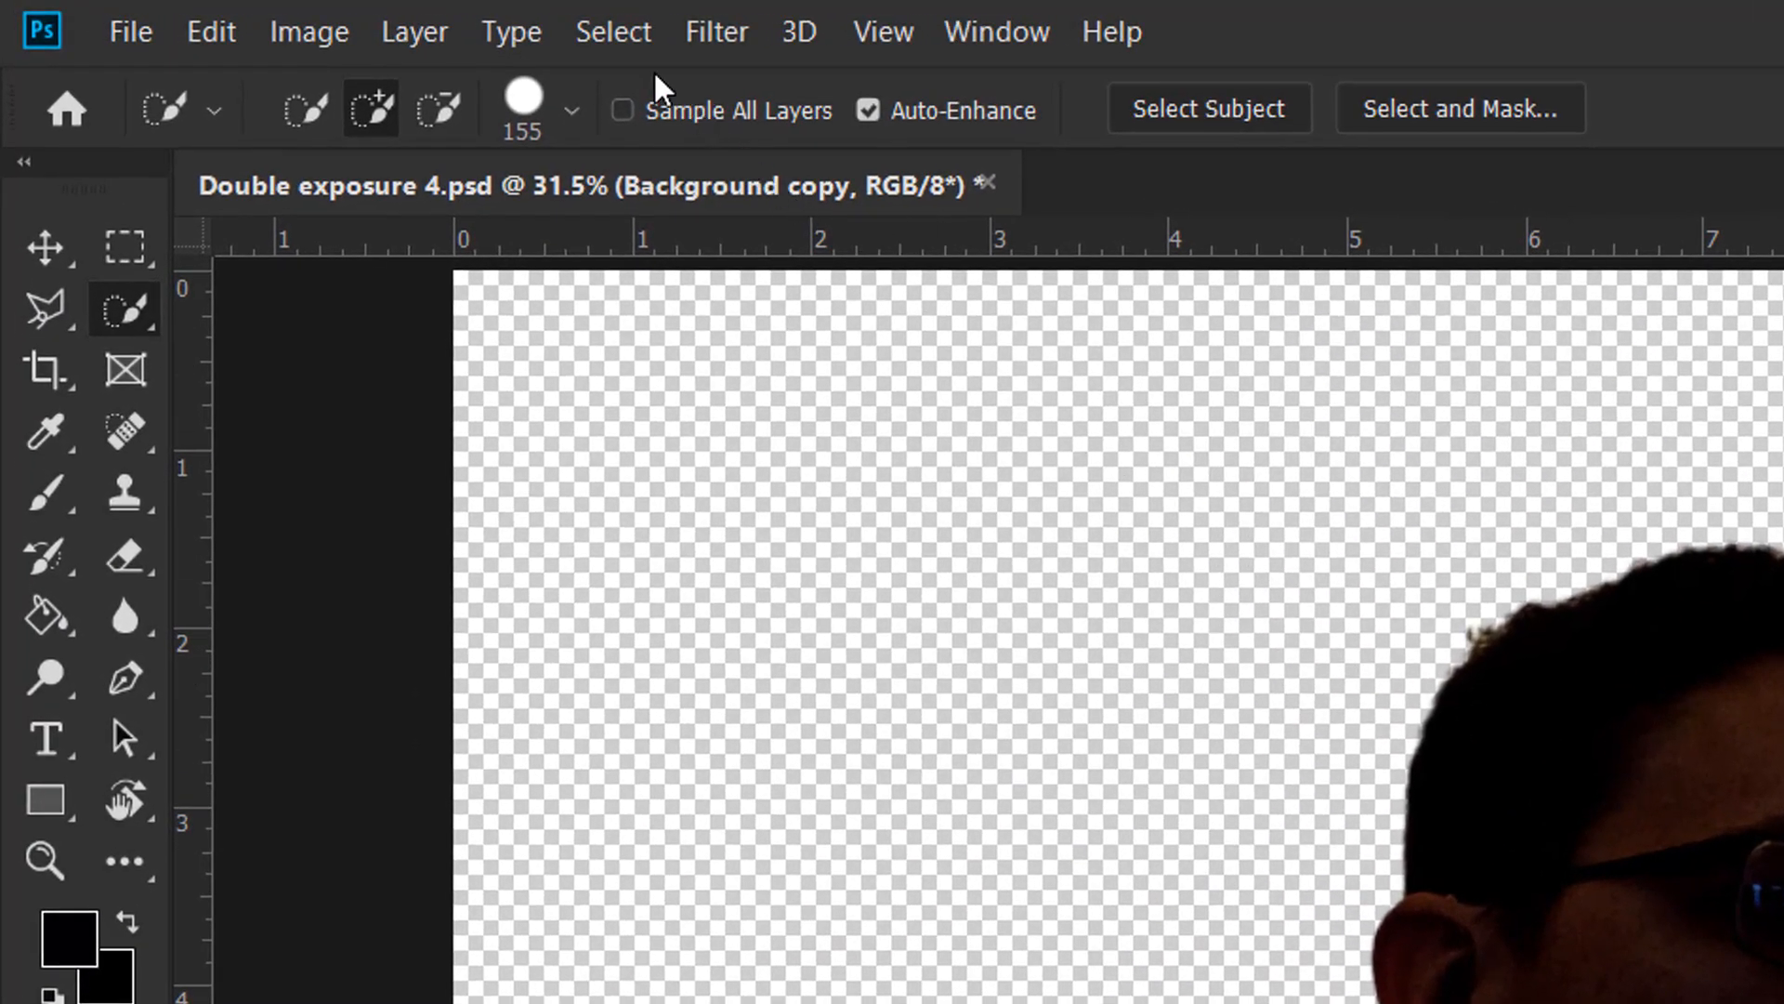
{"action": "left_click", "coordinate": [613, 37]}
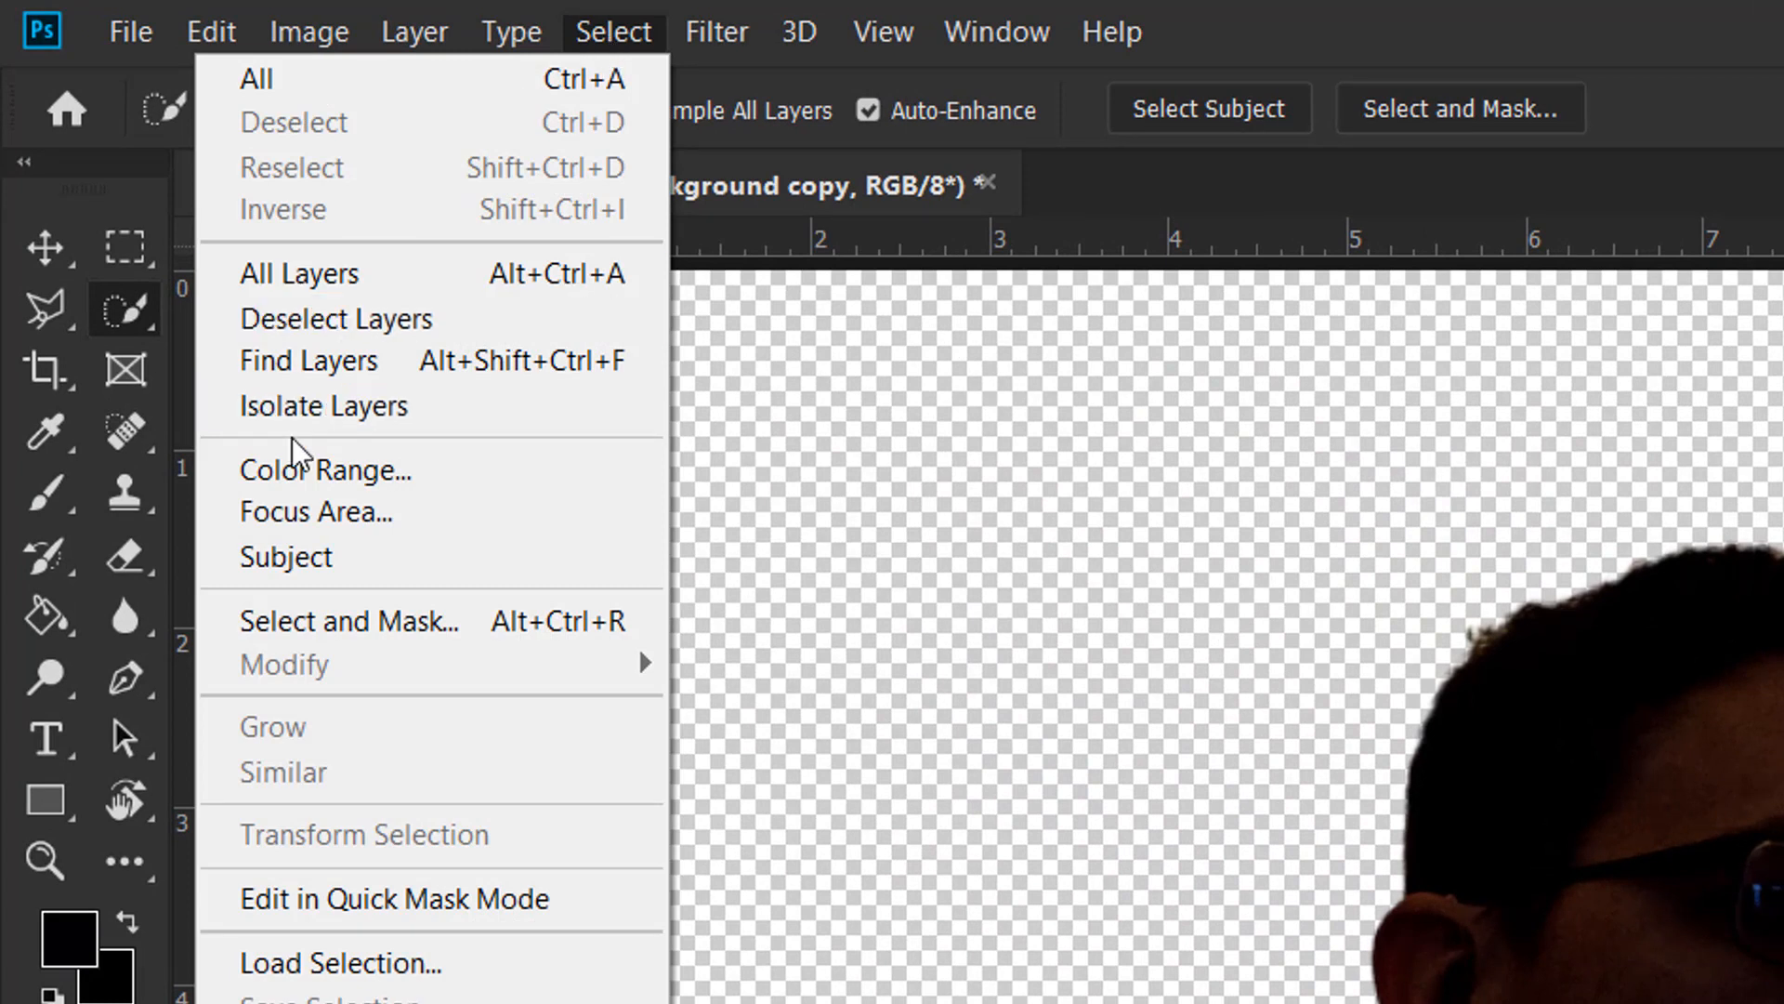
{"action": "left_click", "coordinate": [405, 474]}
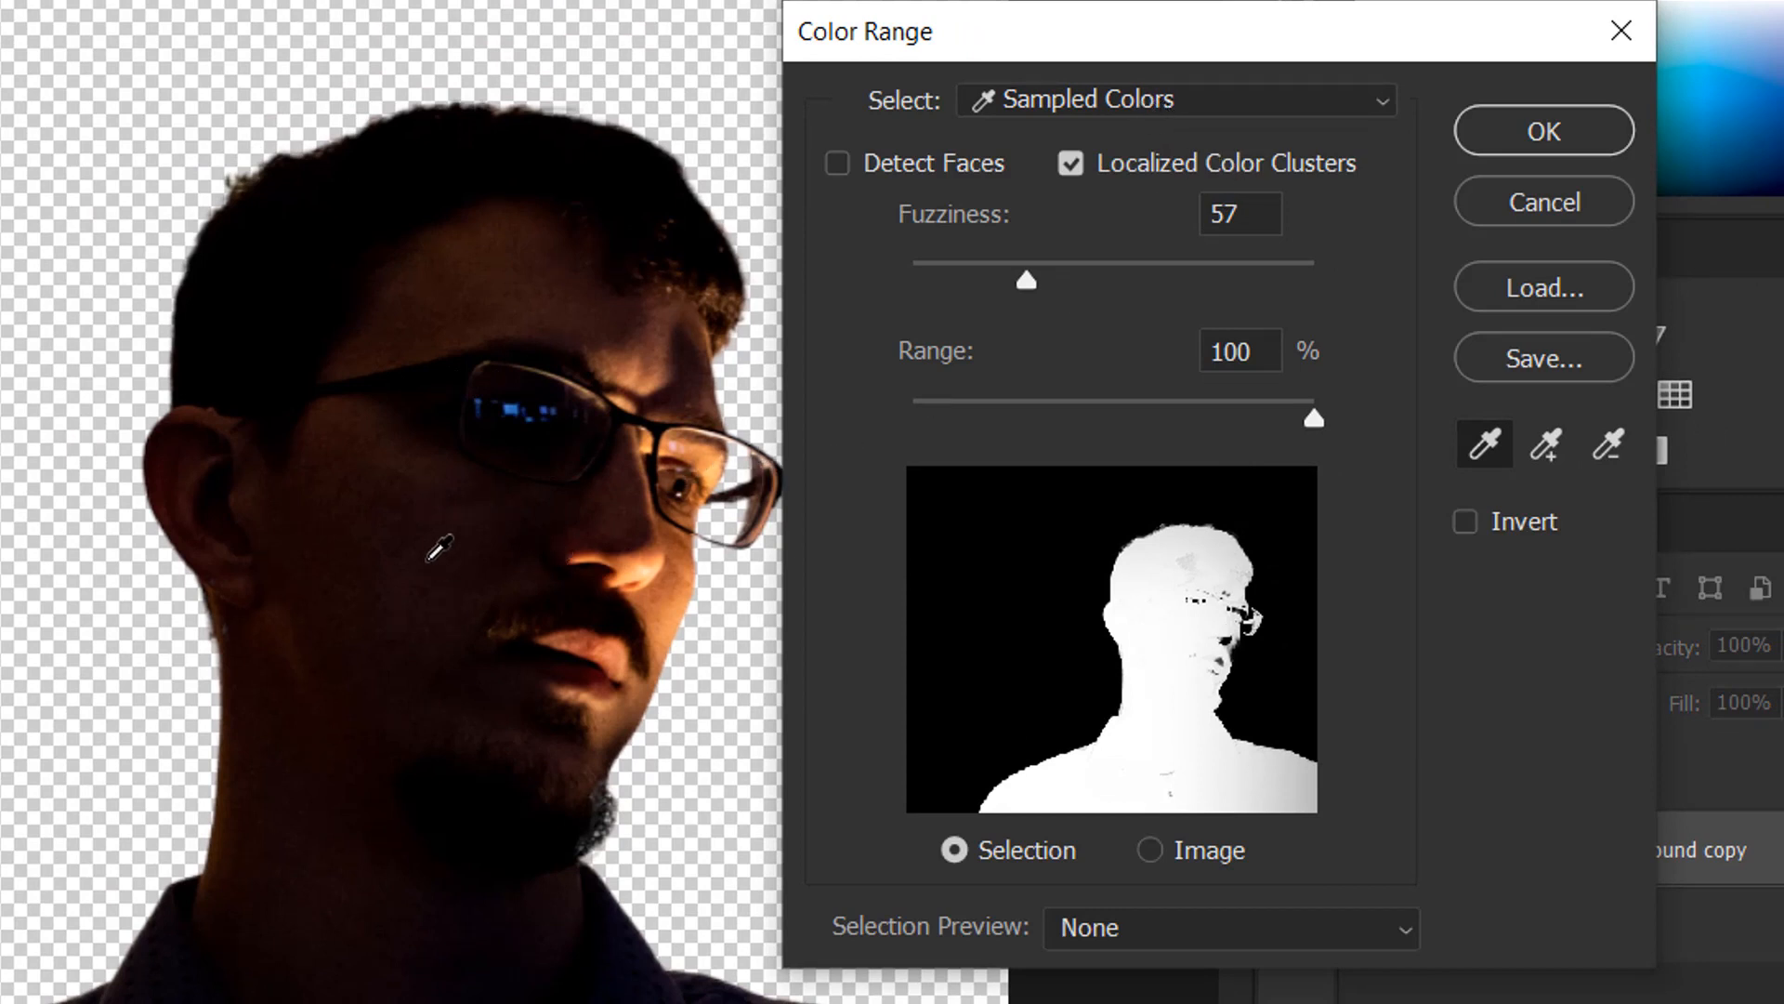
Step: Sample the man's dark cheek in Color Range and add the neighbouring dark face tones up to the forehead
{"action": "left_click", "coordinate": [430, 555]}
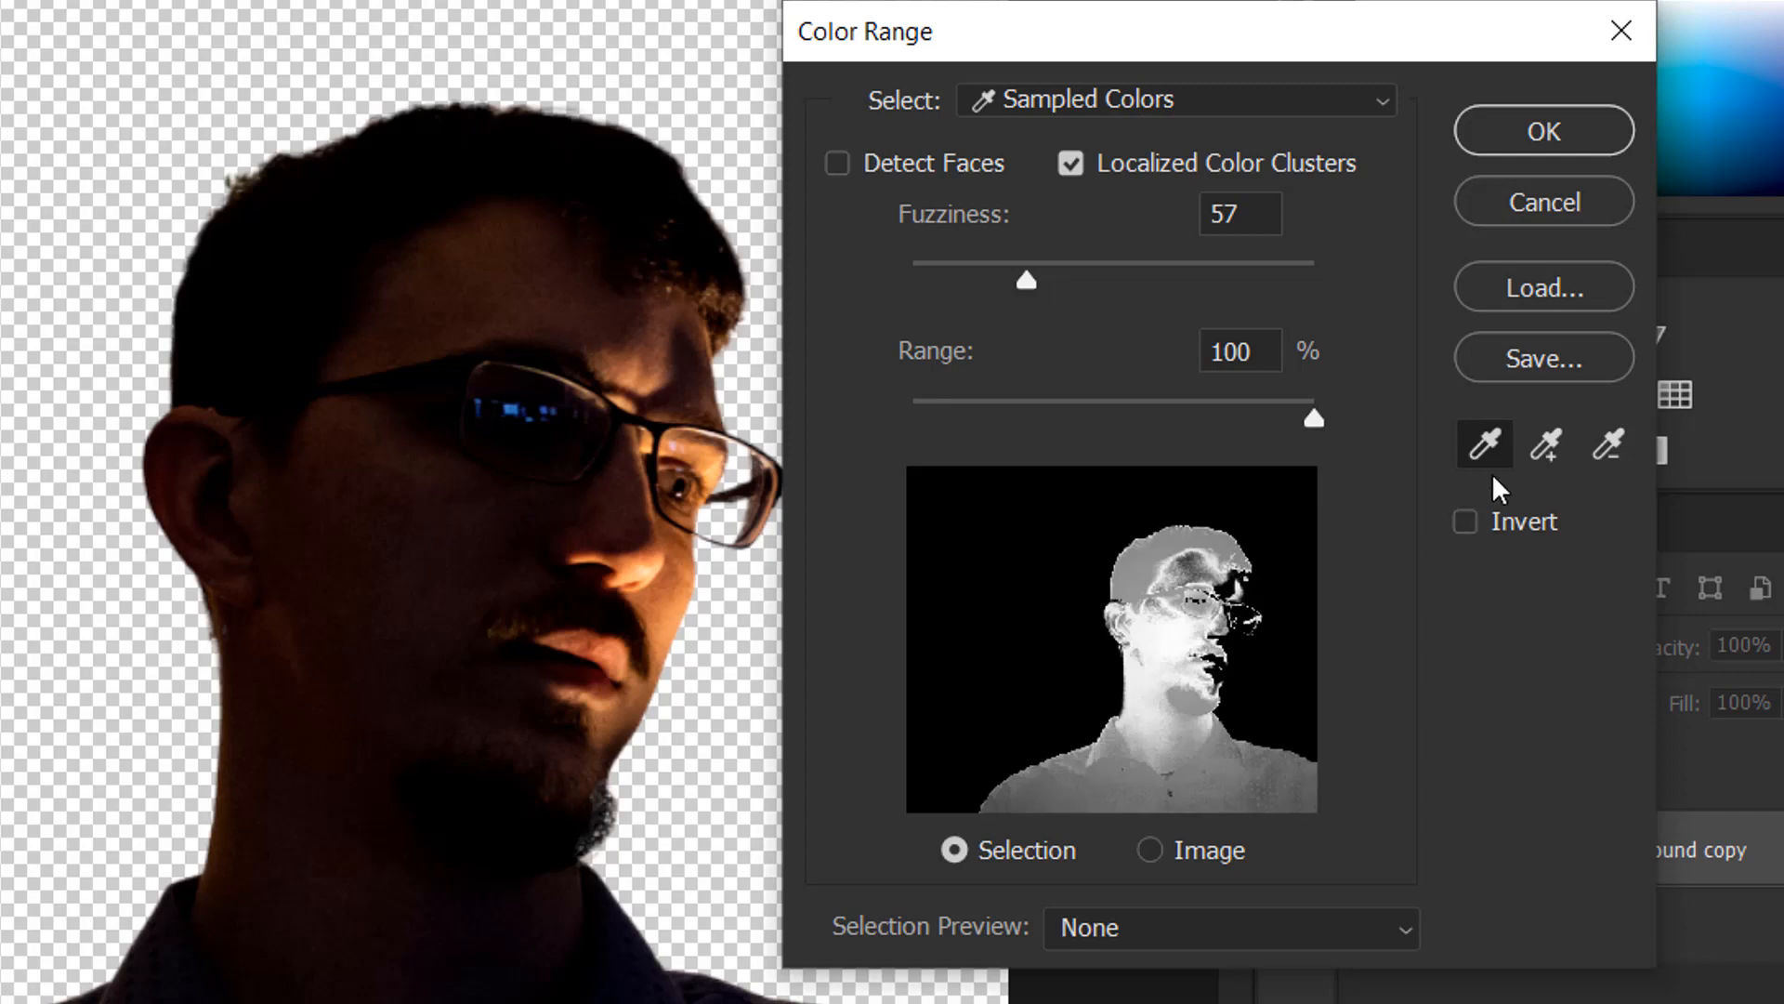
{"action": "left_click", "coordinate": [1544, 463]}
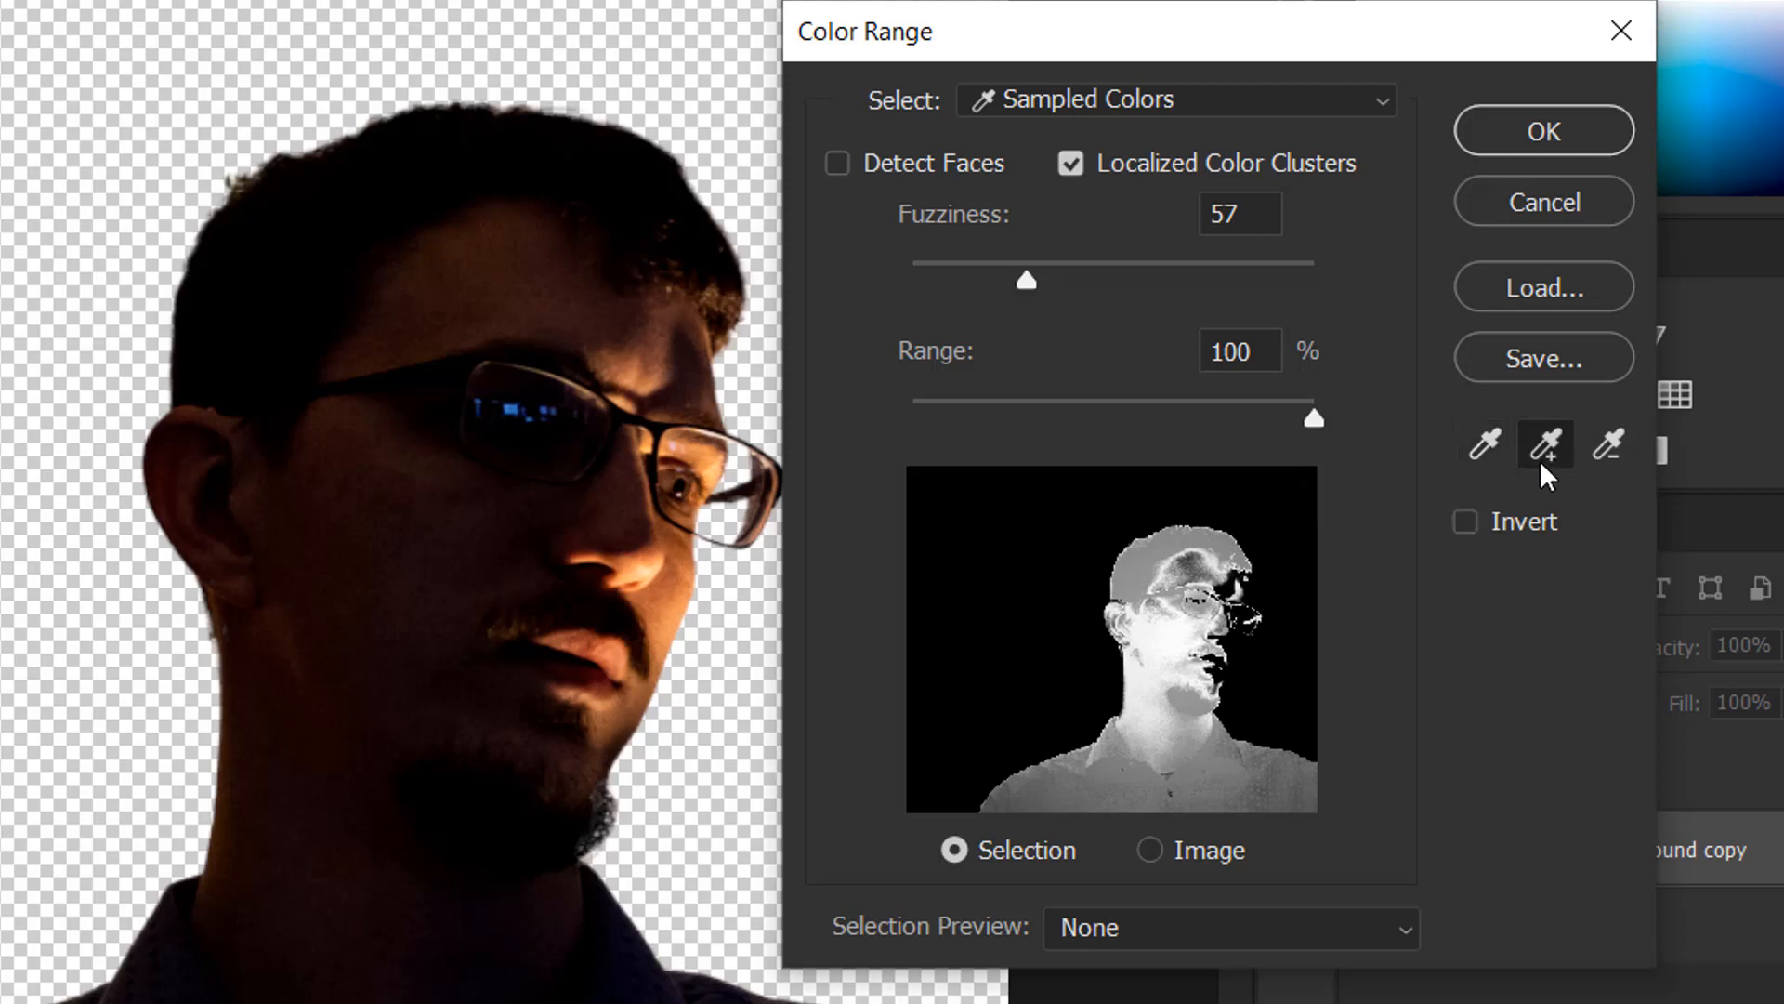
{"action": "mouse_move", "coordinate": [389, 506]}
{"action": "left_mouse_down"}
{"action": "mouse_move", "coordinate": [407, 416]}
{"action": "mouse_move", "coordinate": [494, 324]}
{"action": "left_mouse_up"}
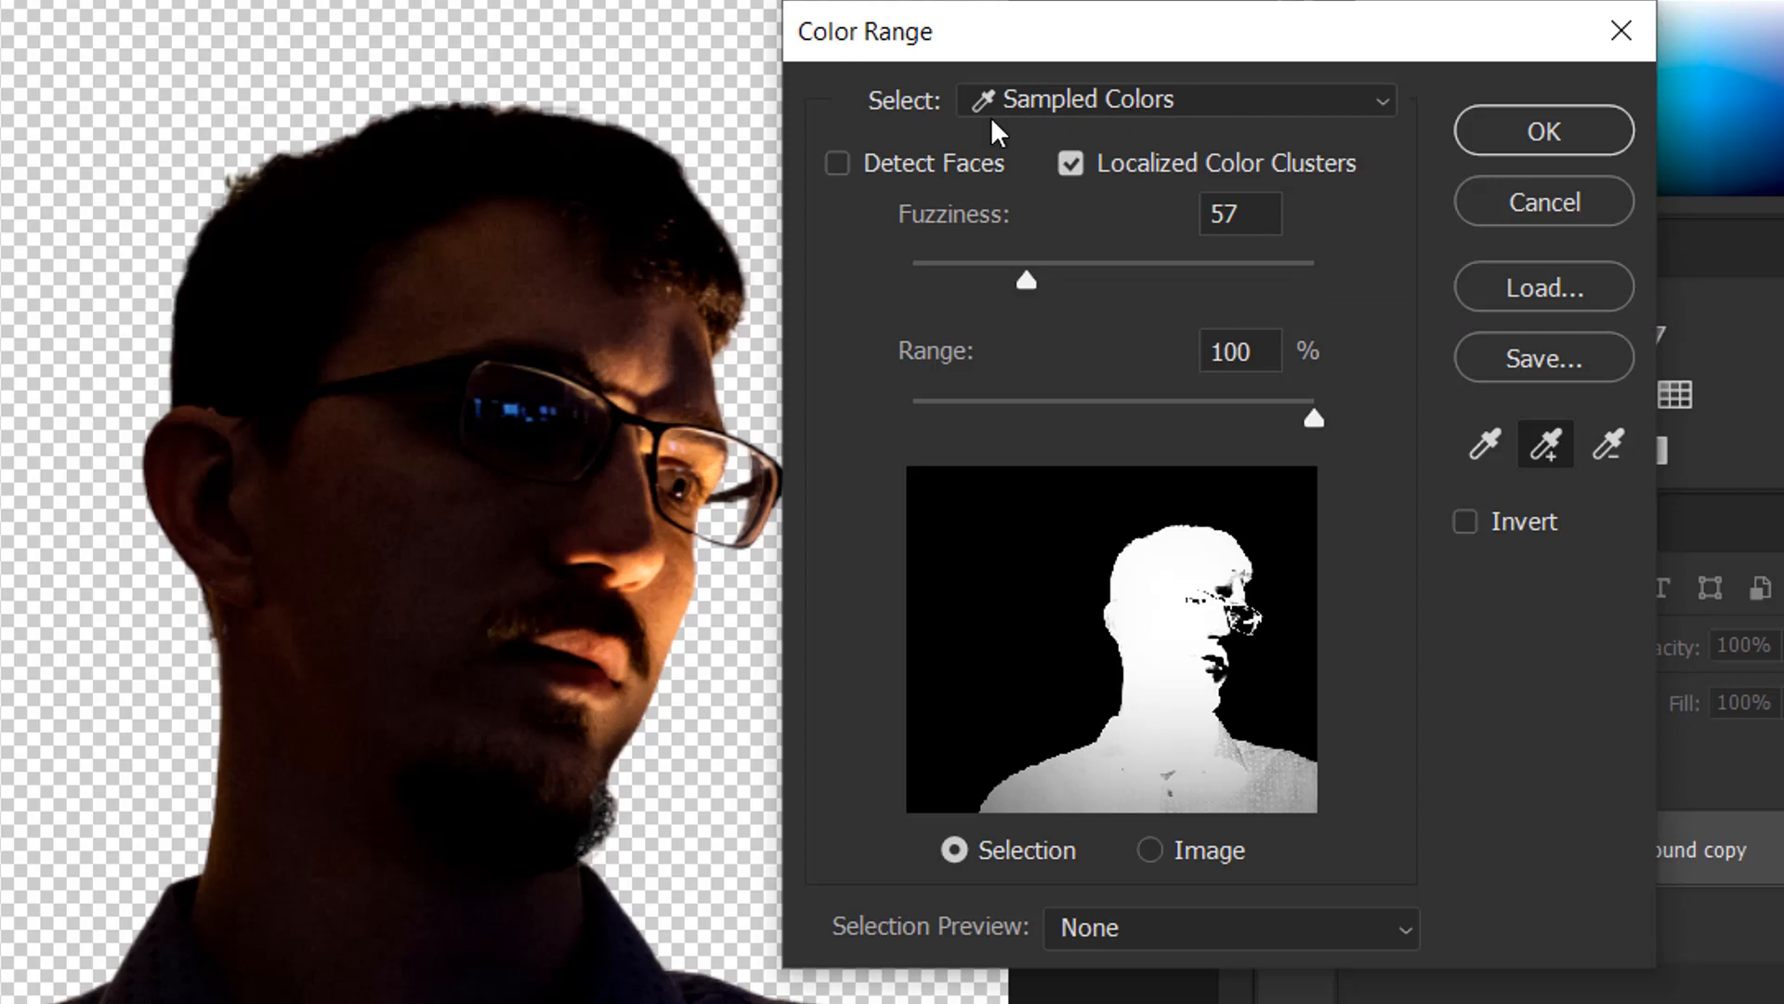
Step: Select the Shadows with Color Range and use the selection as a layer mask on the 01470026 layer, made visible again
{"action": "left_click", "coordinate": [1134, 101]}
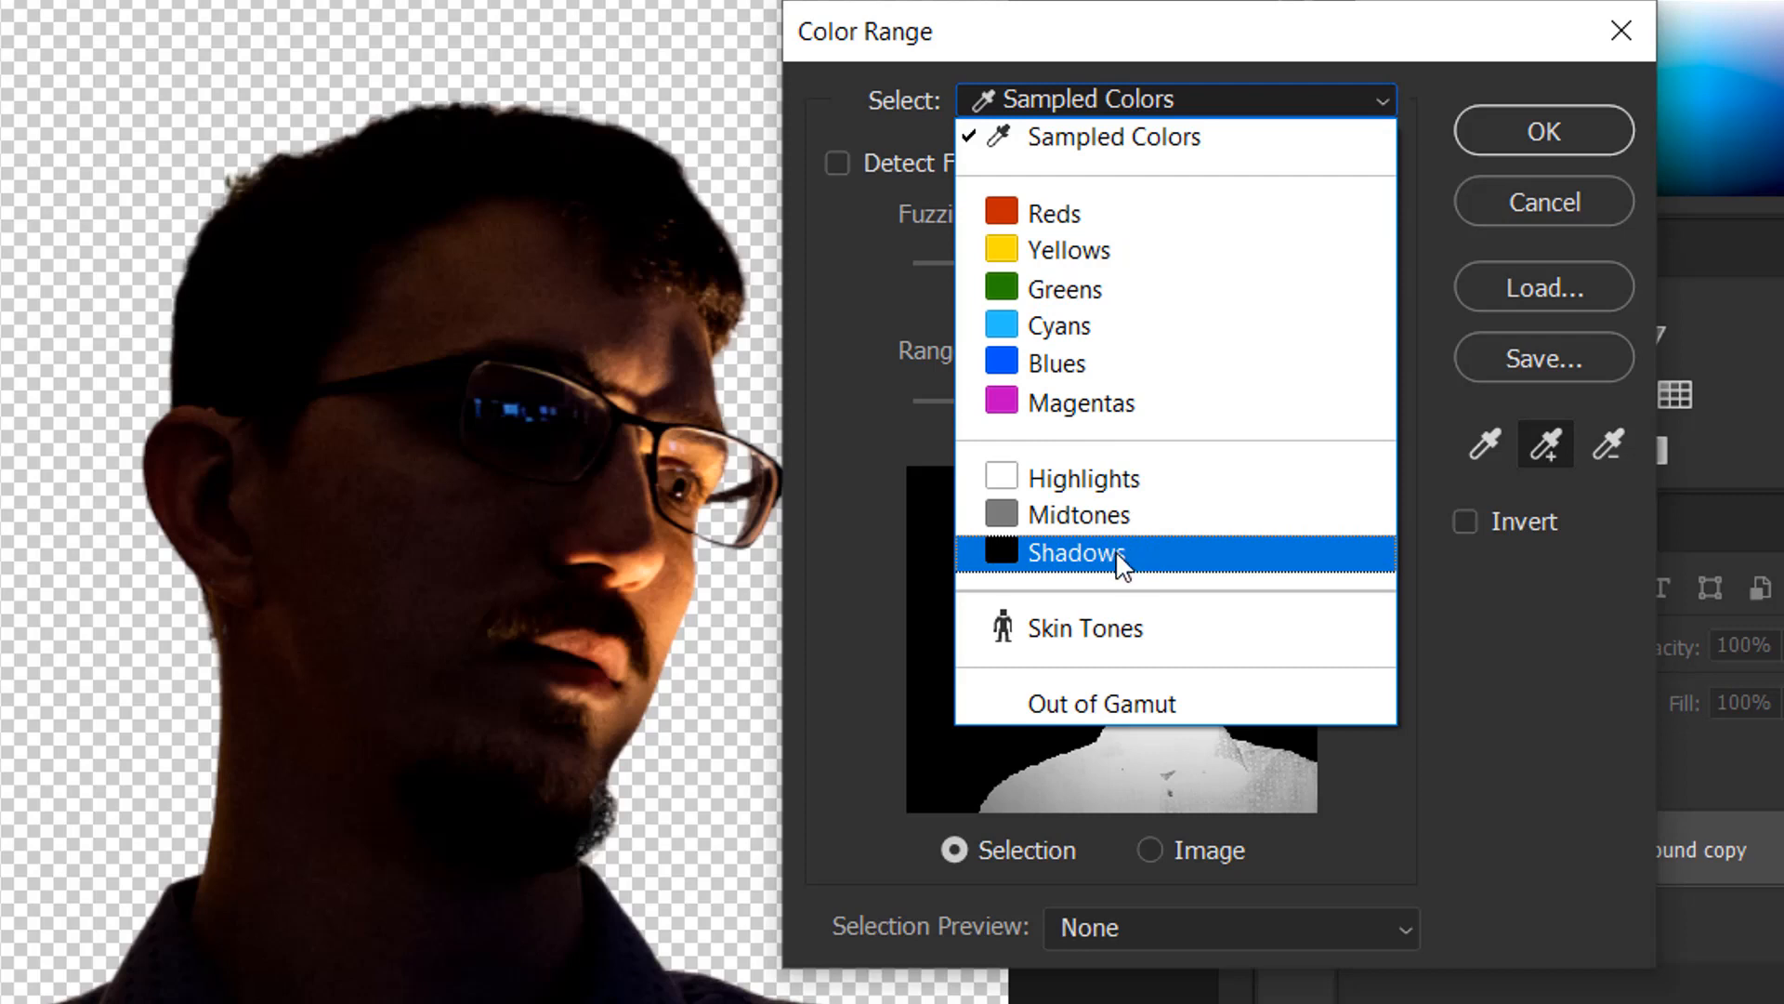
{"action": "left_click", "coordinate": [1069, 555]}
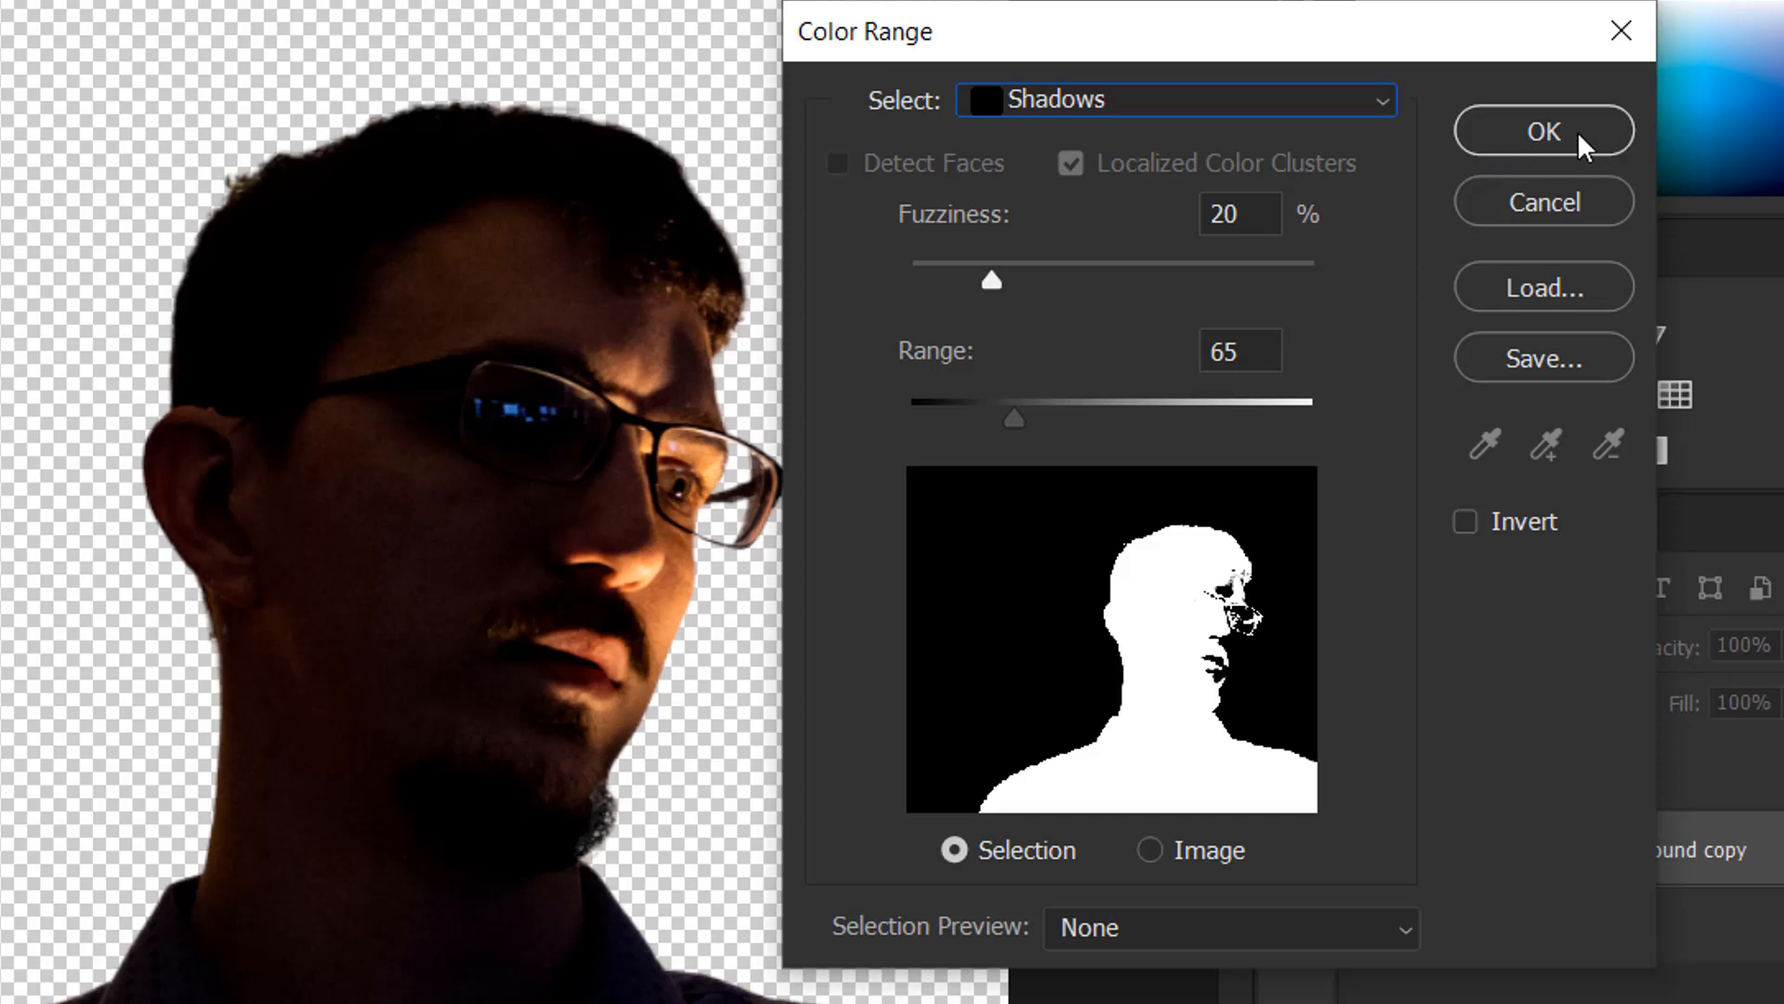
{"action": "left_click", "coordinate": [1545, 131]}
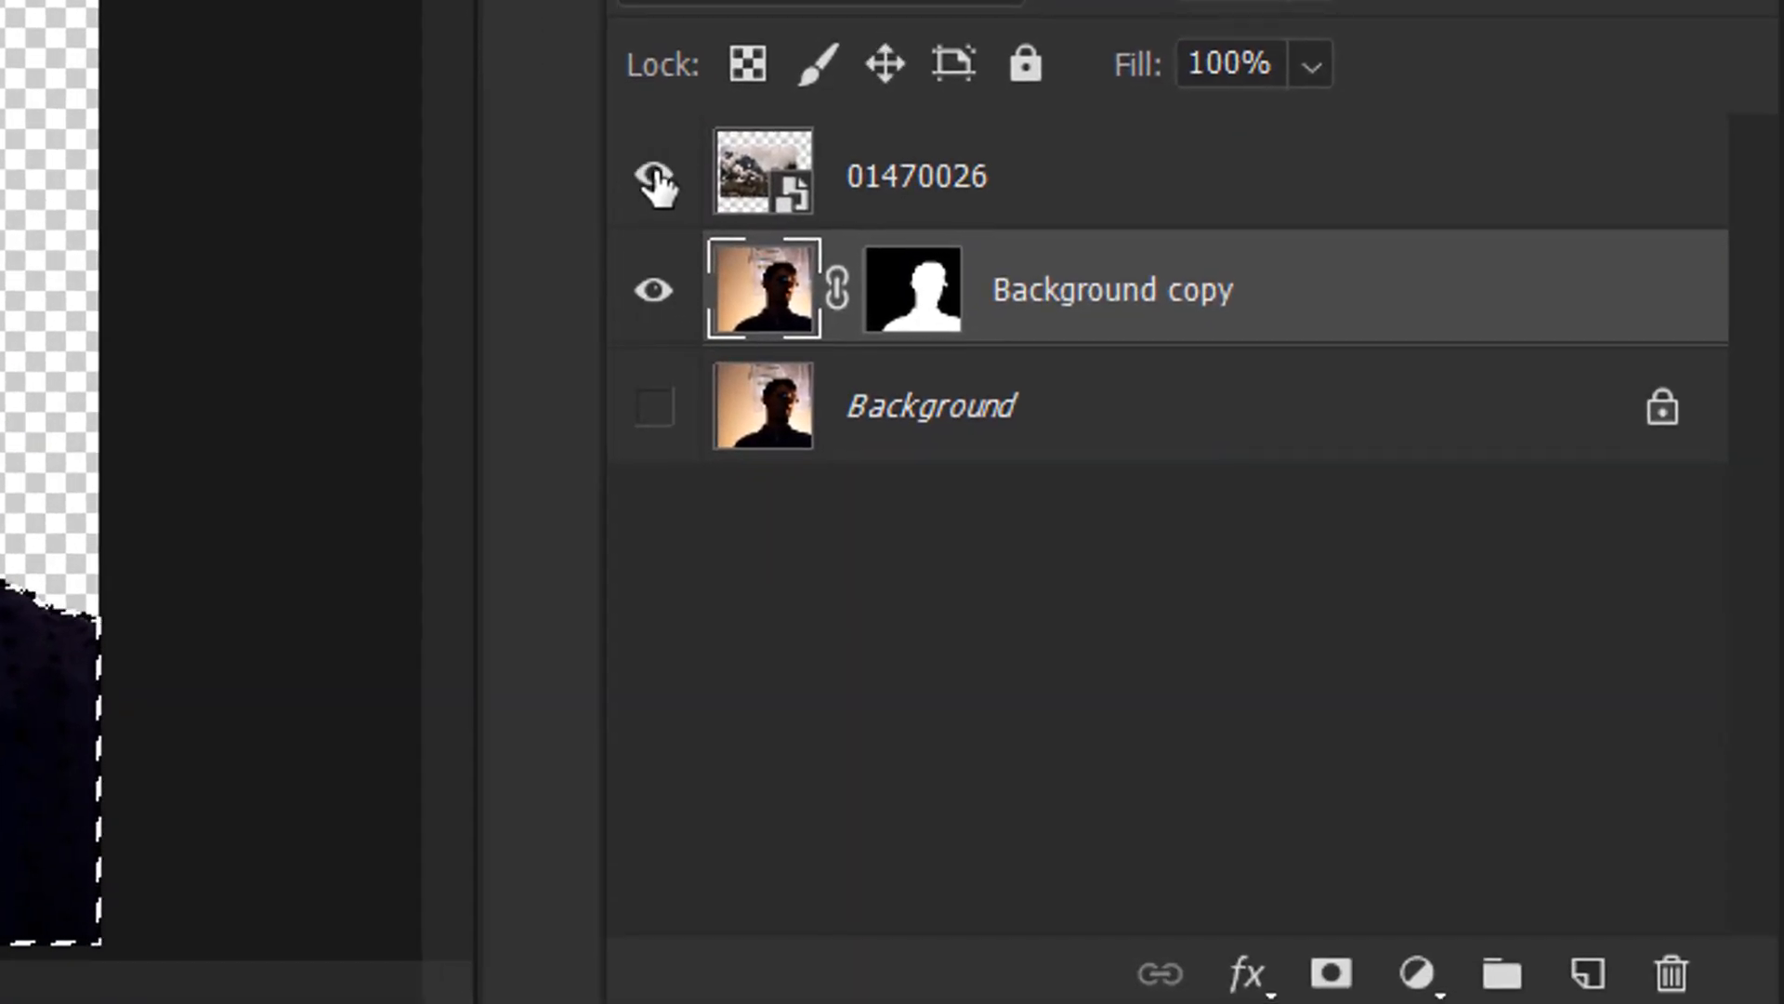
{"action": "left_click", "coordinate": [1145, 173]}
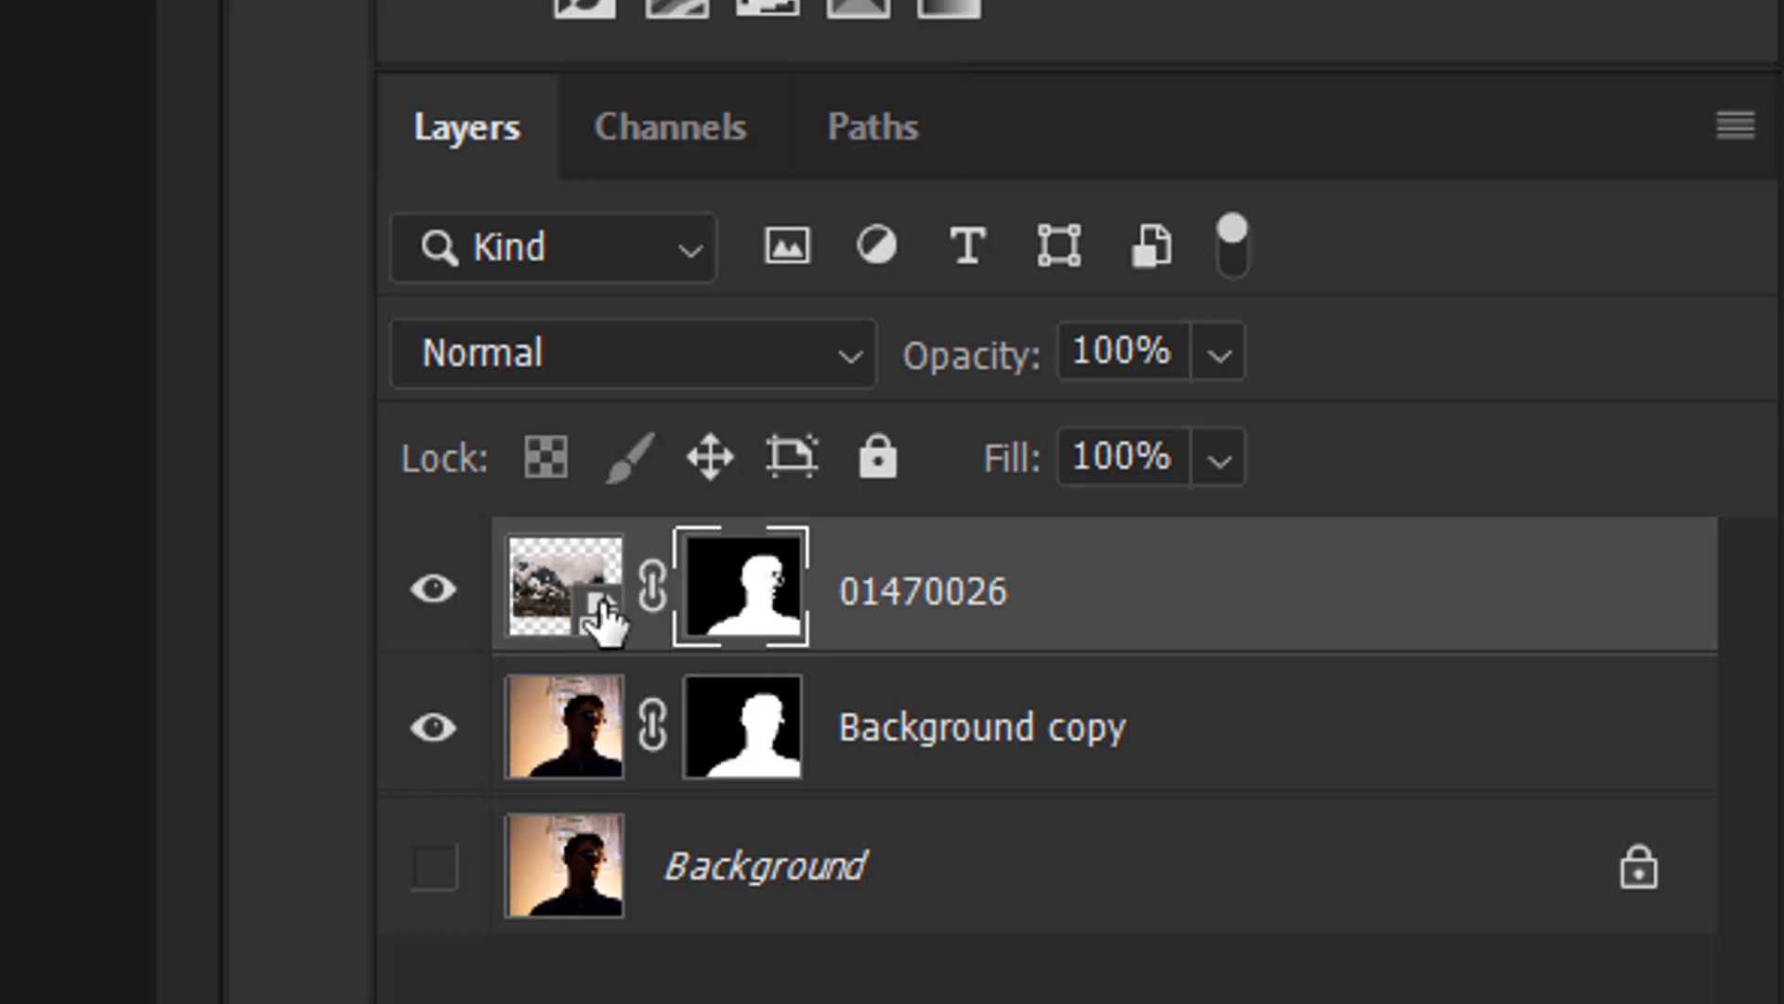
Step: Unlink the 01470026 layer from its mask and move only the mountain image slightly up and left to cover the hair
{"action": "left_click", "coordinate": [653, 595]}
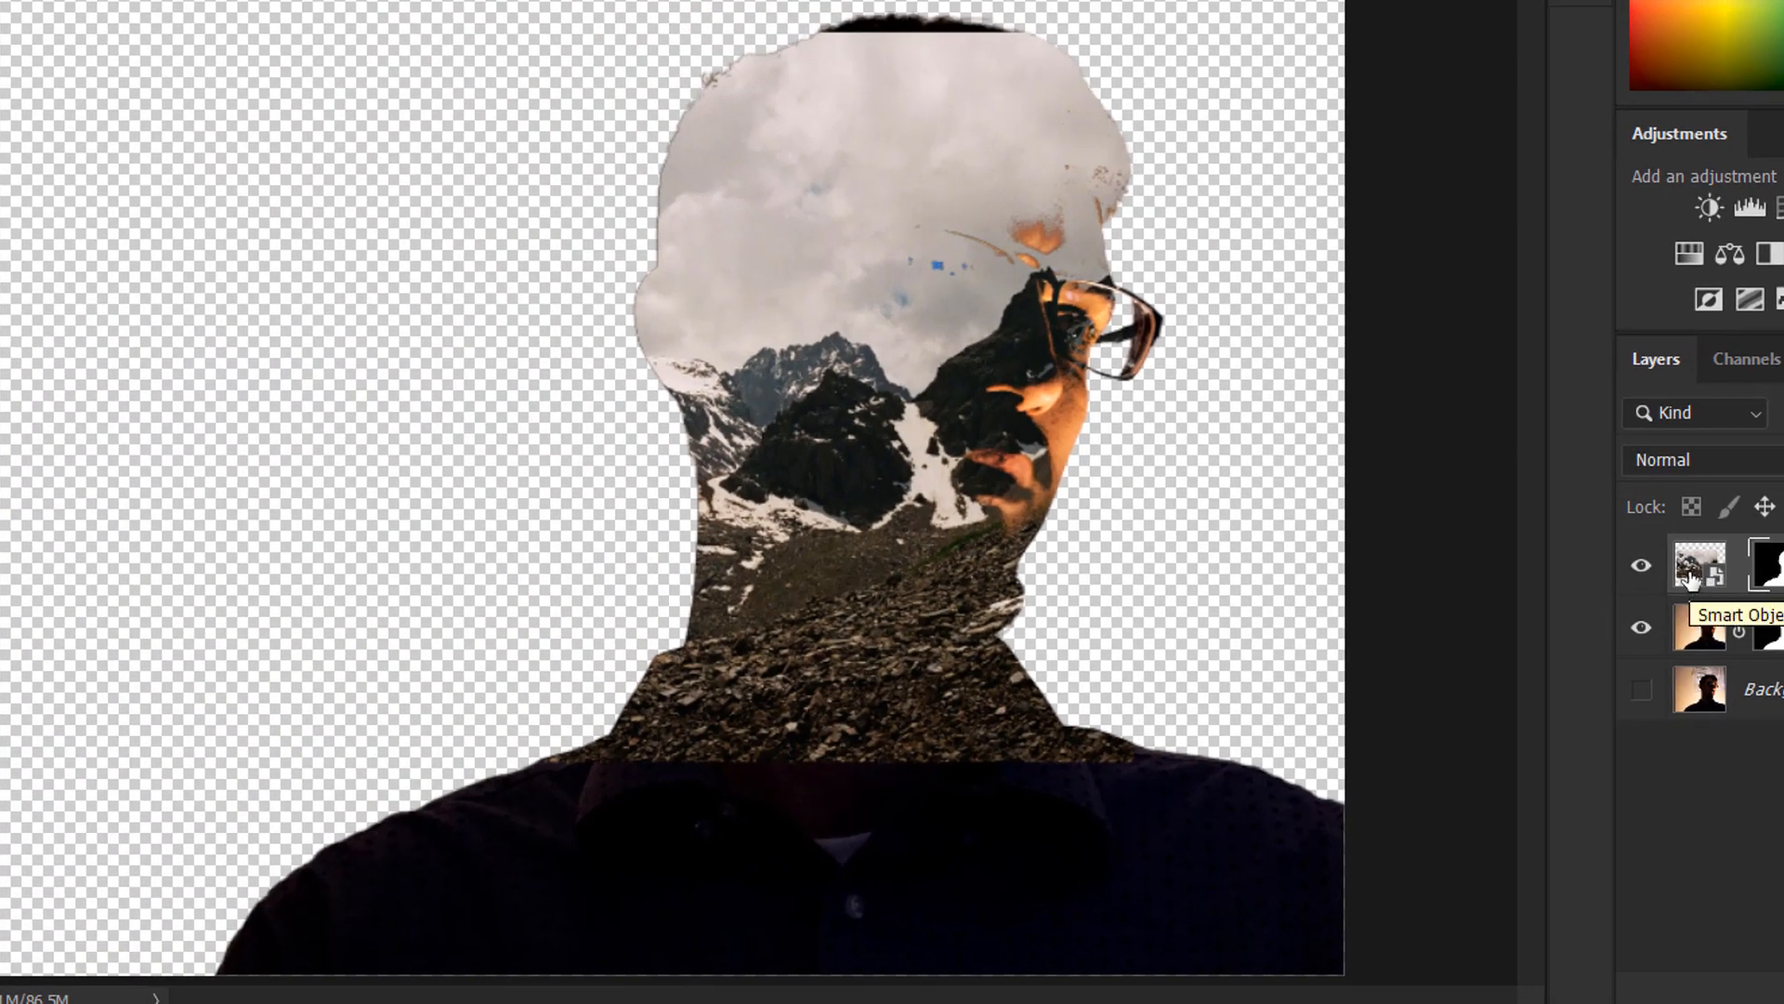
{"action": "left_click", "coordinate": [1690, 578]}
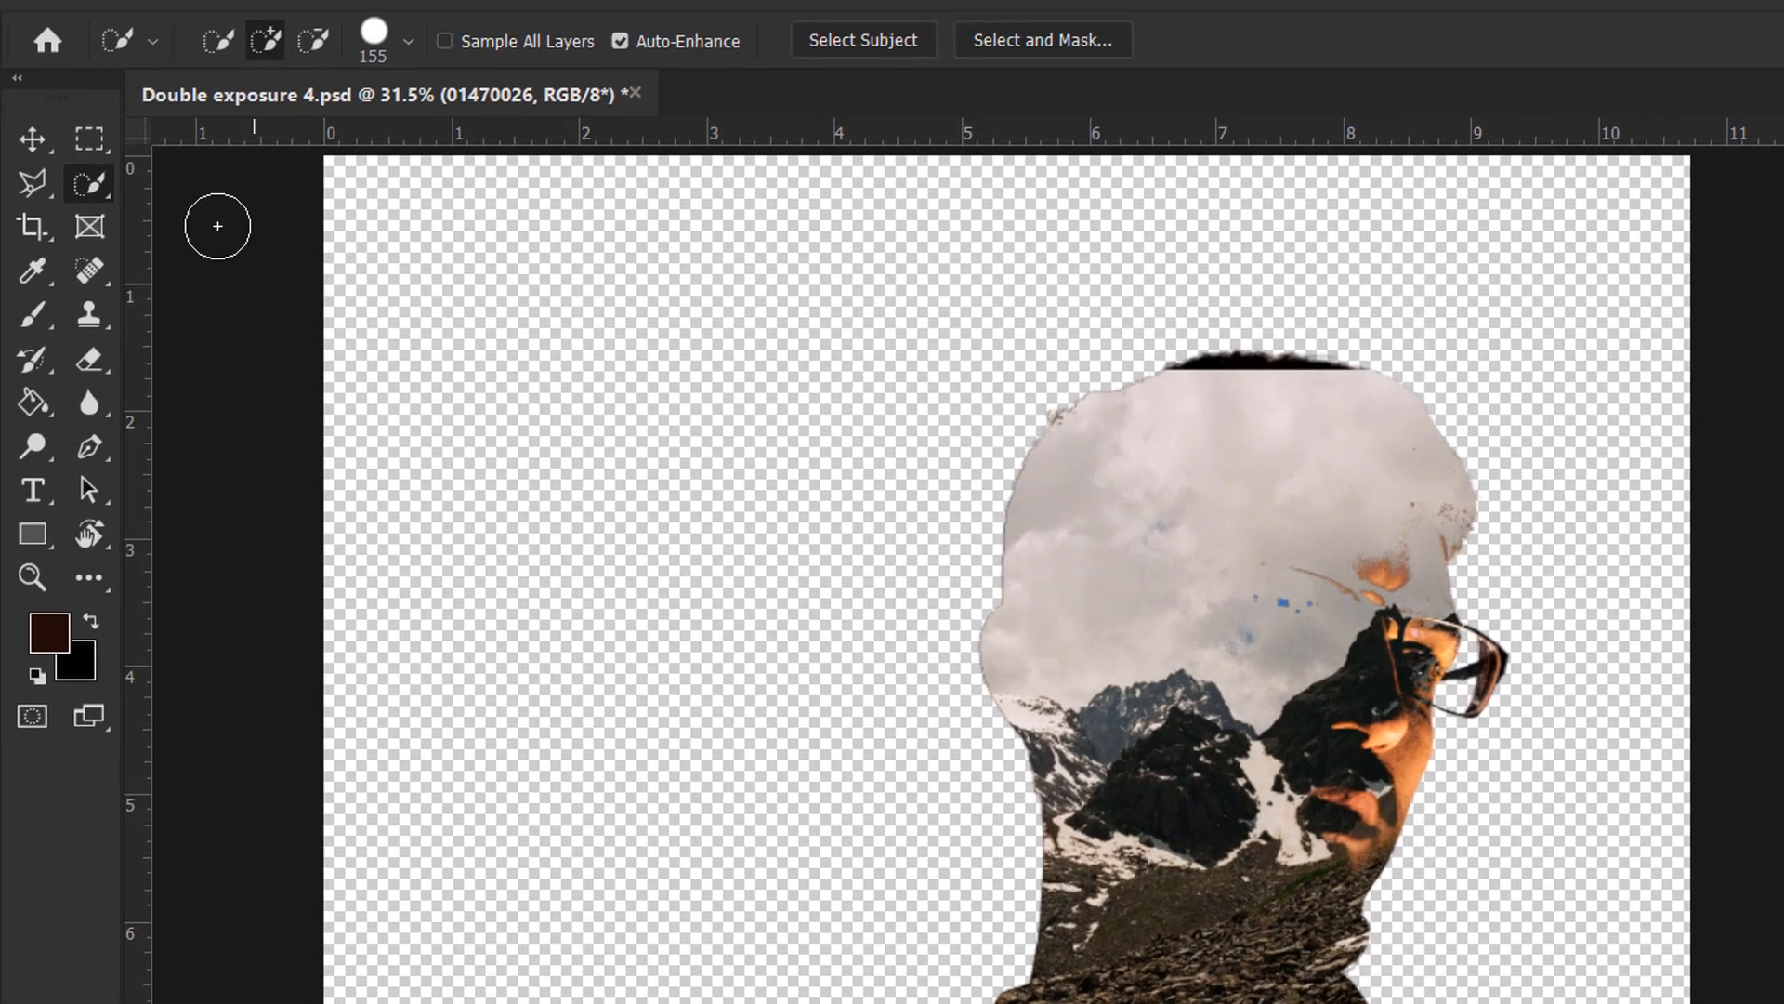
{"action": "left_click", "coordinate": [35, 137]}
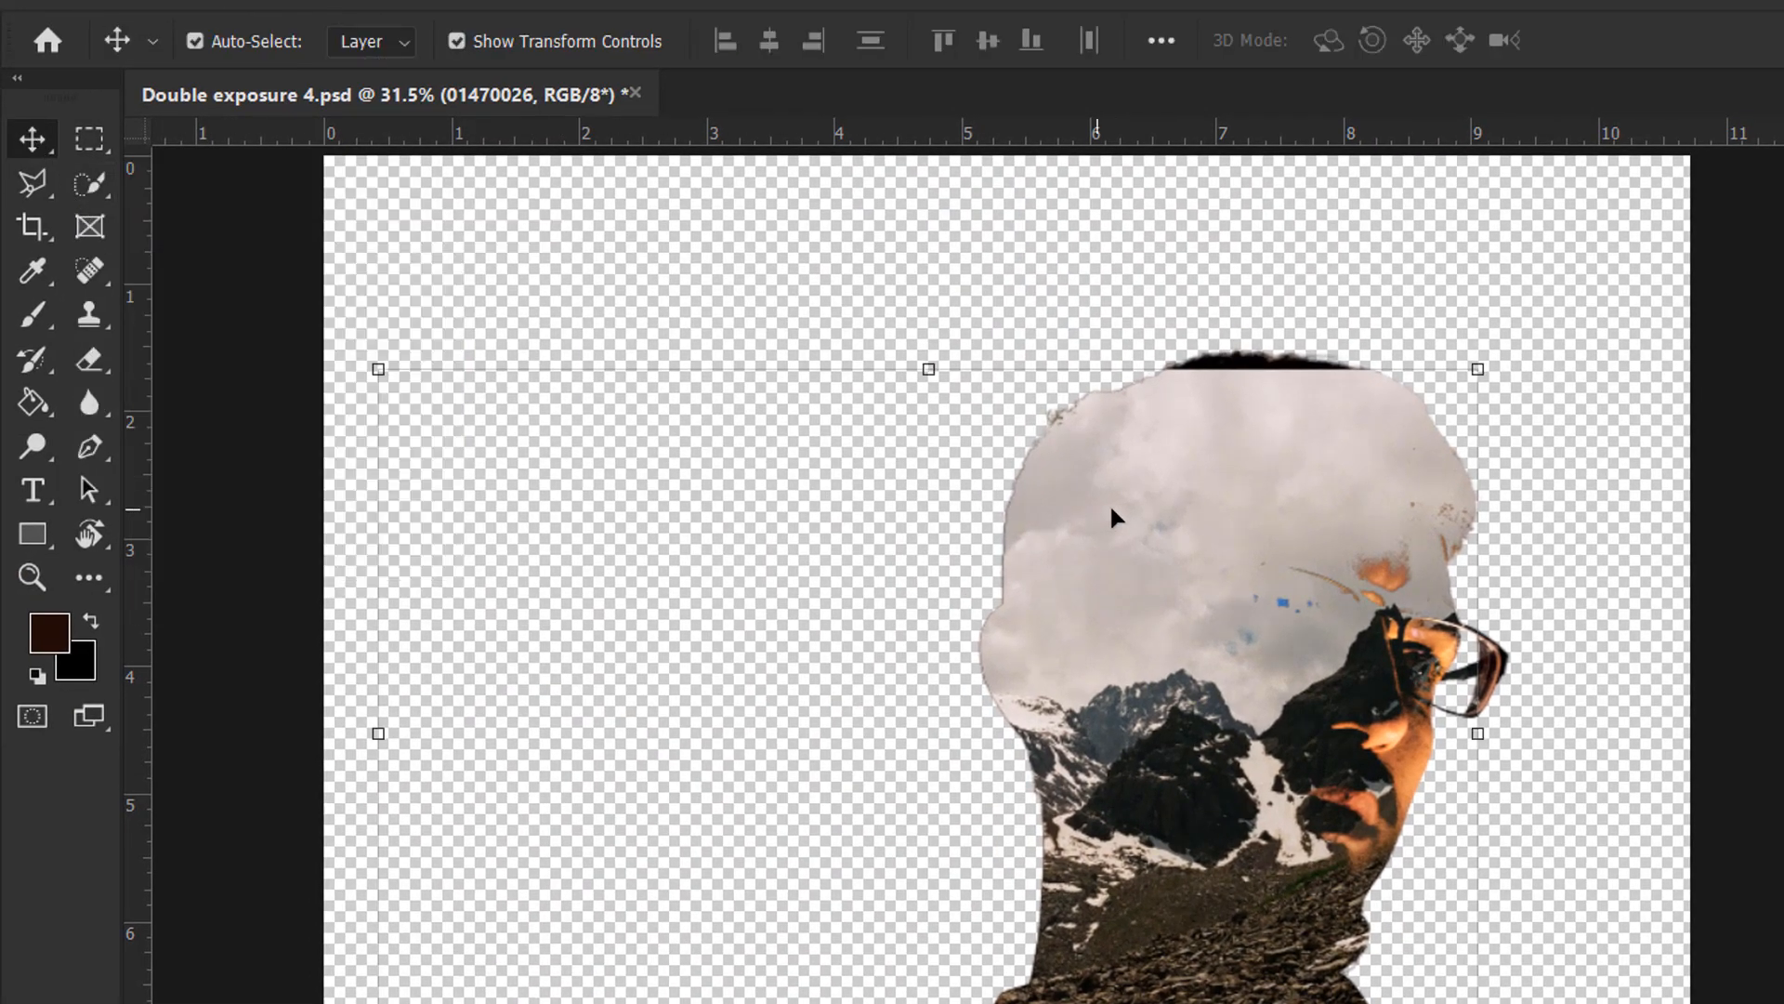
{"action": "left_click_drag", "start_coordinate": [1252, 493], "coordinate": [1236, 528]}
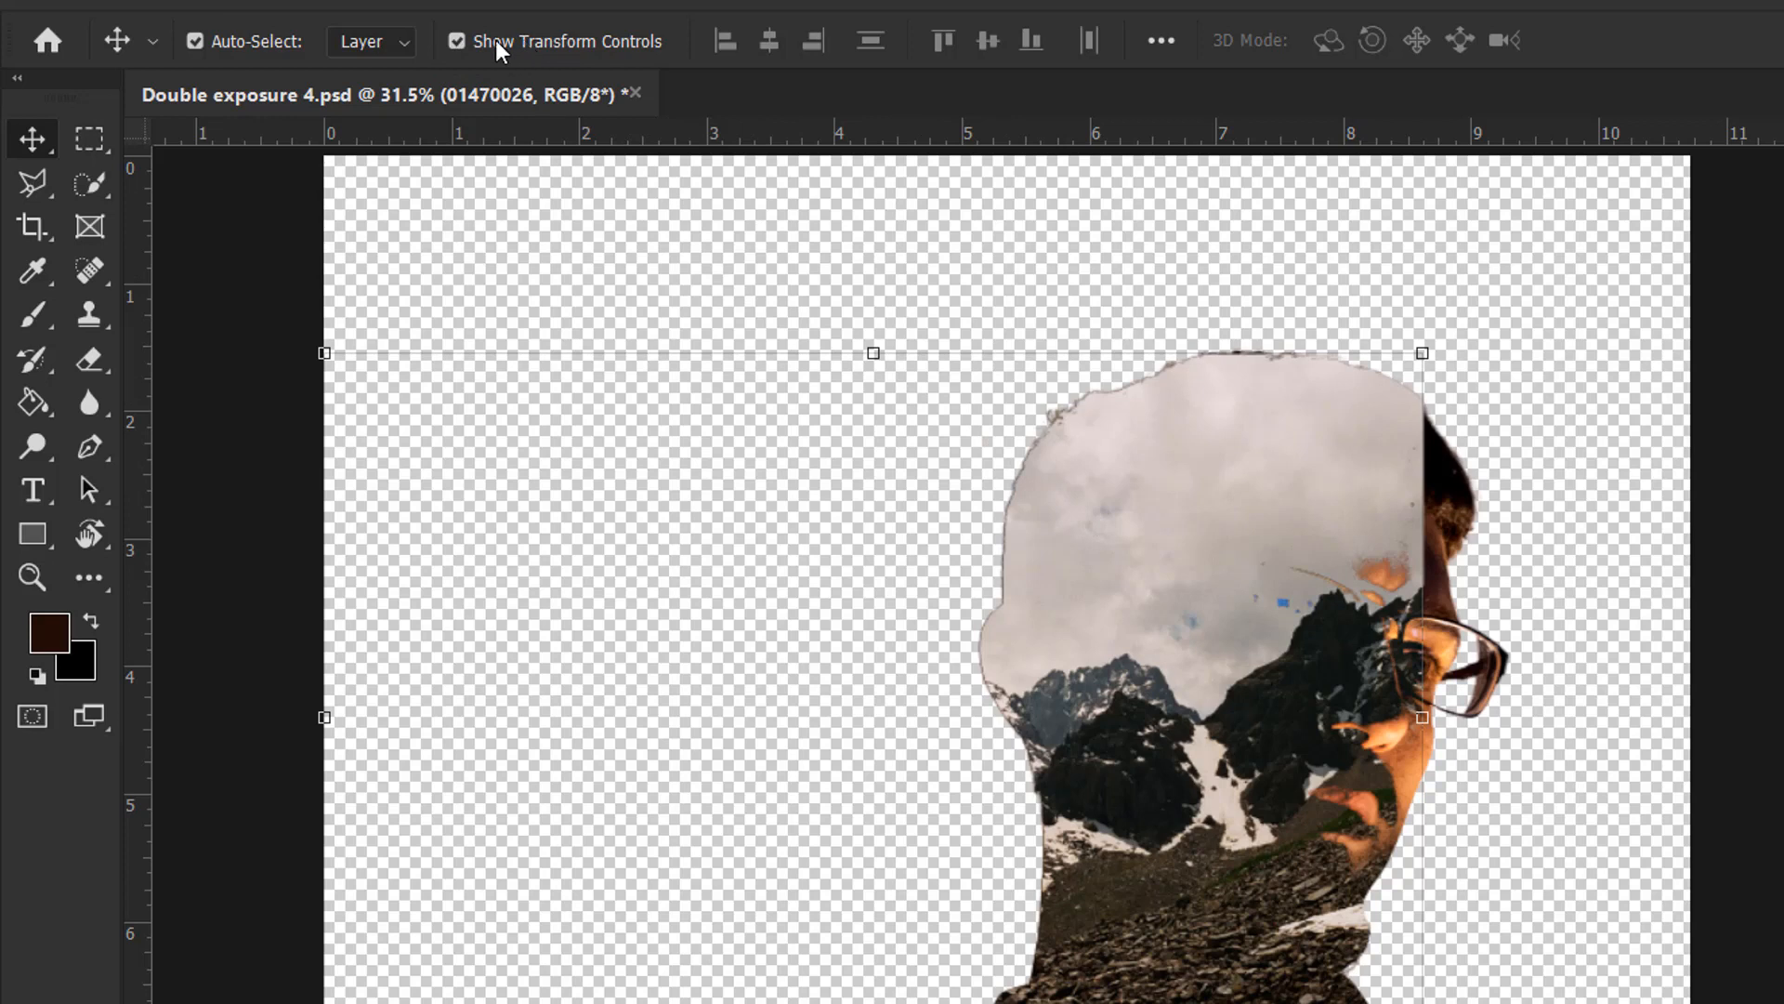
Step: With the transform controls shown, scale the mountain image to about 37.25%, shift it left and up, and commit the transform
{"action": "left_click", "coordinate": [457, 42]}
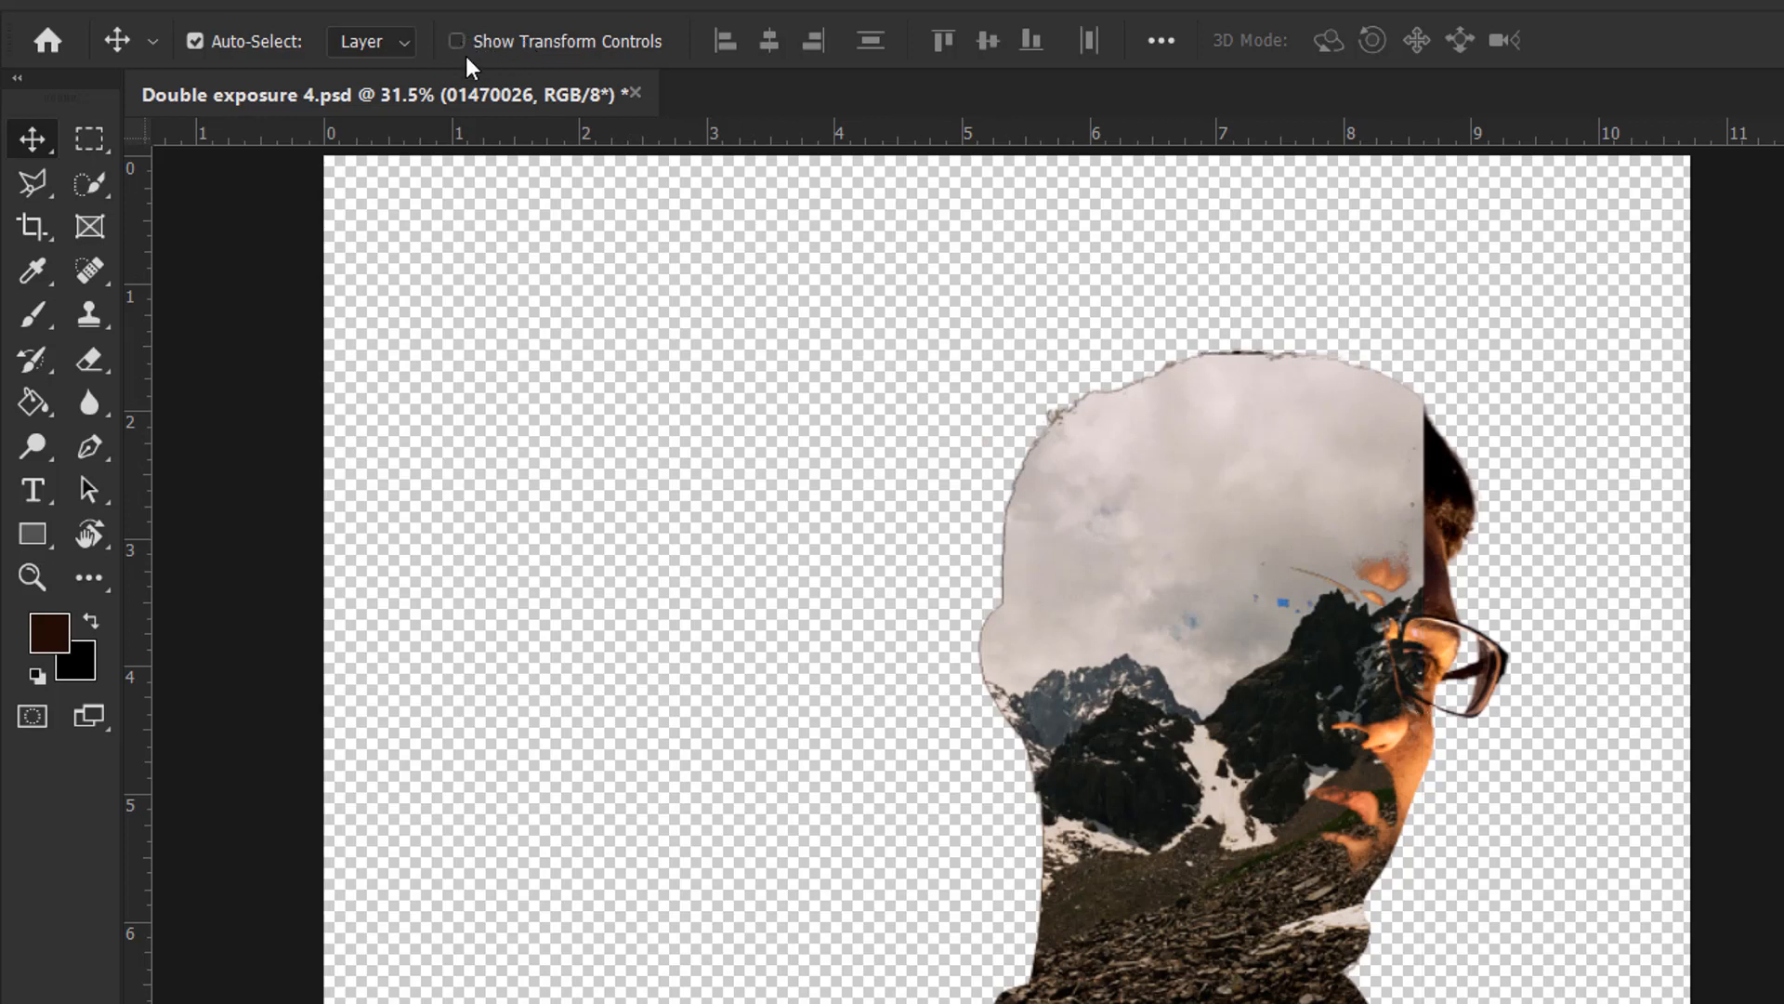
{"action": "left_click", "coordinate": [457, 42]}
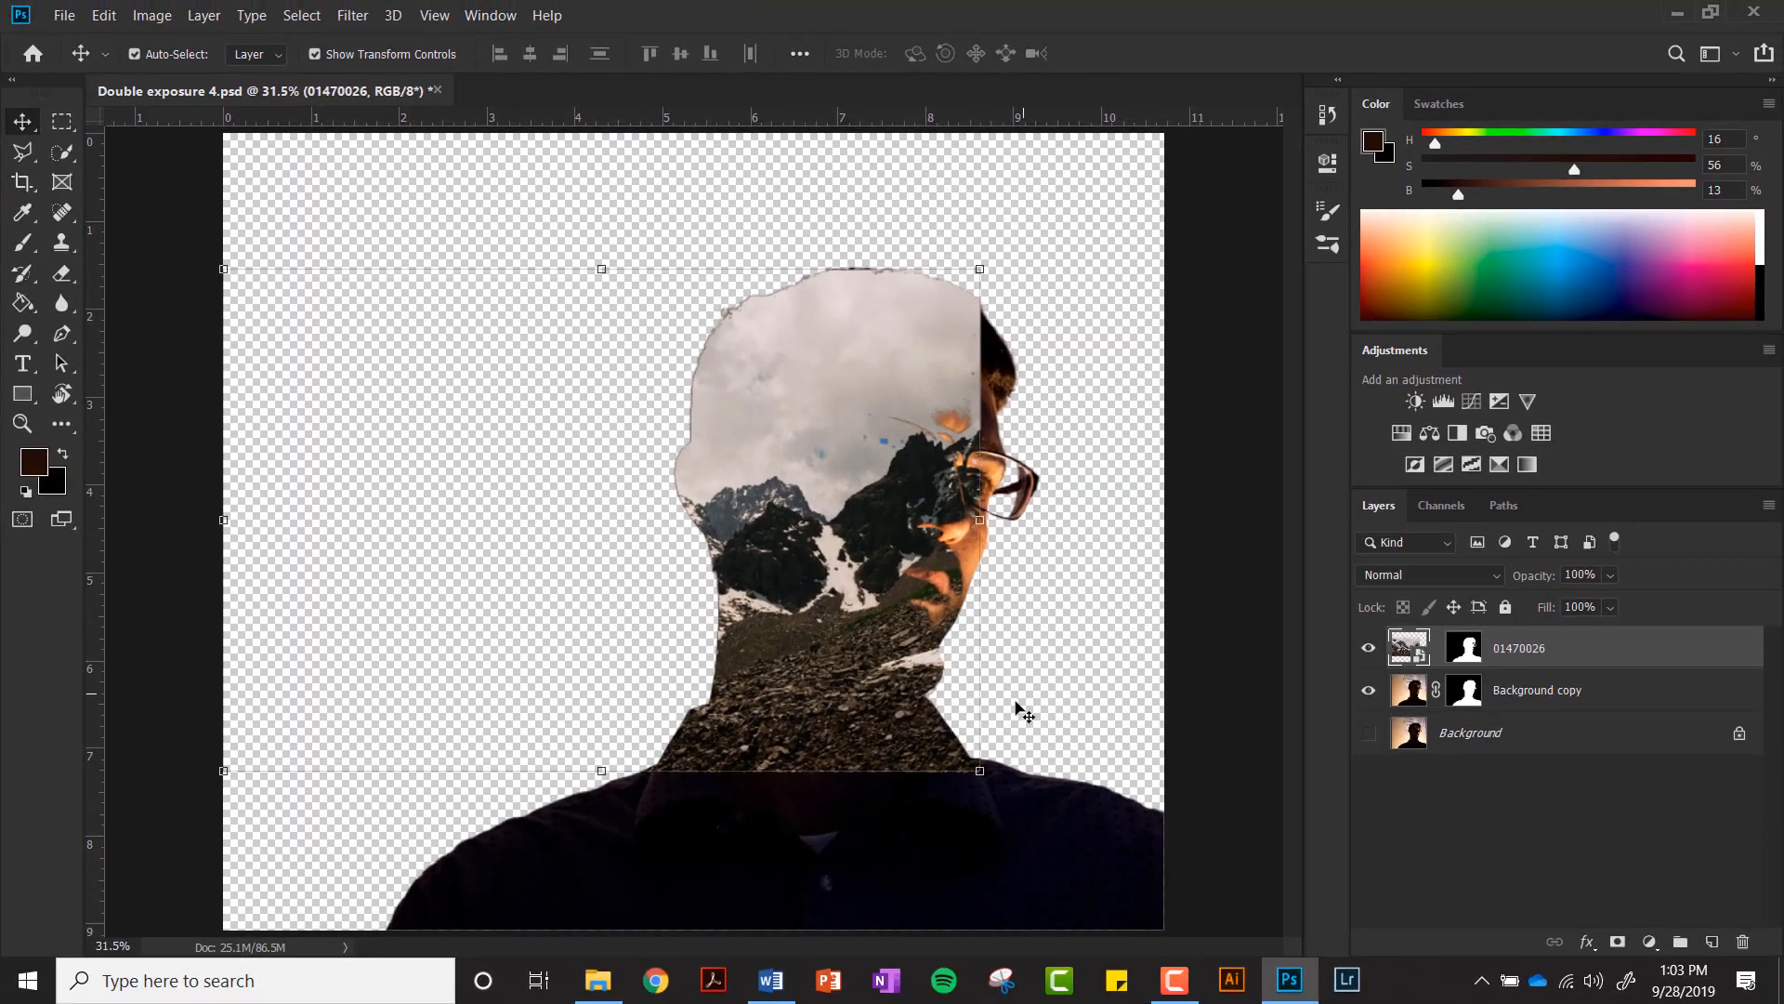
{"action": "left_click_drag", "start_coordinate": [980, 770], "coordinate": [1035, 808]}
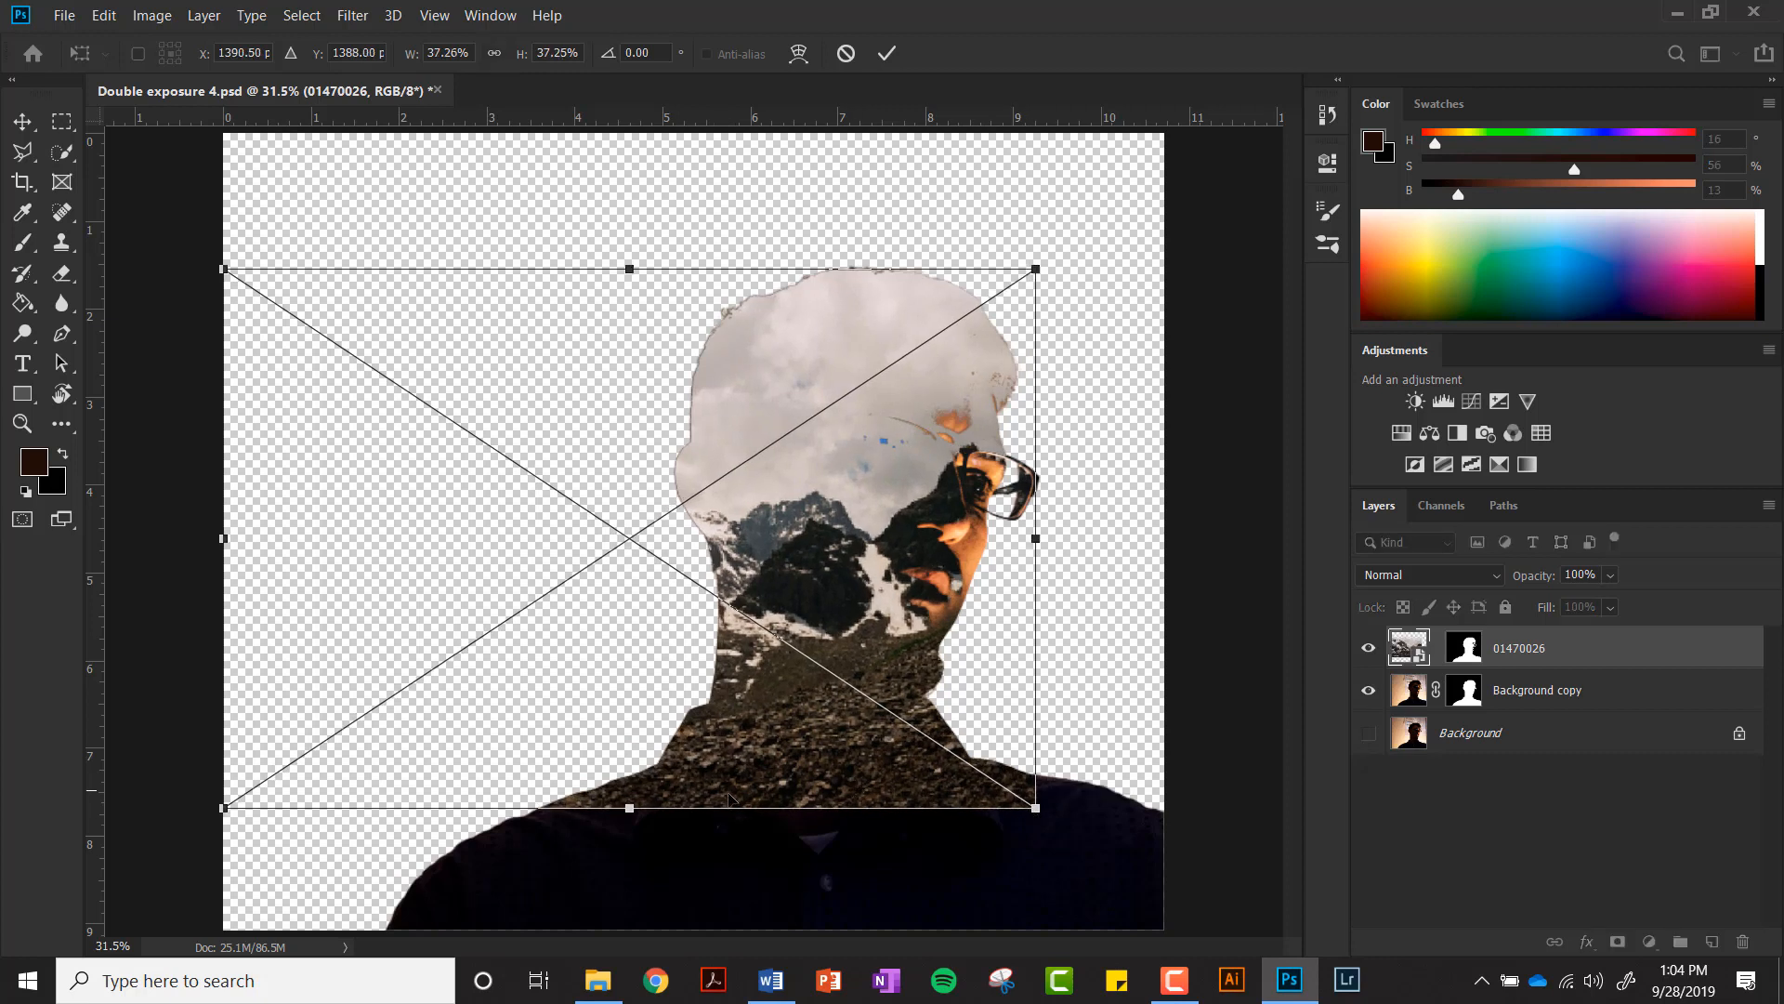
{"action": "left_click_drag", "start_coordinate": [853, 641], "coordinate": [771, 619]}
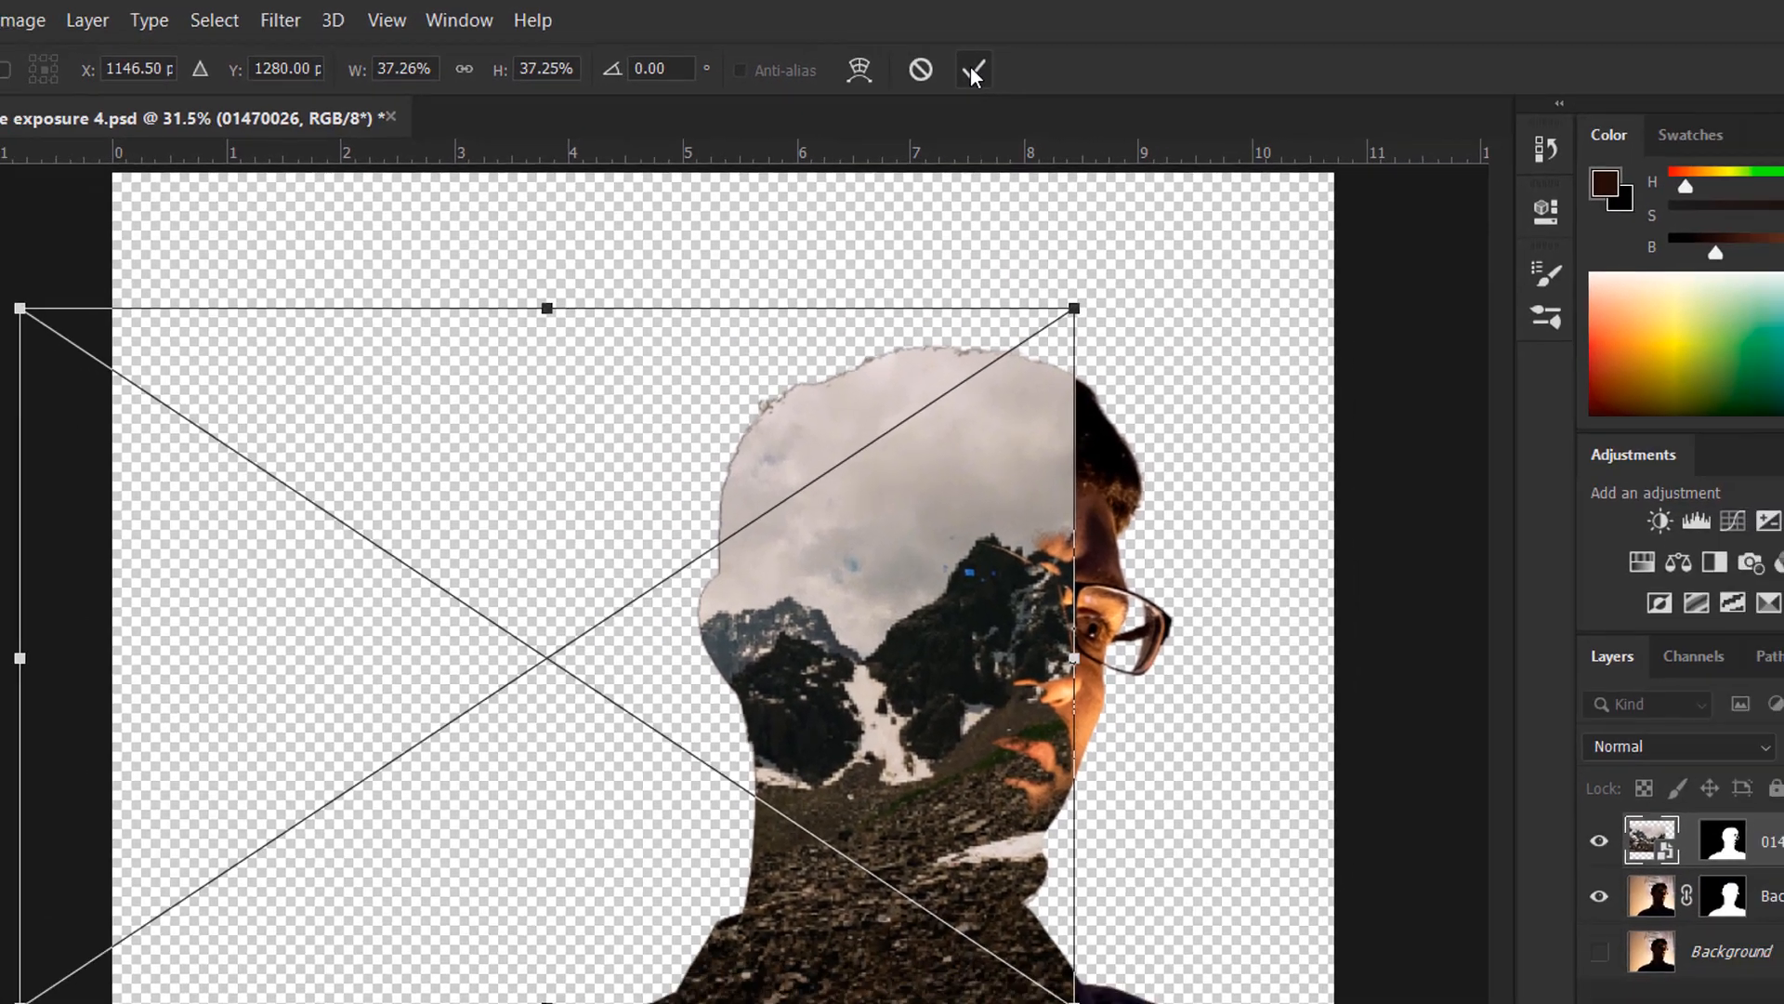
{"action": "left_click", "coordinate": [1015, 77]}
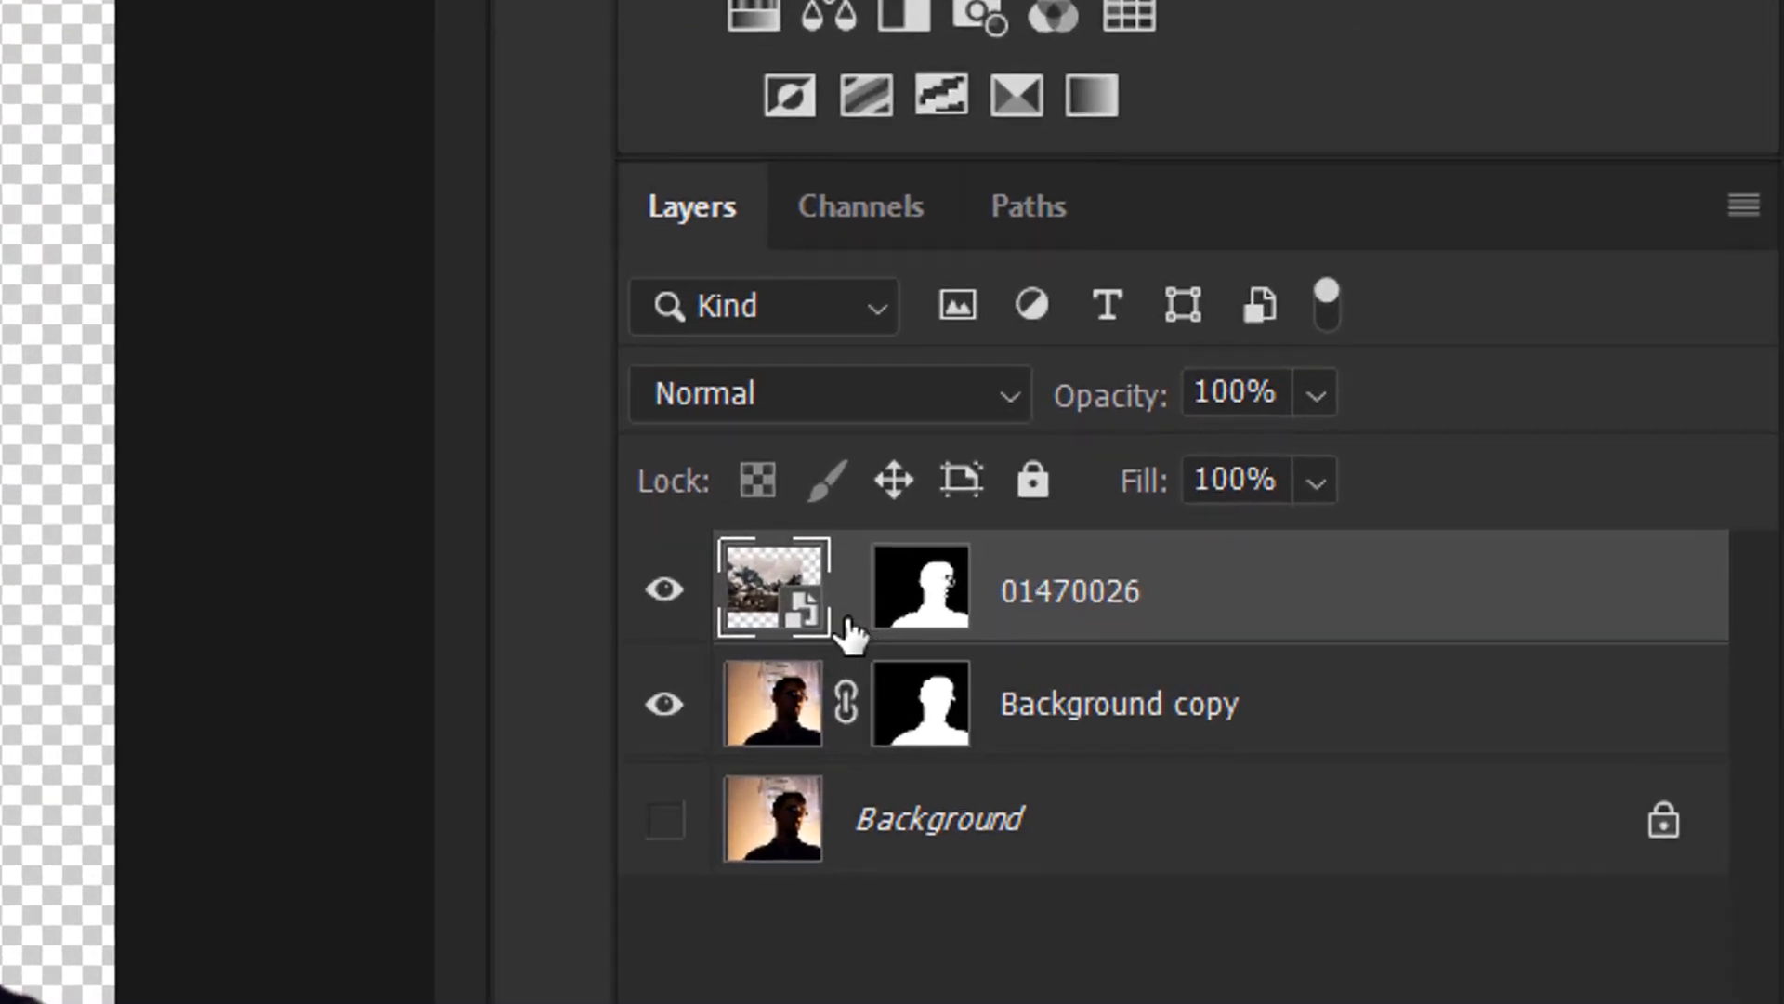
Step: Relink the 01470026 image with its mask, then make the mask active for the Brush tool with white as foreground colour
{"action": "left_click", "coordinate": [846, 618]}
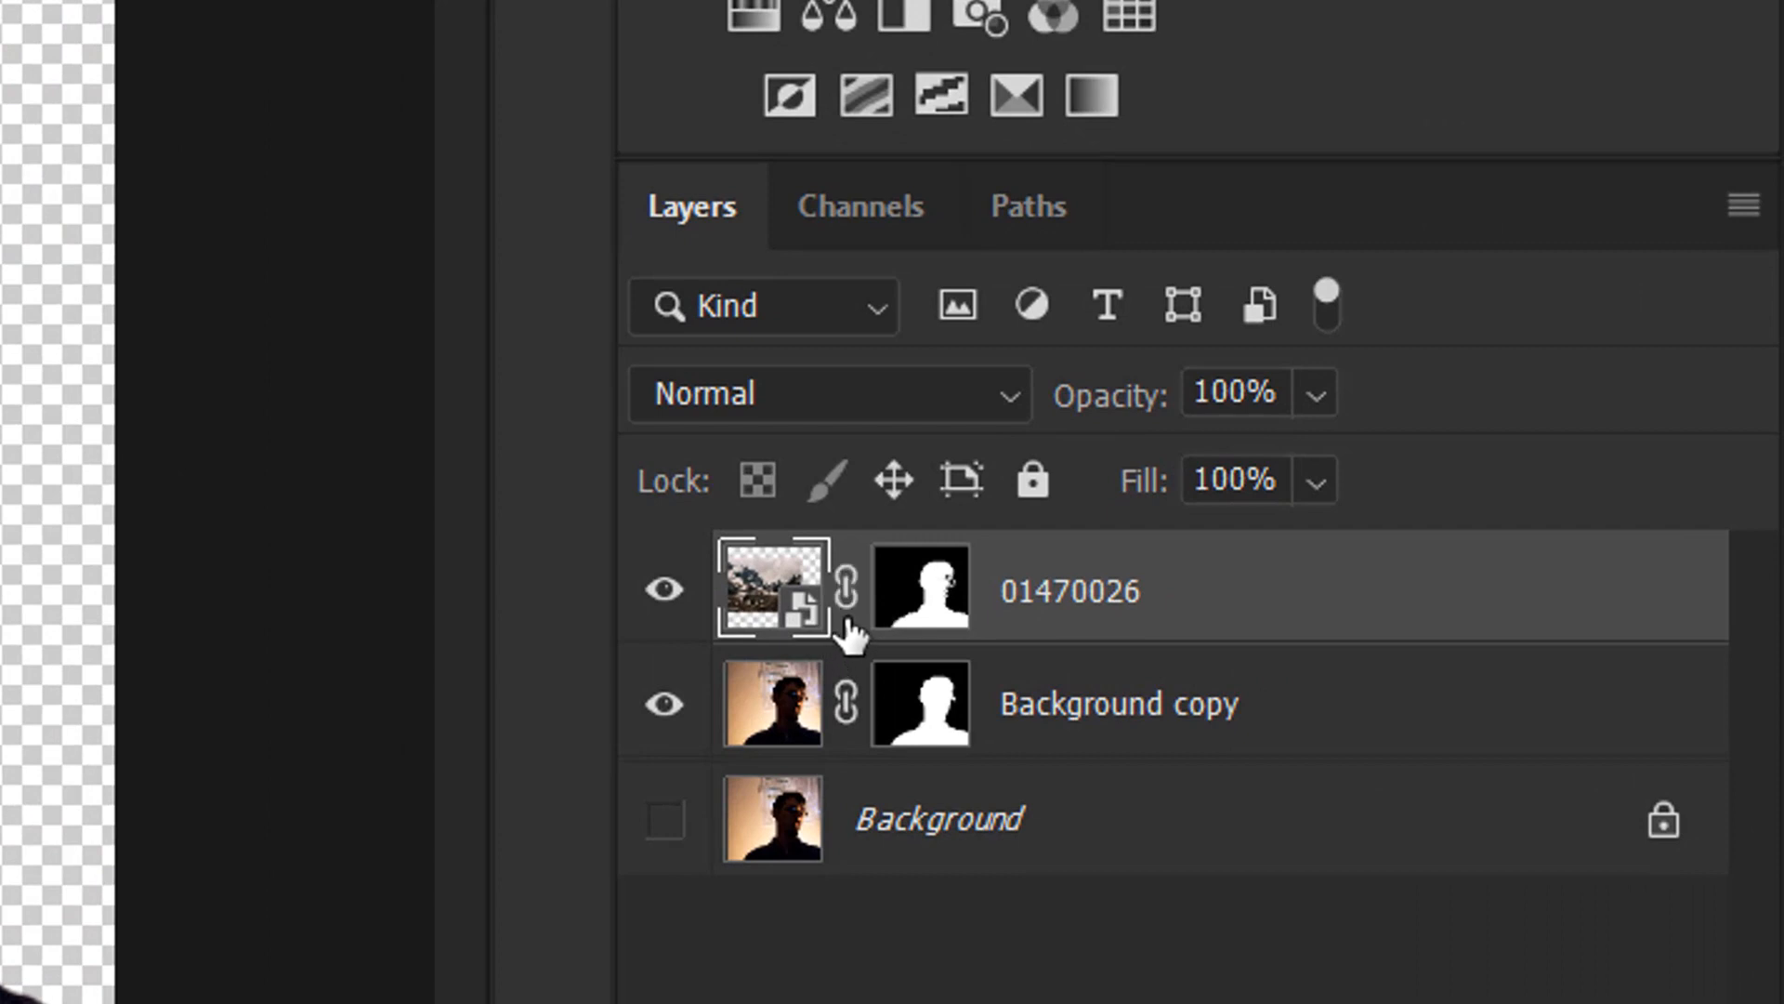
{"action": "left_click", "coordinate": [918, 621]}
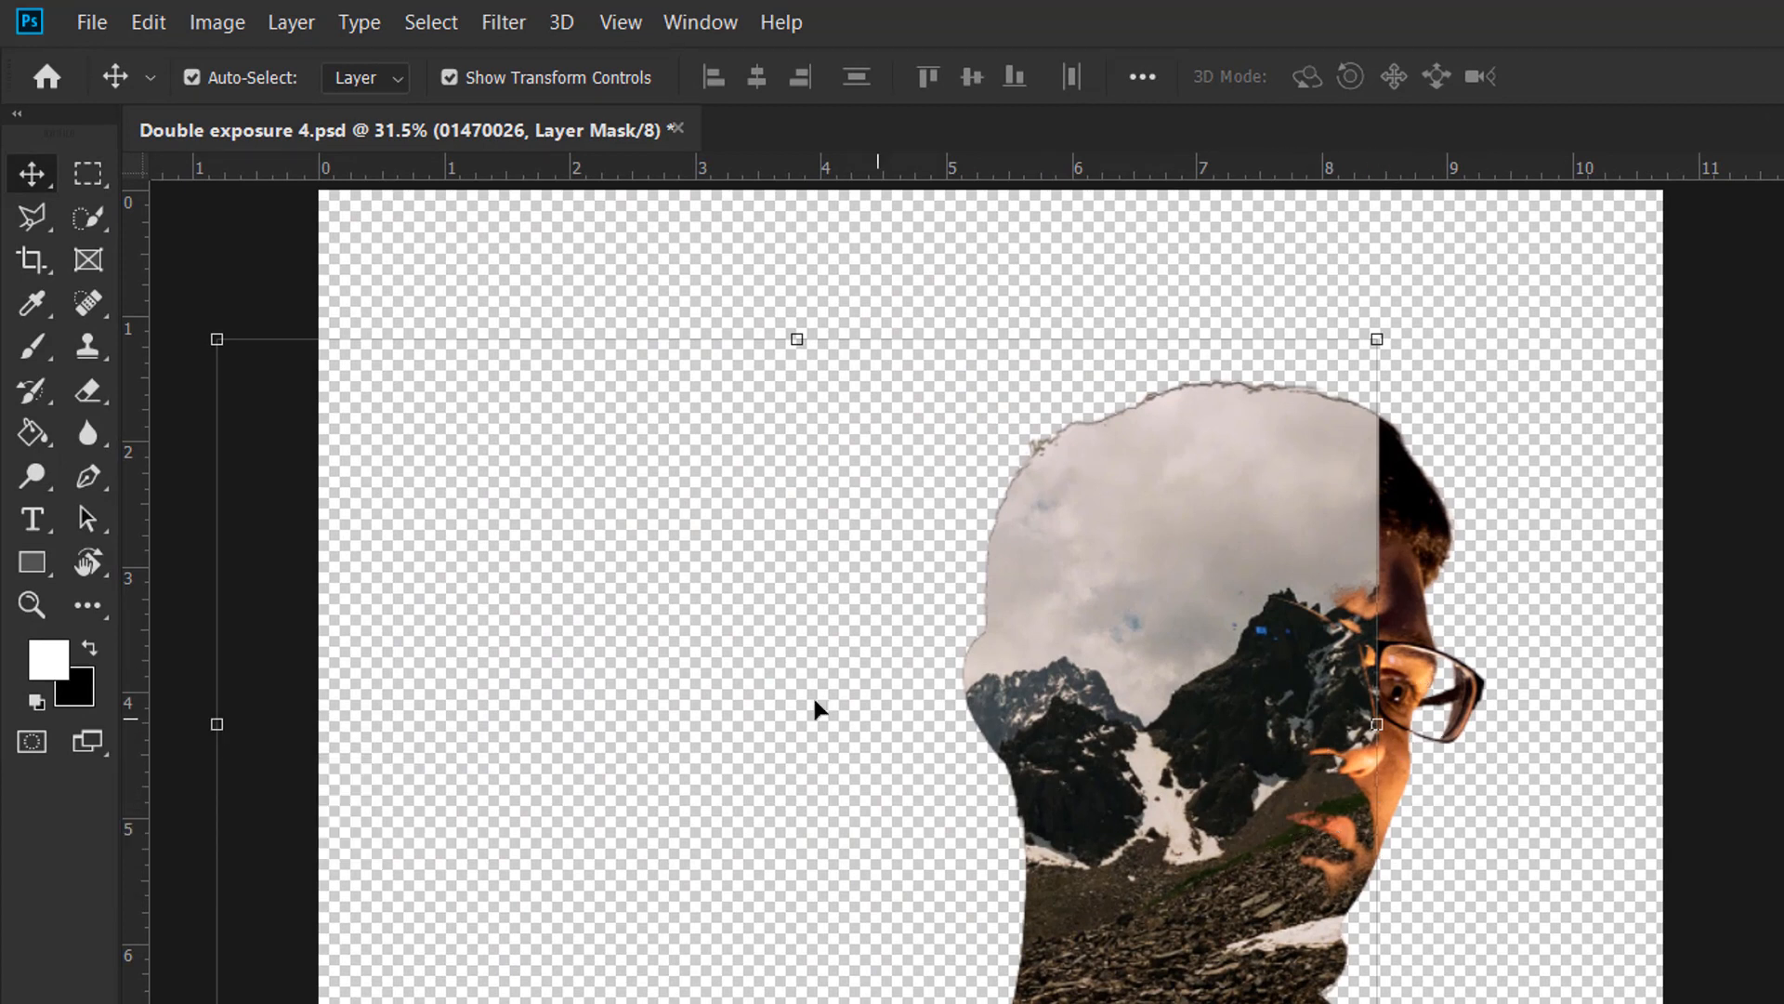
{"action": "left_click", "coordinate": [41, 349]}
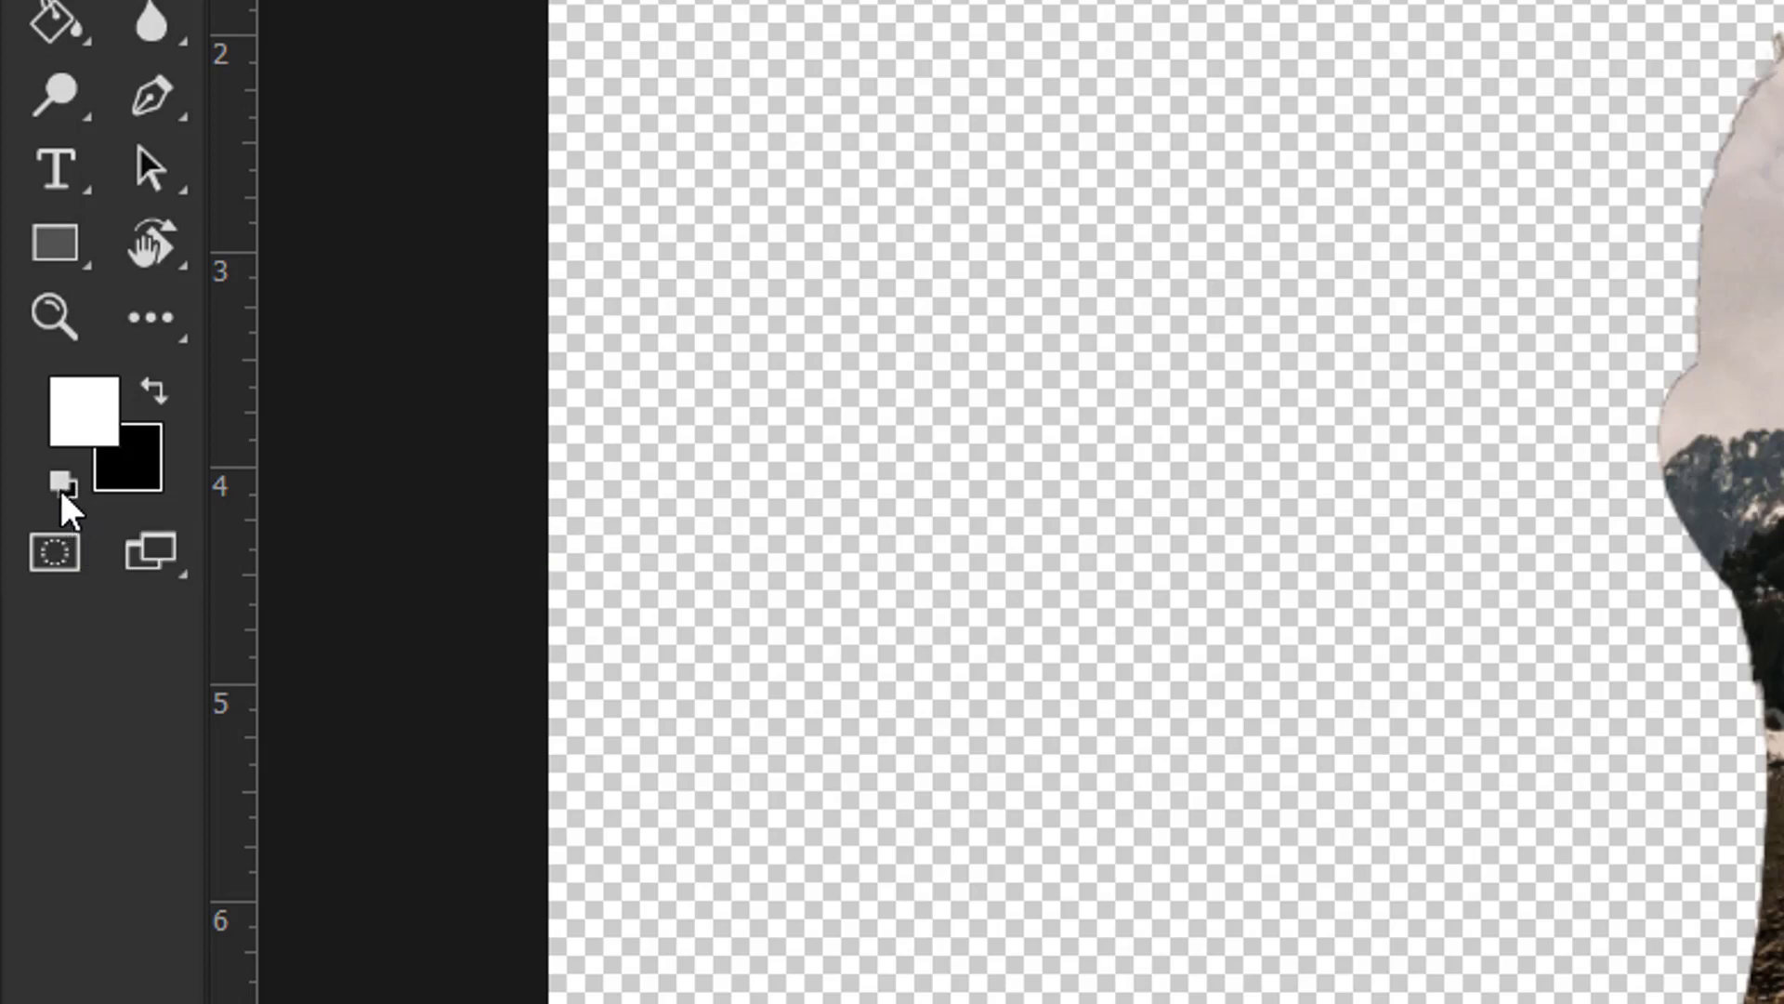
{"action": "left_click", "coordinate": [154, 393]}
{"action": "left_click", "coordinate": [155, 397]}
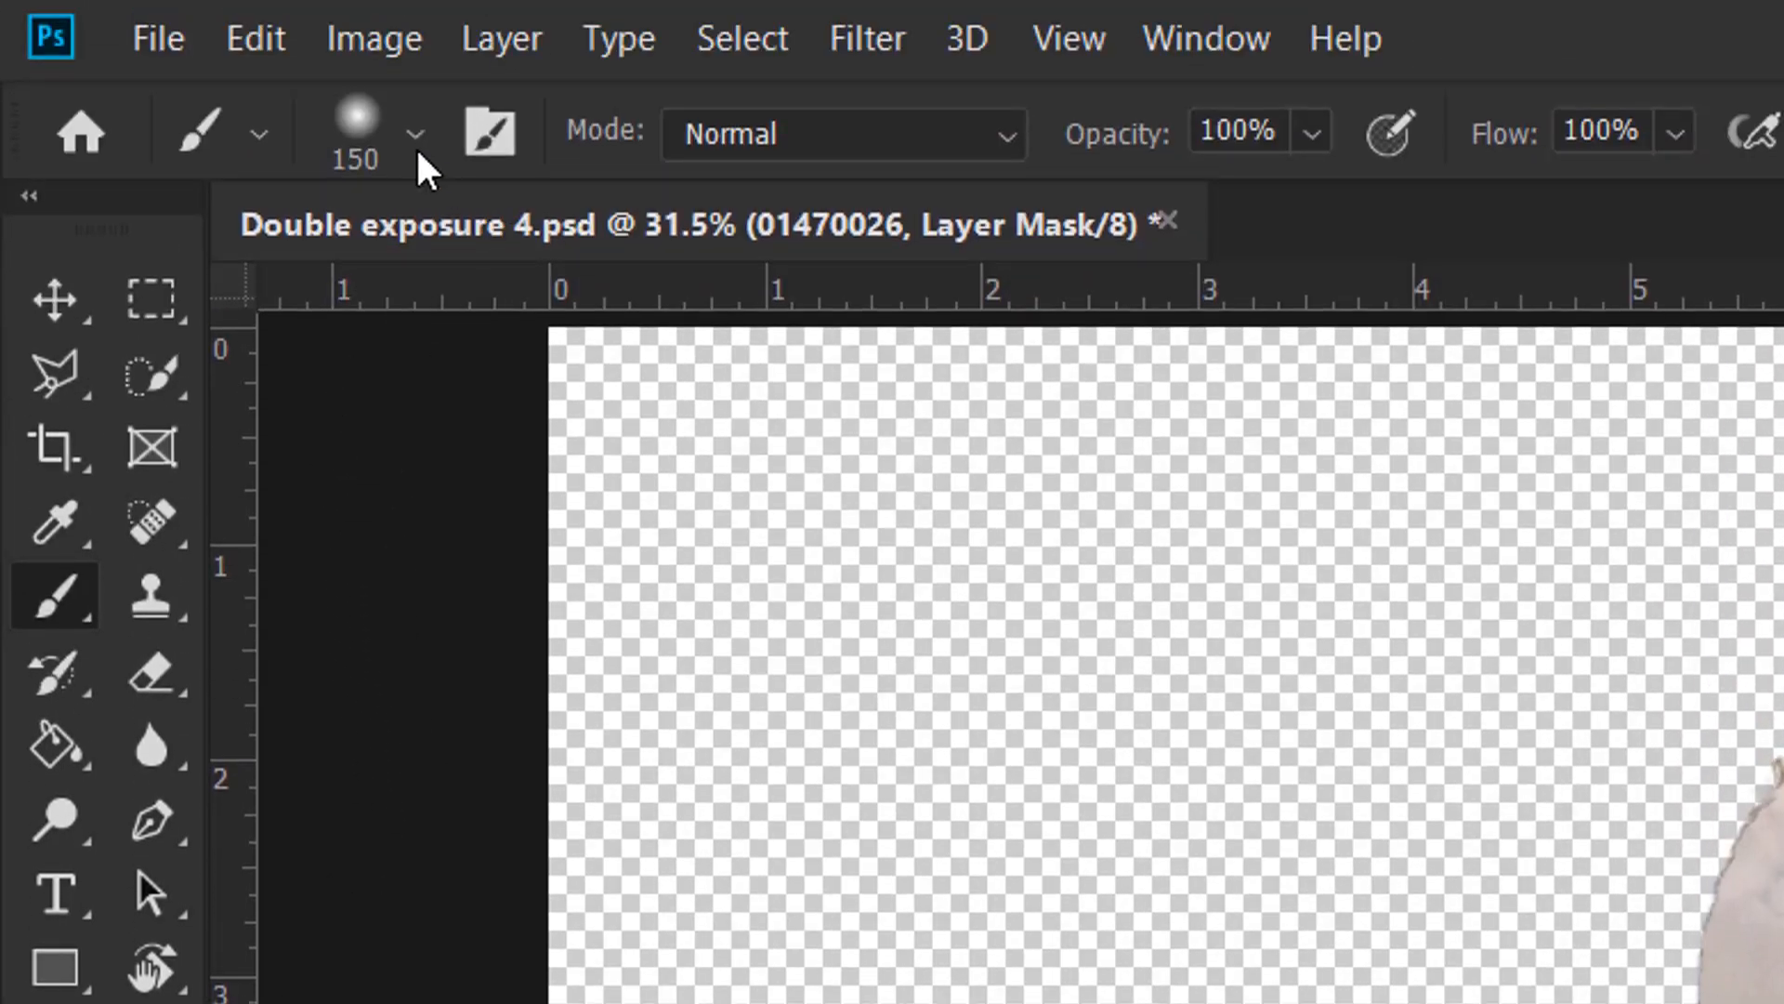
Step: Set the soft round brush to a size of 80 px and a hardness of 21%
{"action": "left_click", "coordinate": [414, 136]}
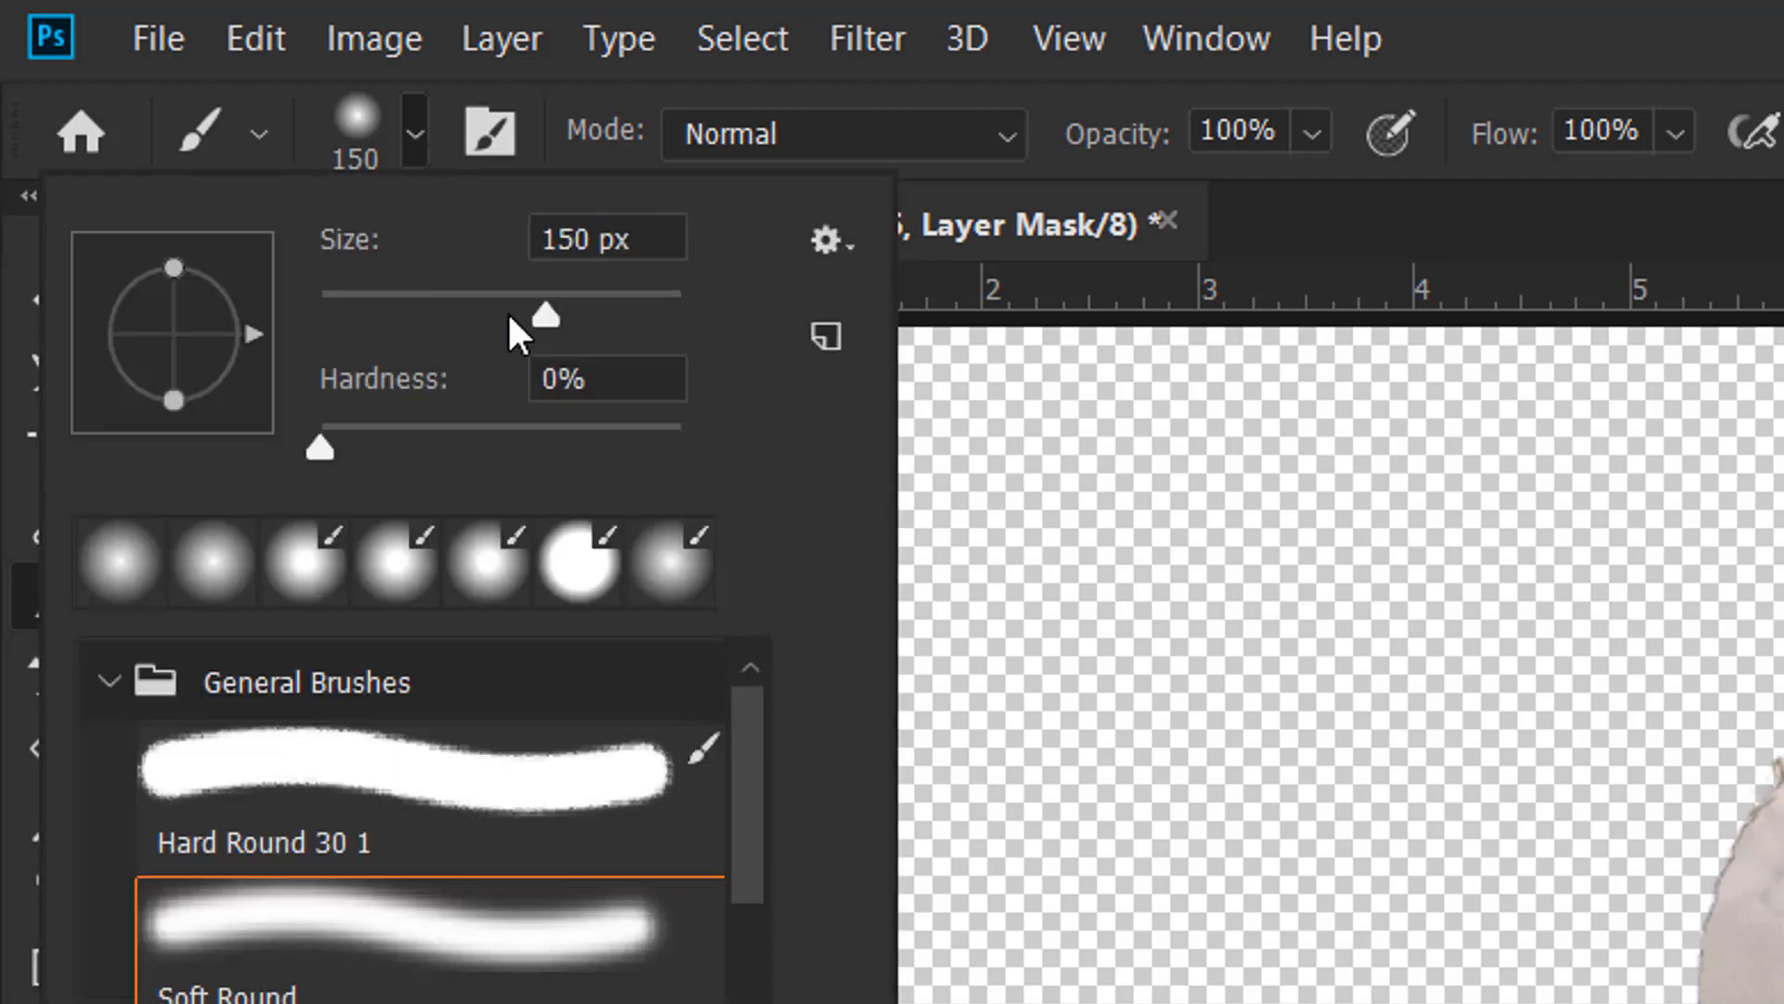
{"action": "left_click_drag", "start_coordinate": [562, 337], "coordinate": [463, 327]}
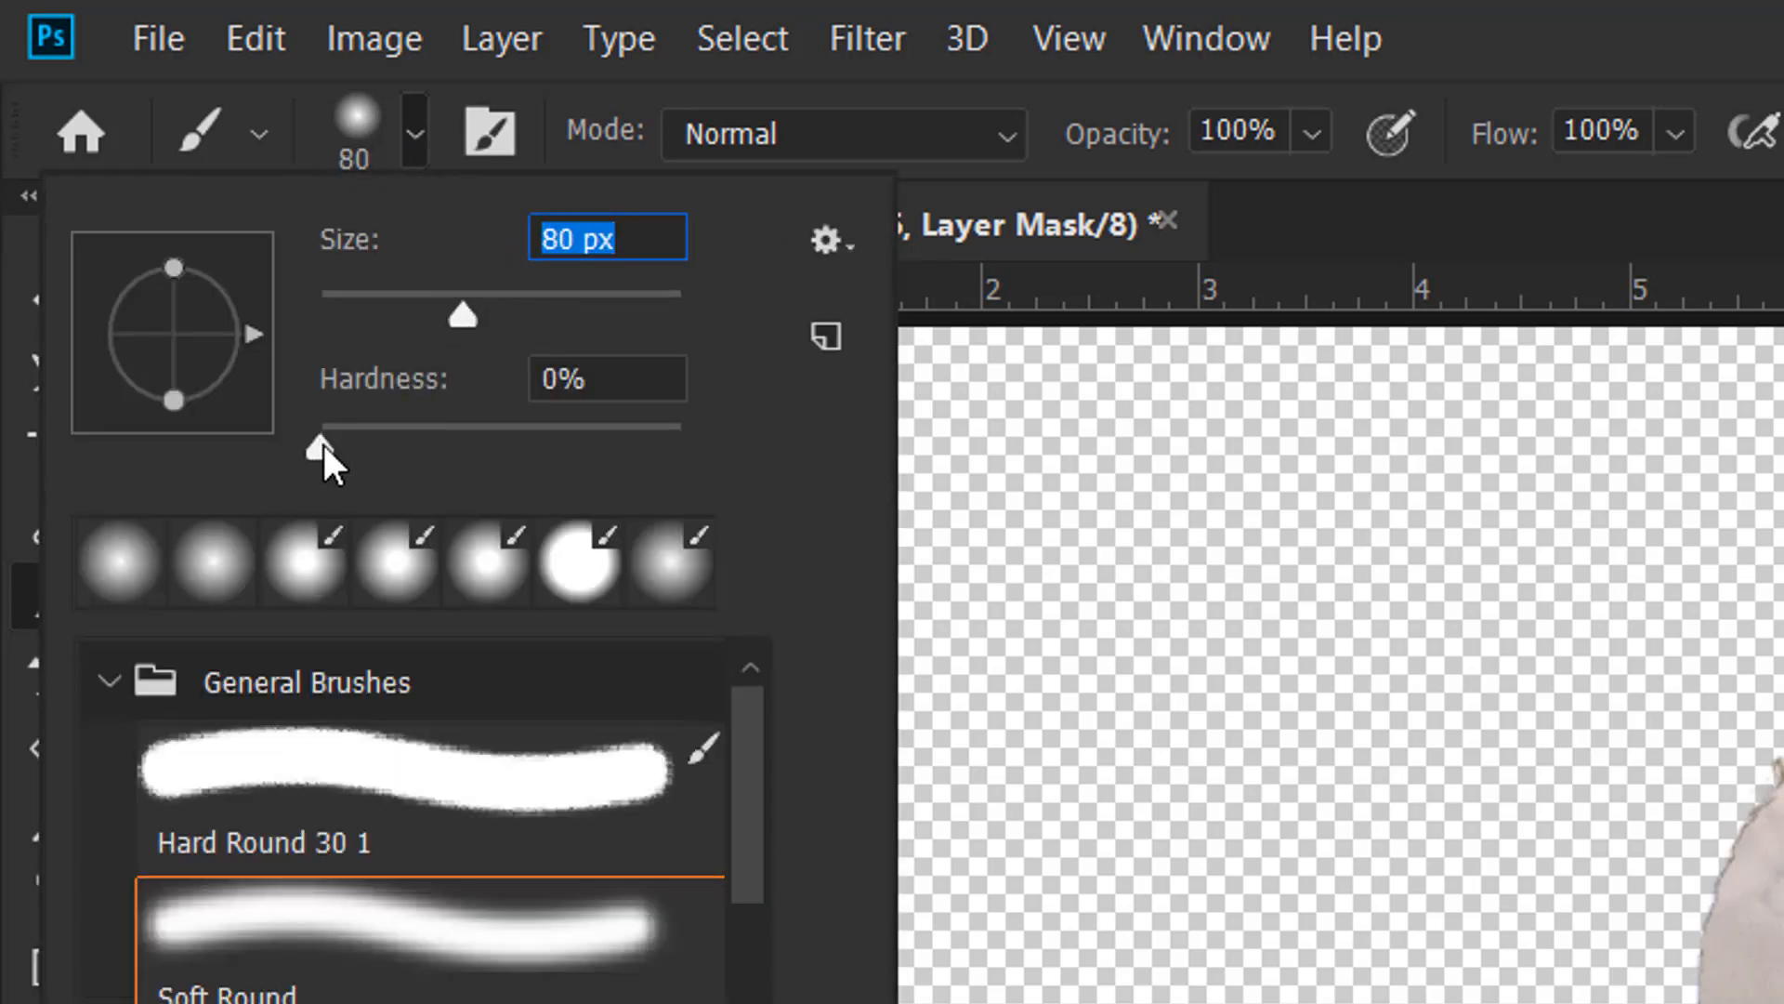
{"action": "left_click_drag", "start_coordinate": [313, 450], "coordinate": [399, 447]}
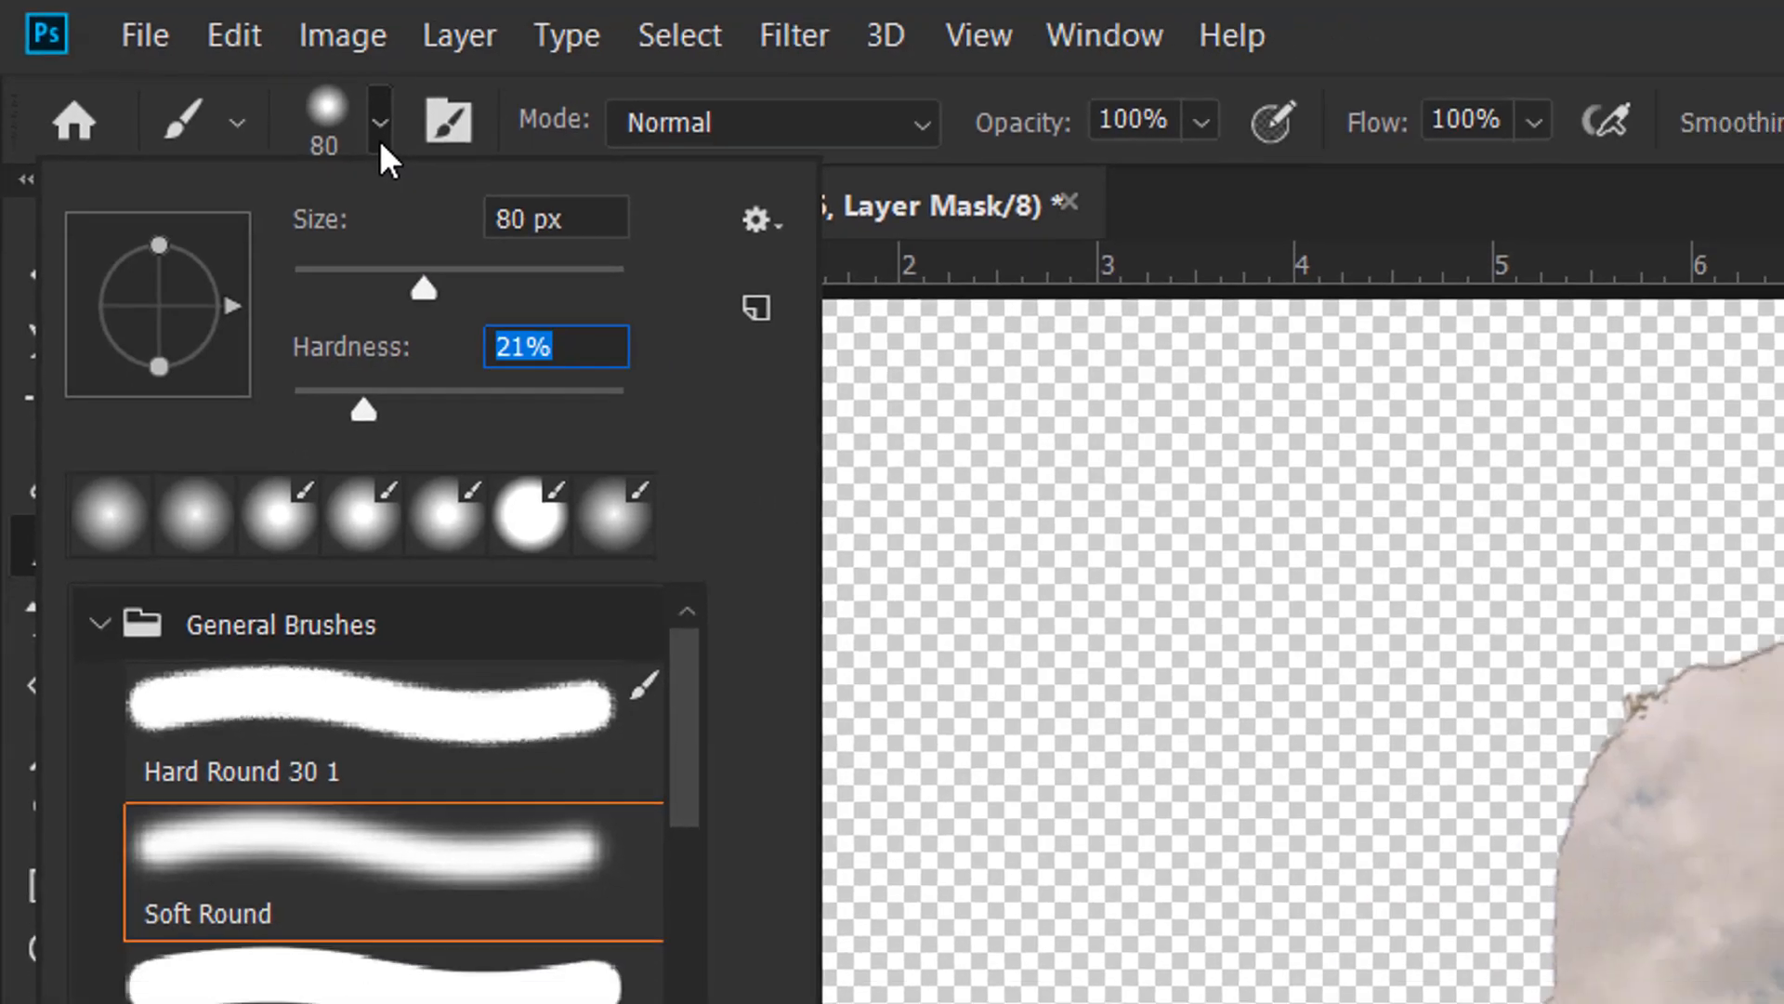
{"action": "left_click", "coordinate": [415, 146]}
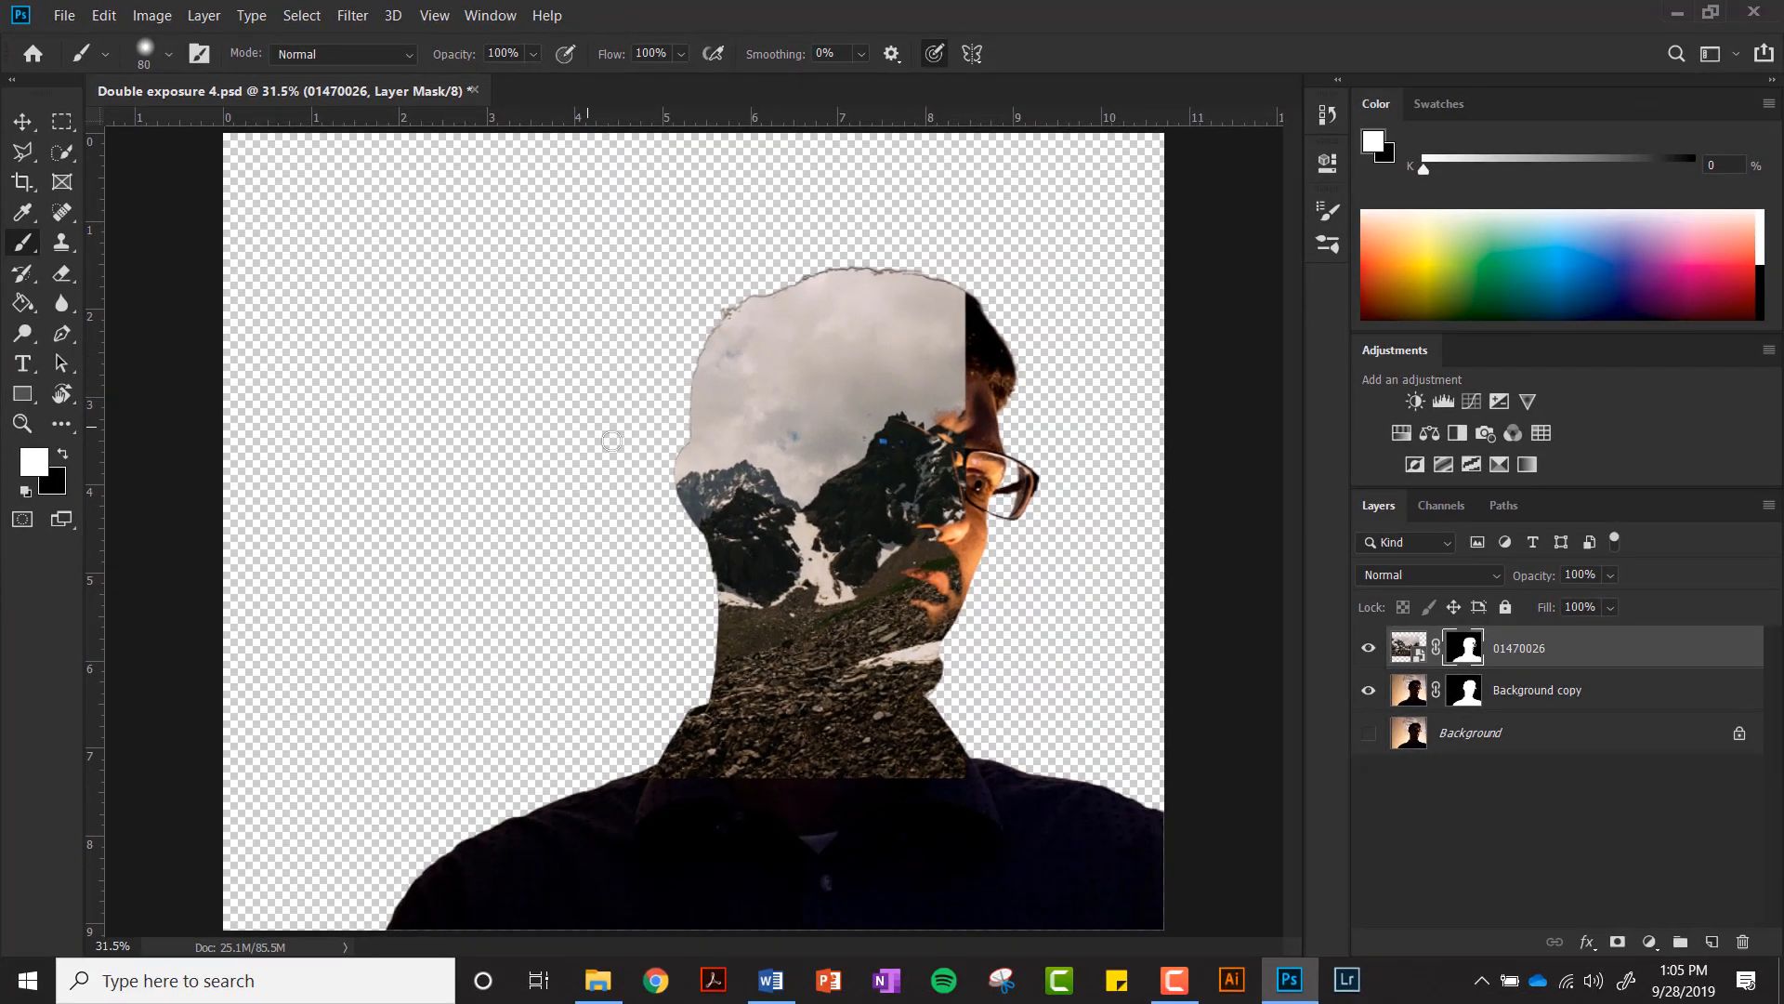
Step: Enlarge the brush to 175 px and paint black on the 01470026 mask to reveal the front of the face and hair
{"action": "key", "text": "bracketright"}
{"action": "key", "text": "bracketright"}
{"action": "key", "text": "bracketright"}
{"action": "key", "text": "bracketright"}
{"action": "key", "text": "bracketright"}
{"action": "key", "text": "bracketright"}
{"action": "key", "text": "bracketleft"}
{"action": "key", "text": "x"}
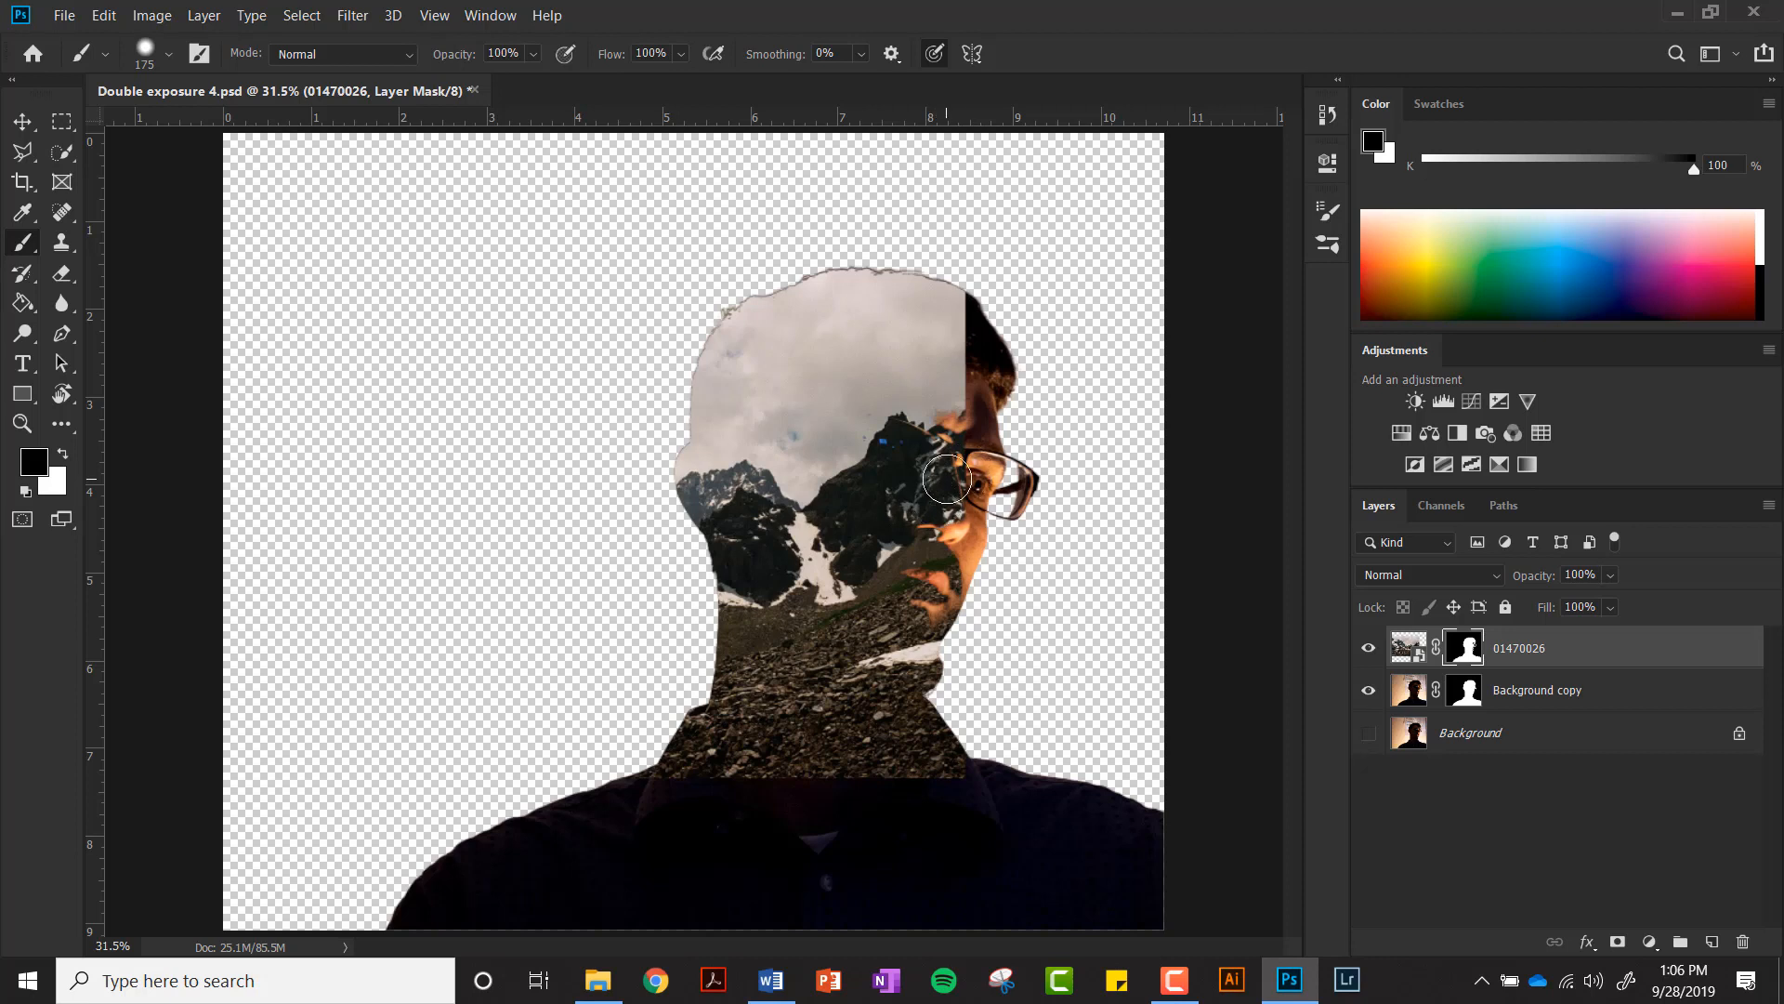
{"action": "mouse_move", "coordinate": [946, 480]}
{"action": "left_mouse_down"}
{"action": "mouse_move", "coordinate": [966, 293]}
{"action": "mouse_move", "coordinate": [891, 295]}
{"action": "left_mouse_up"}
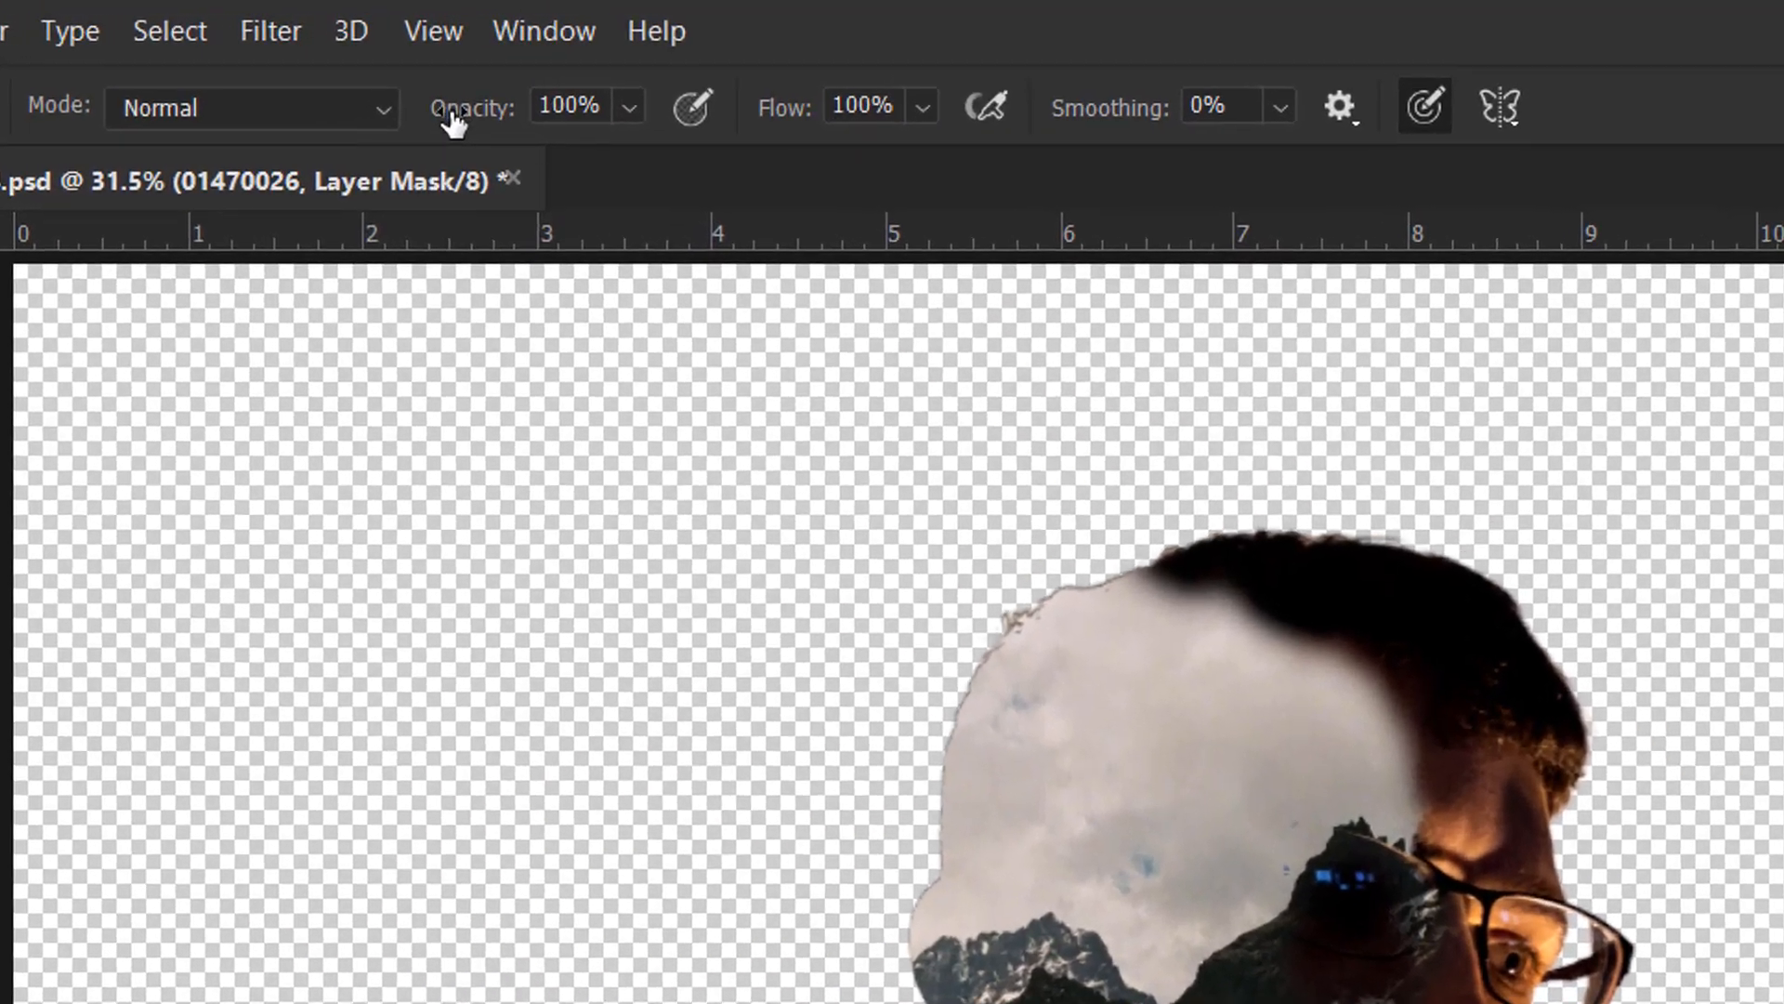
Step: Reduce the brush opacity to 50% and paint black on the mask over the forehead to soften the mountain's edge
{"action": "left_click_drag", "start_coordinate": [502, 117], "coordinate": [423, 119]}
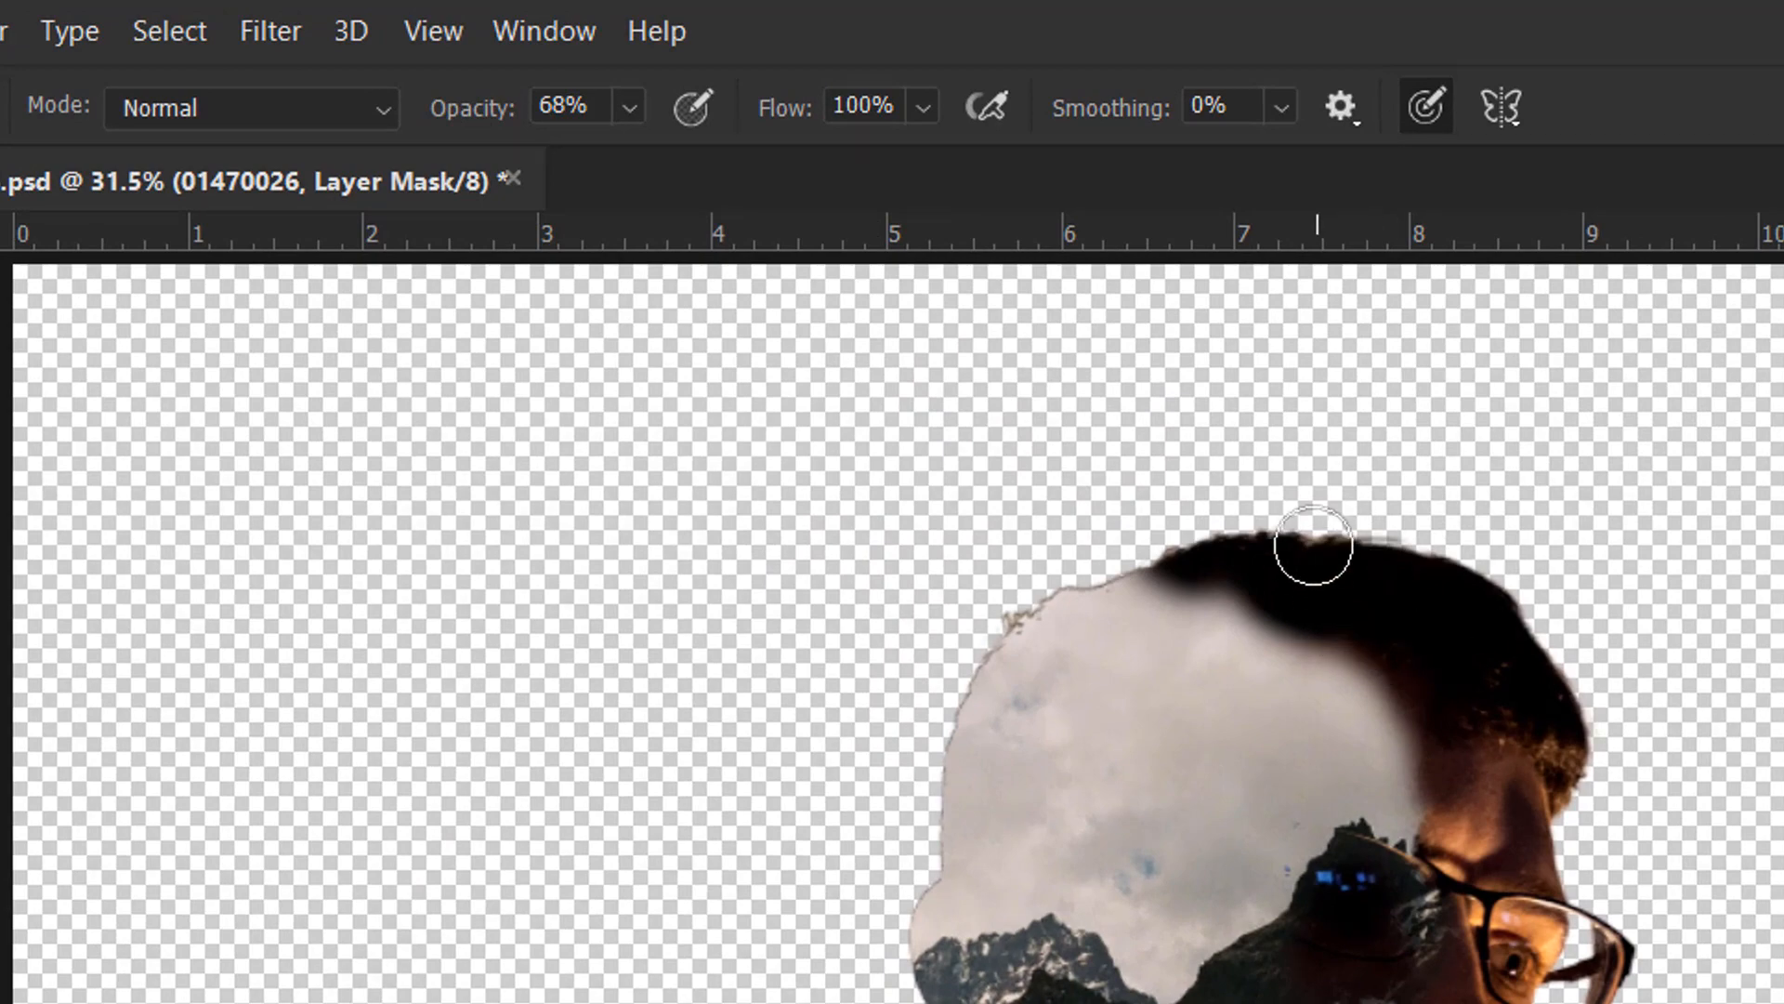
{"action": "key", "text": "5"}
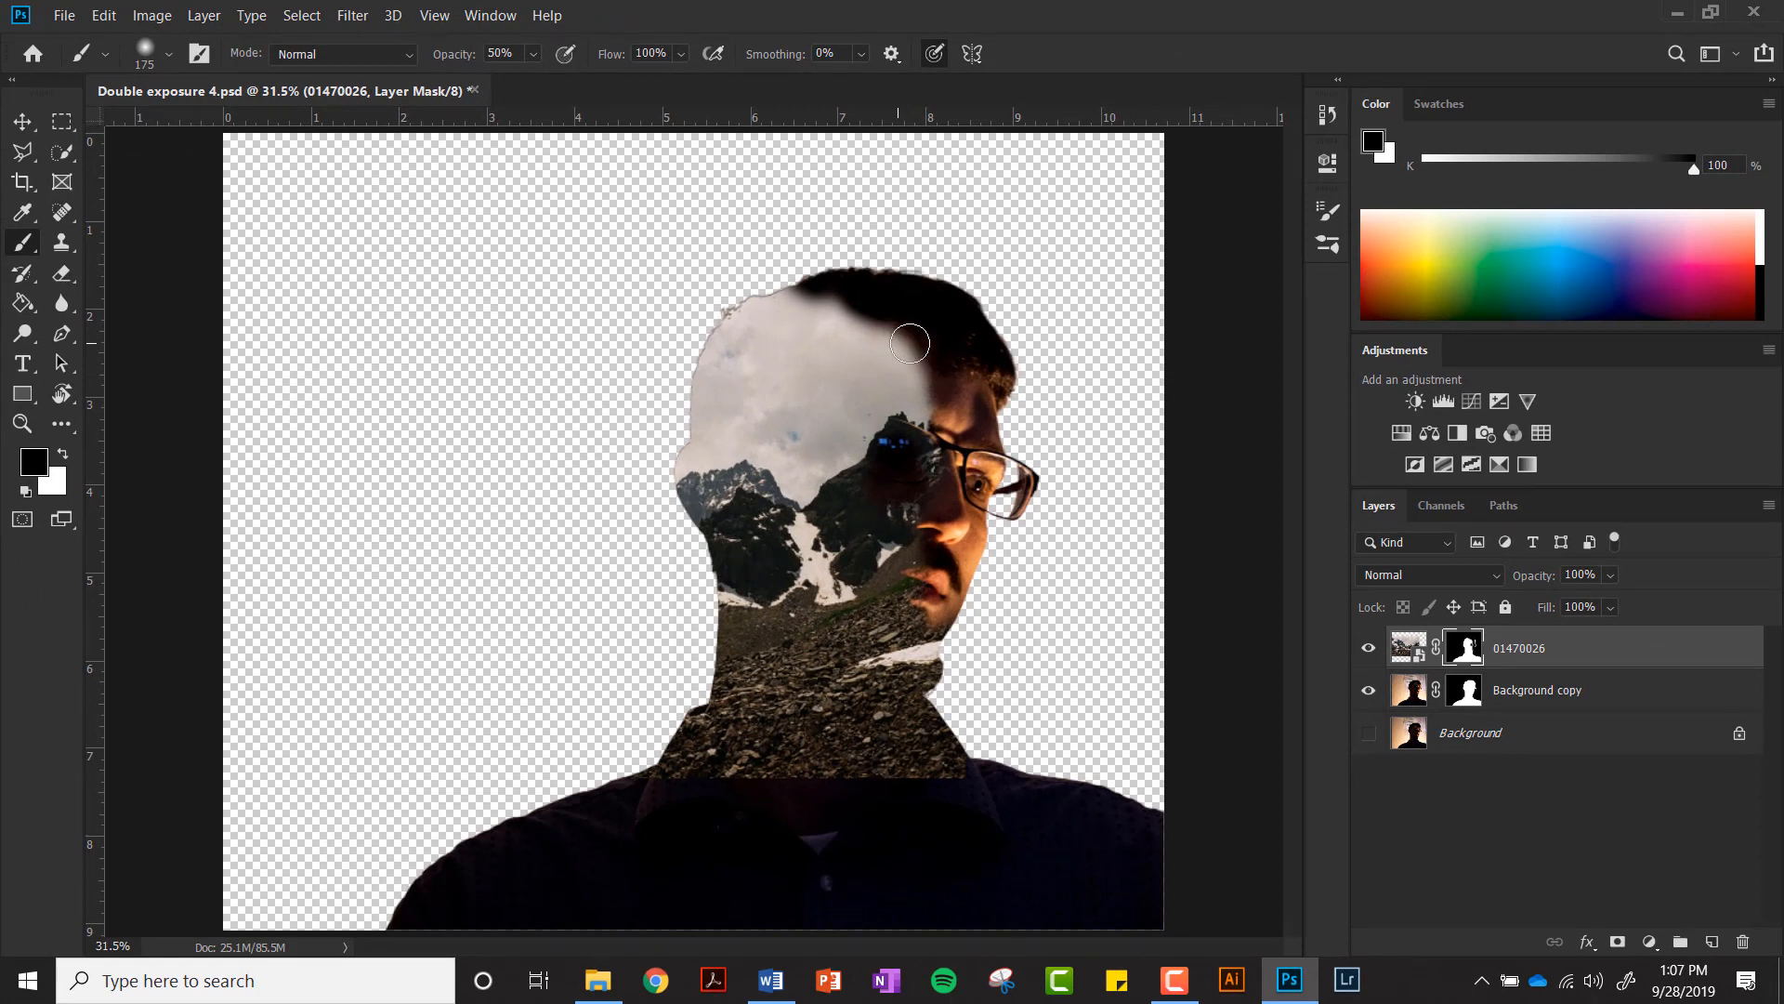
{"action": "mouse_move", "coordinate": [884, 332]}
{"action": "left_mouse_down"}
{"action": "mouse_move", "coordinate": [827, 303]}
{"action": "mouse_move", "coordinate": [856, 299]}
{"action": "mouse_move", "coordinate": [923, 351]}
{"action": "mouse_move", "coordinate": [905, 385]}
{"action": "mouse_move", "coordinate": [878, 386]}
{"action": "mouse_move", "coordinate": [837, 354]}
{"action": "mouse_move", "coordinate": [913, 346]}
{"action": "left_mouse_up"}
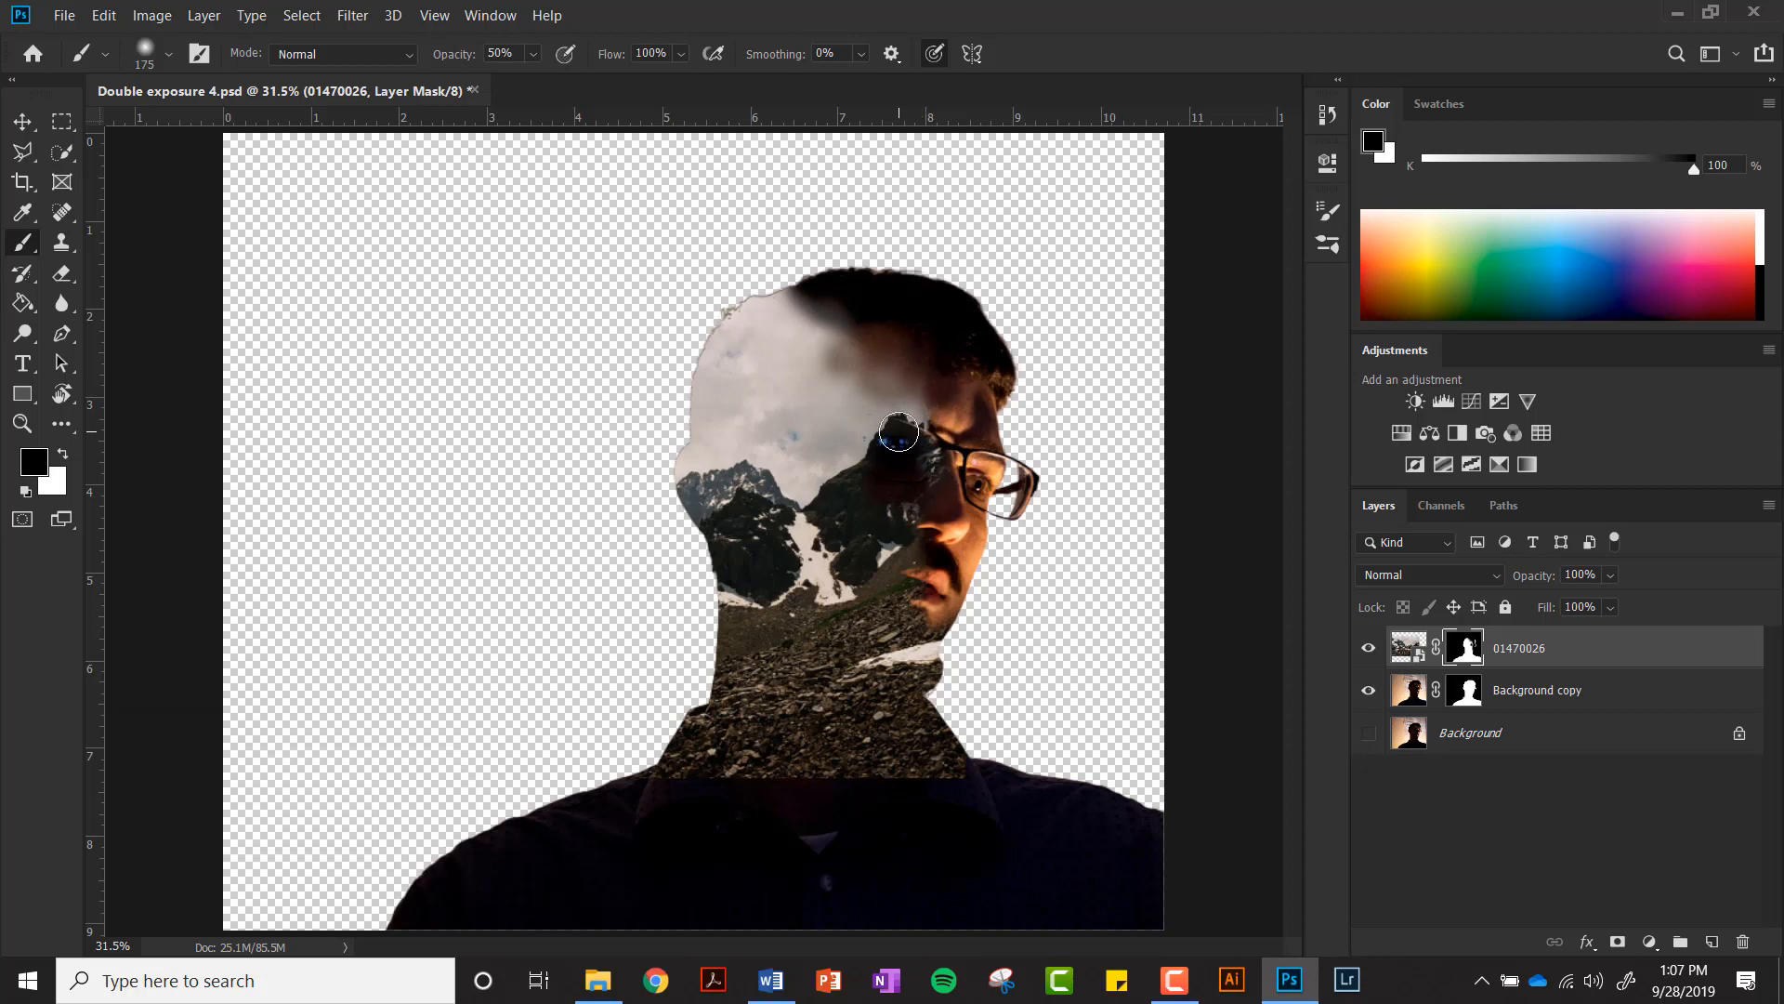
Step: Switch the brush colour to white for a stroke beside the mouth and return it to black
{"action": "key", "text": "x"}
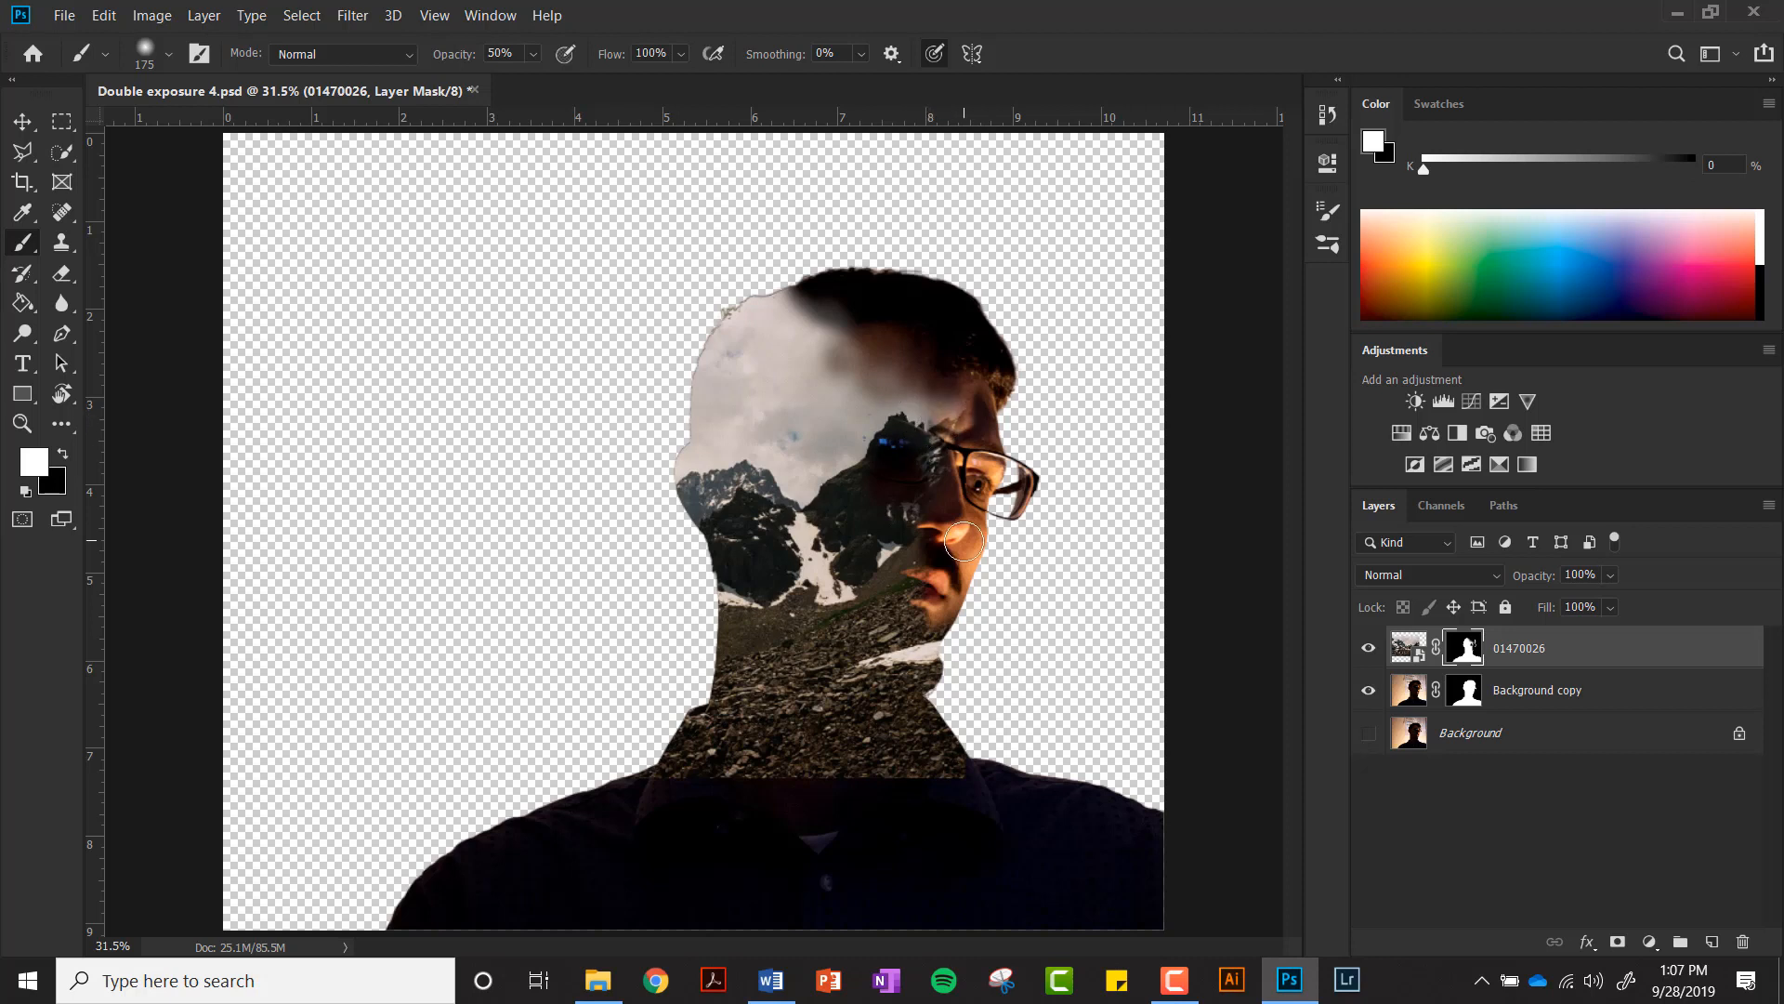
{"action": "left_click_drag", "start_coordinate": [994, 585], "coordinate": [933, 593]}
{"action": "key", "text": "x"}
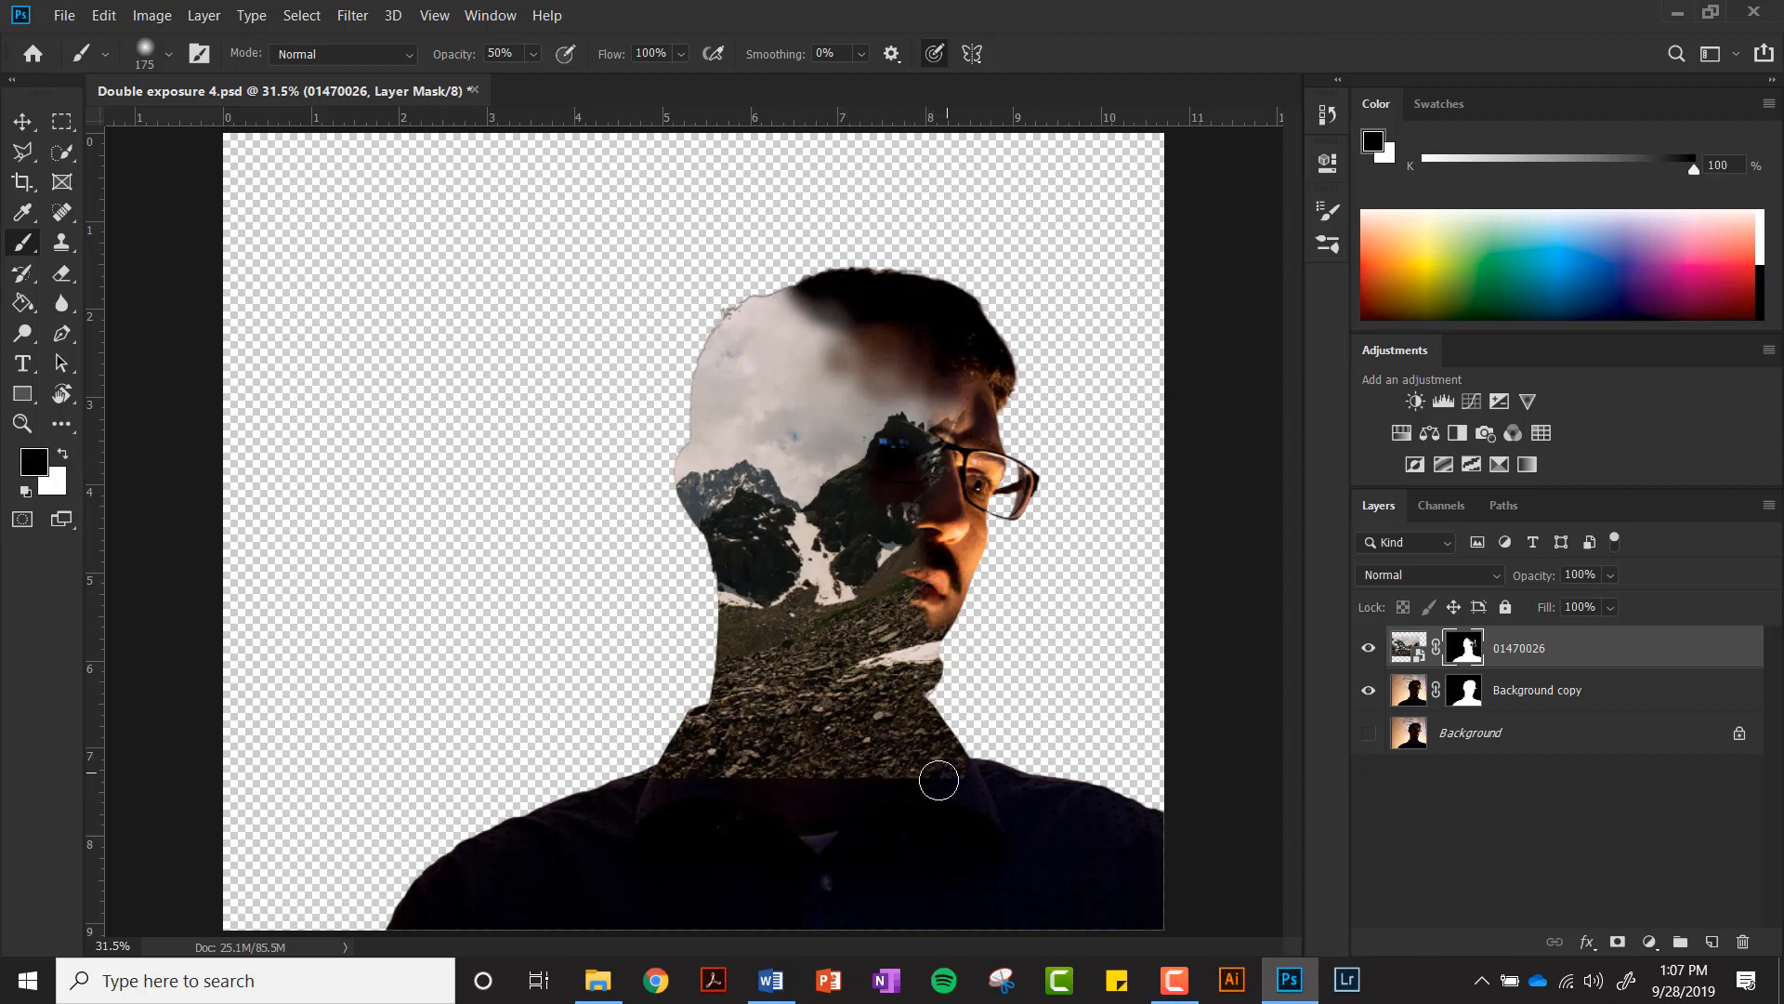
Step: Paint black over the shirt collar on the 01470026 mask to blend the mountain's lower edge, and set the brush to 800 px at 100% opacity
{"action": "mouse_move", "coordinate": [906, 739]}
{"action": "left_mouse_down"}
{"action": "mouse_move", "coordinate": [716, 789]}
{"action": "mouse_move", "coordinate": [848, 718]}
{"action": "left_mouse_up"}
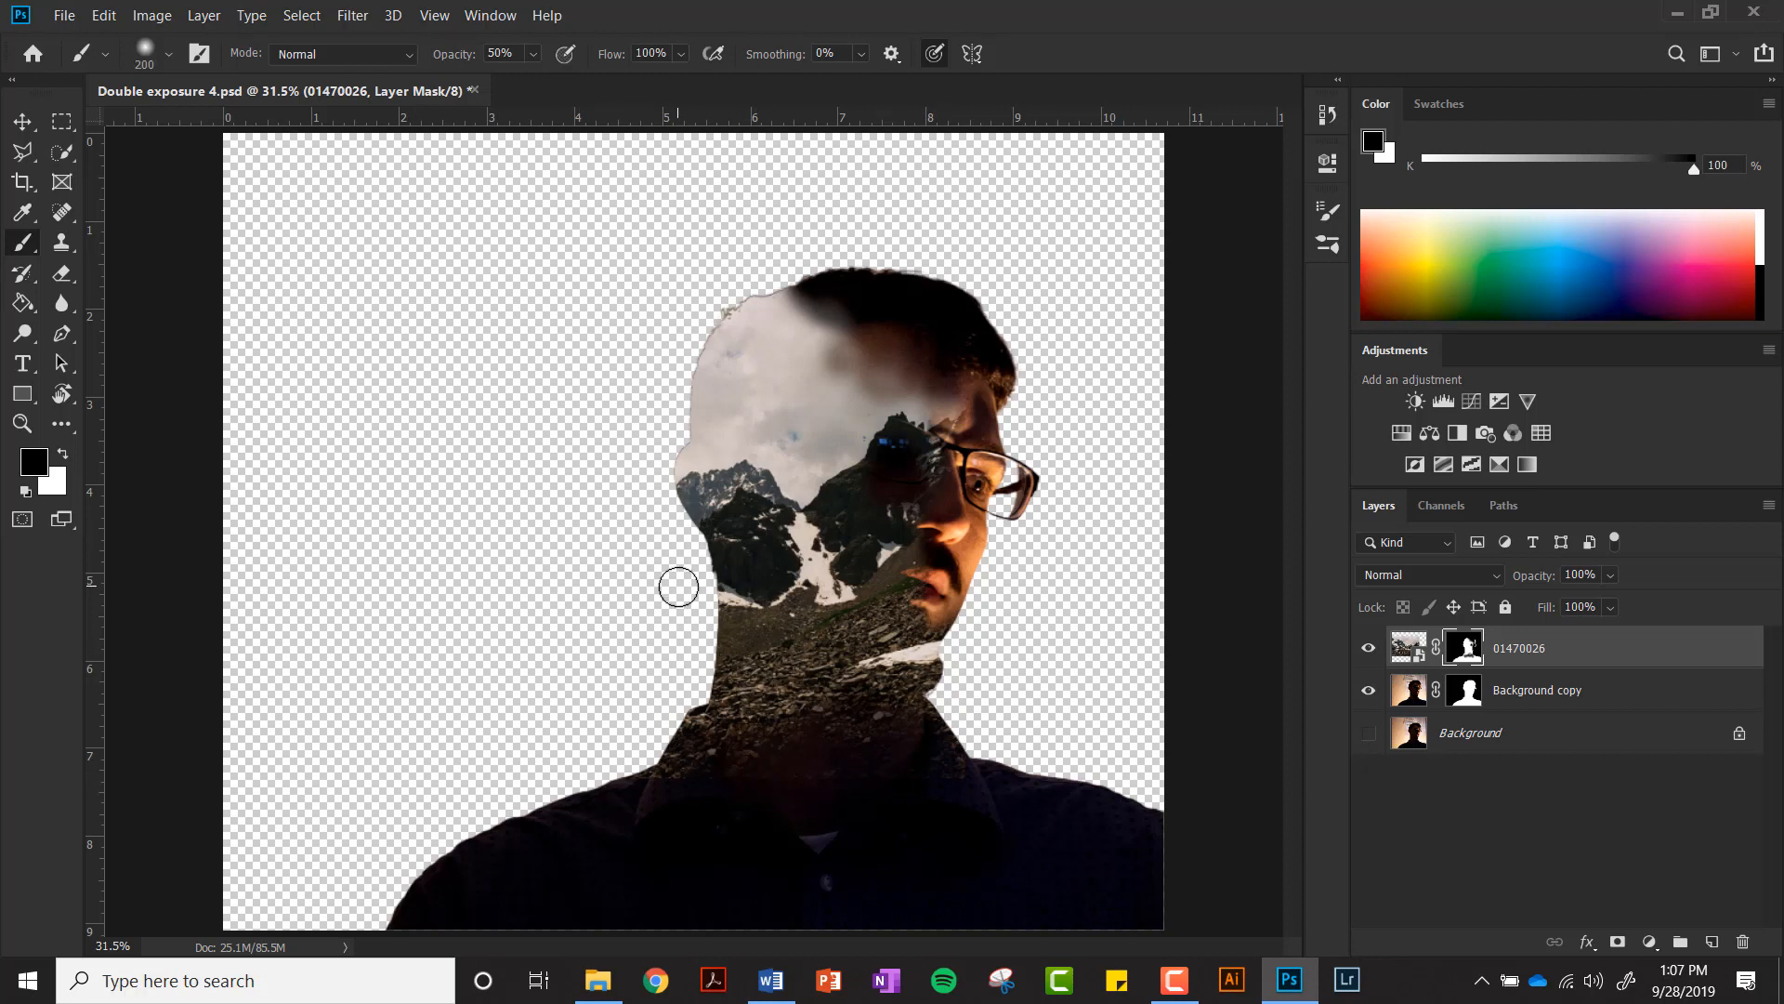
{"action": "key", "text": "bracketright"}
{"action": "key", "text": "bracketright"}
{"action": "key", "text": "bracketright"}
{"action": "key", "text": "bracketright"}
{"action": "key", "text": "bracketright"}
{"action": "key", "text": "bracketright"}
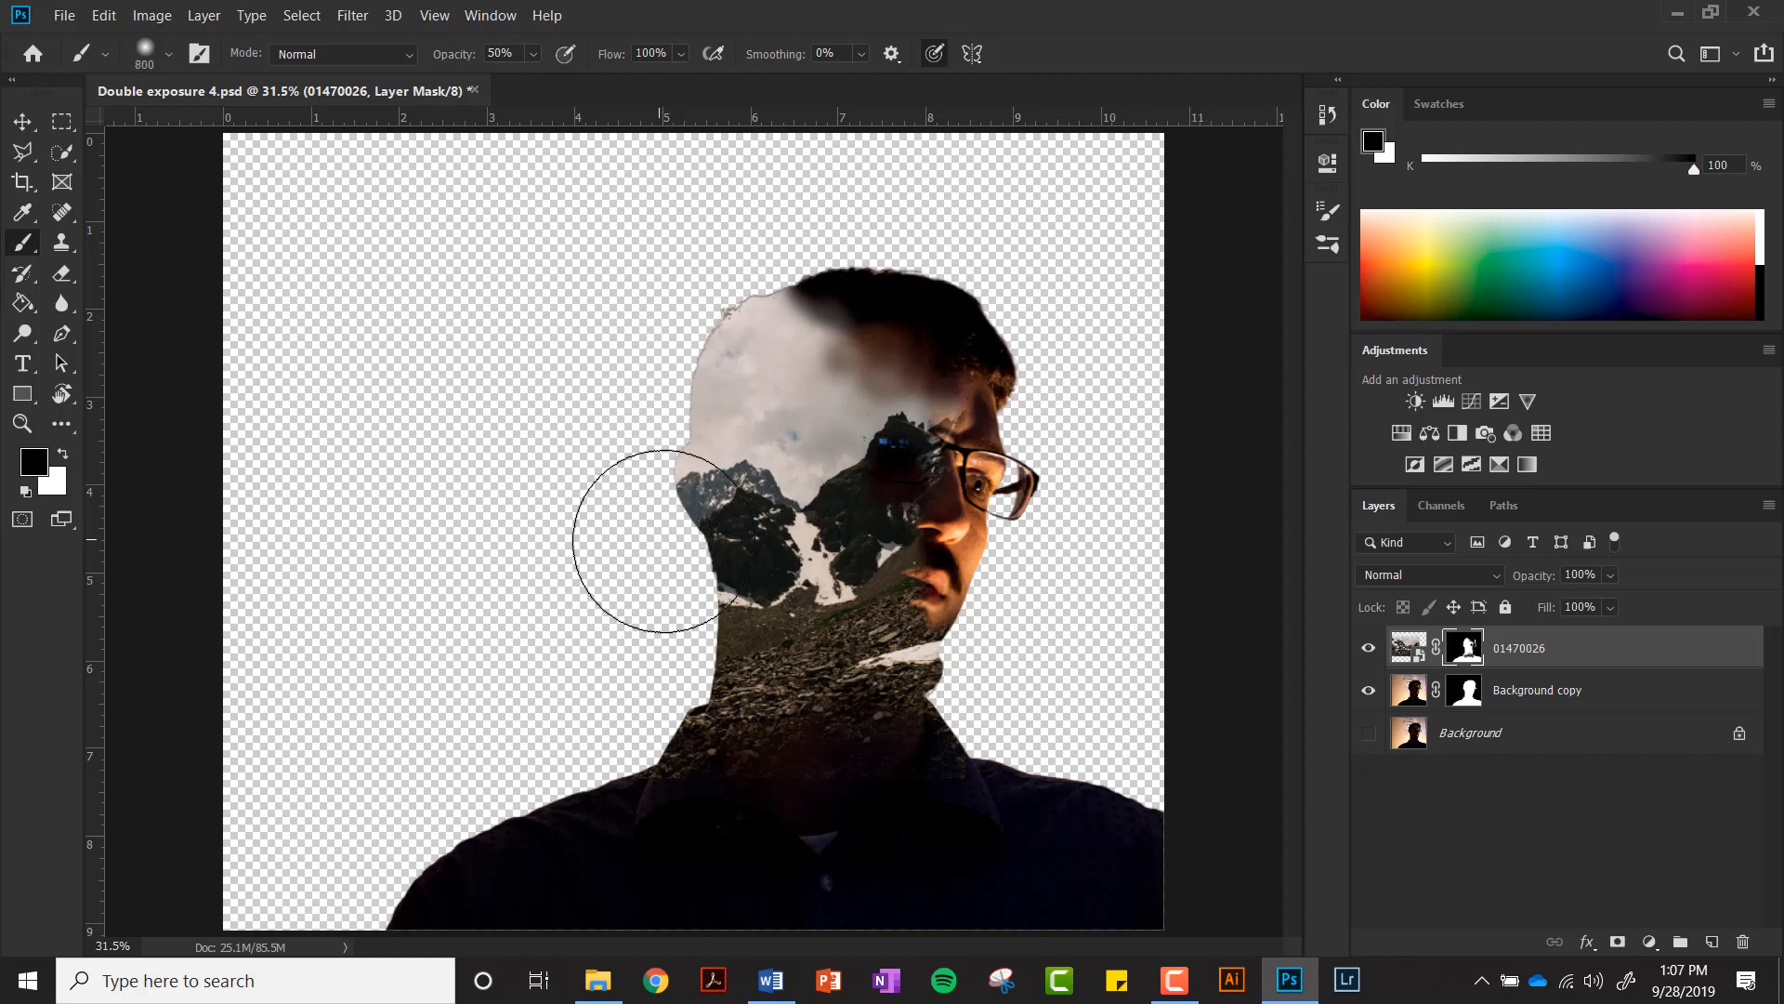
{"action": "key", "text": "0"}
Step: Undo trial black strokes over the ear and neck, and step back and forth through the earlier brush strokes in the history
{"action": "left_click_drag", "start_coordinate": [687, 547], "coordinate": [710, 549]}
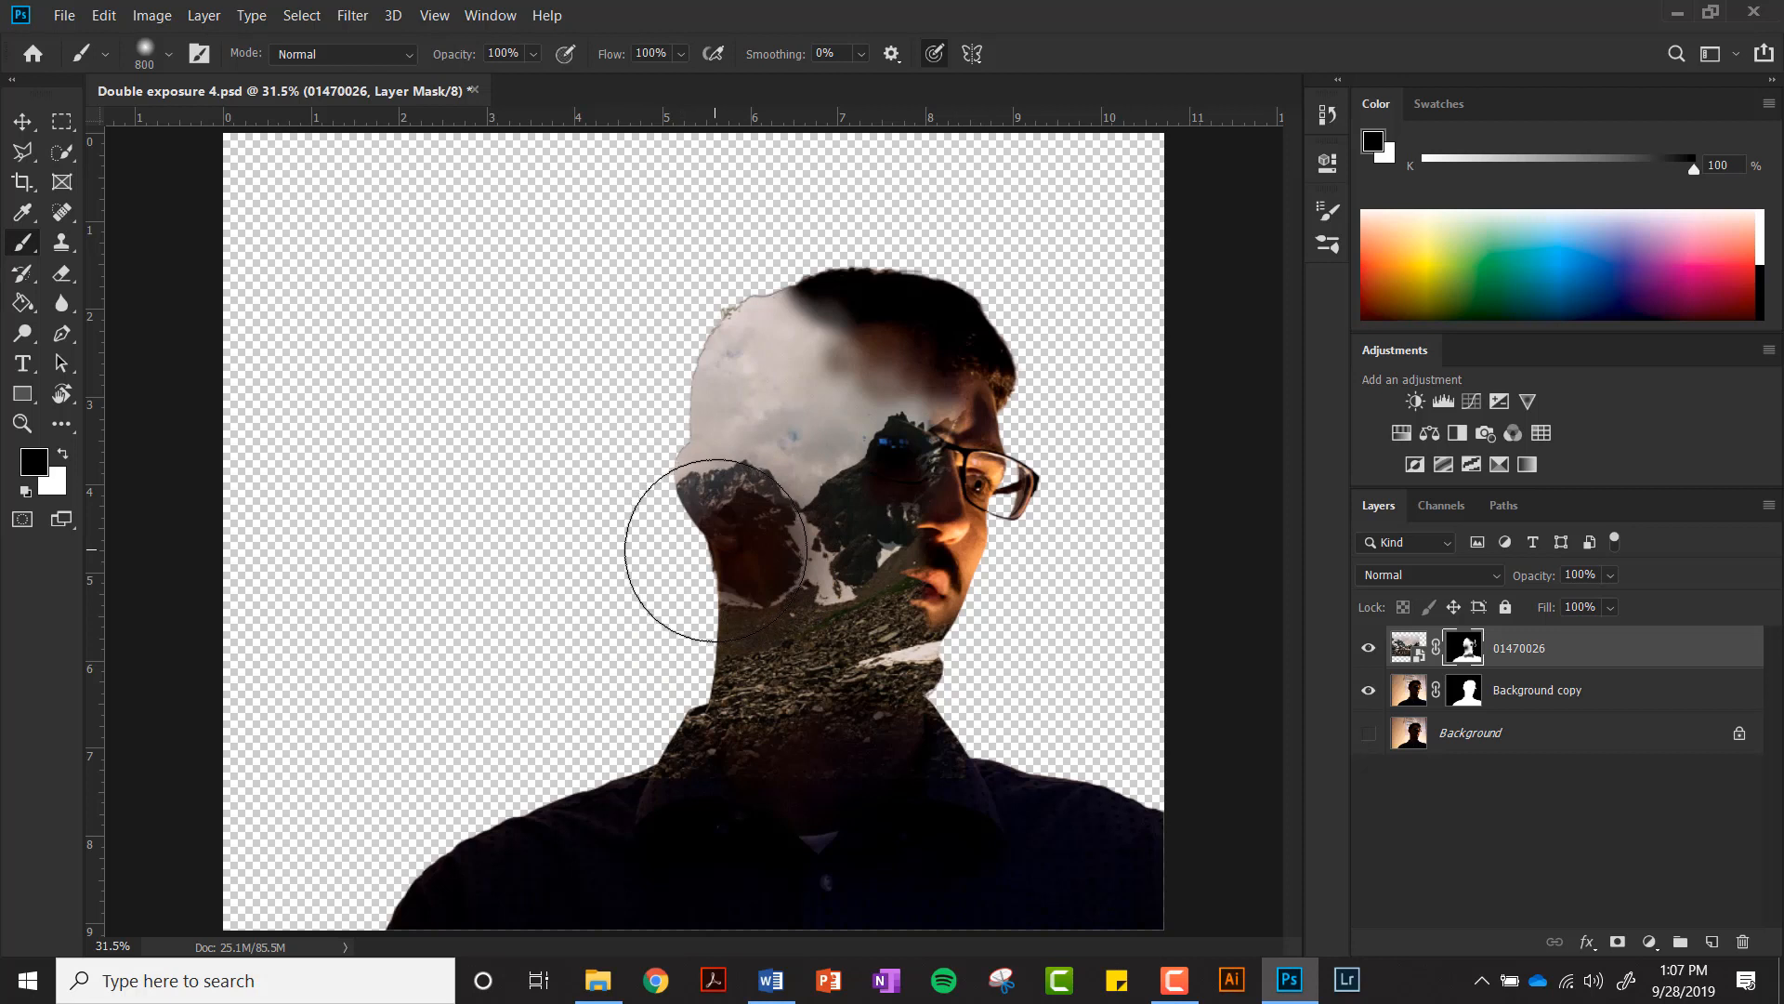
{"action": "key", "text": "ctrl+z"}
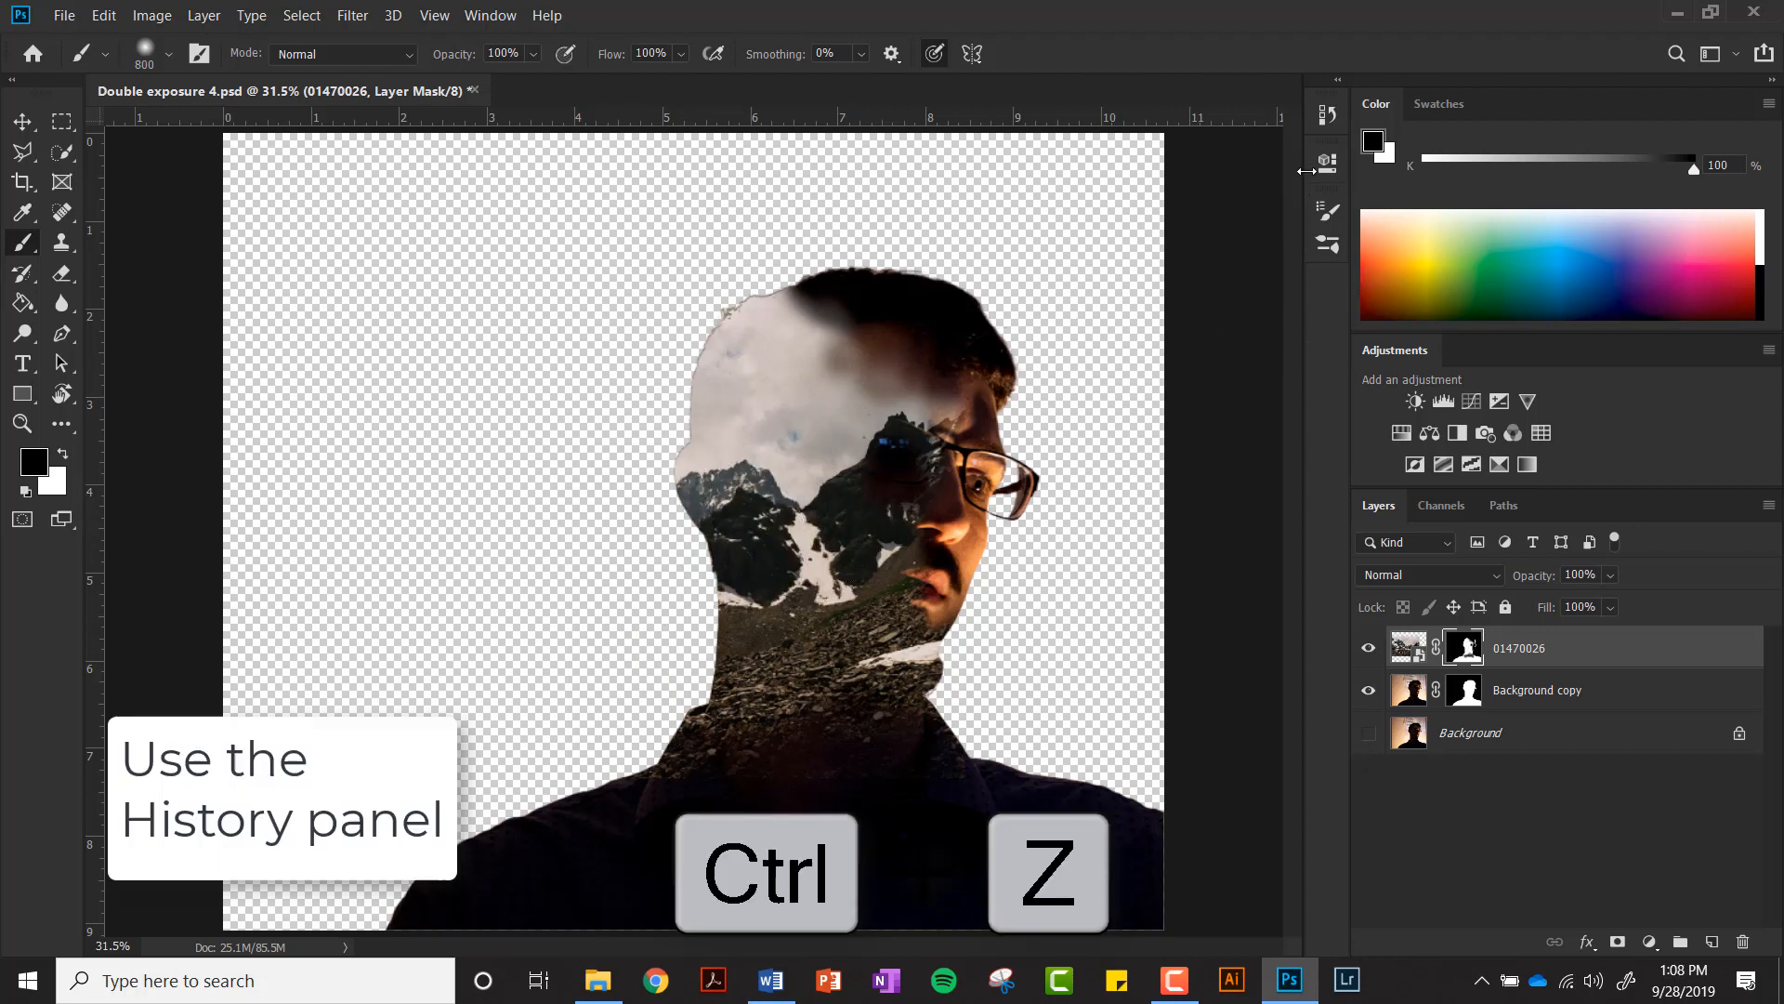
{"action": "left_click", "coordinate": [1329, 116]}
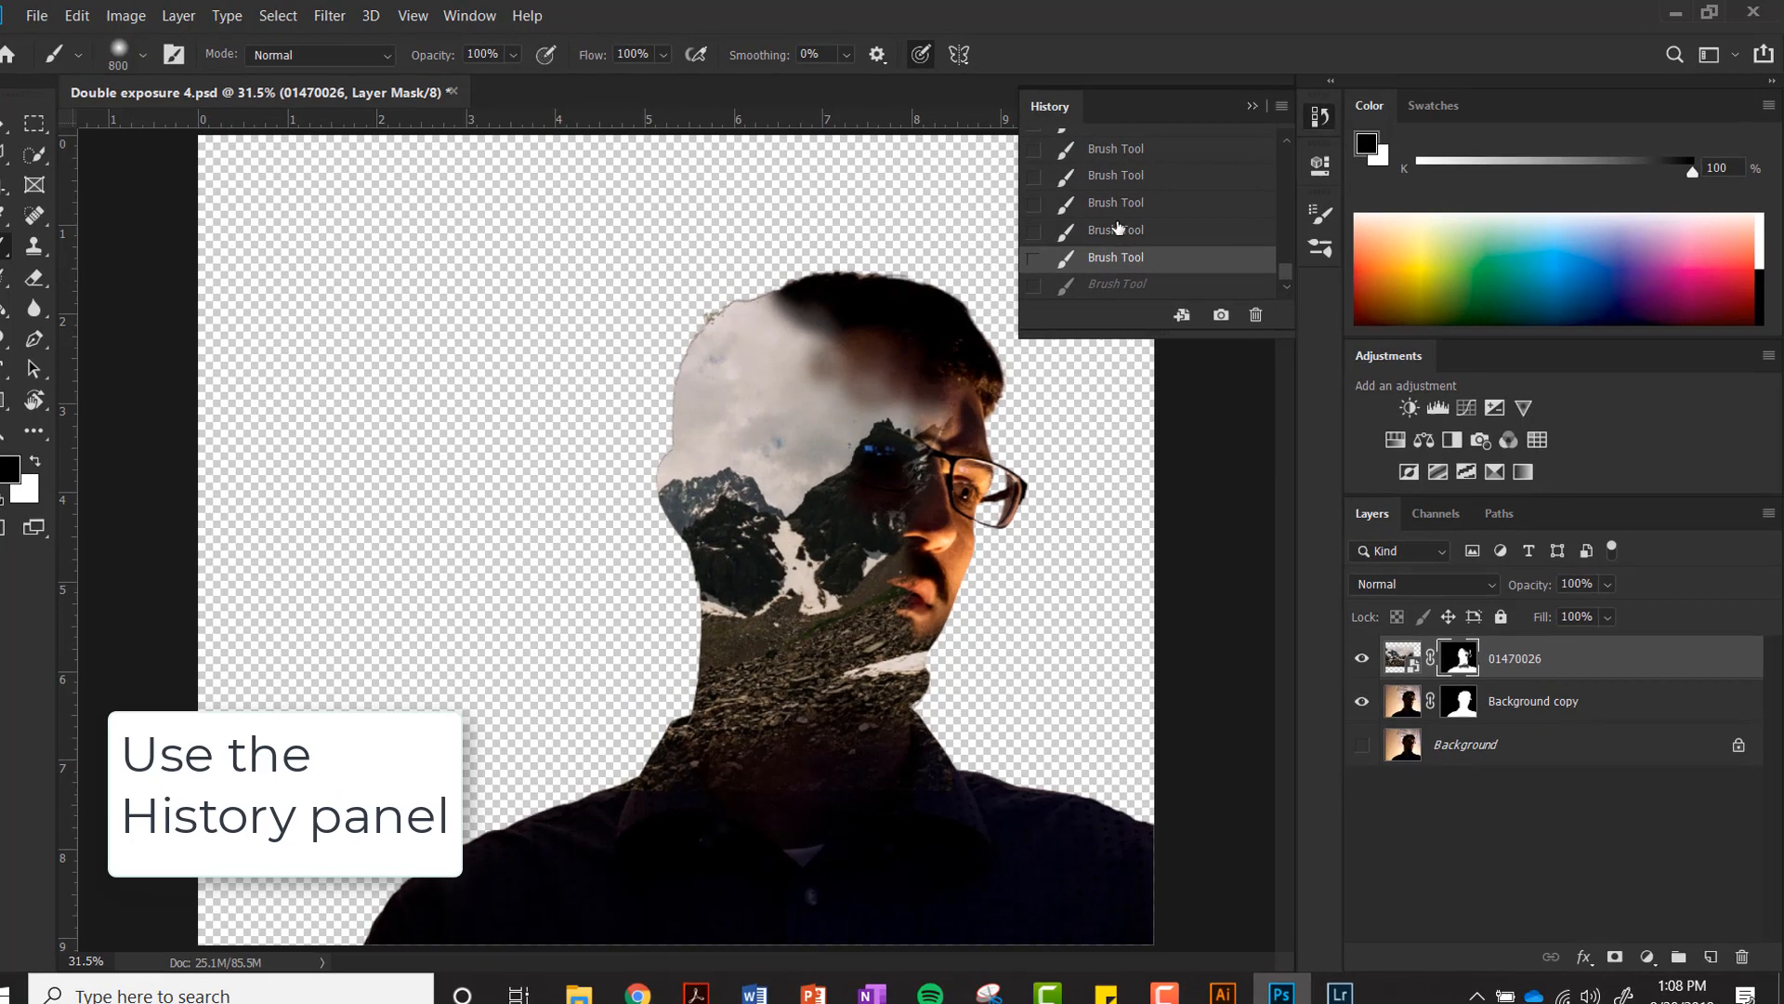
{"action": "left_click", "coordinate": [1092, 226]}
{"action": "left_click", "coordinate": [1137, 200]}
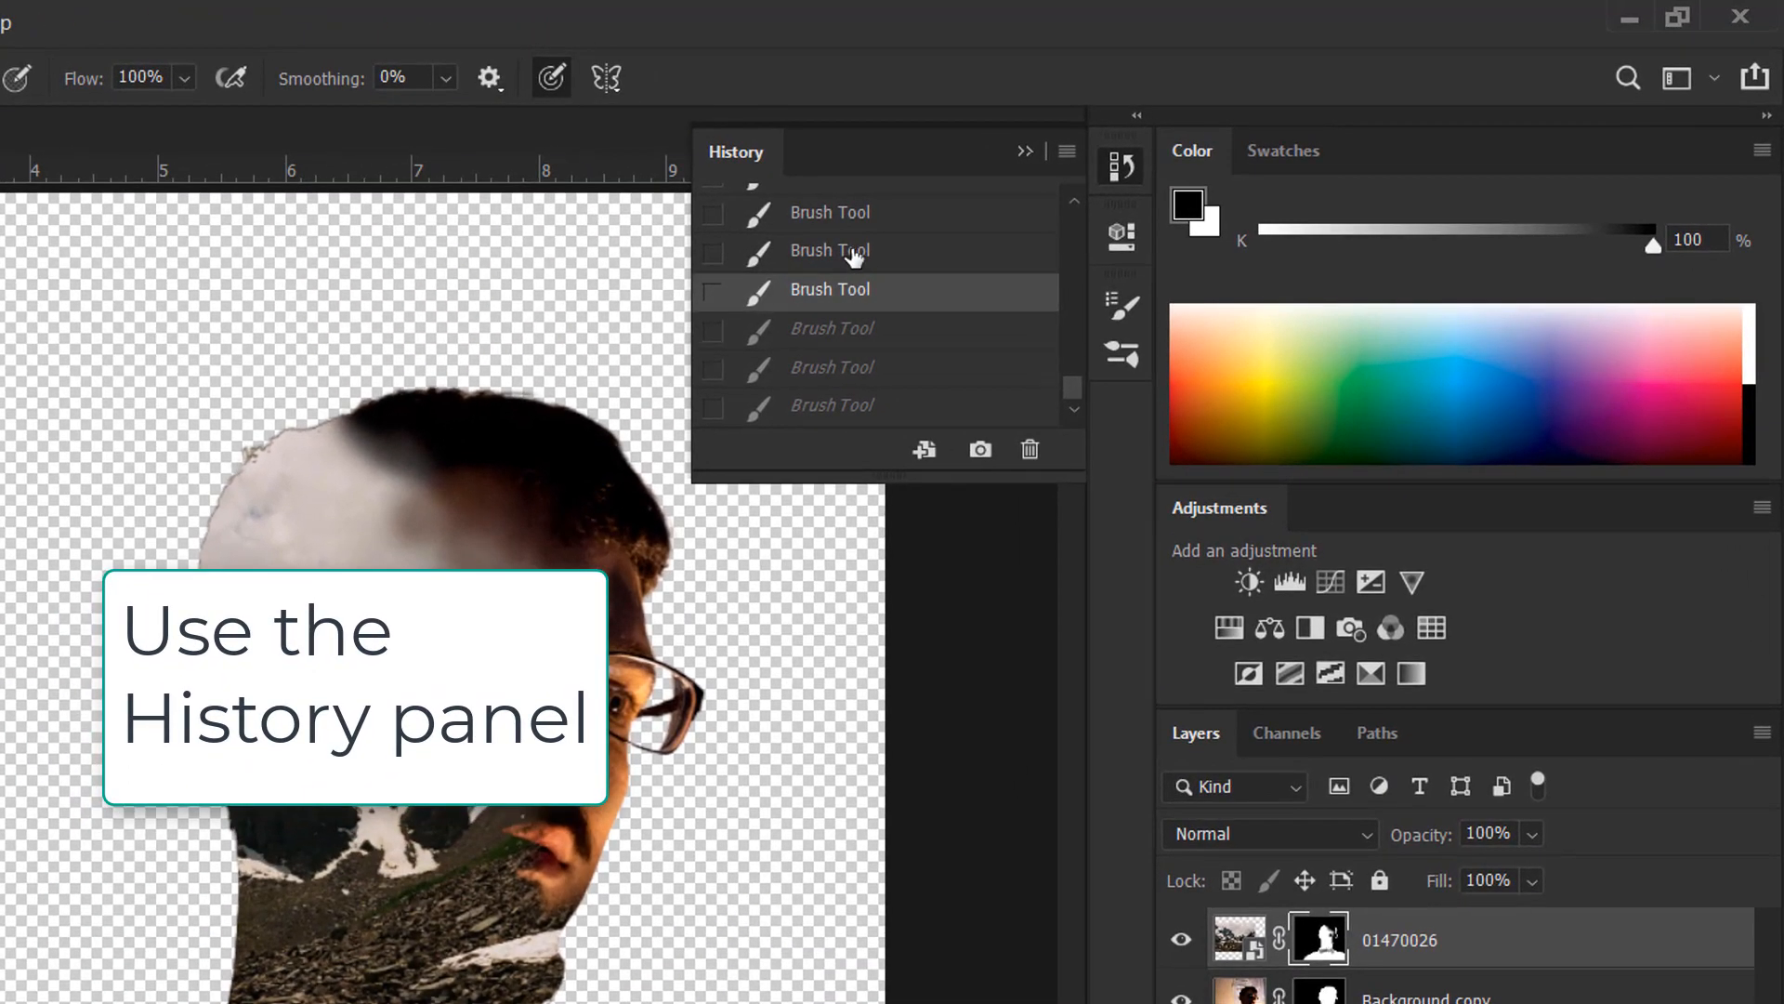
{"action": "left_click", "coordinate": [853, 253]}
{"action": "left_click", "coordinate": [858, 295]}
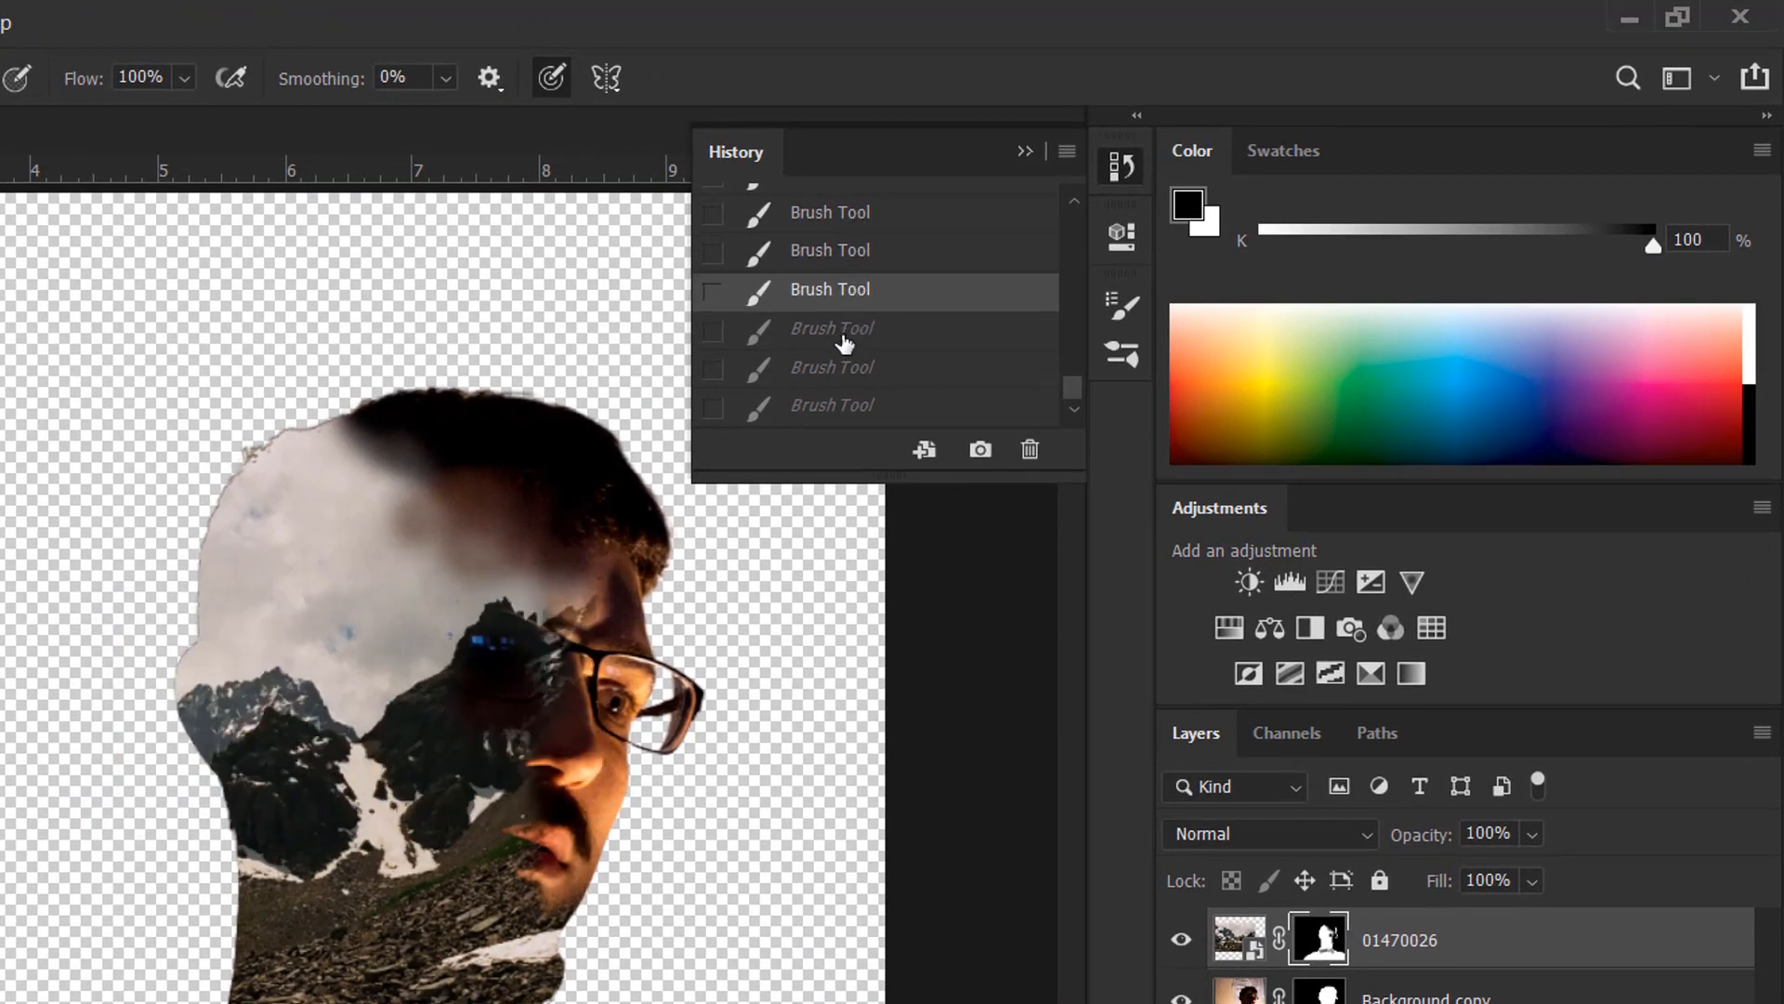
{"action": "left_click", "coordinate": [1025, 151]}
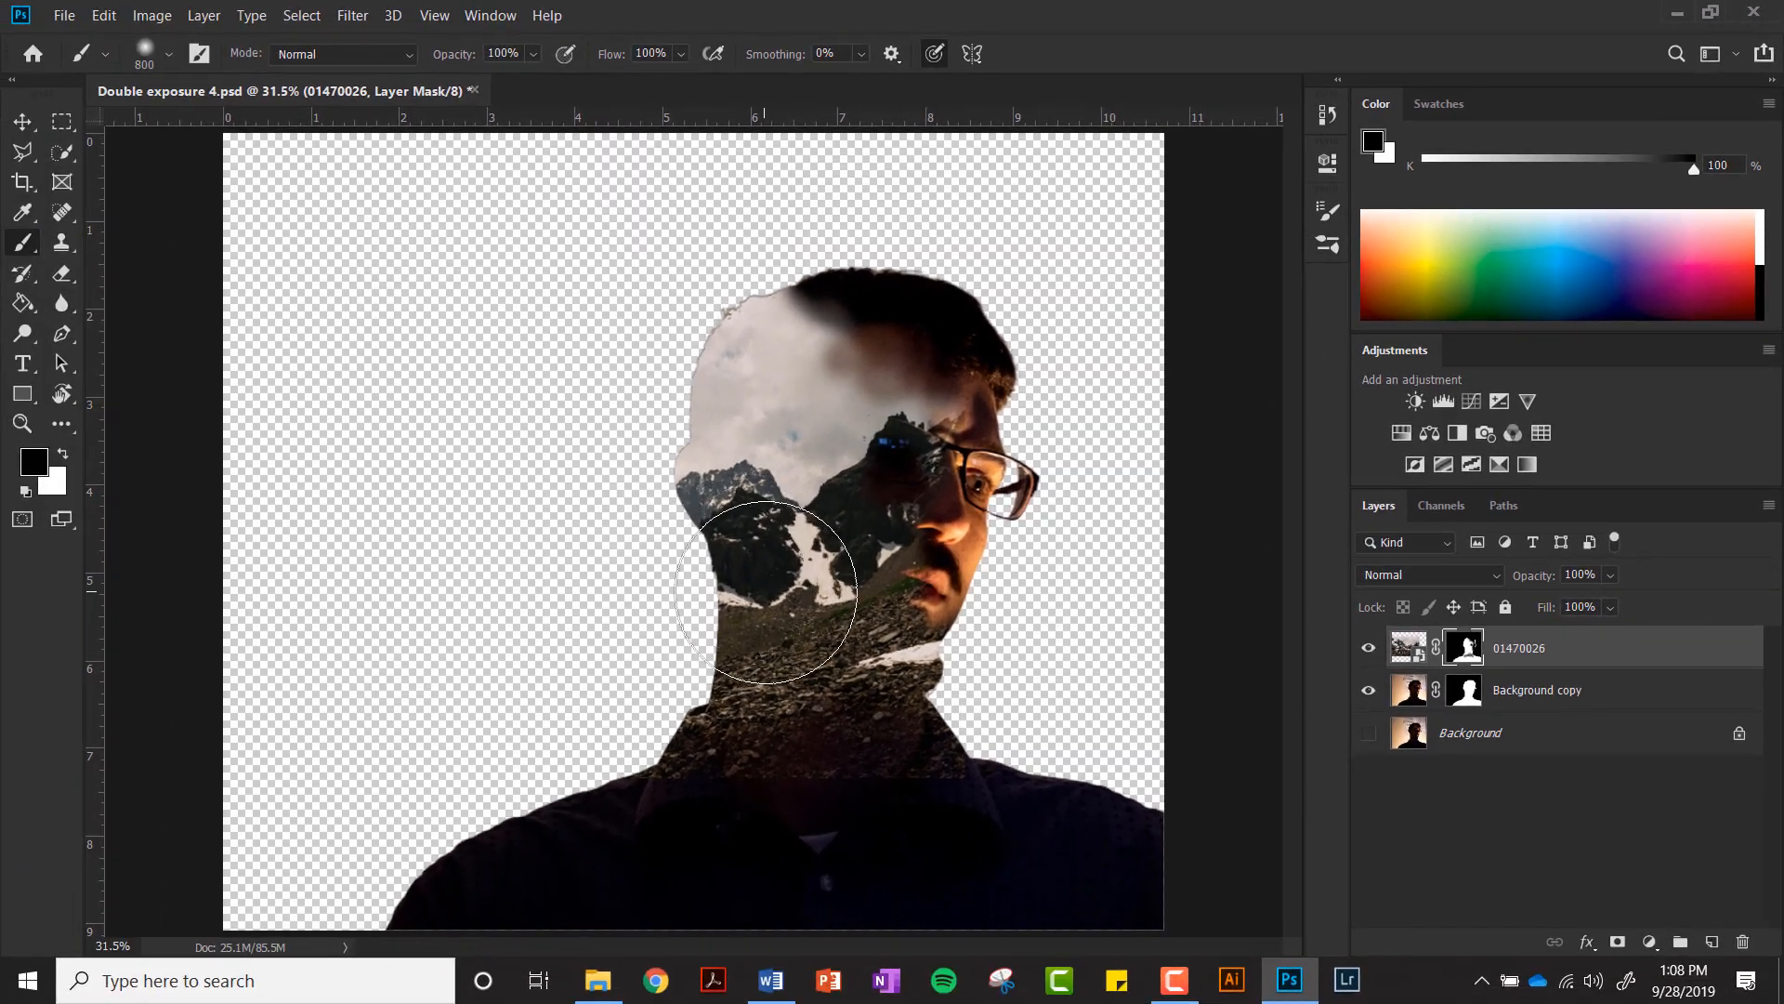
{"action": "left_click_drag", "start_coordinate": [766, 592], "coordinate": [757, 597]}
{"action": "key", "text": "ctrl+z"}
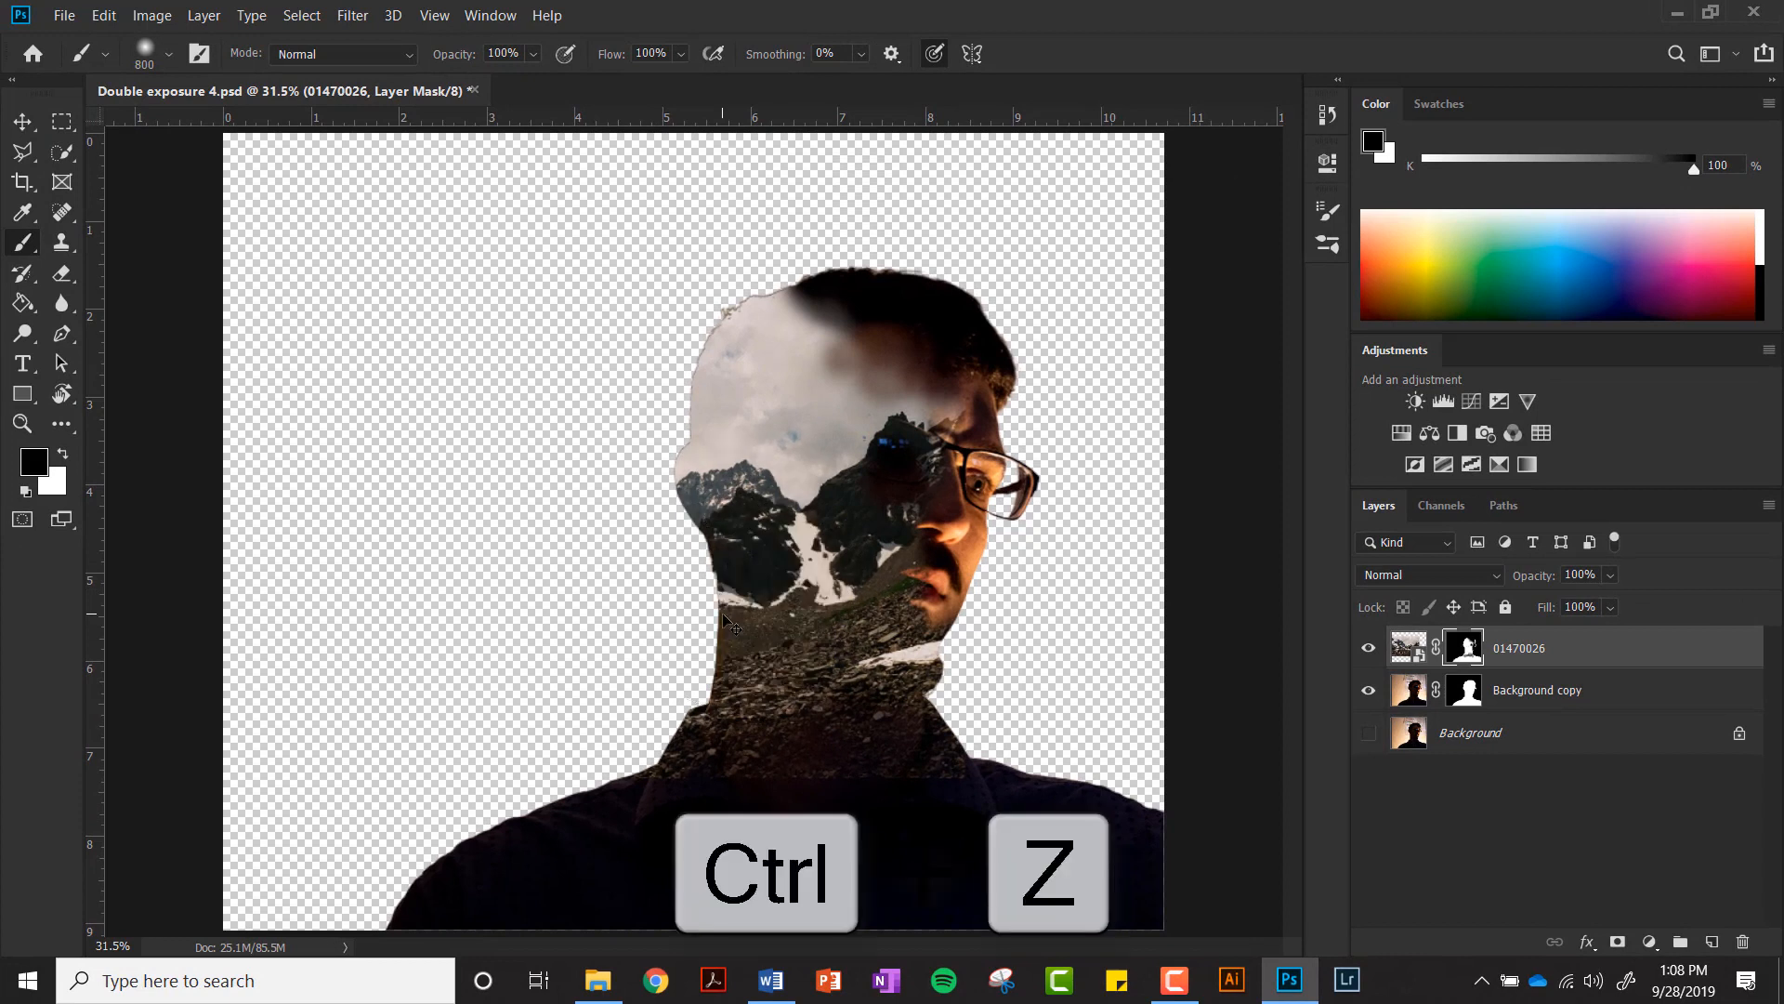
Step: Paint white on the 01470026 mask to extend the mountain behind the head, trim it with black near the crown, and undo the stroke over the ear
{"action": "key", "text": "x"}
{"action": "mouse_move", "coordinate": [726, 621]}
{"action": "left_mouse_down"}
{"action": "mouse_move", "coordinate": [689, 513]}
{"action": "mouse_move", "coordinate": [683, 572]}
{"action": "mouse_move", "coordinate": [658, 500]}
{"action": "mouse_move", "coordinate": [595, 525]}
{"action": "mouse_move", "coordinate": [553, 515]}
{"action": "mouse_move", "coordinate": [525, 447]}
{"action": "mouse_move", "coordinate": [554, 486]}
{"action": "mouse_move", "coordinate": [540, 394]}
{"action": "mouse_move", "coordinate": [604, 548]}
{"action": "mouse_move", "coordinate": [601, 608]}
{"action": "mouse_move", "coordinate": [551, 664]}
{"action": "mouse_move", "coordinate": [658, 642]}
{"action": "mouse_move", "coordinate": [721, 719]}
{"action": "mouse_move", "coordinate": [554, 841]}
{"action": "mouse_move", "coordinate": [508, 818]}
{"action": "mouse_move", "coordinate": [609, 859]}
{"action": "mouse_move", "coordinate": [548, 770]}
{"action": "mouse_move", "coordinate": [585, 664]}
{"action": "left_mouse_up"}
{"action": "key", "text": "x"}
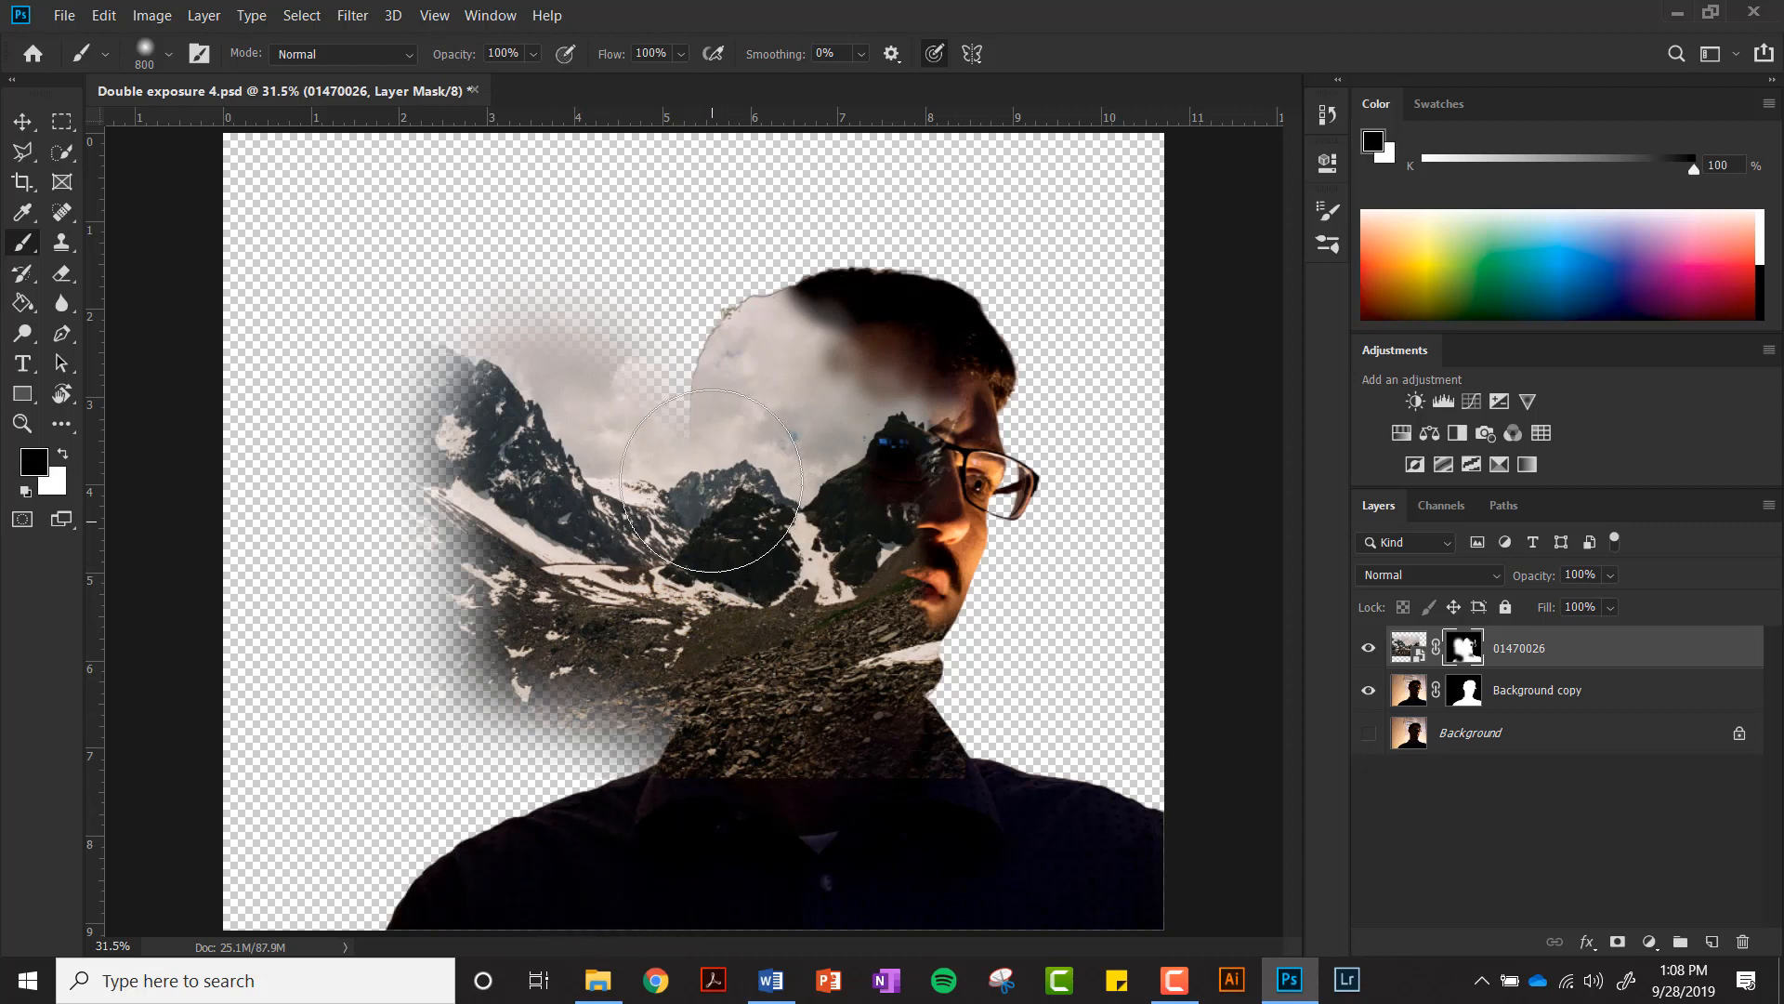
{"action": "left_click_drag", "start_coordinate": [711, 521], "coordinate": [665, 410]}
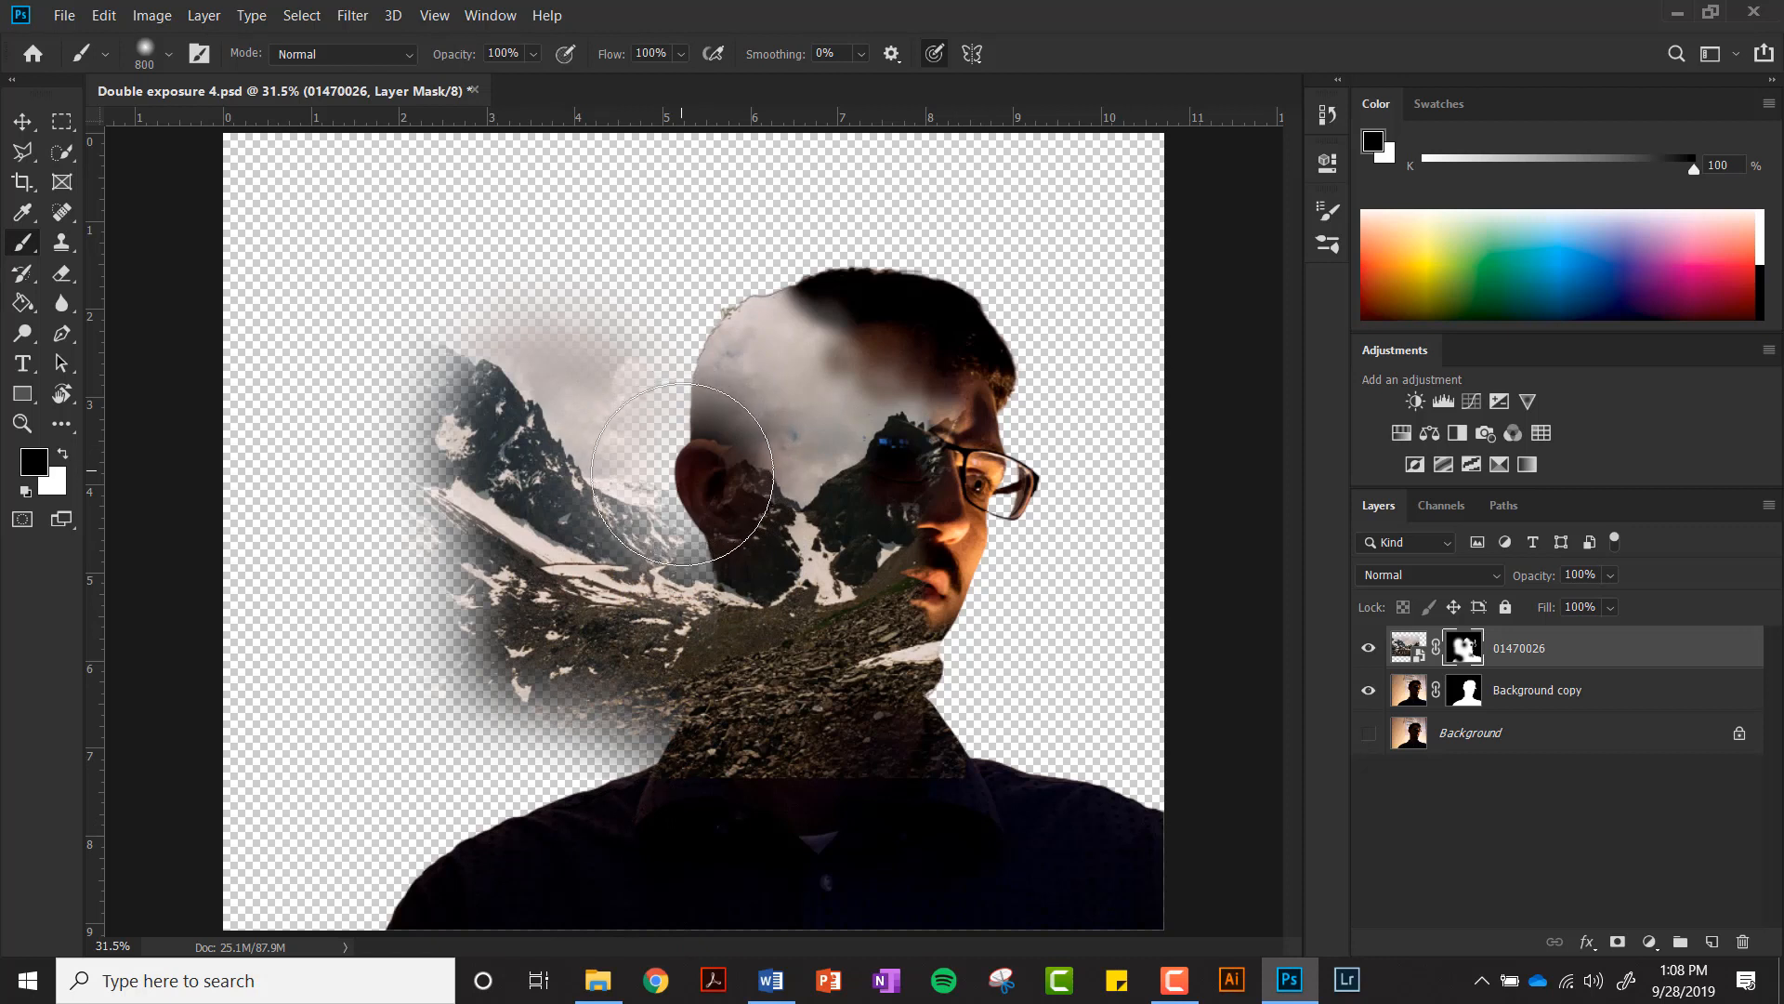
{"action": "key", "text": "ctrl+z"}
{"action": "key", "text": "ctrl+z"}
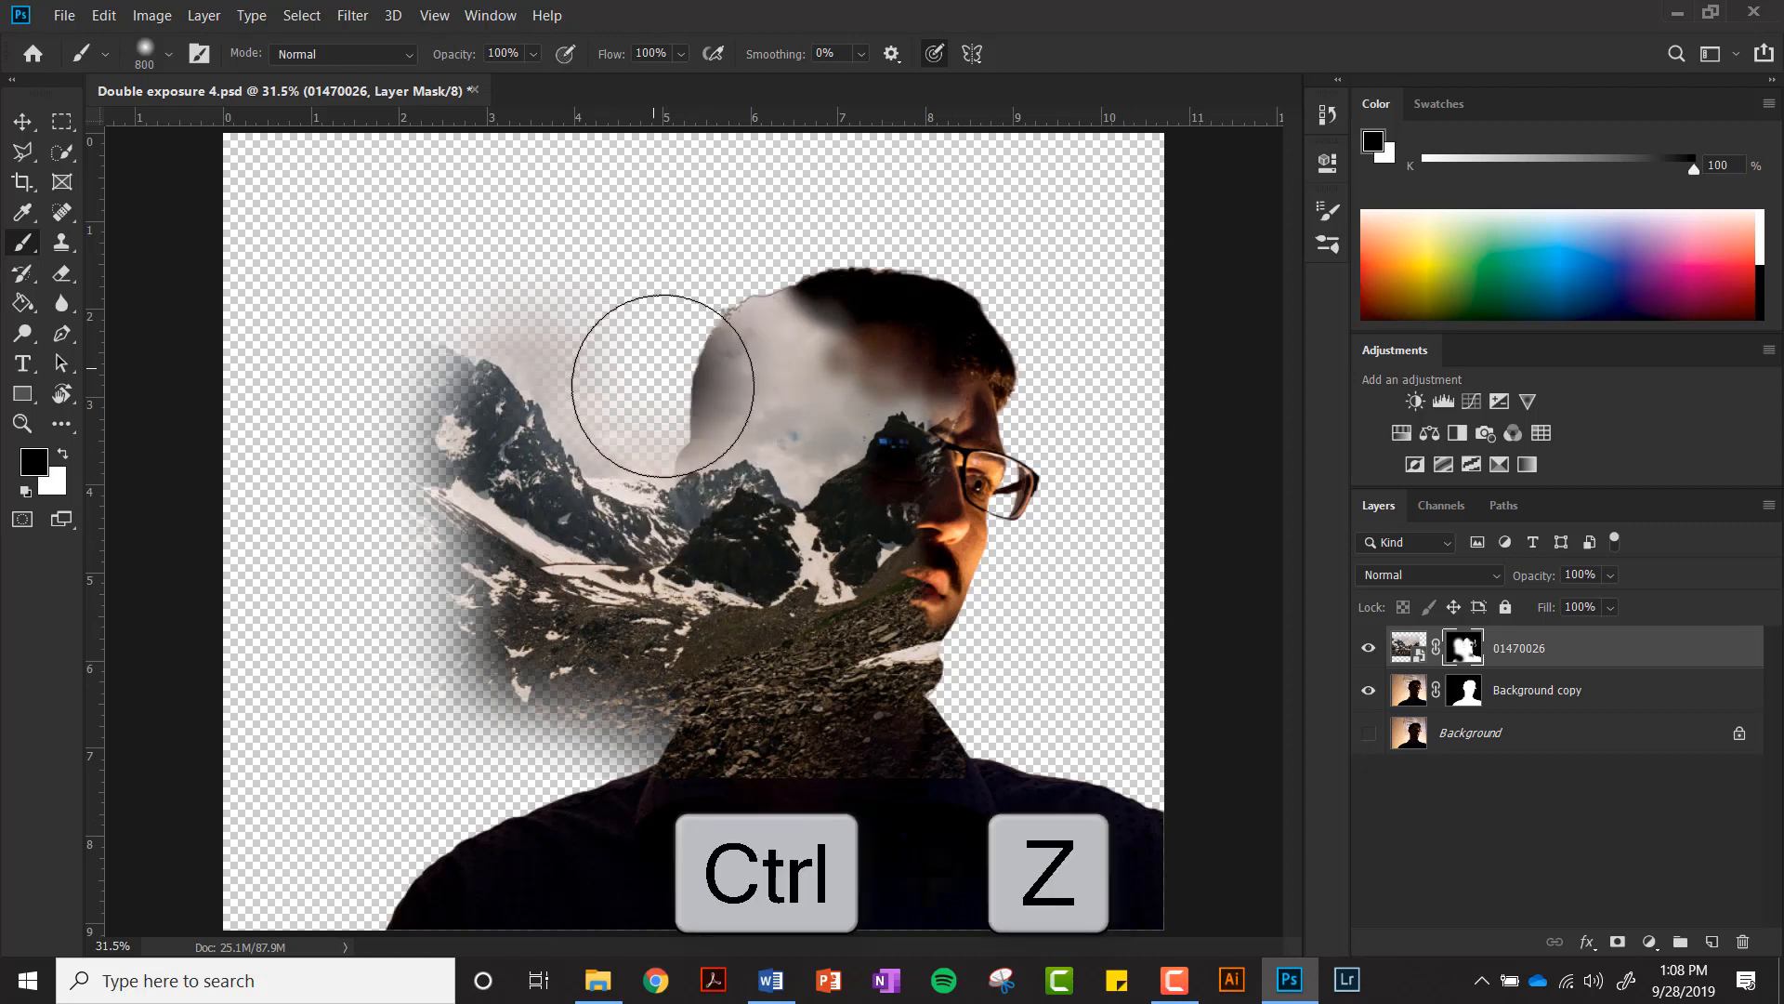
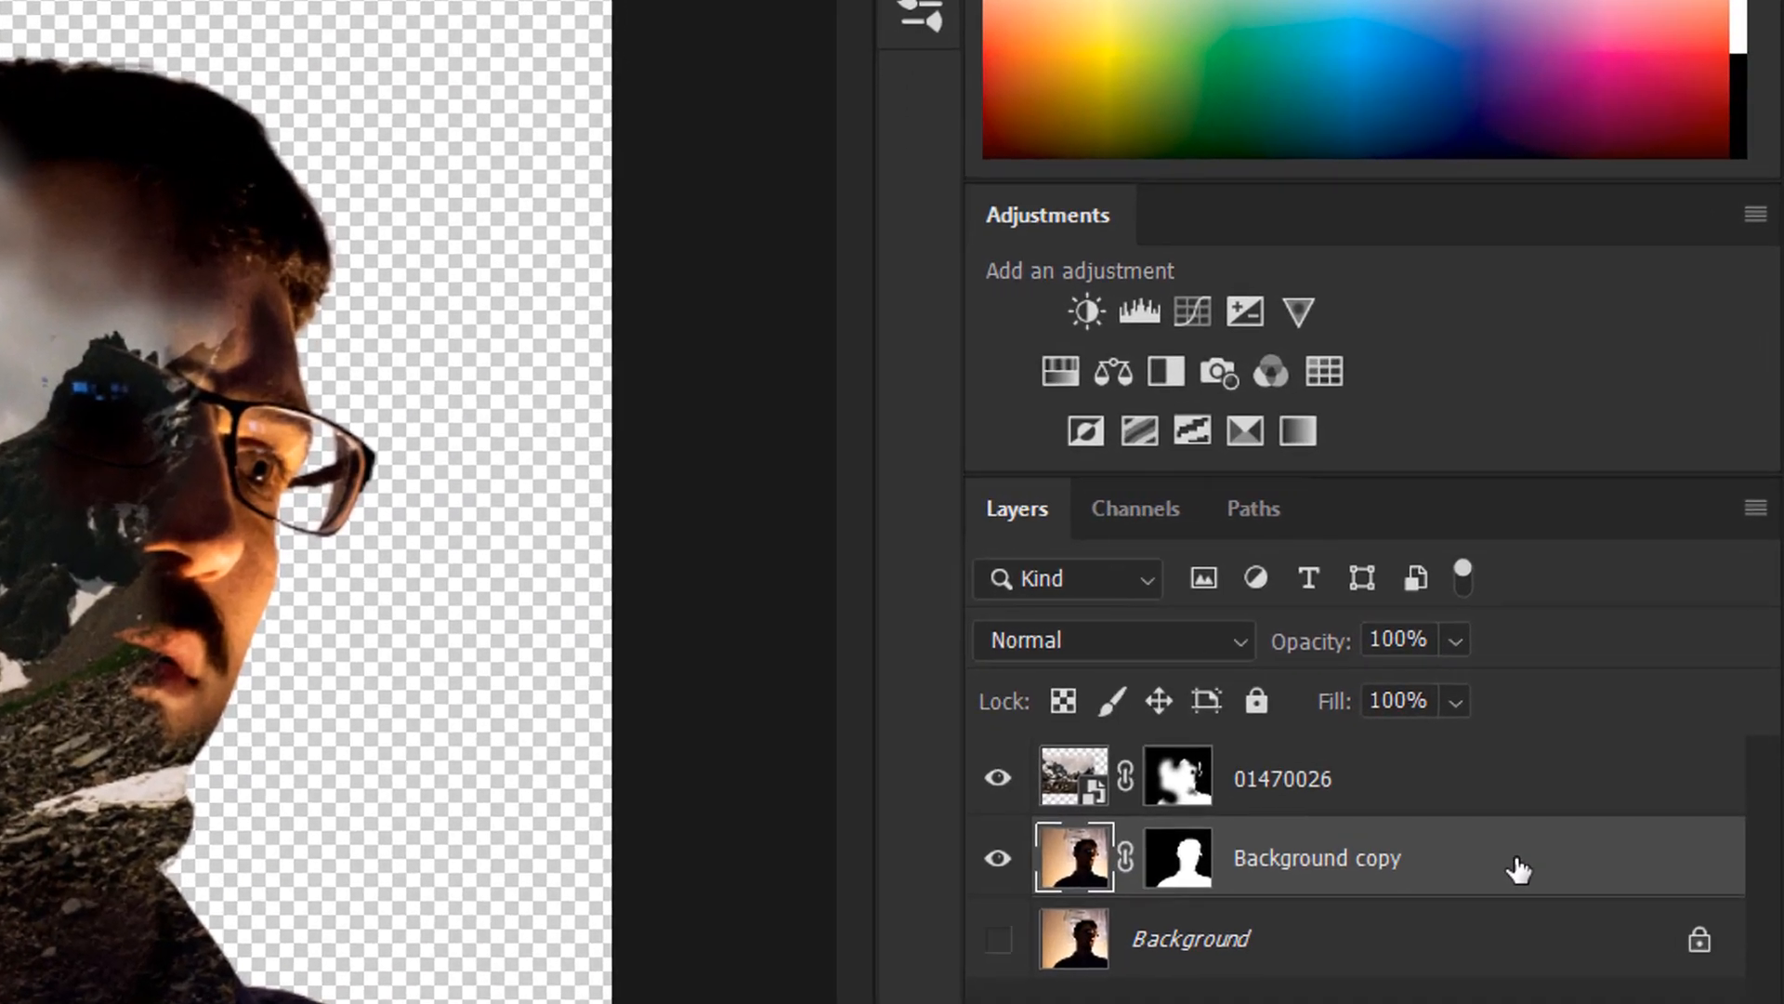
Step: Add a Hue/Saturation adjustment above Background copy with saturation -36 and clip it to that layer
{"action": "left_click", "coordinate": [1638, 692]}
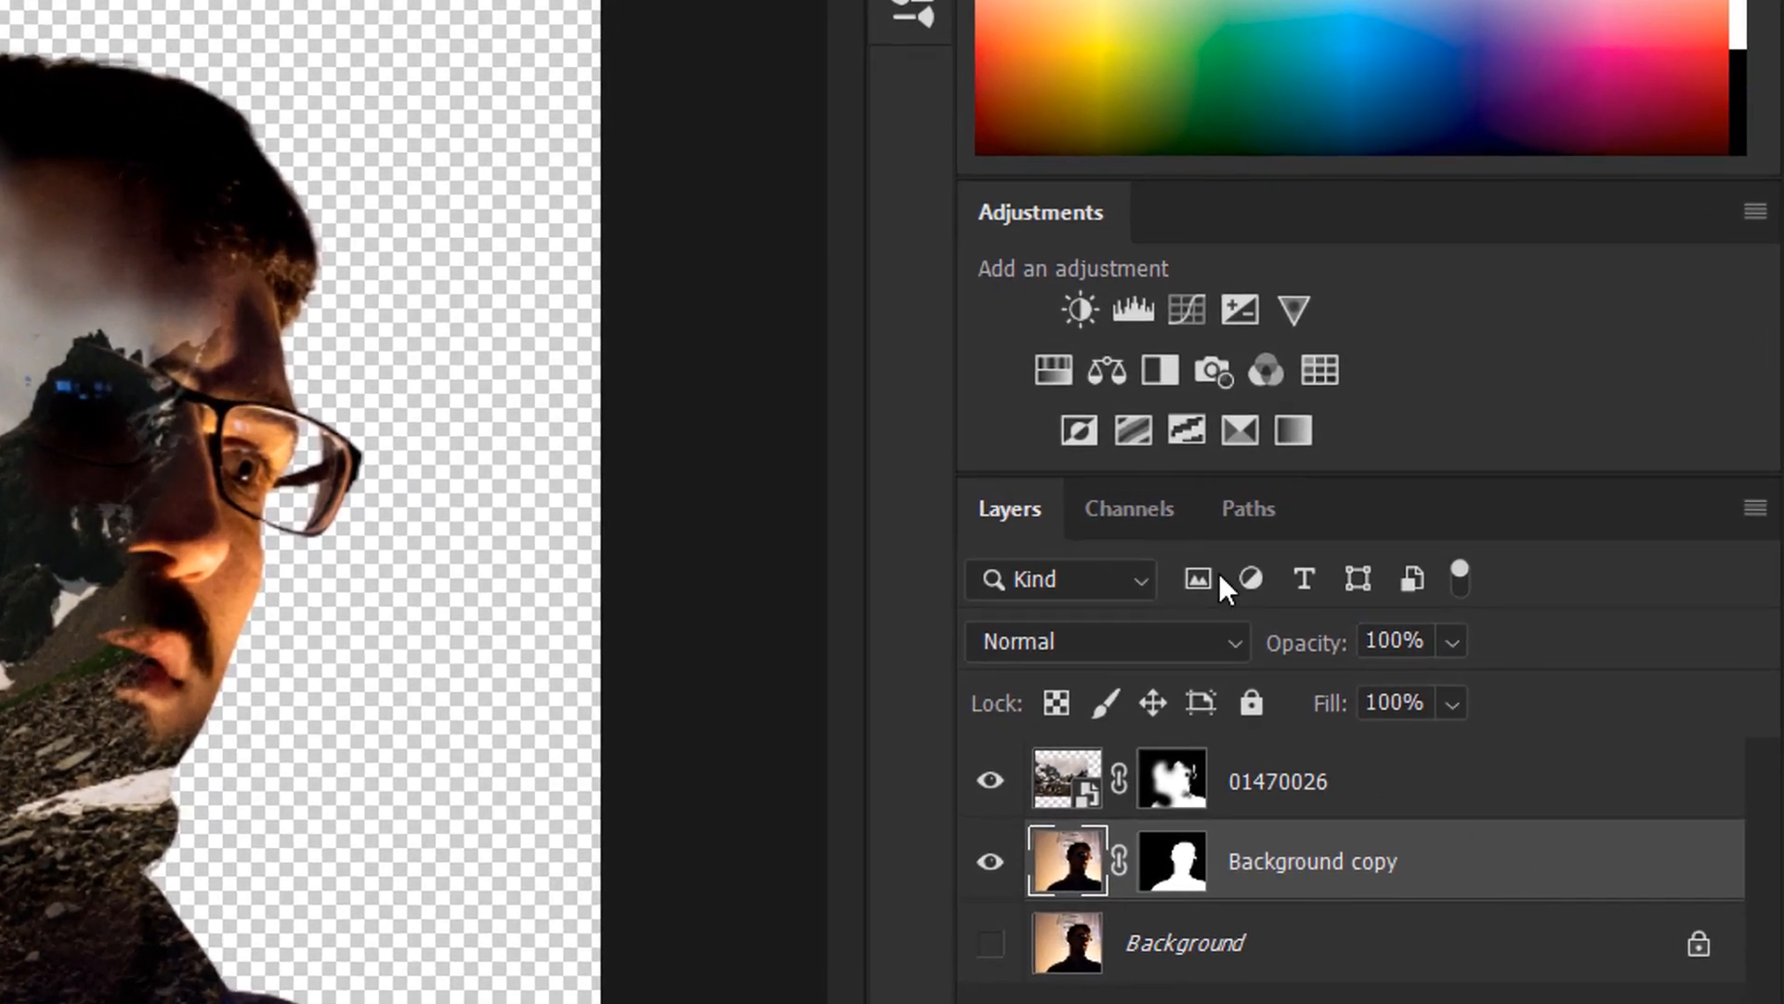
{"action": "left_click", "coordinate": [1069, 367]}
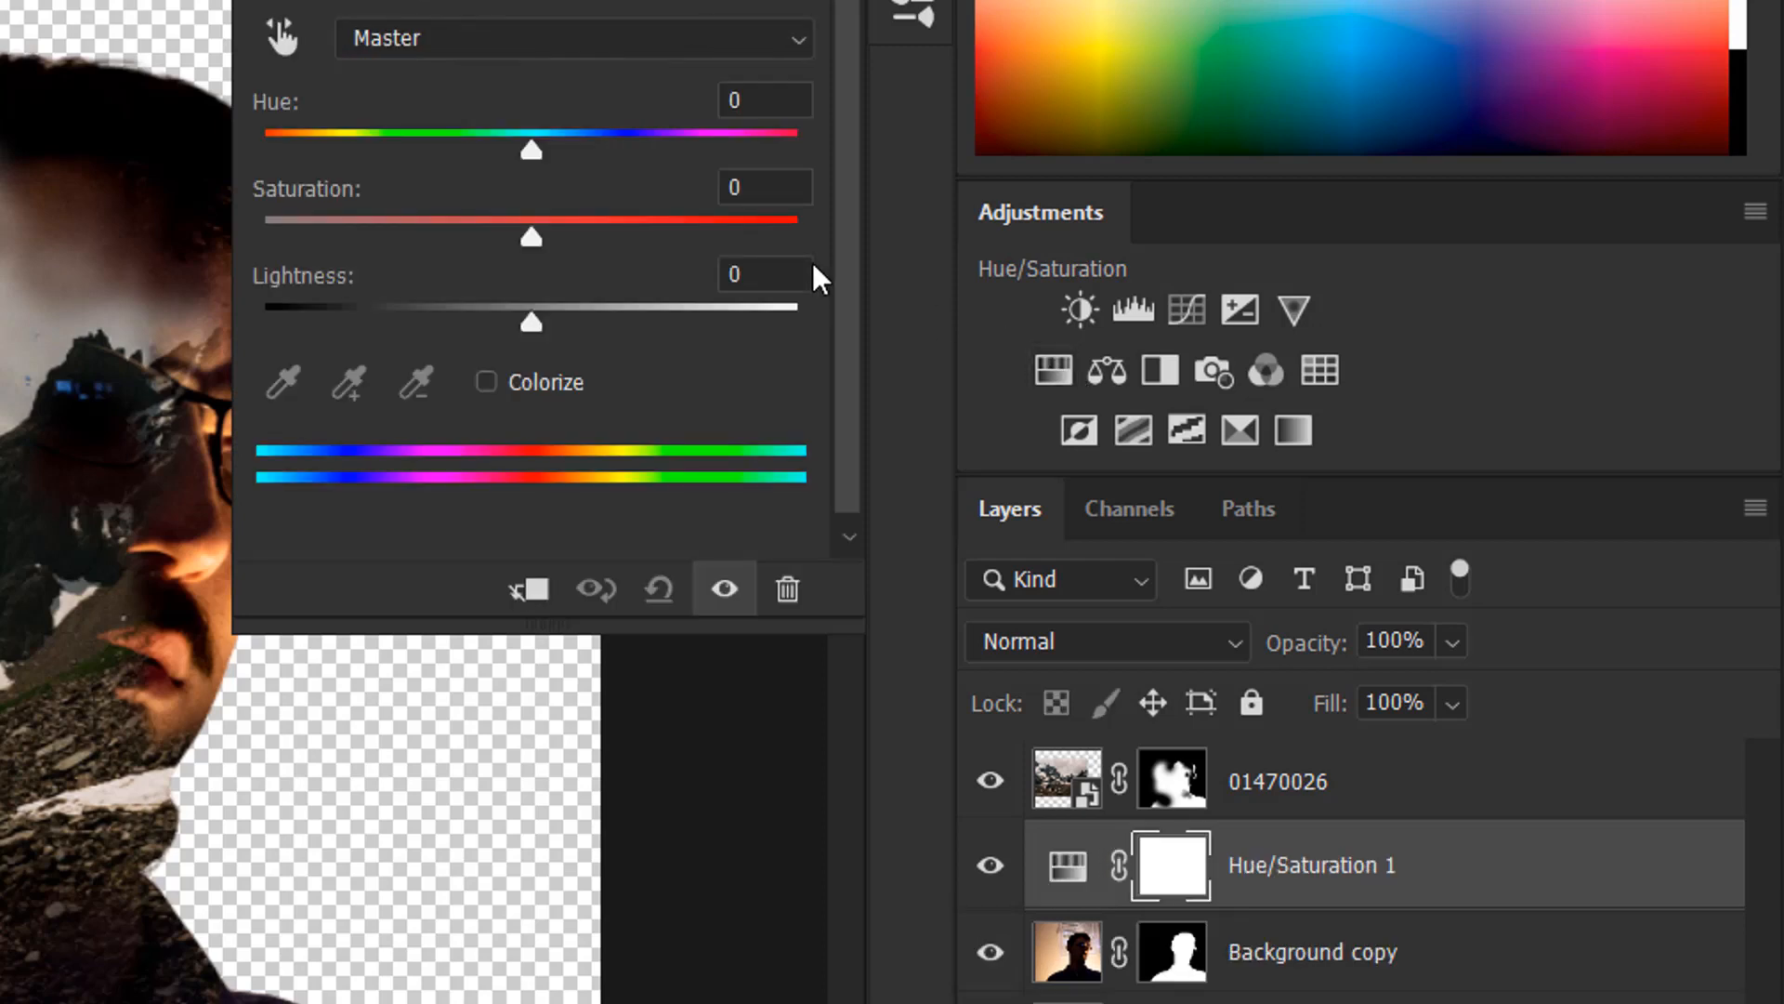
{"action": "left_click_drag", "start_coordinate": [532, 234], "coordinate": [442, 234]}
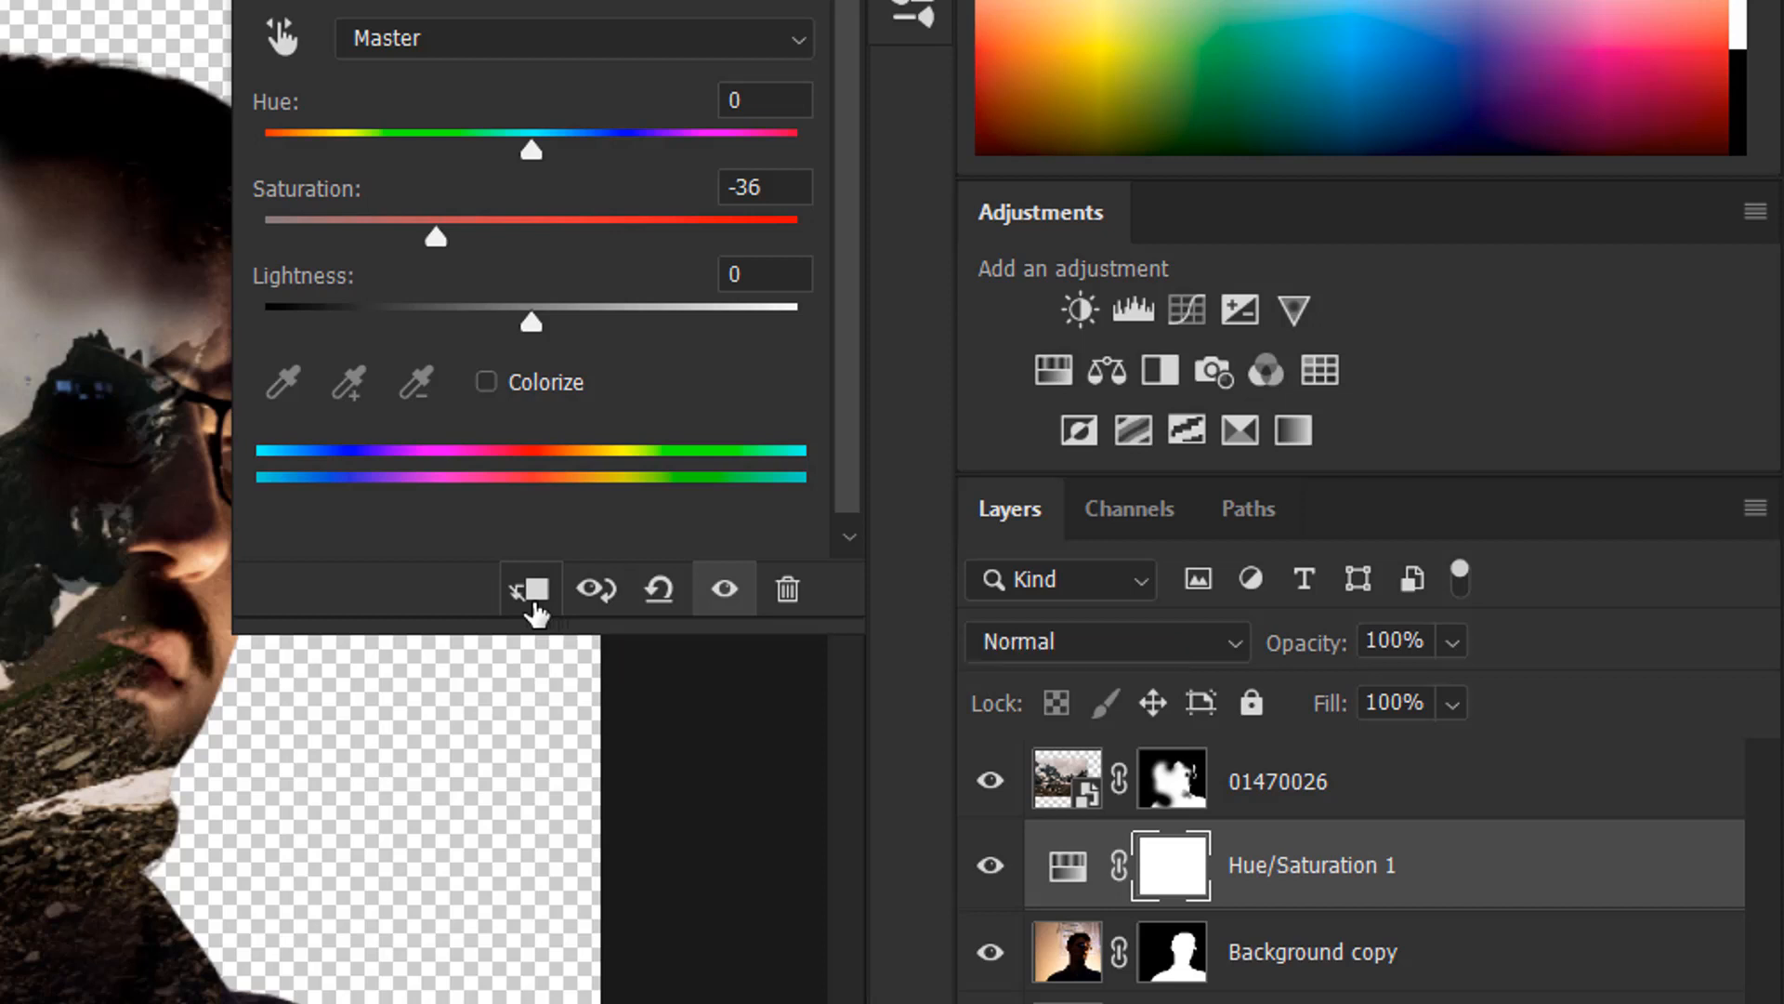
{"action": "left_click", "coordinate": [534, 606]}
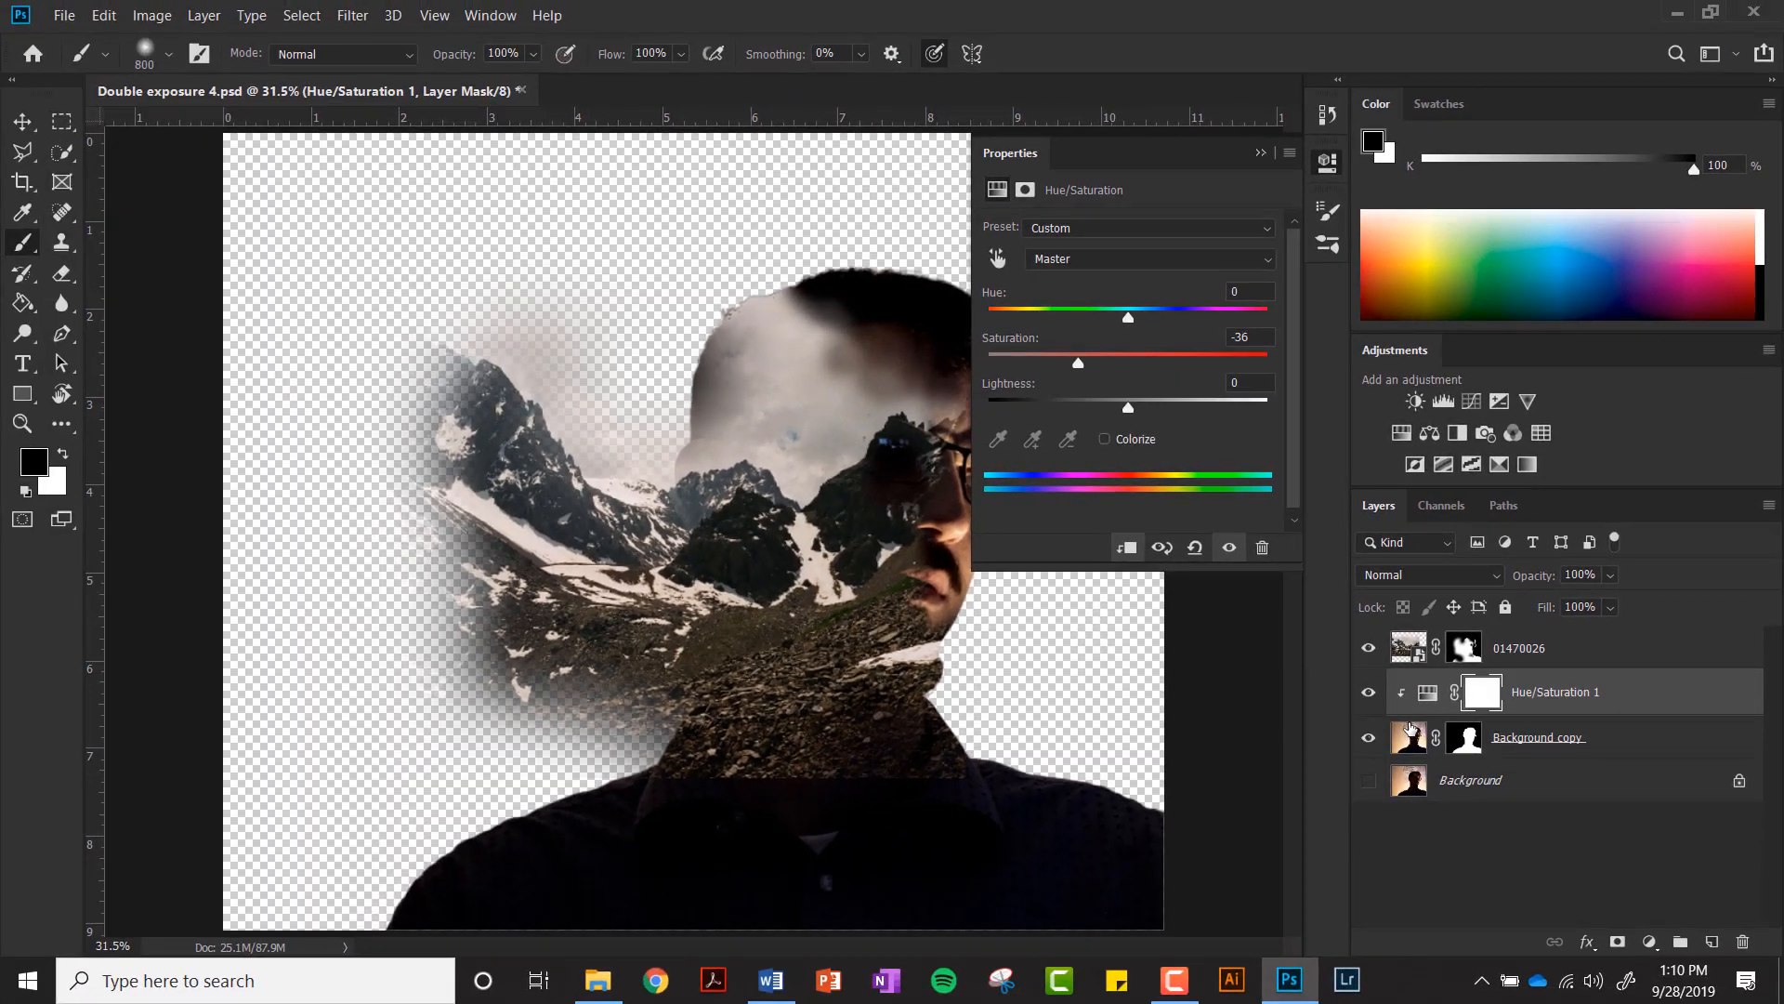
{"action": "left_click", "coordinate": [1261, 152]}
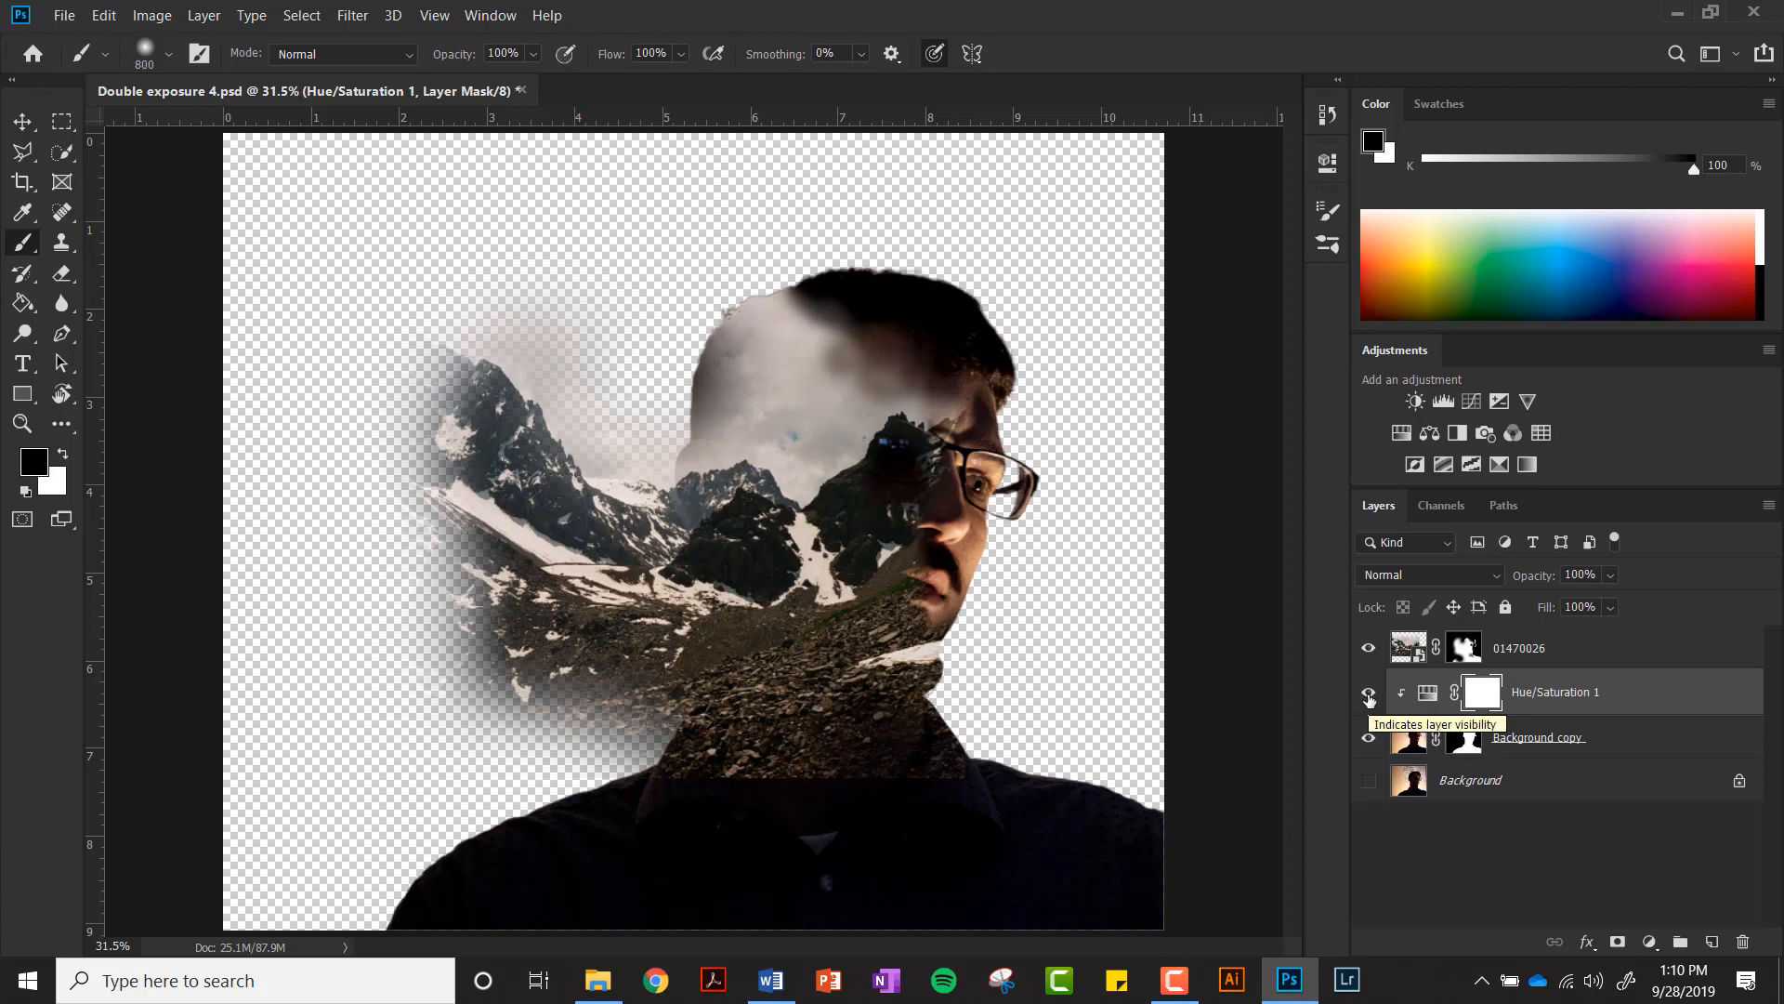
Step: Compare the portrait with and without the Hue/Saturation adjustment, leaving the adjustment visible
{"action": "left_click", "coordinate": [1368, 693]}
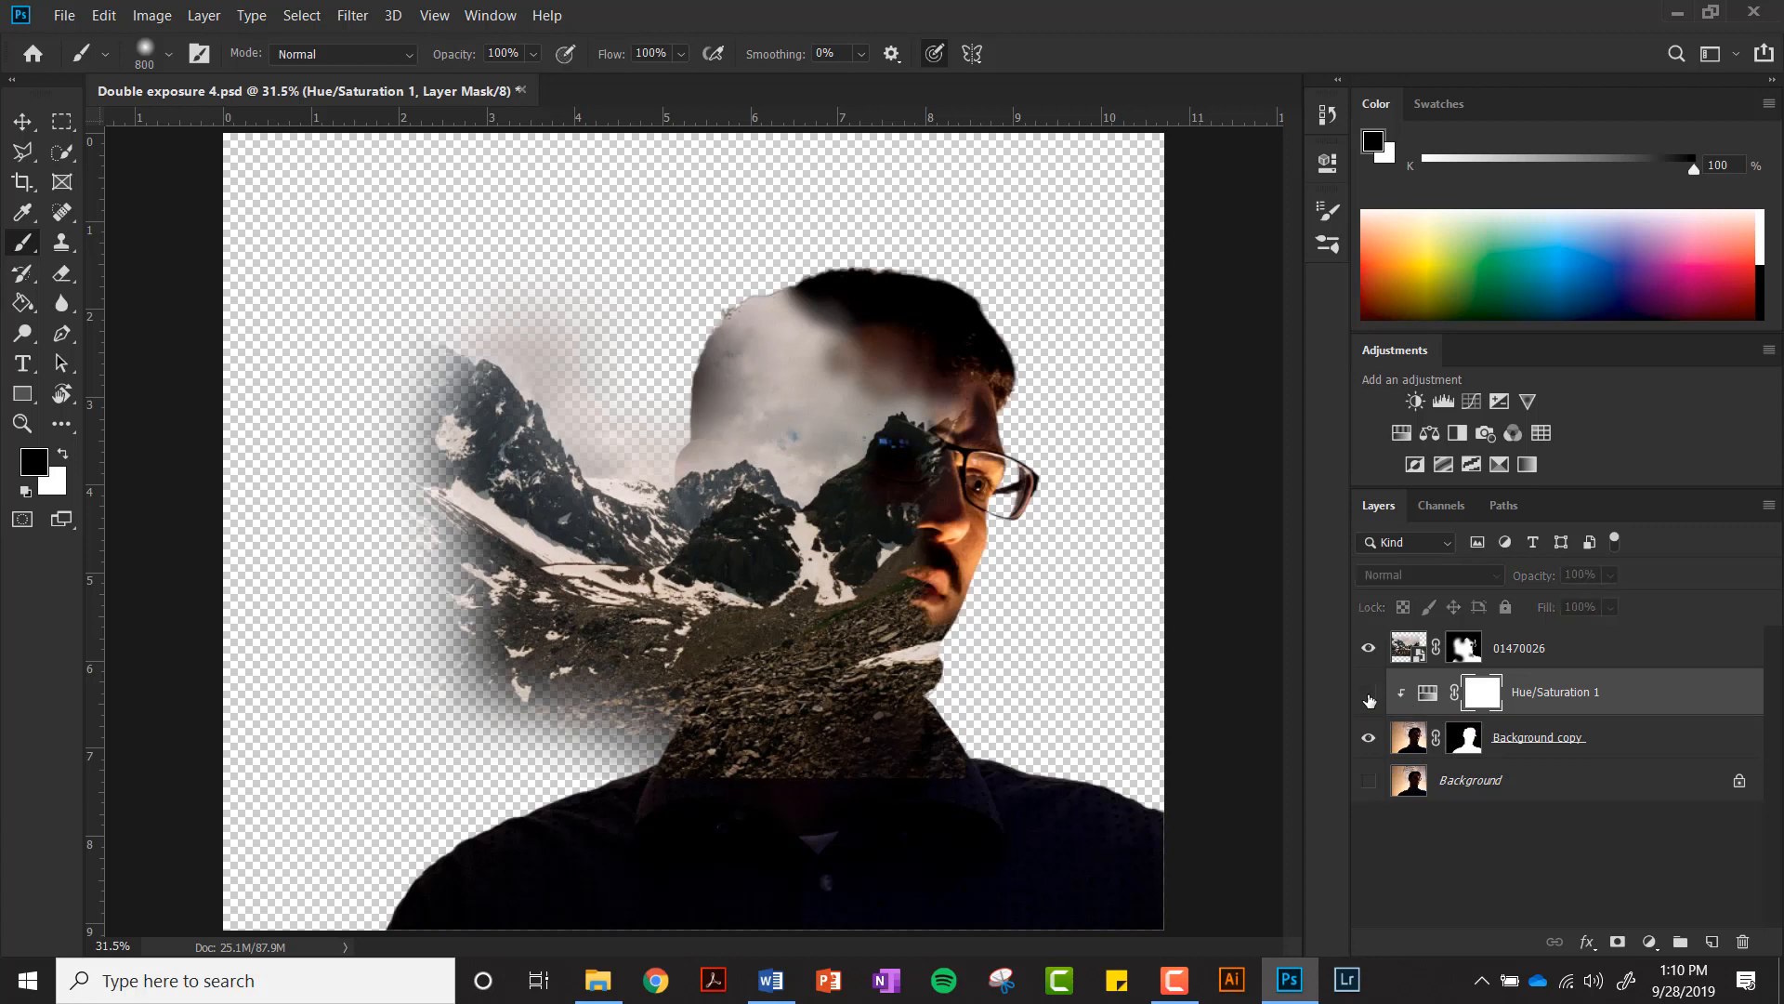
{"action": "left_click", "coordinate": [1368, 694]}
{"action": "left_click", "coordinate": [1369, 695]}
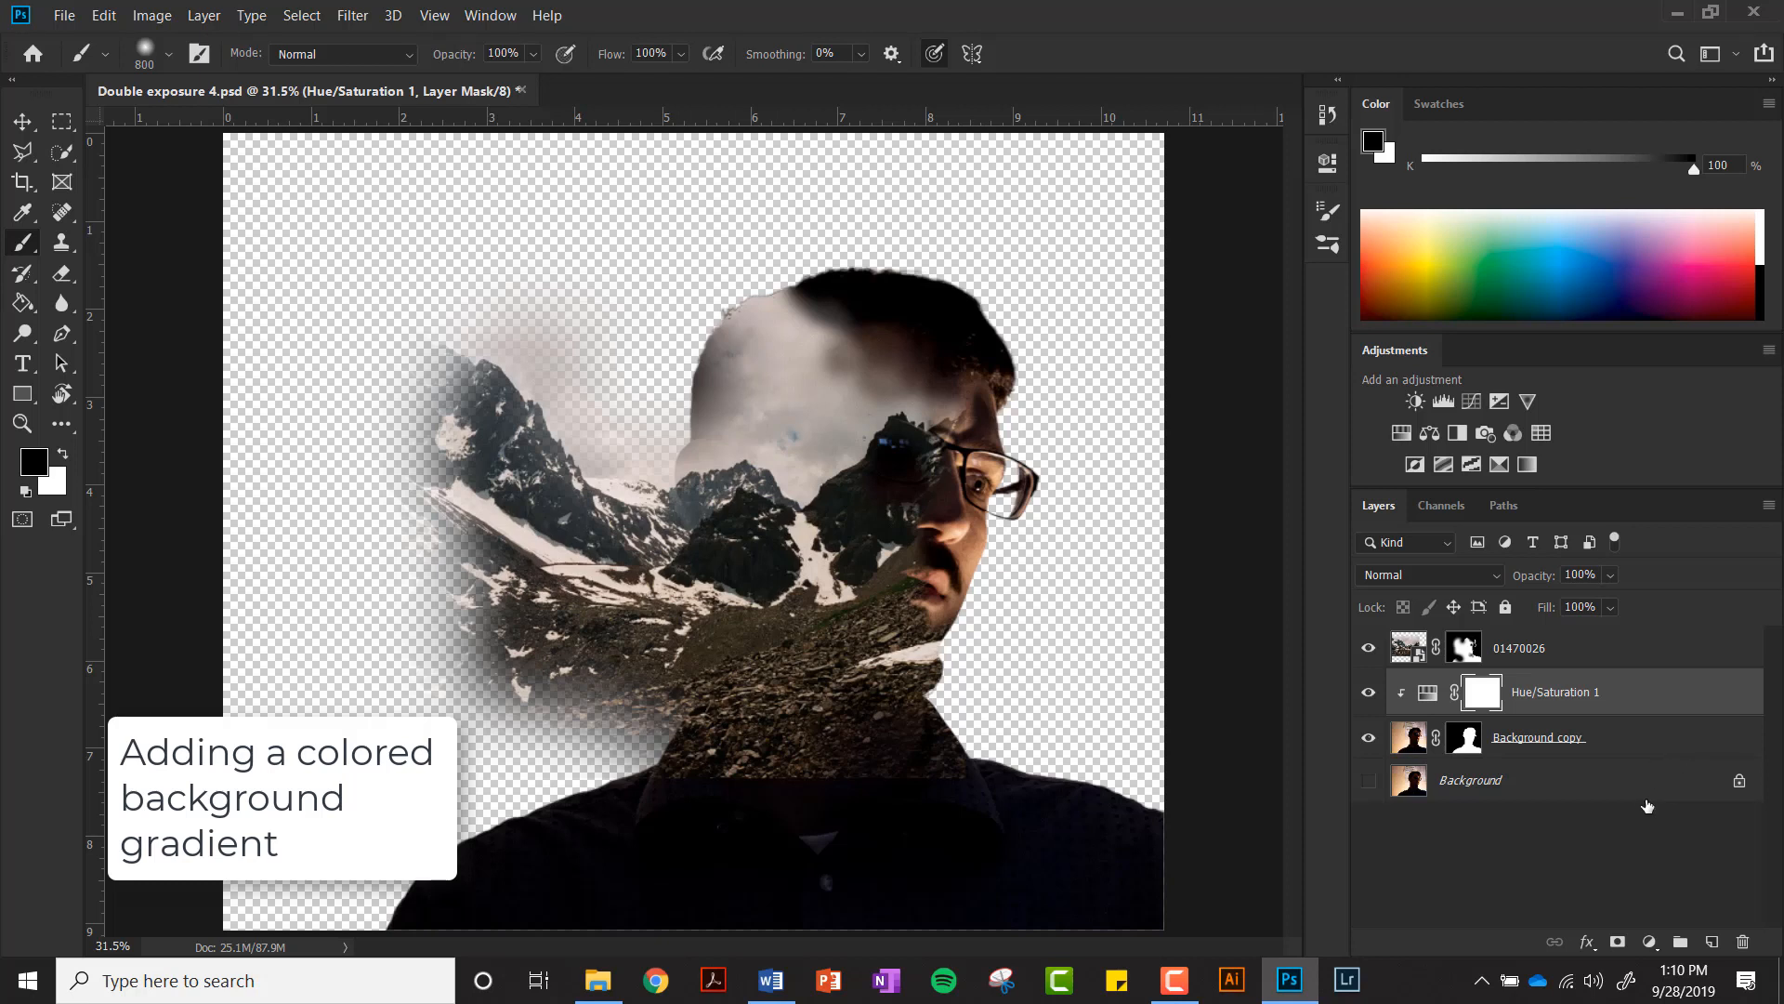
Step: Add a gradient fill layer directly above the Background layer using the Black, White preset
{"action": "left_click", "coordinate": [1581, 787]}
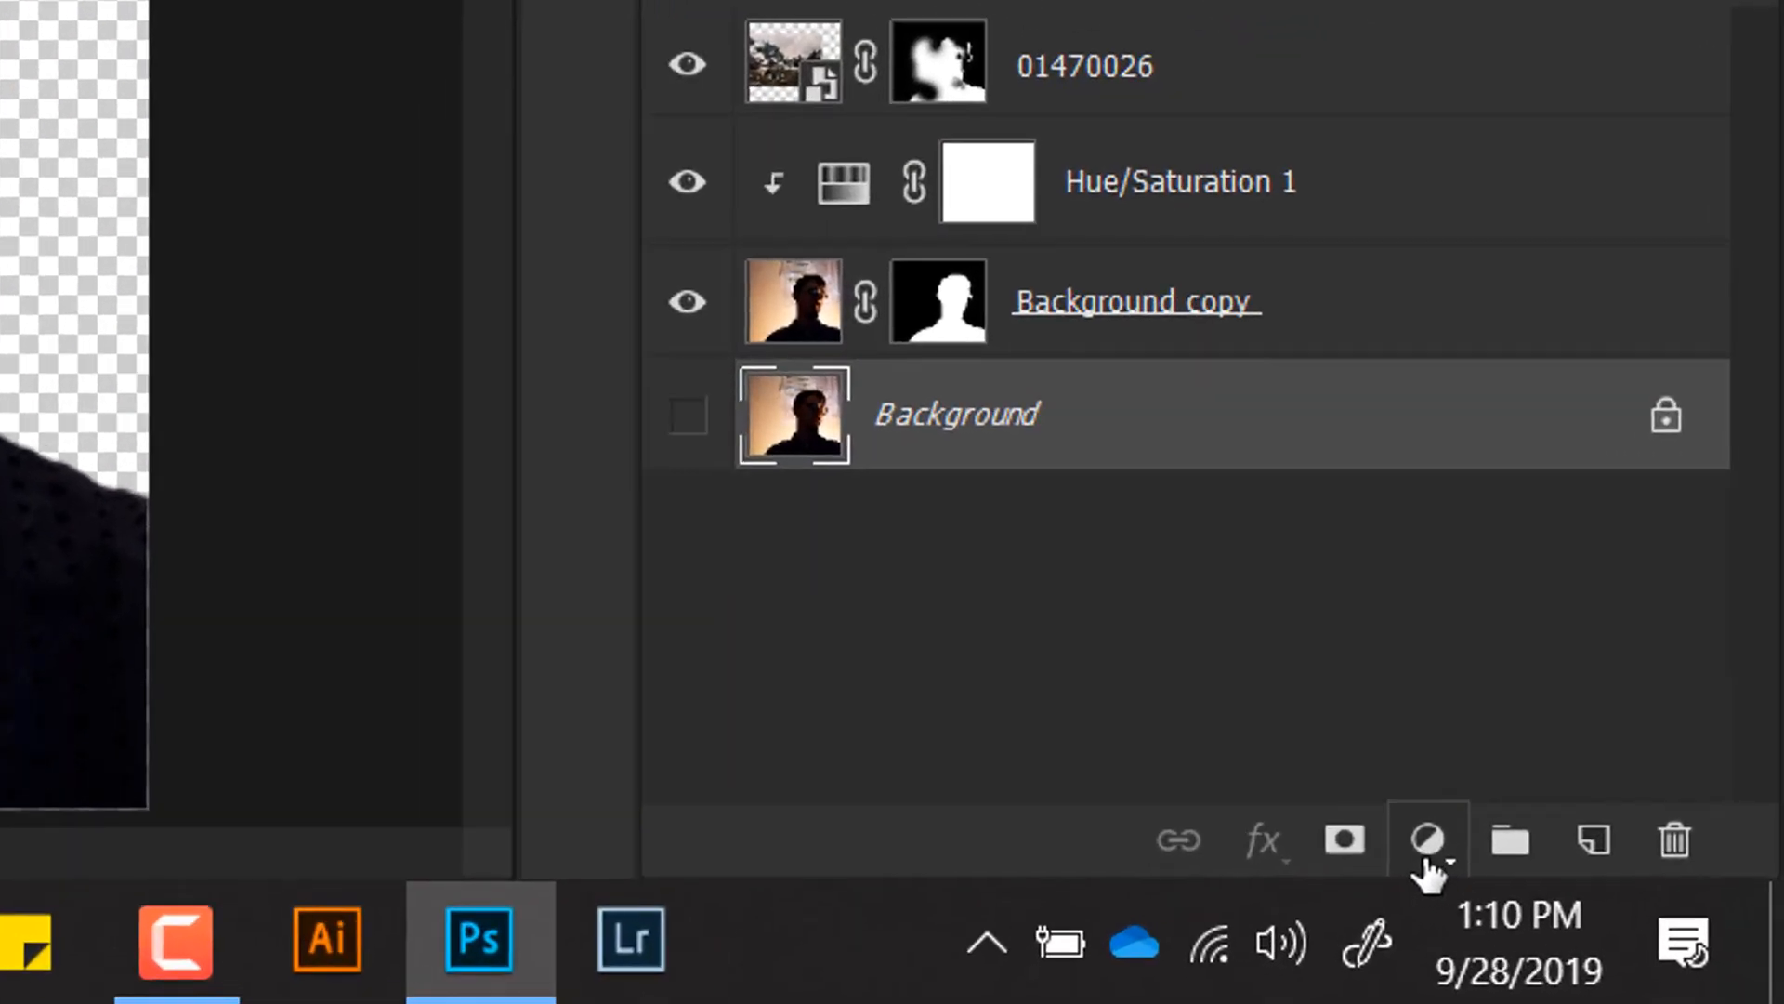
{"action": "left_click", "coordinate": [1426, 855]}
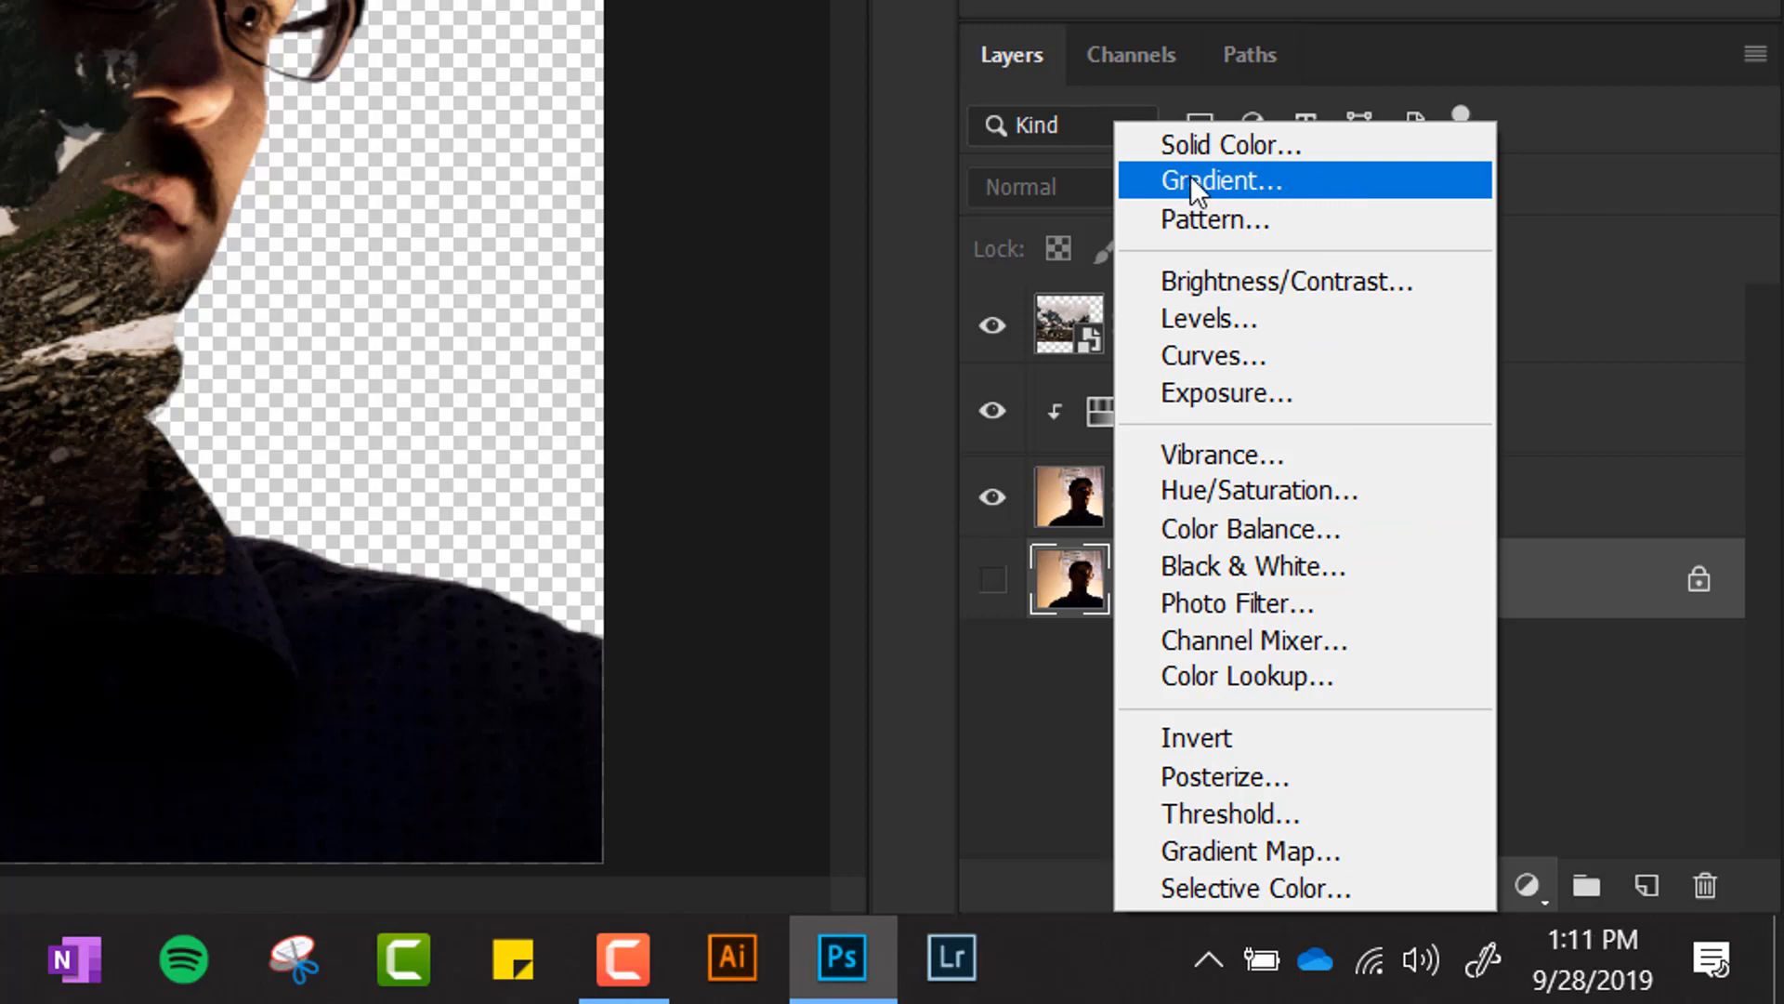
{"action": "left_click", "coordinate": [1269, 186]}
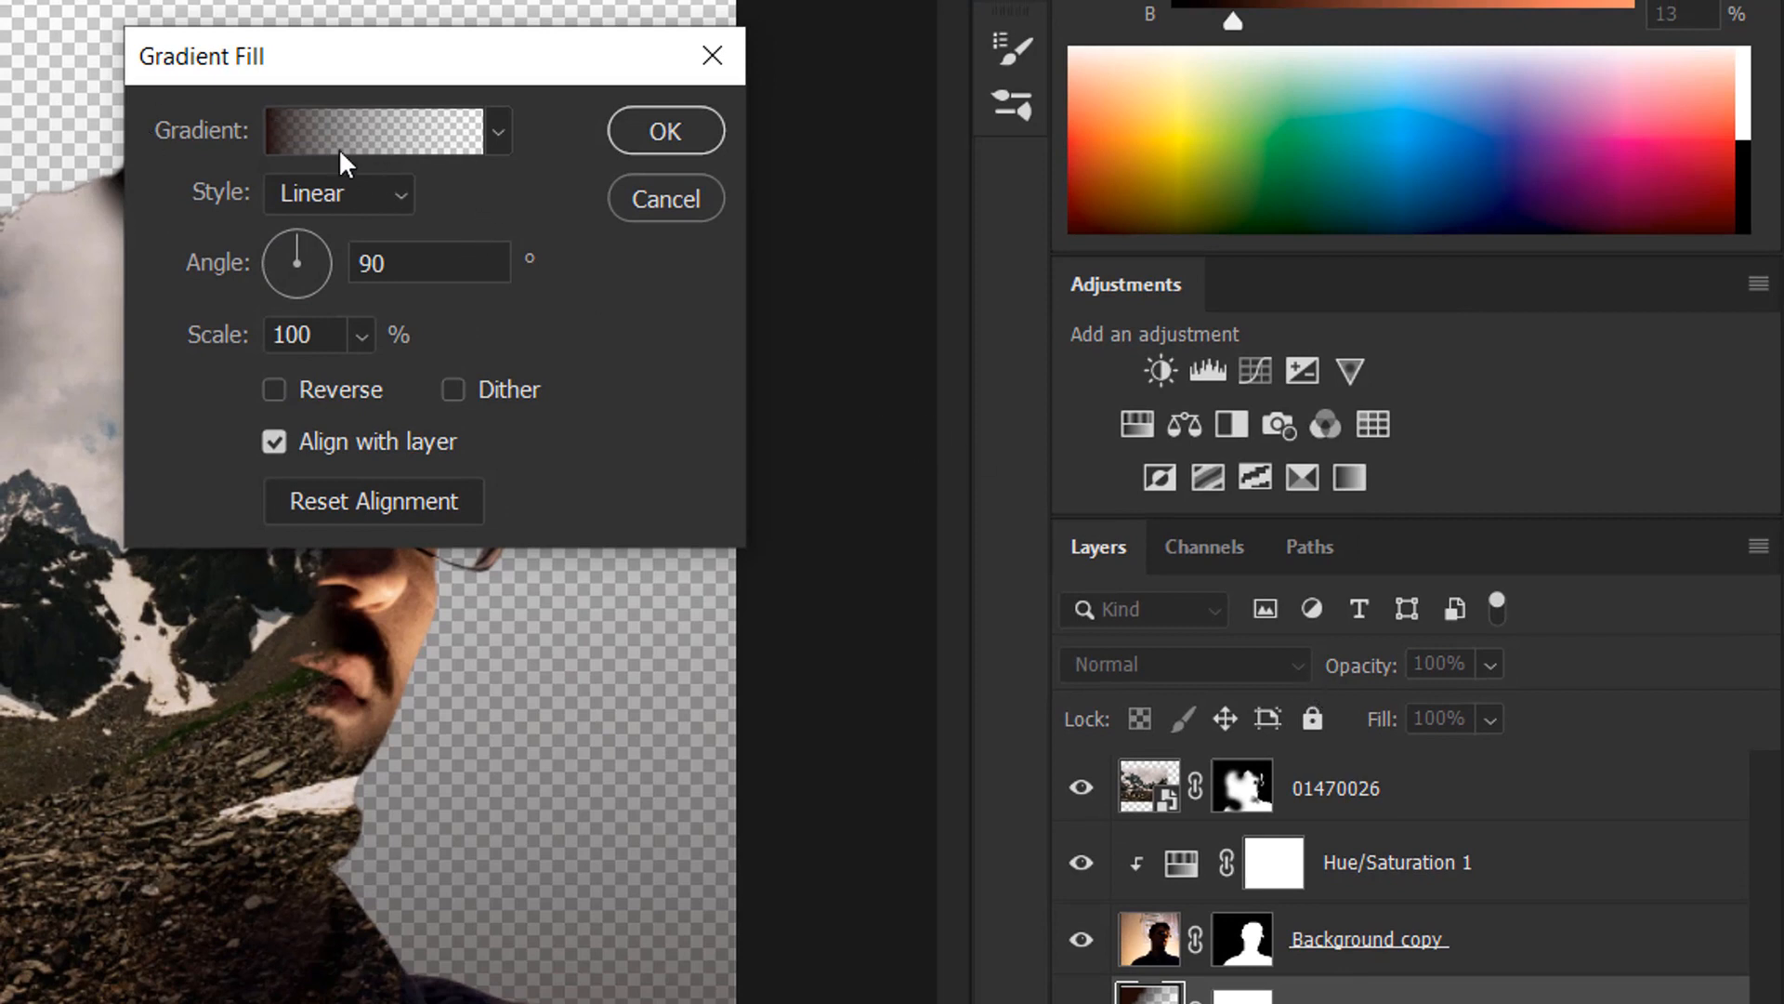
{"action": "left_click", "coordinate": [500, 136]}
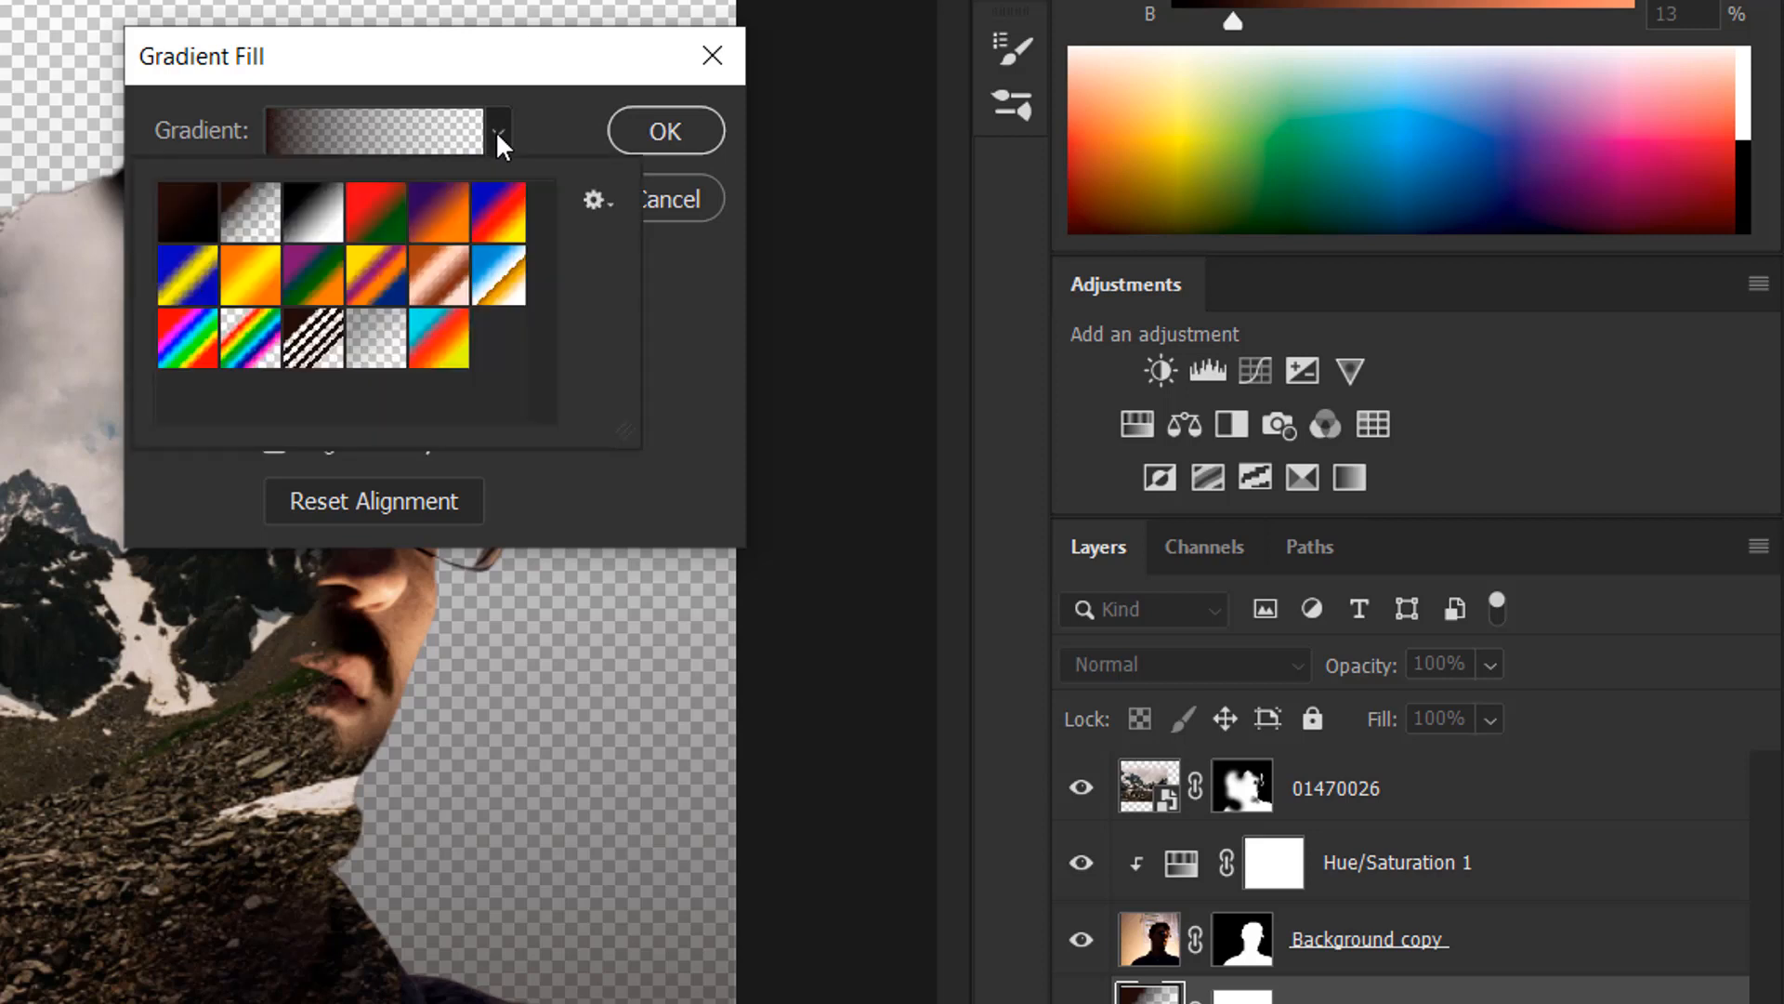
{"action": "left_click", "coordinate": [302, 223]}
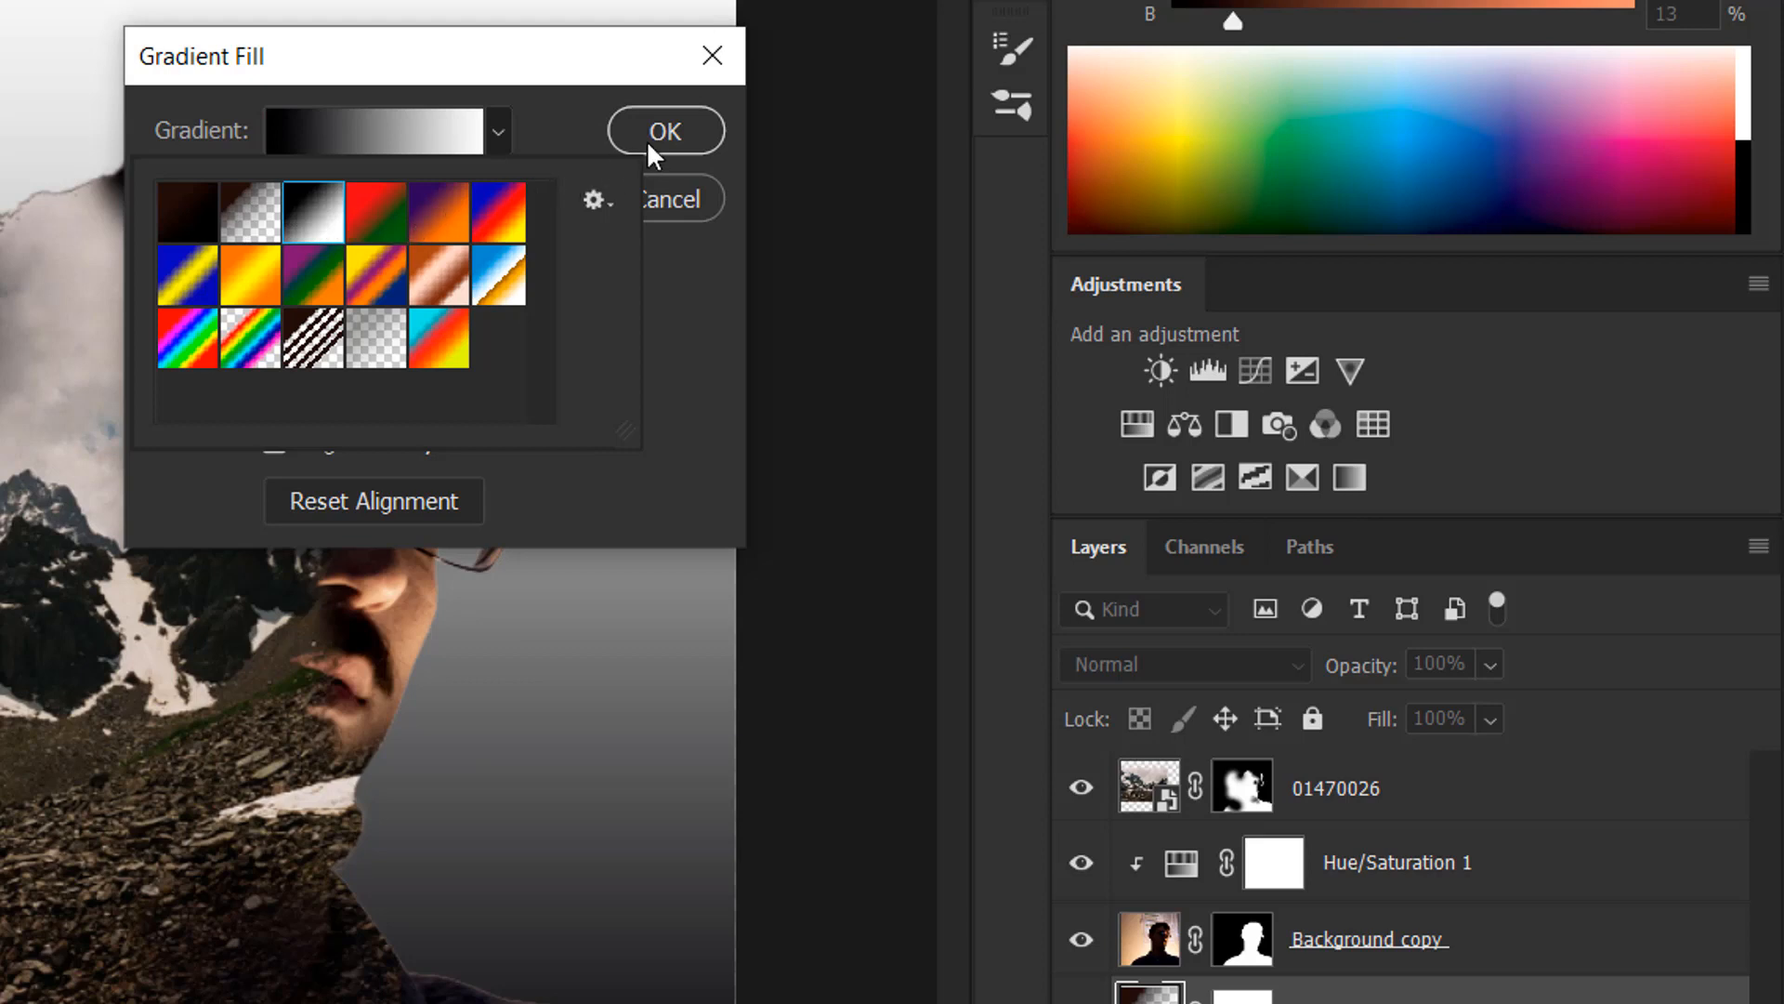
{"action": "left_click", "coordinate": [576, 124]}
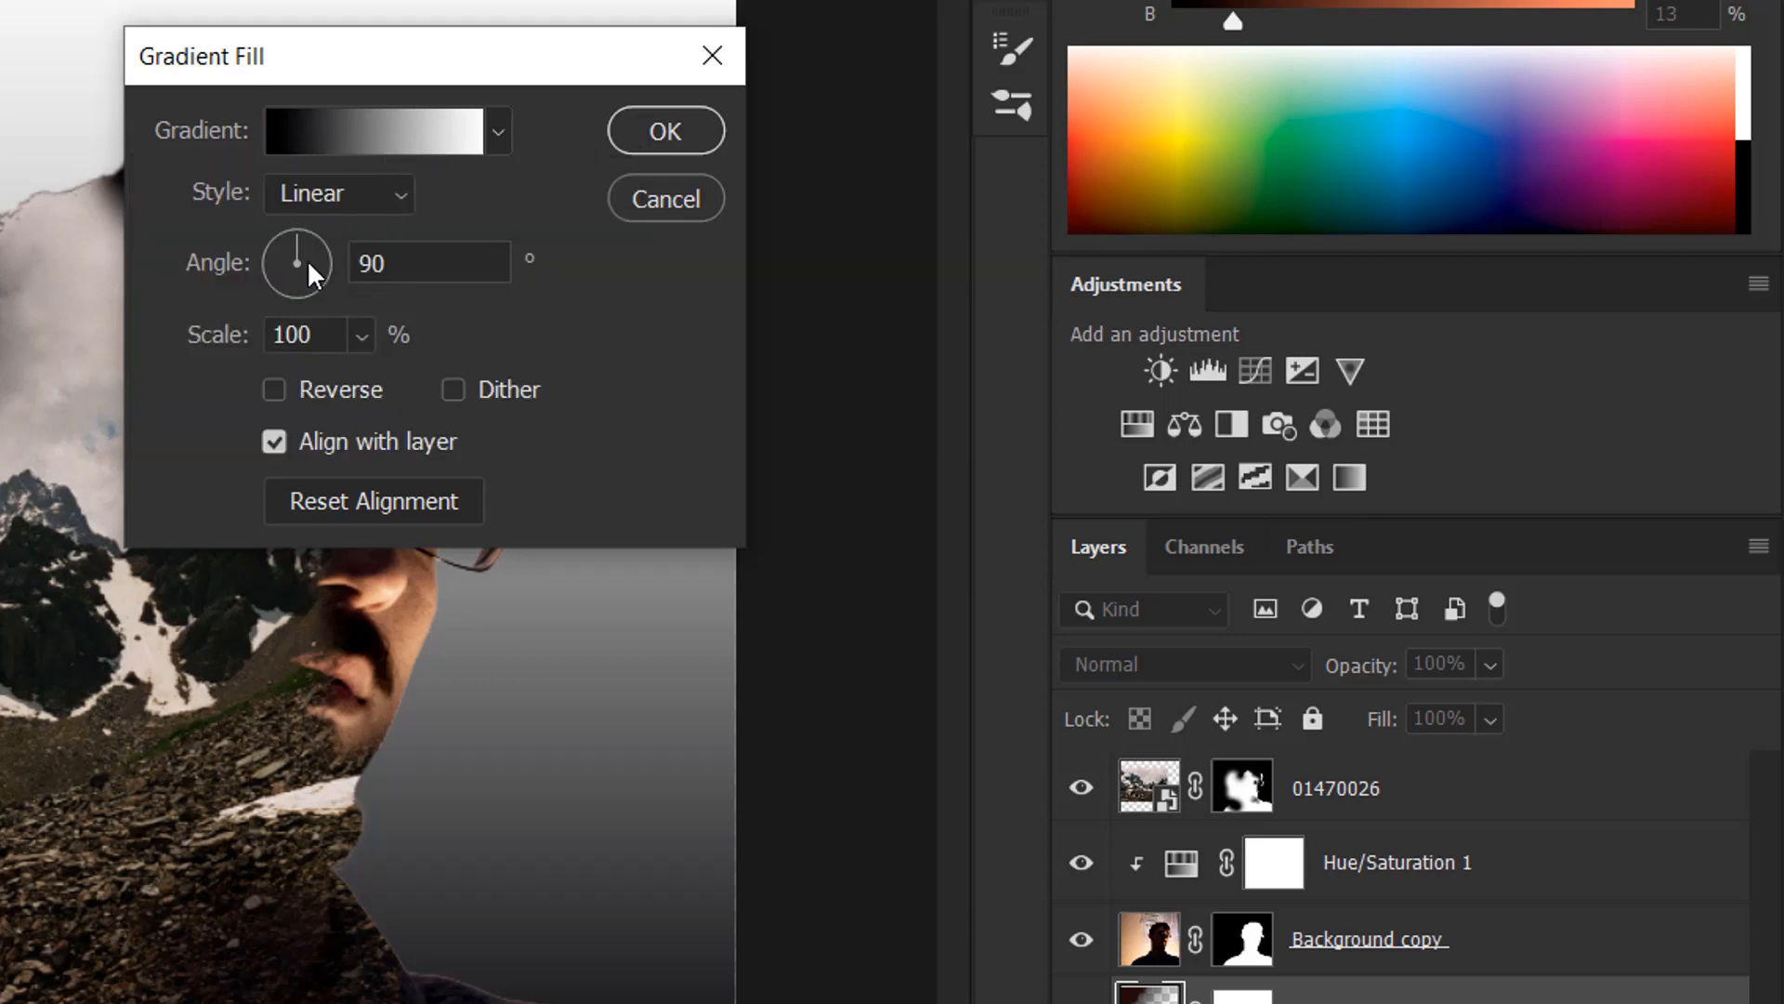
Step: Set the gradient fill's angle to 107.96°, try the Radial style and return it to Linear
{"action": "left_click_drag", "start_coordinate": [293, 242], "coordinate": [287, 225]}
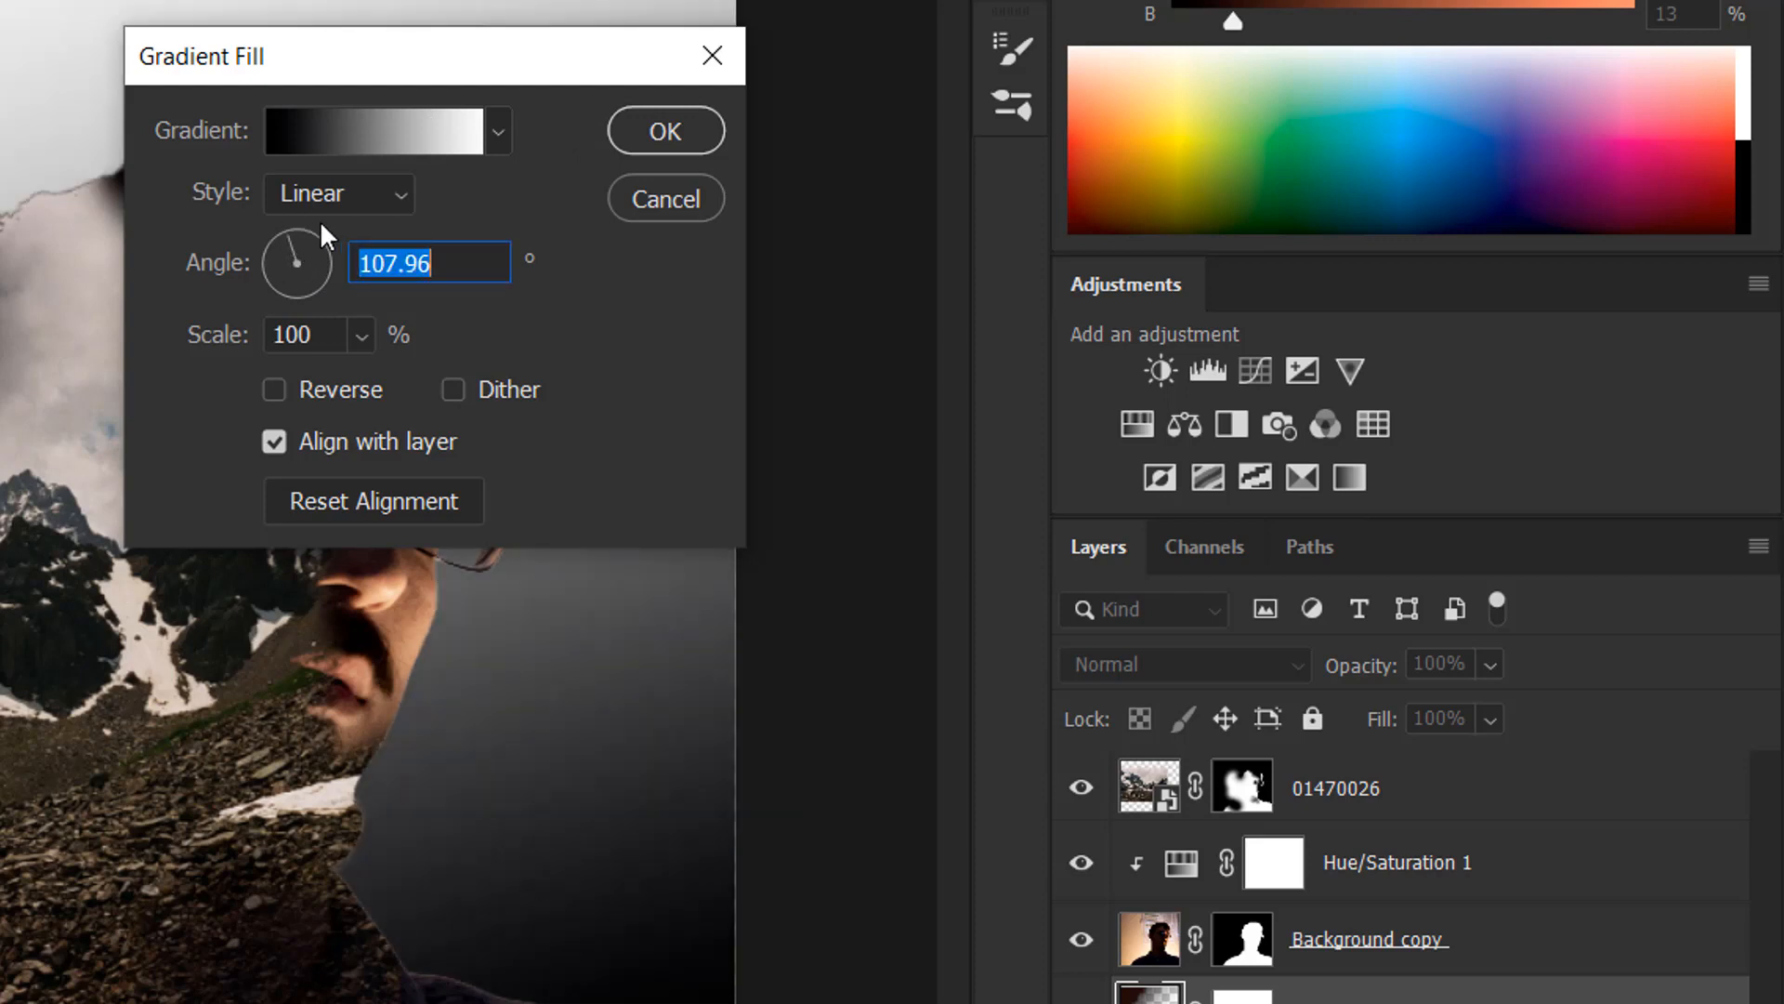
{"action": "left_click", "coordinate": [333, 195]}
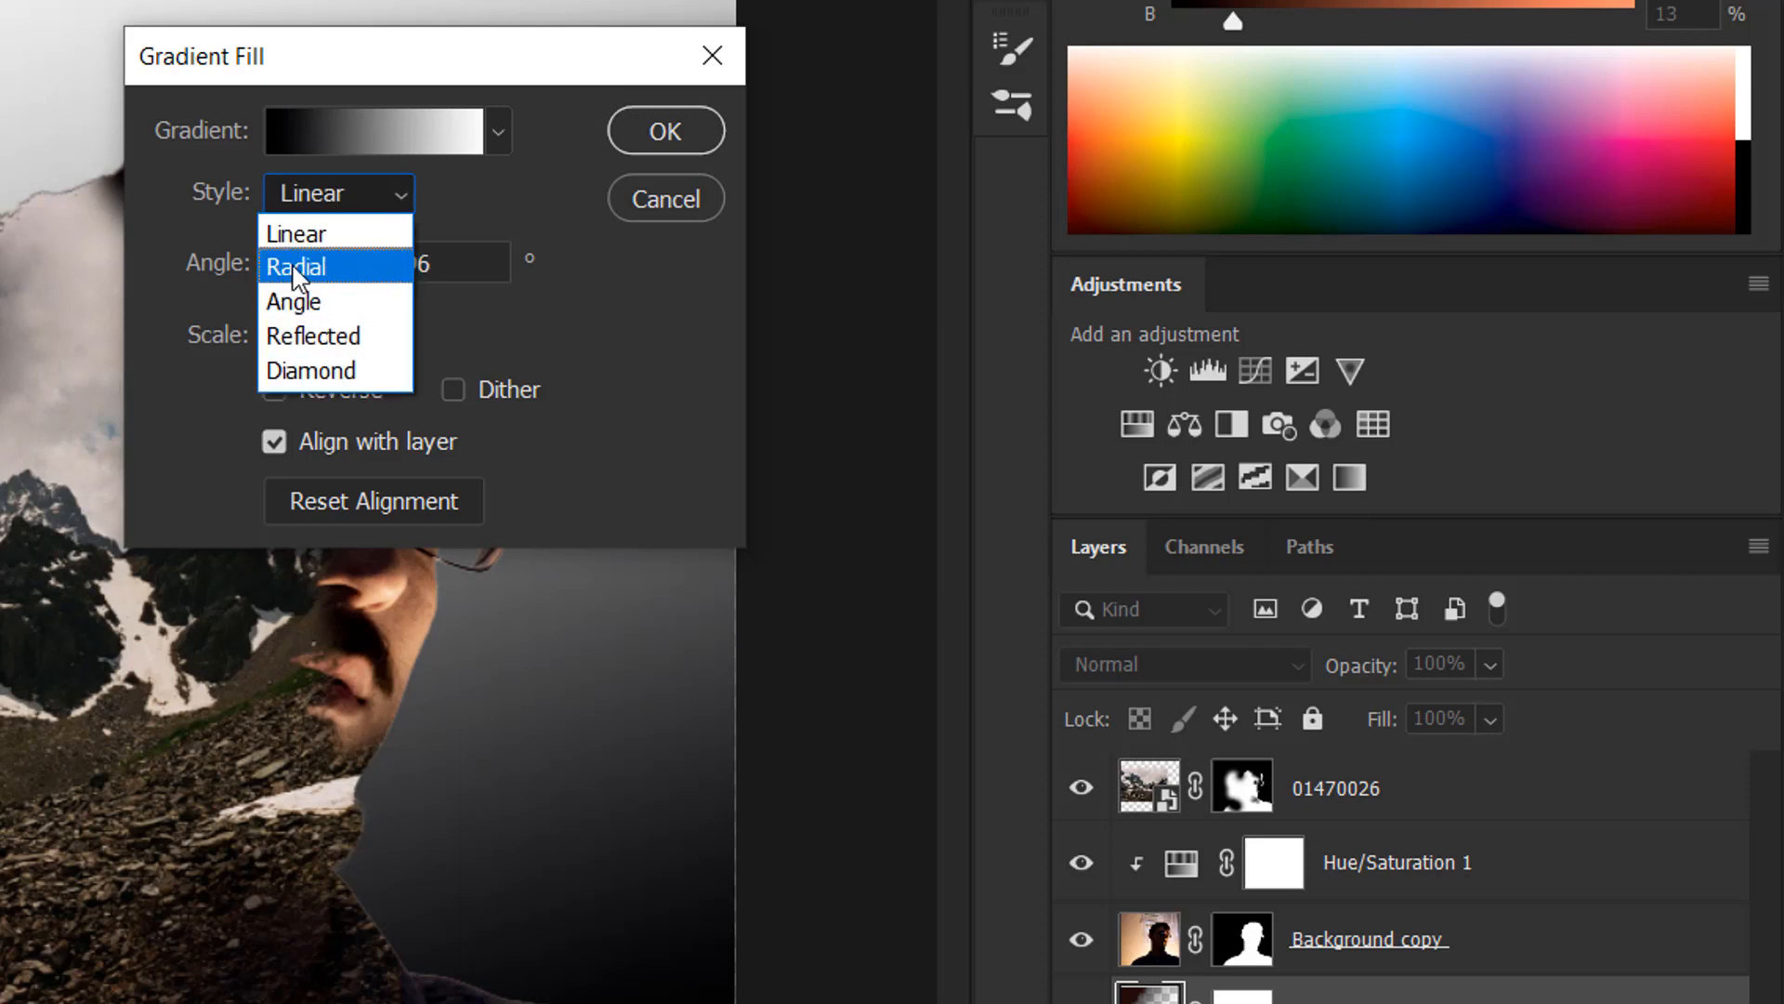
{"action": "left_click", "coordinate": [363, 195]}
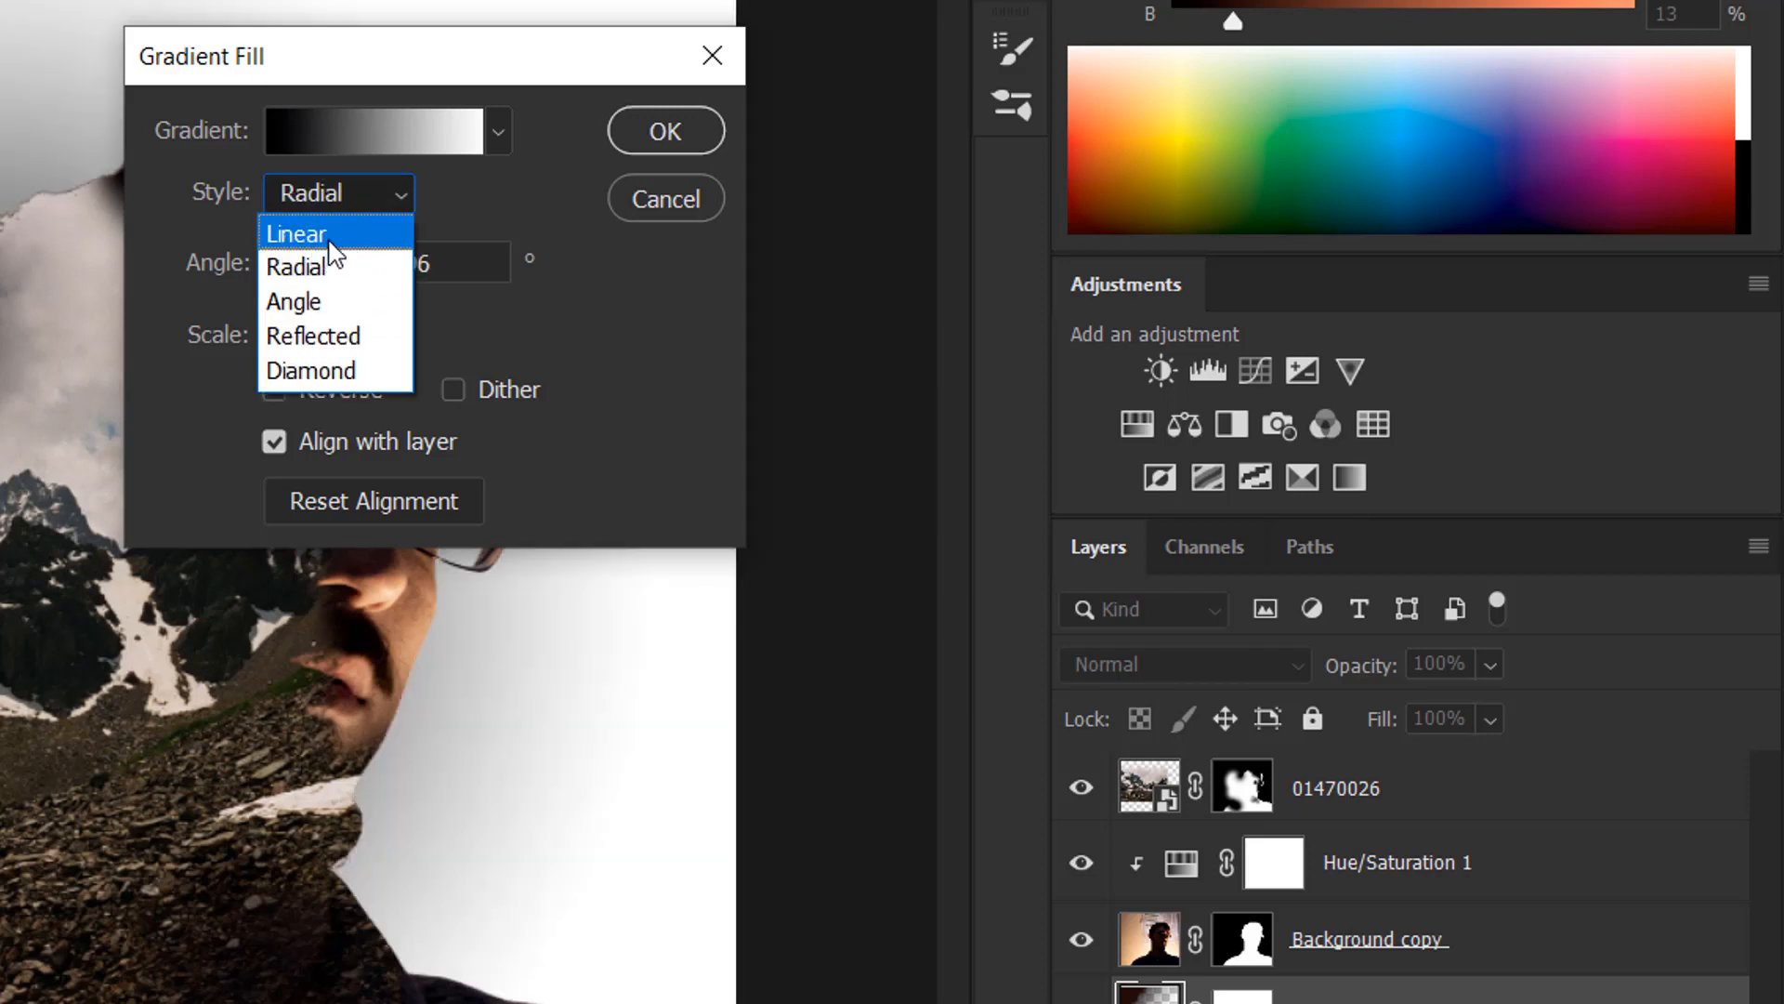
{"action": "left_click", "coordinate": [307, 234]}
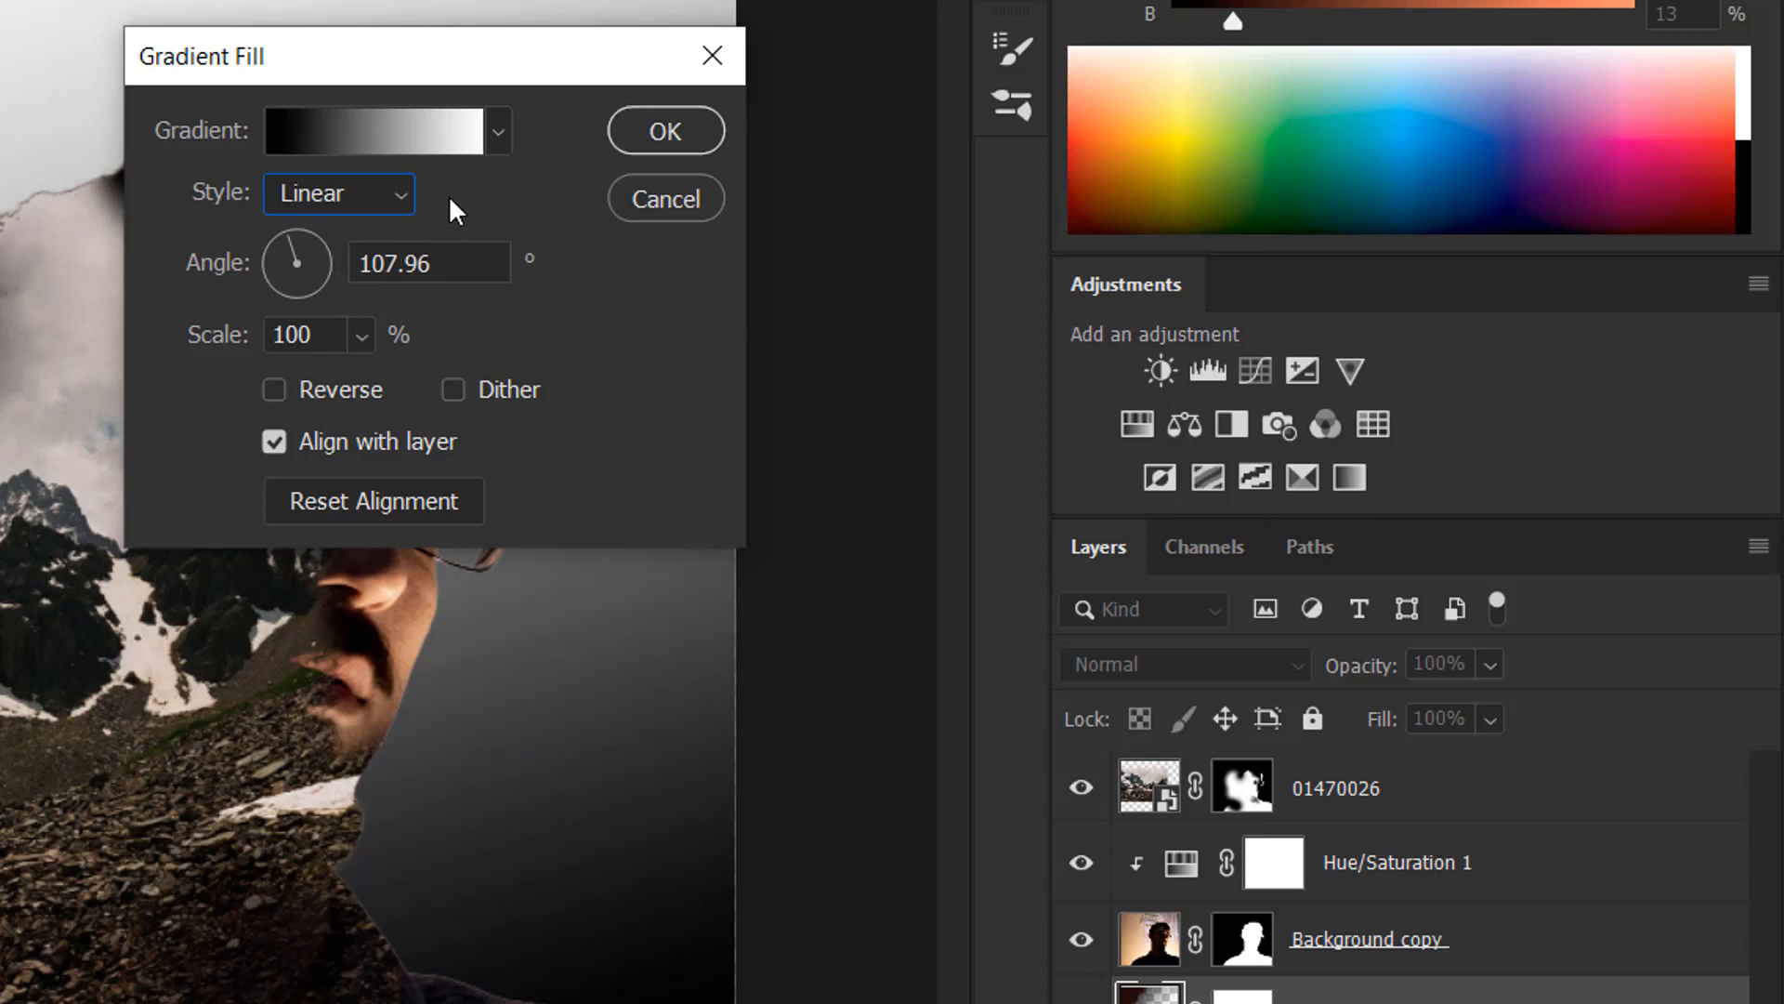
Step: Change the gradient's black colour stop to dark blue #20263e
{"action": "left_click", "coordinate": [360, 130]}
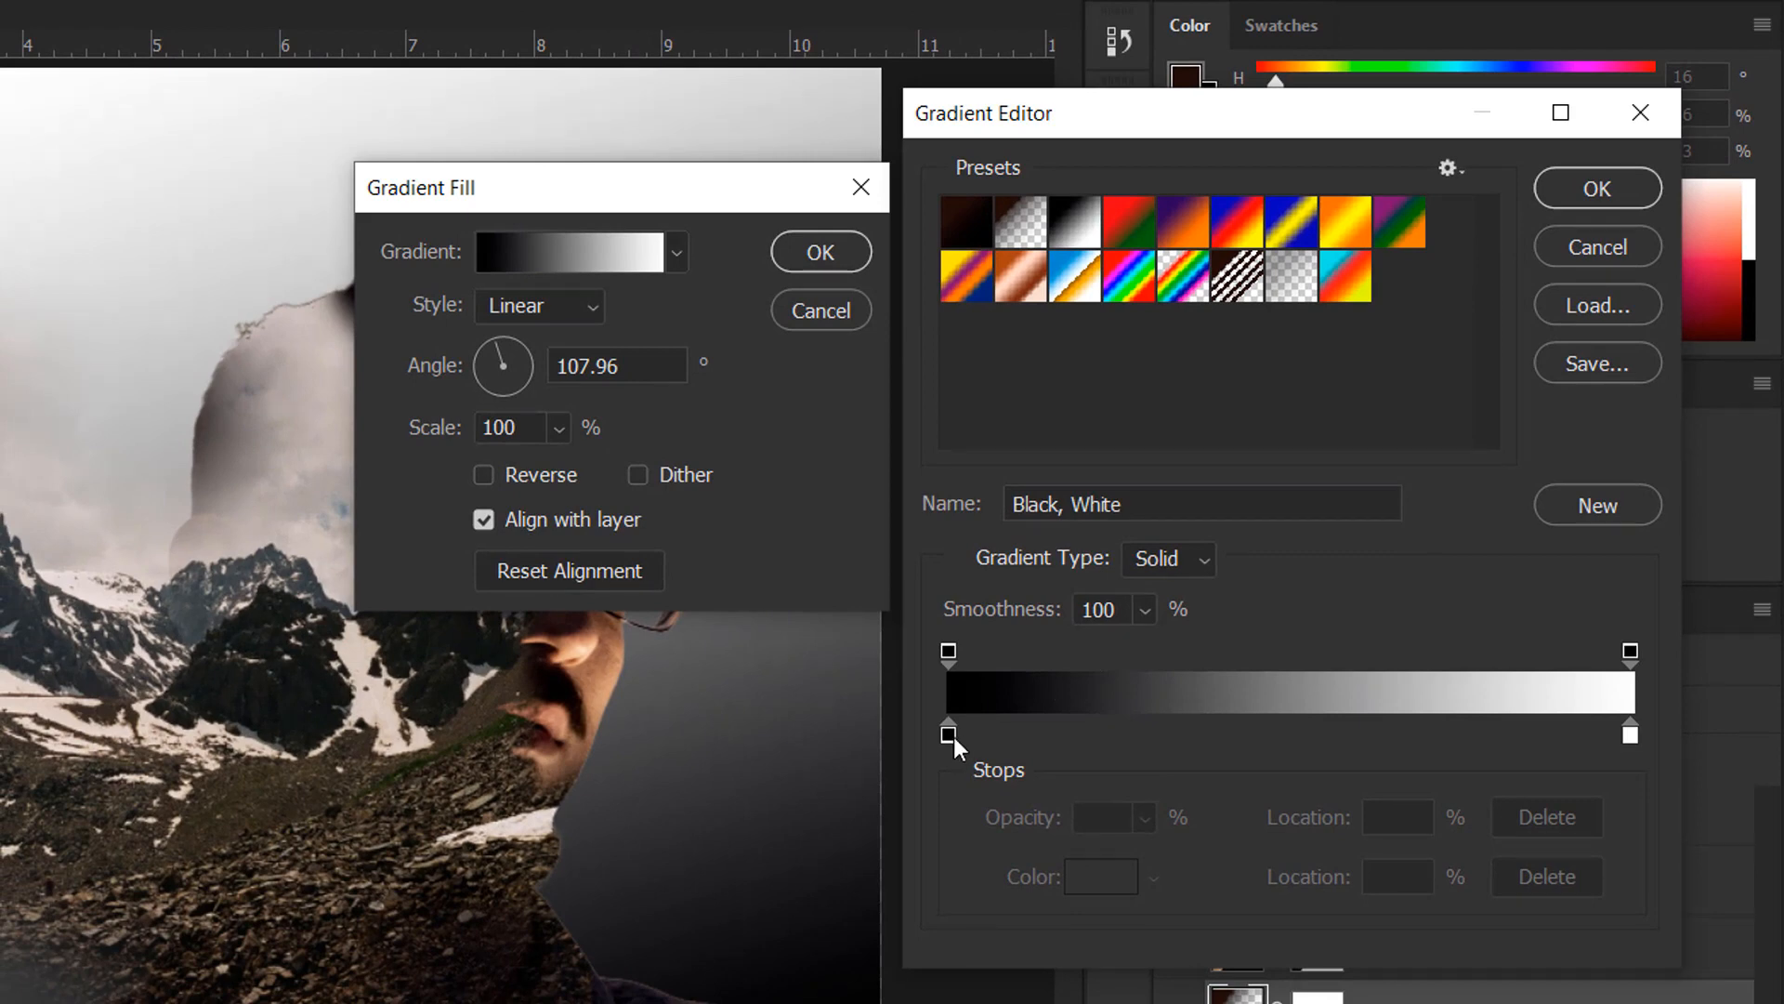
{"action": "left_click", "coordinate": [950, 736]}
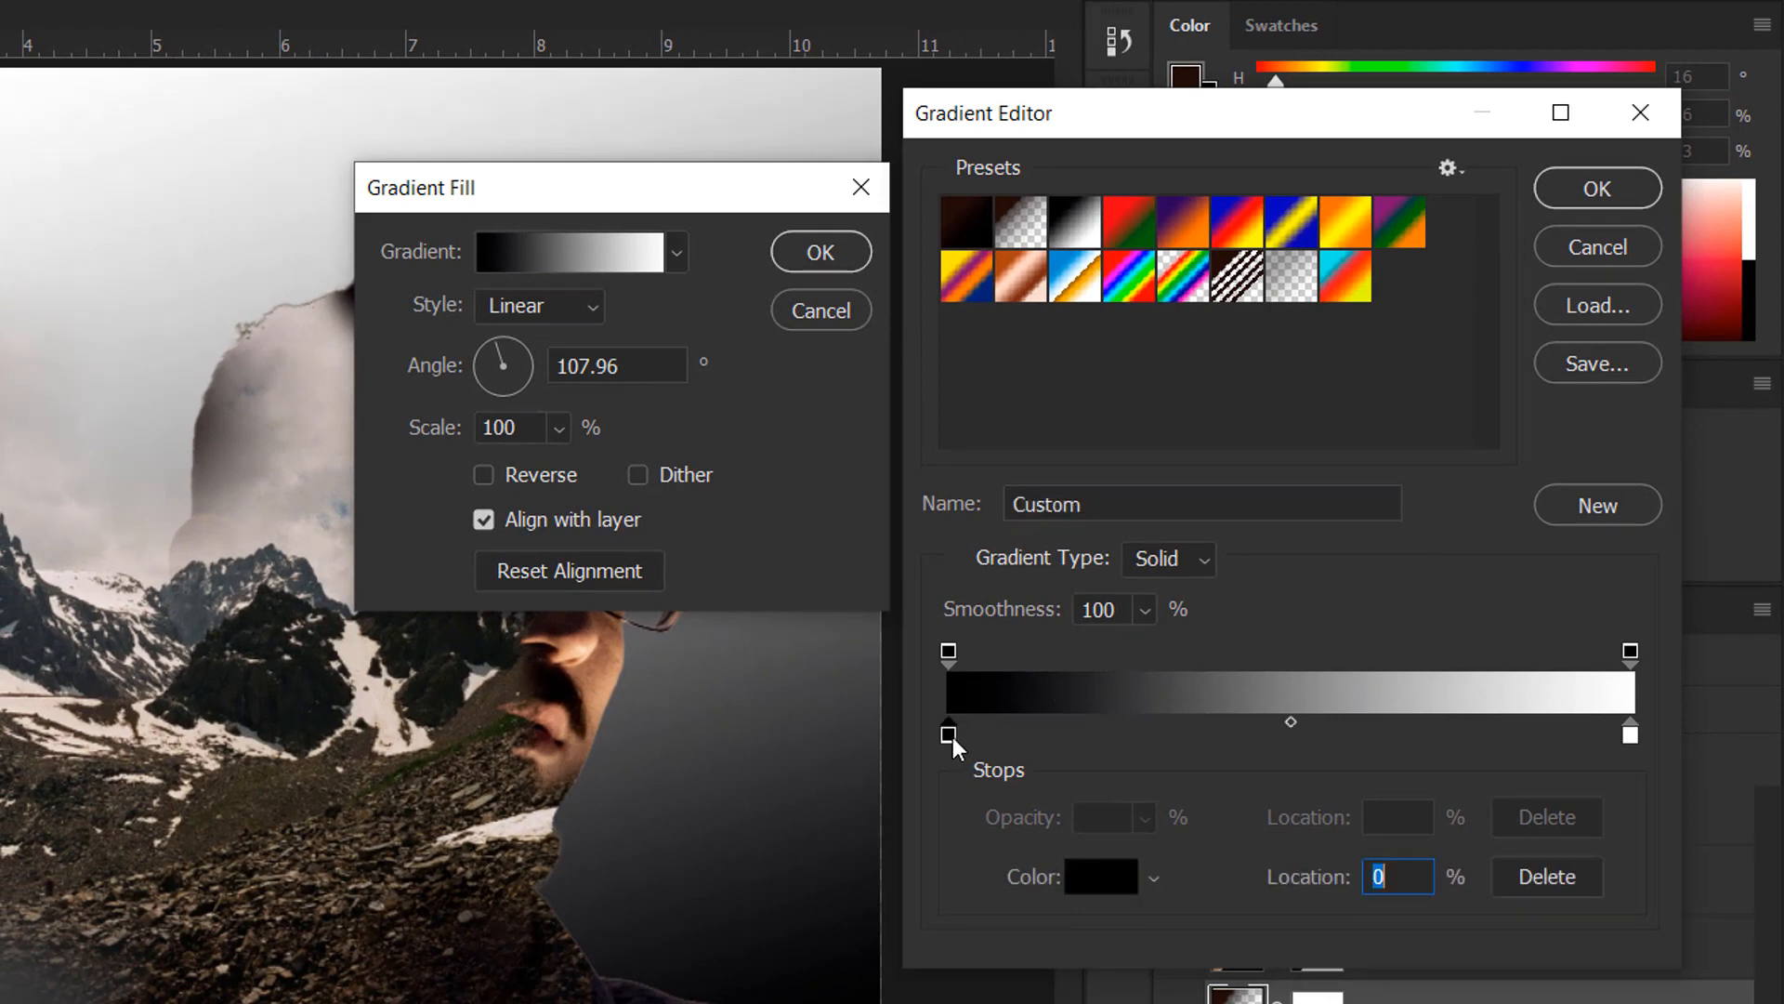
{"action": "double_click", "coordinate": [950, 736]}
{"action": "left_click", "coordinate": [1011, 588]}
{"action": "mouse_move", "coordinate": [1011, 587]}
{"action": "left_mouse_down"}
{"action": "mouse_move", "coordinate": [1004, 565]}
{"action": "mouse_move", "coordinate": [1071, 598]}
{"action": "mouse_move", "coordinate": [1088, 574]}
{"action": "mouse_move", "coordinate": [901, 590]}
{"action": "mouse_move", "coordinate": [928, 590]}
{"action": "left_mouse_up"}
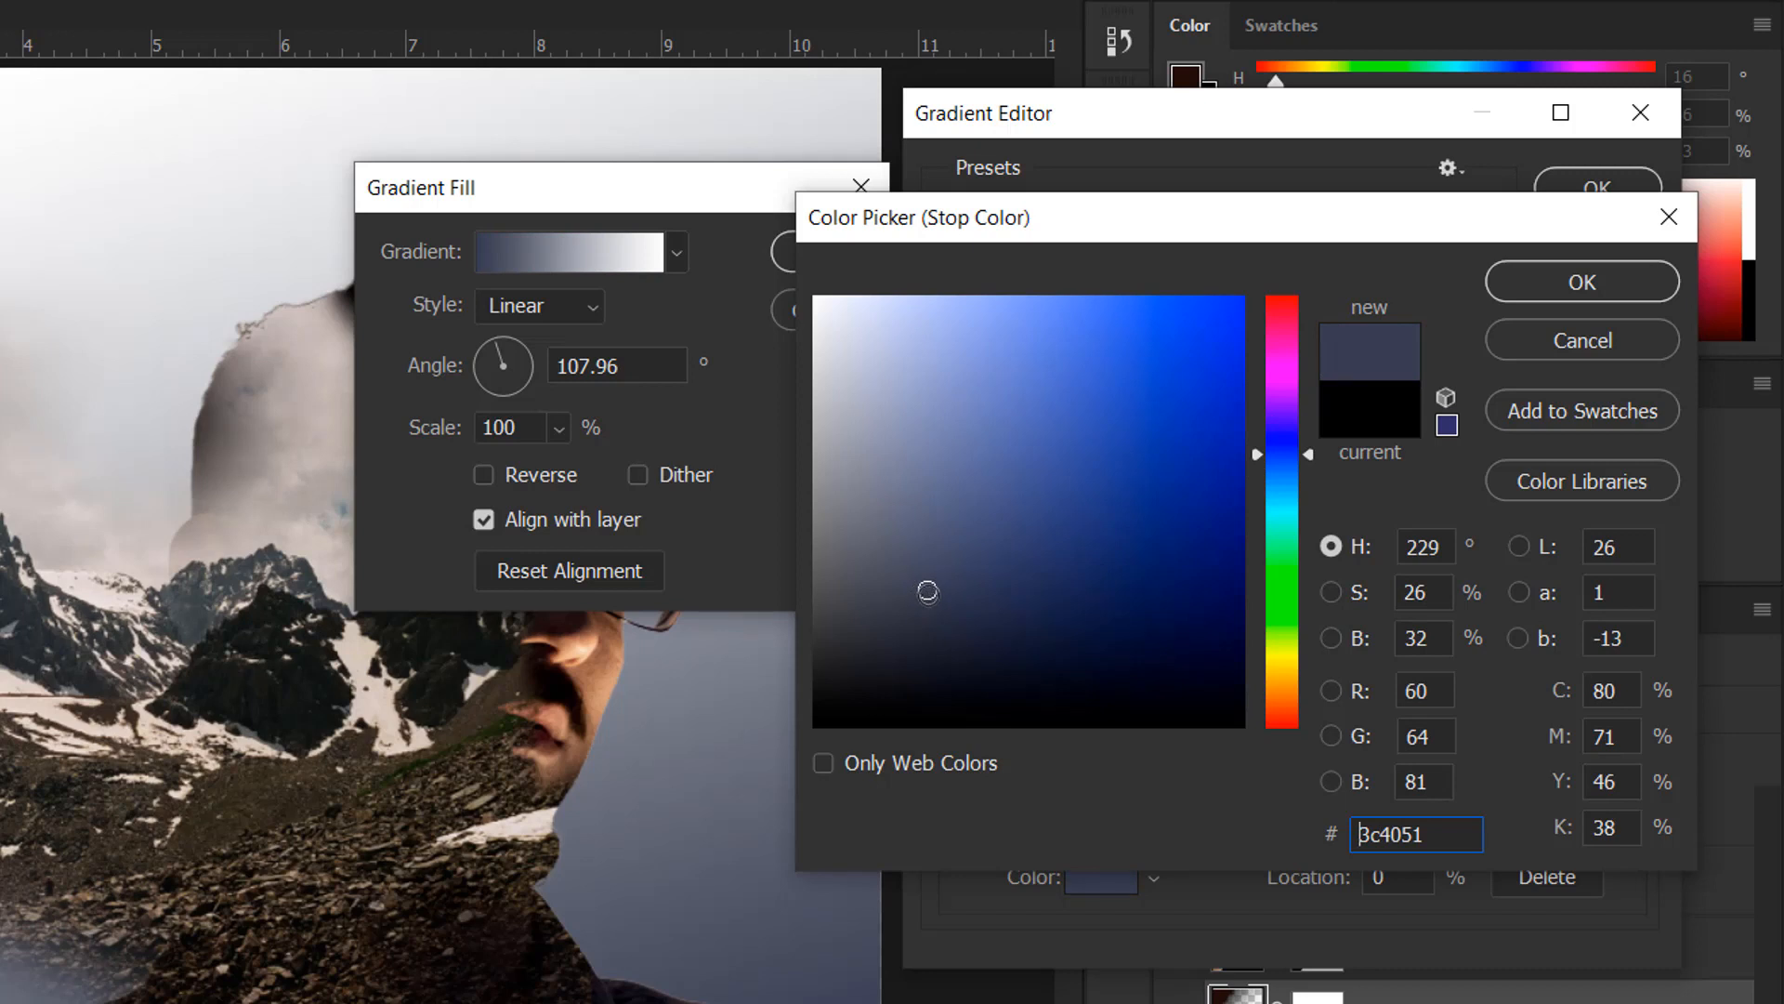
{"action": "mouse_move", "coordinate": [929, 589]}
{"action": "left_mouse_down"}
{"action": "mouse_move", "coordinate": [964, 594]}
{"action": "mouse_move", "coordinate": [932, 554]}
{"action": "mouse_move", "coordinate": [1010, 636]}
{"action": "mouse_move", "coordinate": [1021, 622]}
{"action": "left_mouse_up"}
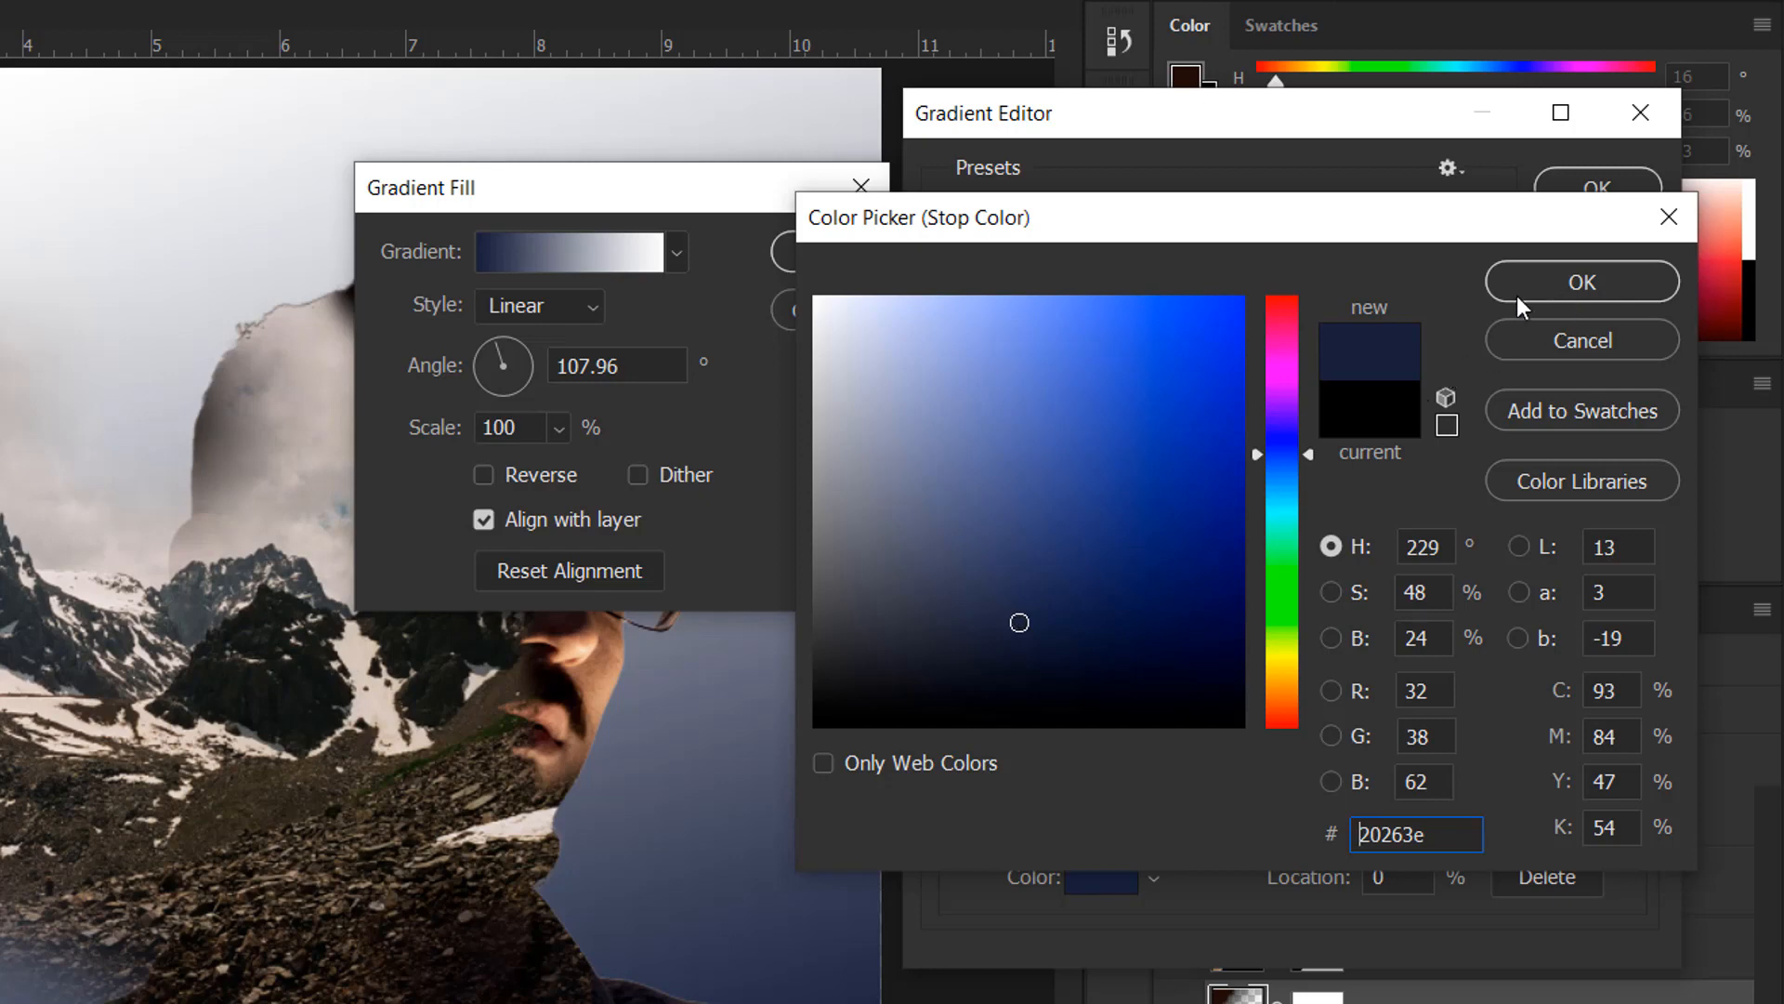
{"action": "left_click", "coordinate": [1541, 286]}
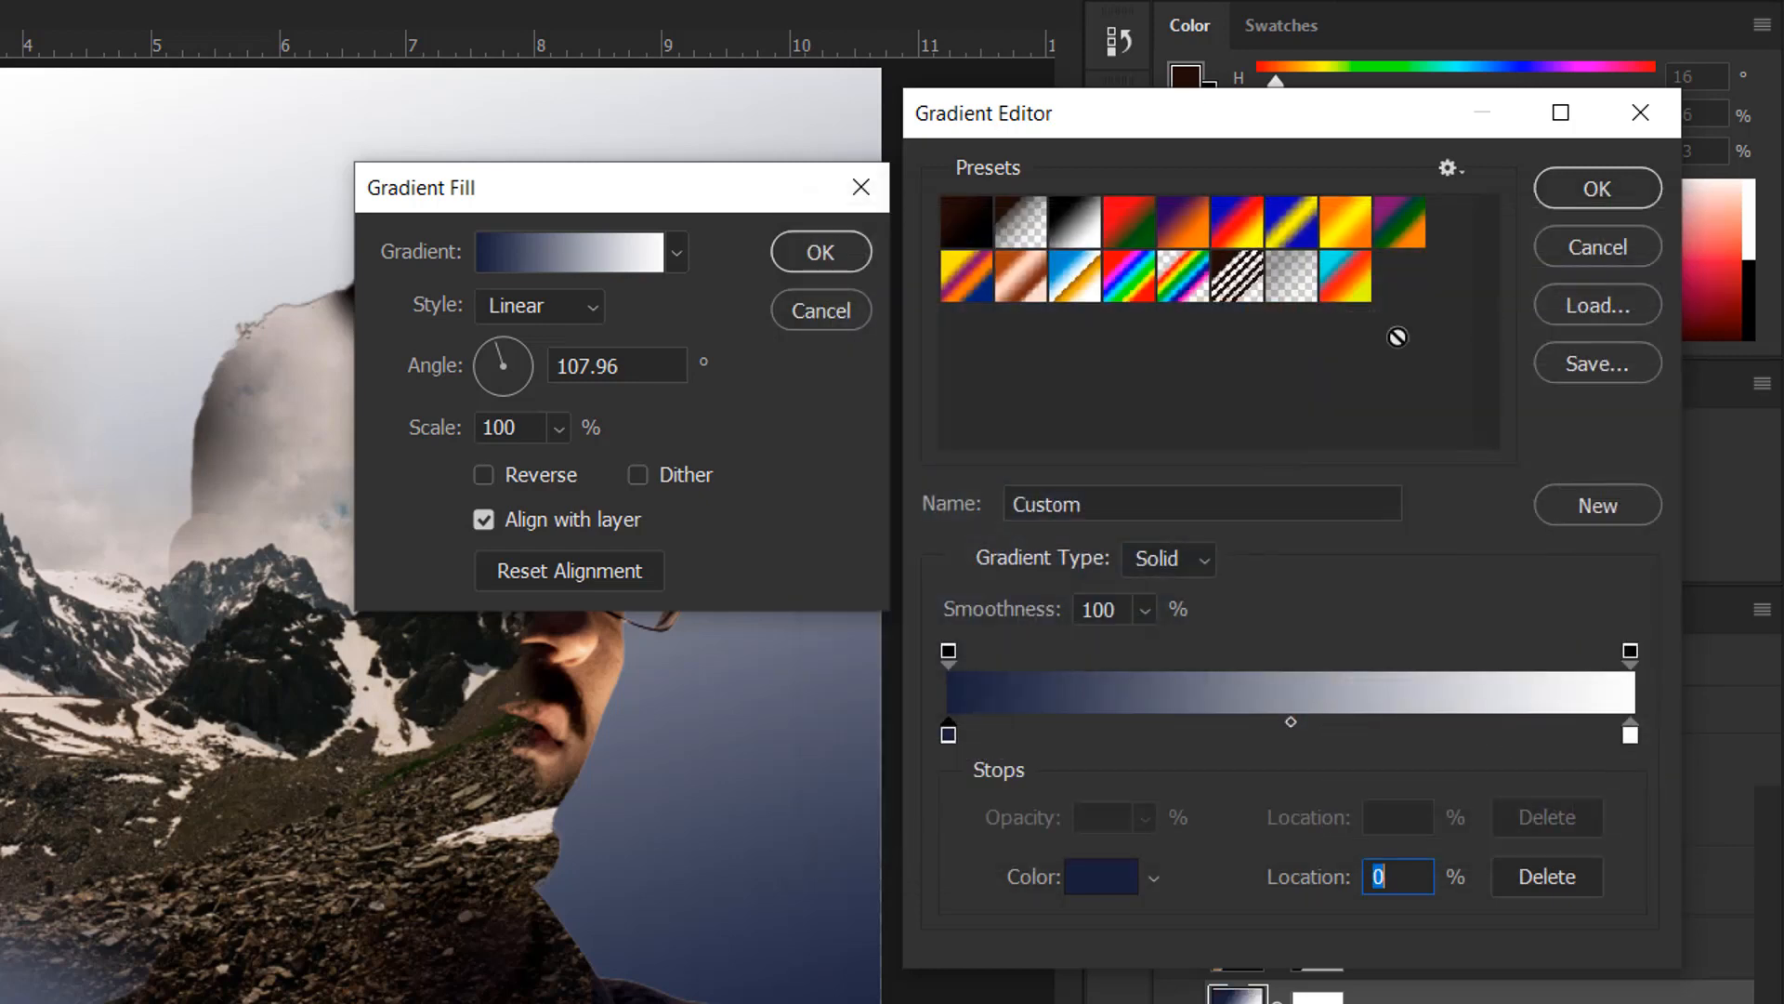
Step: Move the gradient's colour midpoint to 58%, change its white stop to light grey #f0efef at 99%, and apply the gradient fill
{"action": "left_click_drag", "start_coordinate": [1293, 723], "coordinate": [1347, 721]}
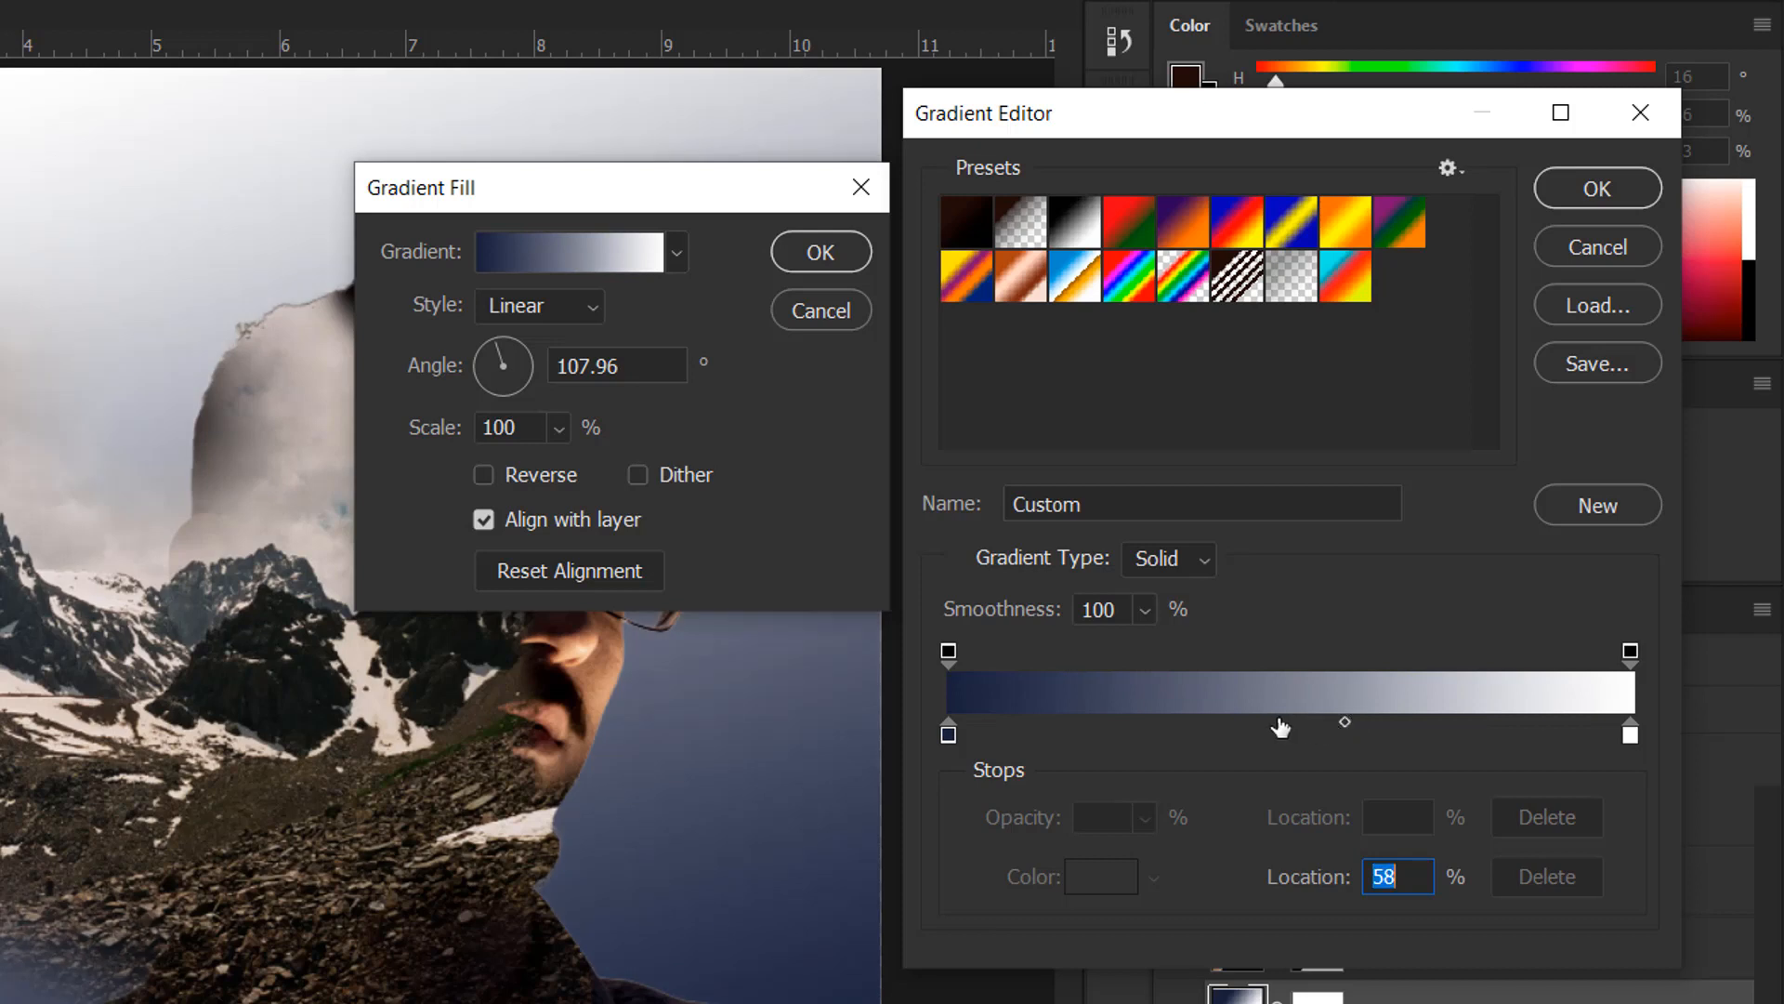
{"action": "mouse_move", "coordinate": [1624, 738]}
{"action": "left_mouse_down"}
{"action": "mouse_move", "coordinate": [1525, 746]}
{"action": "mouse_move", "coordinate": [1691, 744]}
{"action": "mouse_move", "coordinate": [1629, 734]}
{"action": "left_mouse_up"}
{"action": "double_click", "coordinate": [1628, 734]}
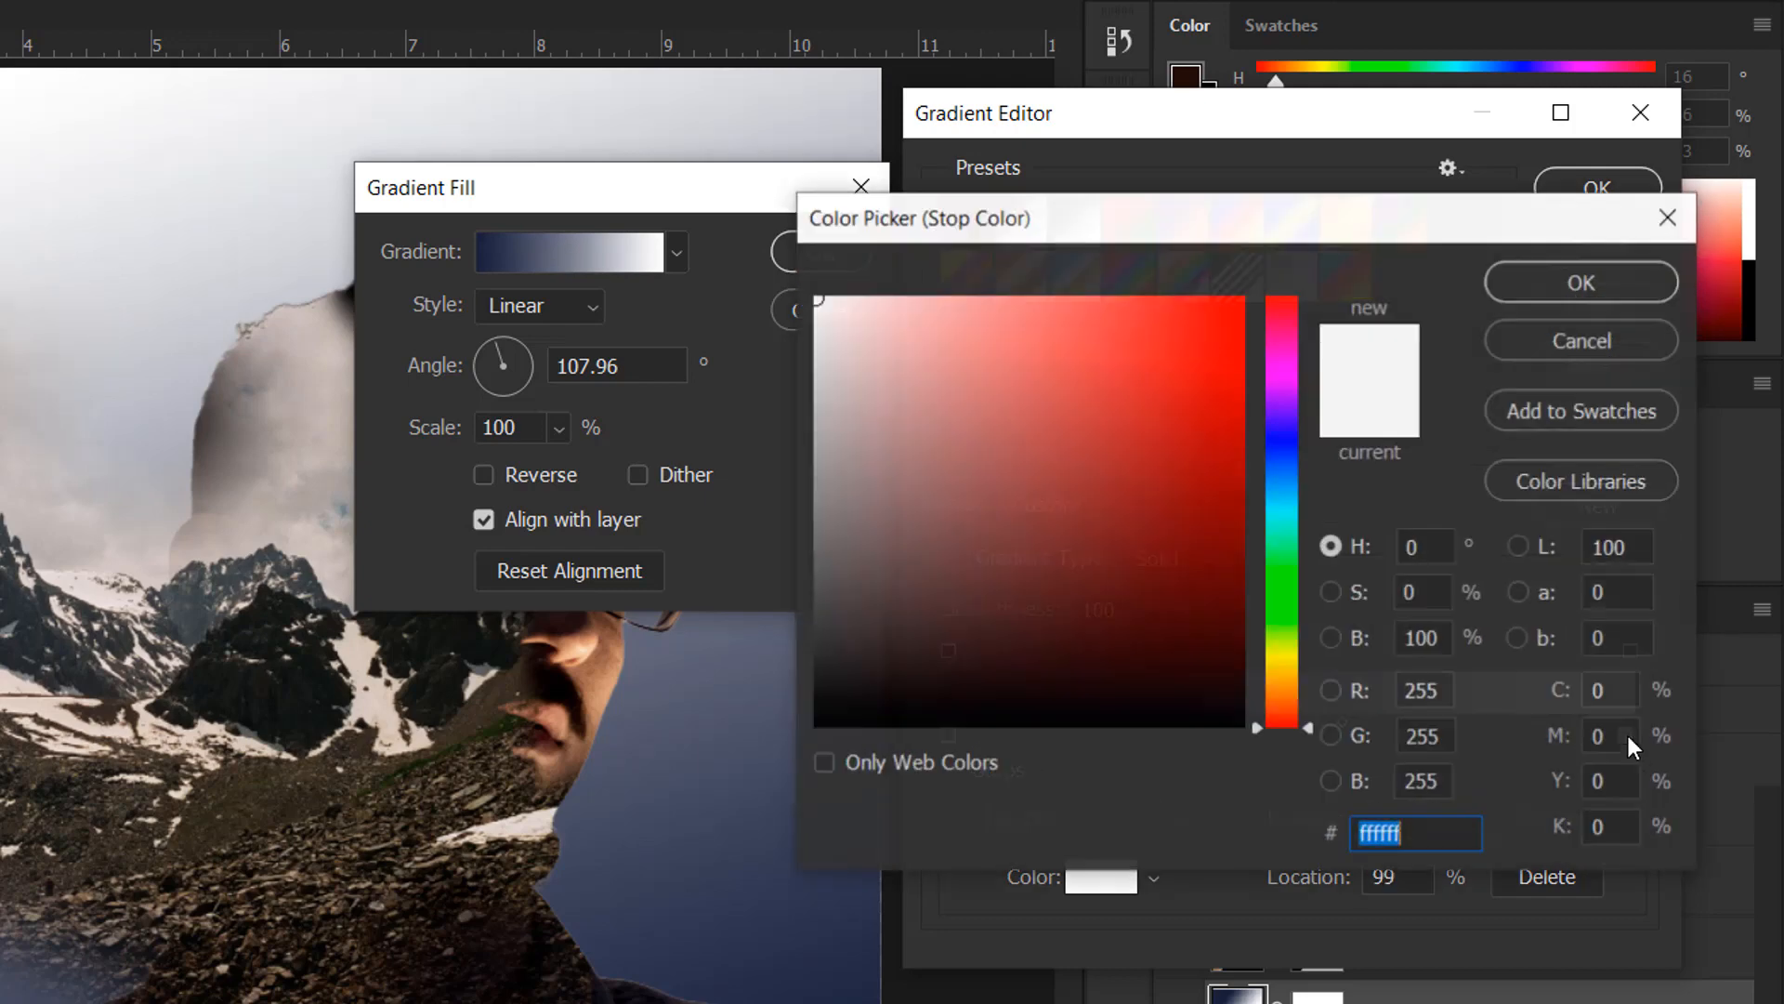
{"action": "mouse_move", "coordinate": [865, 561]}
{"action": "left_mouse_down"}
{"action": "mouse_move", "coordinate": [831, 521]}
{"action": "mouse_move", "coordinate": [815, 322]}
{"action": "left_mouse_up"}
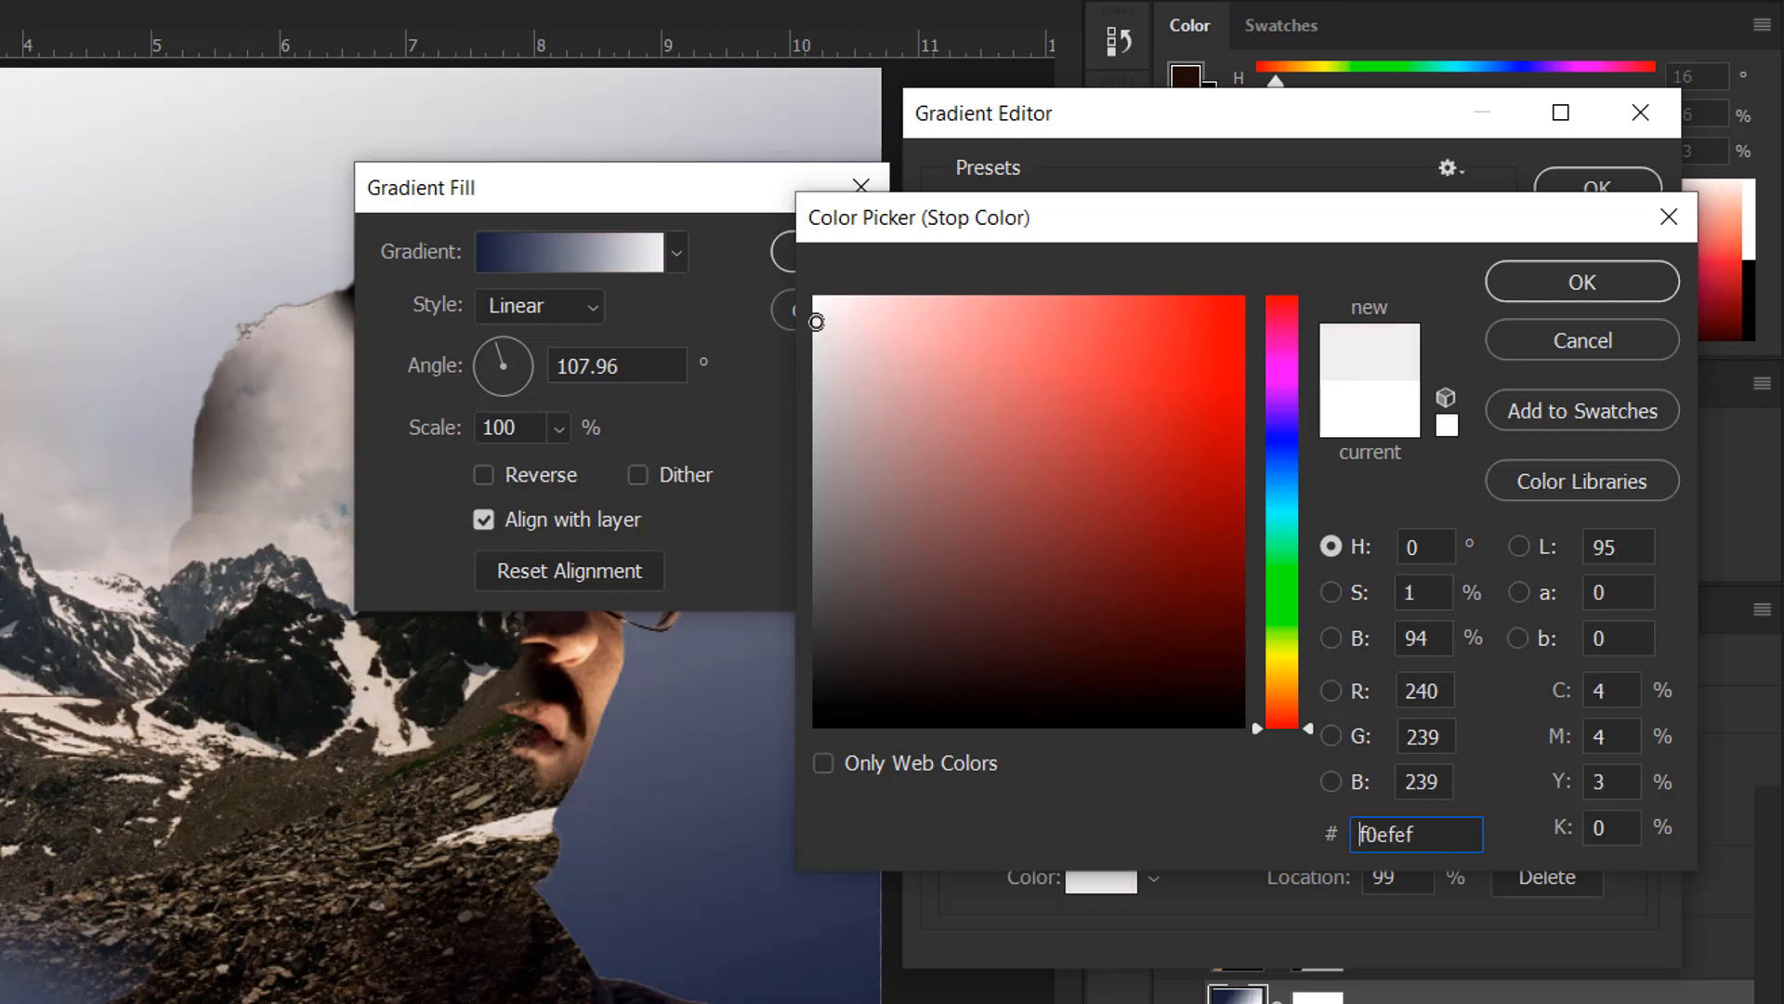
{"action": "left_click", "coordinate": [1552, 281]}
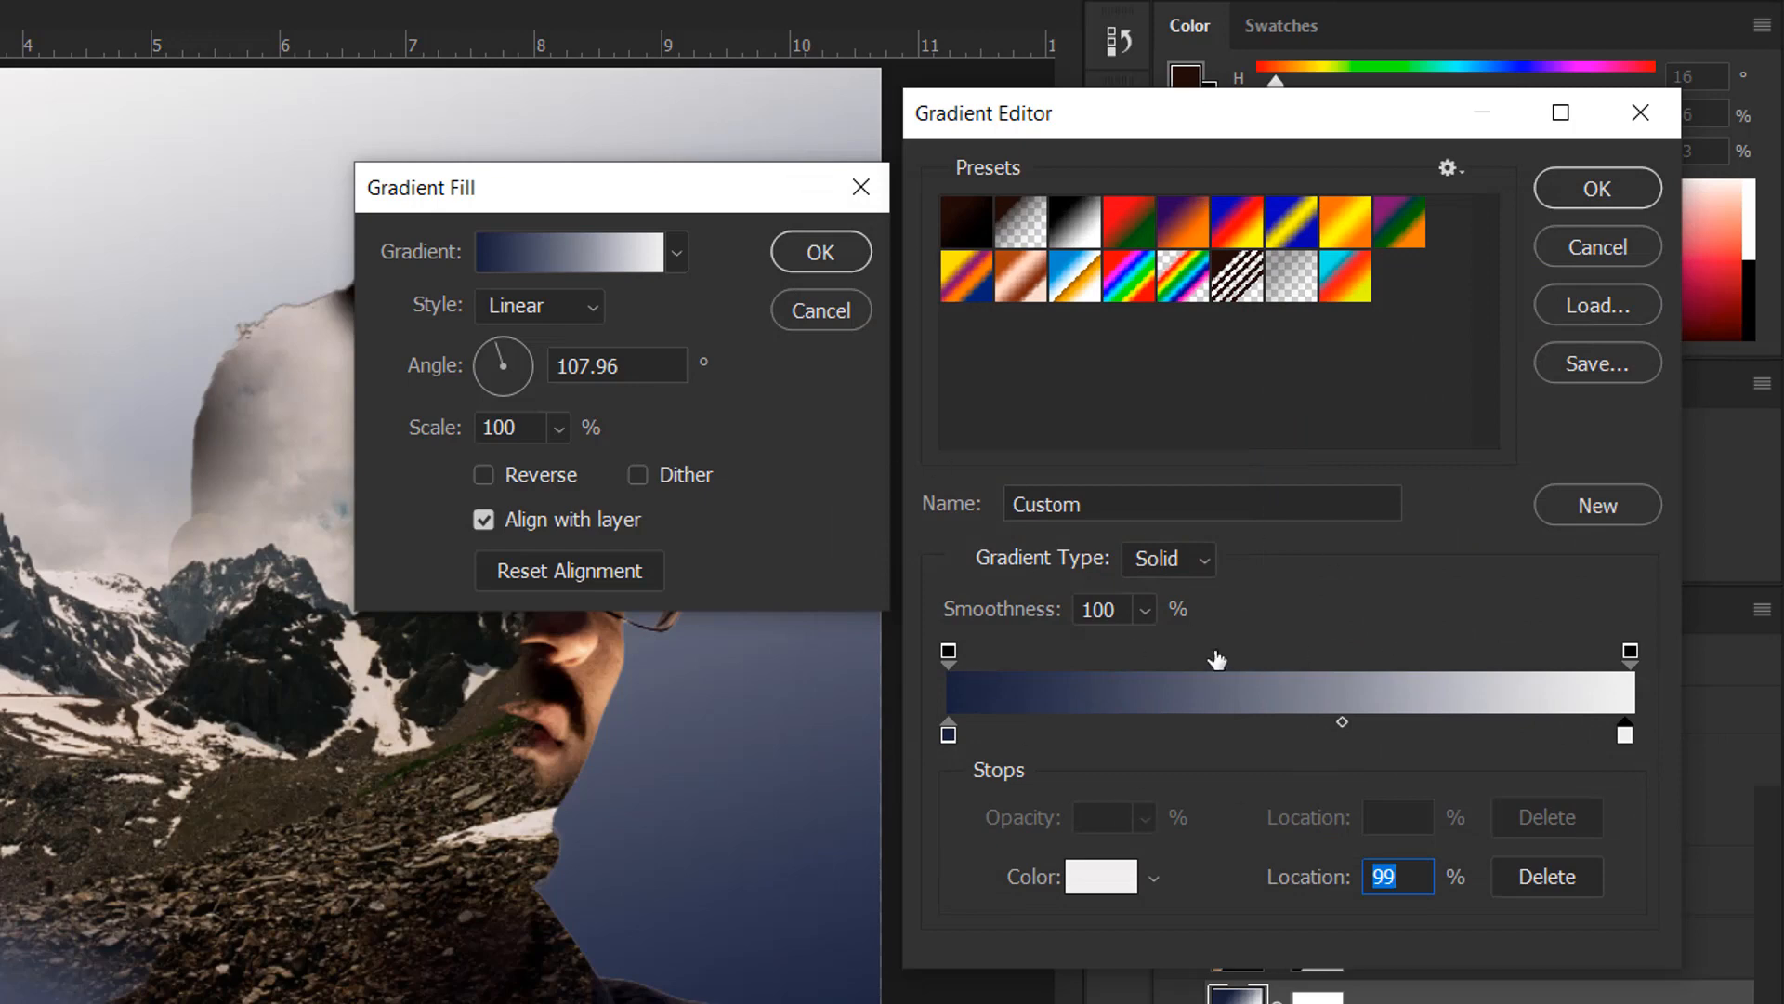
{"action": "left_click", "coordinate": [1619, 195]}
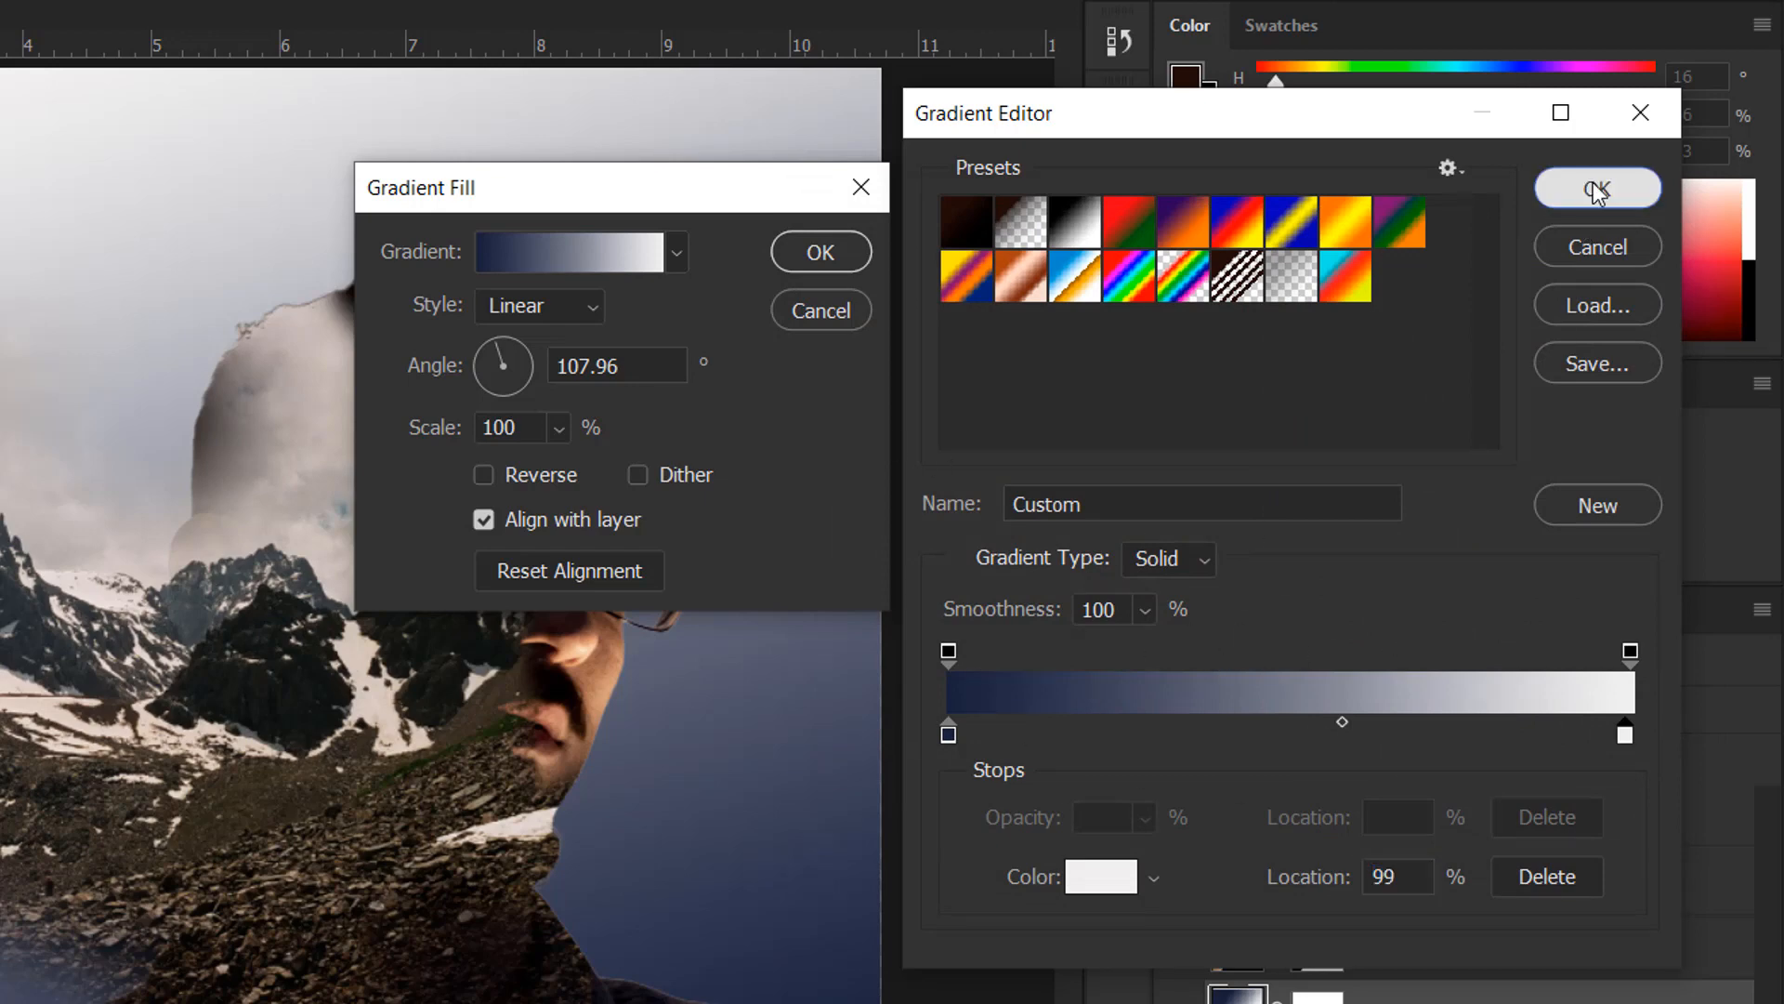
{"action": "left_click", "coordinate": [845, 251]}
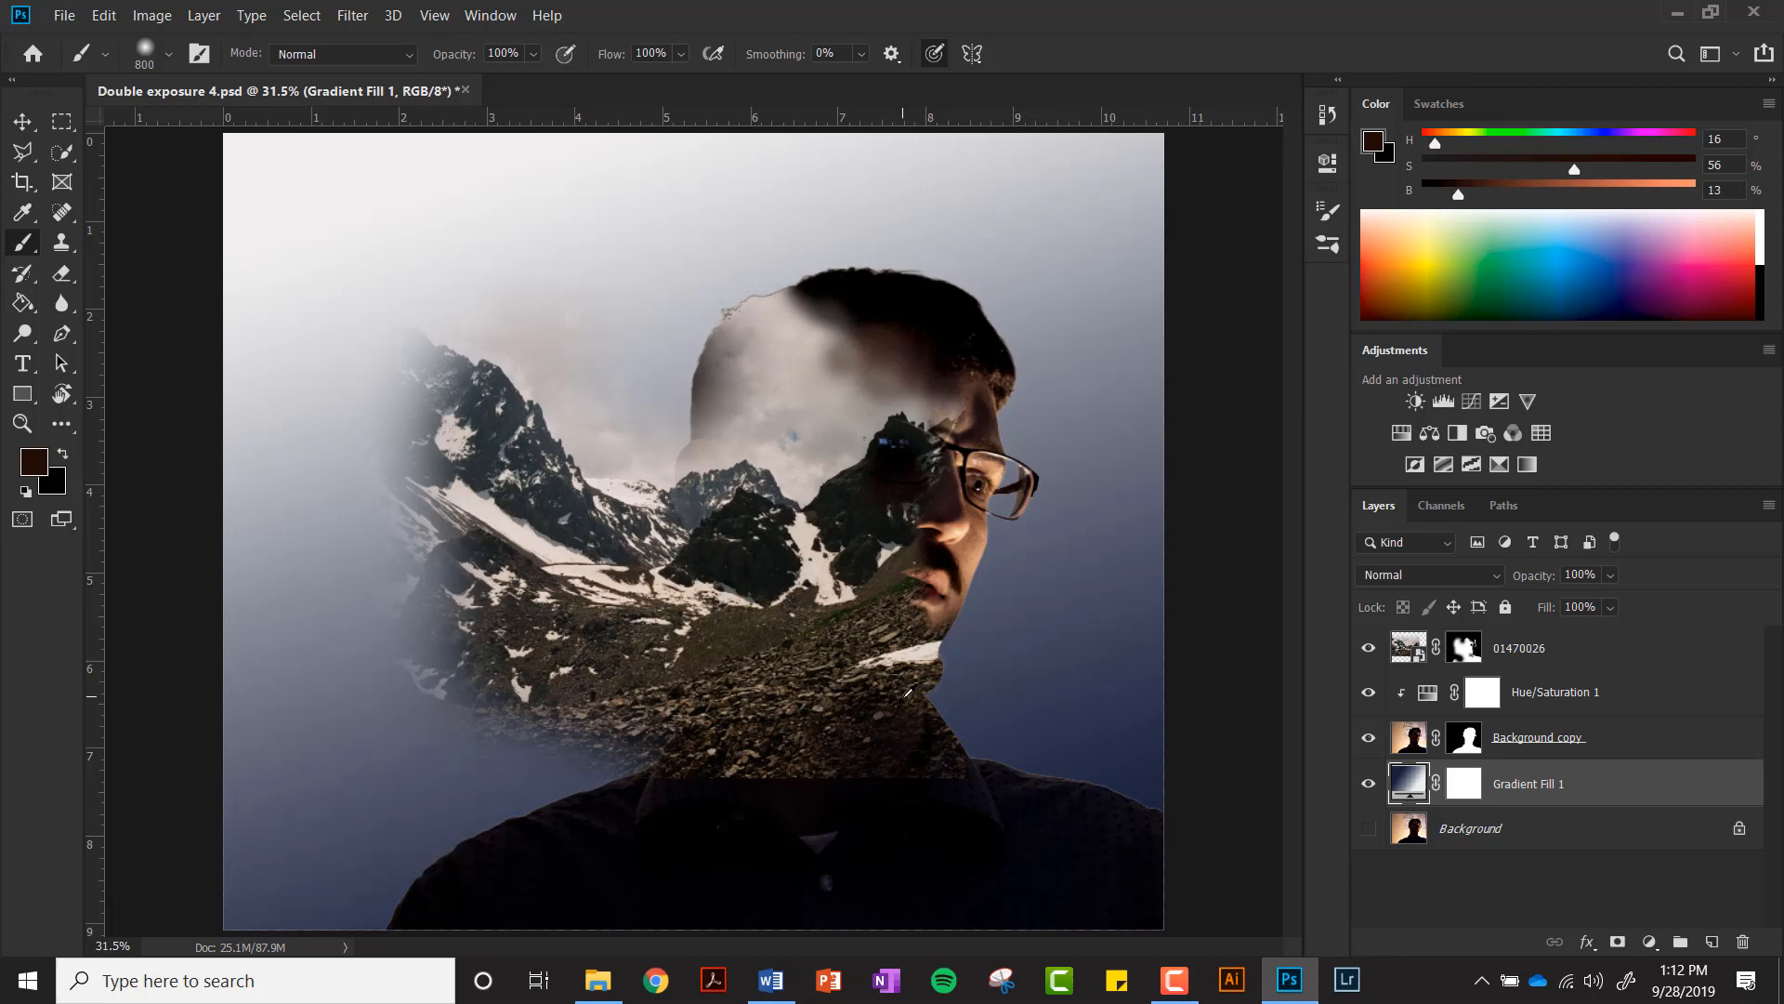
Step: Examine the mountain blend around the jaw, neck and collar up close, and select the 01470026 mountain layer
{"action": "scroll", "coordinate": [906, 688], "scroll_direction": "up", "scroll_amount": 10}
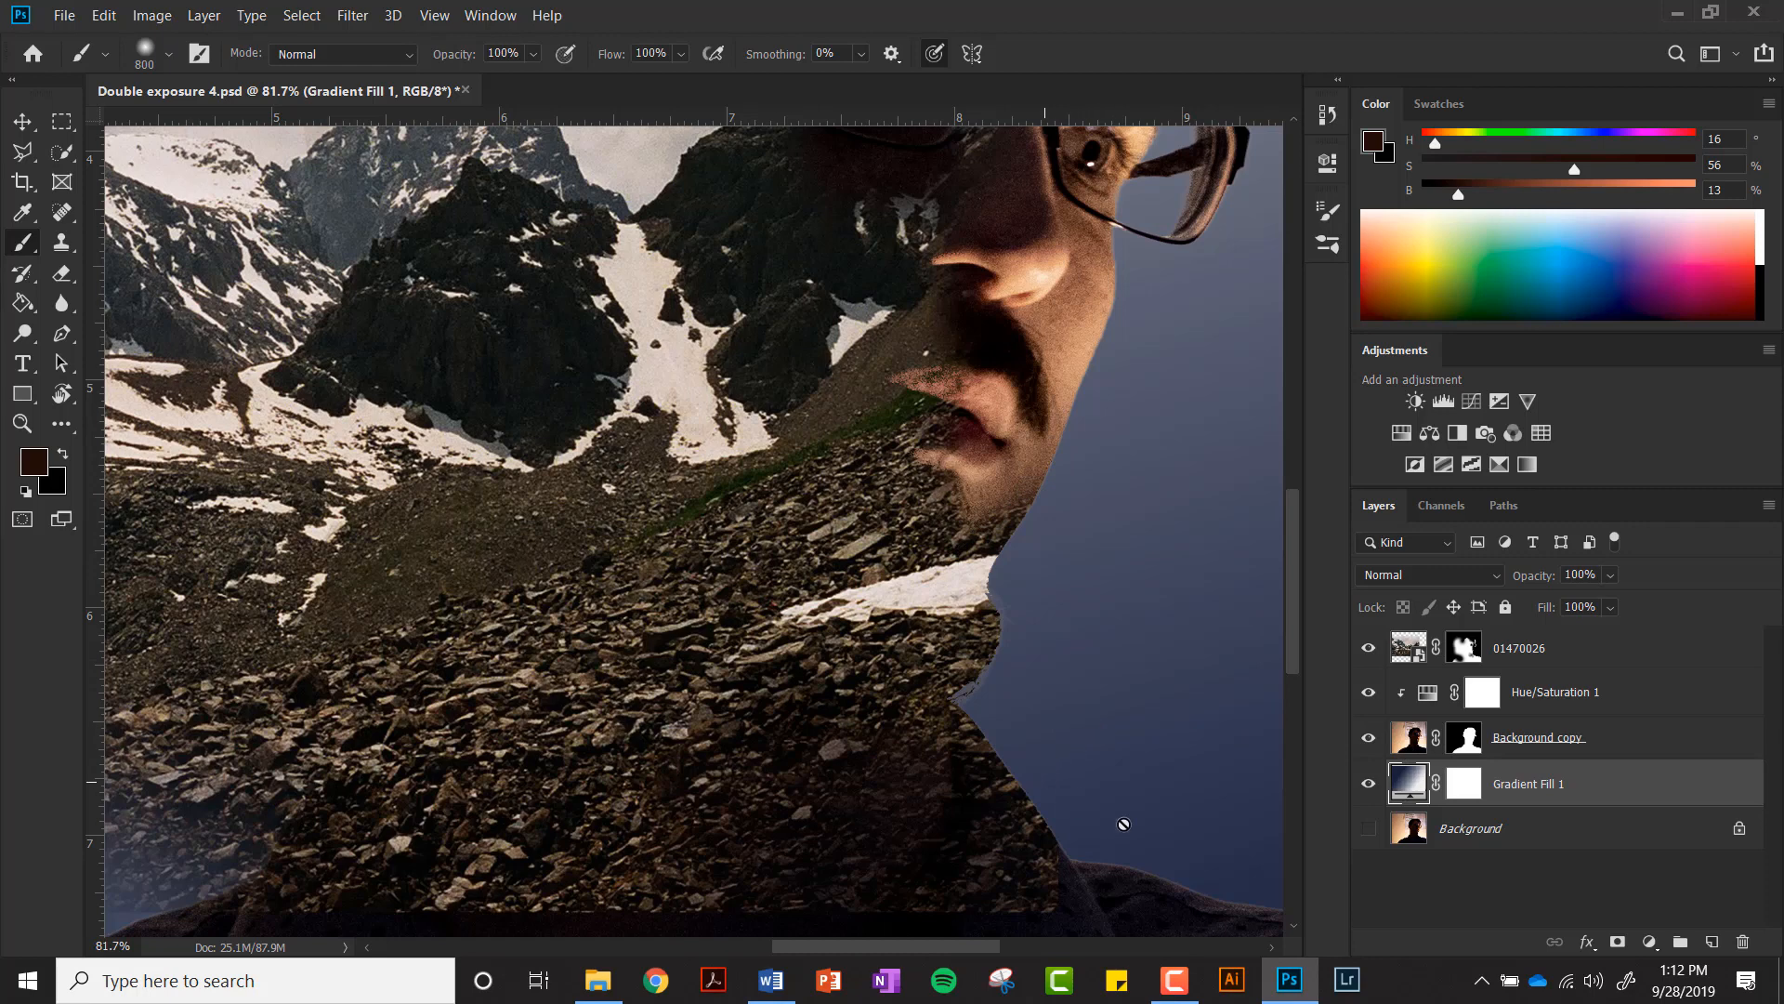
{"action": "scroll", "coordinate": [1139, 908], "scroll_direction": "down", "scroll_amount": 3}
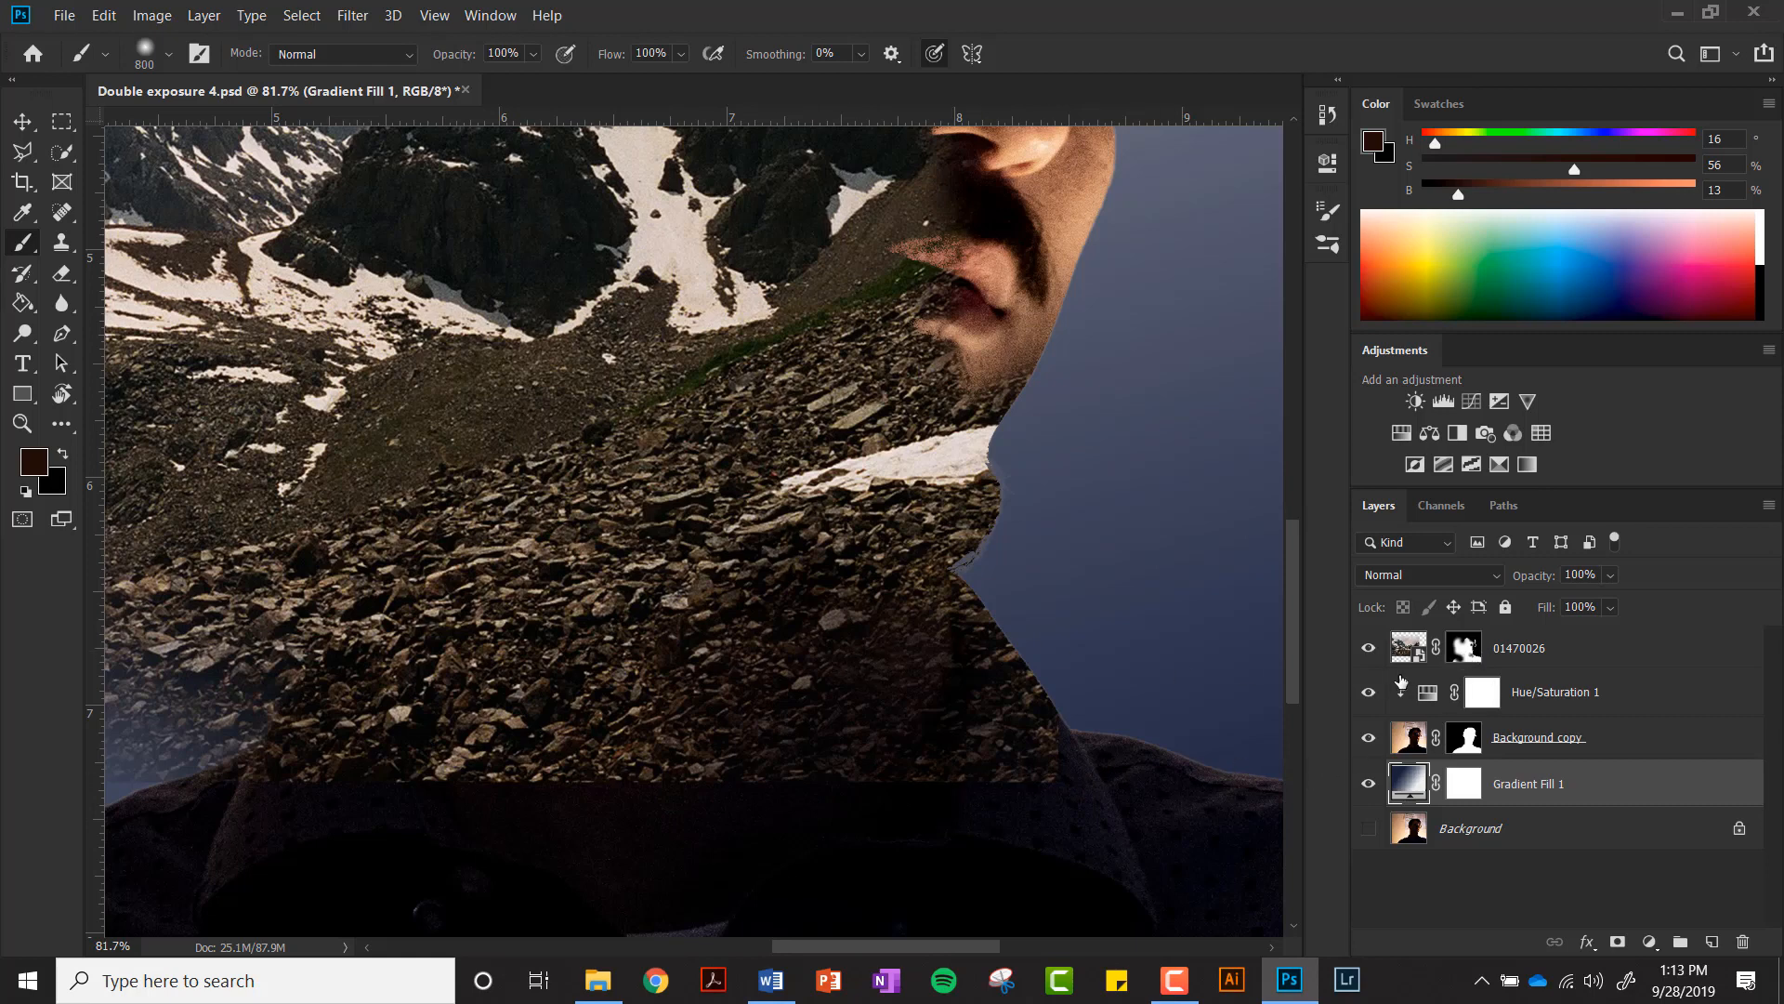
{"action": "scroll", "coordinate": [890, 624], "scroll_direction": "down", "scroll_amount": 5}
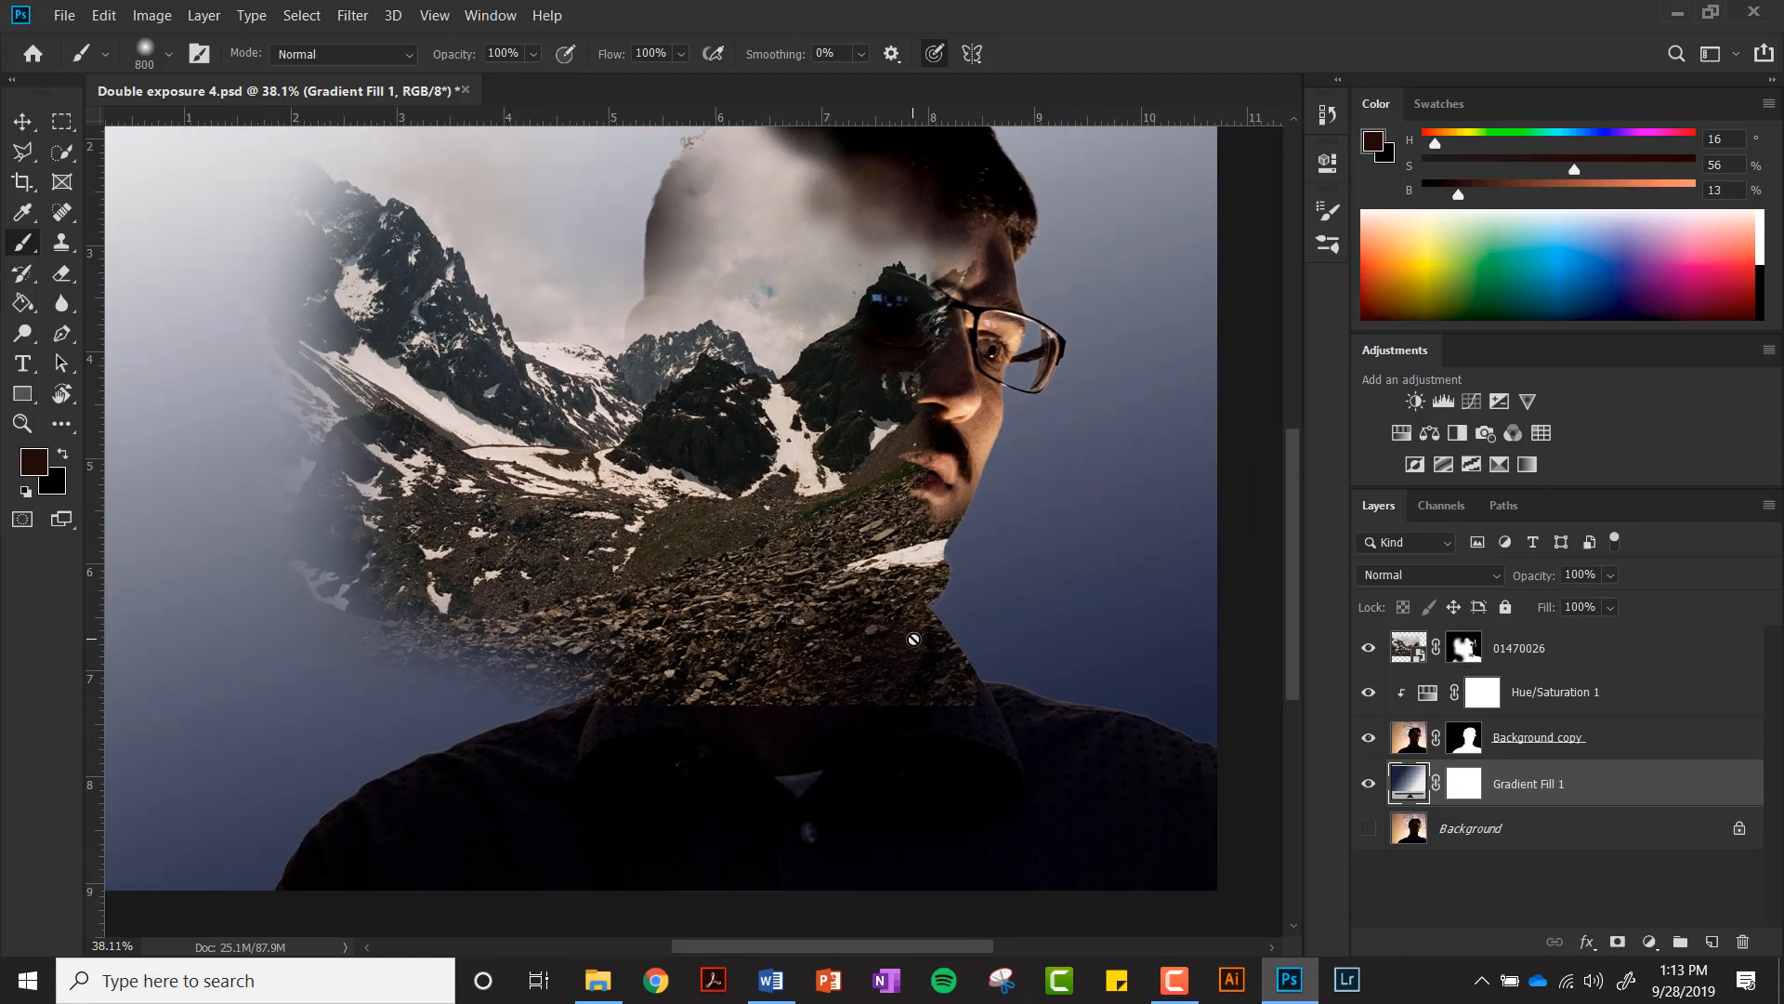
{"action": "scroll", "coordinate": [915, 632], "scroll_direction": "up", "scroll_amount": 2}
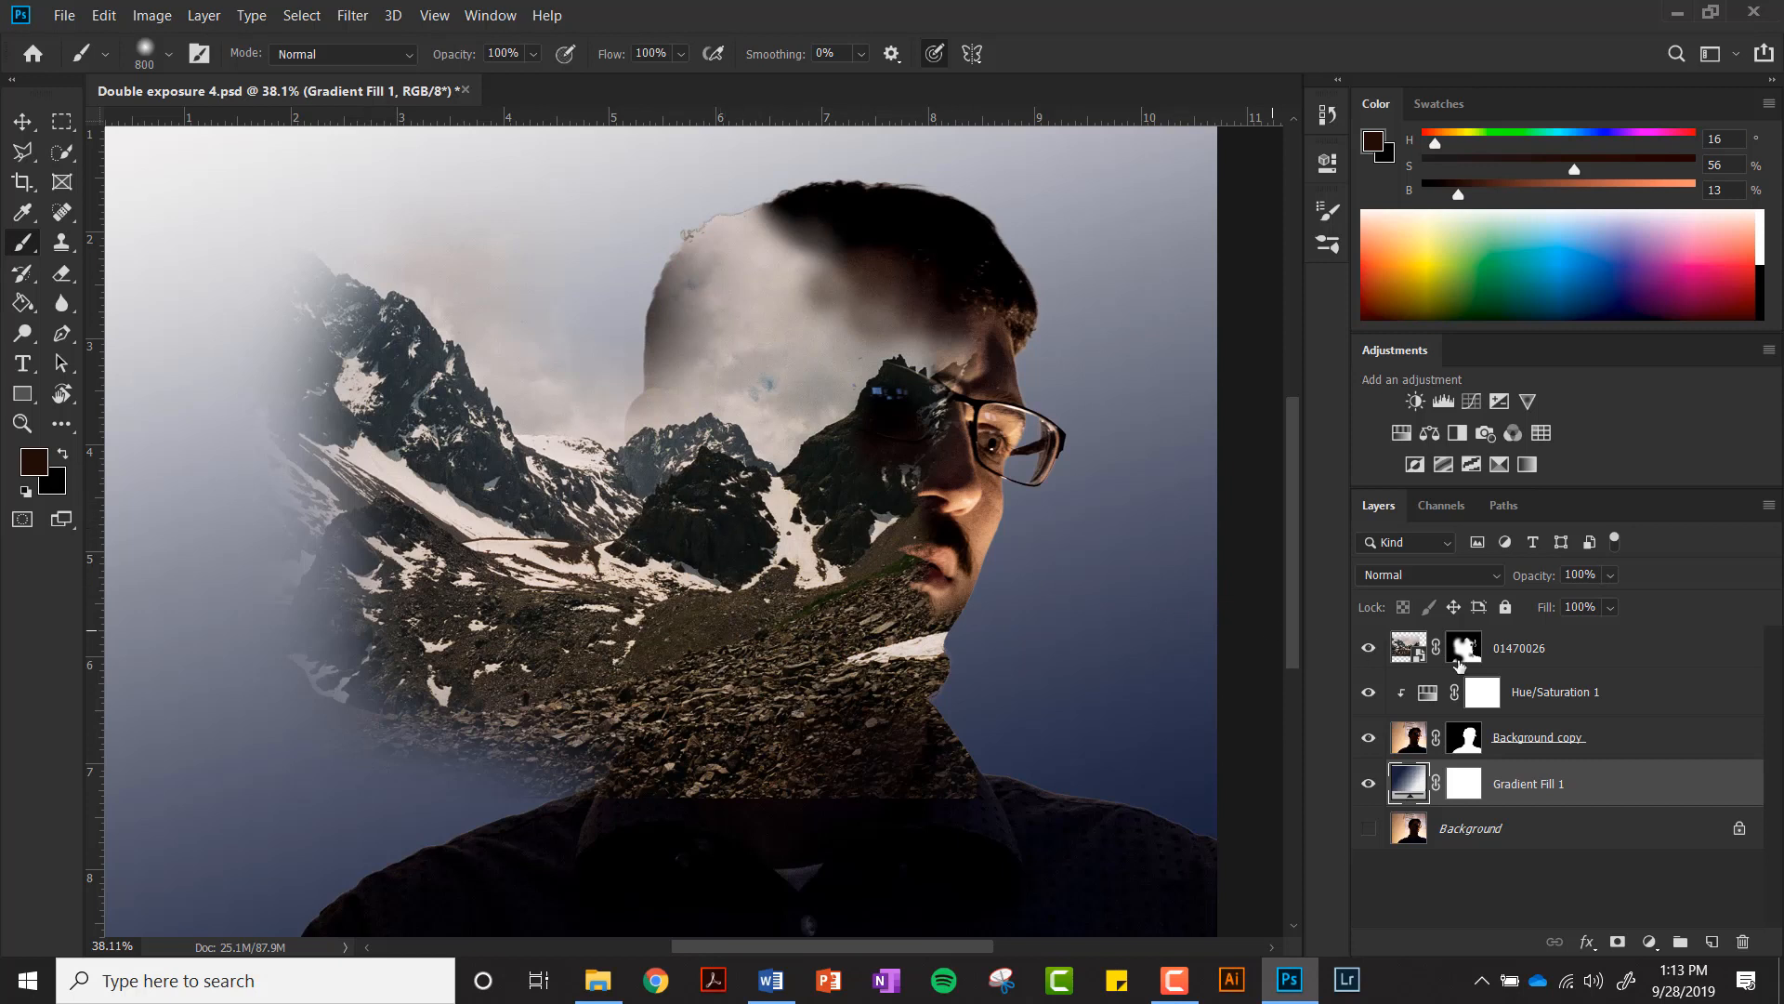
{"action": "left_click", "coordinate": [1630, 662]}
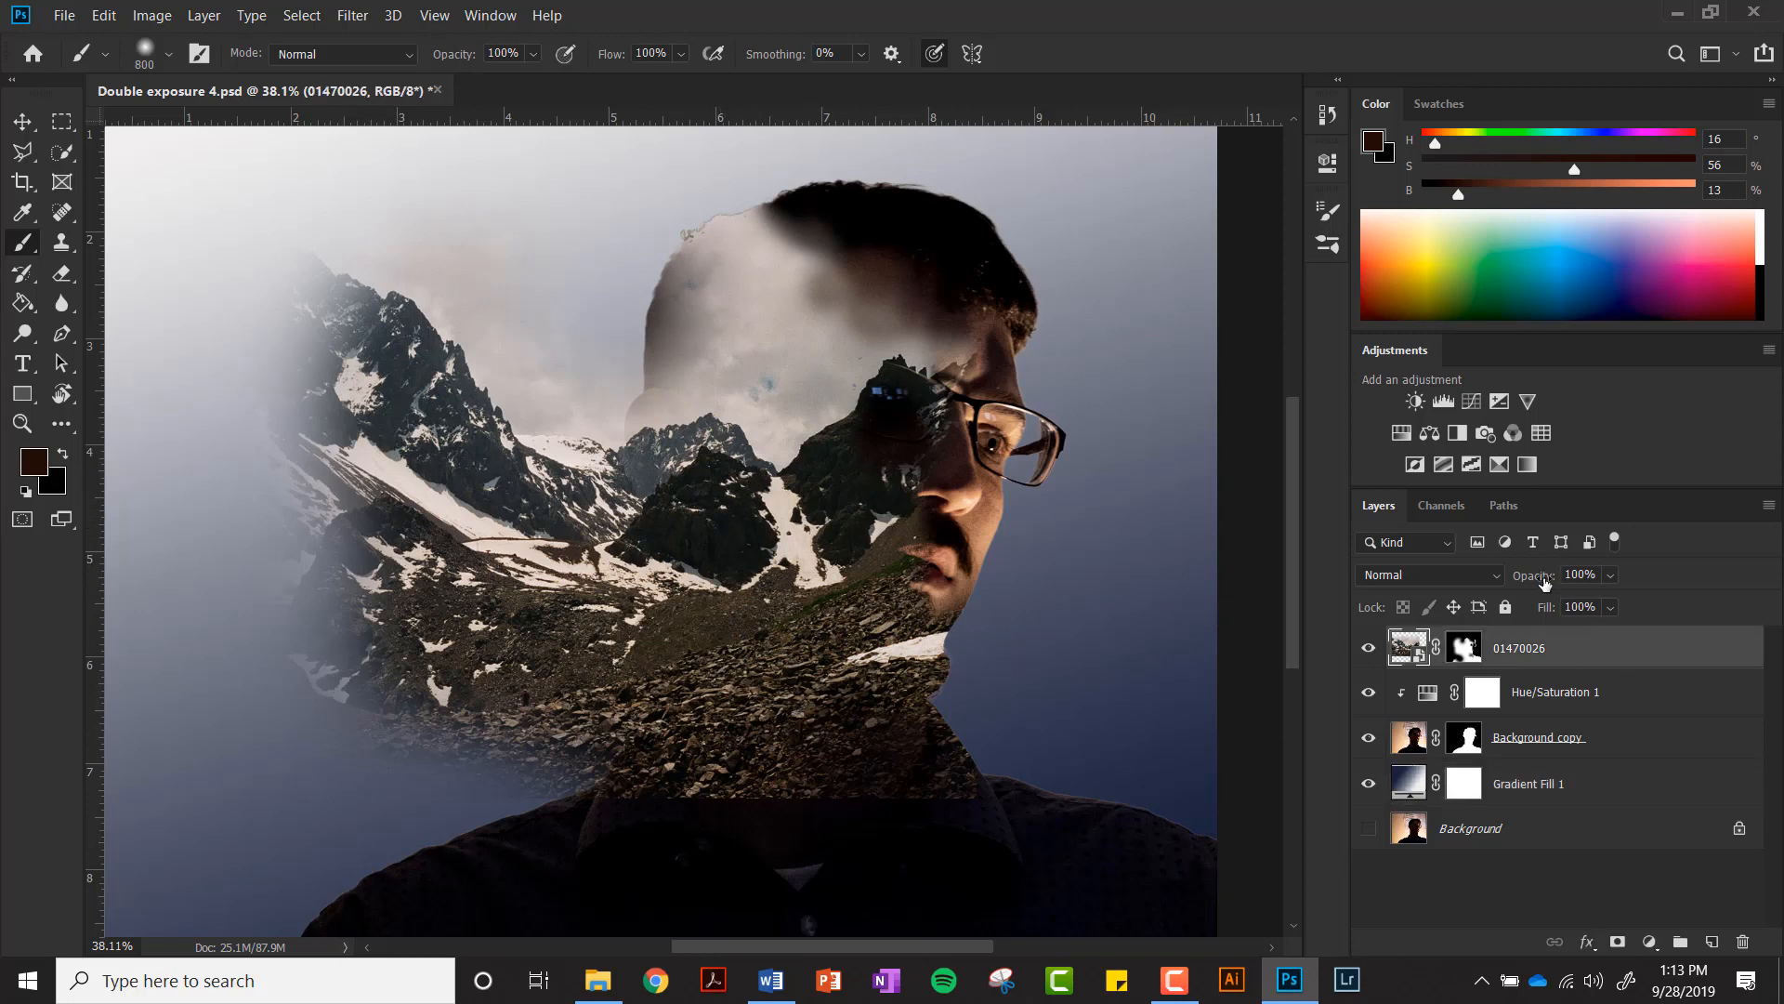
{"action": "left_click_drag", "start_coordinate": [1545, 581], "coordinate": [1563, 584]}
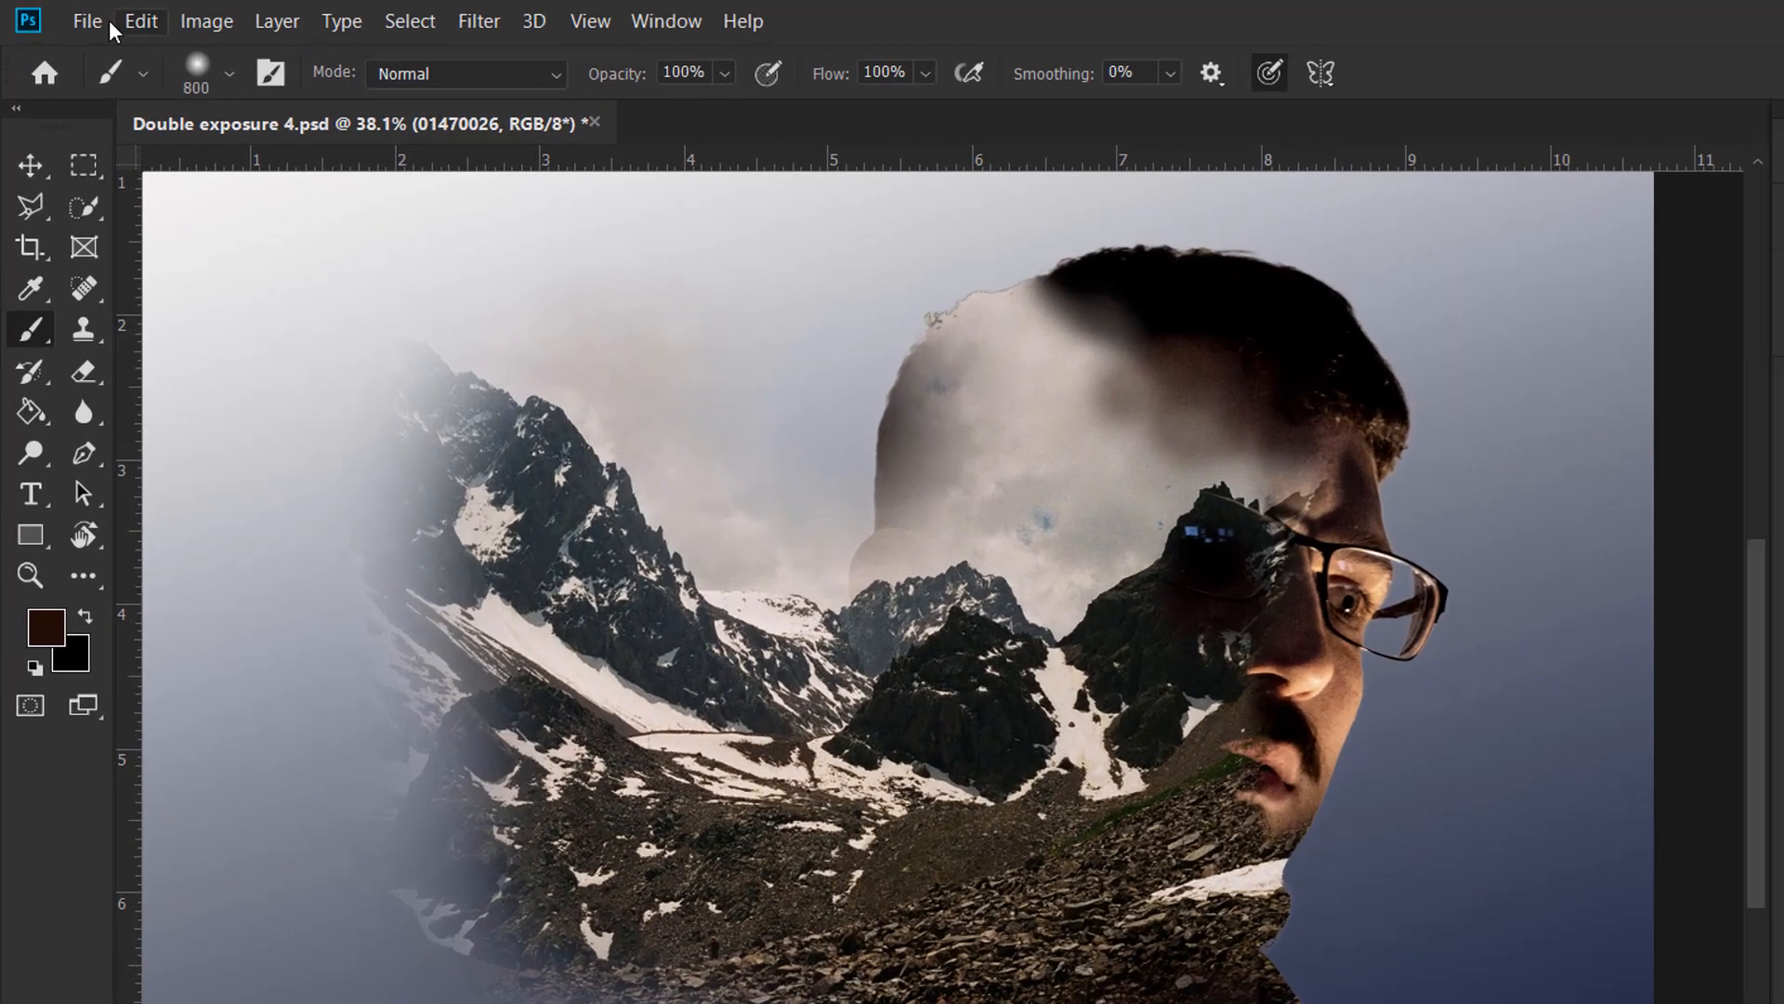
Step: Save the layered Double exposure 4.psd document with Maximize Compatibility enabled
{"action": "left_click", "coordinate": [65, 15]}
{"action": "left_click", "coordinate": [74, 418]}
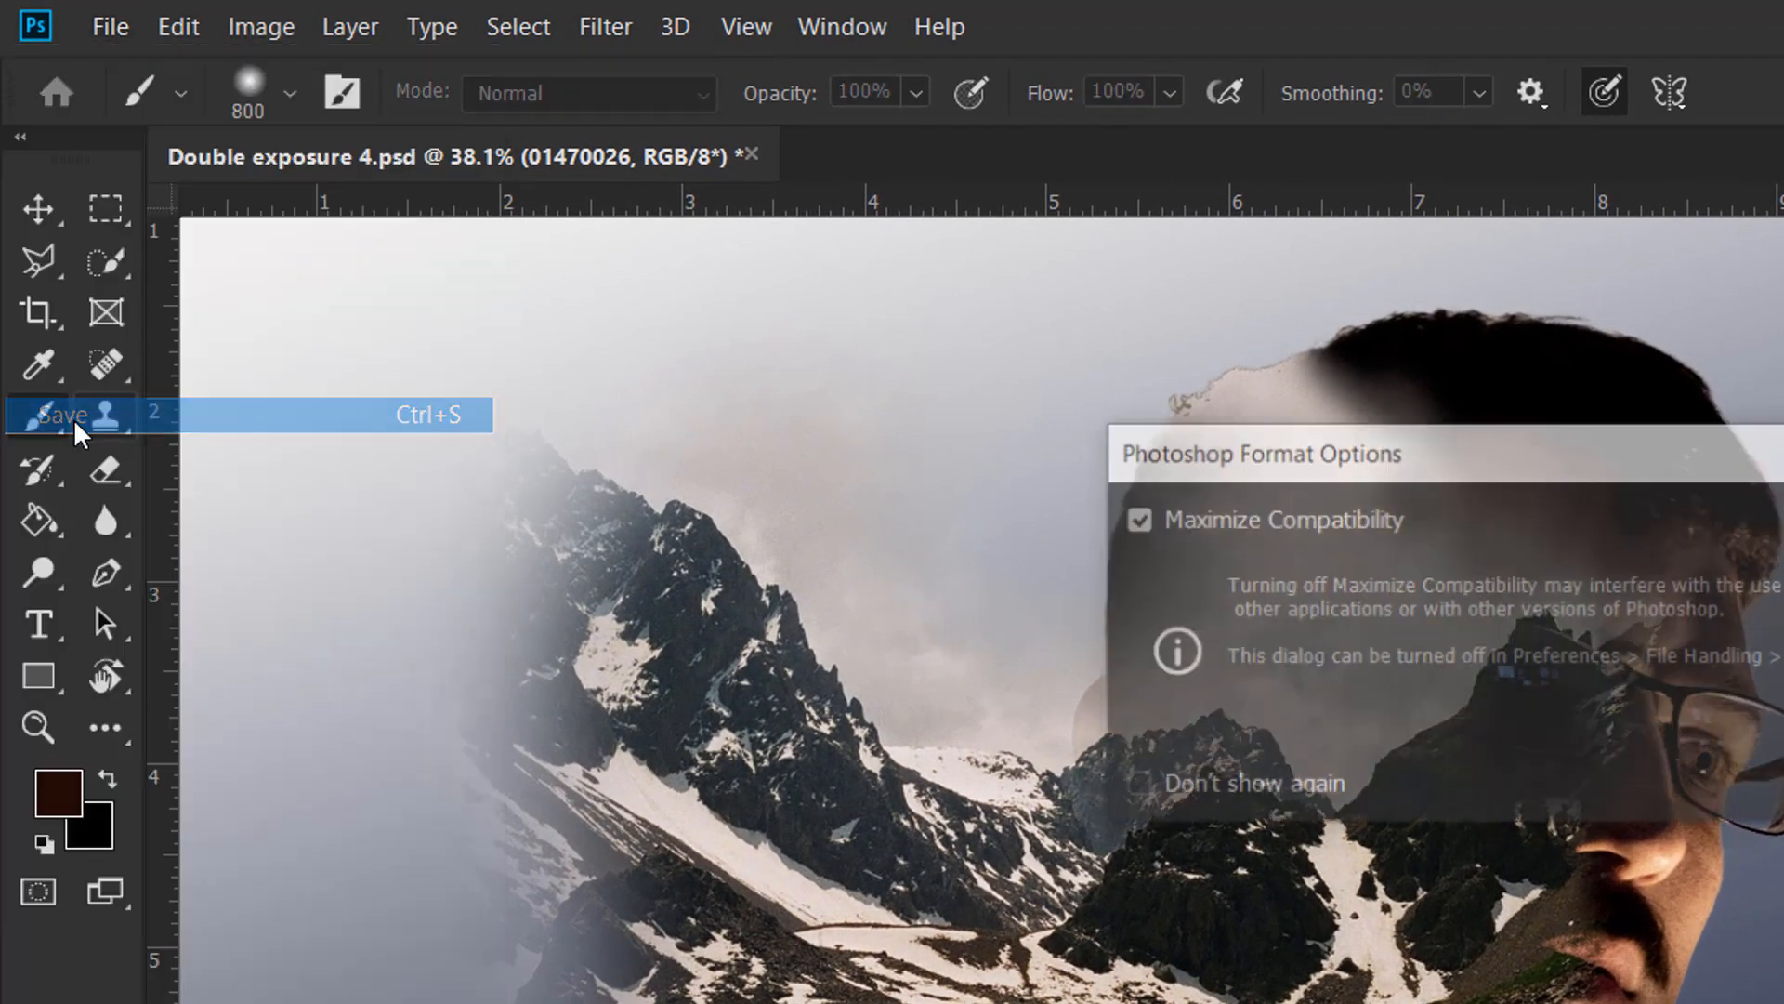
{"action": "key", "text": "Return"}
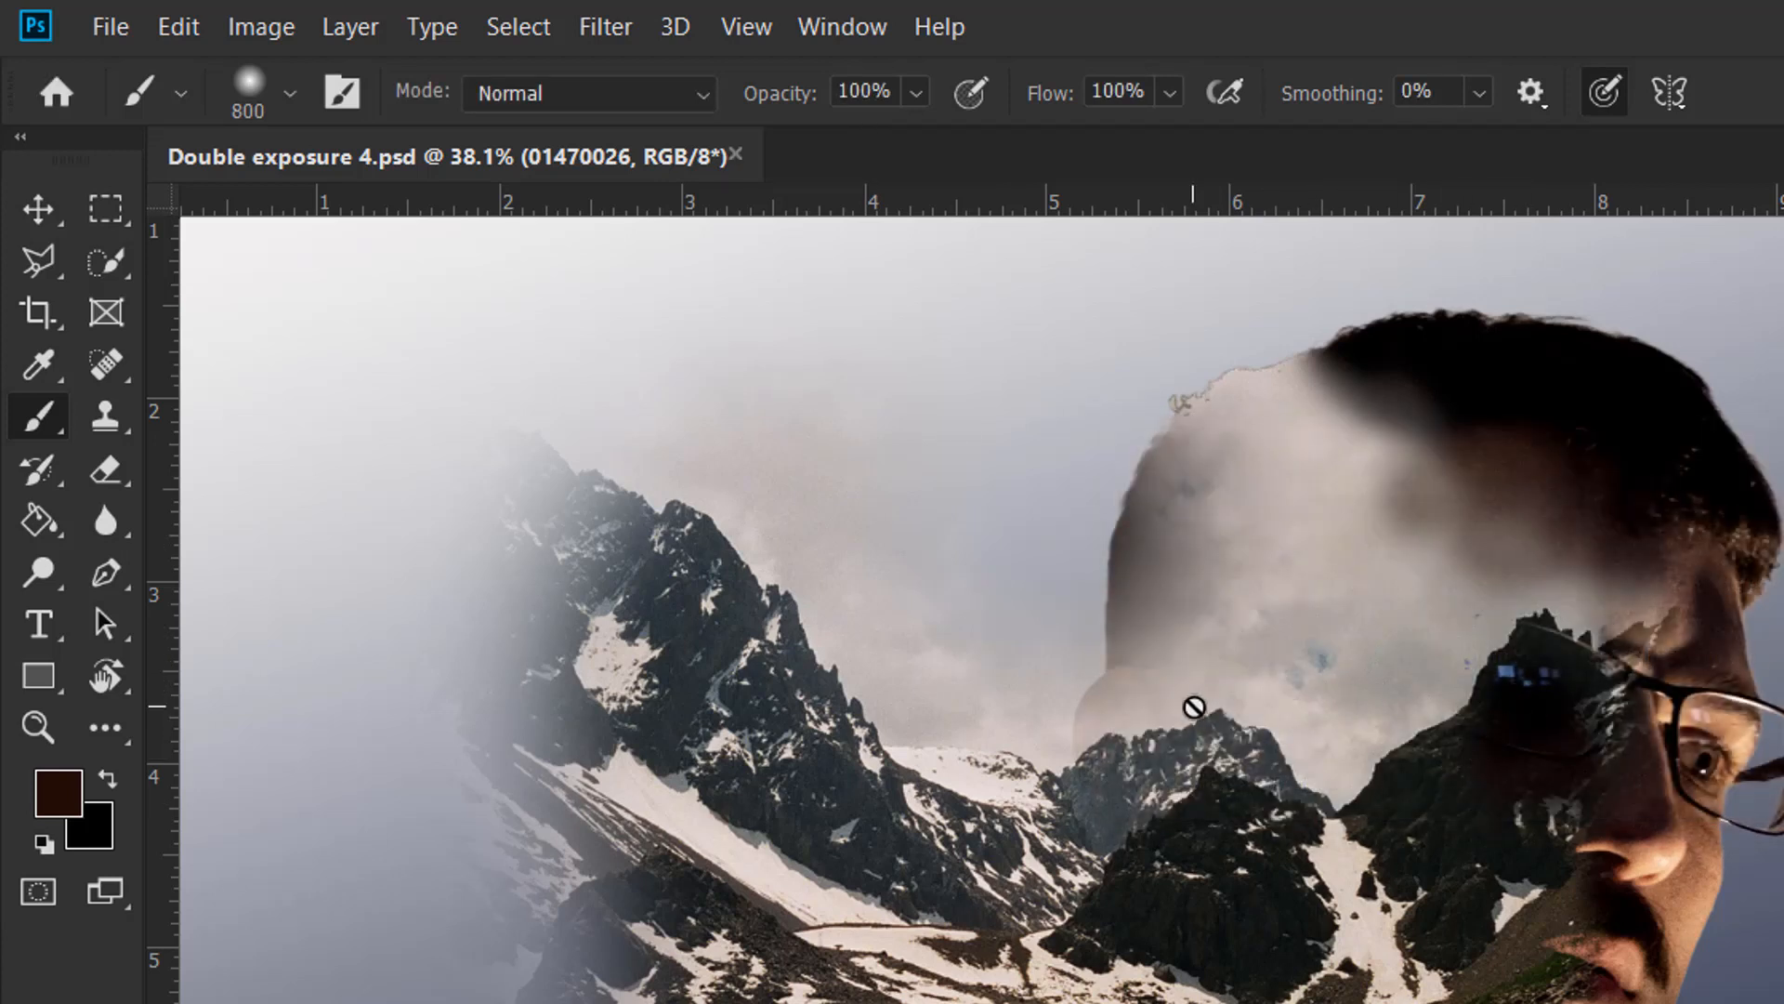
Step: Save a JPEG version as "Double exposure 4 v1.jpg" in the double exposure example folder, using quality 9 and Progressive format with 3 scans
{"action": "left_click", "coordinate": [116, 22]}
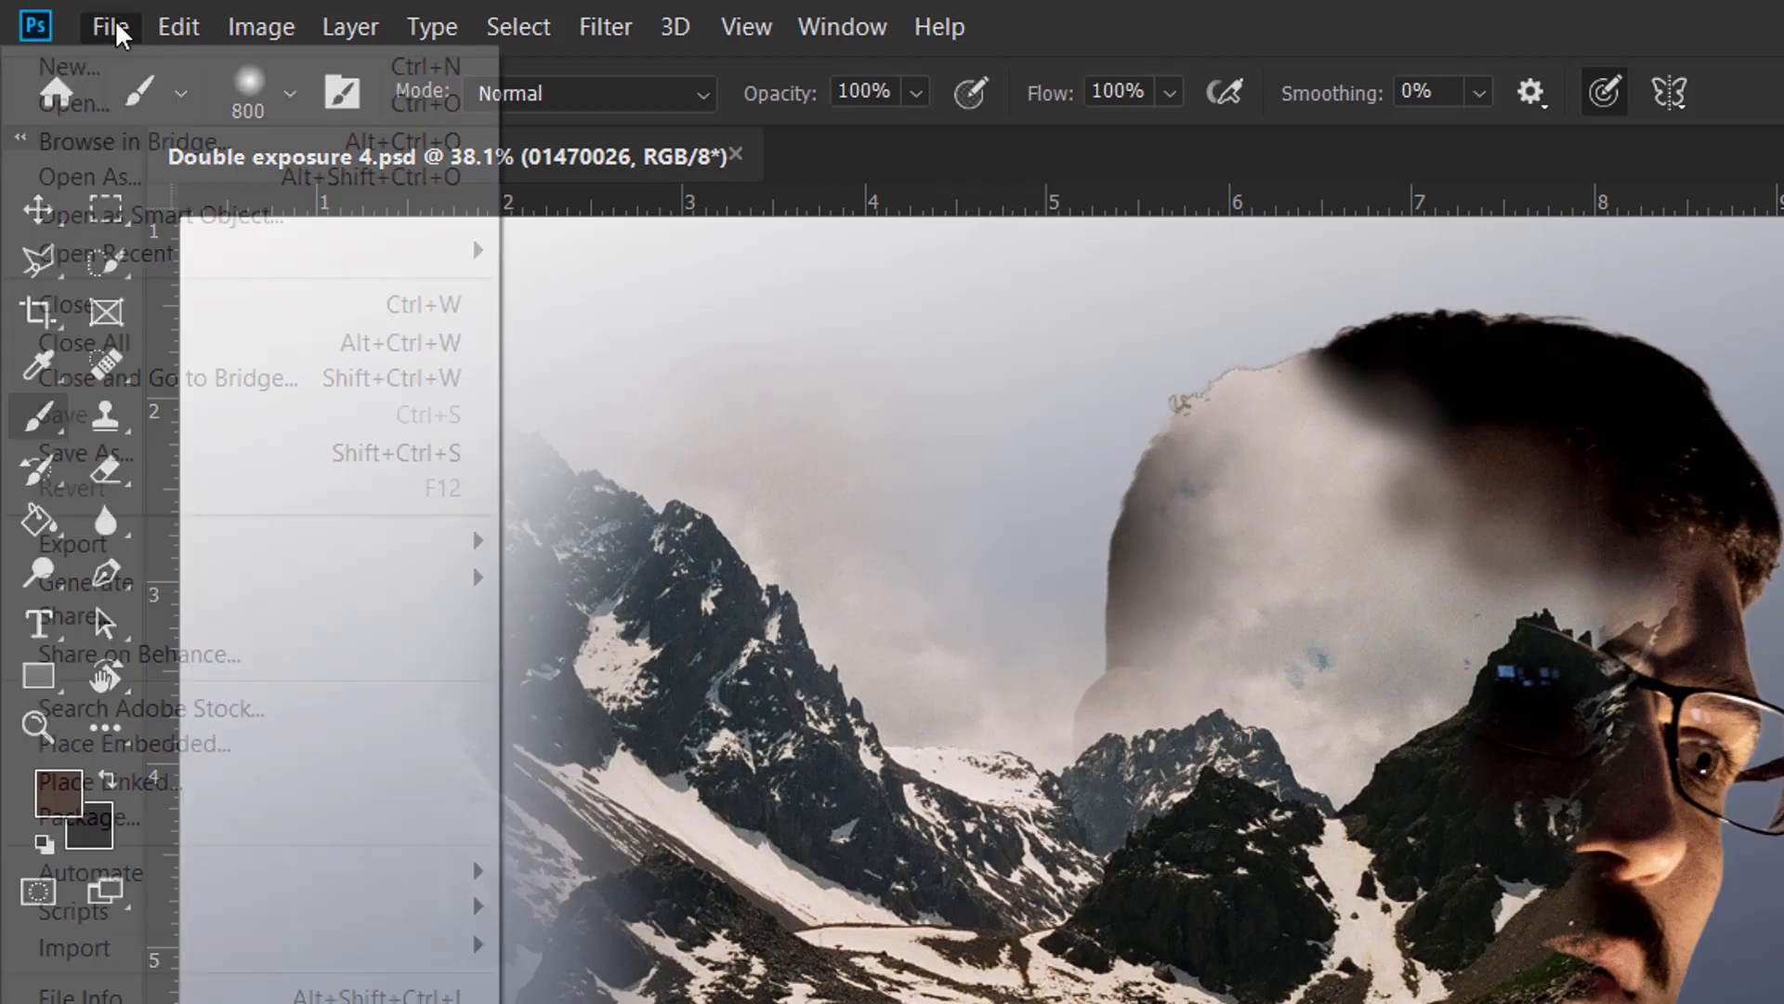
{"action": "left_click", "coordinate": [88, 459]}
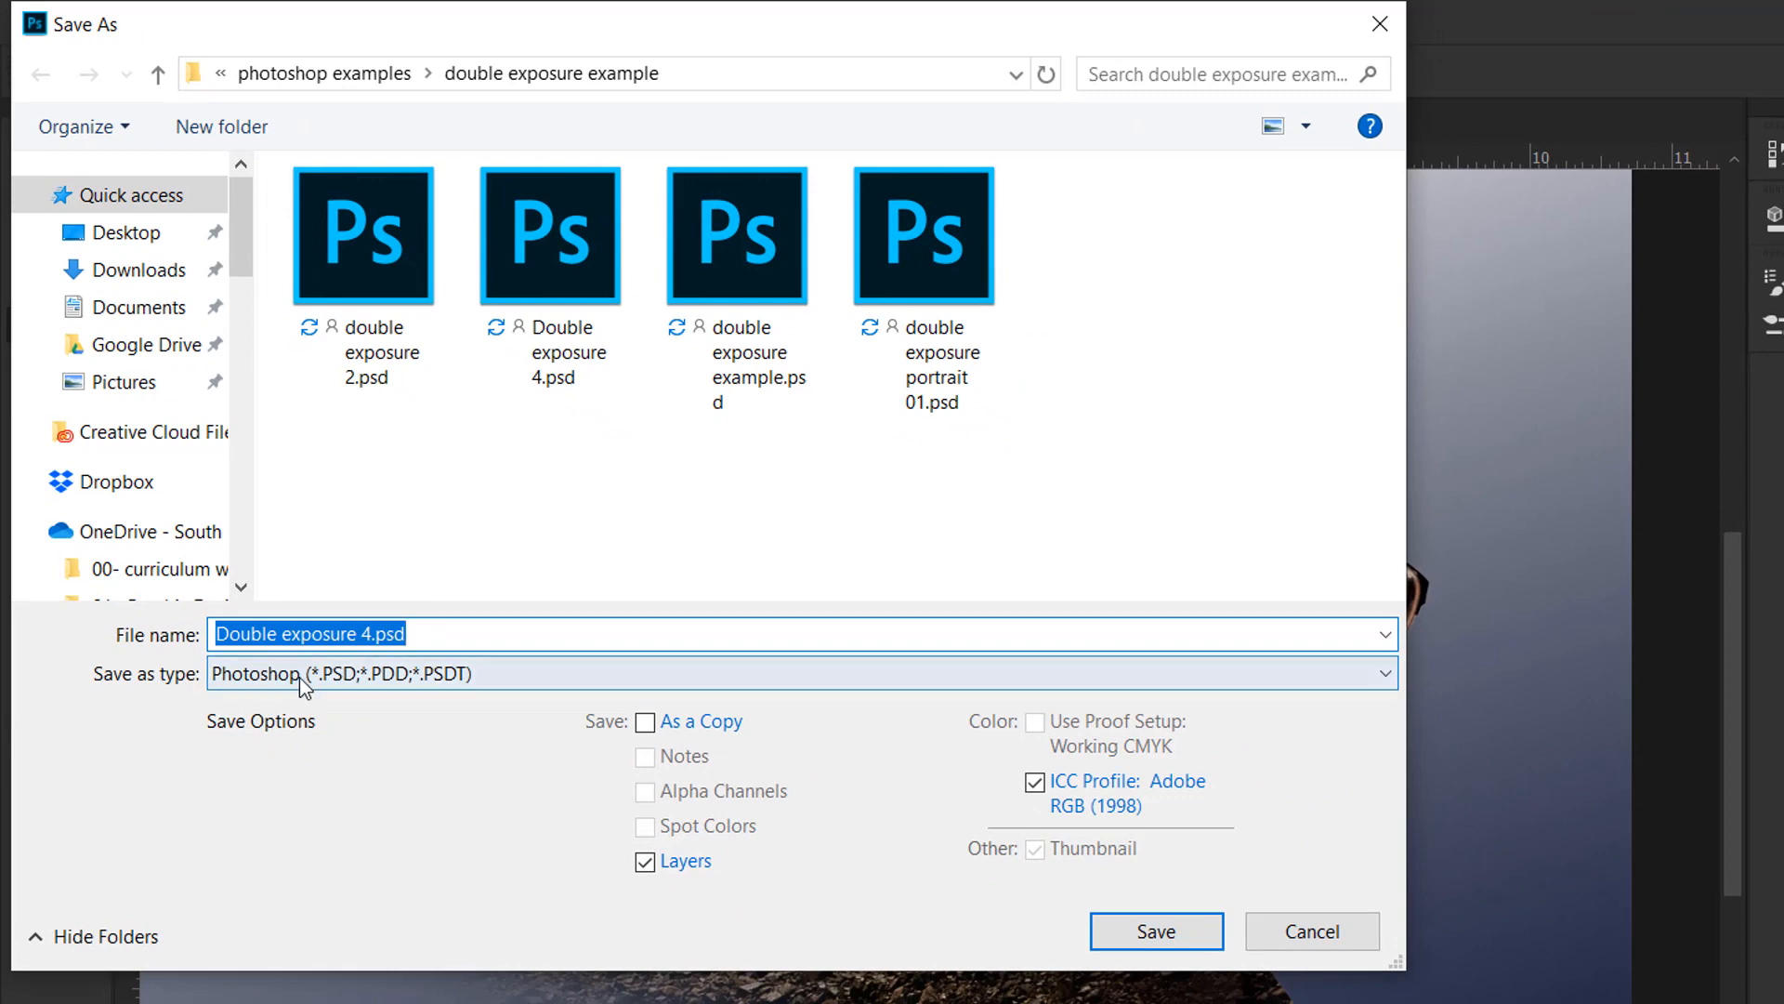
{"action": "left_click", "coordinate": [288, 677]}
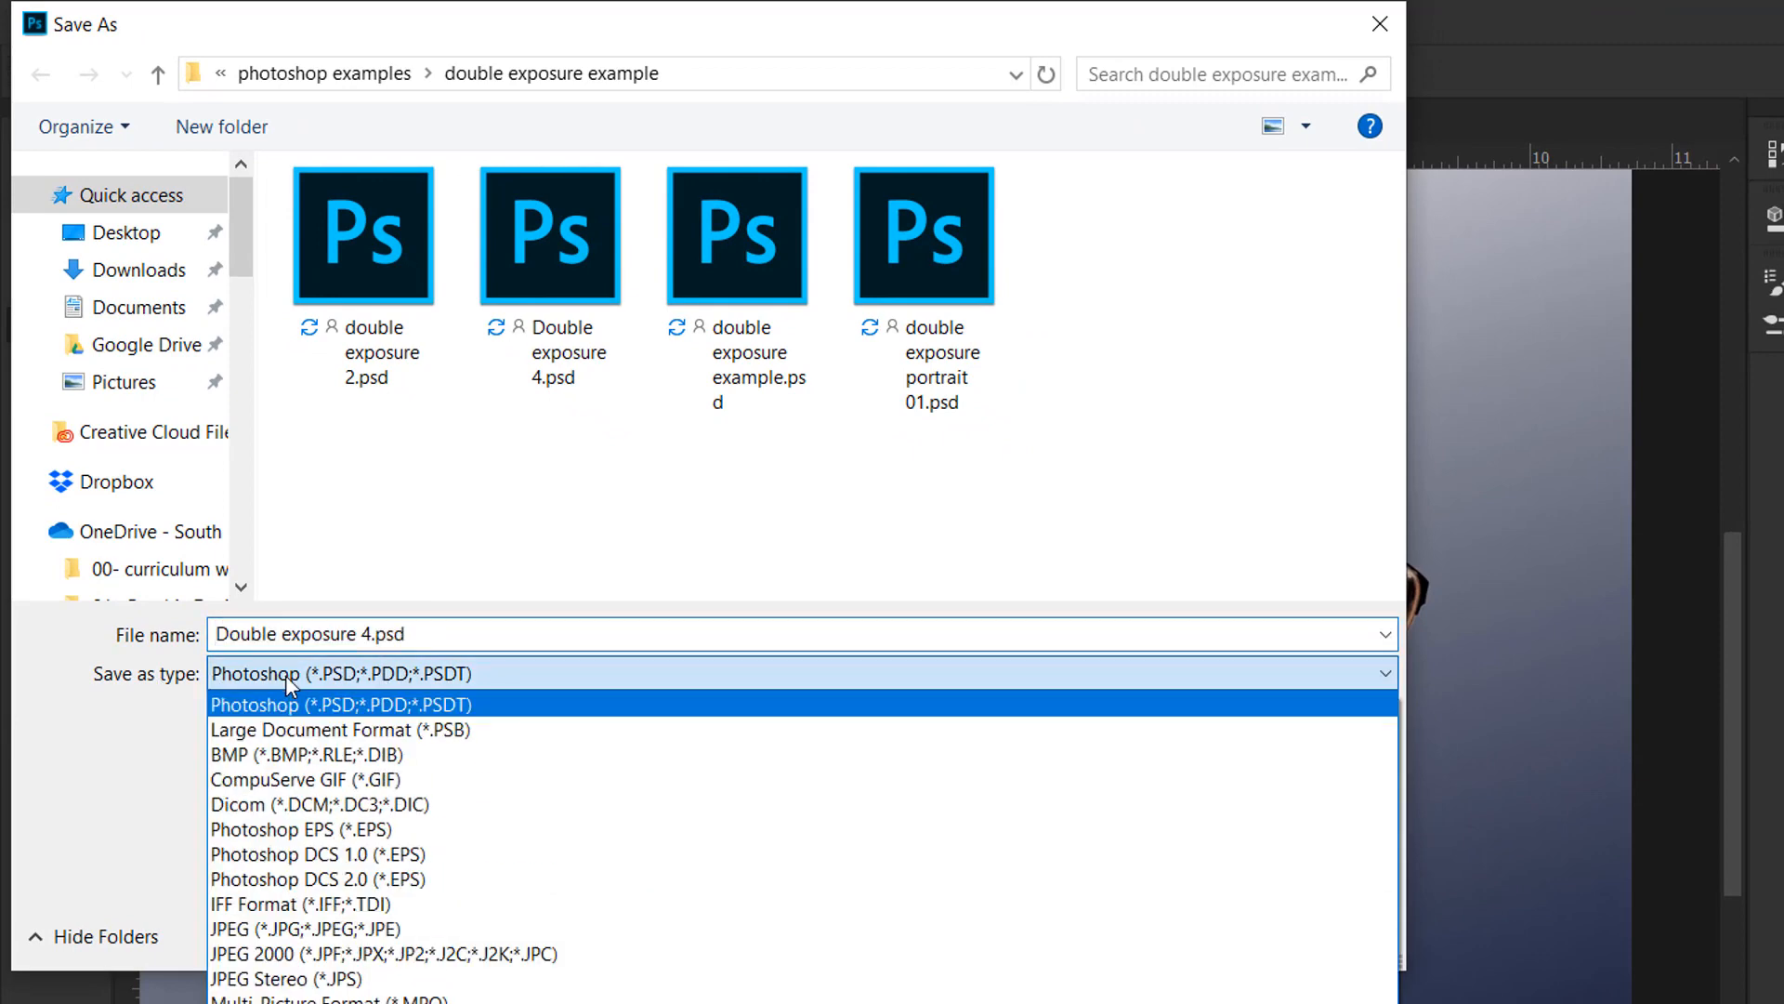
{"action": "left_click", "coordinate": [279, 928]}
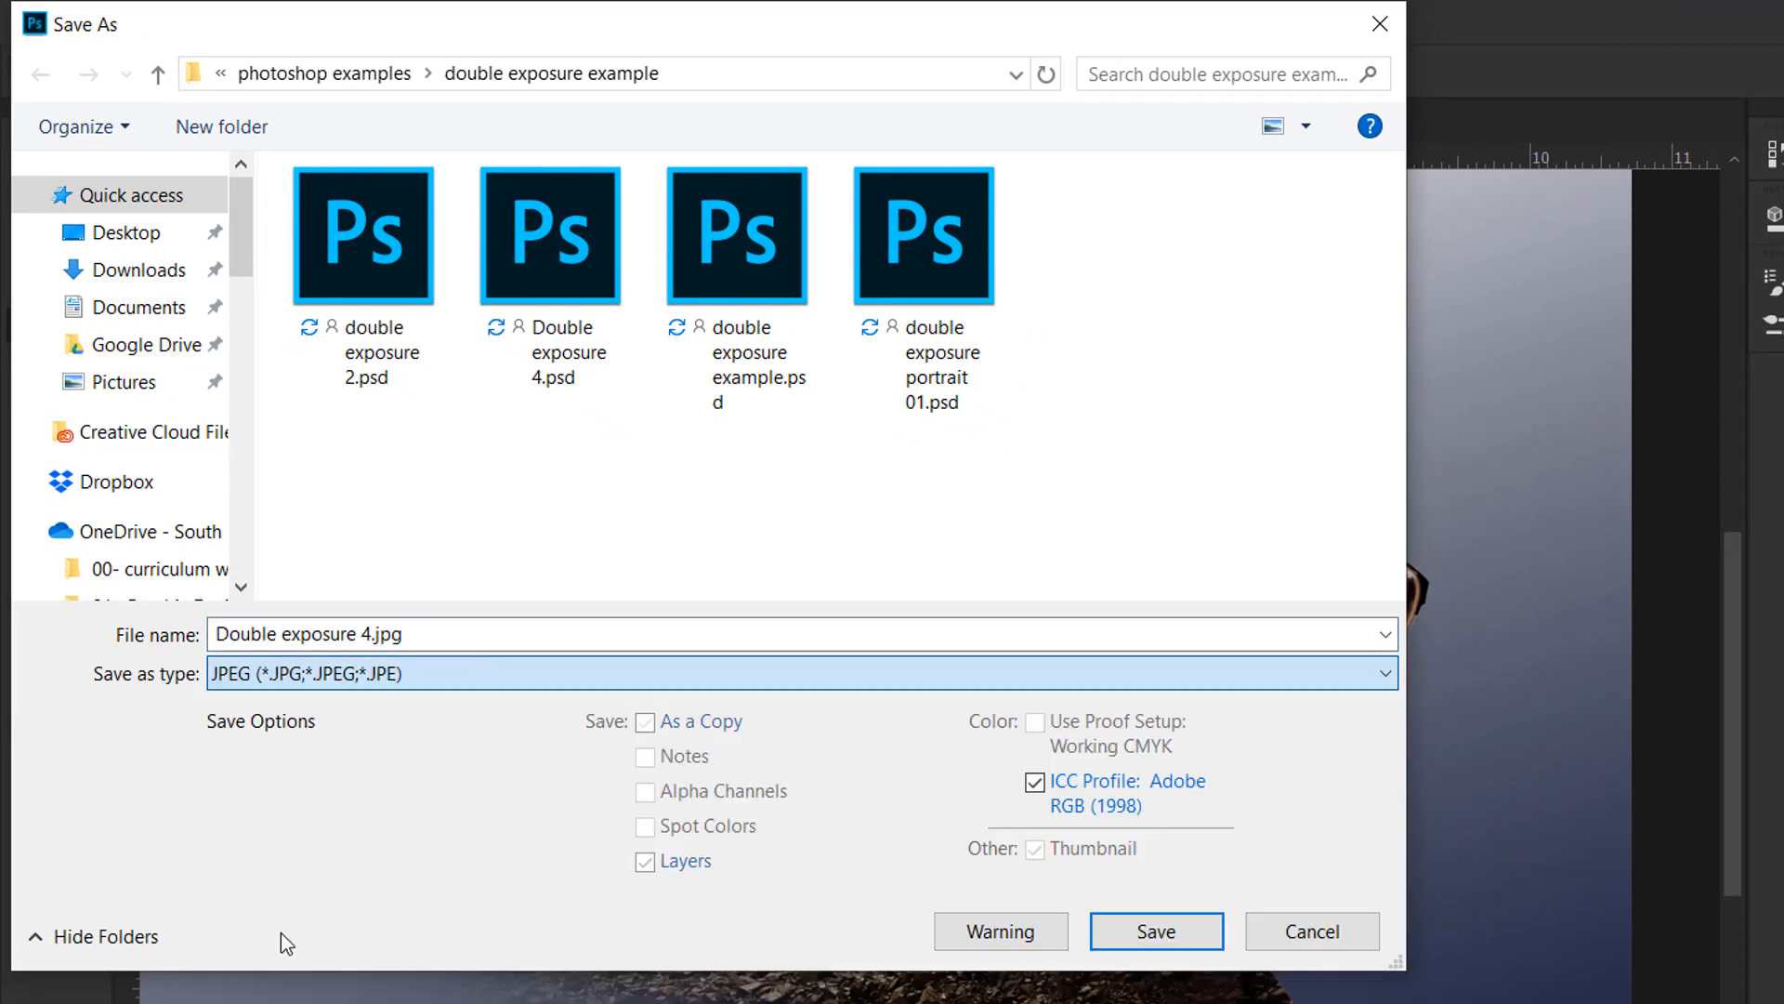
{"action": "left_click", "coordinate": [373, 639]}
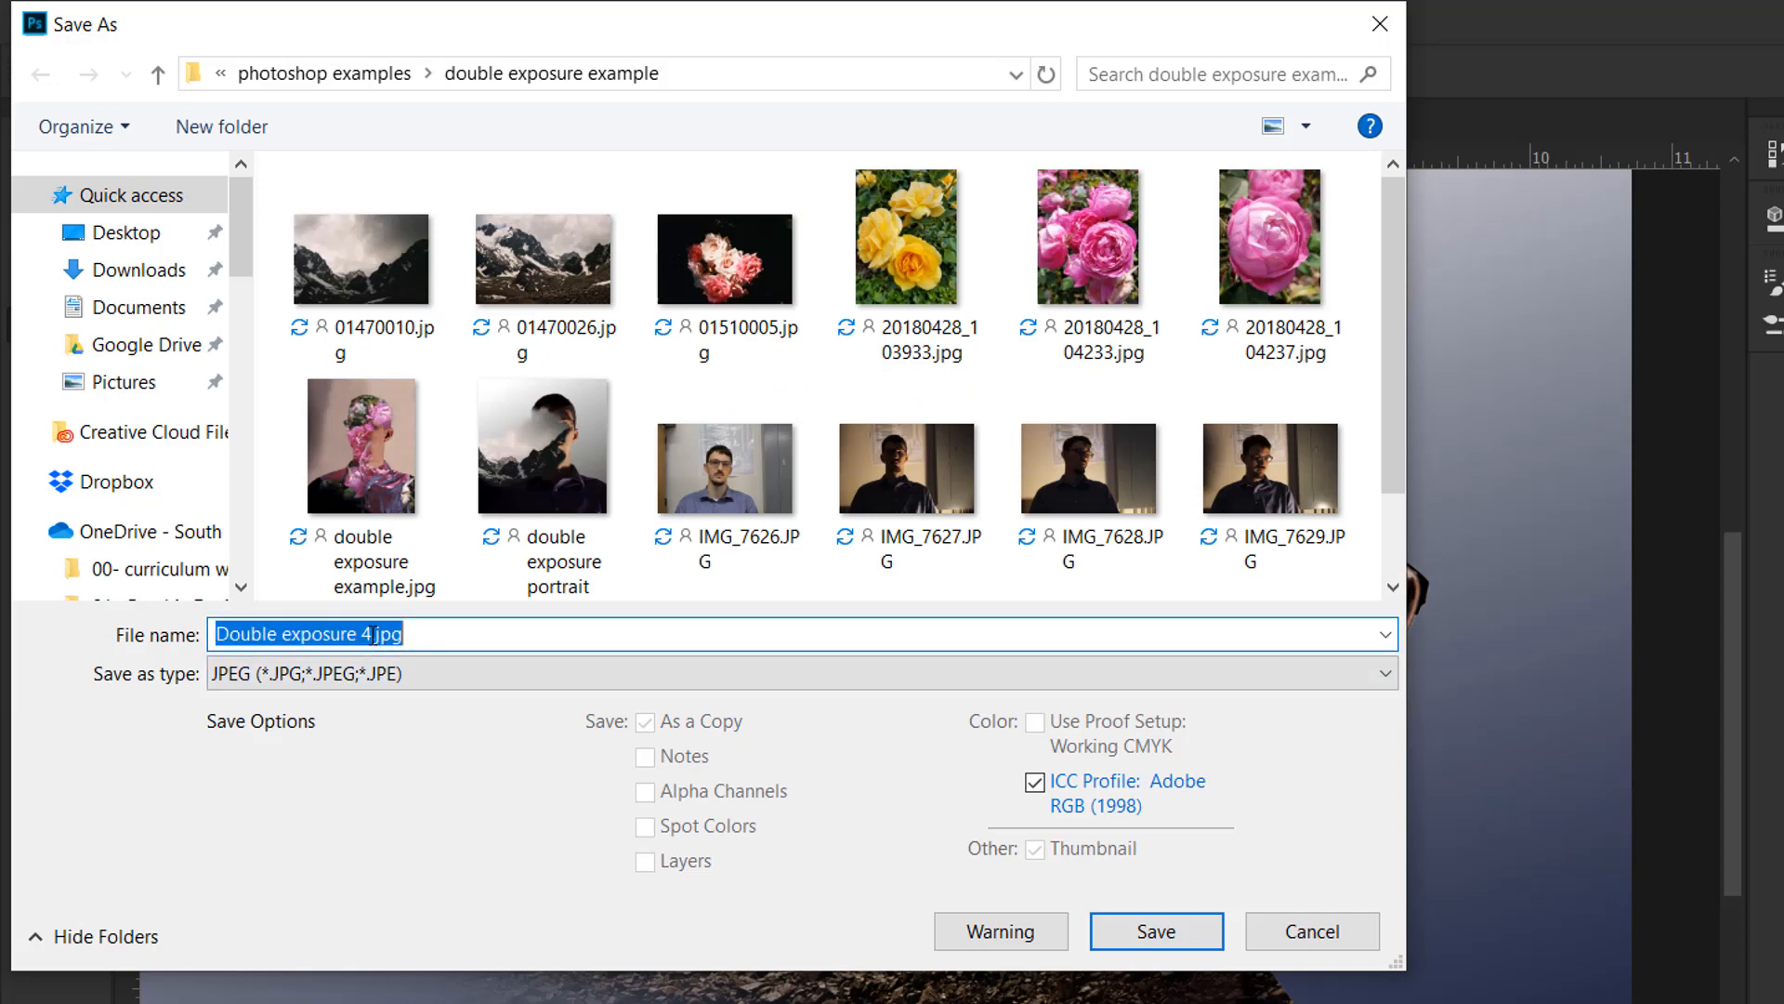
{"action": "left_click", "coordinate": [373, 639]}
{"action": "type", "text": "v1"}
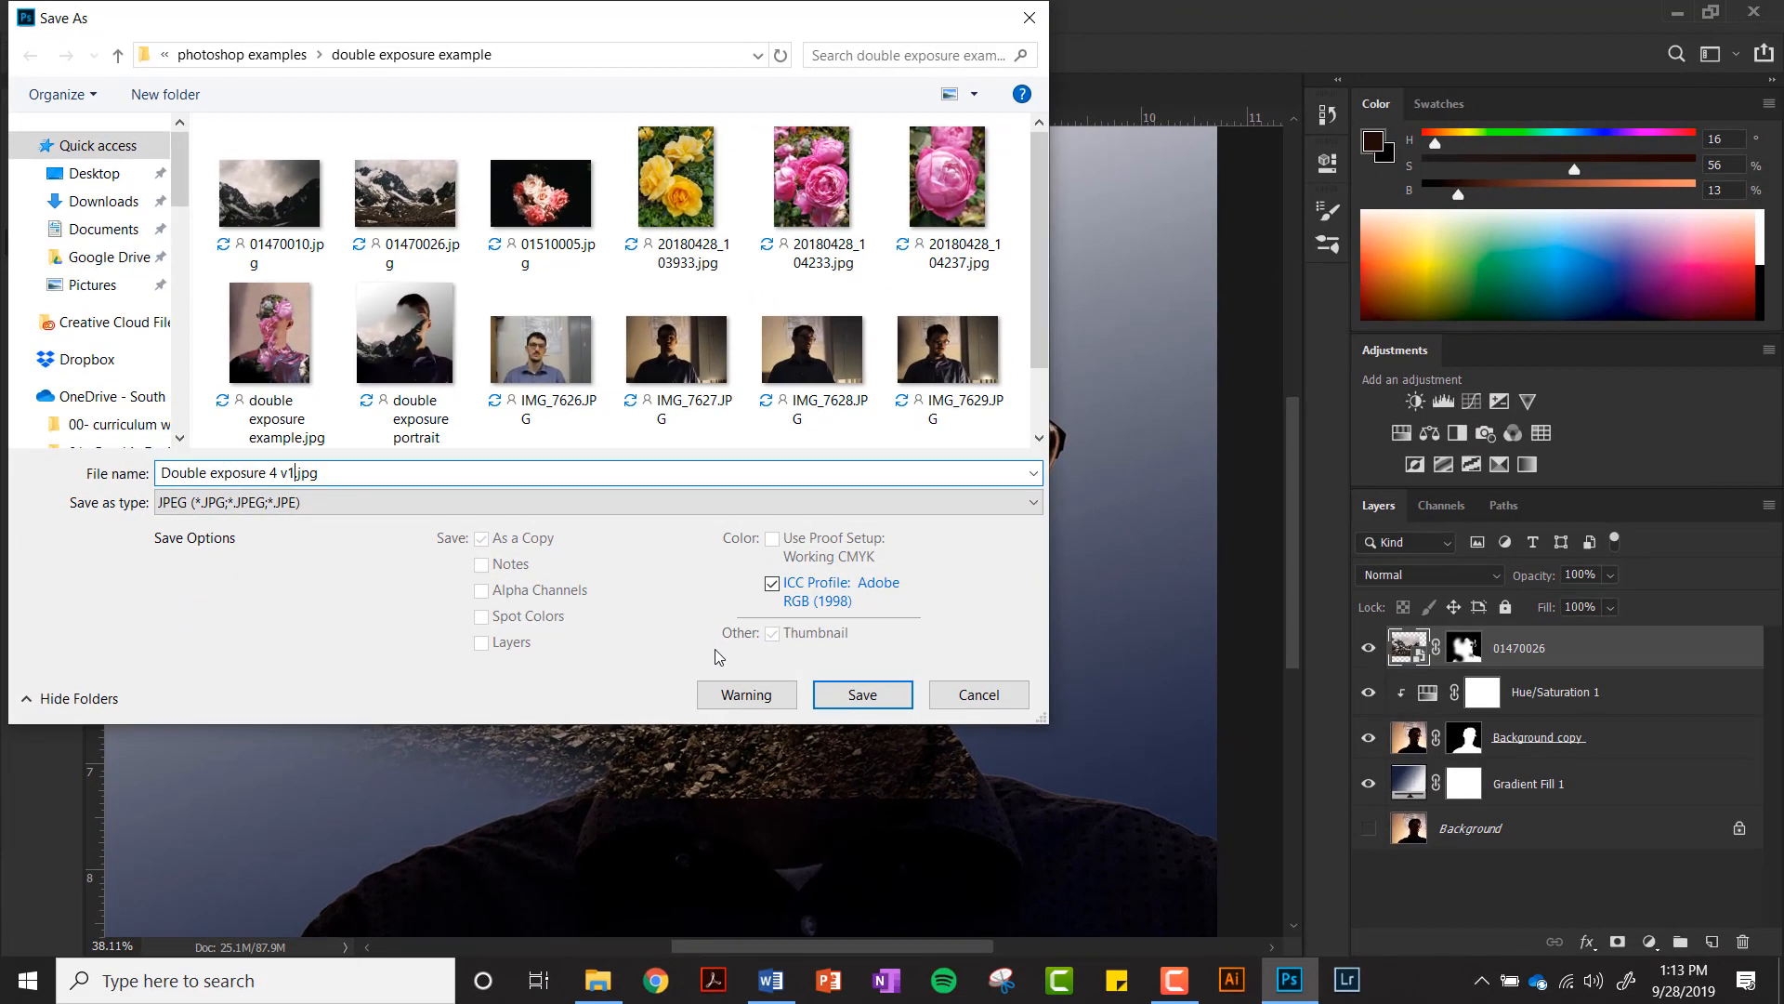
{"action": "left_click", "coordinate": [851, 696]}
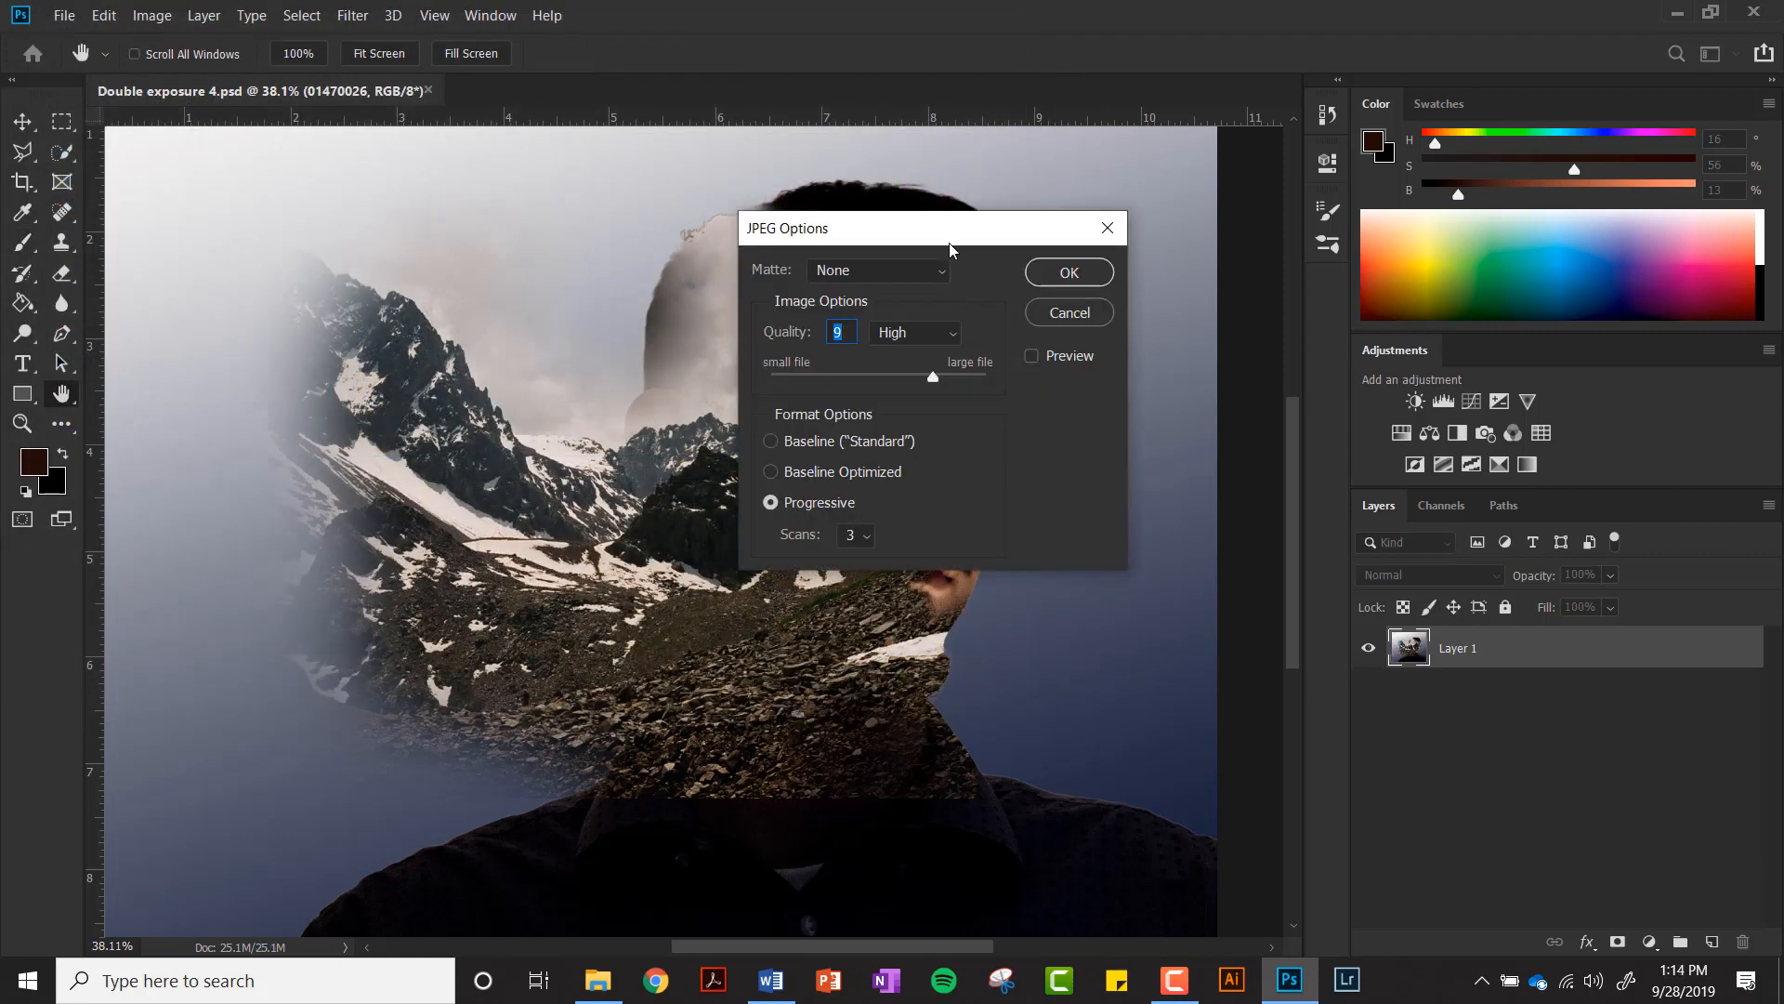
{"action": "left_click", "coordinate": [1056, 279]}
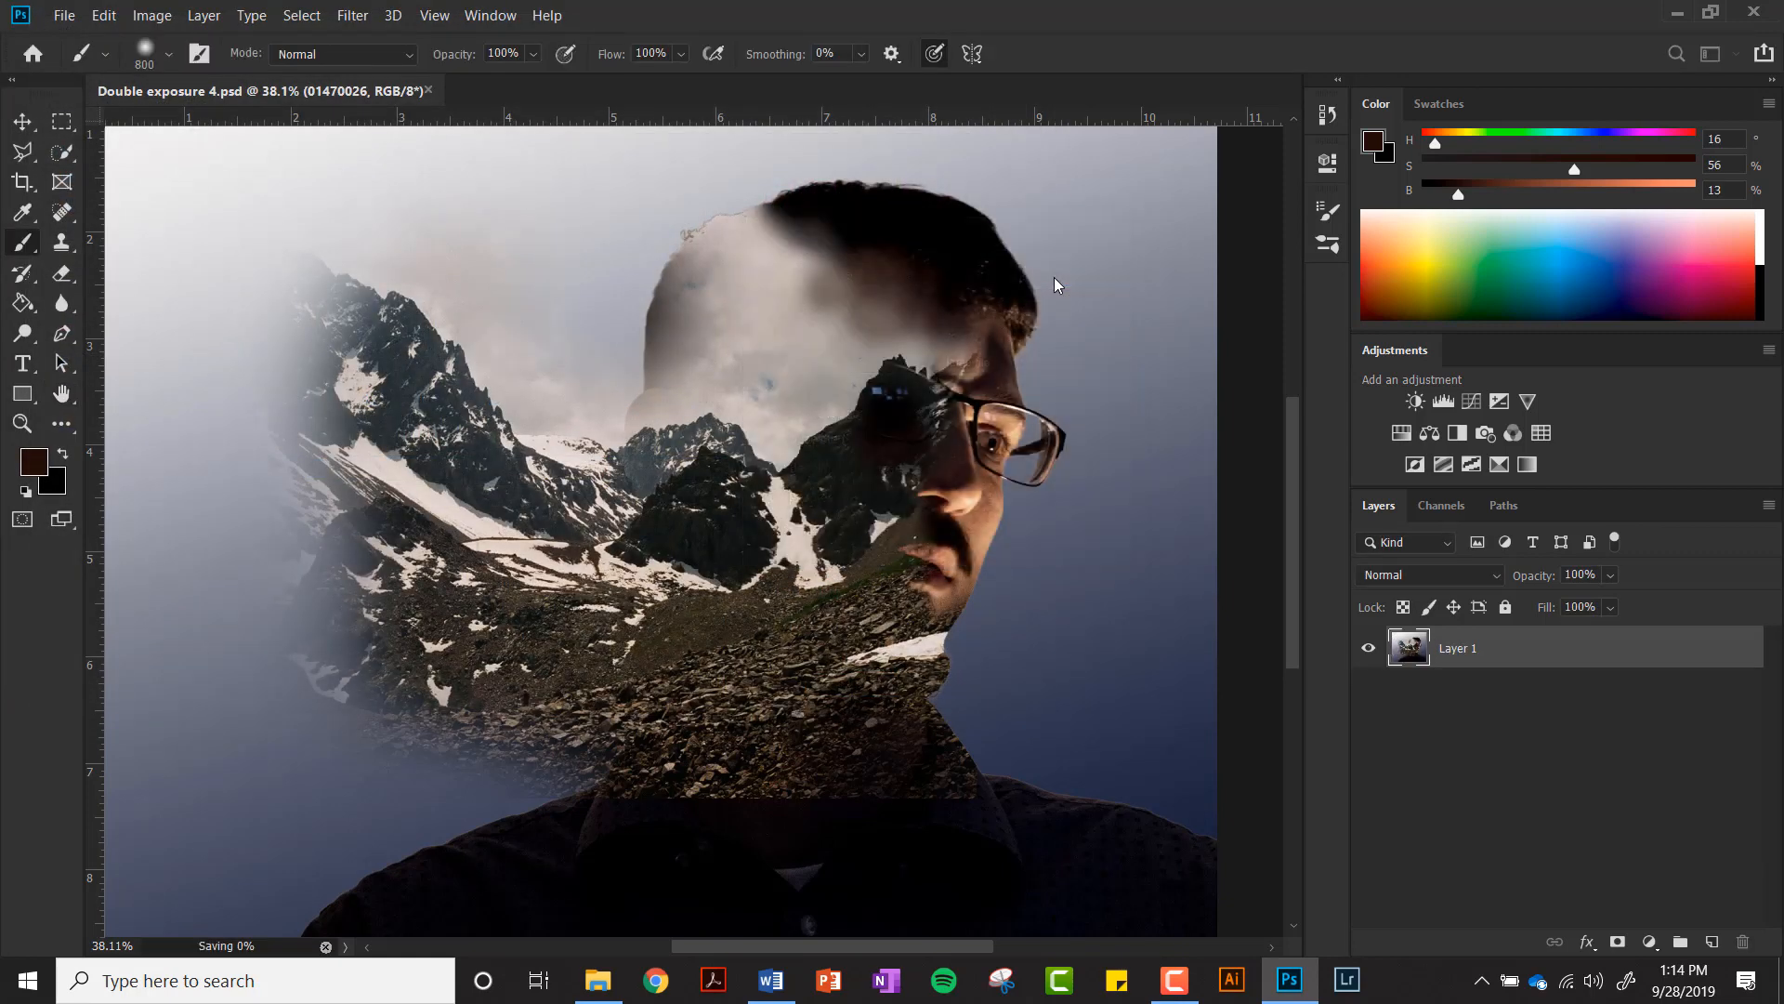